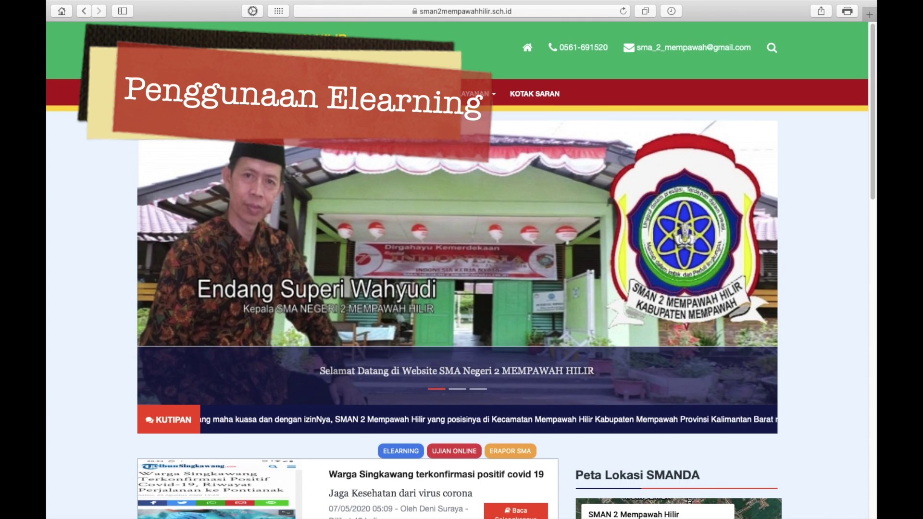
# Close the Safari window showing the school site
pyautogui.scroll(-1, 457, 269)
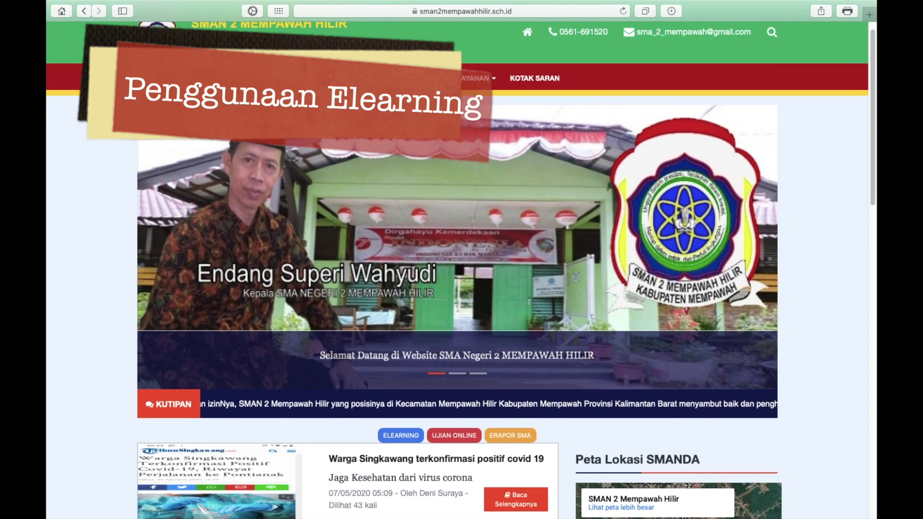
pyautogui.scroll(-5, 457, 269)
pyautogui.scroll(-4, 457, 270)
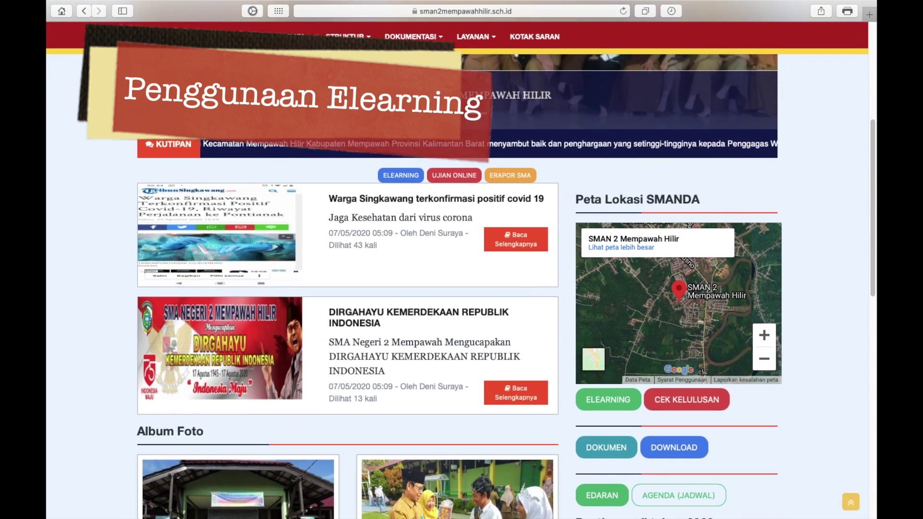
pyautogui.scroll(5, 461, 95)
pyautogui.hscroll(3, 456, 269)
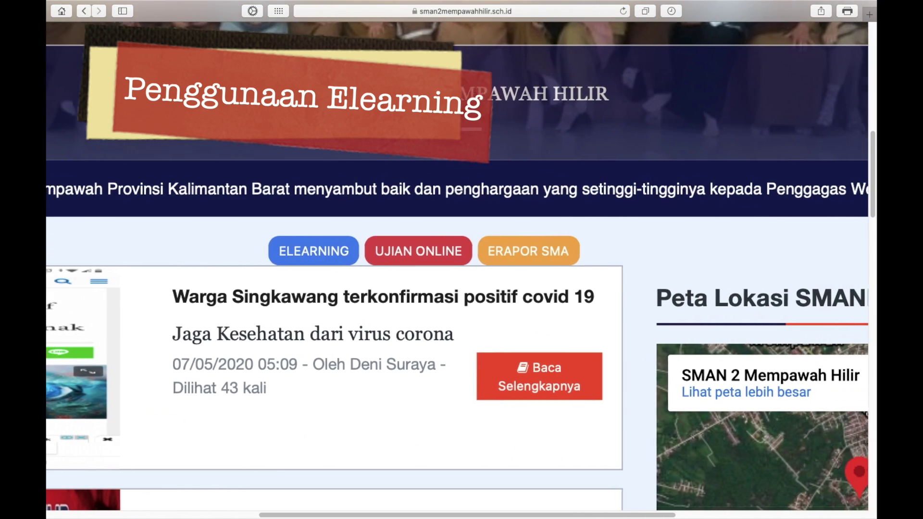
pyautogui.hscroll(-3, 457, 269)
pyautogui.hscroll(1, 457, 270)
pyautogui.hscroll(1, 456, 269)
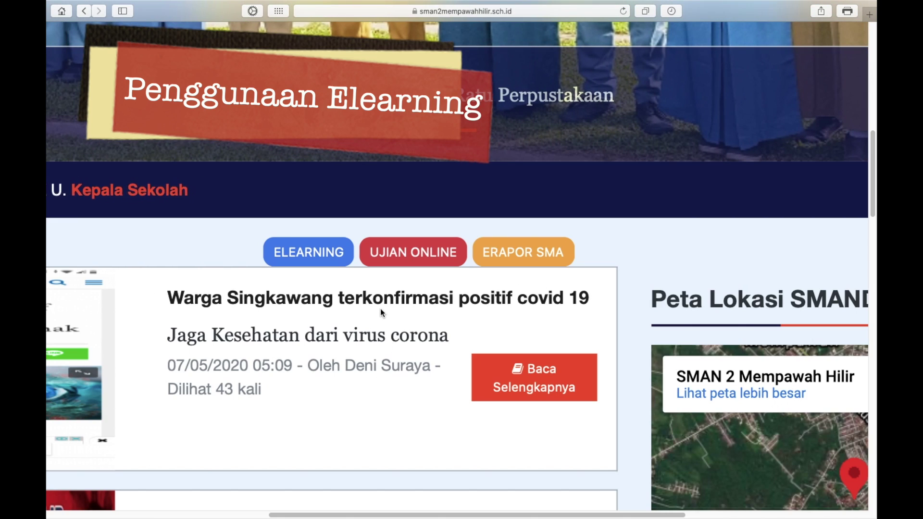
pyautogui.scroll(3, 380, 310)
pyautogui.hscroll(-1, 379, 312)
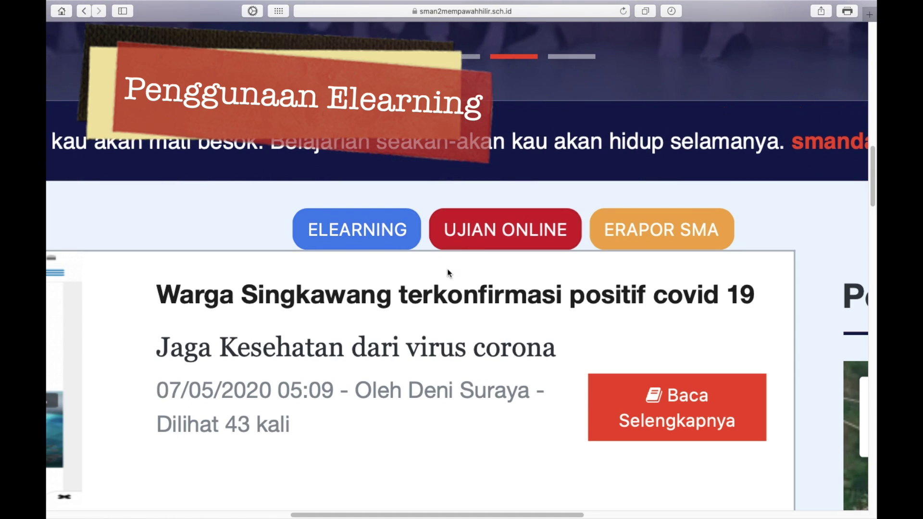
pyautogui.scroll(-5, 405, 309)
pyautogui.scroll(4, 405, 309)
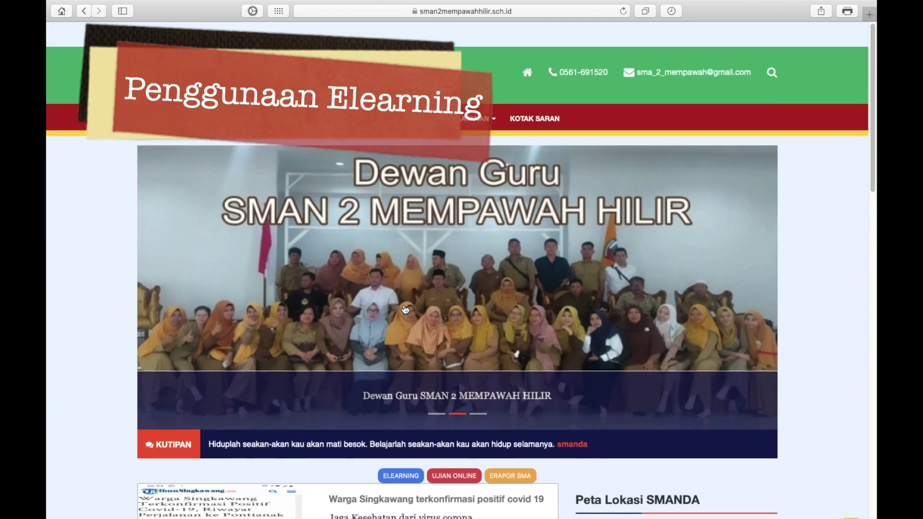
pyautogui.scroll(-1, 405, 309)
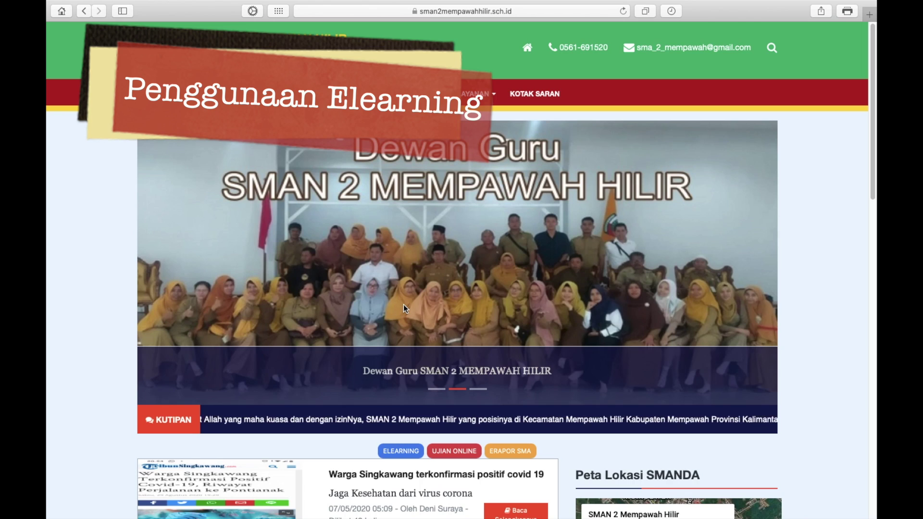
pyautogui.moveTo(86, 2)
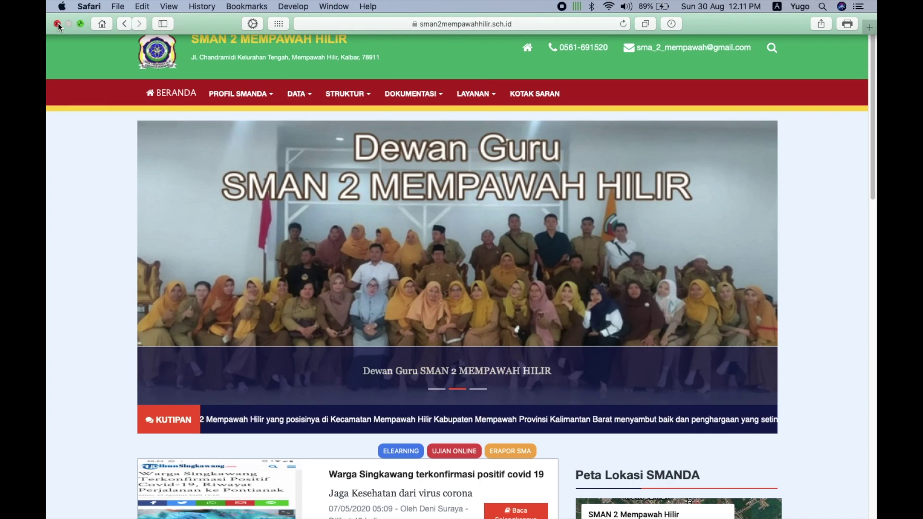
pyautogui.click(56, 23)
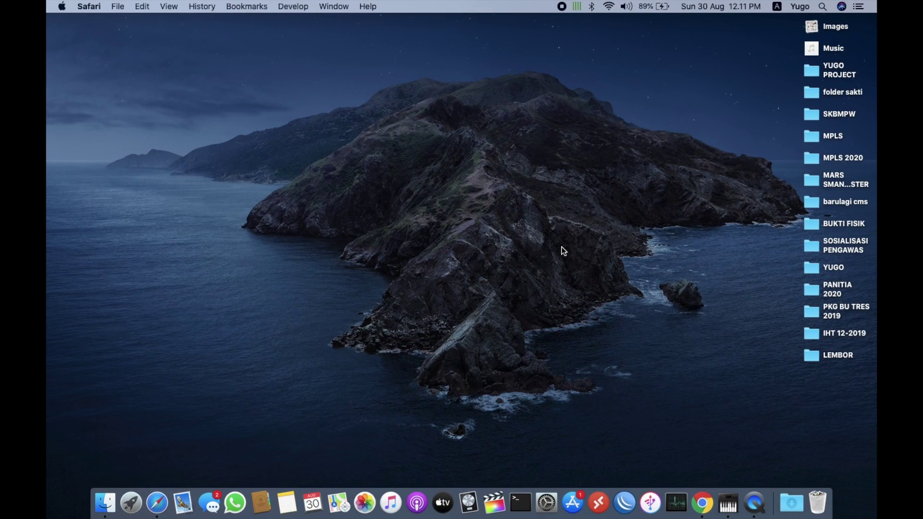
# Launch Google Chrome from the browser folder in Launchpad
pyautogui.press('F4')
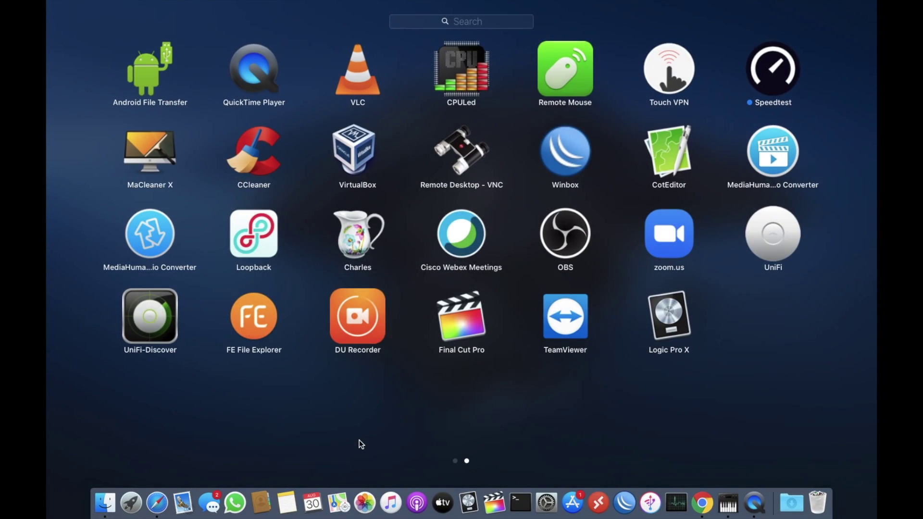
pyautogui.hscroll(-3, 361, 444)
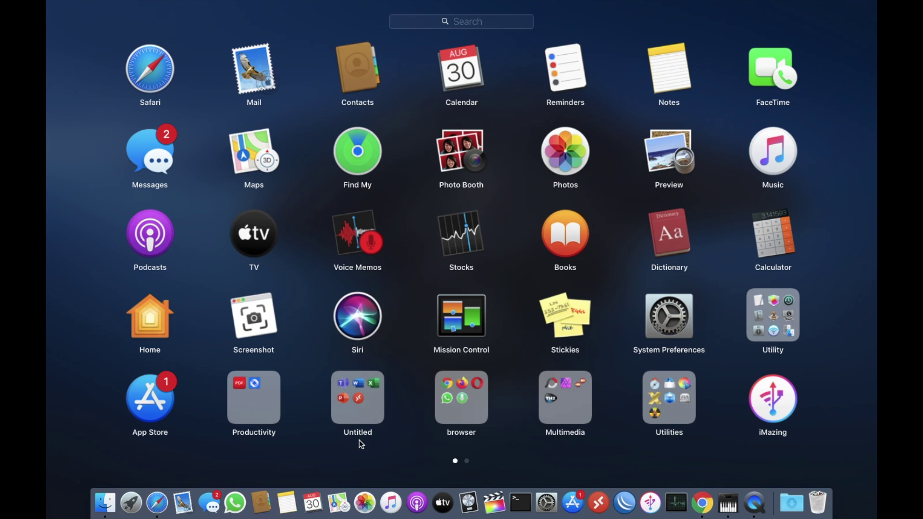
pyautogui.click(477, 397)
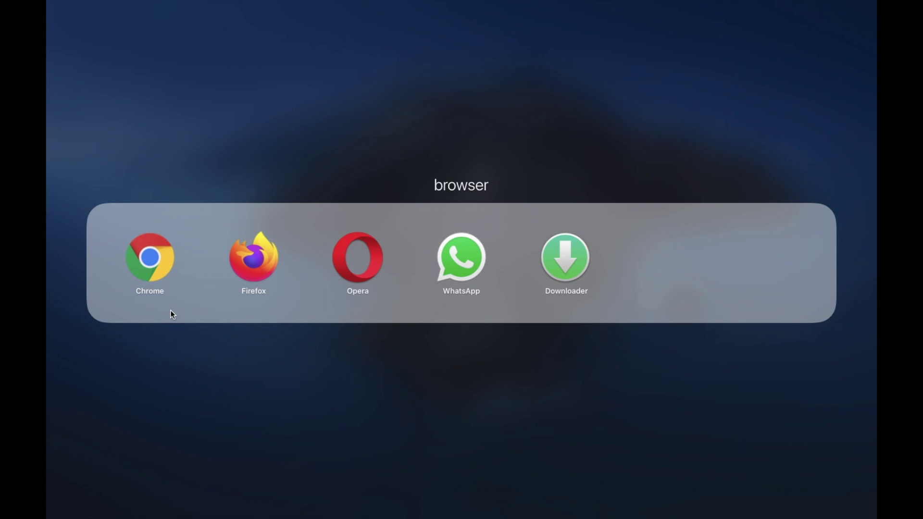
pyautogui.click(154, 271)
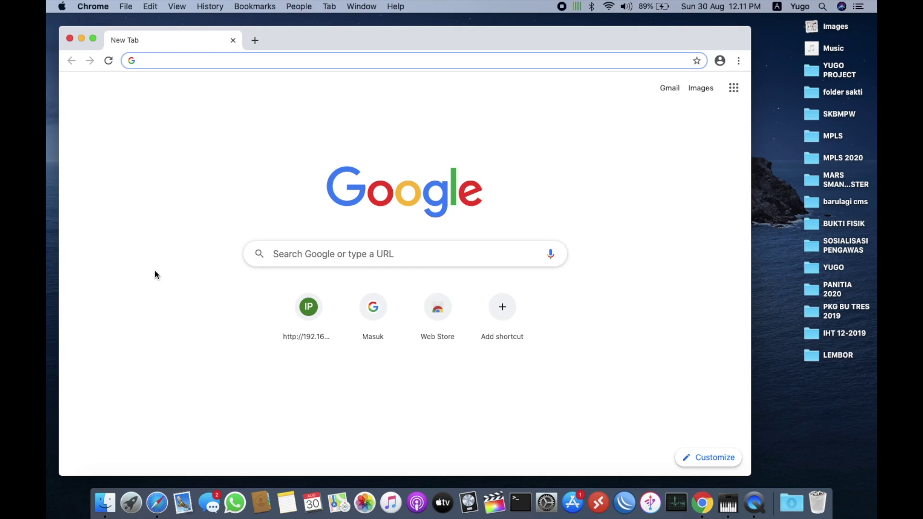
pyautogui.click(311, 258)
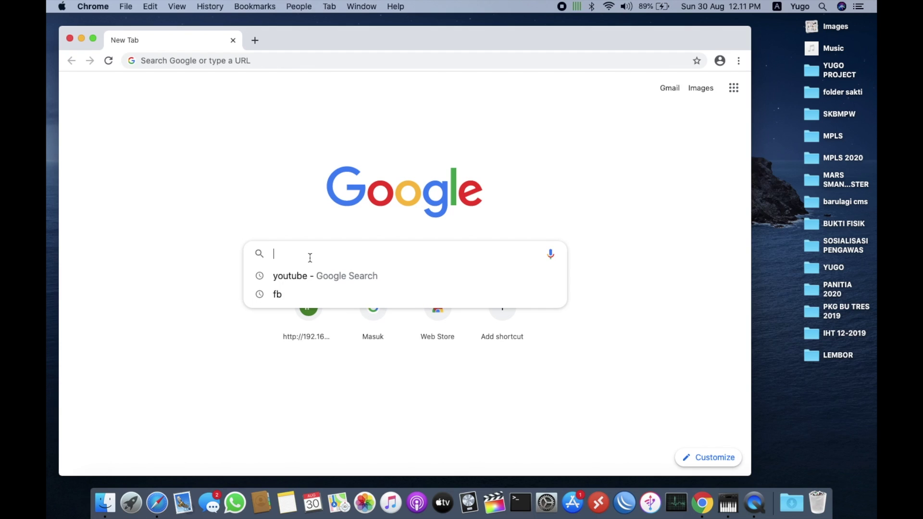
pyautogui.scroll(5, 310, 258)
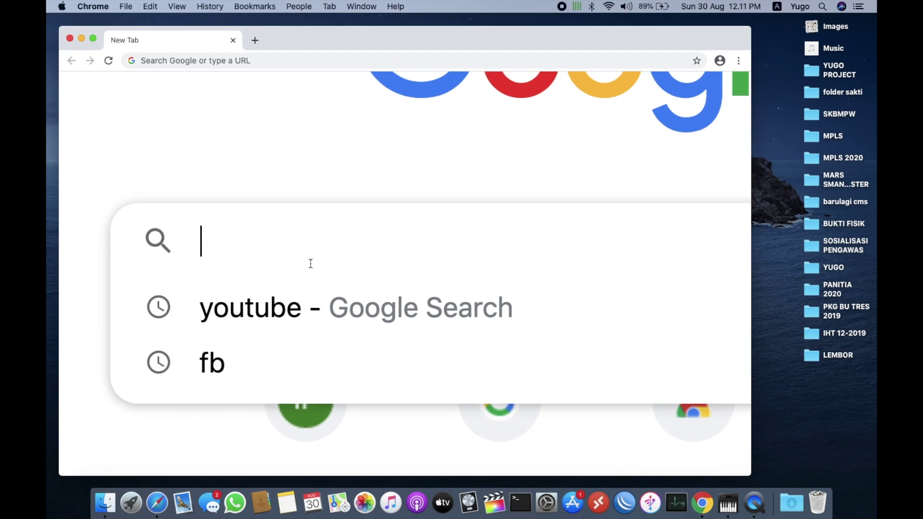
pyautogui.scroll(-3, 310, 263)
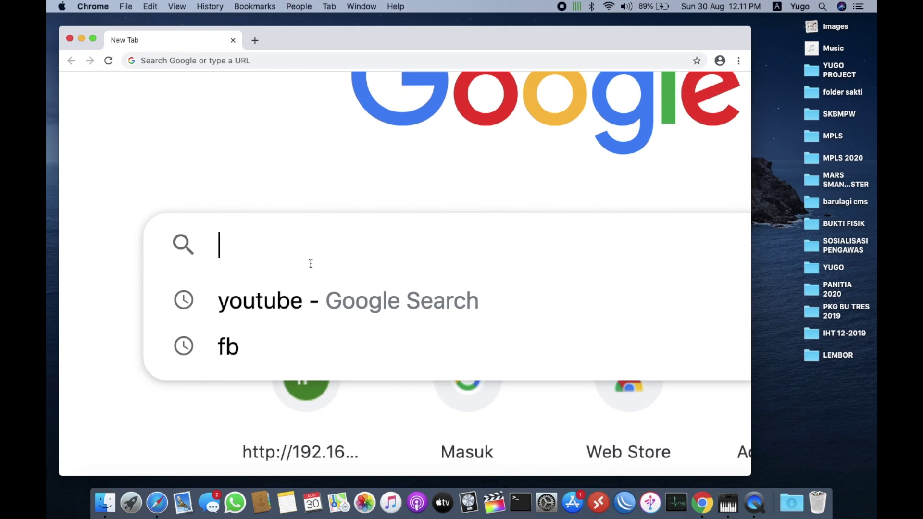
pyautogui.write('ht')
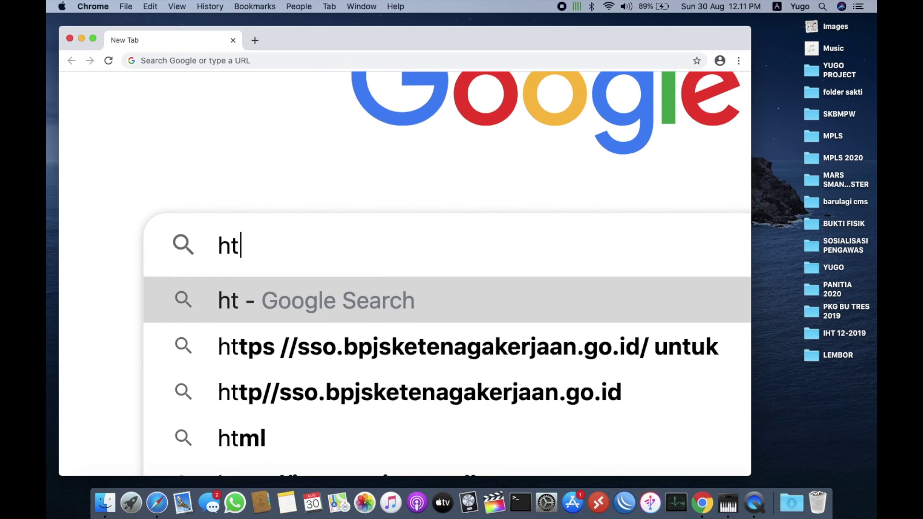
pyautogui.write('tps:')
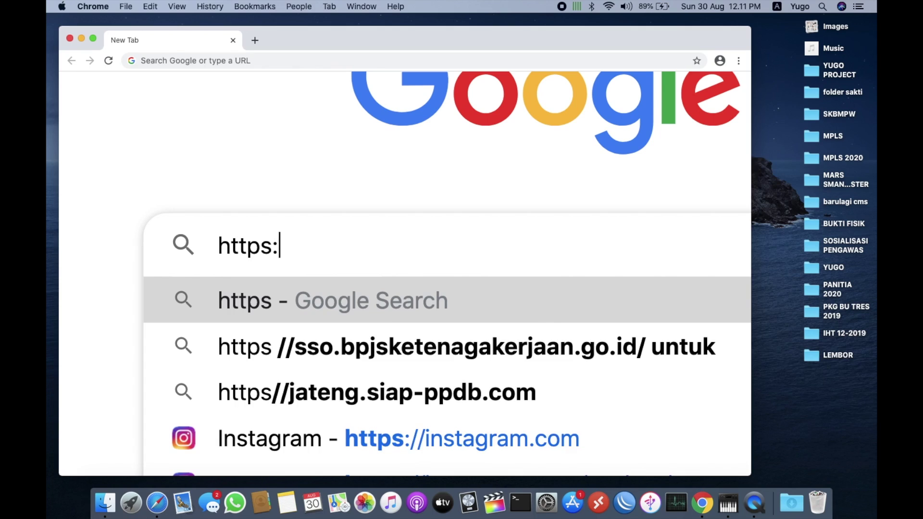
pyautogui.write('//')
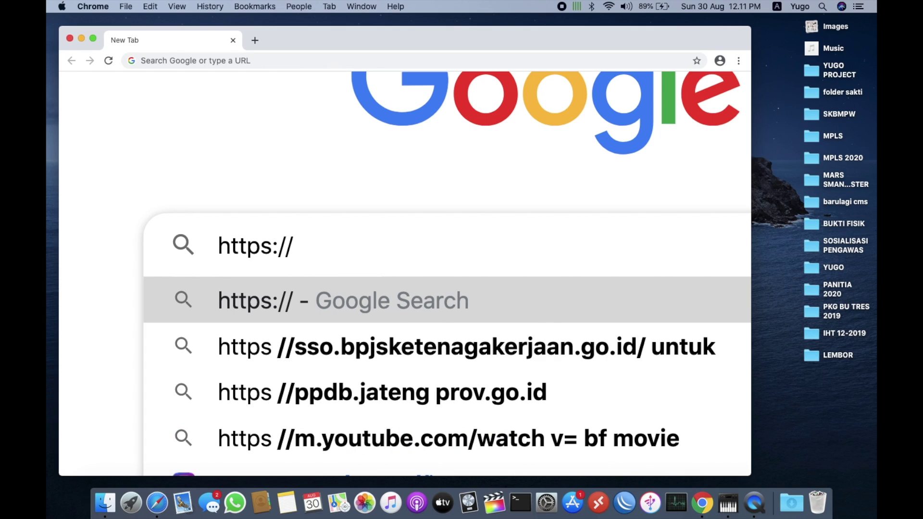
pyautogui.write('sman2')
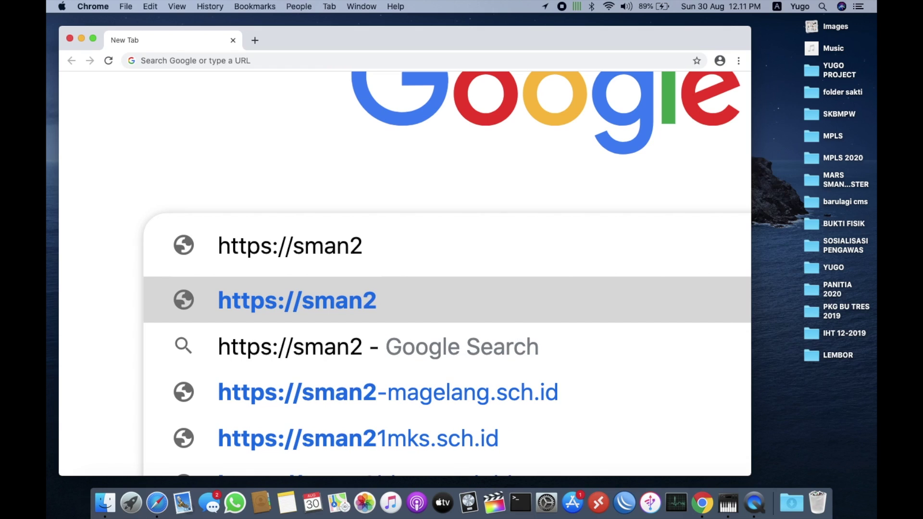
pyautogui.write('mempawah')
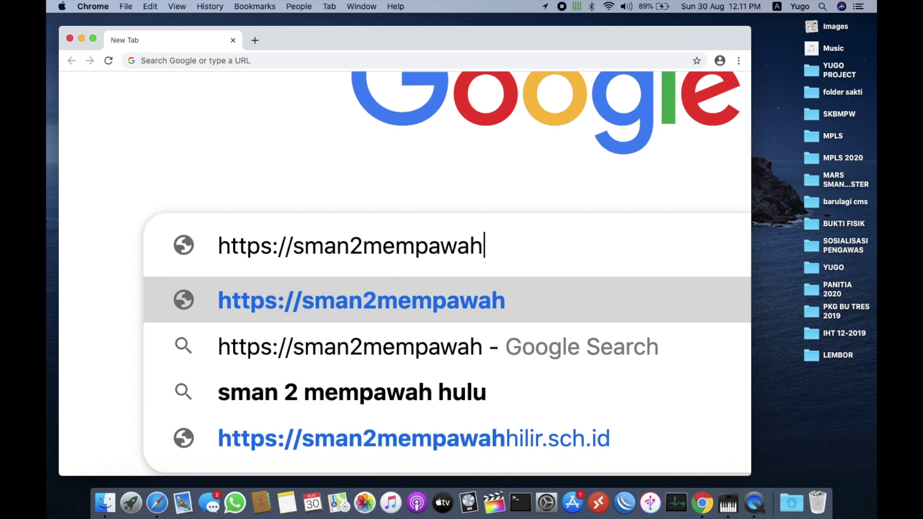
pyautogui.write('hilir')
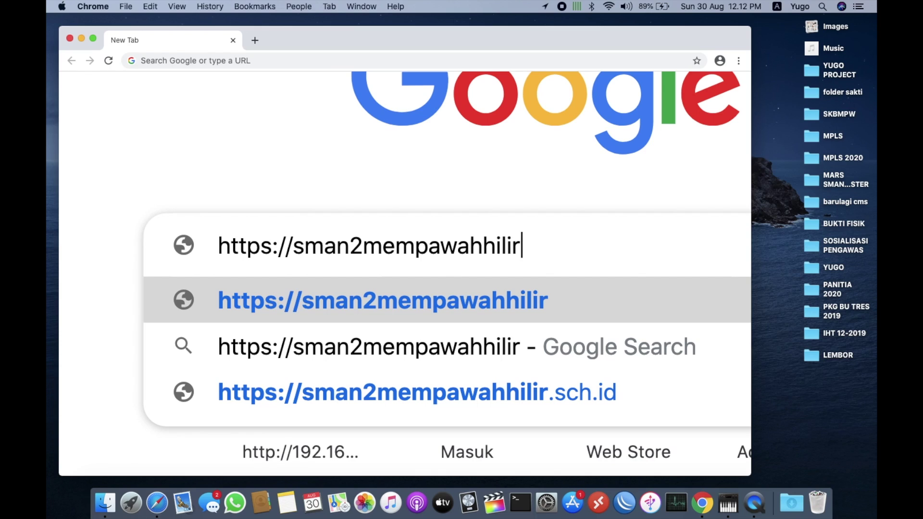
pyautogui.write('.sch')
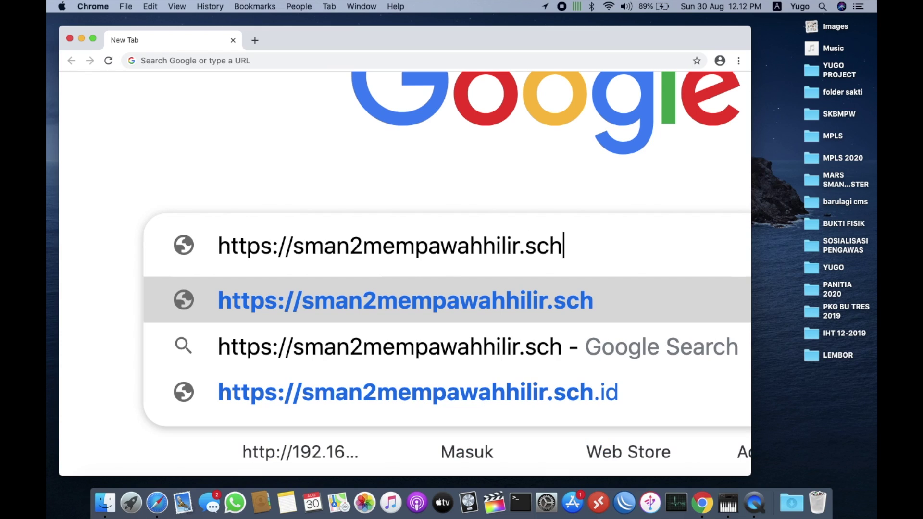
pyautogui.write('.id')
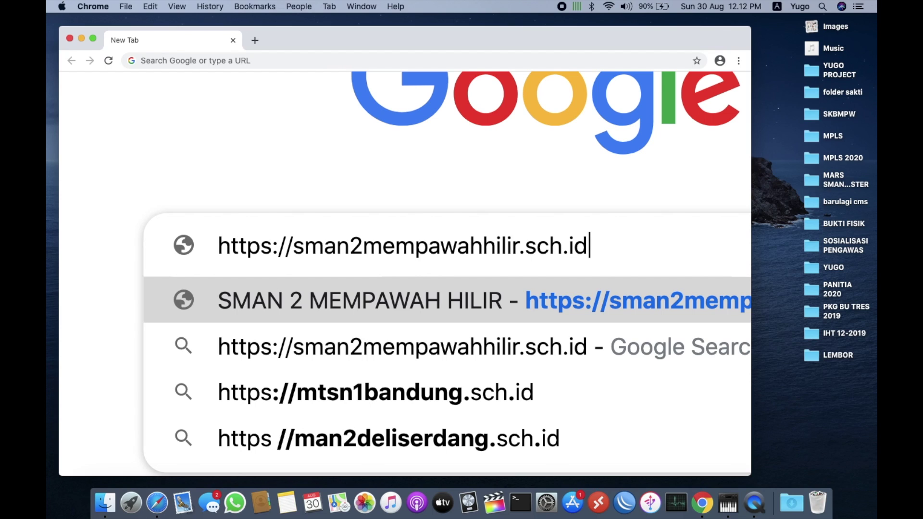
pyautogui.press('Return')
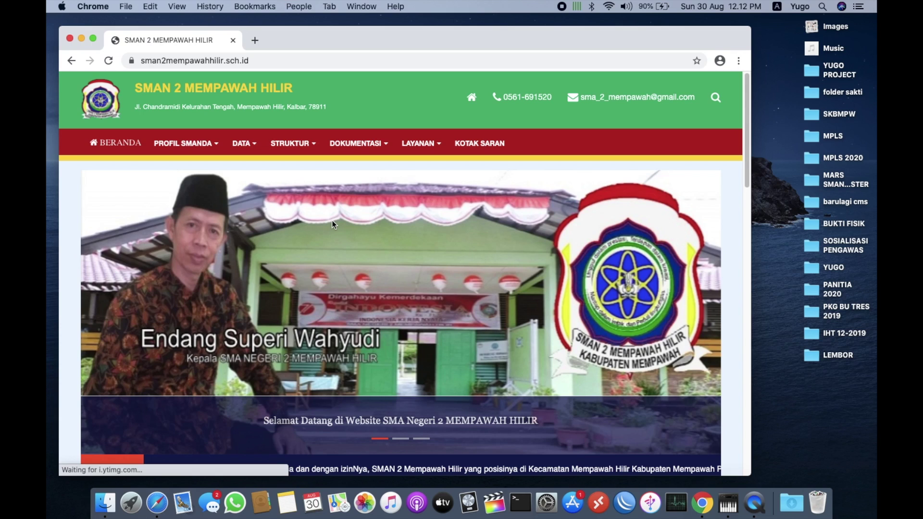
# Maximize Chrome and follow the ELEARNING button to the Kelas Online login page
pyautogui.click(94, 39)
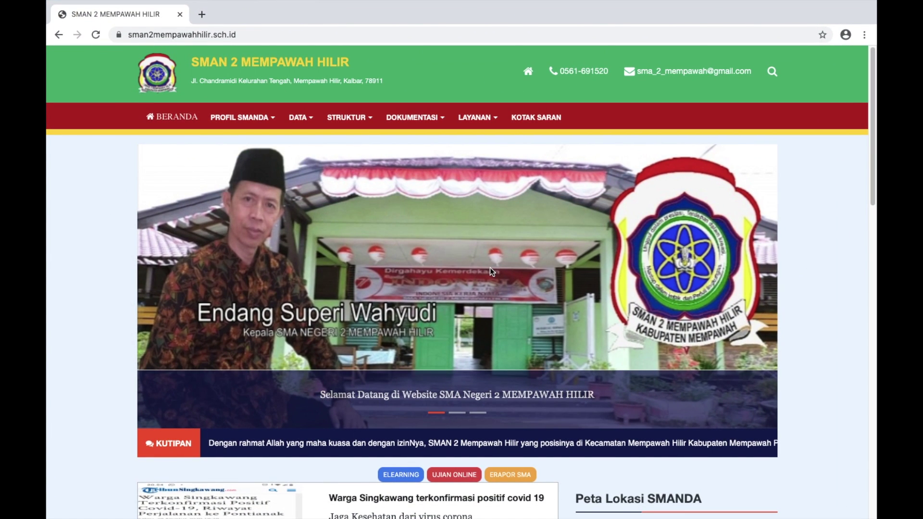
pyautogui.scroll(-6, 490, 267)
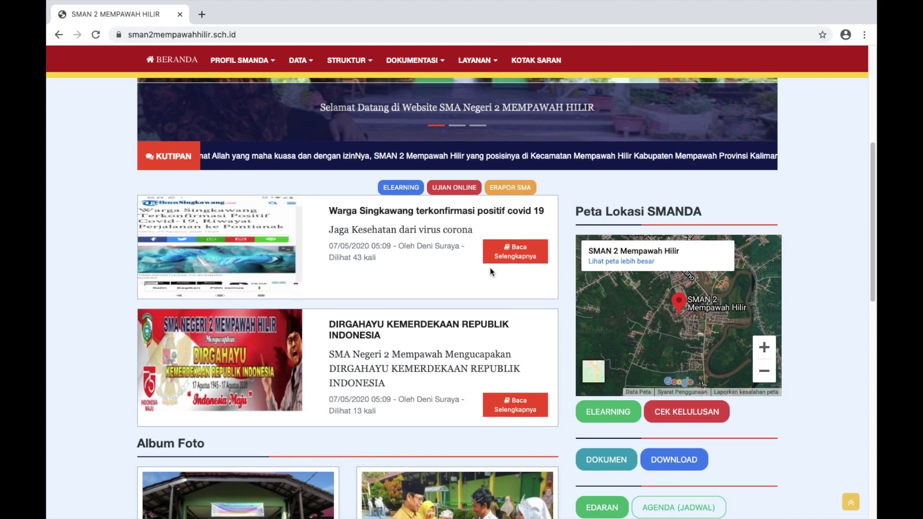
pyautogui.scroll(8, 489, 267)
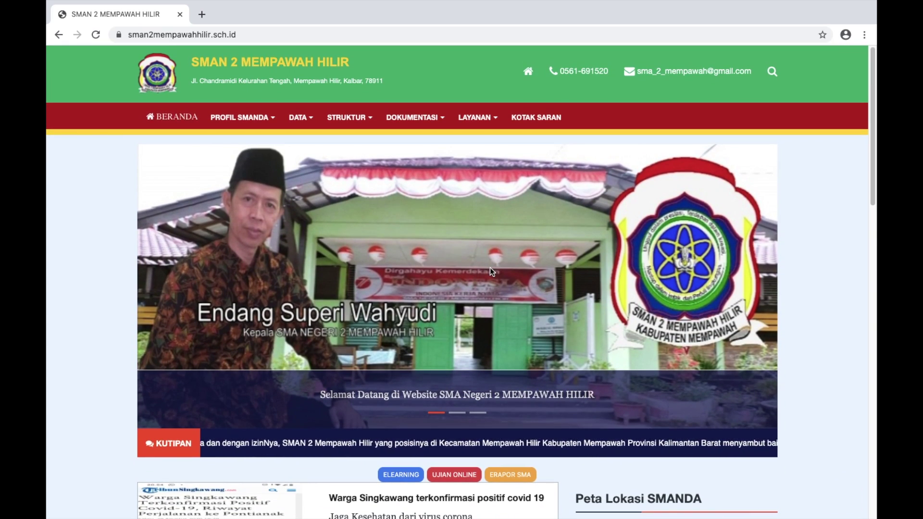
pyautogui.scroll(-4, 489, 268)
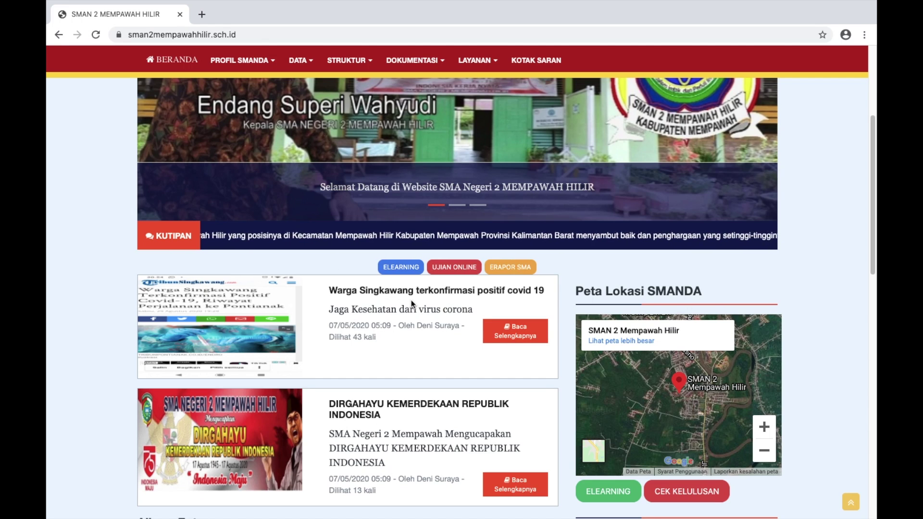
pyautogui.scroll(5, 409, 298)
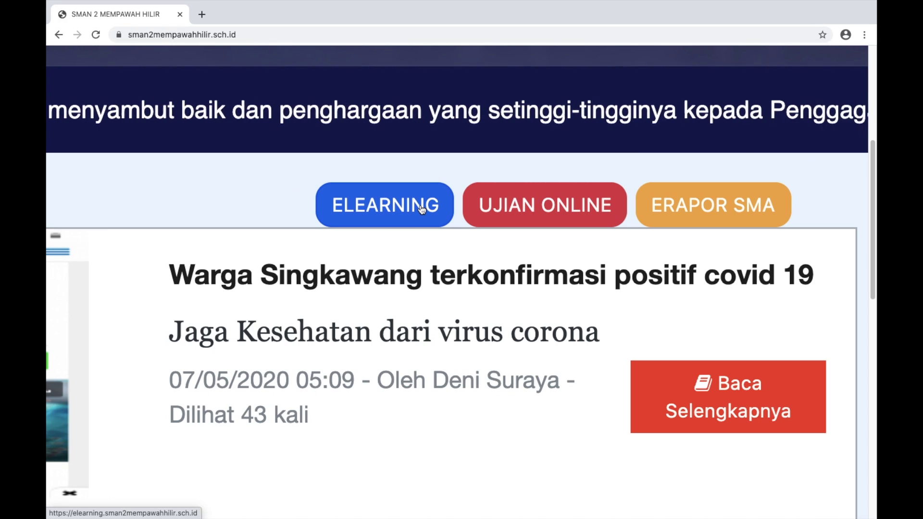
pyautogui.click(394, 210)
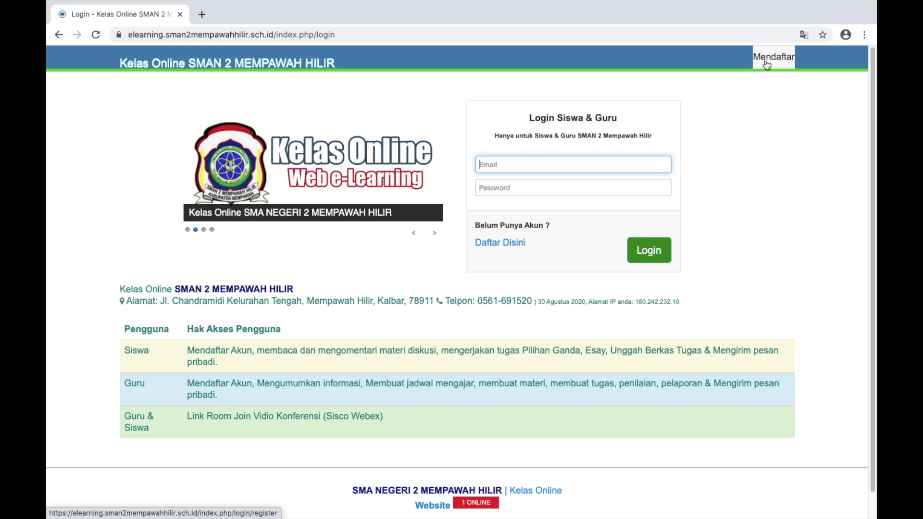
# Open the Pendaftaran Akun sign-up page and show the Untuk Guru registration form
pyautogui.click(512, 249)
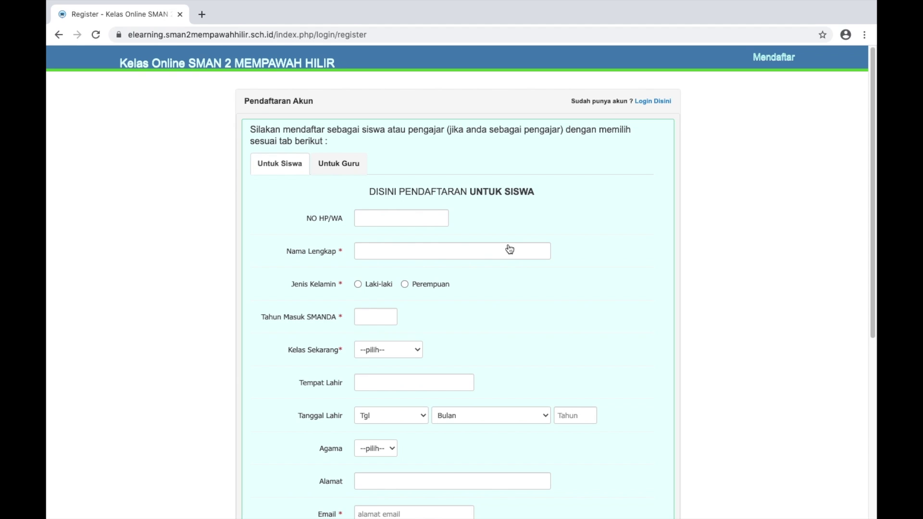
pyautogui.click(341, 163)
pyautogui.click(296, 164)
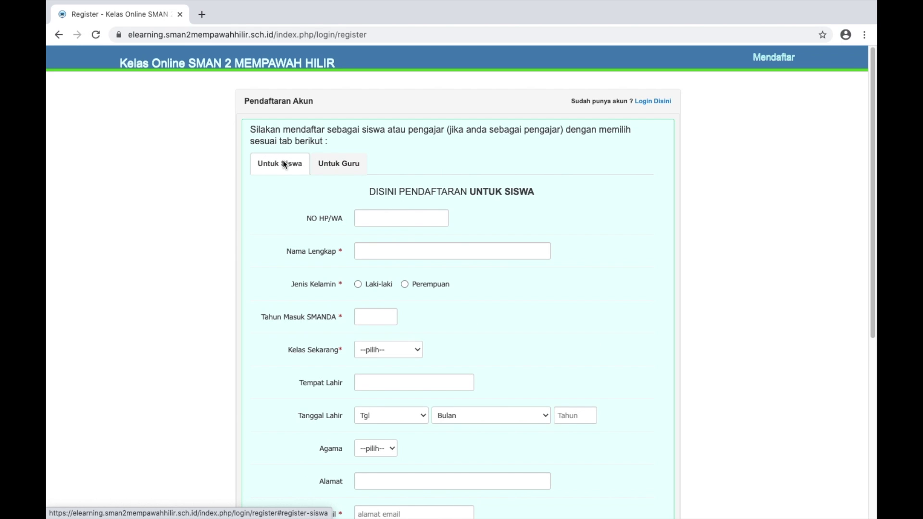
pyautogui.click(331, 164)
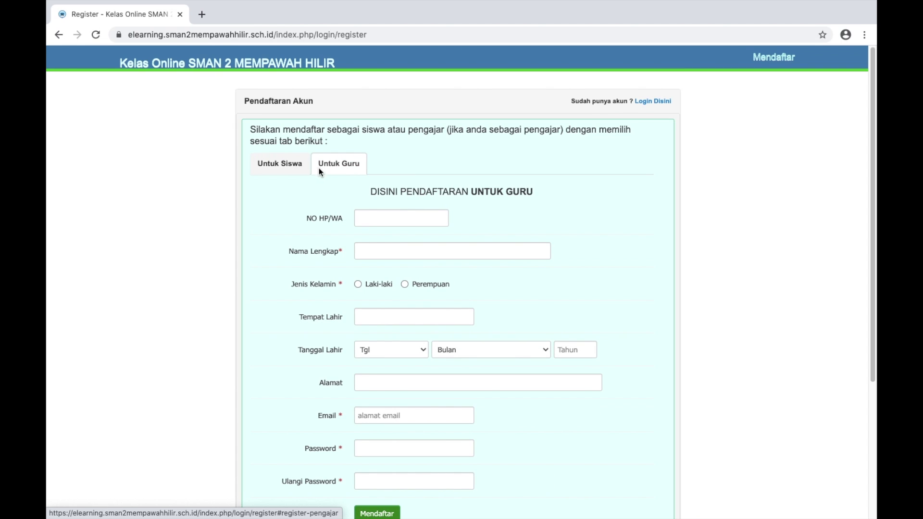
pyautogui.scroll(-3, 340, 252)
pyautogui.scroll(3, 342, 253)
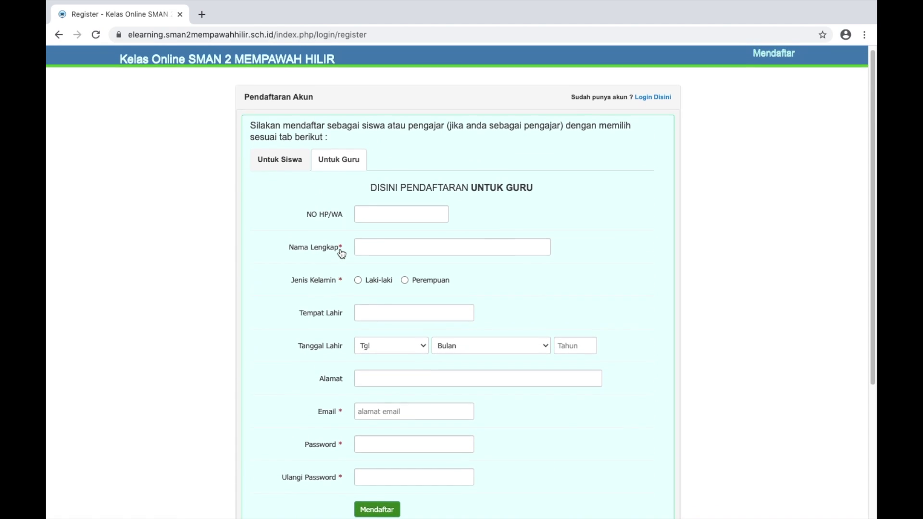
# Enter the teacher's phone/WhatsApp number and full name, and select Laki-laki as gender
pyautogui.click(381, 212)
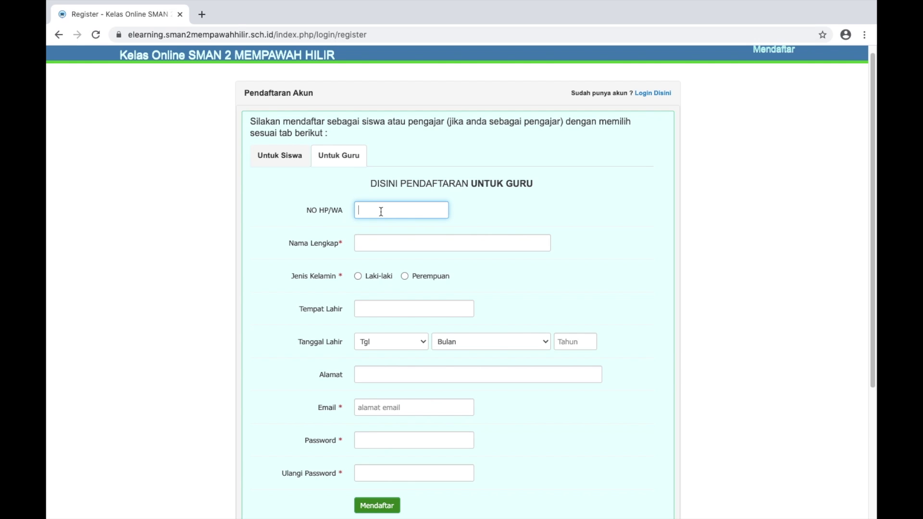
pyautogui.click(400, 241)
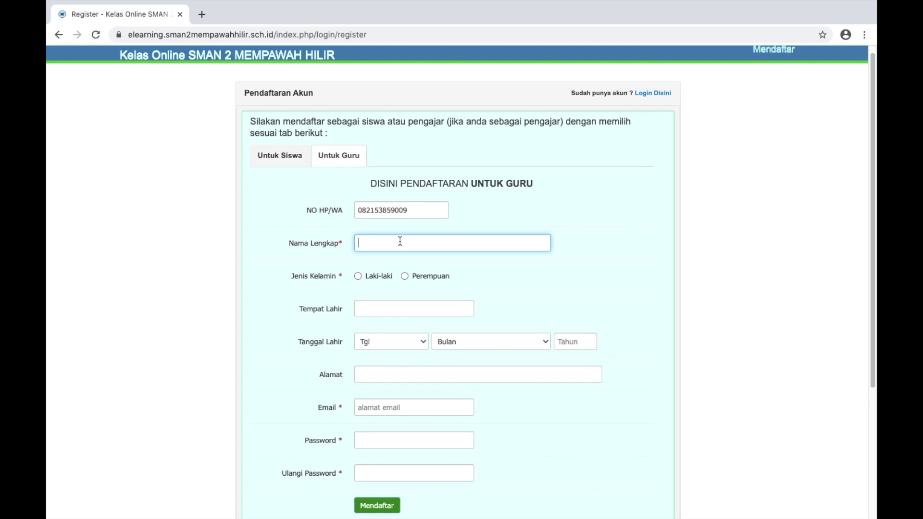
pyautogui.write('Pak Yugo')
pyautogui.click(360, 277)
pyautogui.scroll(5, 361, 279)
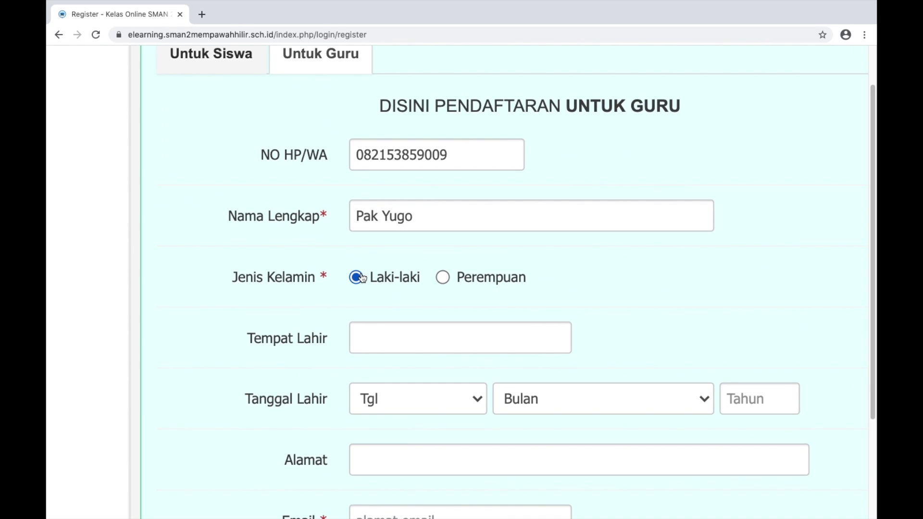
pyautogui.scroll(-3, 362, 278)
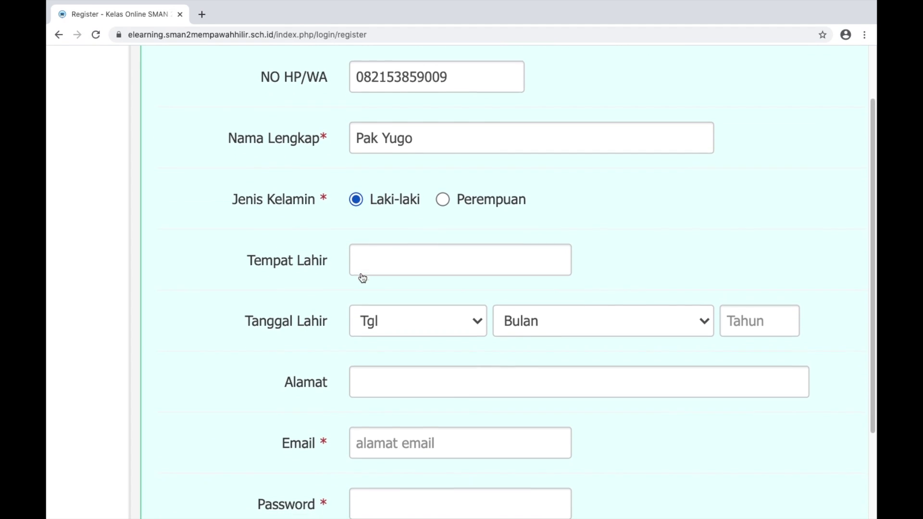
pyautogui.click(373, 259)
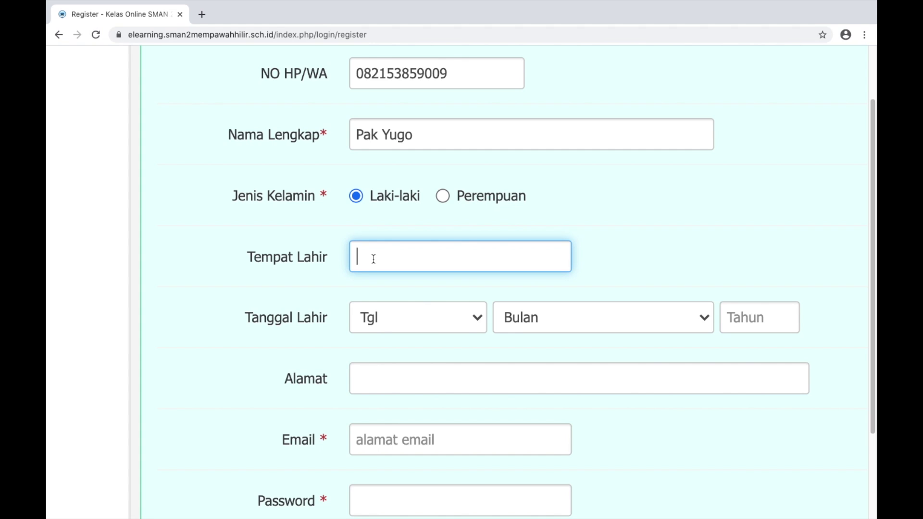
pyautogui.write('Pontianak')
pyautogui.click(476, 318)
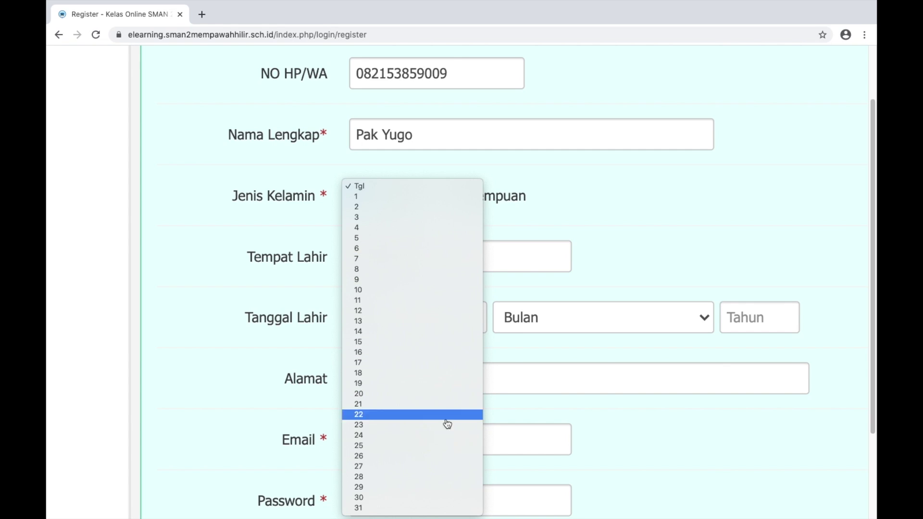
pyautogui.click(412, 508)
pyautogui.click(633, 316)
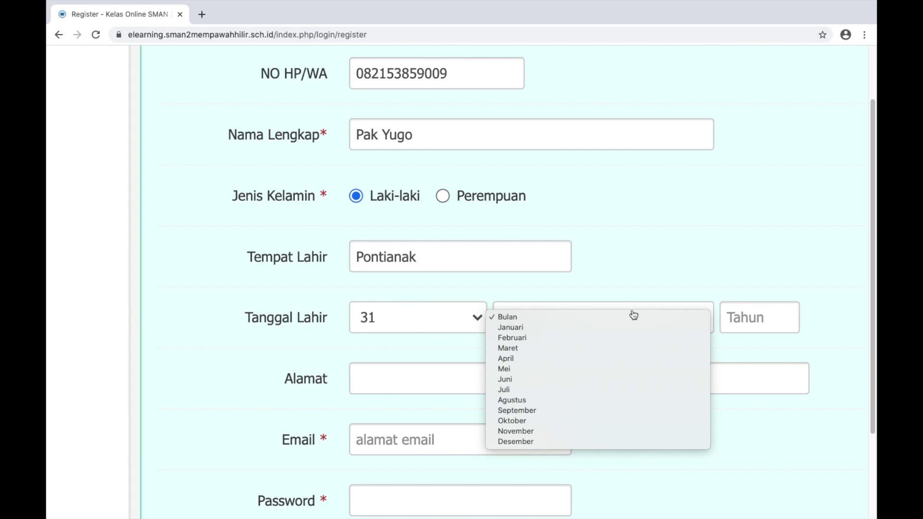
pyautogui.click(599, 348)
pyautogui.click(751, 320)
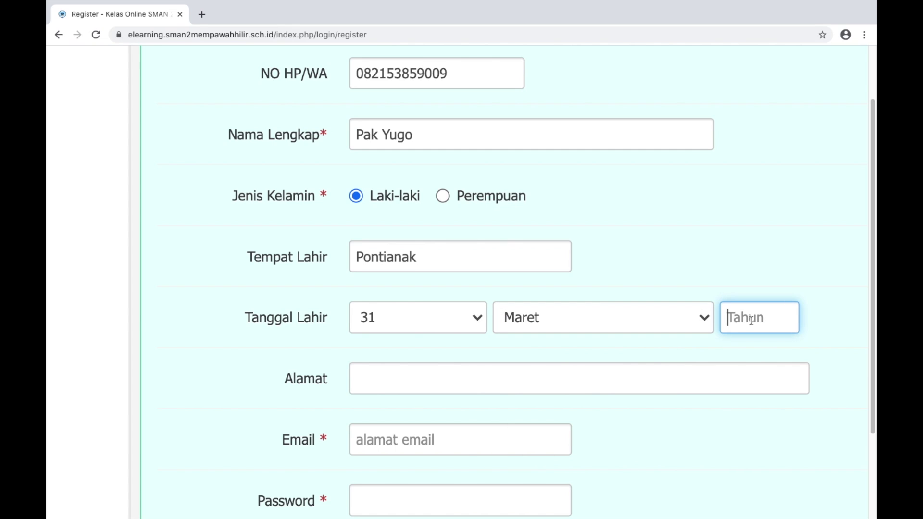
pyautogui.write('1984')
pyautogui.scroll(-3, 669, 313)
# Fill in the address, the account e-mail, and the password with its confirmation
pyautogui.click(538, 285)
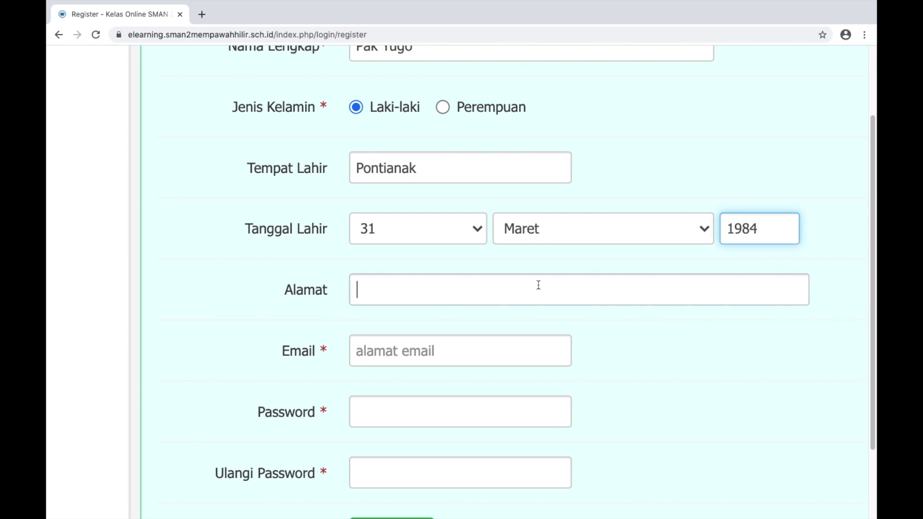
pyautogui.write('Mem')
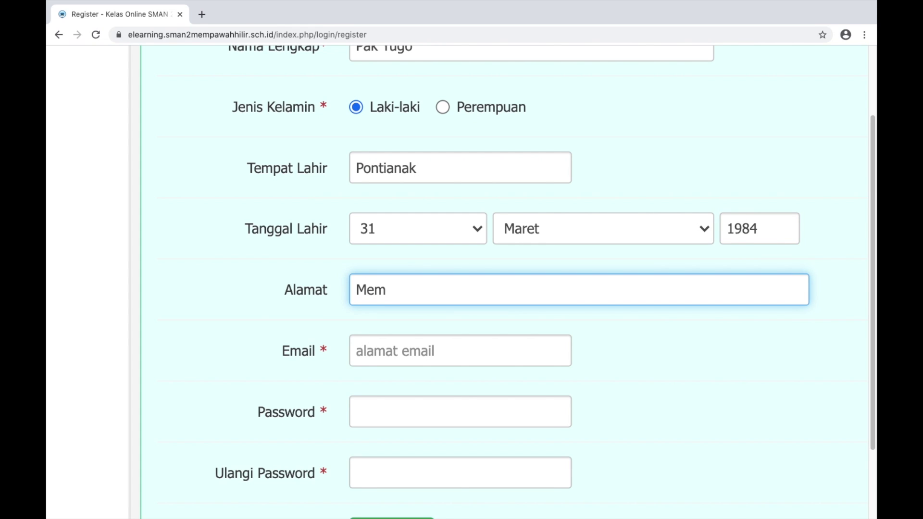
pyautogui.write('pawah')
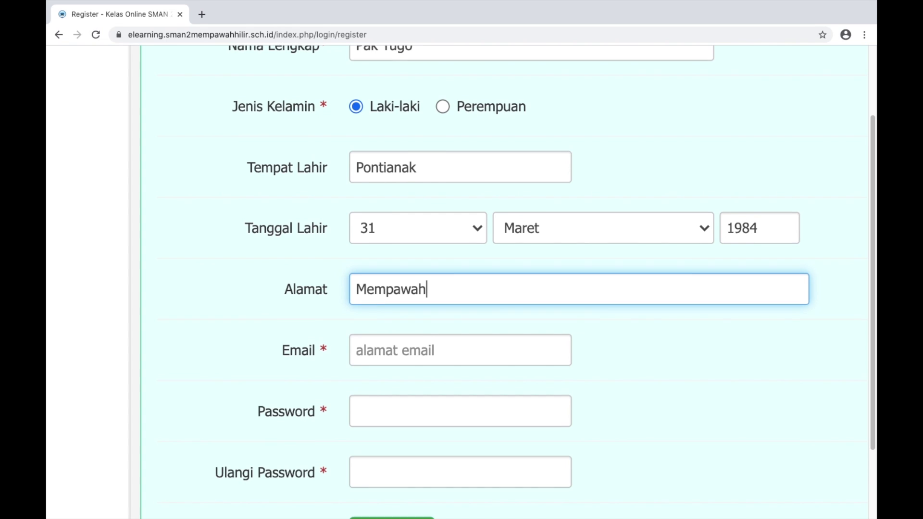
pyautogui.scroll(-3, 462, 288)
pyautogui.scroll(-2, 438, 287)
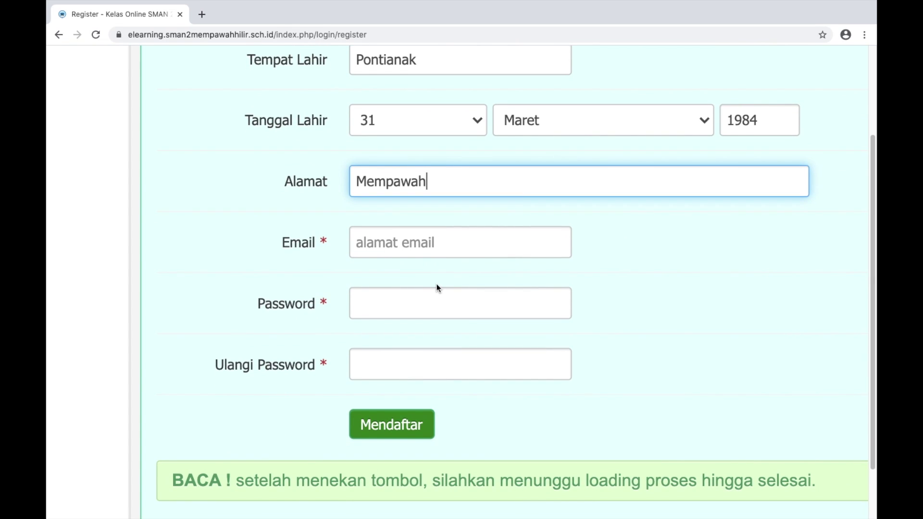
pyautogui.click(402, 244)
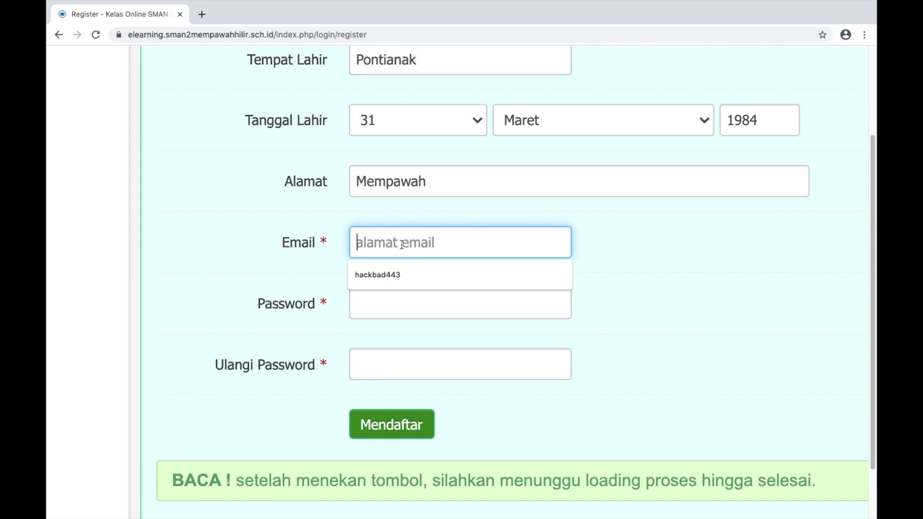
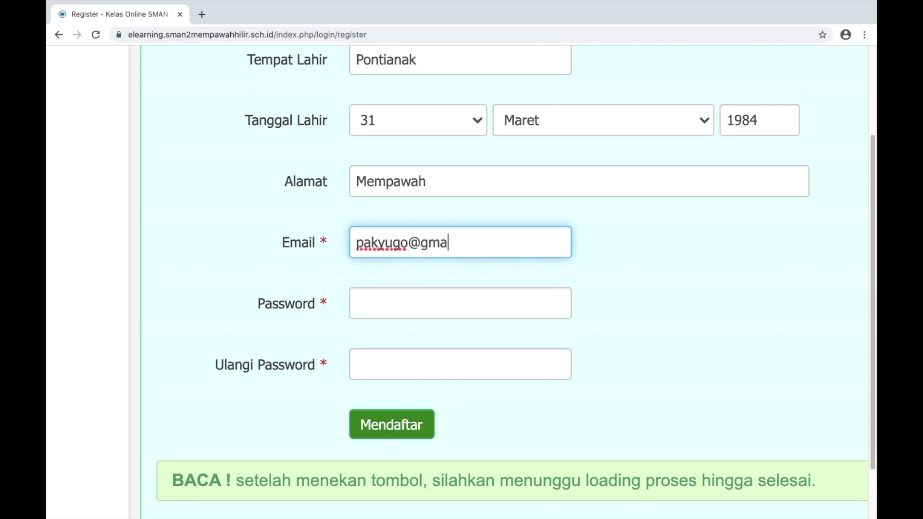
pyautogui.click(468, 301)
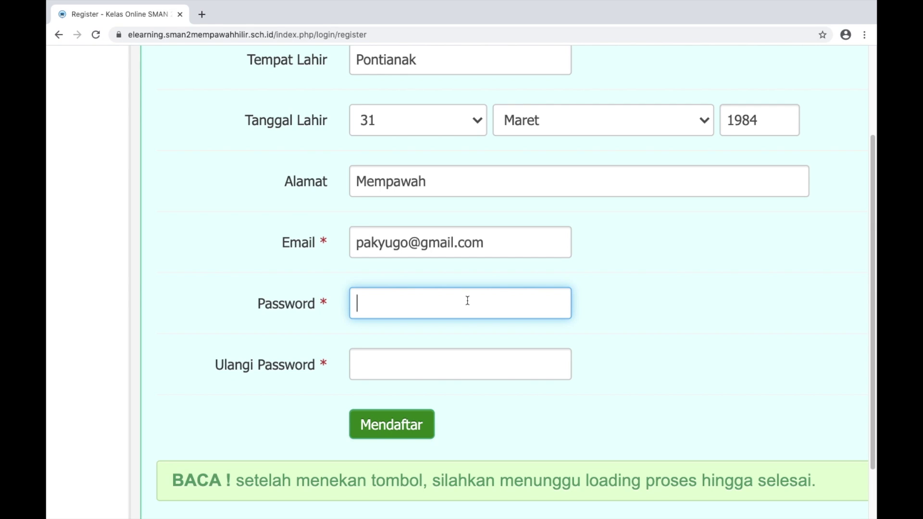
pyautogui.write('•••••')
pyautogui.click(363, 371)
pyautogui.write('•••••')
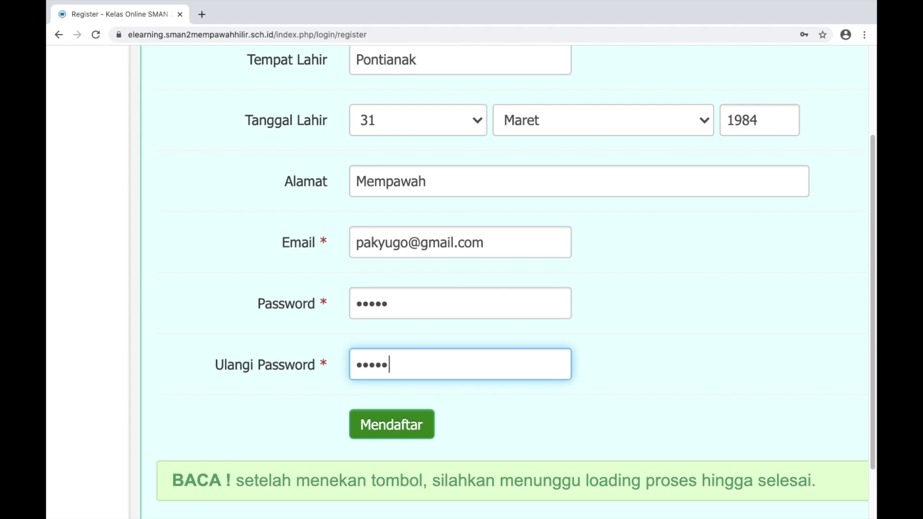
pyautogui.scroll(-2, 504, 282)
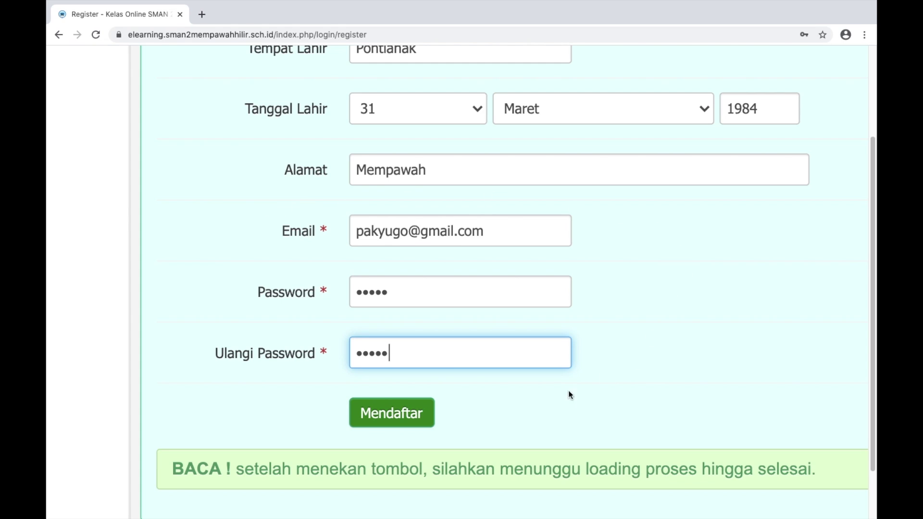
# Submit with Mendaftar and confirm the 'Registrasi sebagai pengajar berhasil' message appears
pyautogui.click(401, 405)
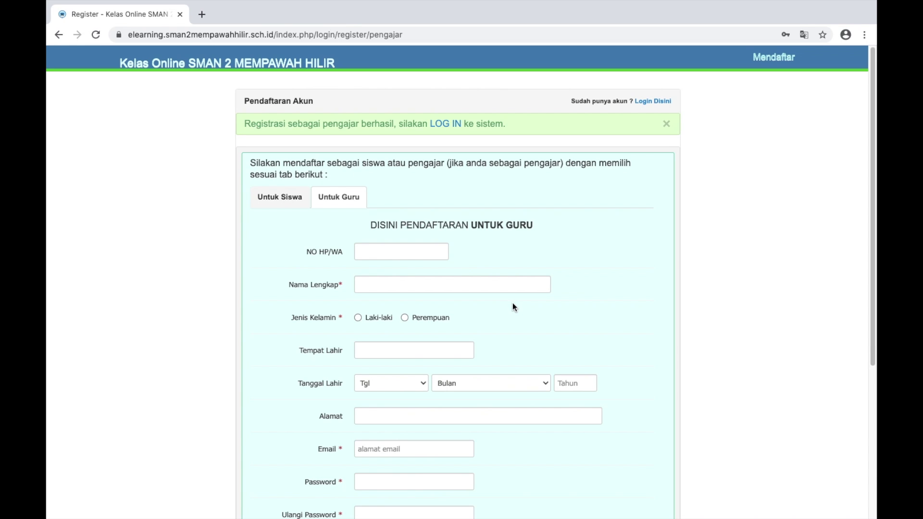
pyautogui.scroll(-4, 513, 306)
pyautogui.scroll(2, 513, 307)
pyautogui.scroll(3, 512, 302)
pyautogui.scroll(5, 256, 128)
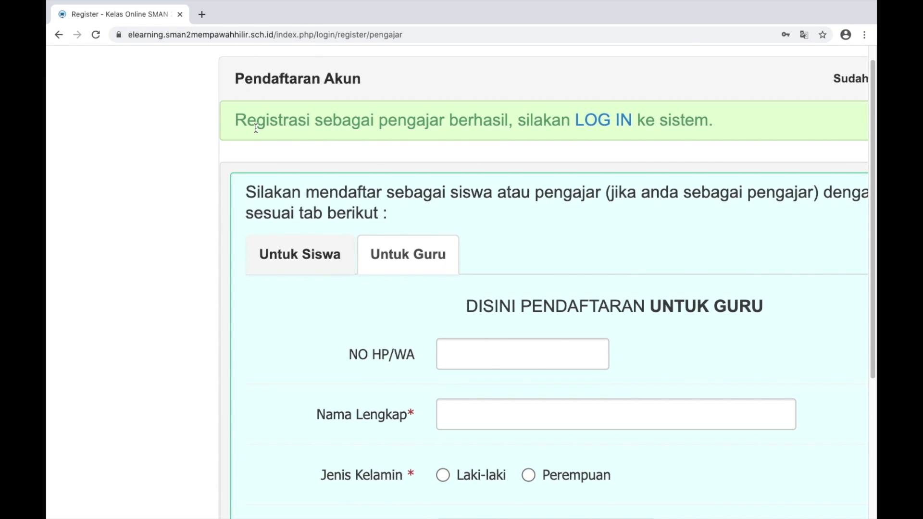
pyautogui.scroll(-5, 256, 128)
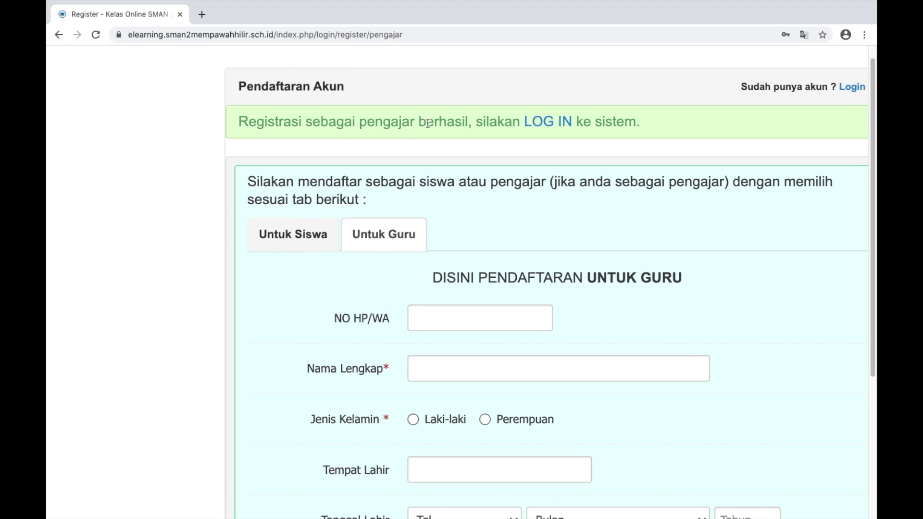
# Log in via the success message's LOG IN link using the new teacher's e-mail and password
pyautogui.click(549, 124)
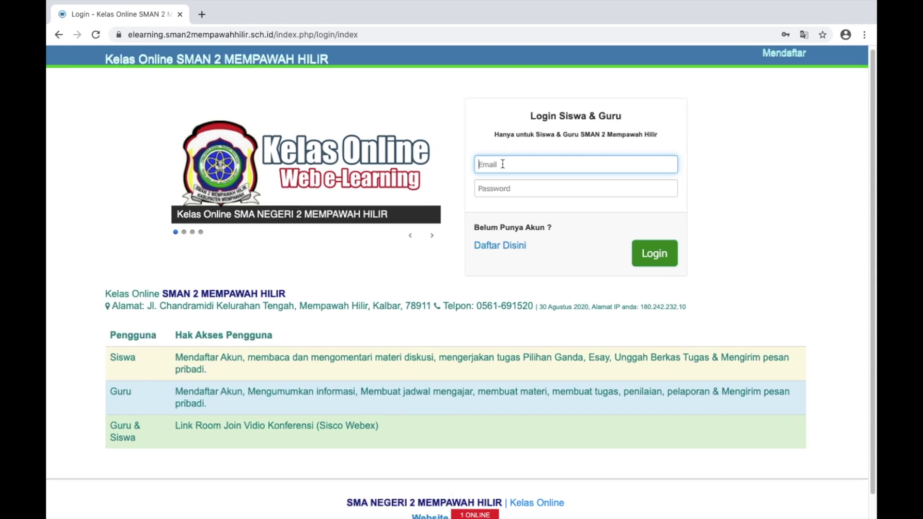
pyautogui.scroll(10, 503, 164)
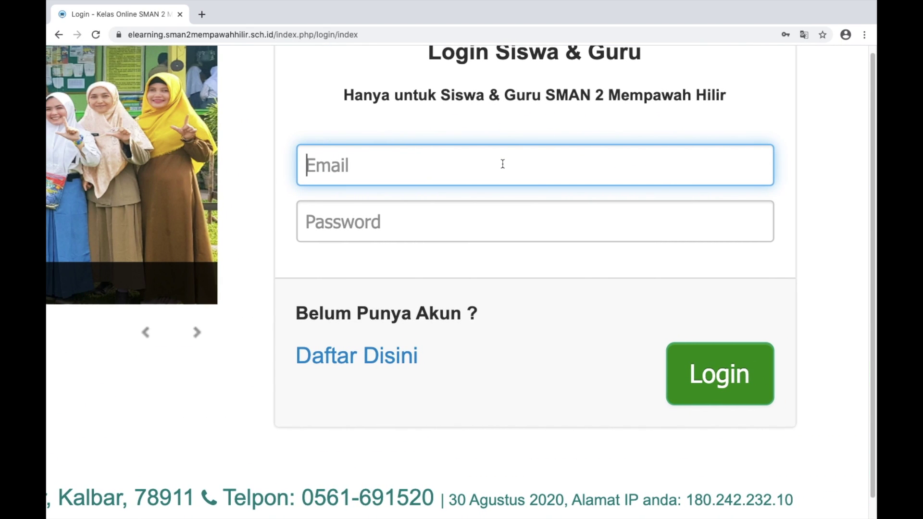
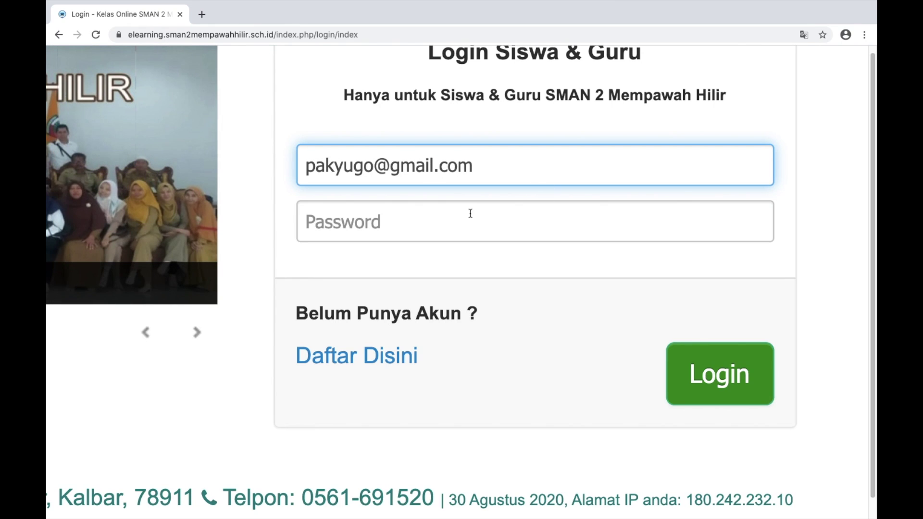
pyautogui.click(470, 214)
pyautogui.write('••')
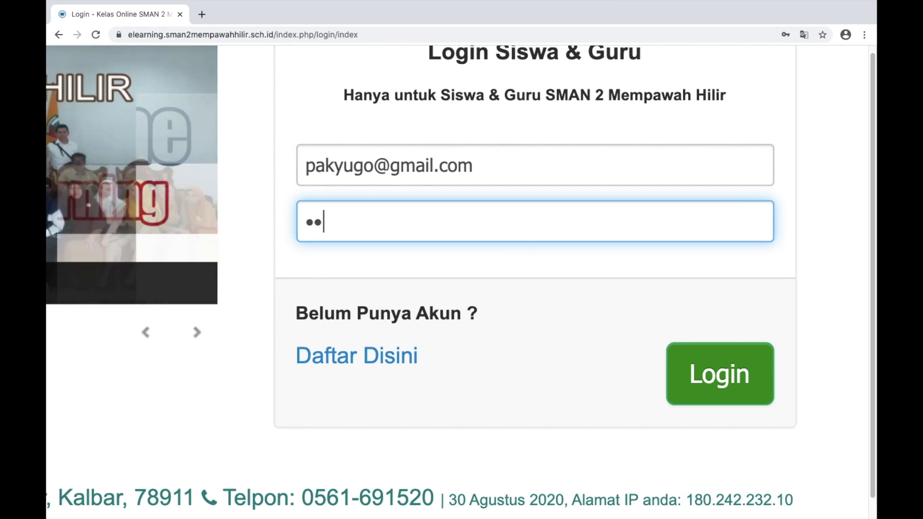
pyautogui.write('•••')
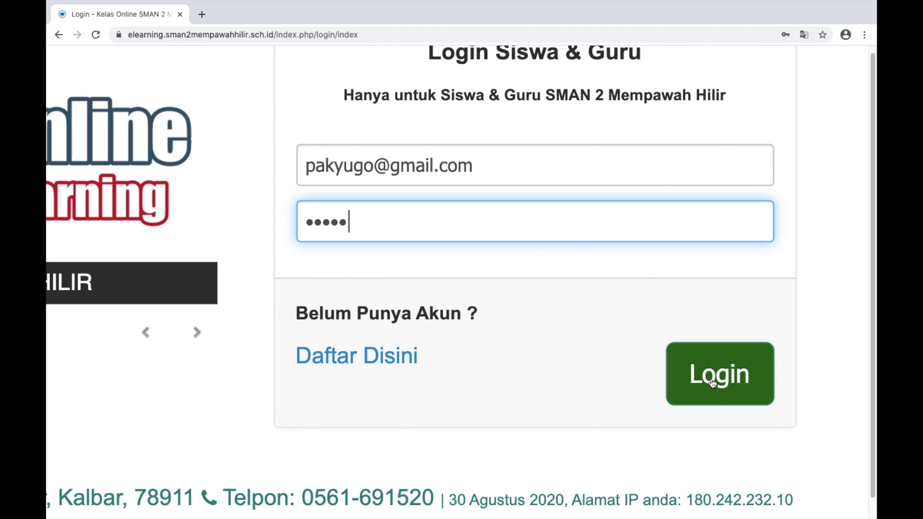
pyautogui.click(713, 382)
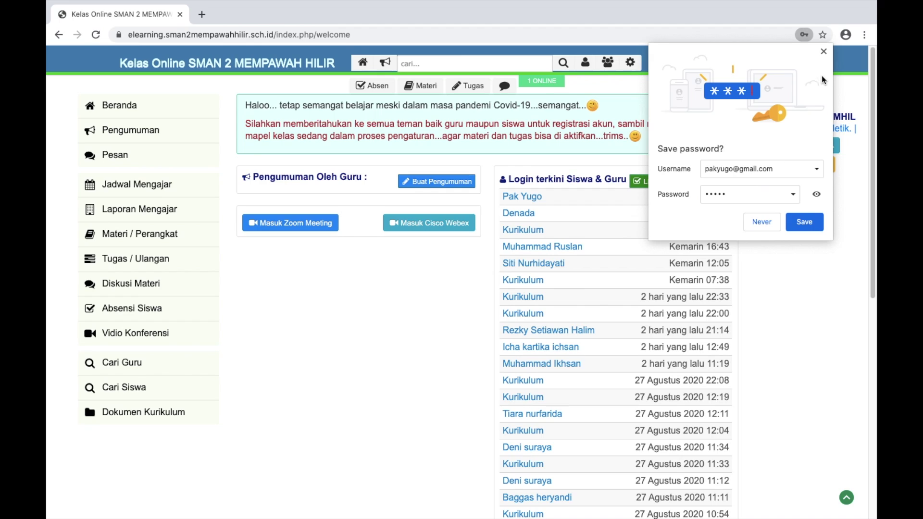
# Dismiss Chrome's save-password bubble, return Home, and open the empty Pengumuman page
pyautogui.click(823, 52)
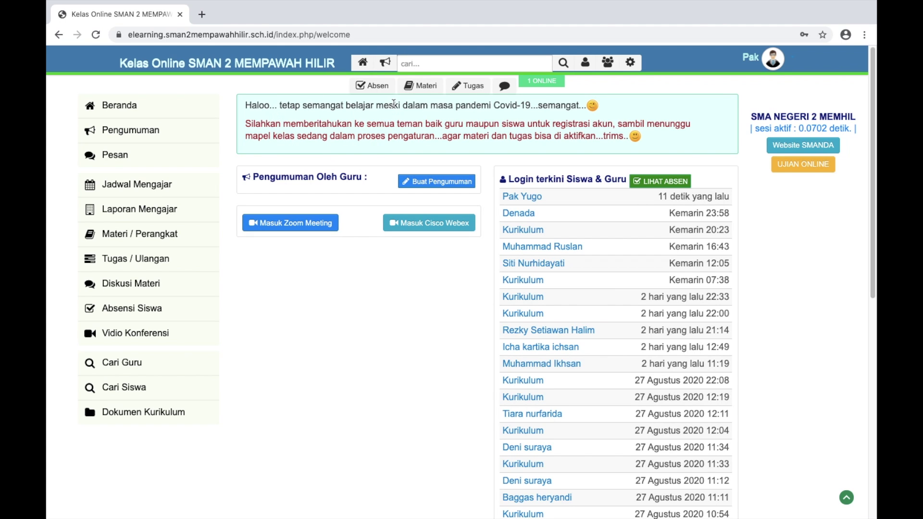
pyautogui.scroll(5, 393, 102)
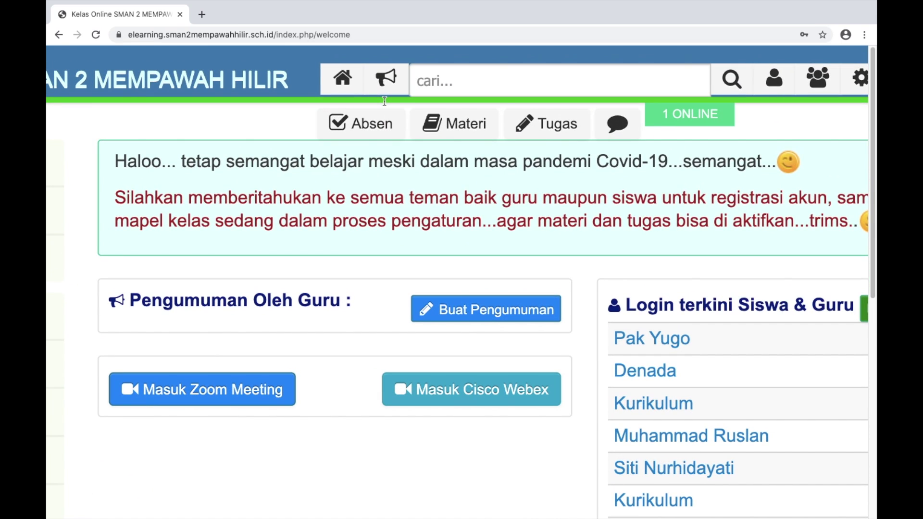
pyautogui.click(341, 87)
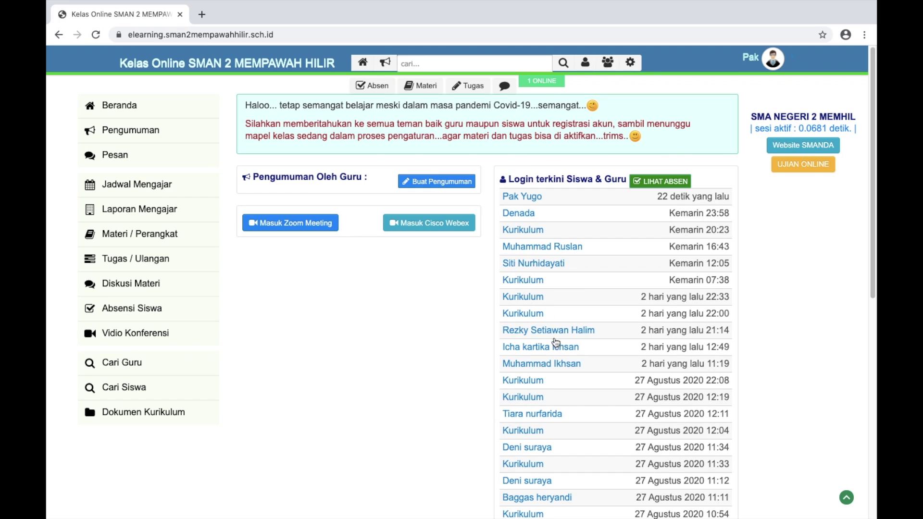
pyautogui.scroll(-3, 556, 347)
pyautogui.scroll(3, 556, 347)
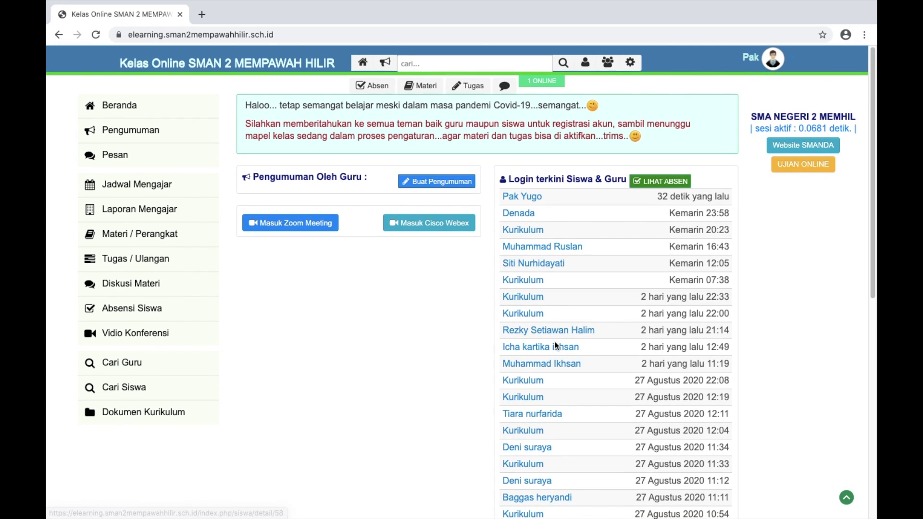
pyautogui.scroll(-2, 538, 323)
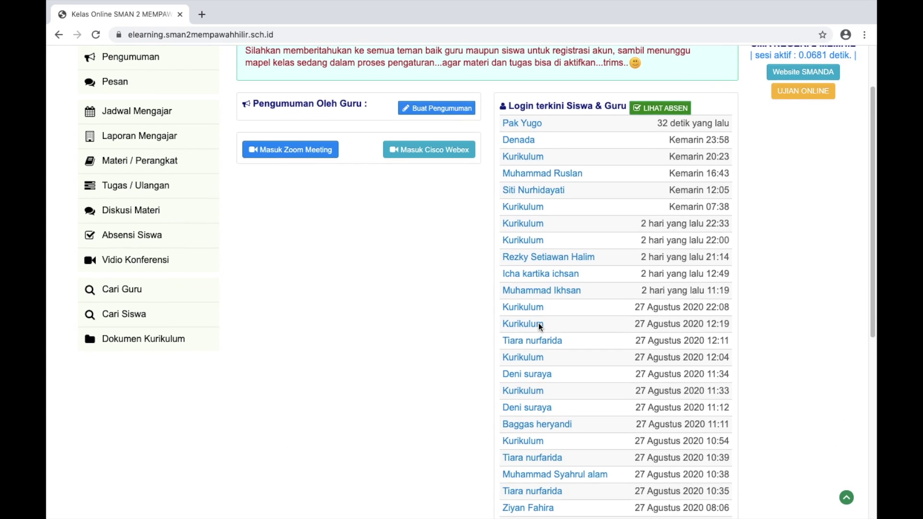
pyautogui.scroll(2, 538, 323)
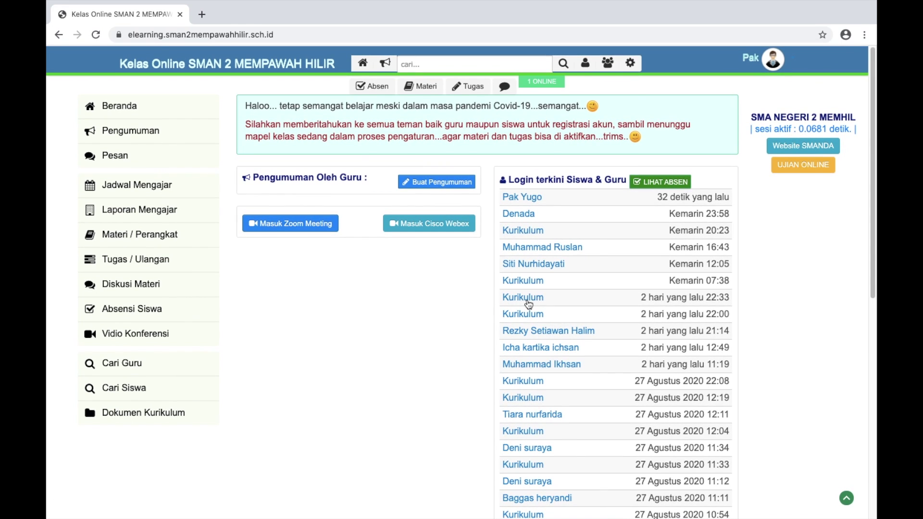
pyautogui.scroll(5, 385, 61)
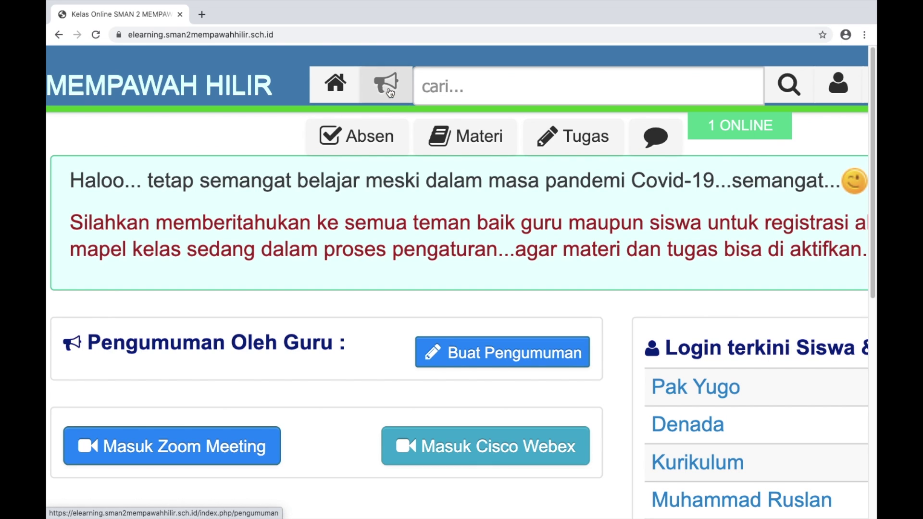
pyautogui.click(389, 92)
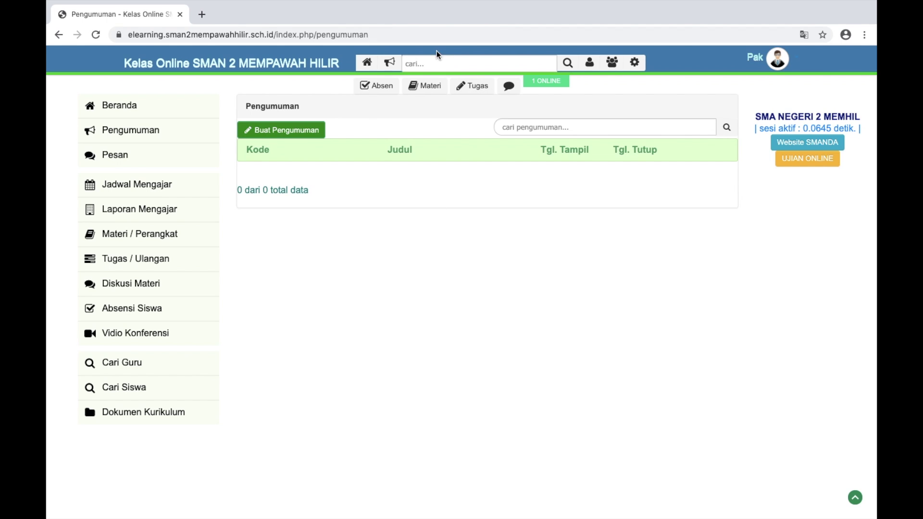
pyautogui.click(411, 66)
pyautogui.scroll(5, 469, 88)
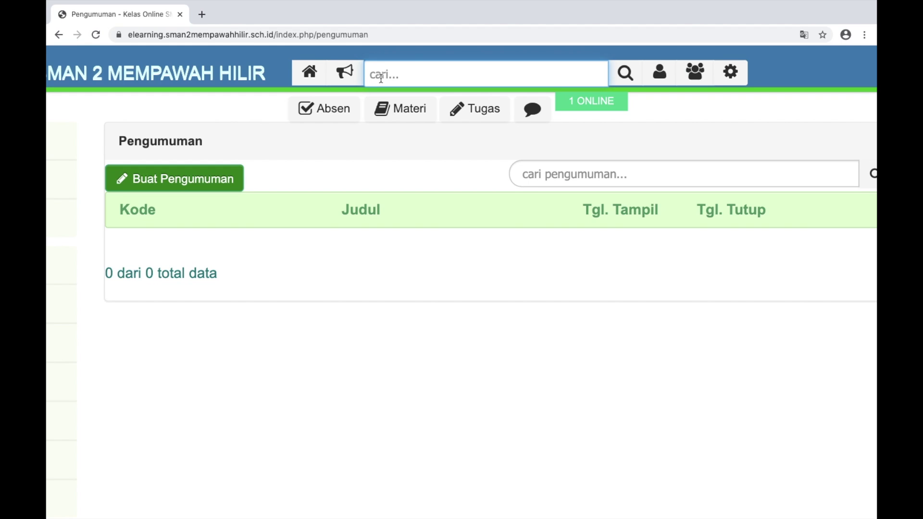
pyautogui.hotkey('ctrl', '-')
pyautogui.hotkey('ctrl', '-')
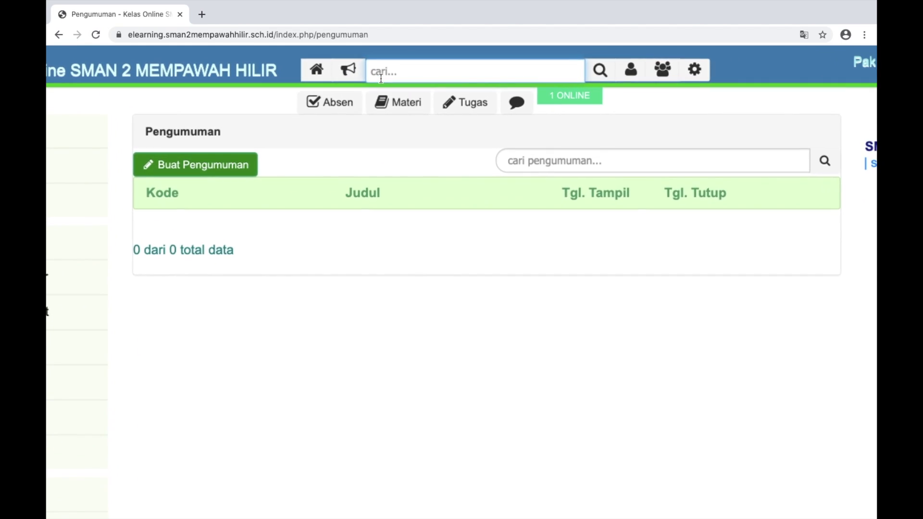
pyautogui.hotkey('ctrl', '-')
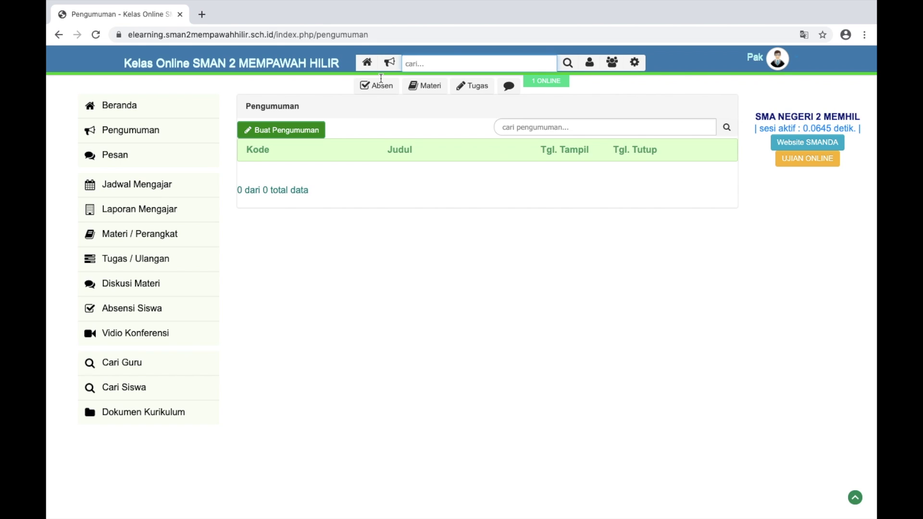
# Search the header for a fellow teacher's name and open their Pengajar profile details
pyautogui.write('irham')
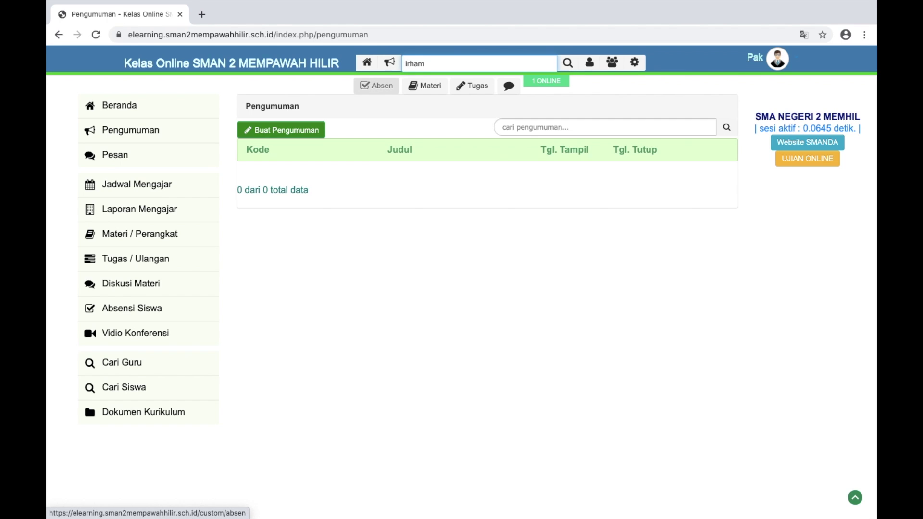
pyautogui.press('Return')
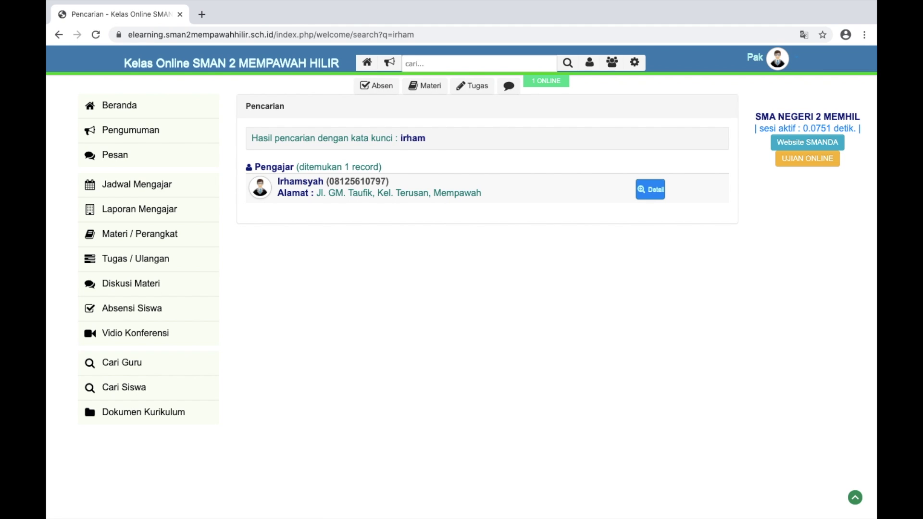
pyautogui.scroll(3, 246, 174)
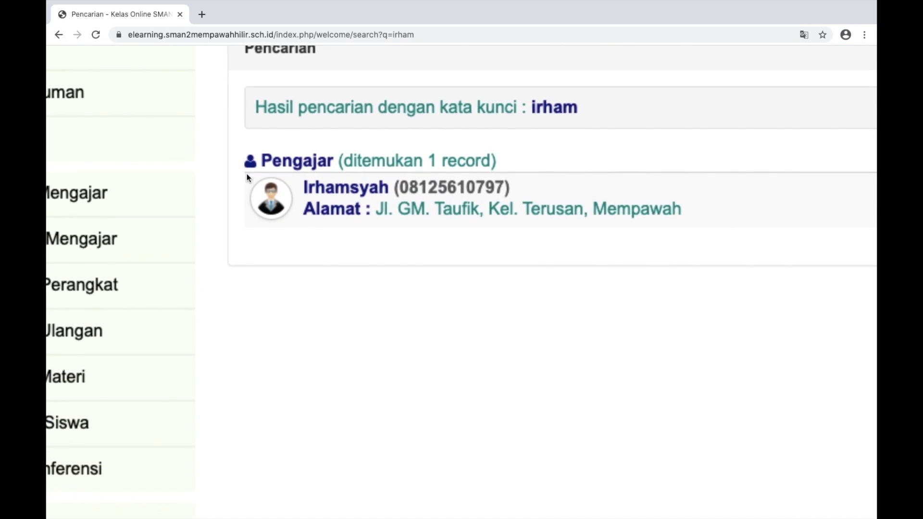
pyautogui.scroll(-3, 247, 174)
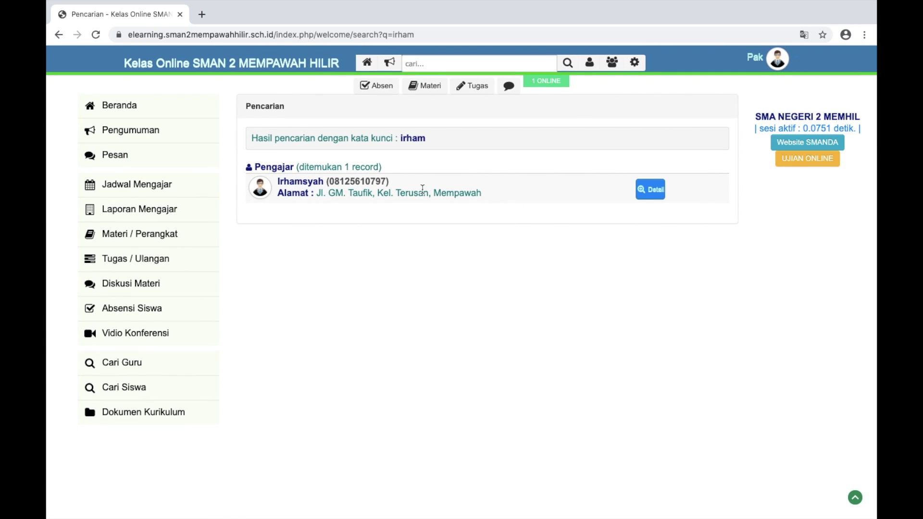
pyautogui.click(648, 191)
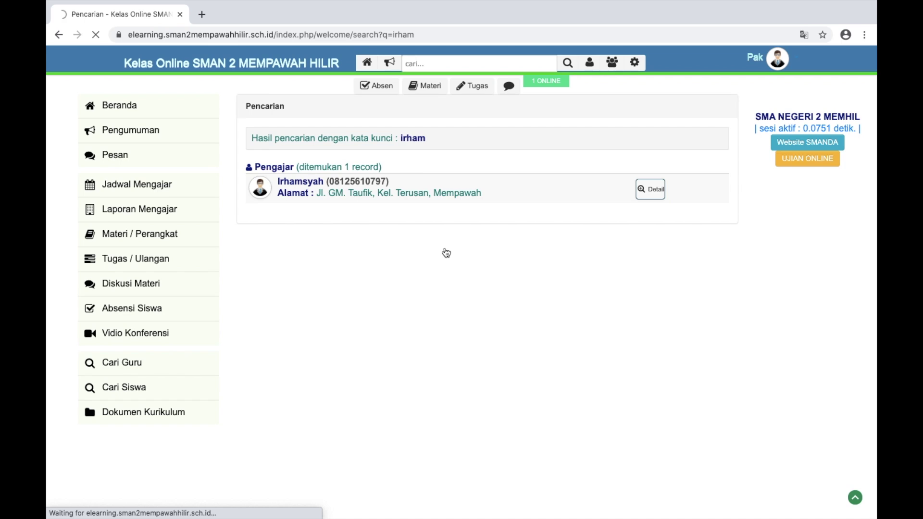
# Review the teacher's profile, then go back to the home dashboard via the site title
pyautogui.hotkey('ctrl', 'Left')
pyautogui.hotkey('ctrl', 'Right')
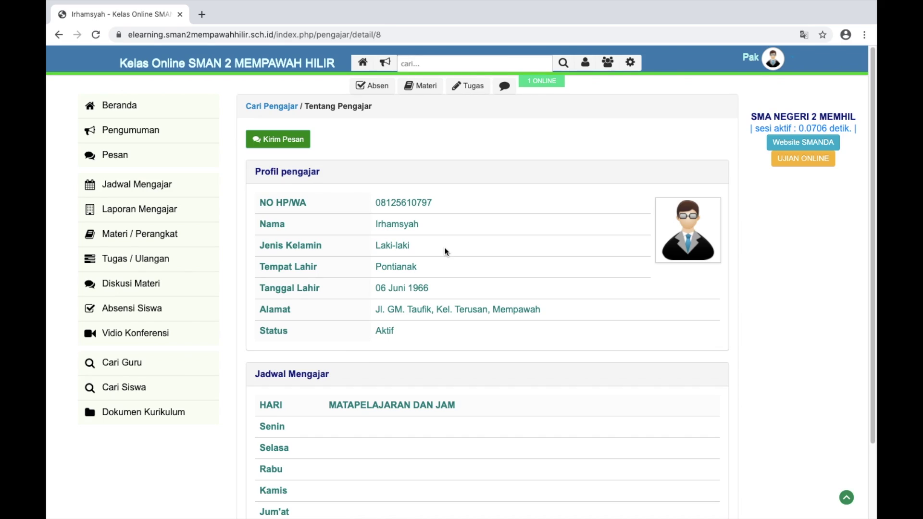
pyautogui.scroll(-3, 444, 252)
pyautogui.scroll(3, 445, 250)
pyautogui.click(172, 68)
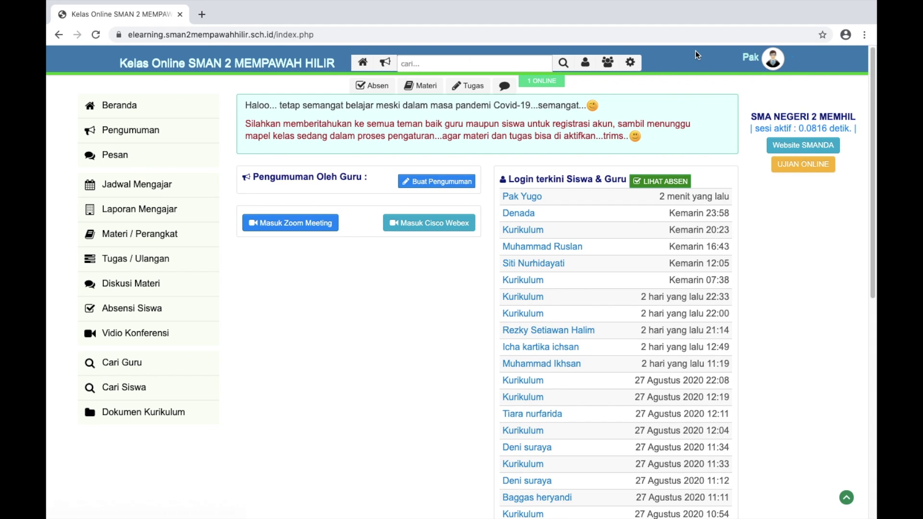
# From the avatar menu, open Pengaturan Akun and start Ubah Foto to replace the profile photo
pyautogui.moveTo(792, 67)
pyautogui.click(722, 85)
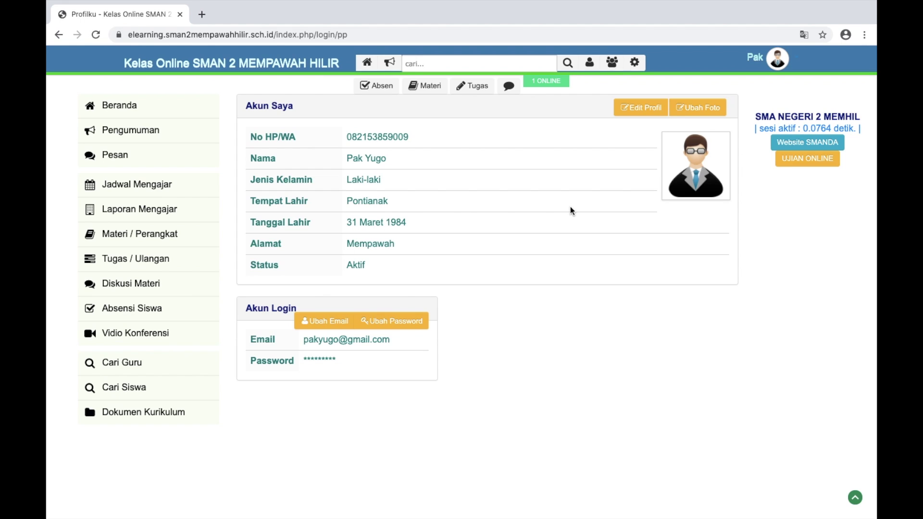
pyautogui.click(689, 110)
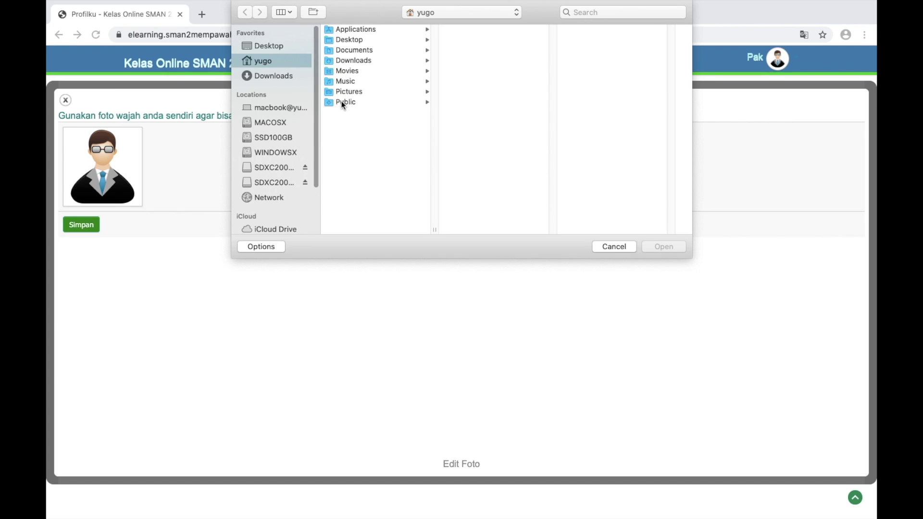
# Choose the portrait JPEG in SSD100GB/2019BACKUP as the new profile photo
pyautogui.click(361, 90)
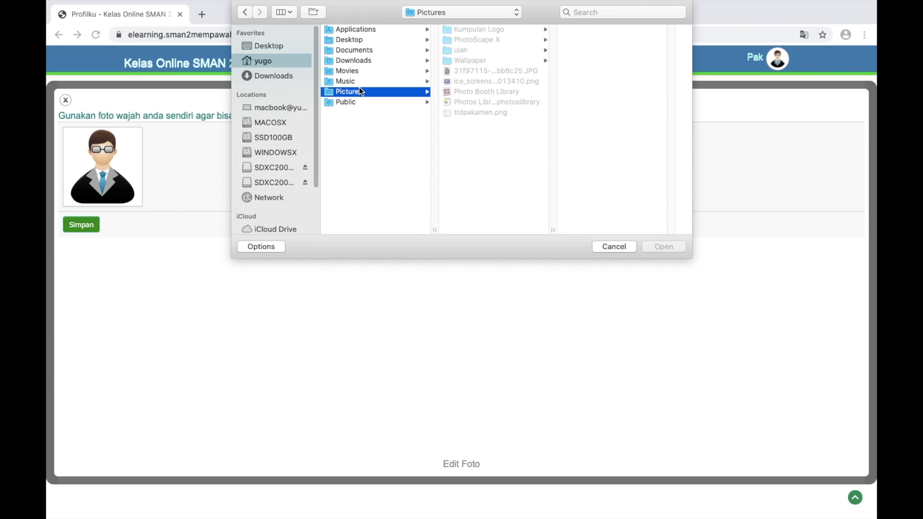
pyautogui.click(467, 50)
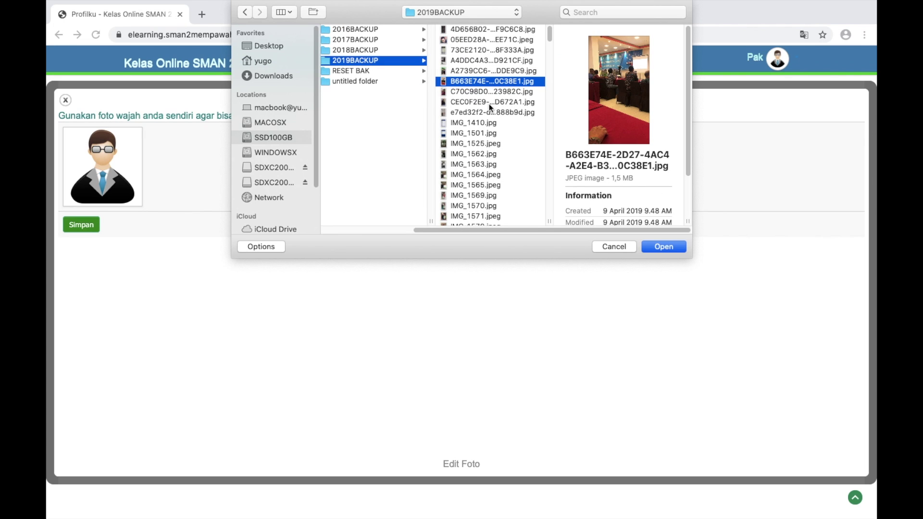
pyautogui.click(488, 103)
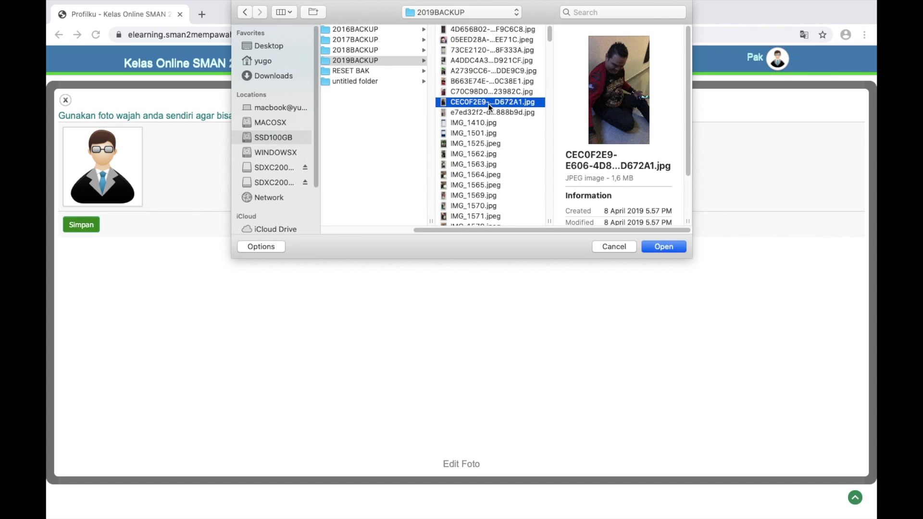
pyautogui.click(481, 72)
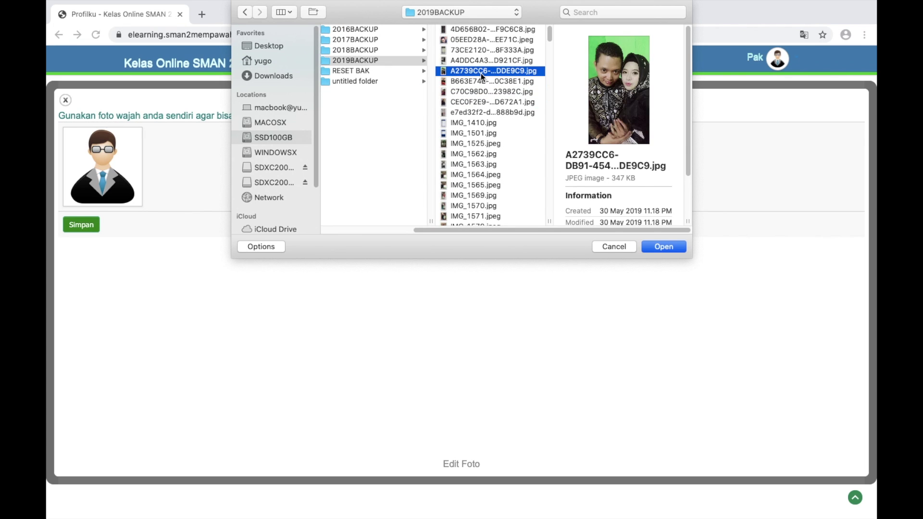
pyautogui.click(477, 40)
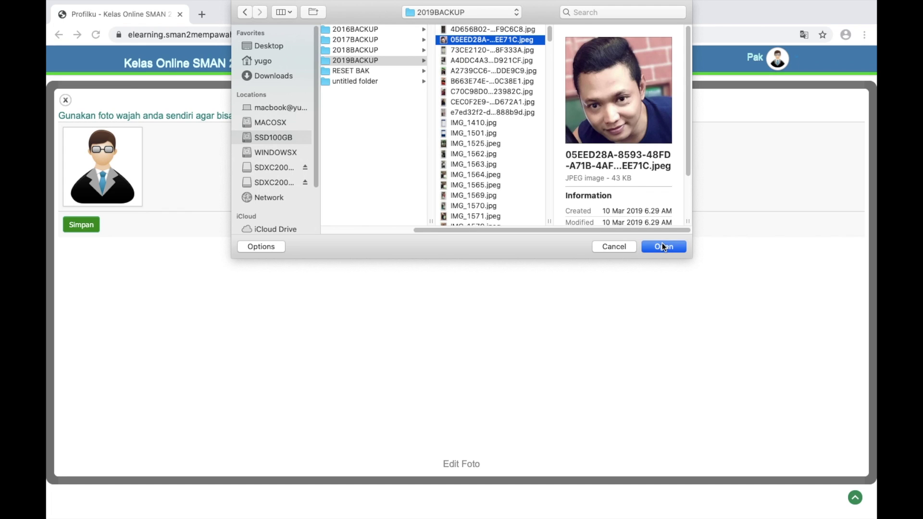
pyautogui.click(663, 246)
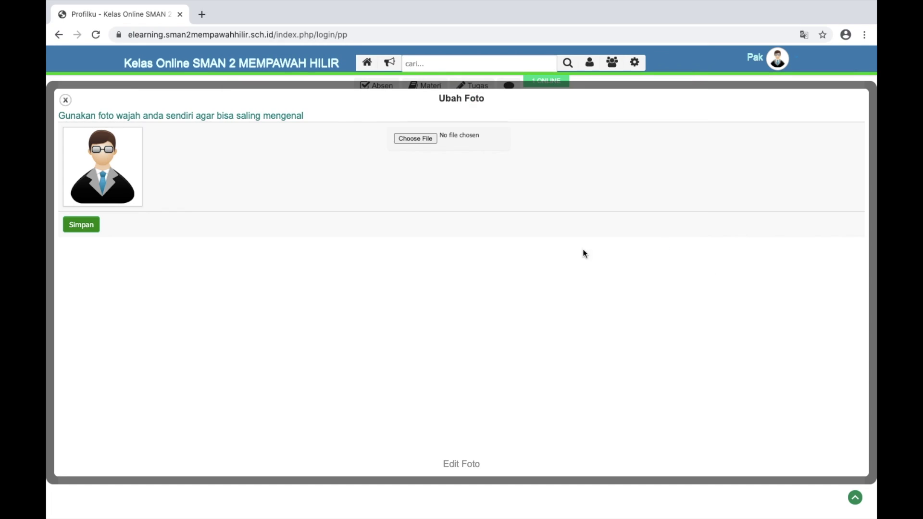
# Save the new profile photo with Simpan and close the Ubah Foto modal
pyautogui.click(80, 231)
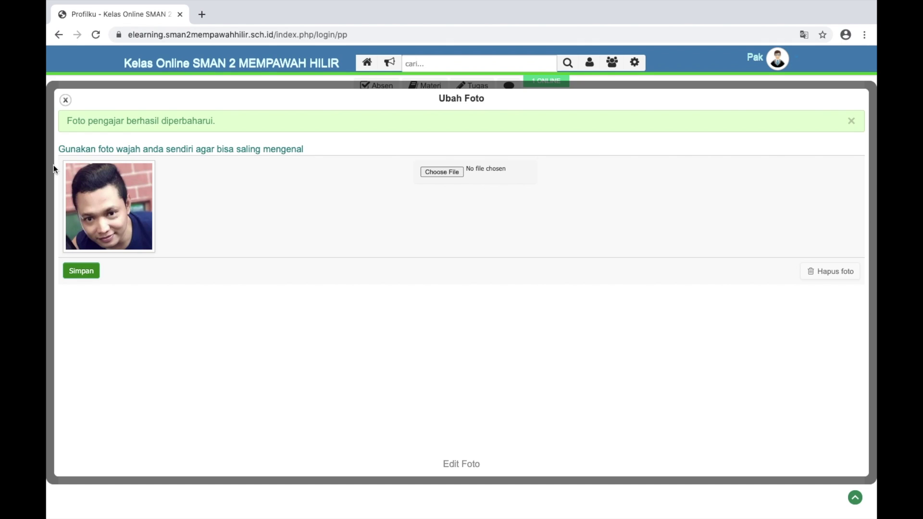
pyautogui.click(65, 100)
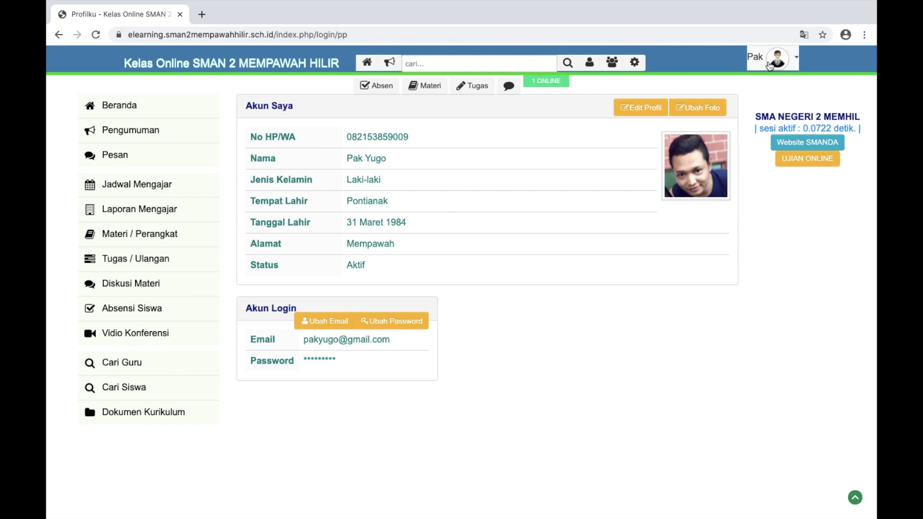
pyautogui.click(795, 62)
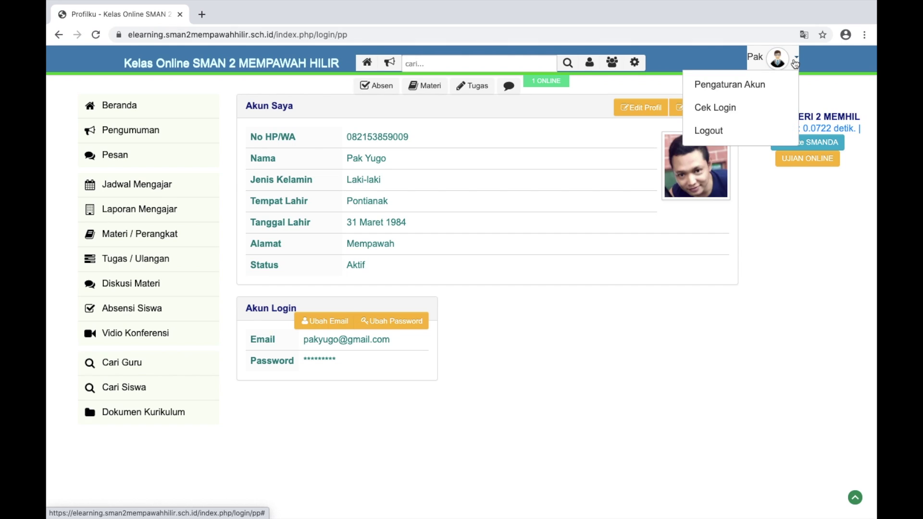
# Log out, sign back in with the teacher account's e-mail and password, and dismiss the save-password prompt
pyautogui.click(724, 134)
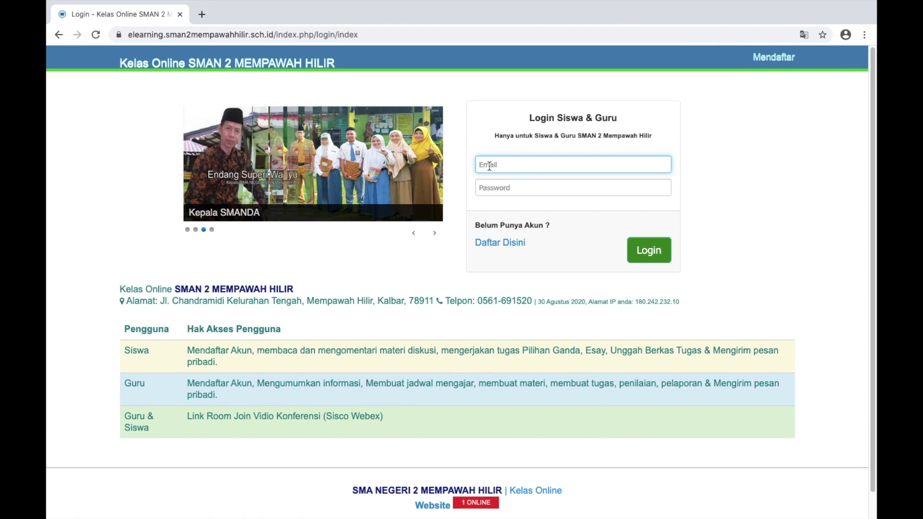
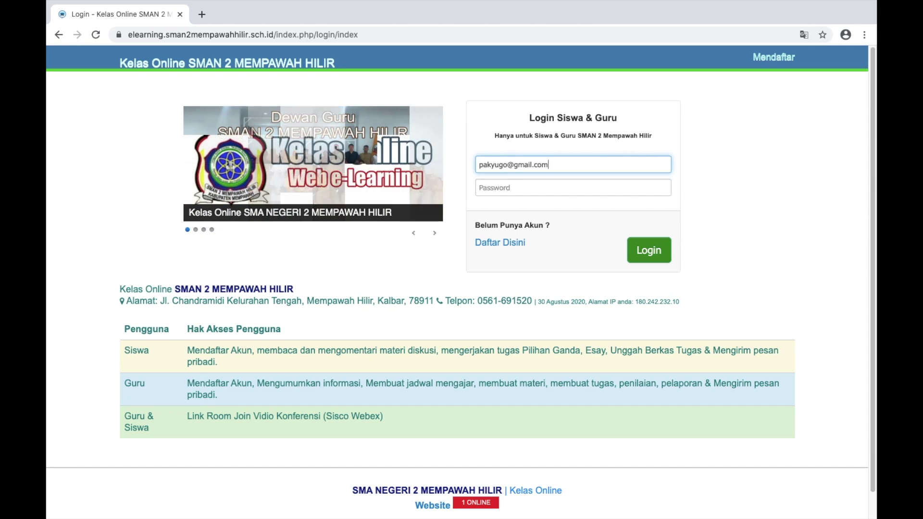
pyautogui.click(529, 187)
pyautogui.write('•••••')
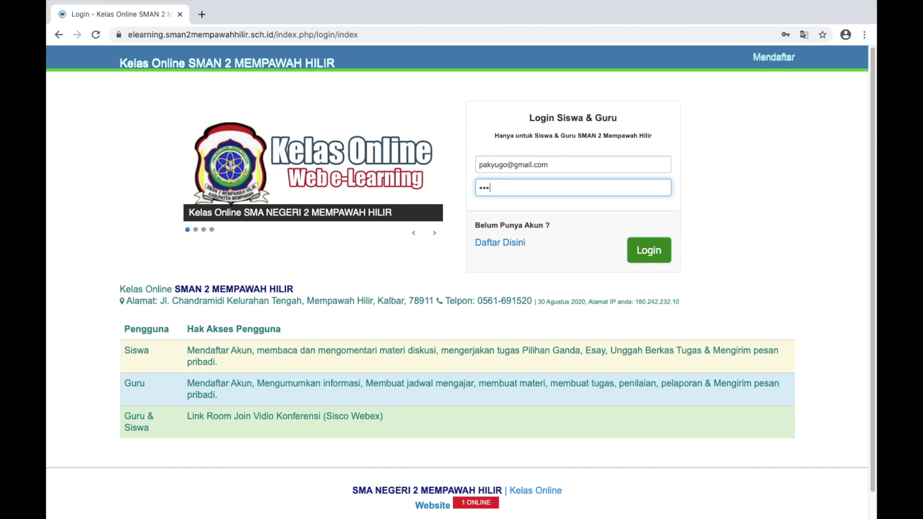
pyautogui.click(650, 257)
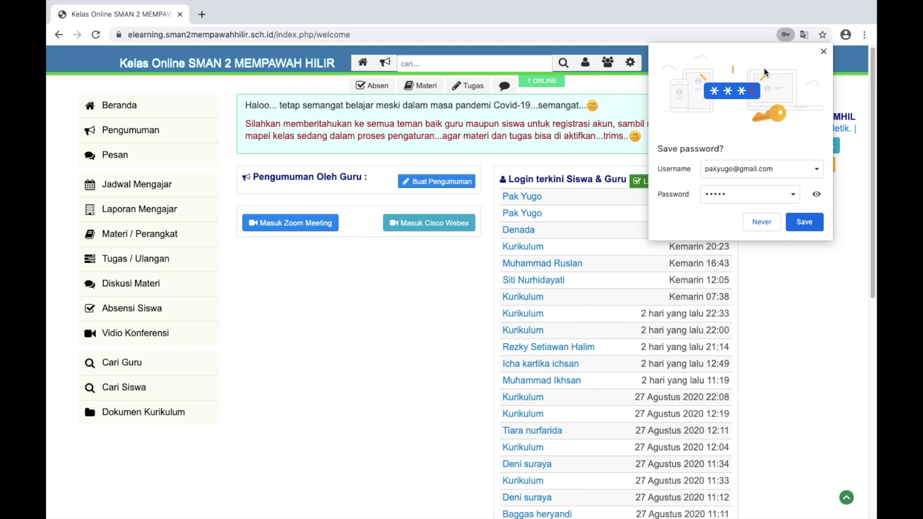
pyautogui.click(823, 51)
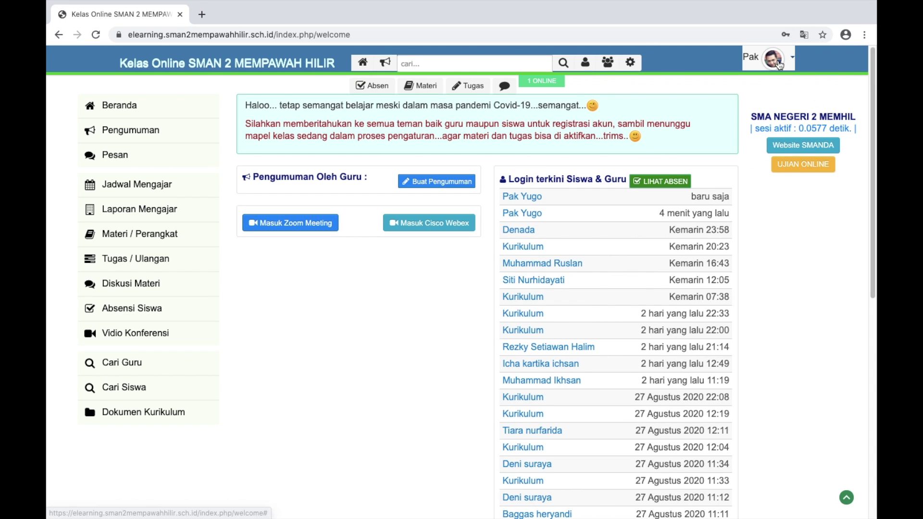
# Go to the Pengumuman page from the dashboard's left sidebar
pyautogui.scroll(5, 779, 66)
pyautogui.scroll(3, 779, 66)
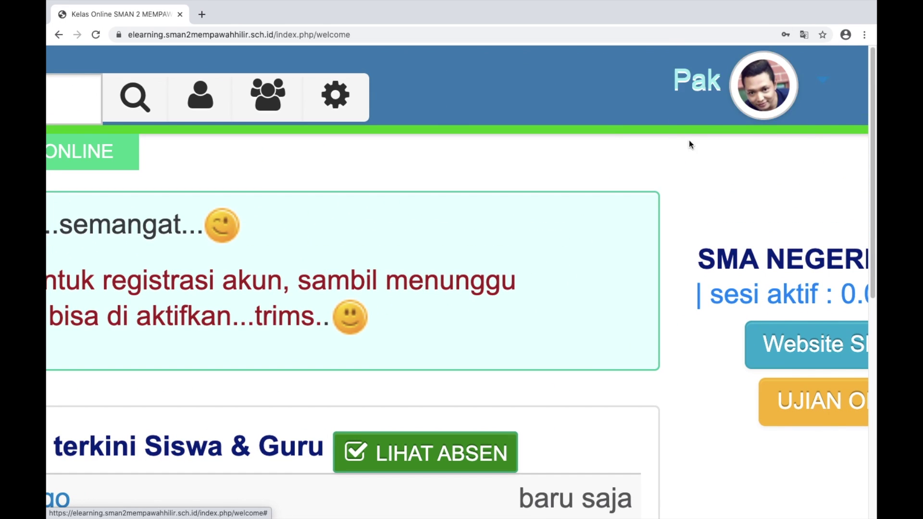
pyautogui.scroll(-8, 725, 123)
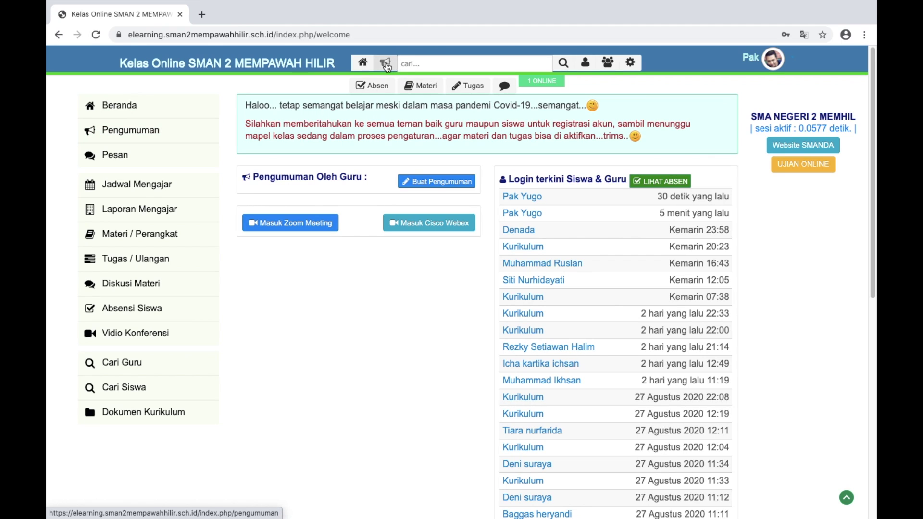
pyautogui.click(135, 138)
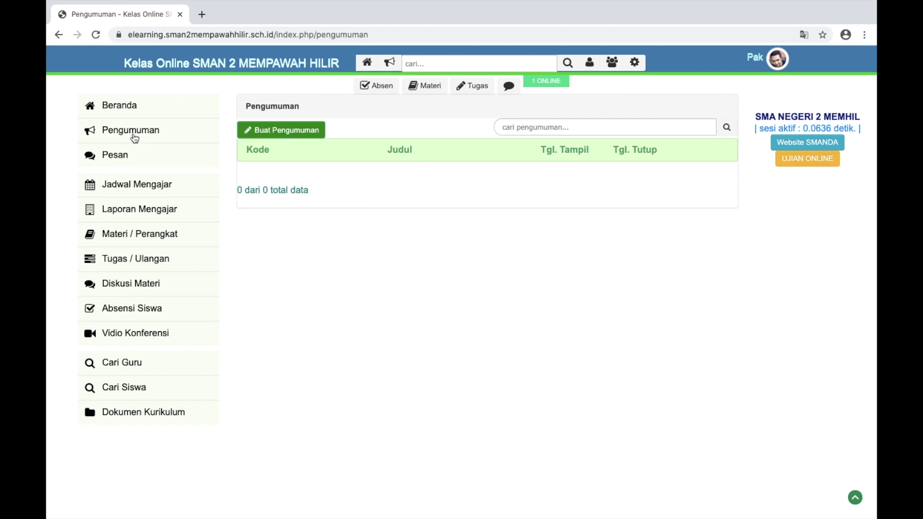
# Start a Buat Pengumuman form and title it 'Informasi untuk kelas X MIPA 1'
pyautogui.click(261, 136)
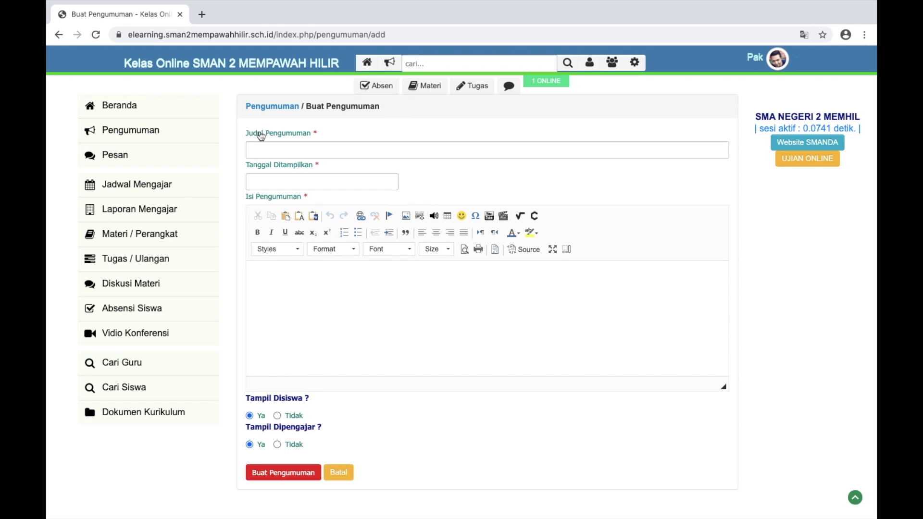
pyautogui.click(281, 149)
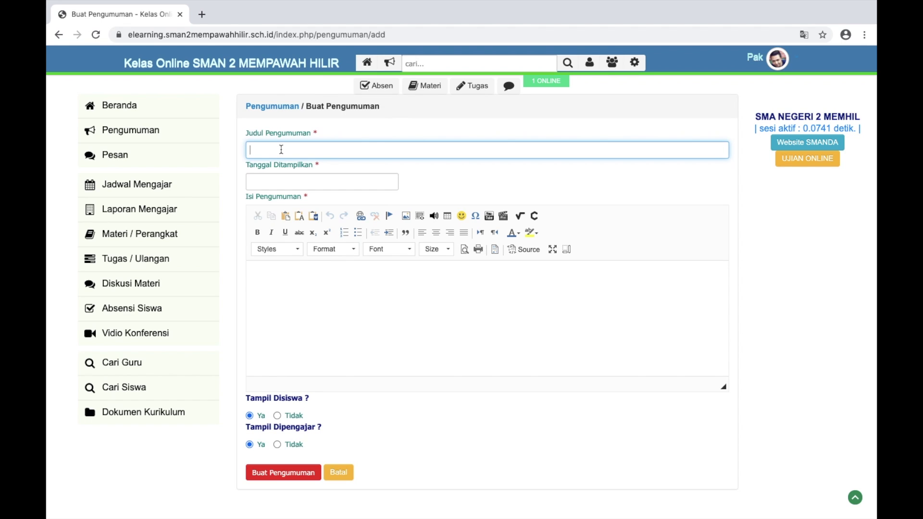
pyautogui.write('Infor')
pyautogui.scroll(5, 177, 131)
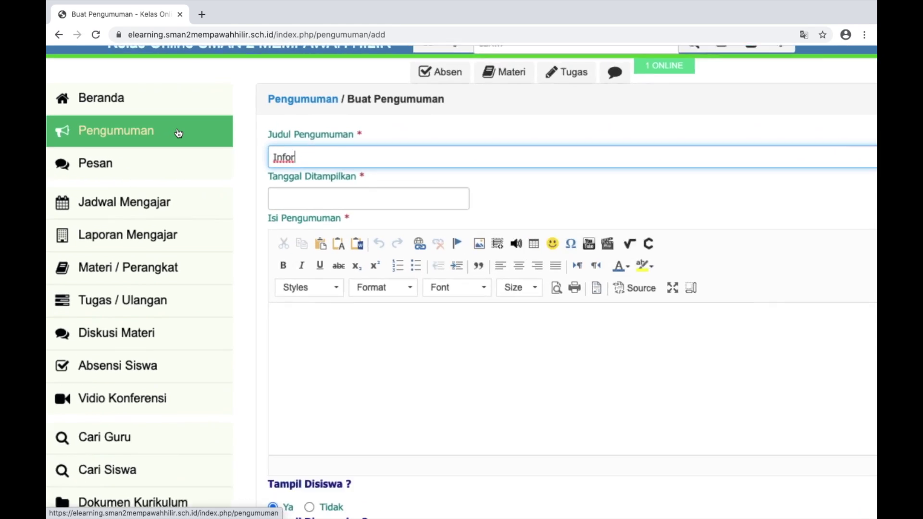
pyautogui.moveTo(178, 131); pyautogui.dragTo(207, 116)
pyautogui.scroll(7, 298, 114)
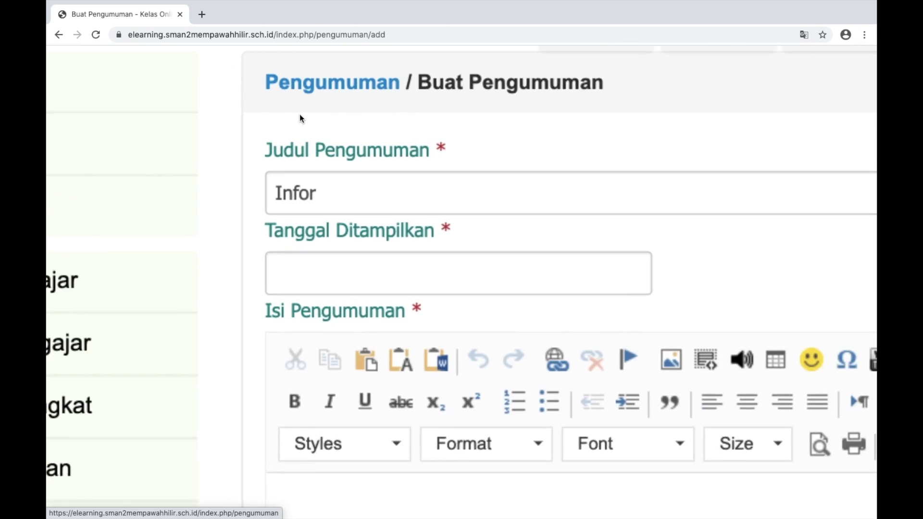
pyautogui.click(337, 166)
pyautogui.write('mas')
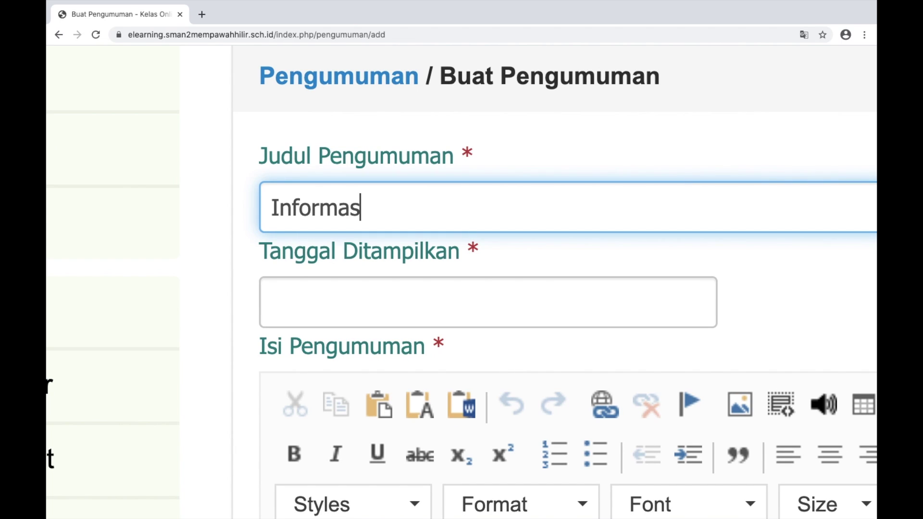
pyautogui.write('i untuk kelas')
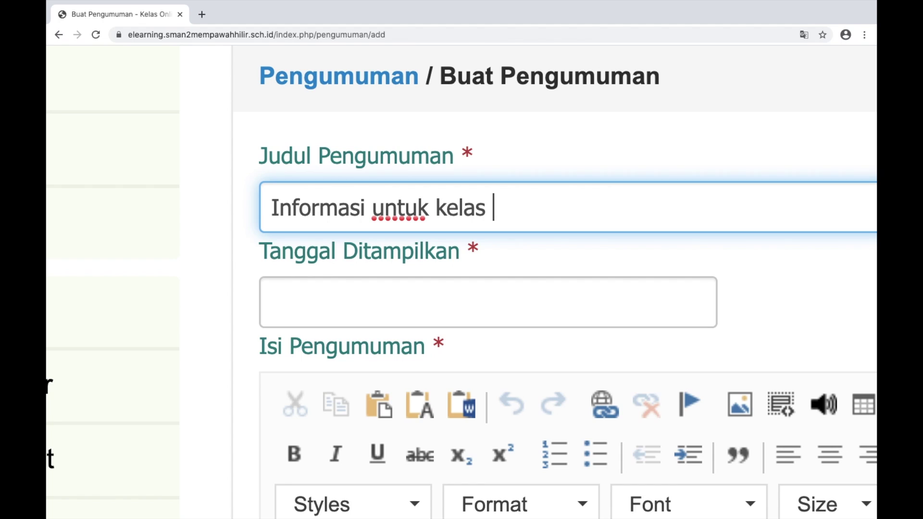
pyautogui.write(' X MIPA 1')
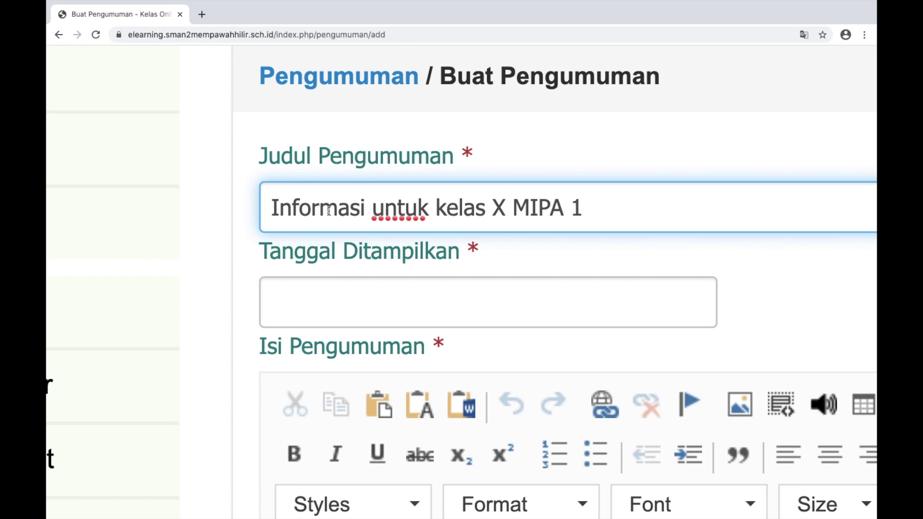
pyautogui.hotkey('ctrl', '-')
pyautogui.hotkey('ctrl', '-')
pyautogui.hotkey('ctrl', '-')
pyautogui.scroll(-1, 329, 212)
pyautogui.hscroll(2, 328, 211)
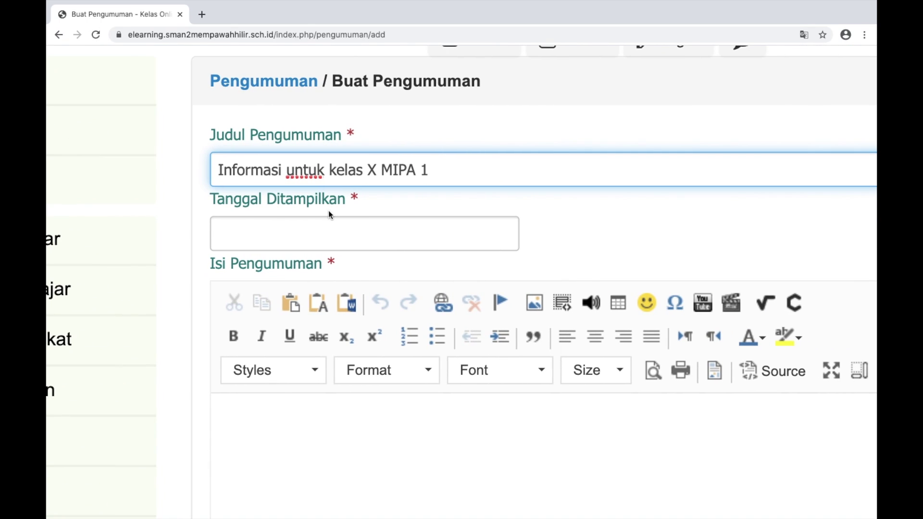
# Set the Tanggal Ditampilkan range to 30–31 August 2020
pyautogui.click(283, 222)
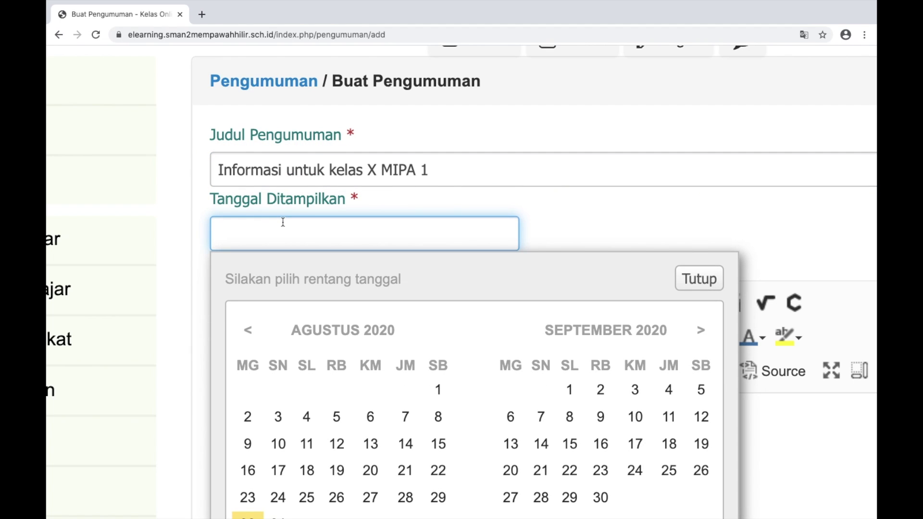
pyautogui.scroll(-3, 282, 221)
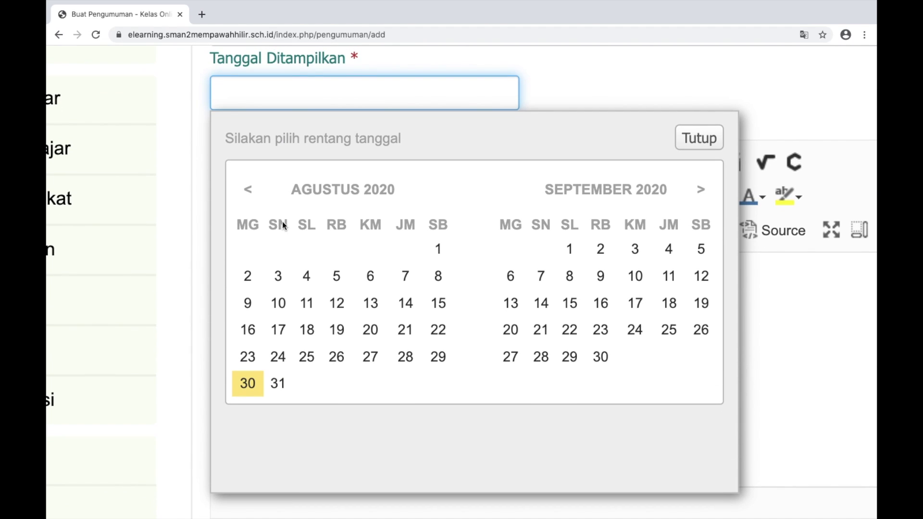
pyautogui.click(250, 383)
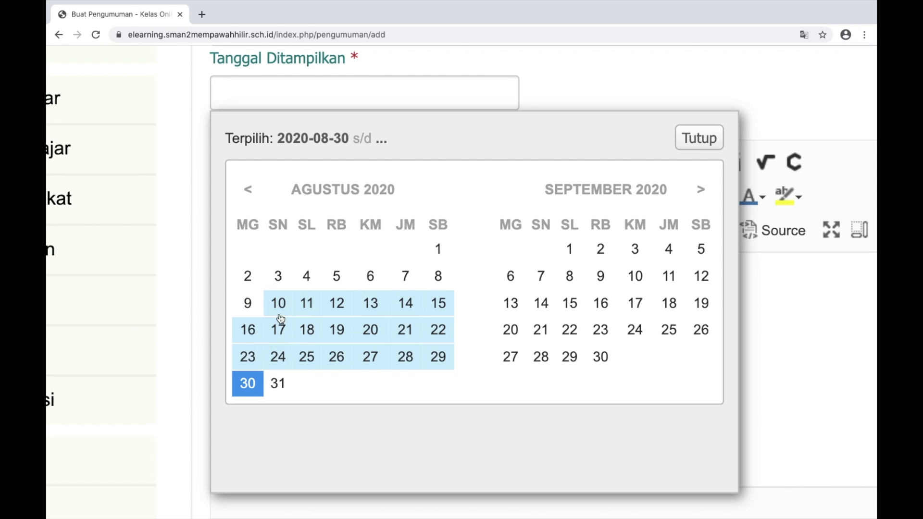
pyautogui.click(251, 384)
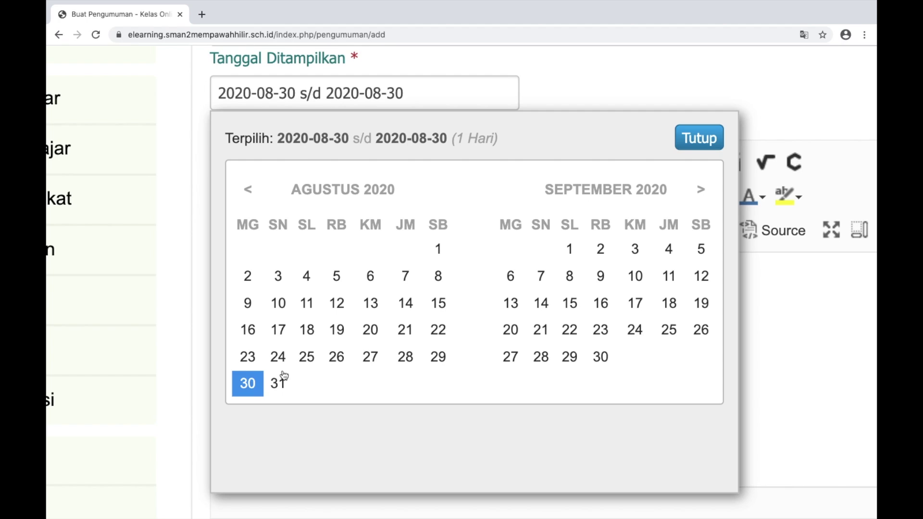
pyautogui.click(281, 386)
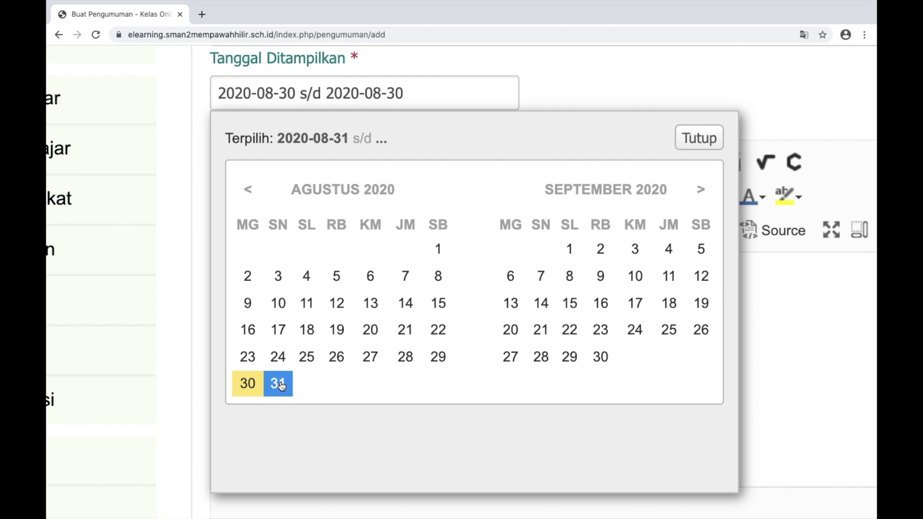
pyautogui.click(248, 383)
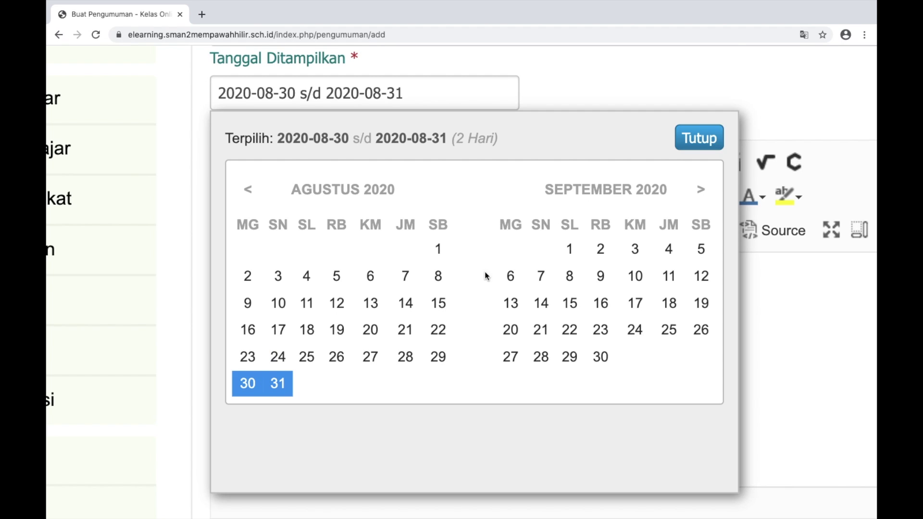
pyautogui.click(700, 140)
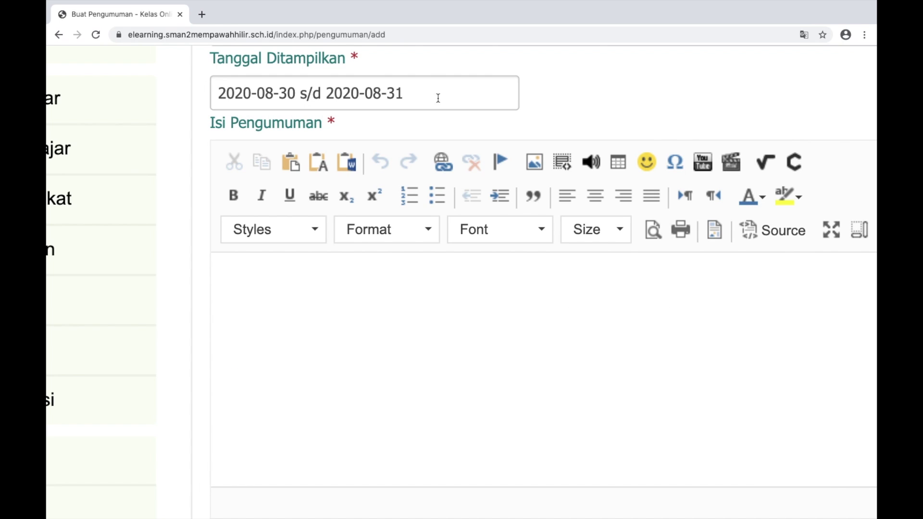
# Reopen the calendar to verify the 2020-08-30 s/d 2020-08-31 range, then close it
pyautogui.click(409, 98)
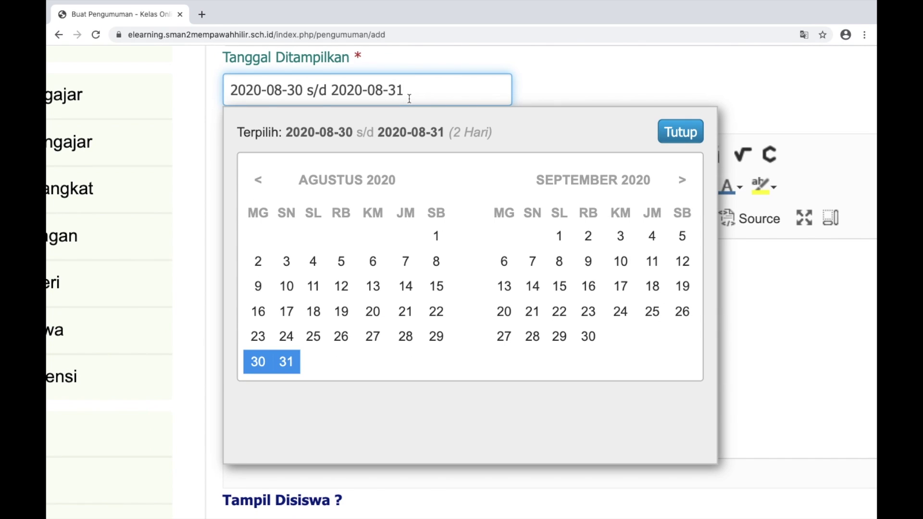
pyautogui.click(550, 77)
pyautogui.scroll(5, 550, 77)
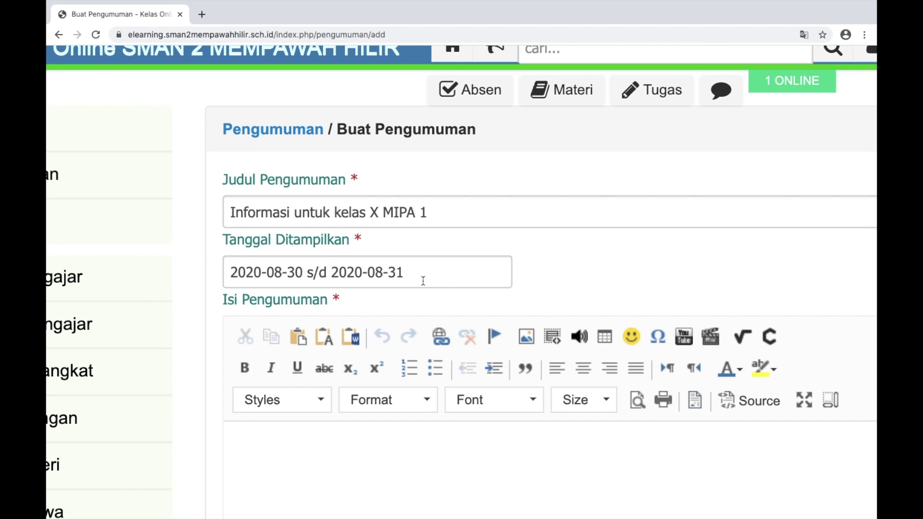
pyautogui.scroll(-3, 407, 273)
pyautogui.scroll(3, 407, 273)
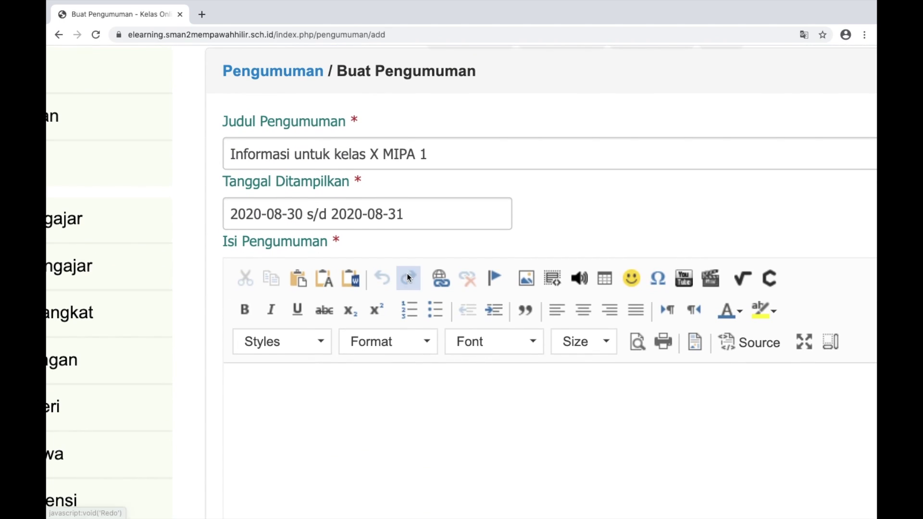
pyautogui.scroll(-5, 406, 273)
pyautogui.scroll(-2, 406, 273)
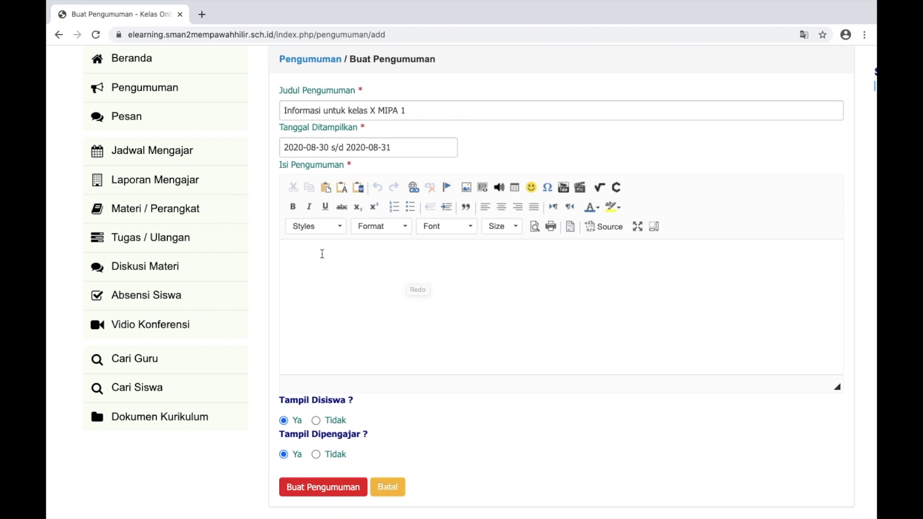
# Write the body 'Anak X MIPA 1 silahkan cek tugas di menu tugas, saya ada mengirim tugas bahasa indonesia'
pyautogui.click(391, 252)
pyautogui.scroll(1, 495, 287)
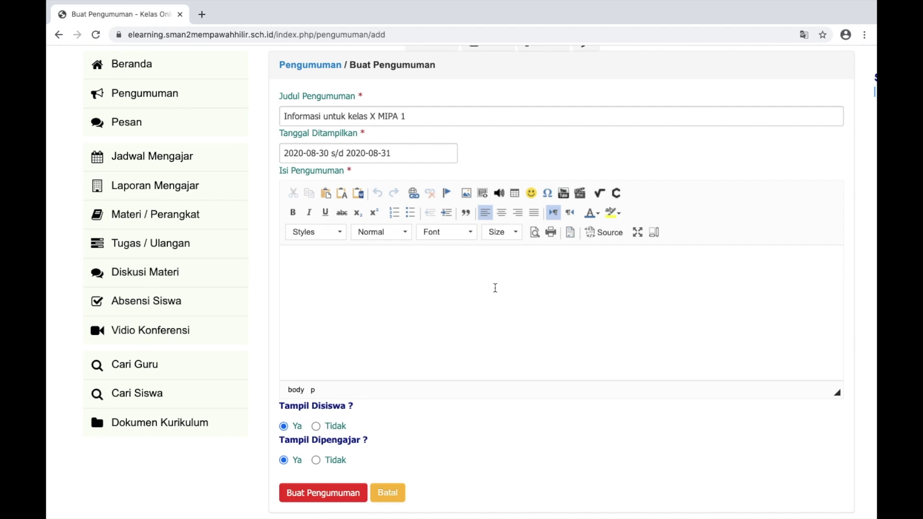
pyautogui.write('Anak')
pyautogui.scroll(5, 457, 263)
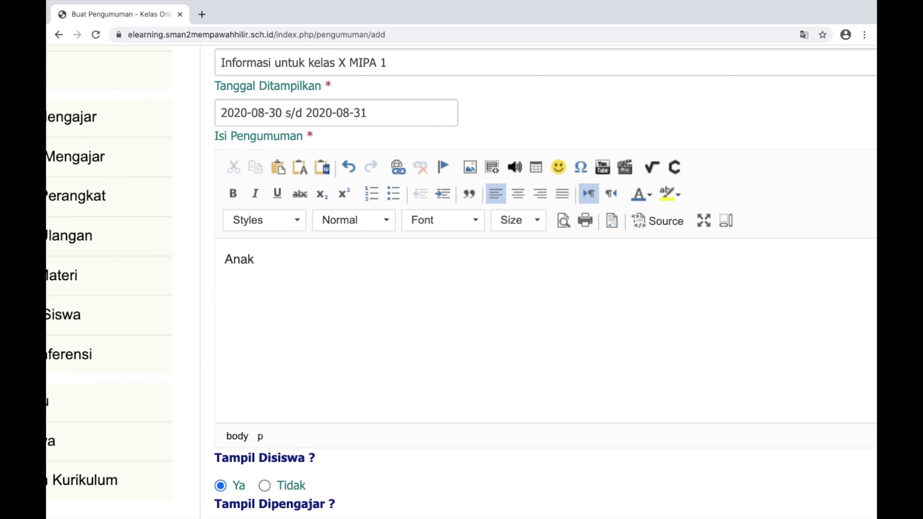
pyautogui.write('X MIPA 1 silah')
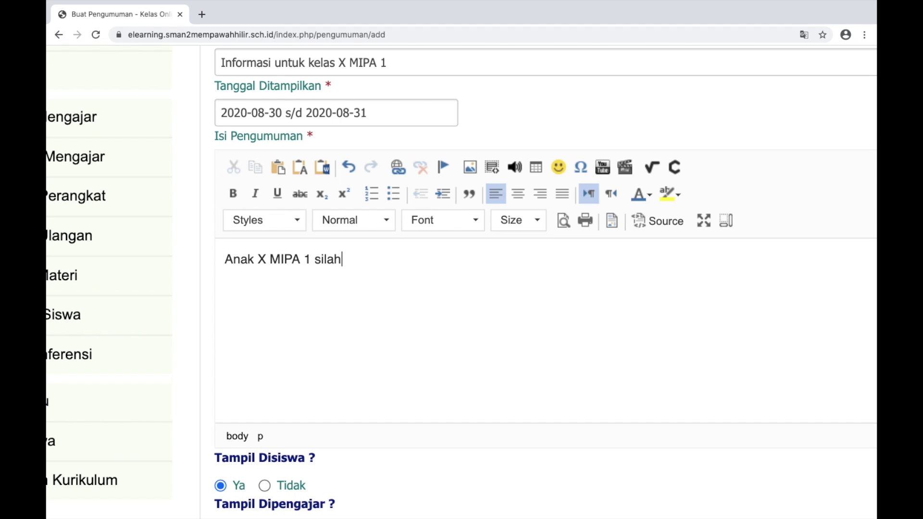
pyautogui.write('kan cek tugas di')
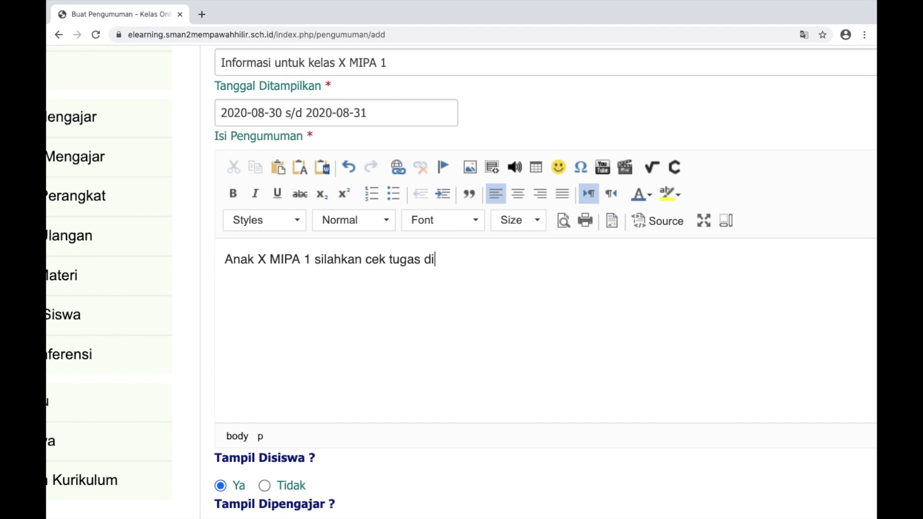
pyautogui.write(' menu tugas')
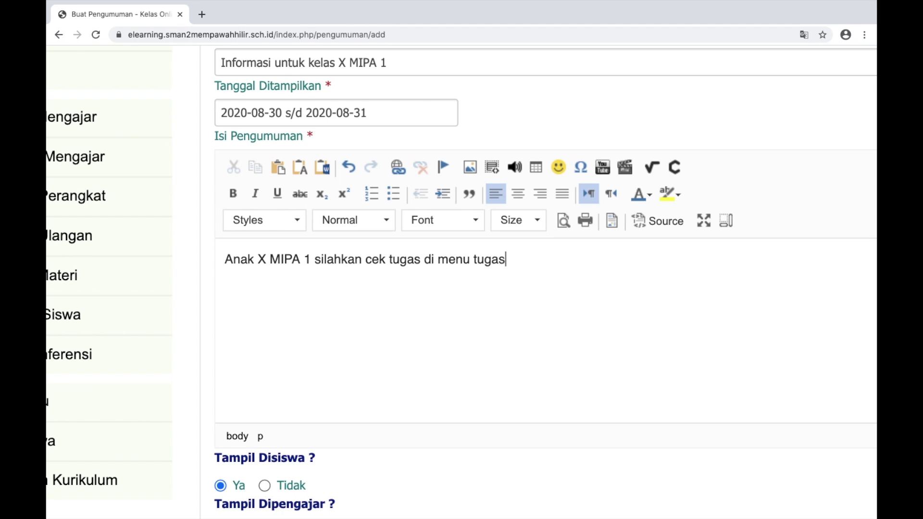
pyautogui.write(', saya ada mengiri')
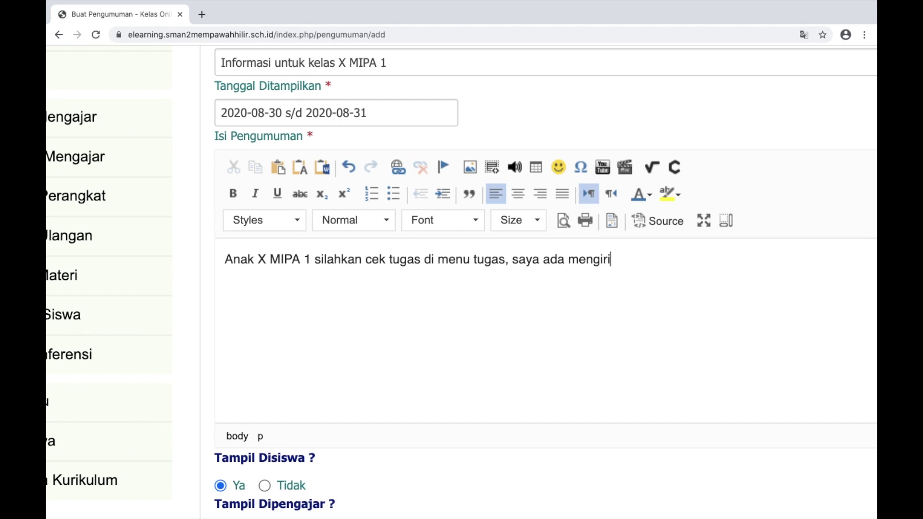
pyautogui.write('m tugas baha')
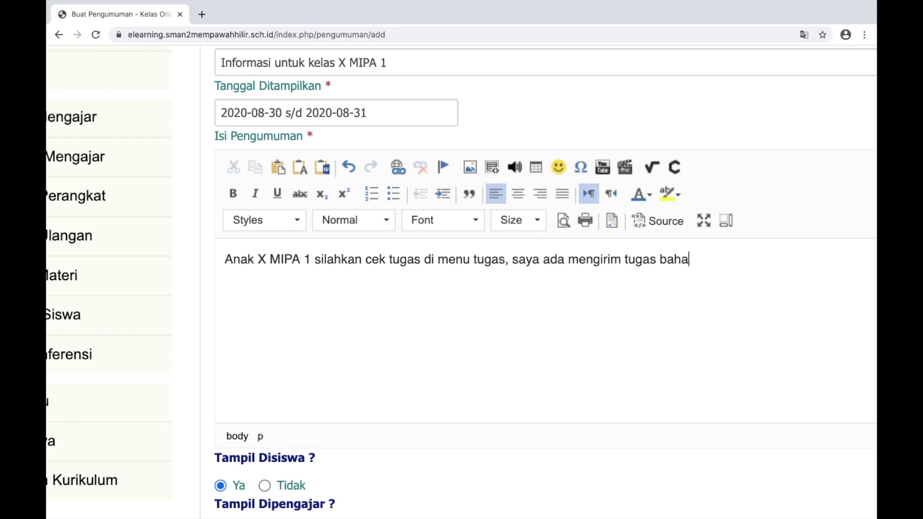
pyautogui.write('sa indonesia')
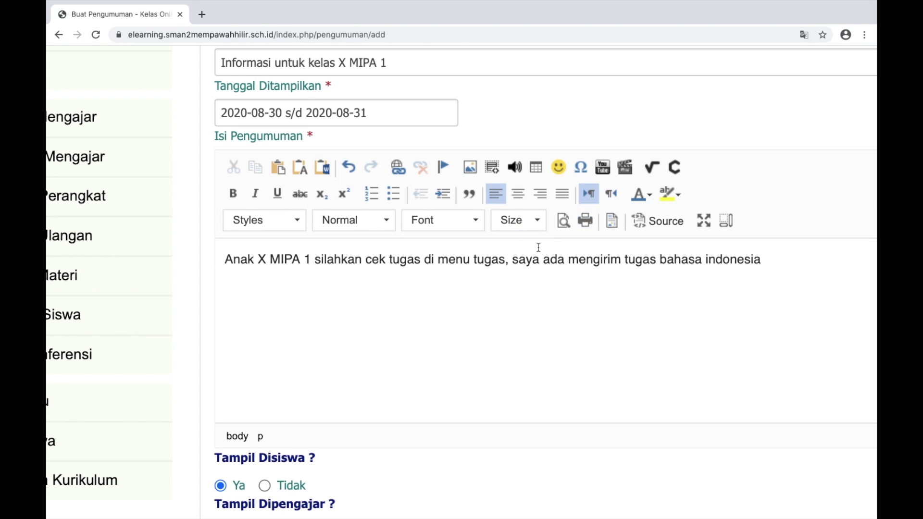
pyautogui.hotkey('ctrl', '-')
pyautogui.hotkey('ctrl', '-')
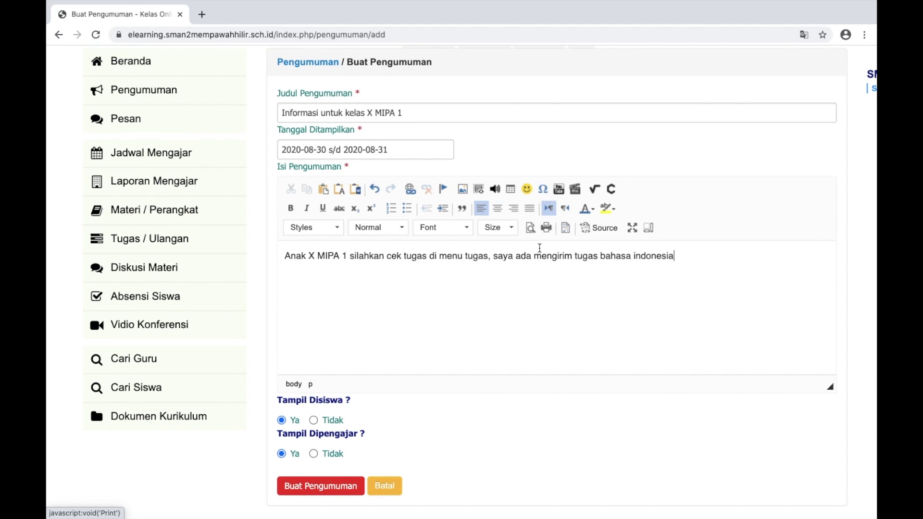
pyautogui.scroll(-1, 539, 248)
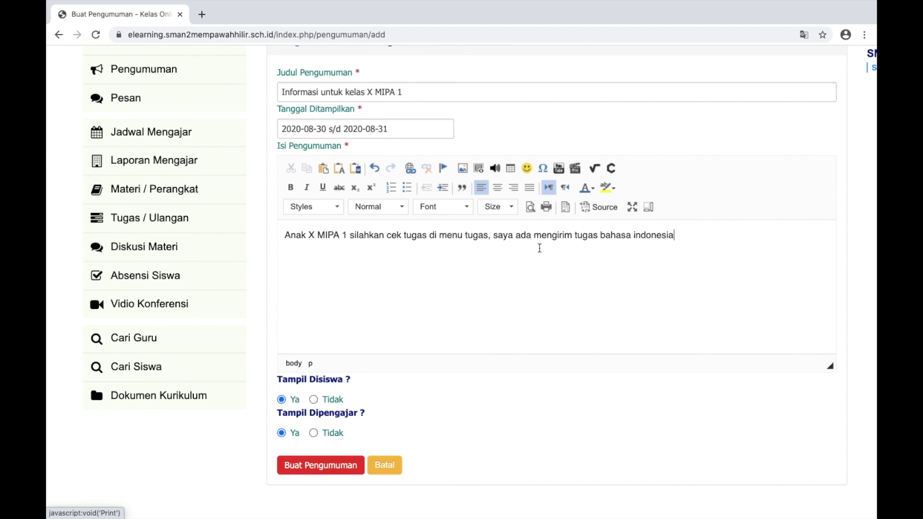
pyautogui.scroll(1, 517, 257)
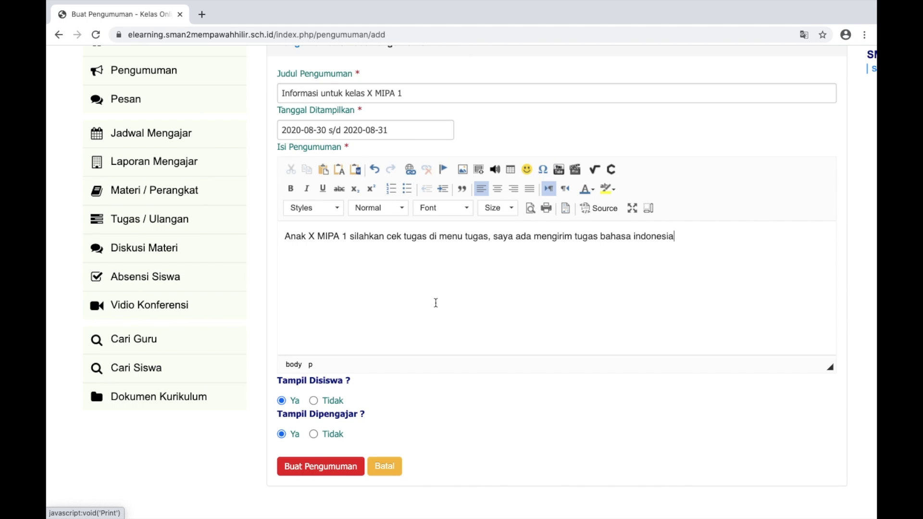
pyautogui.hotkey('ctrl', '+')
pyautogui.hotkey('ctrl', '+')
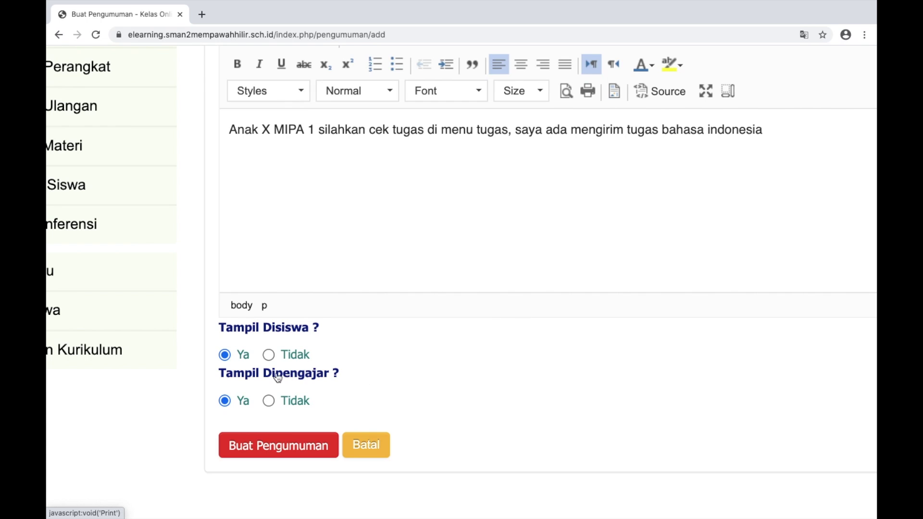
pyautogui.hotkey('ctrl', '+')
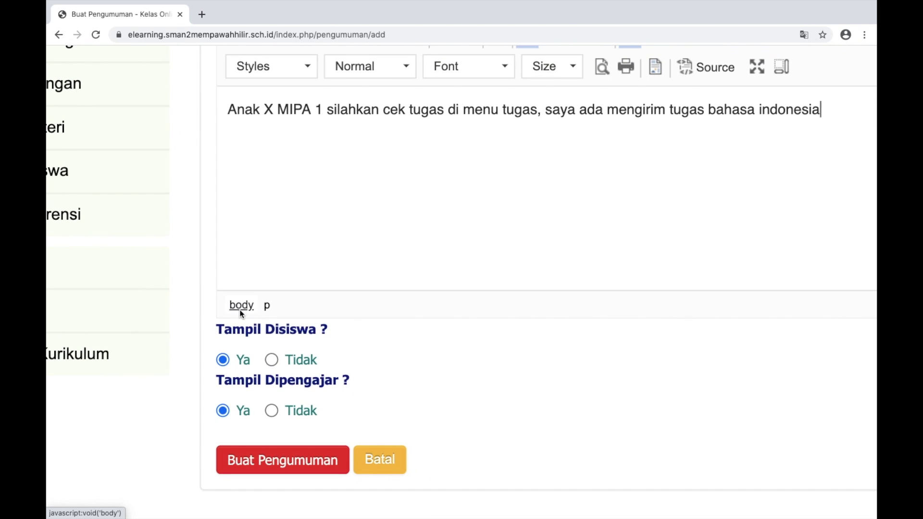
# Set Tampil Disiswa to Ya and Tampil Dipengajar to Tidak, then publish the announcement
pyautogui.click(271, 360)
pyautogui.click(272, 411)
pyautogui.click(223, 360)
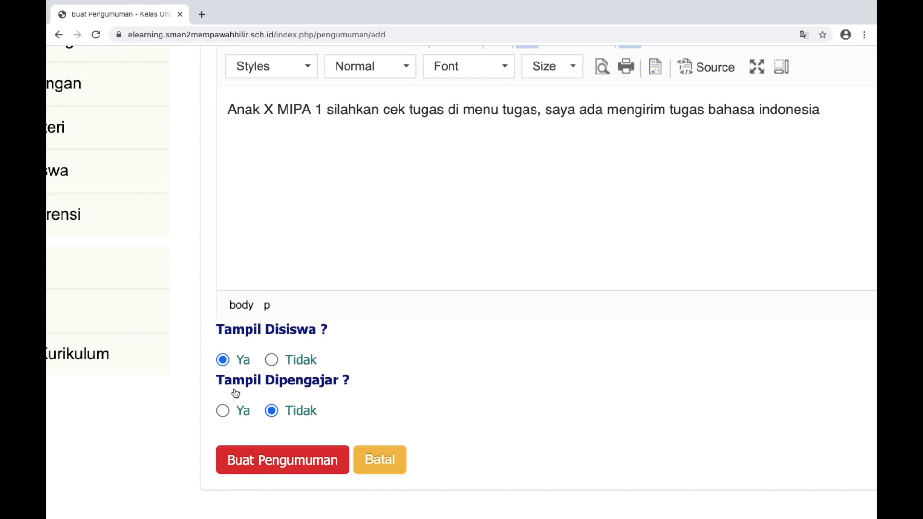
pyautogui.hotkey('ctrl', '-')
pyautogui.hotkey('ctrl', '-')
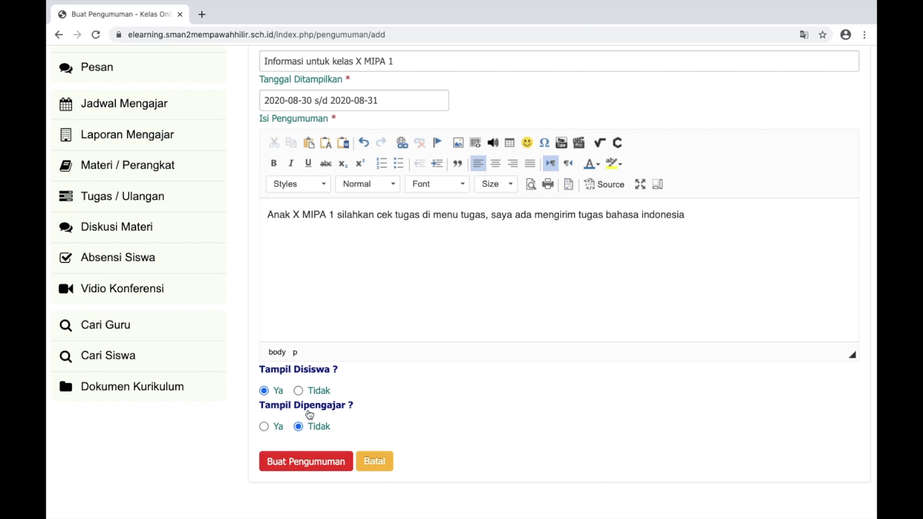
pyautogui.click(287, 464)
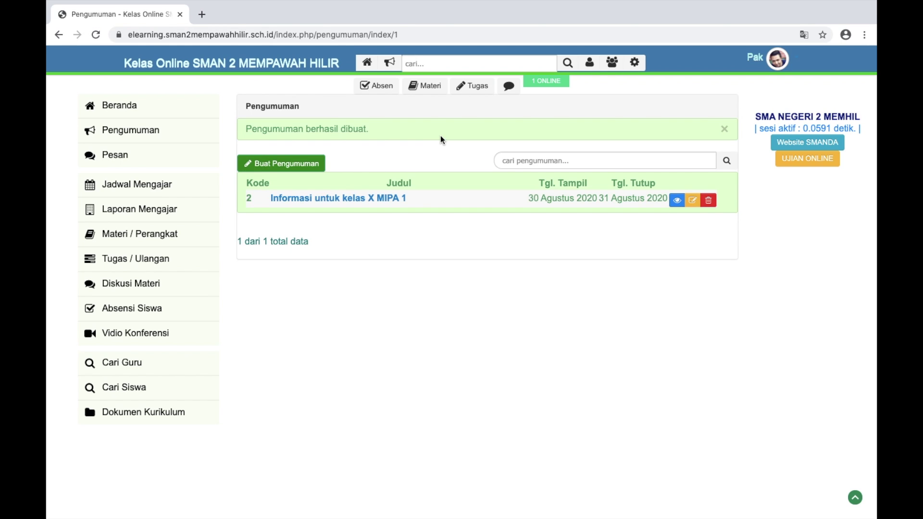
# Open Jadwal Mengajar and bring up the Tambah Jadwal form for Senin
pyautogui.scroll(5, 163, 190)
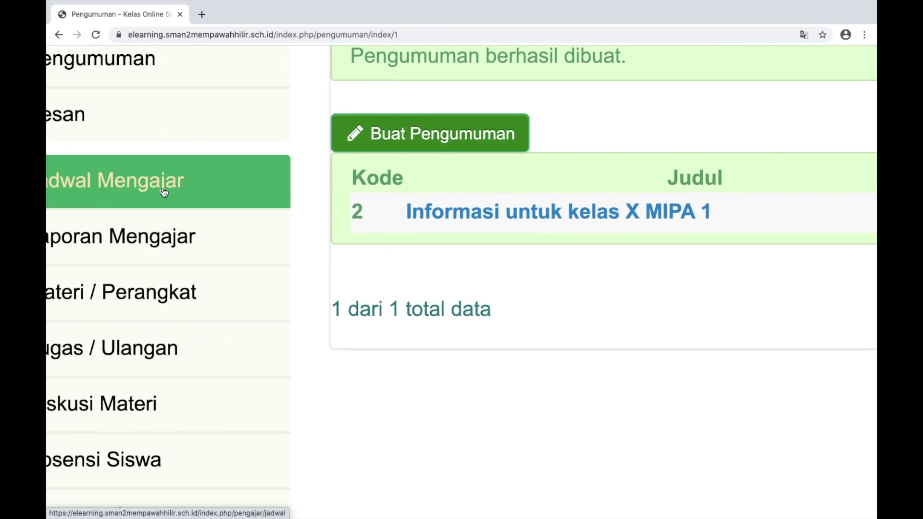
pyautogui.hscroll(-2, 164, 190)
pyautogui.scroll(-1, 154, 207)
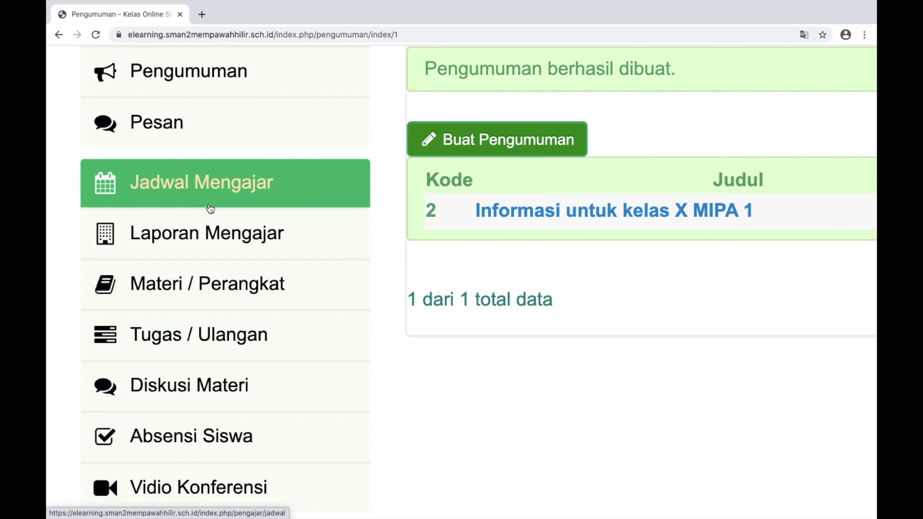
pyautogui.click(195, 188)
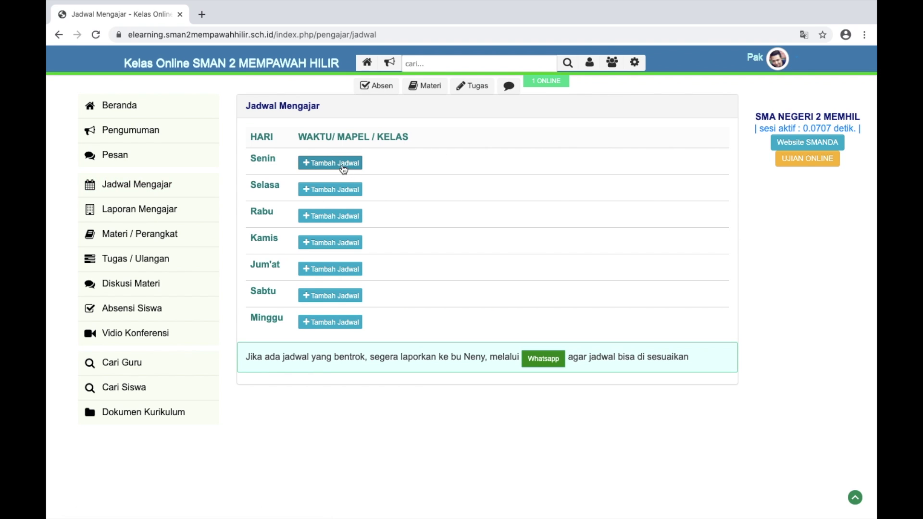
pyautogui.scroll(5, 334, 228)
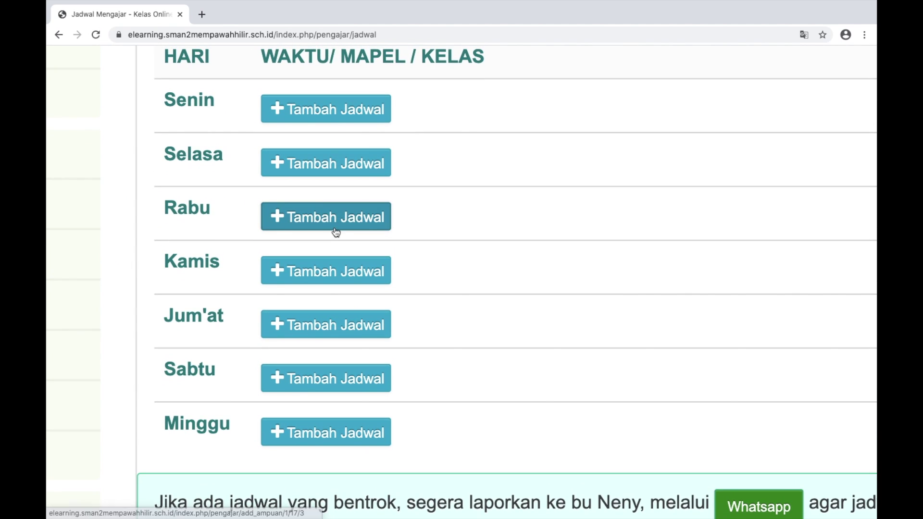
pyautogui.scroll(-3, 331, 236)
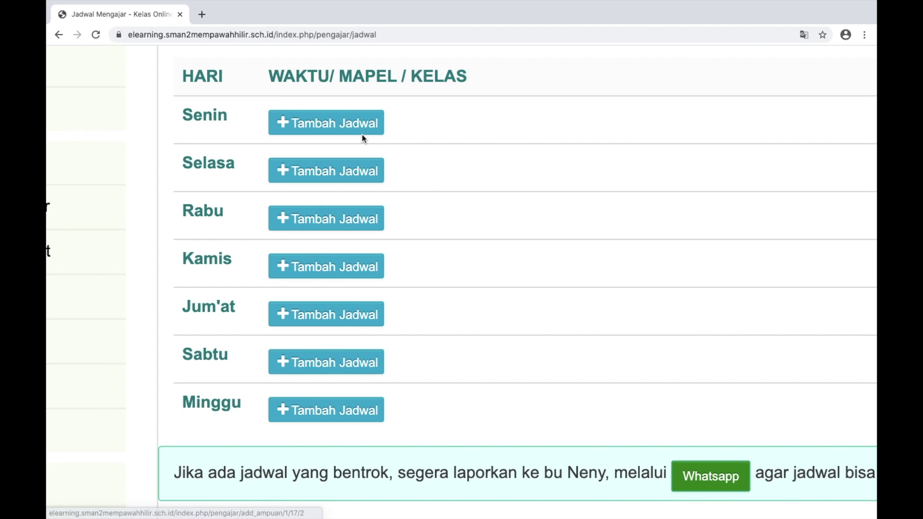
pyautogui.click(325, 125)
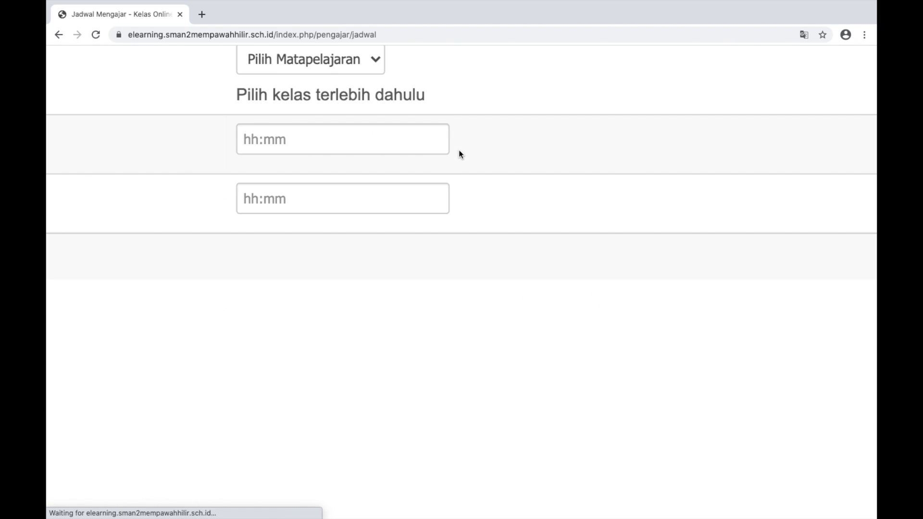
# Choose KELAS X MIPA 1 as the class and Bahasa Indonesia as the subject
pyautogui.scroll(2, 459, 154)
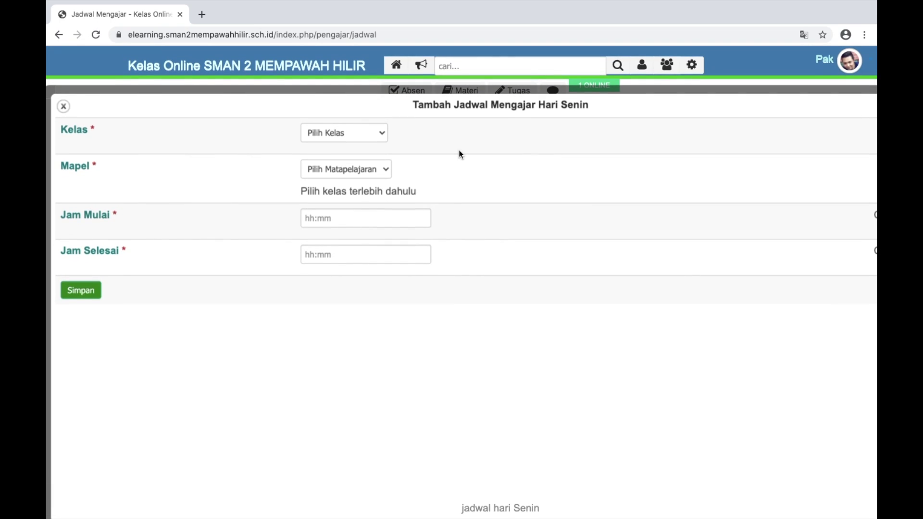
pyautogui.click(381, 135)
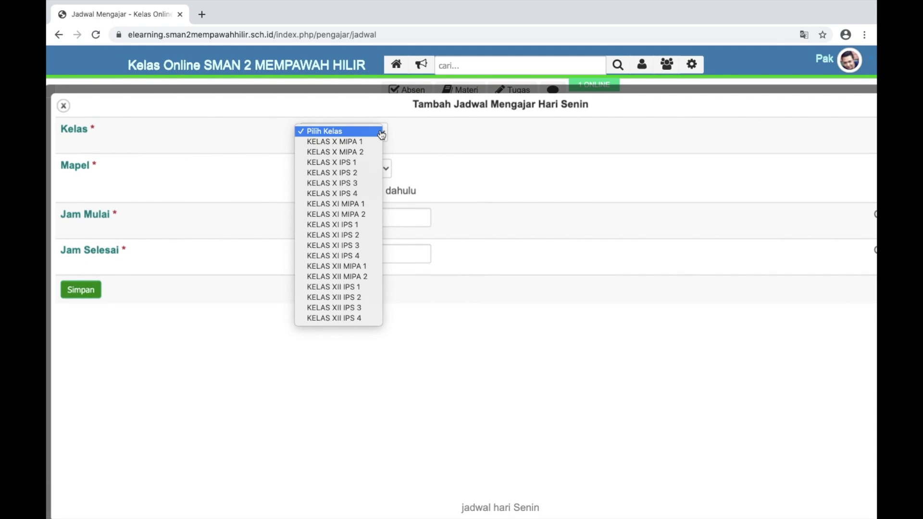
pyautogui.click(370, 143)
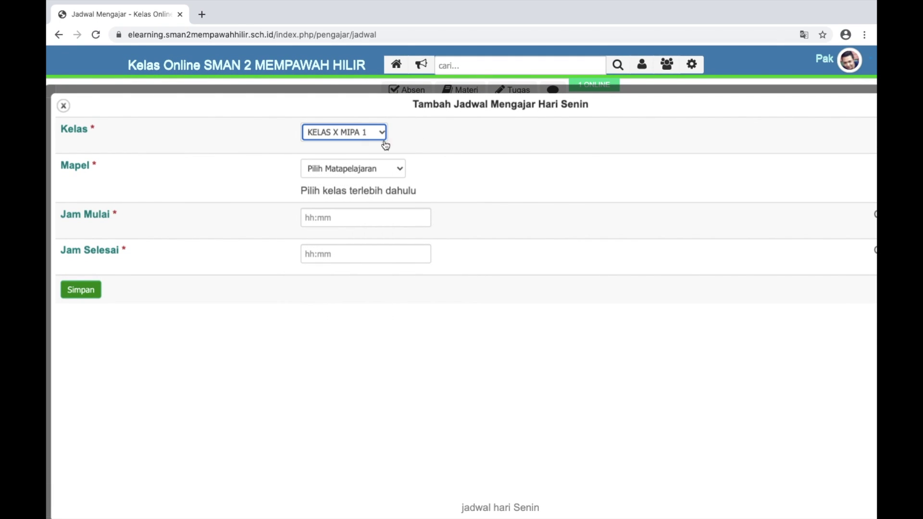
pyautogui.click(399, 171)
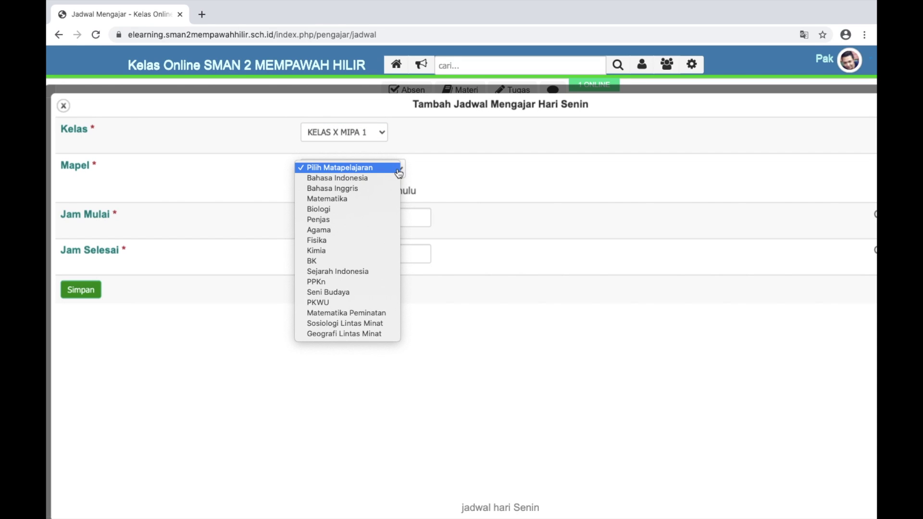
pyautogui.click(383, 179)
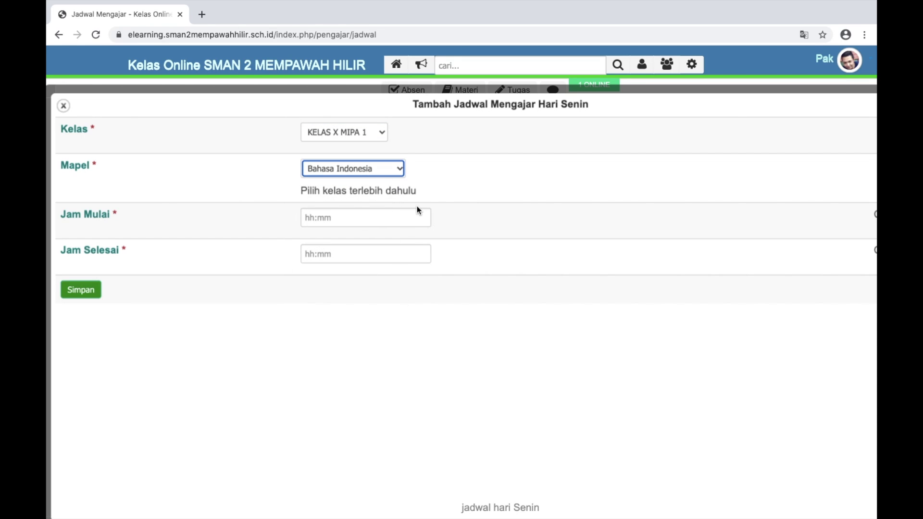
# Set the lesson time to 07:00–08:30 and save the Monday schedule entry
pyautogui.click(367, 220)
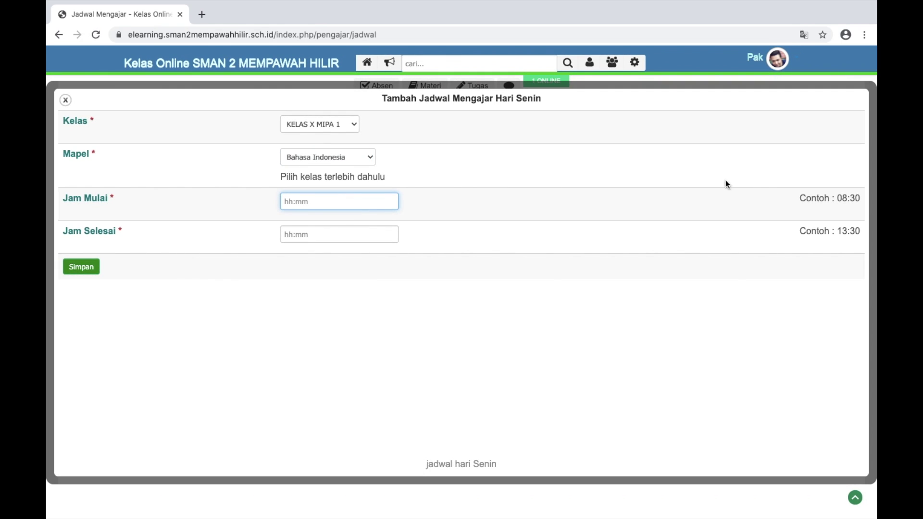
pyautogui.scroll(5, 767, 183)
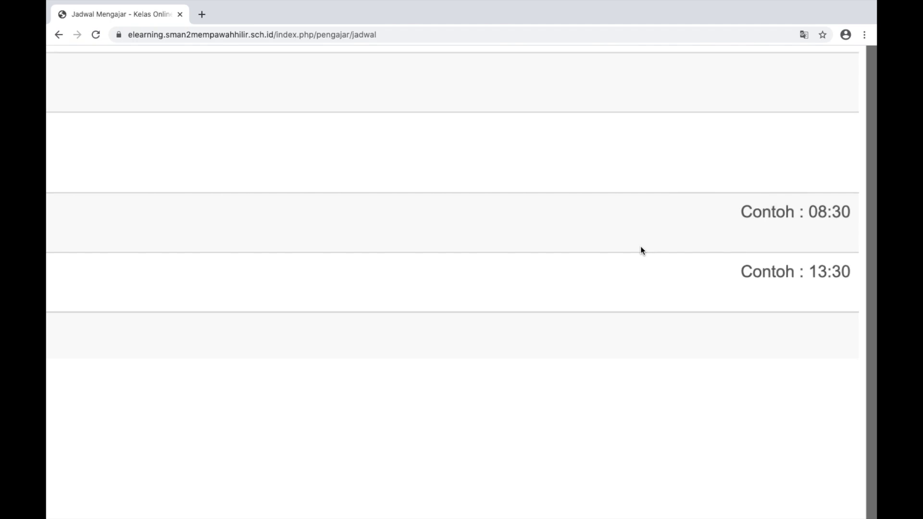
pyautogui.hscroll(-8, 639, 248)
pyautogui.scroll(-5, 438, 248)
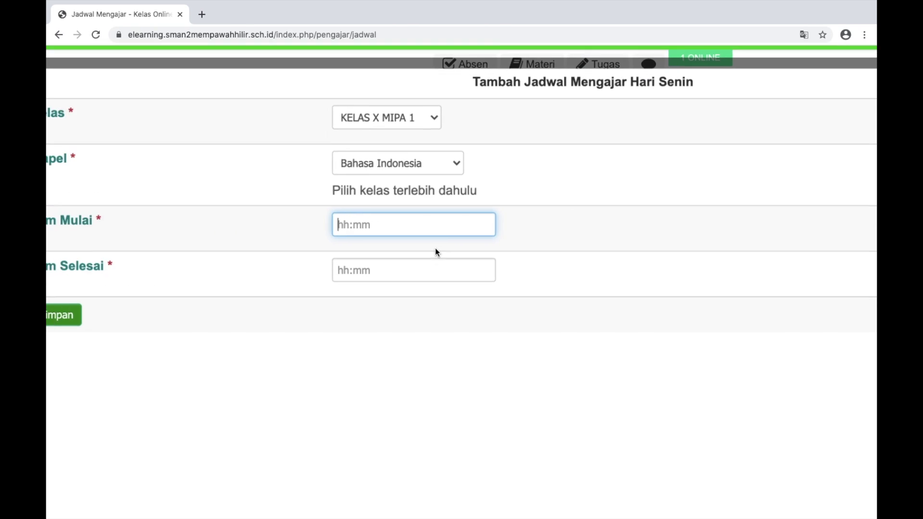
pyautogui.scroll(5, 362, 224)
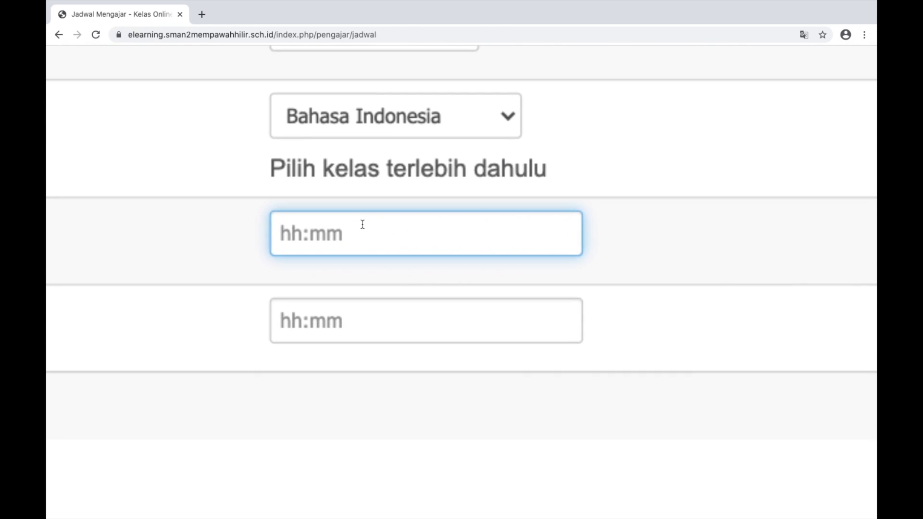
pyautogui.write('07')
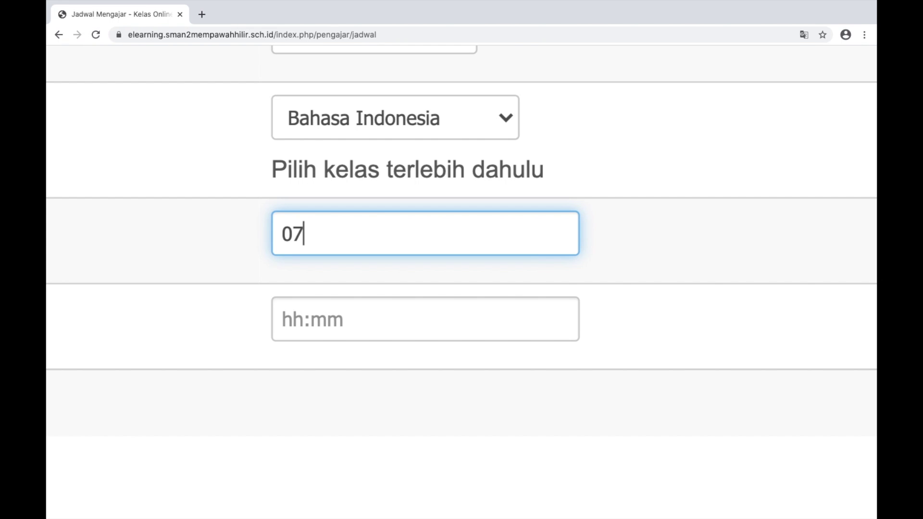
pyautogui.write(':00')
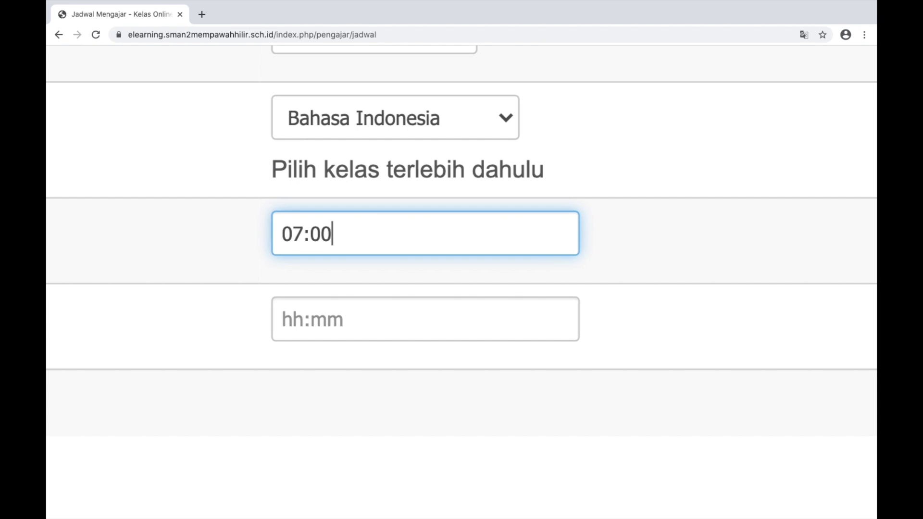
pyautogui.click(315, 323)
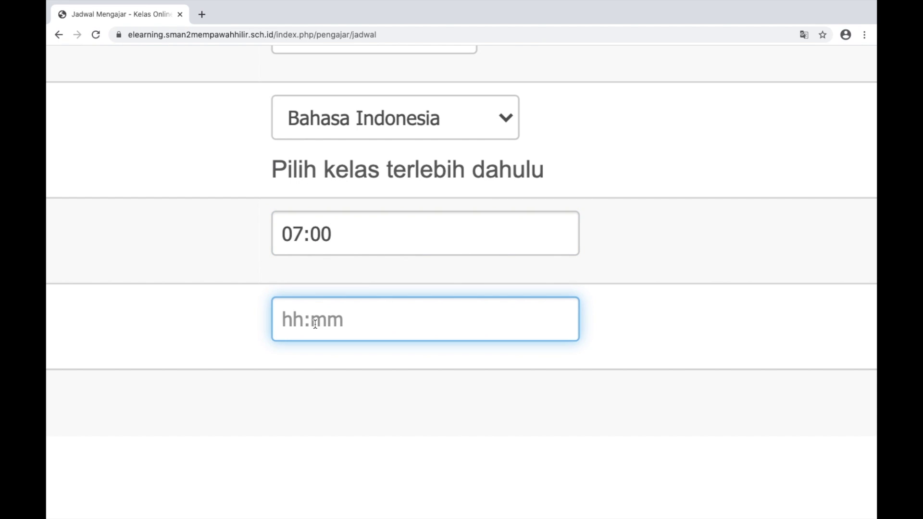
pyautogui.write('08:30')
pyautogui.hotkey('ctrl', '0')
pyautogui.scroll(-5, 462, 288)
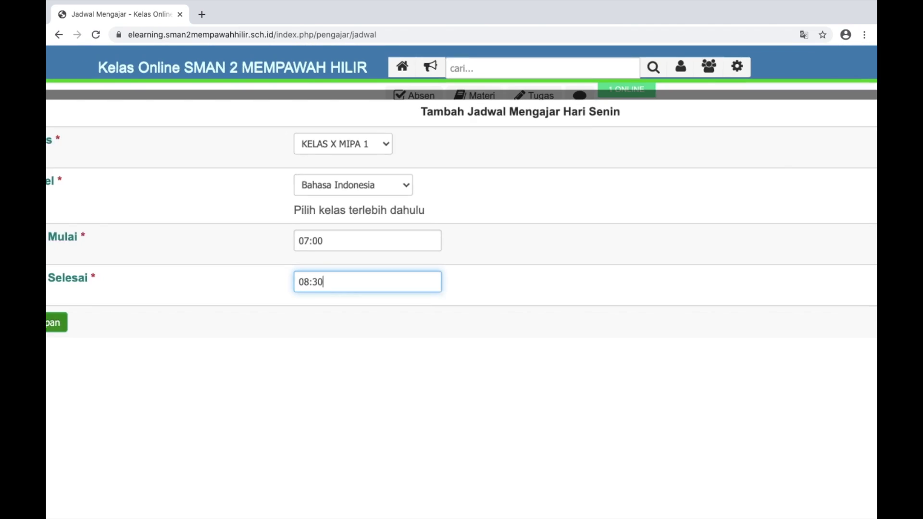
pyautogui.click(87, 268)
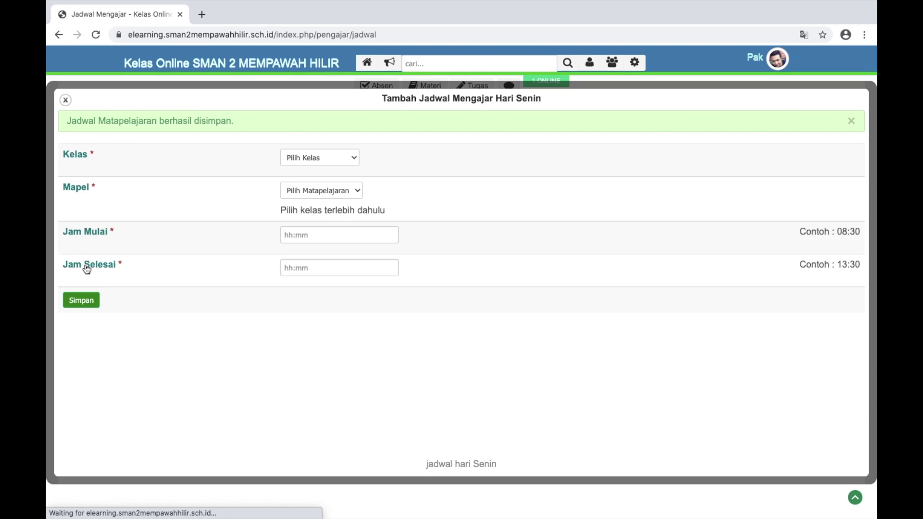
pyautogui.click(65, 100)
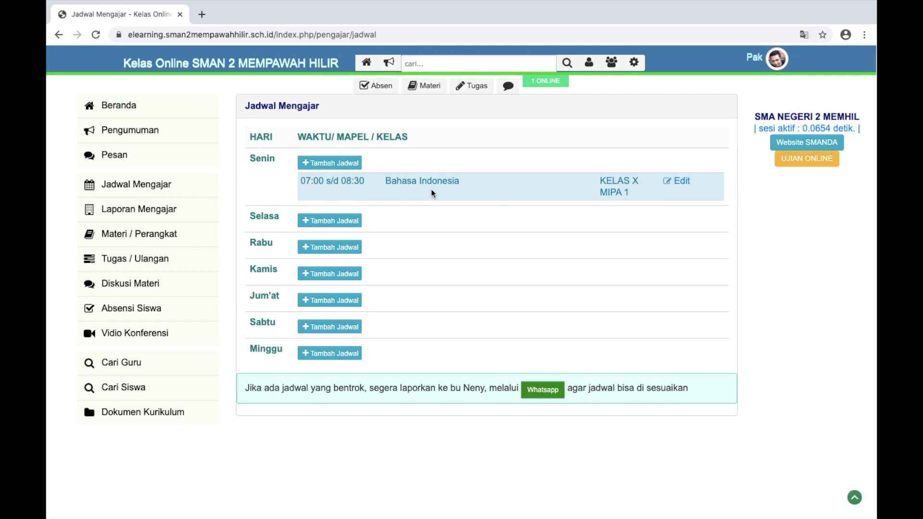
pyautogui.scroll(5, 431, 189)
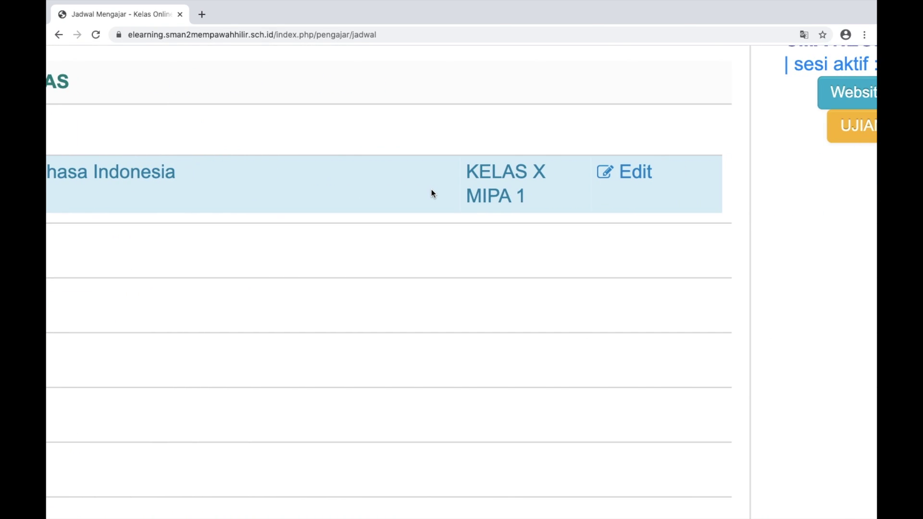
pyautogui.hscroll(-5, 431, 188)
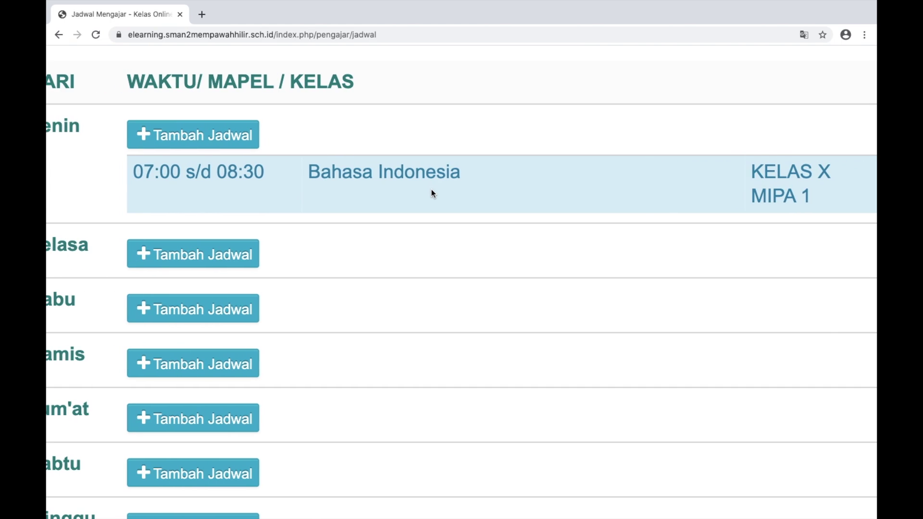
pyautogui.scroll(-5, 432, 189)
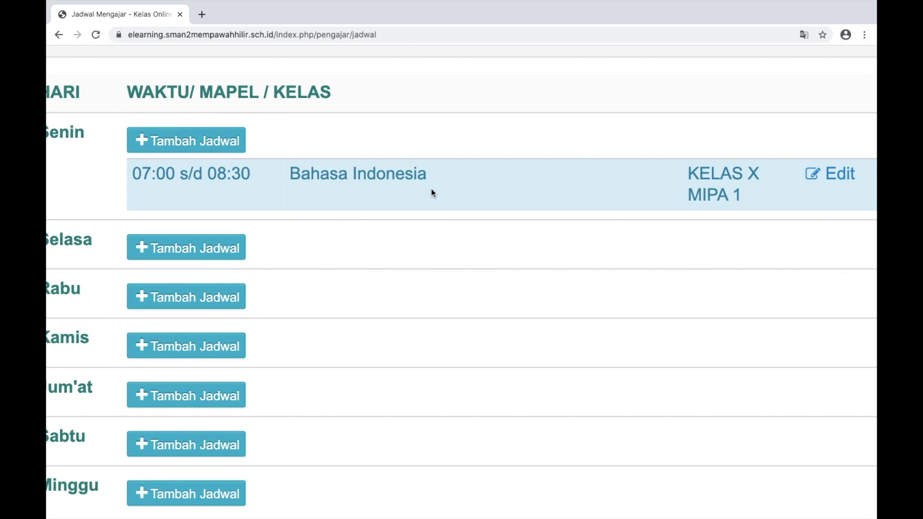
pyautogui.hscroll(2, 431, 193)
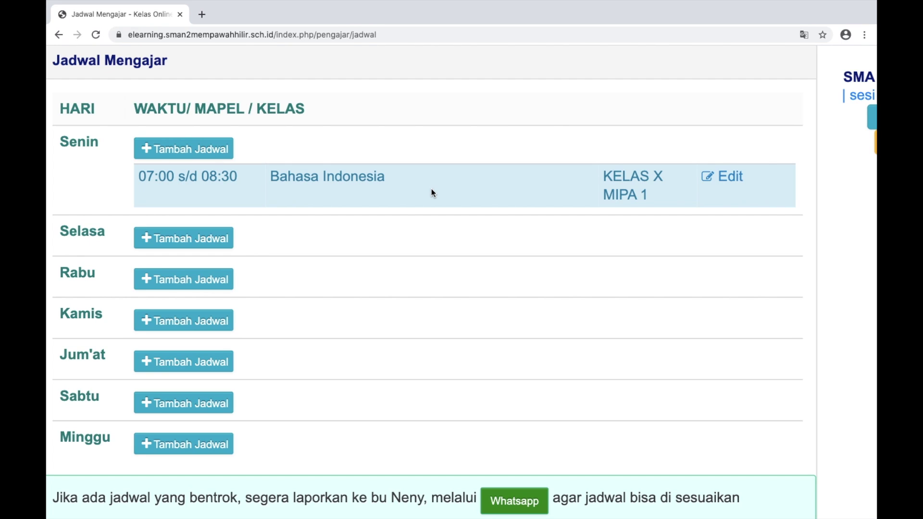
pyautogui.click(728, 175)
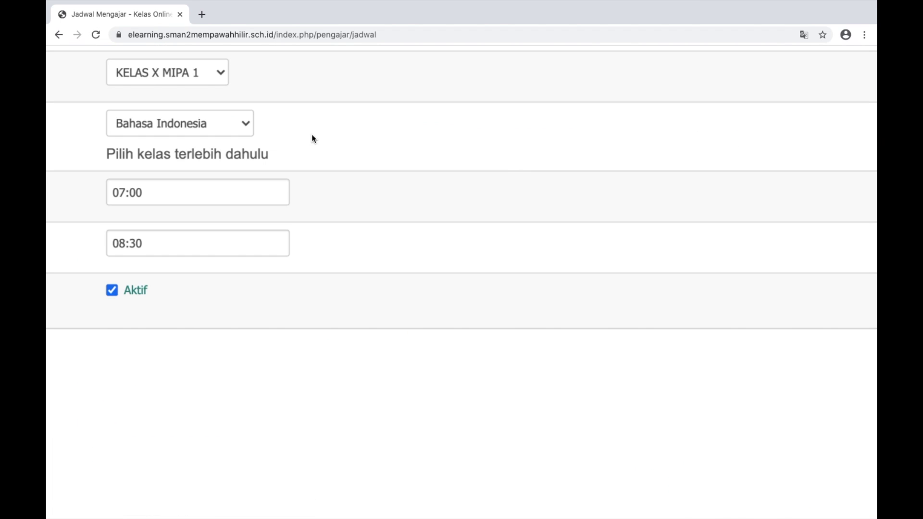
pyautogui.click(222, 74)
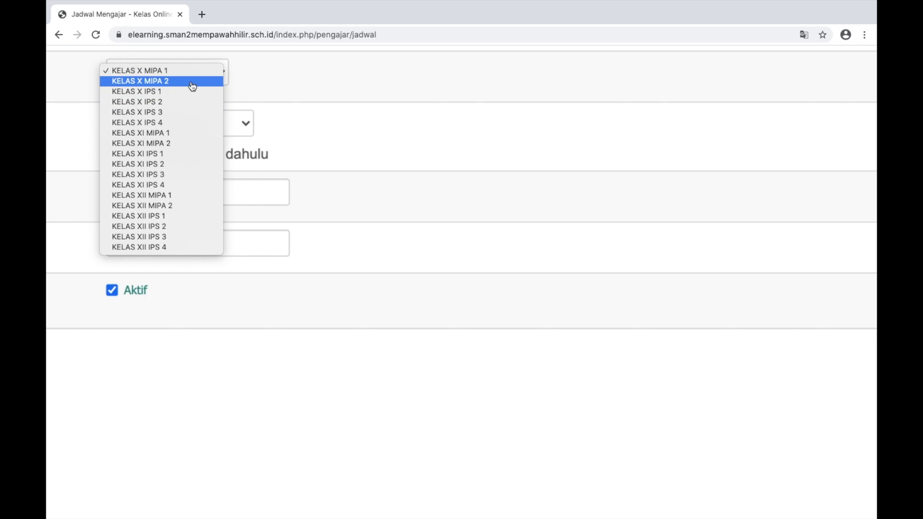
pyautogui.click(299, 73)
pyautogui.scroll(2, 289, 154)
pyautogui.hscroll(-1, 290, 154)
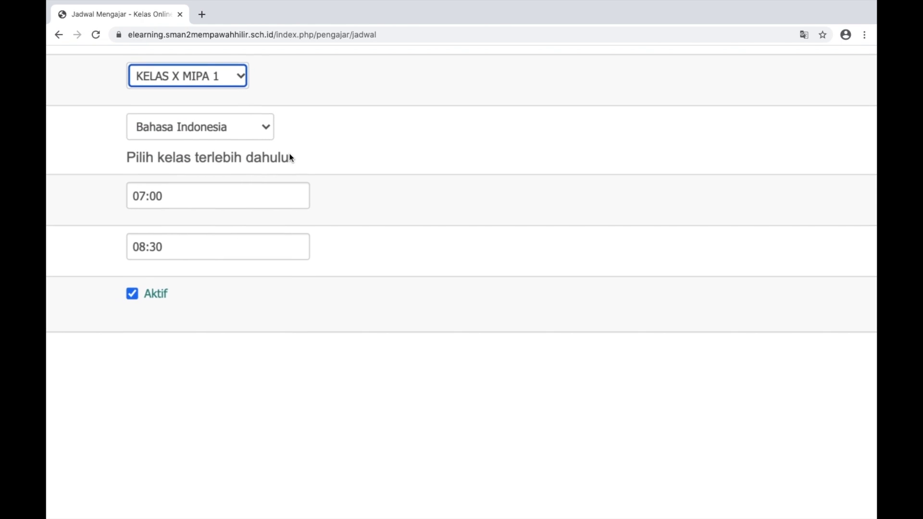
pyautogui.scroll(1, 289, 154)
pyautogui.hscroll(-2, 289, 154)
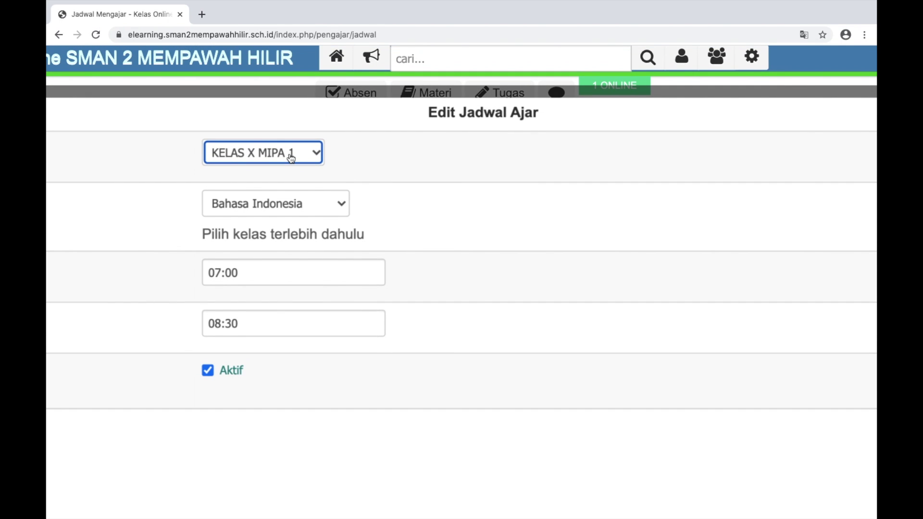
pyautogui.scroll(-1, 291, 158)
pyautogui.click(313, 136)
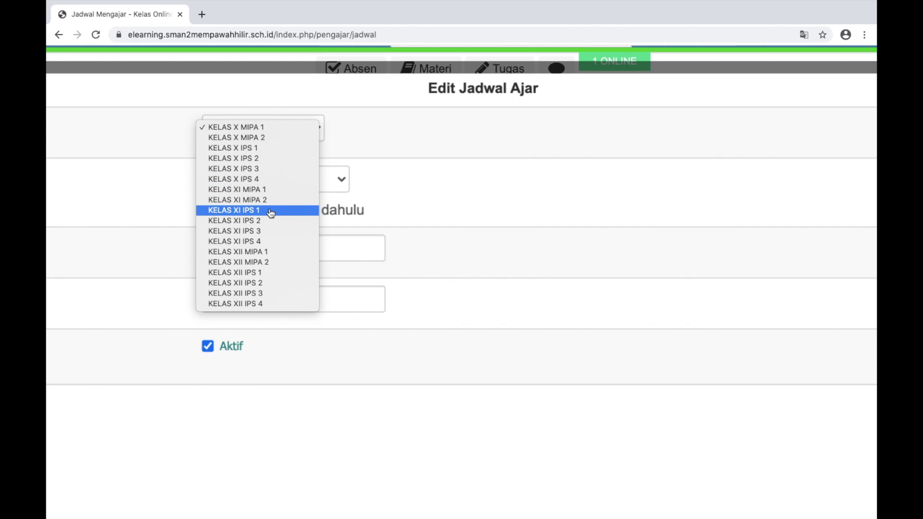
pyautogui.press('Escape')
pyautogui.click(325, 178)
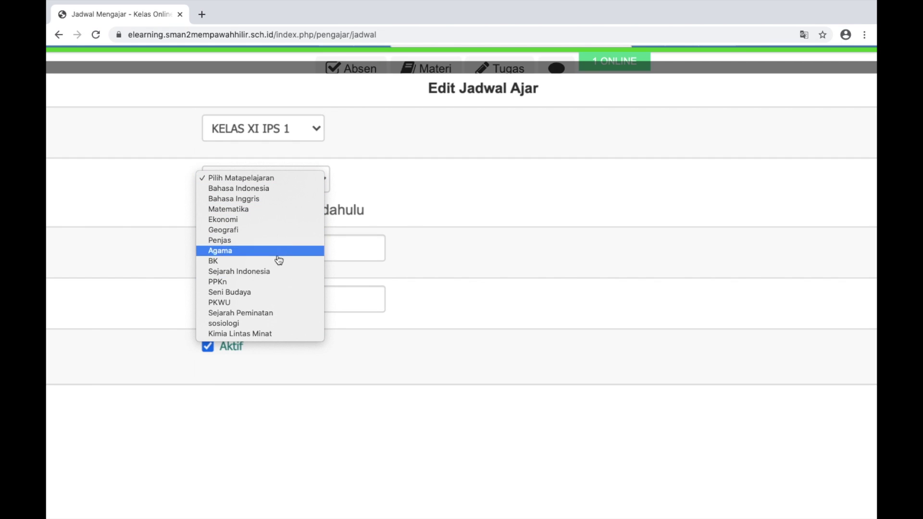
pyautogui.click(360, 148)
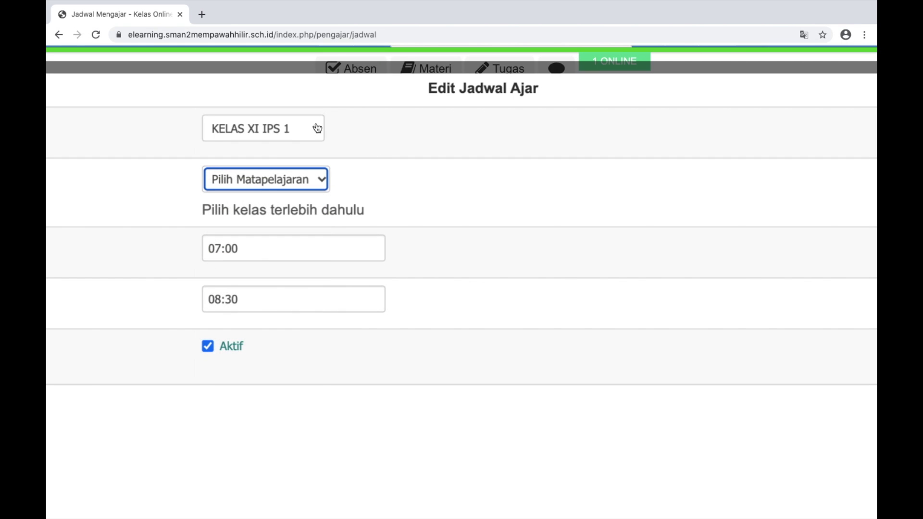
pyautogui.hscroll(-5, 411, 149)
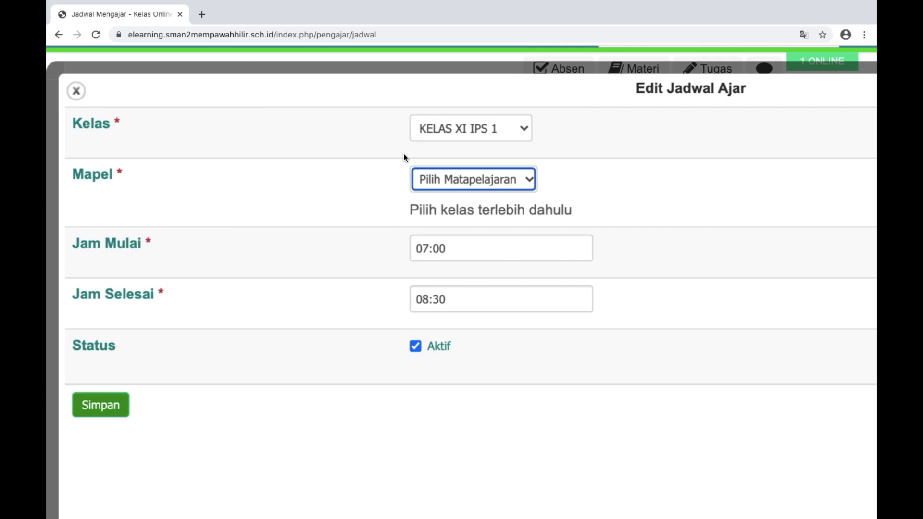
pyautogui.scroll(-3, 400, 154)
pyautogui.click(70, 104)
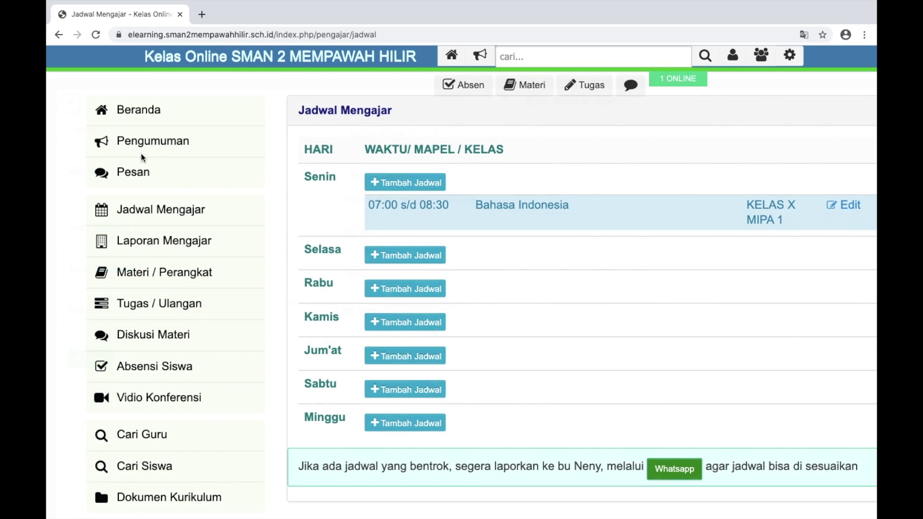
pyautogui.scroll(-2, 544, 205)
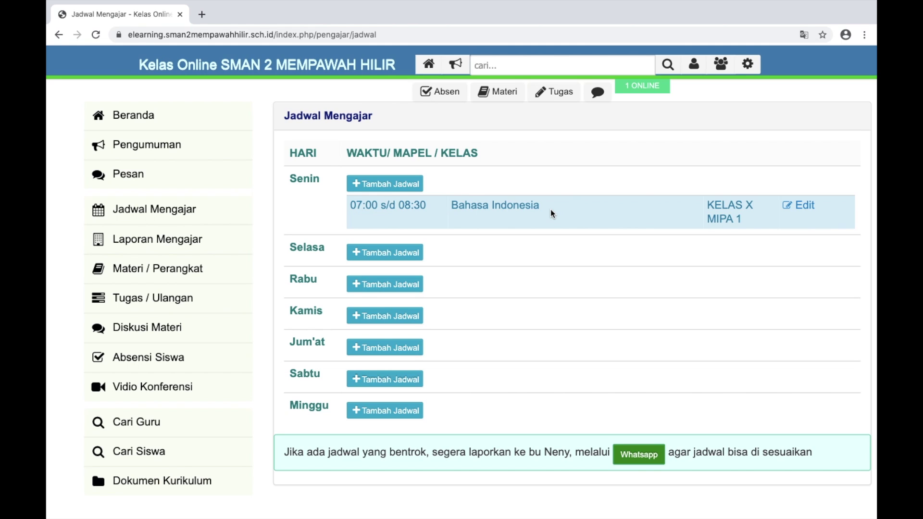
pyautogui.scroll(3, 360, 189)
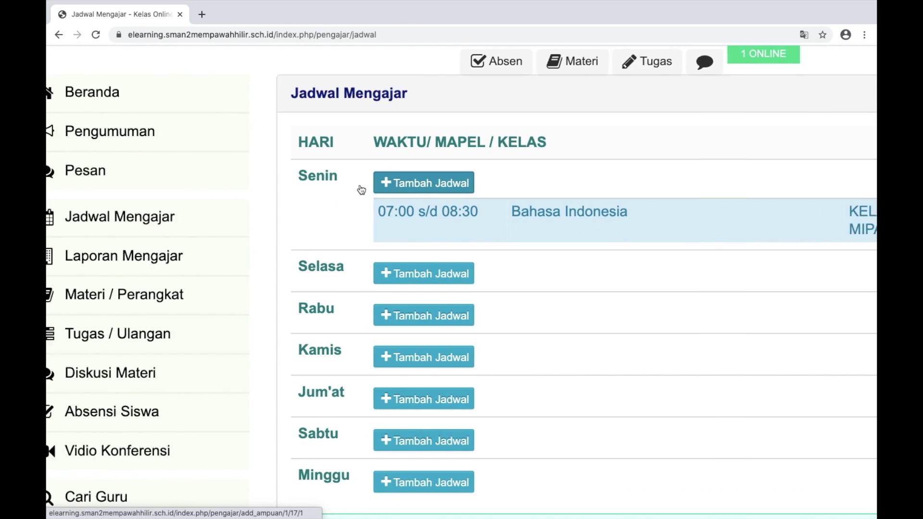
pyautogui.click(185, 294)
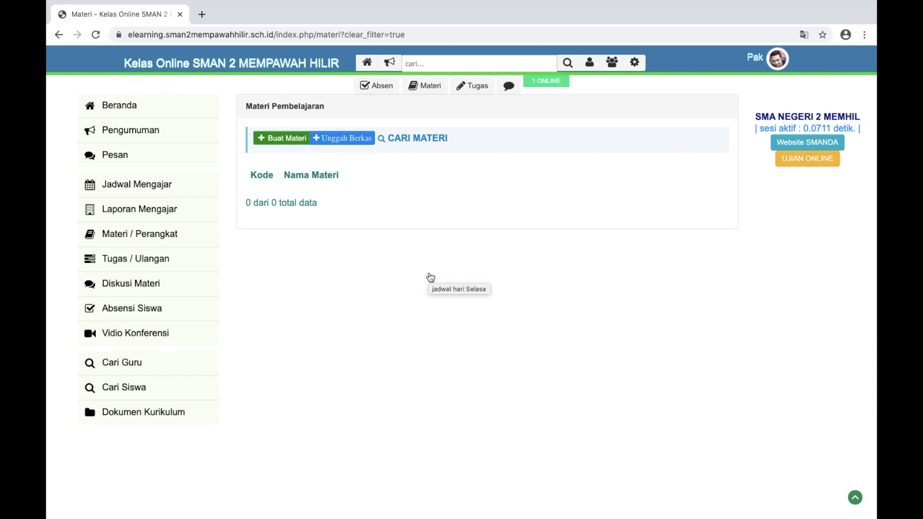
# Open Materi / Perangkat from the sidebar and start a new material with Buat Materi
pyautogui.scroll(5, 356, 189)
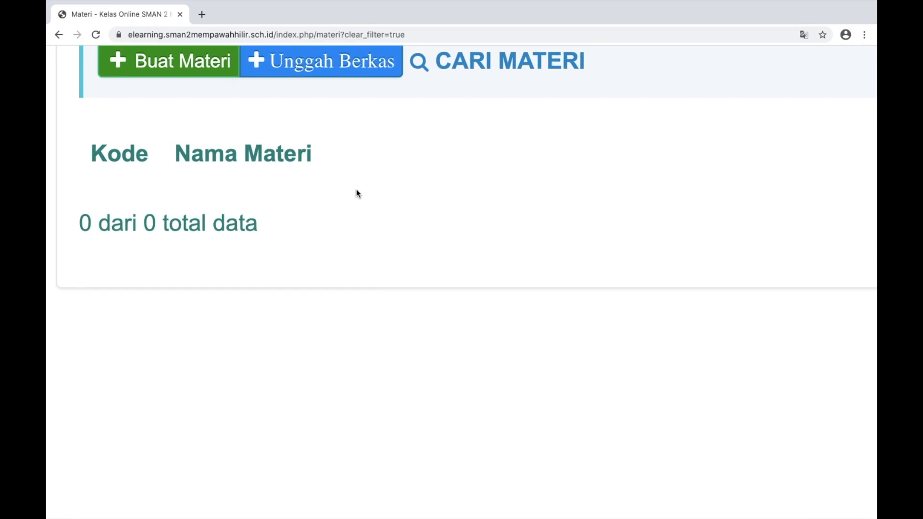
pyautogui.scroll(2, 356, 191)
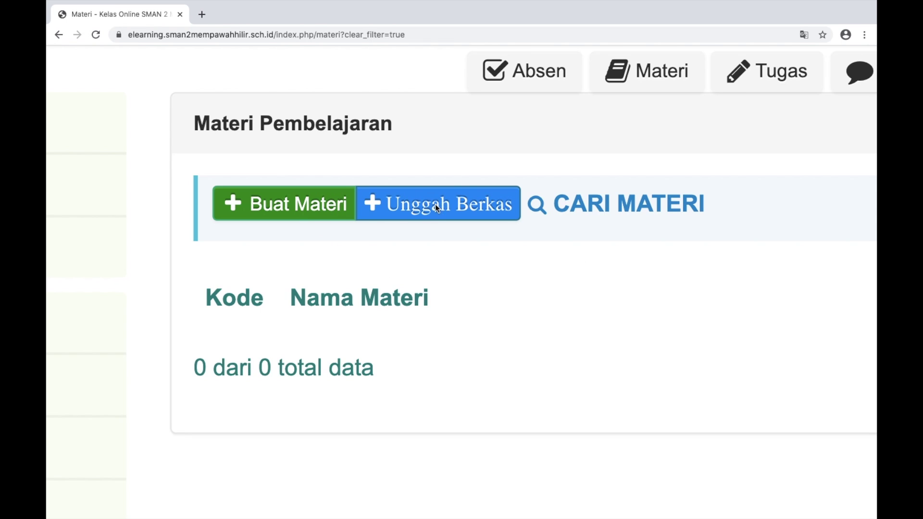
pyautogui.scroll(-5, 416, 232)
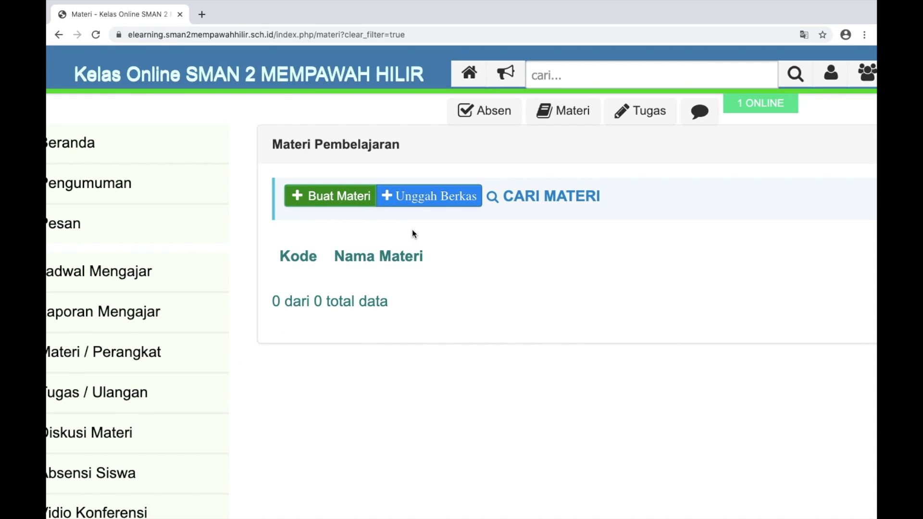
pyautogui.scroll(-3, 439, 230)
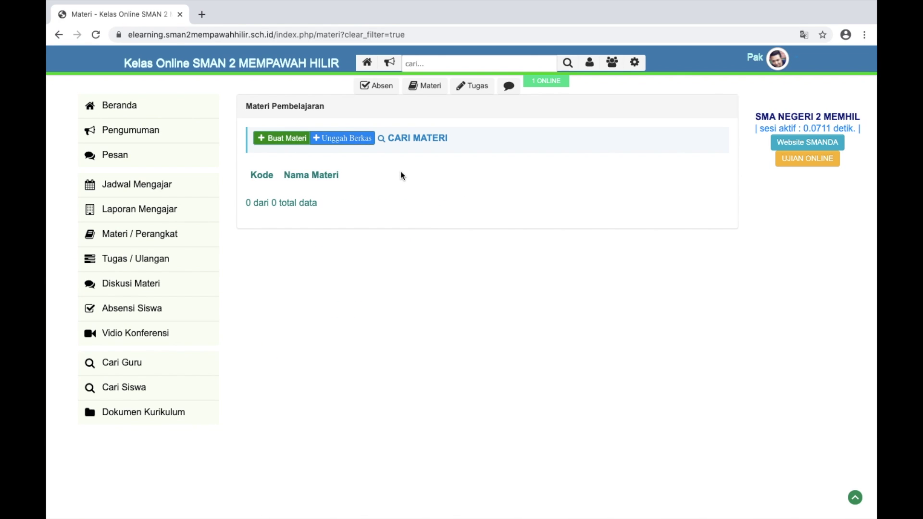
pyautogui.scroll(5, 362, 147)
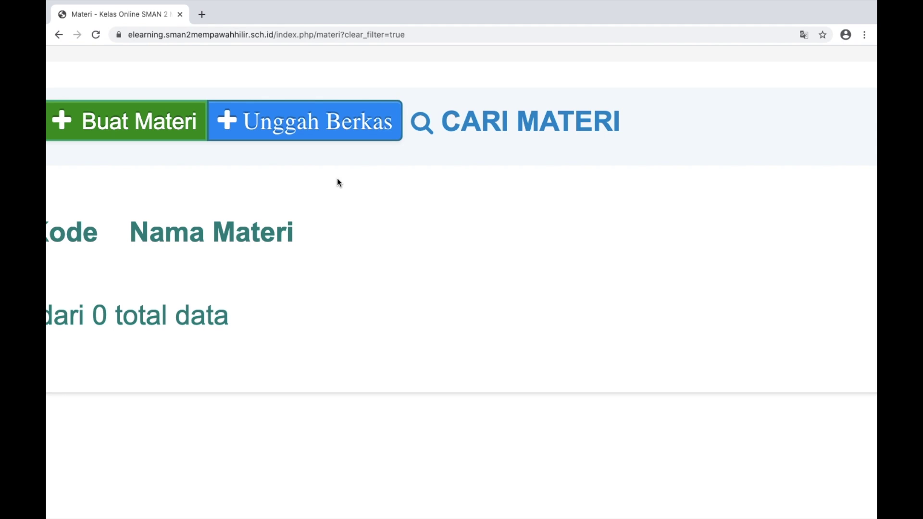
pyautogui.scroll(-5, 338, 182)
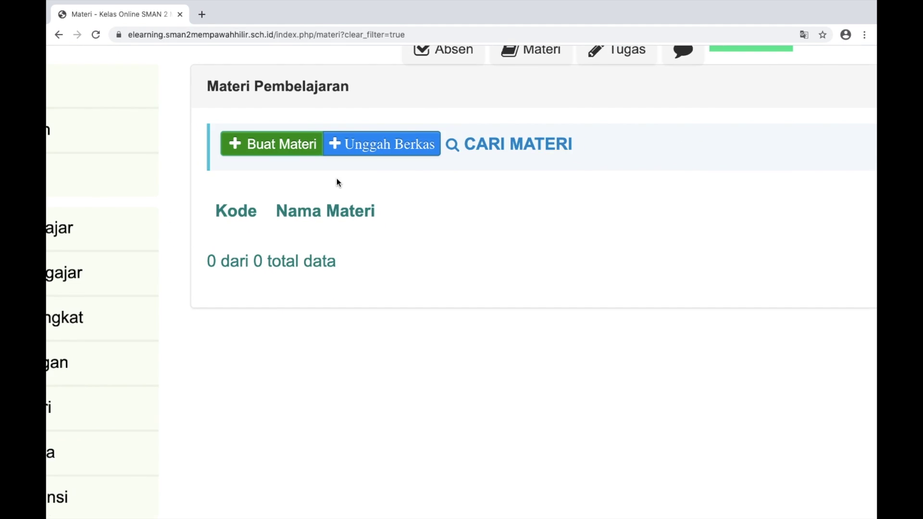
pyautogui.click(168, 73)
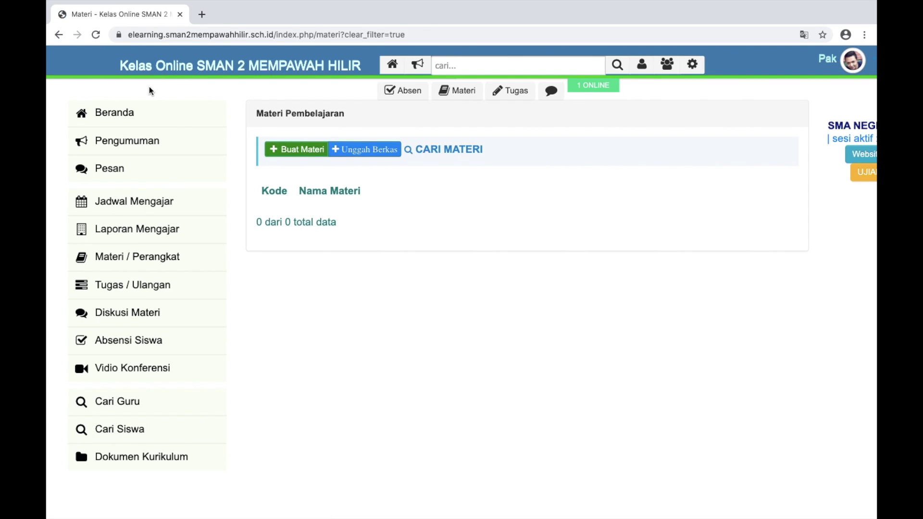
pyautogui.scroll(5, 512, 282)
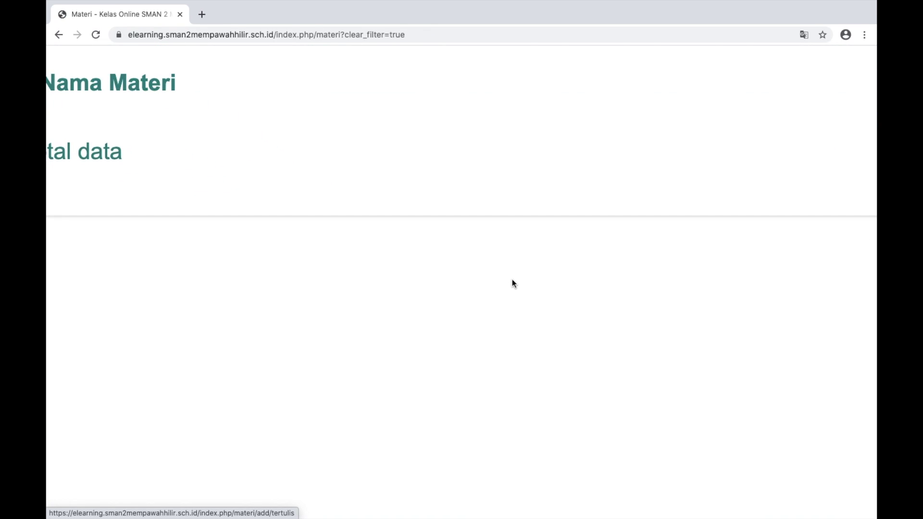
pyautogui.scroll(-5, 511, 279)
pyautogui.click(242, 276)
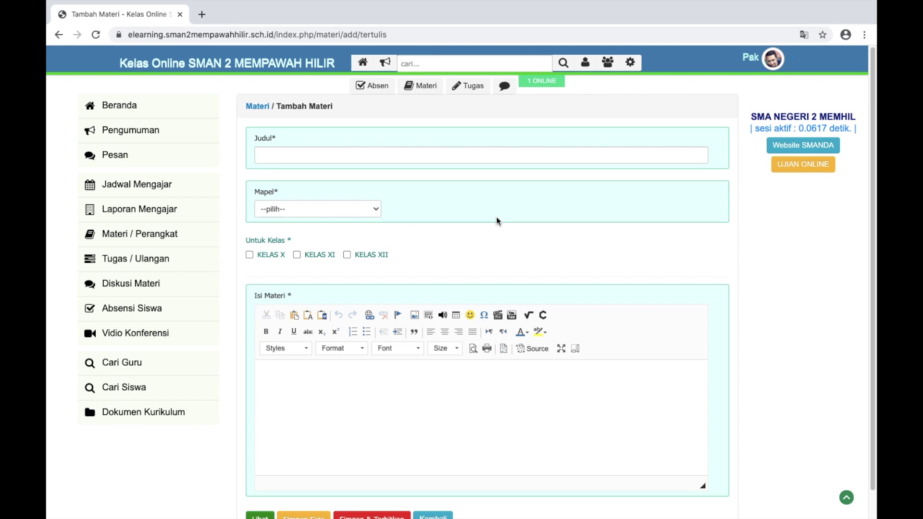
# Tick KELAS X as the target class for the new material
pyautogui.scroll(-1, 495, 220)
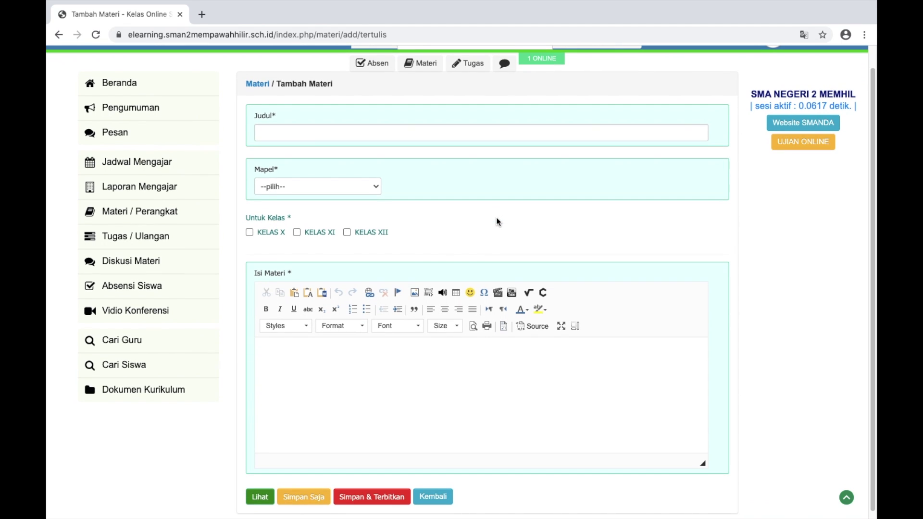
pyautogui.scroll(1, 497, 222)
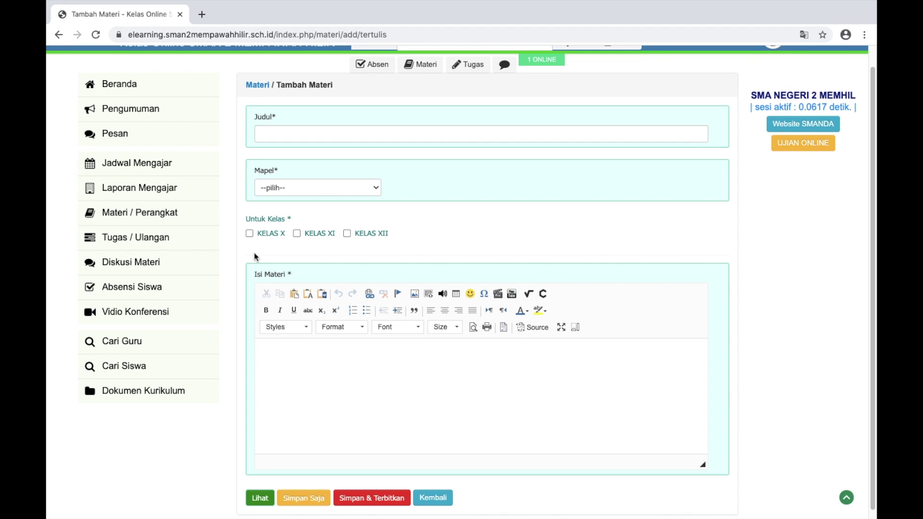
pyautogui.click(249, 234)
pyautogui.scroll(5, 250, 236)
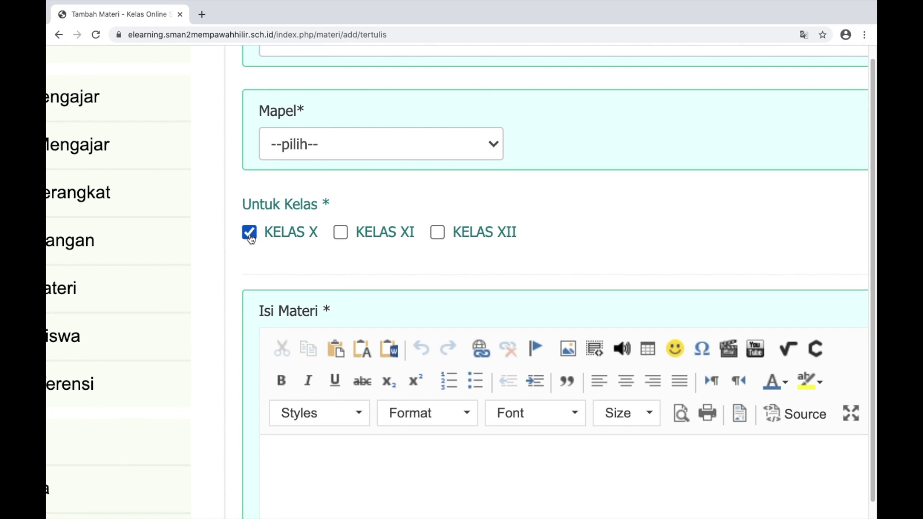
pyautogui.scroll(-5, 250, 238)
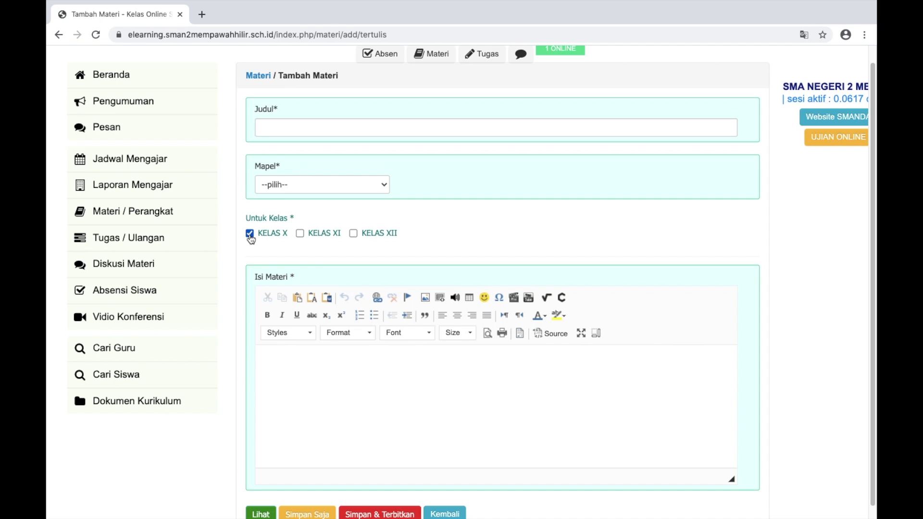
# Title the material 'Bahaya Covid - 19' and choose Bahasa Indonesia as its subject
pyautogui.click(301, 129)
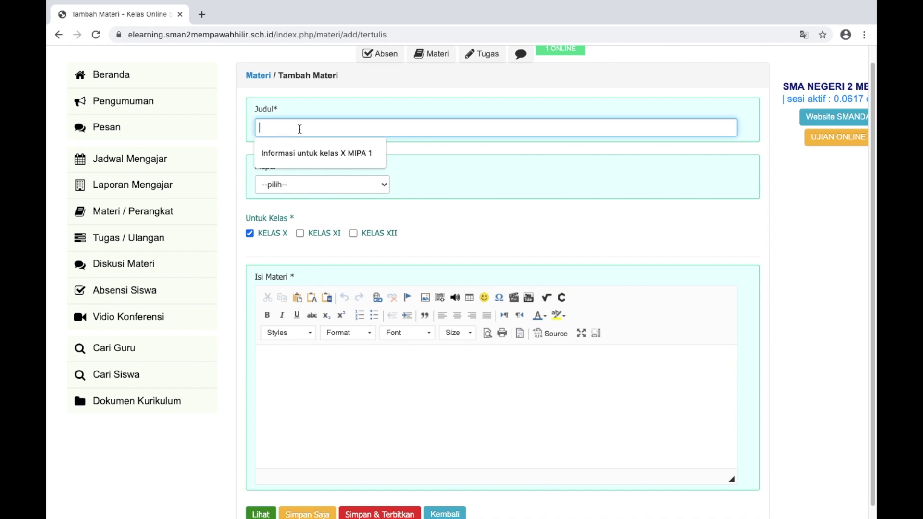
pyautogui.hotkey('ctrl', '+')
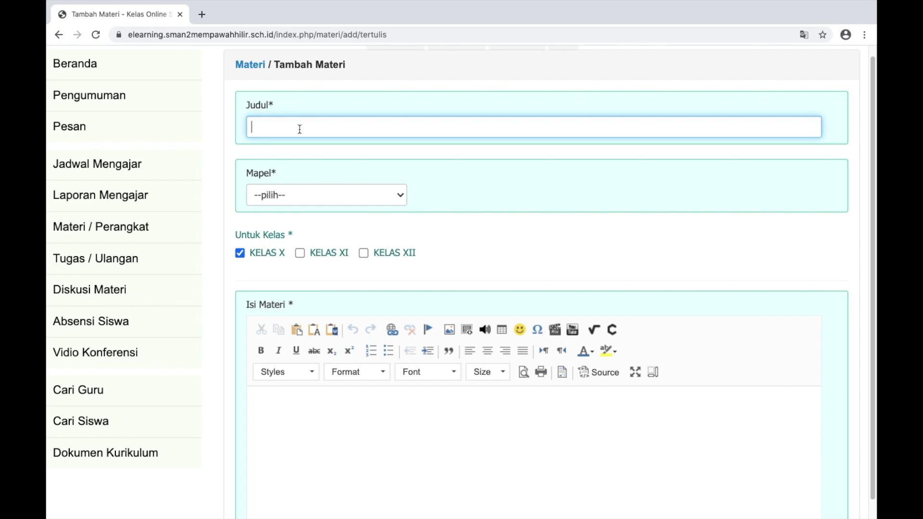
pyautogui.write('Bahaya Covid - 19')
pyautogui.hotkey('ctrl', '-')
pyautogui.click(375, 187)
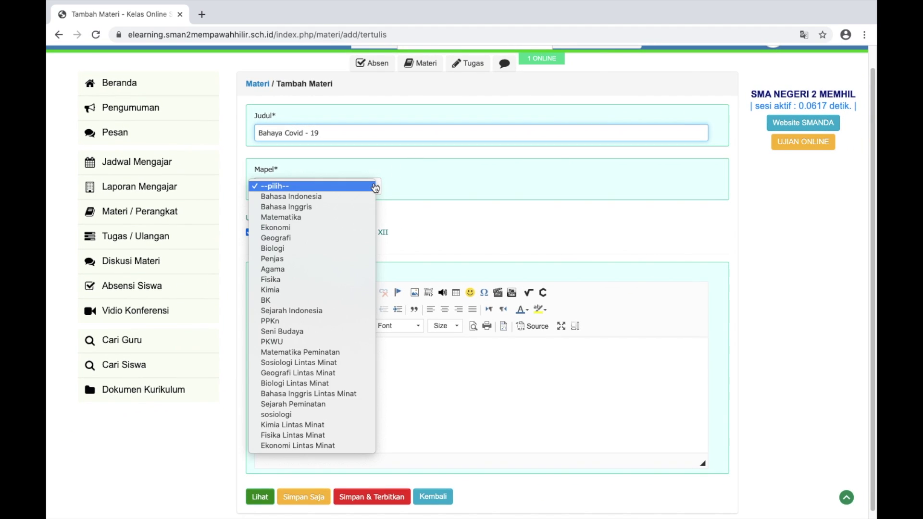
pyautogui.click(345, 197)
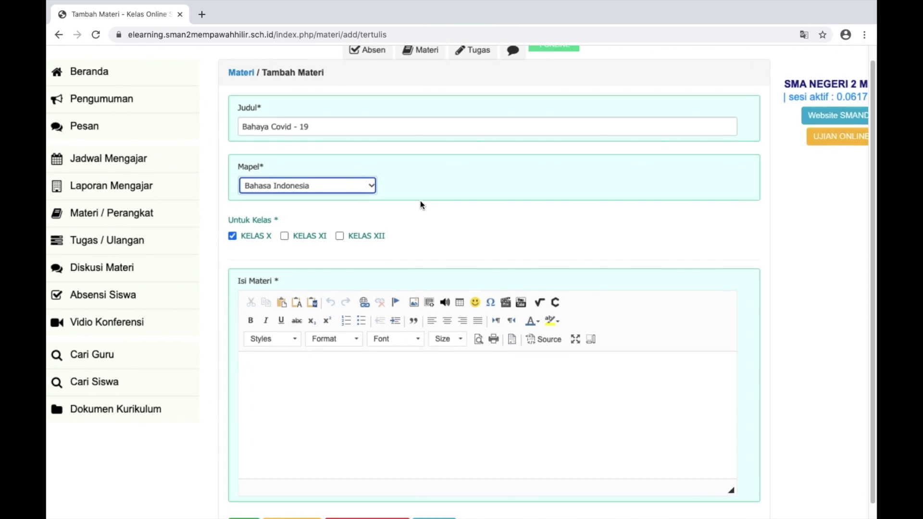
pyautogui.click(359, 340)
pyautogui.scroll(-1, 360, 340)
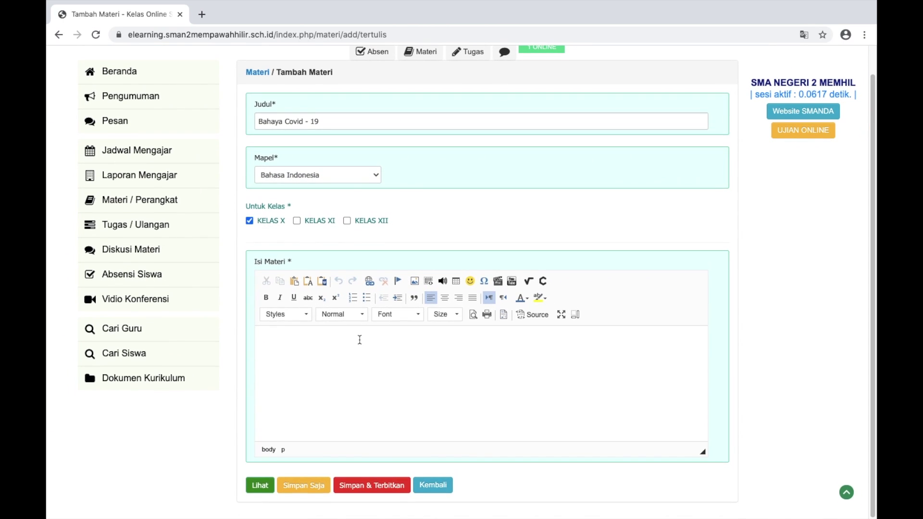
pyautogui.scroll(3, 360, 340)
pyautogui.scroll(-1, 359, 340)
pyautogui.scroll(-3, 359, 339)
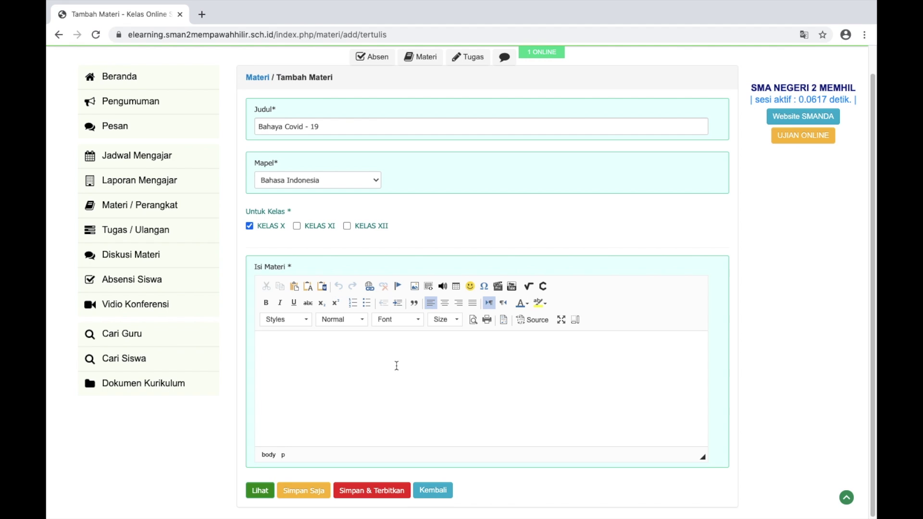
# Search Google for 'covid 19' in a new tab
pyautogui.click(201, 14)
pyautogui.click(377, 227)
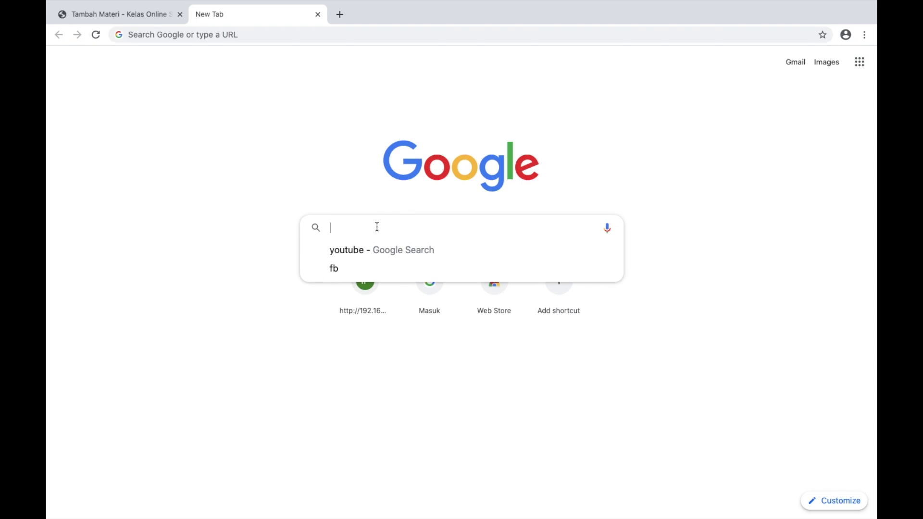
pyautogui.write('covid ')
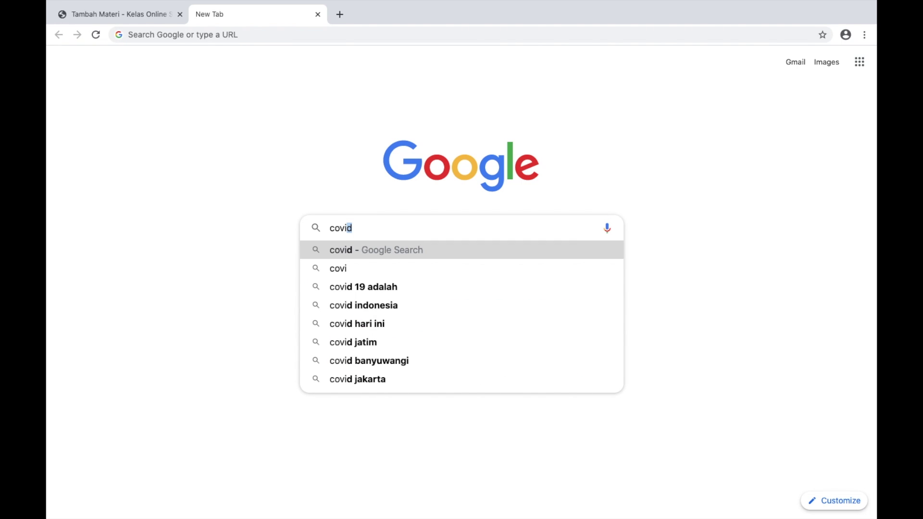
pyautogui.write('19')
pyautogui.press('Return')
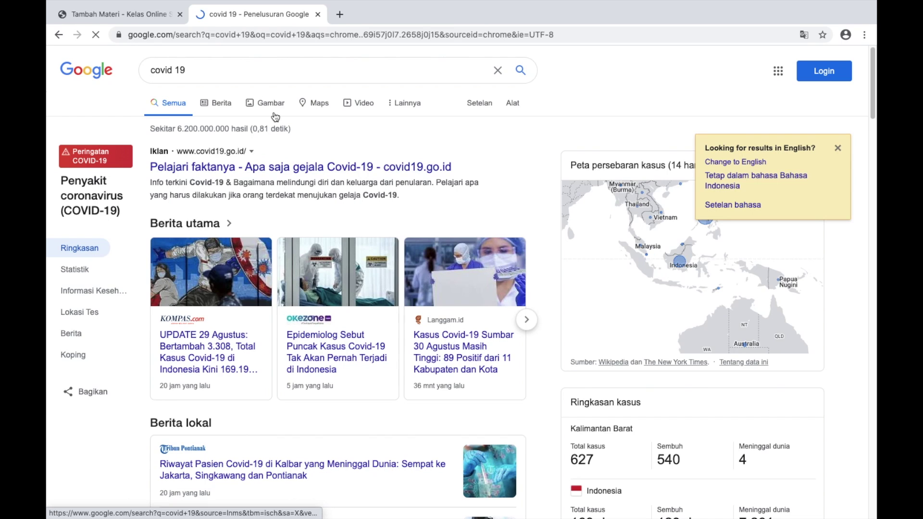
# Copy the red COVID-19 okezone image address from Google Images, then close the tab
pyautogui.click(268, 109)
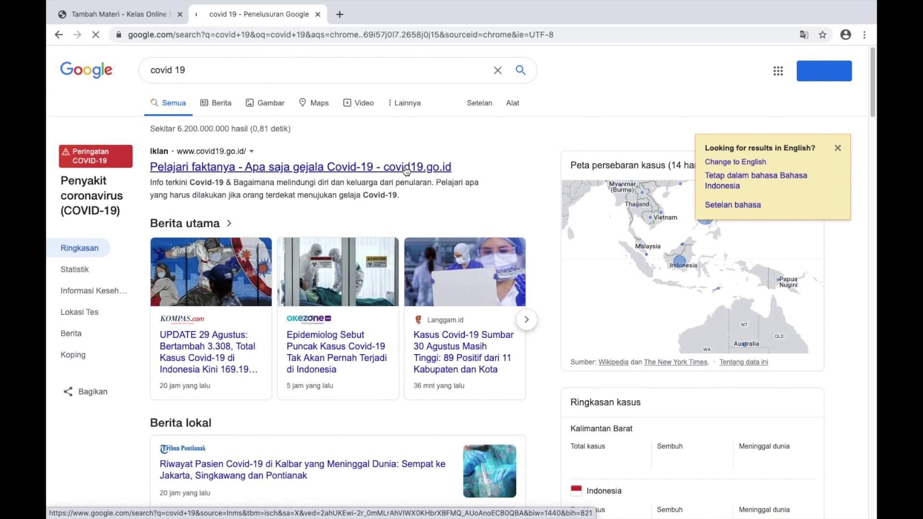
pyautogui.scroll(-3, 437, 269)
pyautogui.scroll(2, 504, 240)
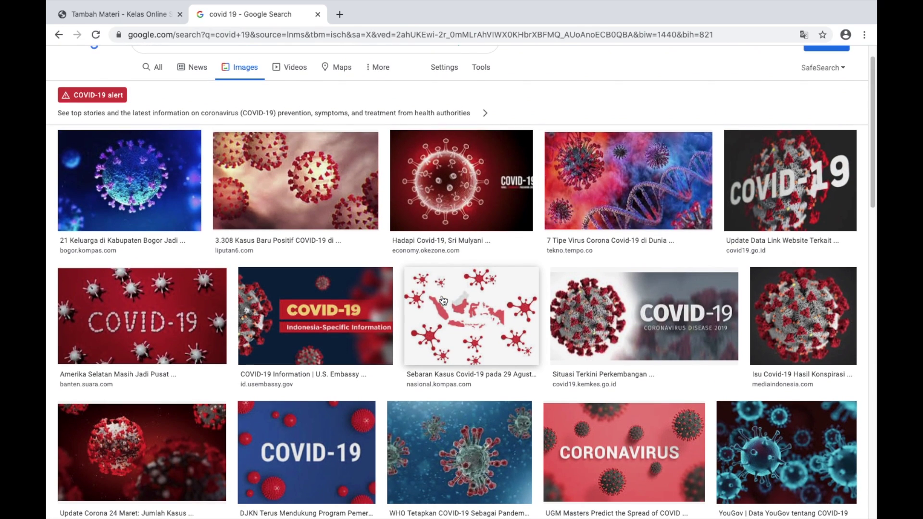
pyautogui.rightClick(444, 183)
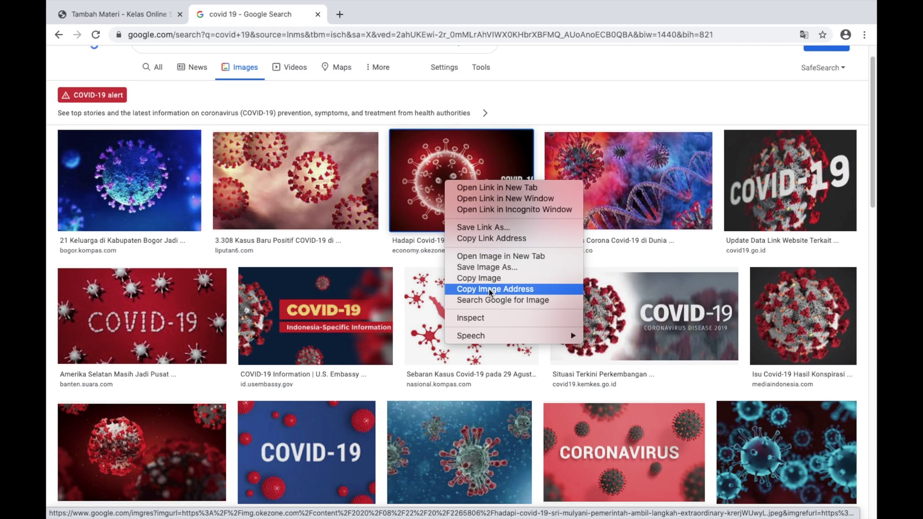
pyautogui.click(512, 290)
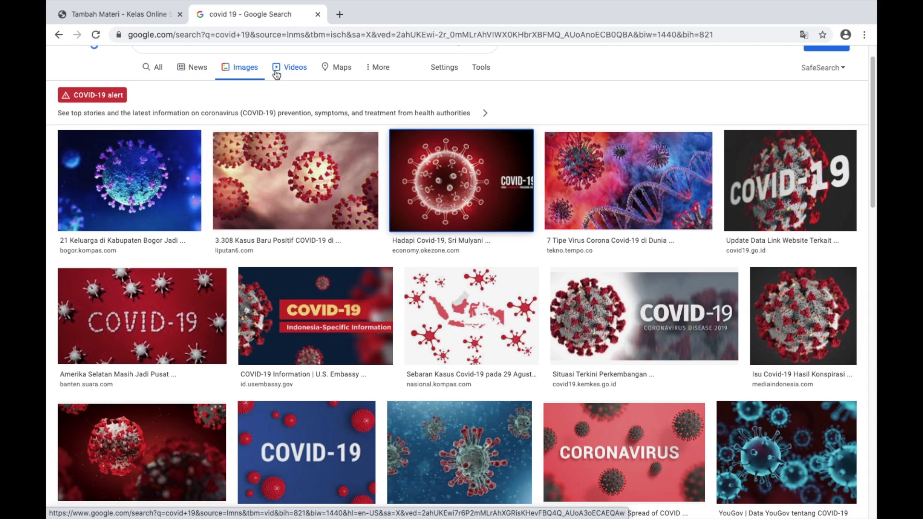
pyautogui.click(318, 15)
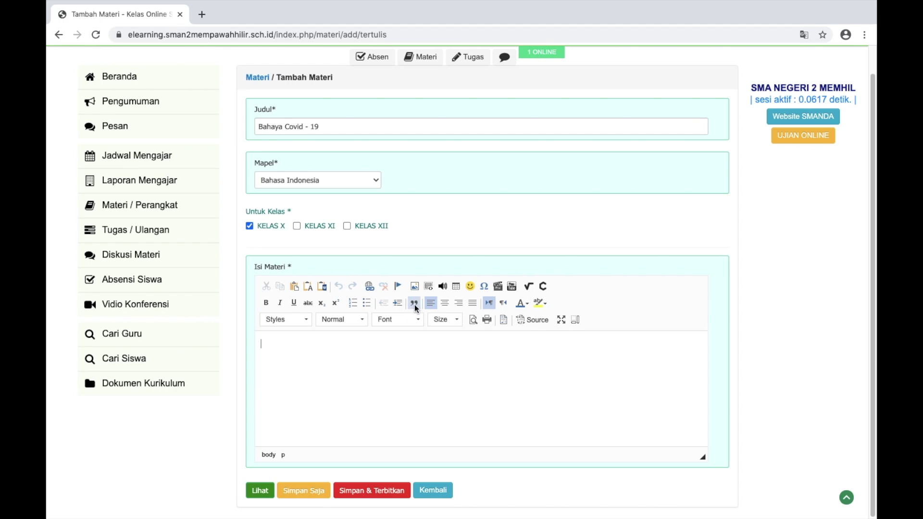
# Paste the copied image address into the Image Properties URL field
pyautogui.scroll(5, 414, 304)
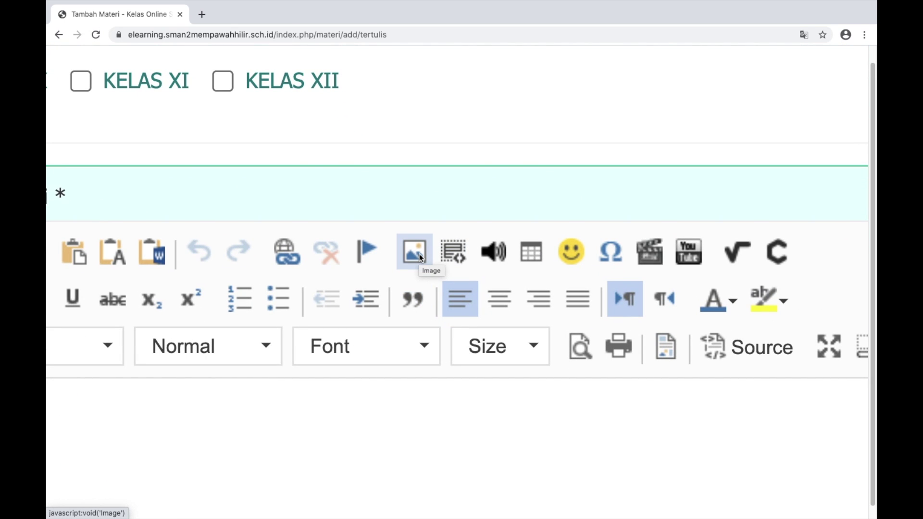
pyautogui.click(419, 256)
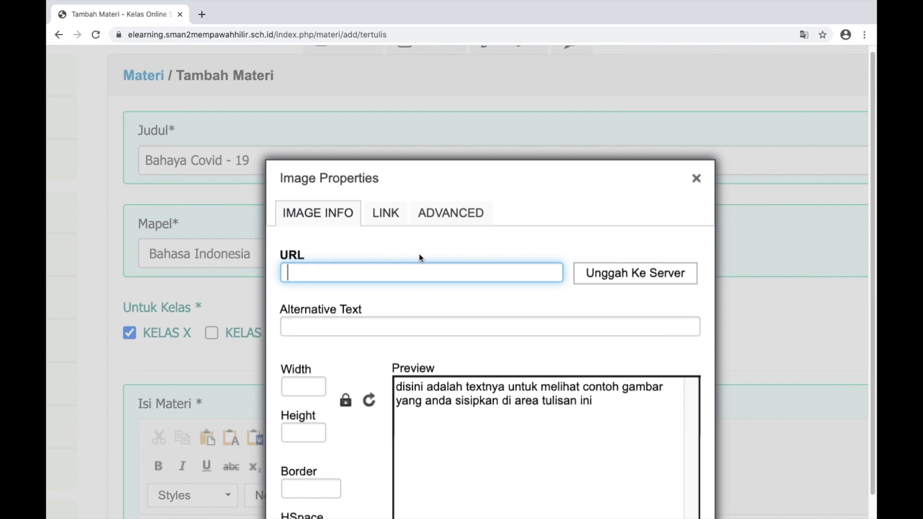
pyautogui.scroll(-3, 420, 258)
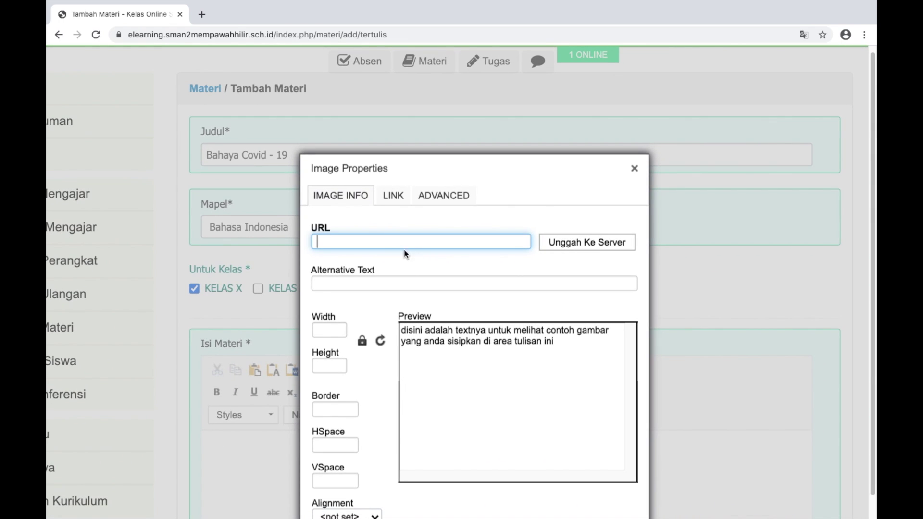
pyautogui.scroll(-2, 345, 240)
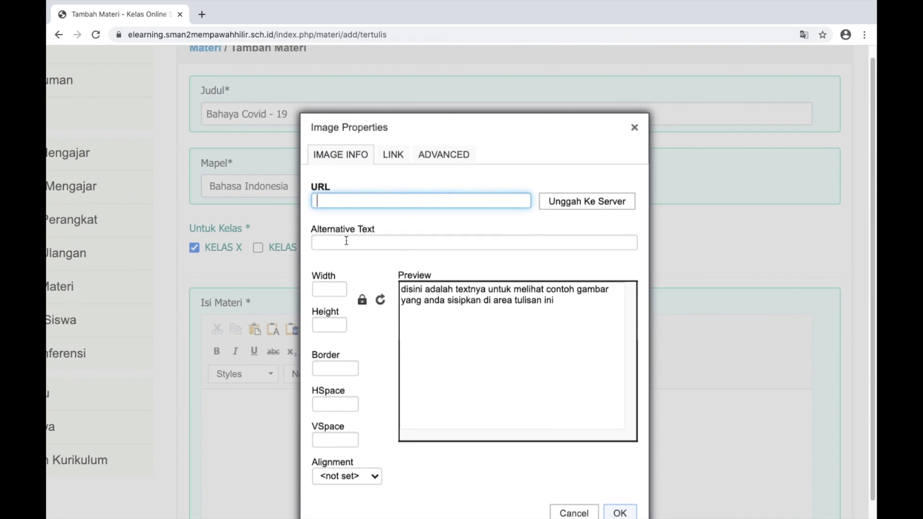
pyautogui.press('super+v')
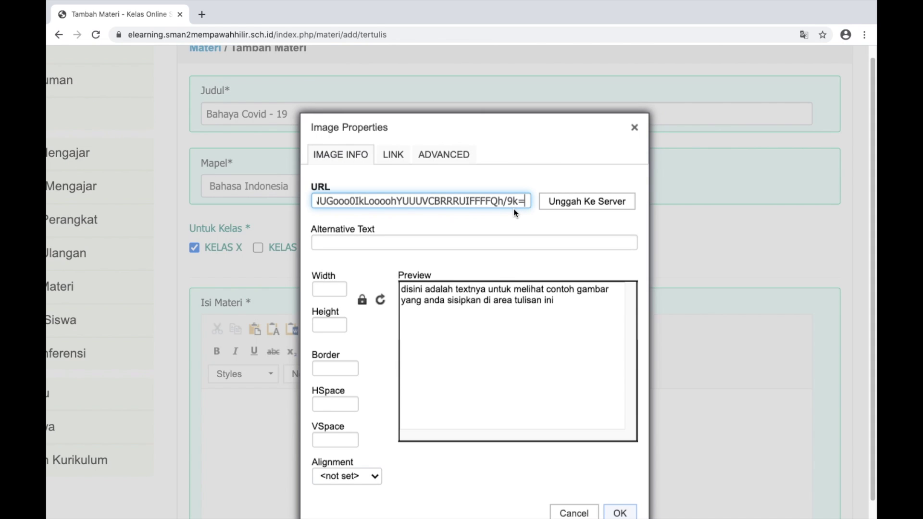
pyautogui.scroll(-2, 512, 212)
pyautogui.scroll(1, 512, 212)
pyautogui.scroll(-1, 513, 211)
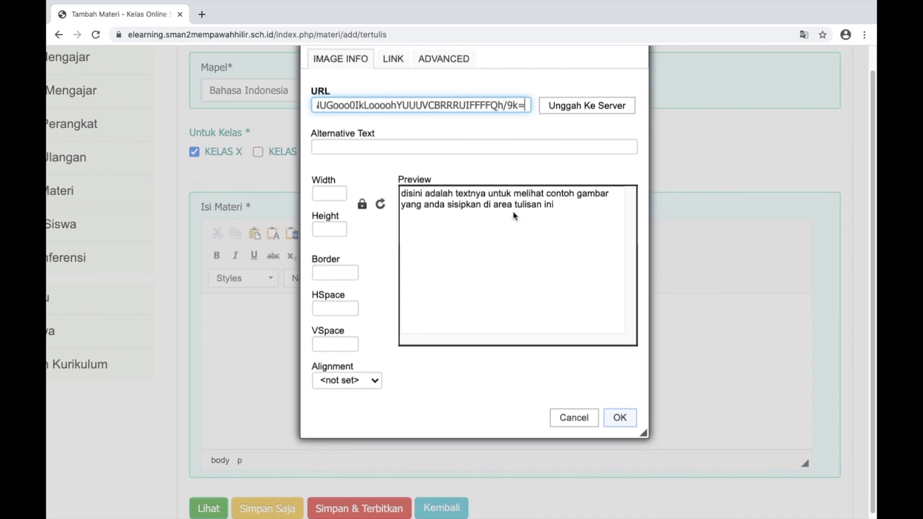
pyautogui.scroll(5, 627, 305)
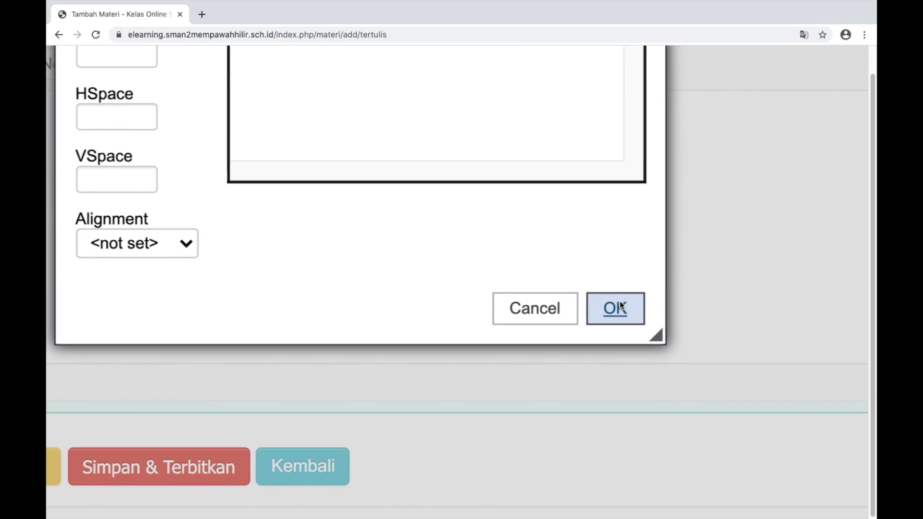
# Insert the red COVID-19 image into the material body and select it
pyautogui.click(619, 308)
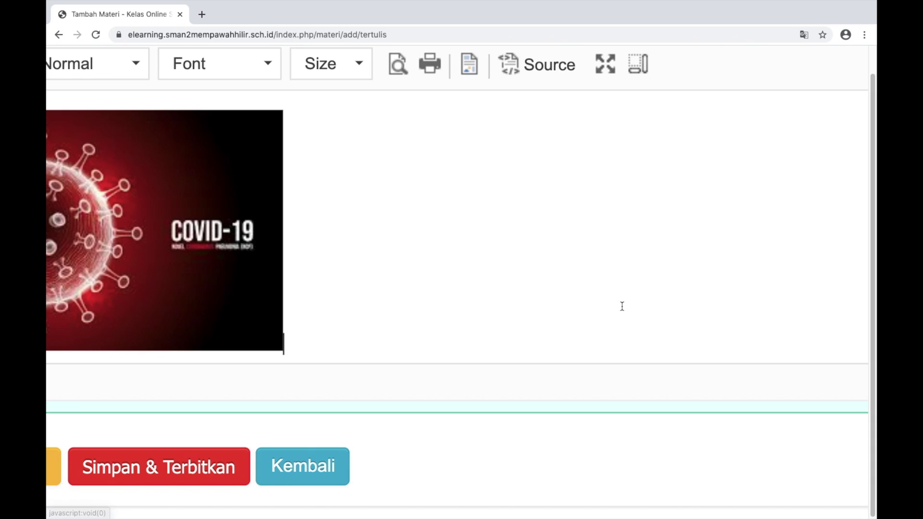
pyautogui.scroll(-5, 566, 237)
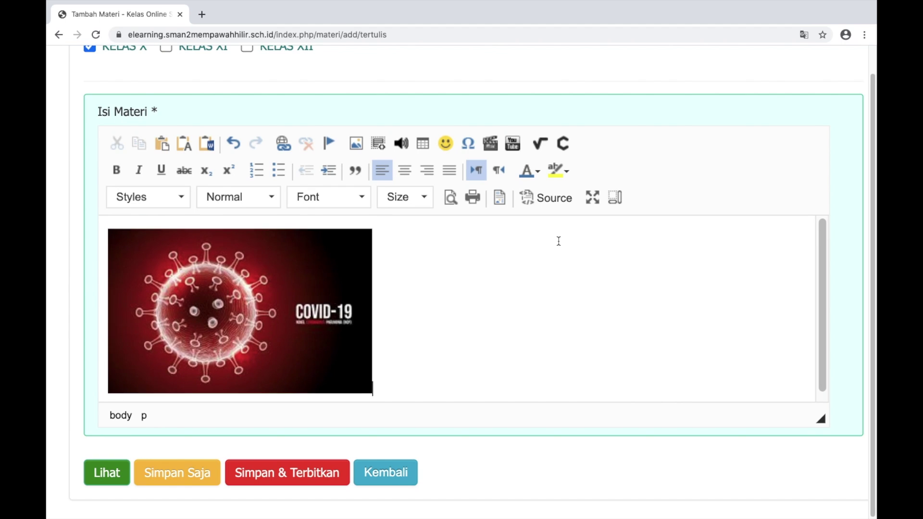
pyautogui.scroll(2, 559, 241)
pyautogui.scroll(-5, 557, 241)
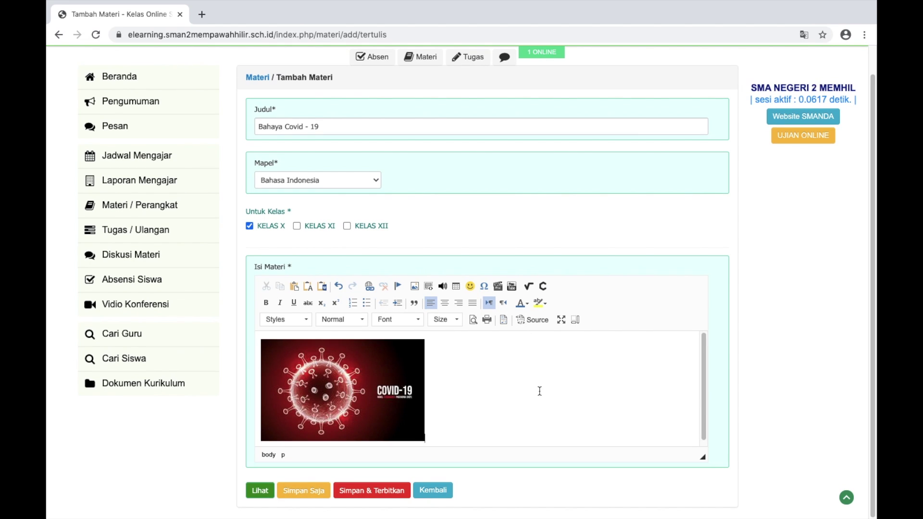
pyautogui.click(379, 371)
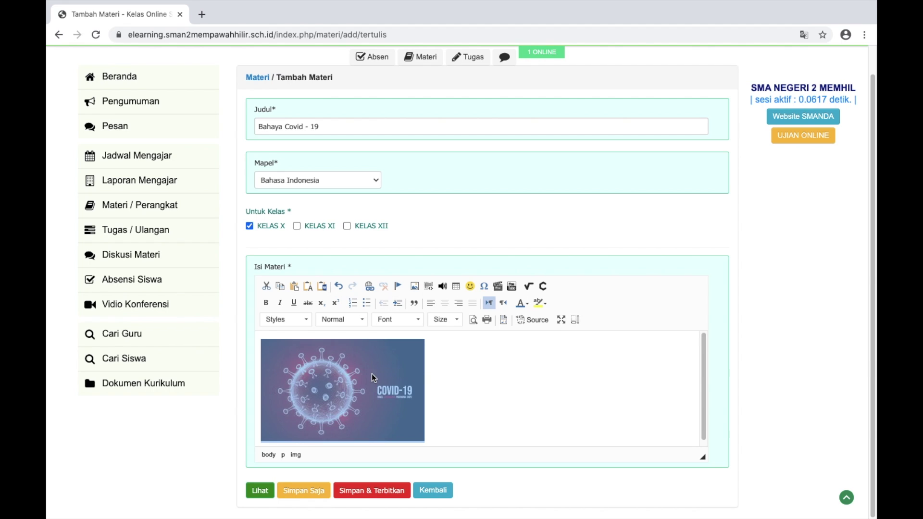
# Change the COVID-19 image width from 284 to 142, giving 142 × 89
pyautogui.doubleClick(368, 374)
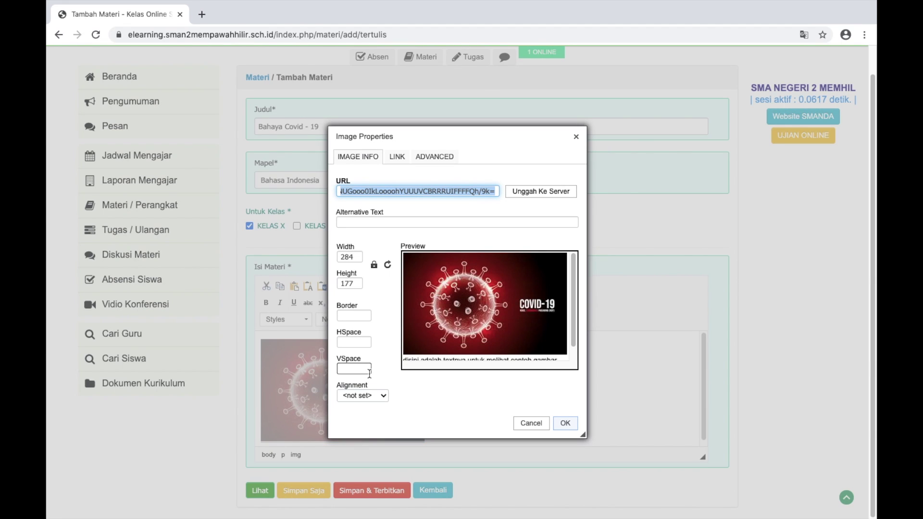
pyautogui.click(356, 258)
pyautogui.moveTo(356, 257); pyautogui.dragTo(334, 258)
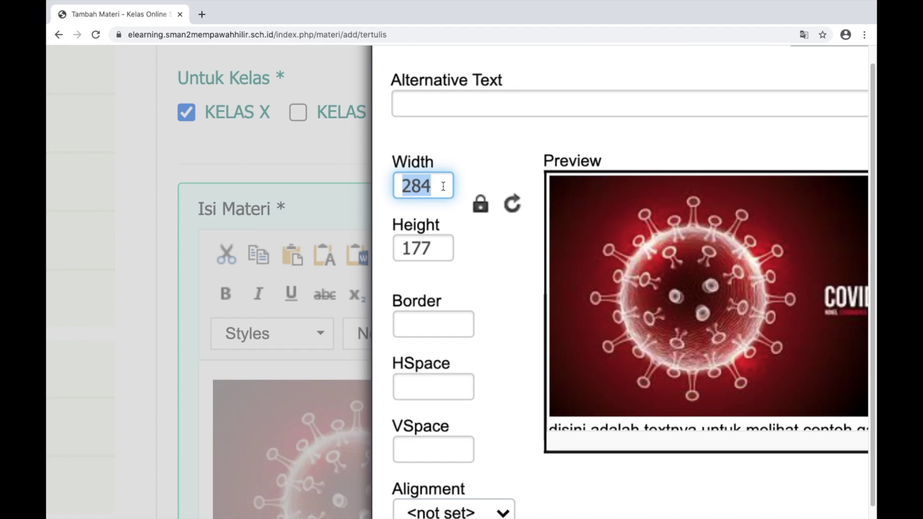
pyautogui.write('142')
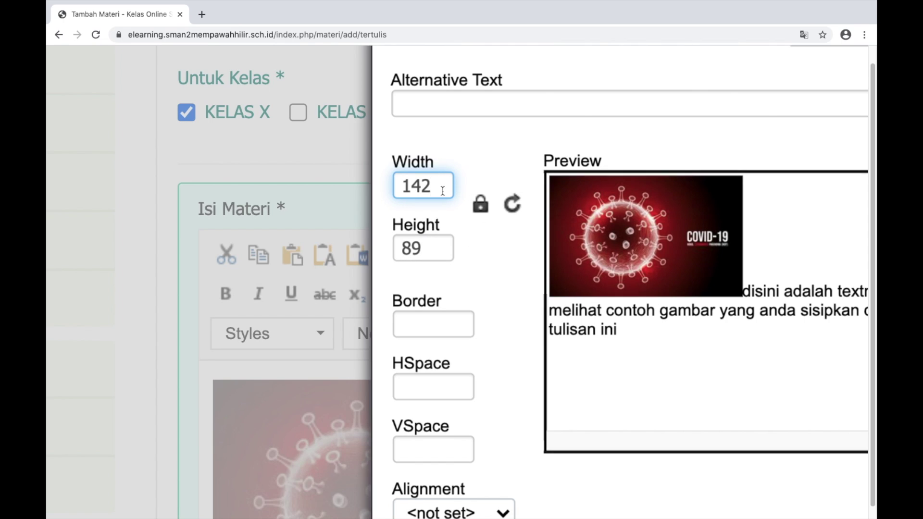
pyautogui.hscroll(5, 525, 207)
pyautogui.scroll(-5, 526, 213)
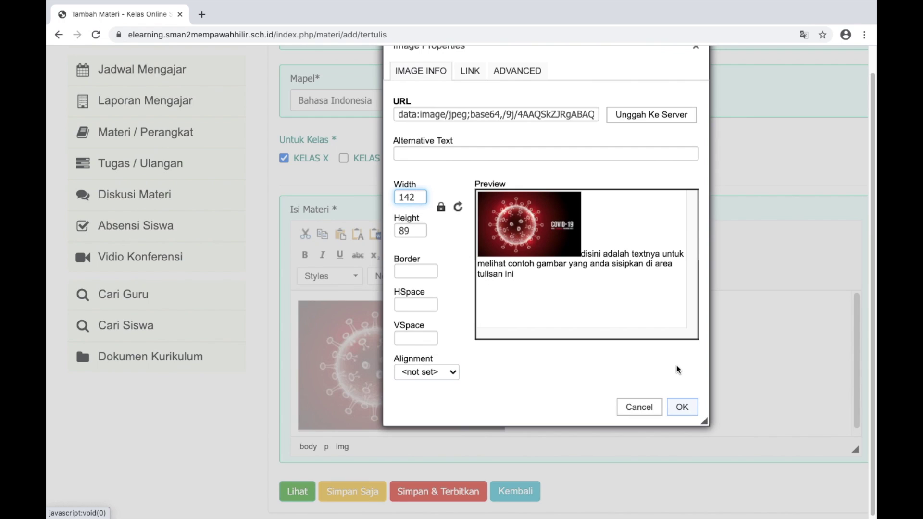
pyautogui.click(687, 410)
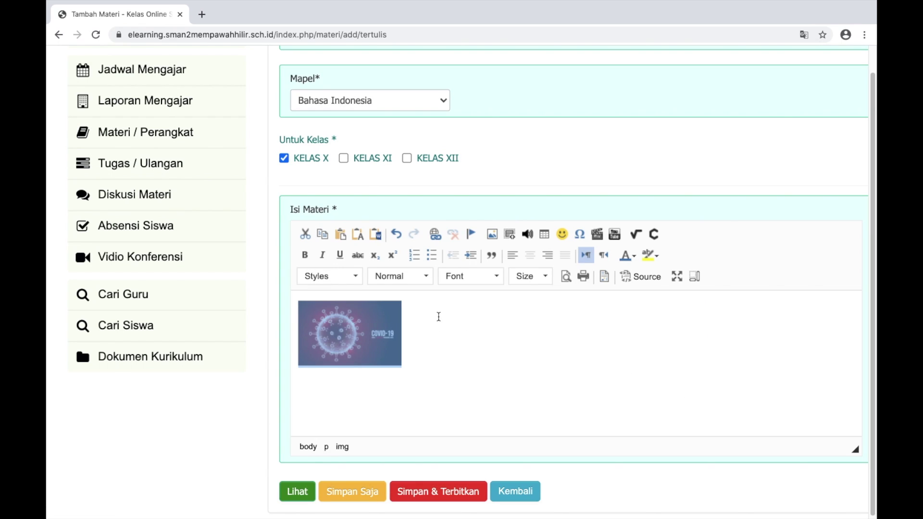
pyautogui.click(437, 315)
# Write 'Virus Corona berbahaya, biasakan menggunakanmasker kemana mana .' under the image, adding blank lines below
pyautogui.scroll(1, 437, 357)
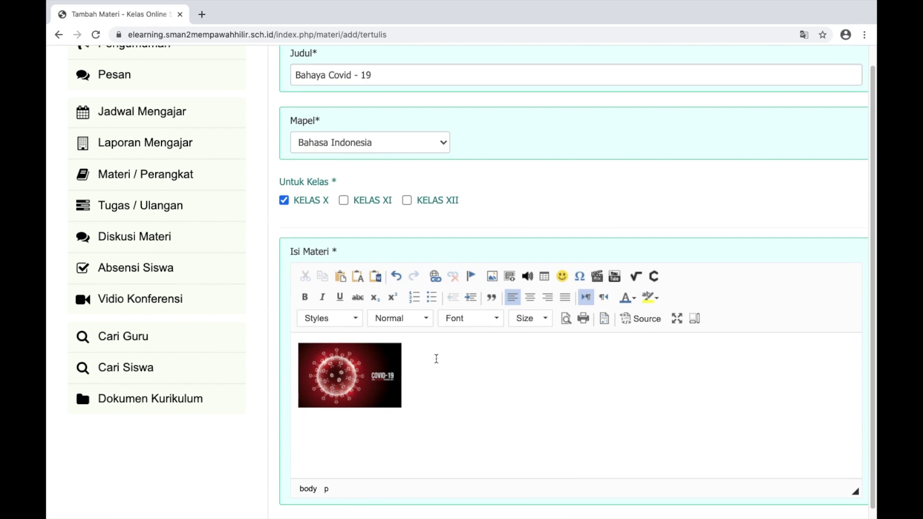
pyautogui.press('Return')
pyautogui.write('Virus Corona berbaha')
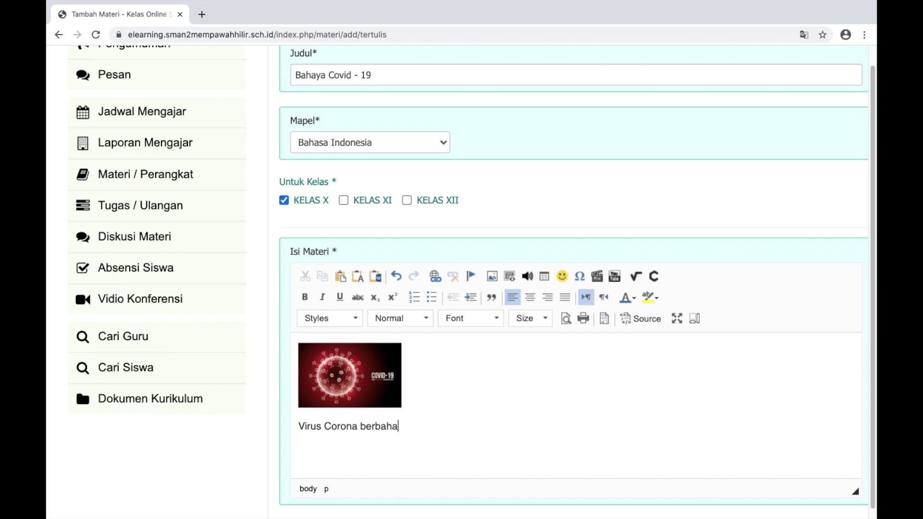
pyautogui.write('ya')
pyautogui.write(', ')
pyautogui.write('biasaka')
pyautogui.write('pa')
pyautogui.write('mengg')
pyautogui.write('un')
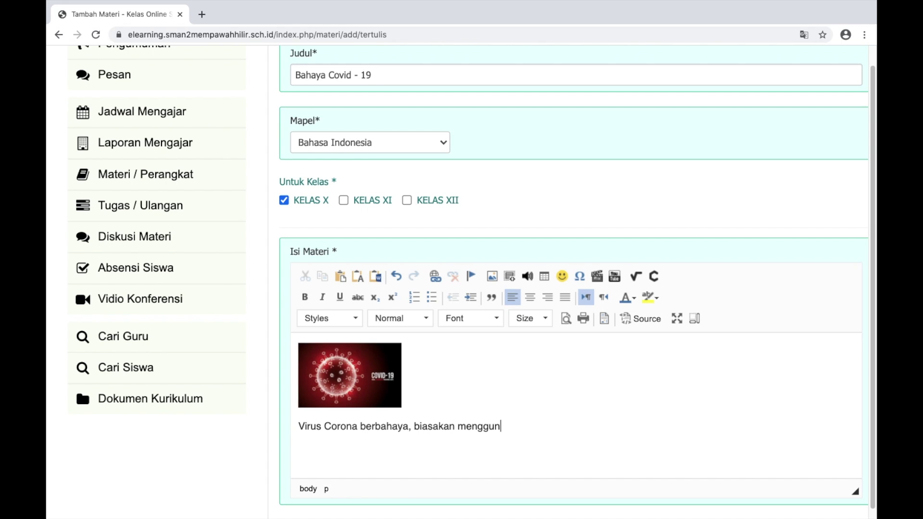
pyautogui.write('akanmasker kem')
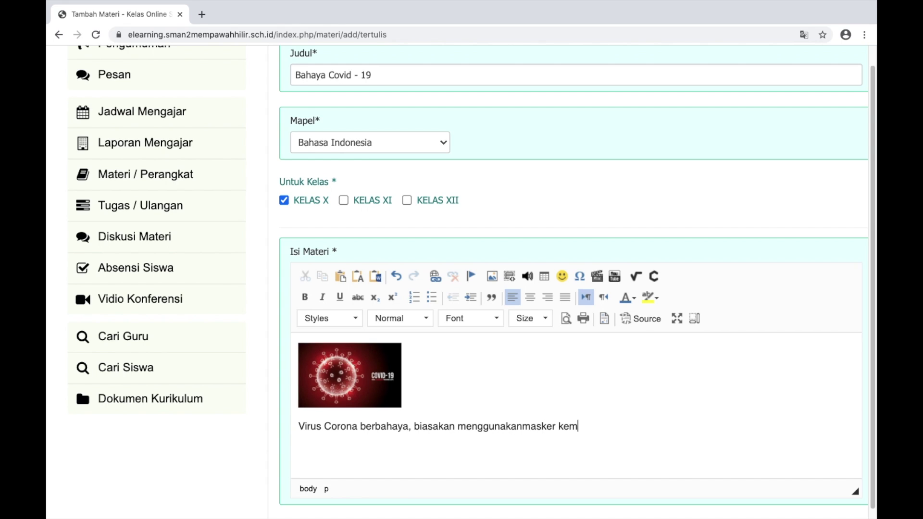
pyautogui.write('ana mana .')
pyautogui.scroll(-1, 447, 342)
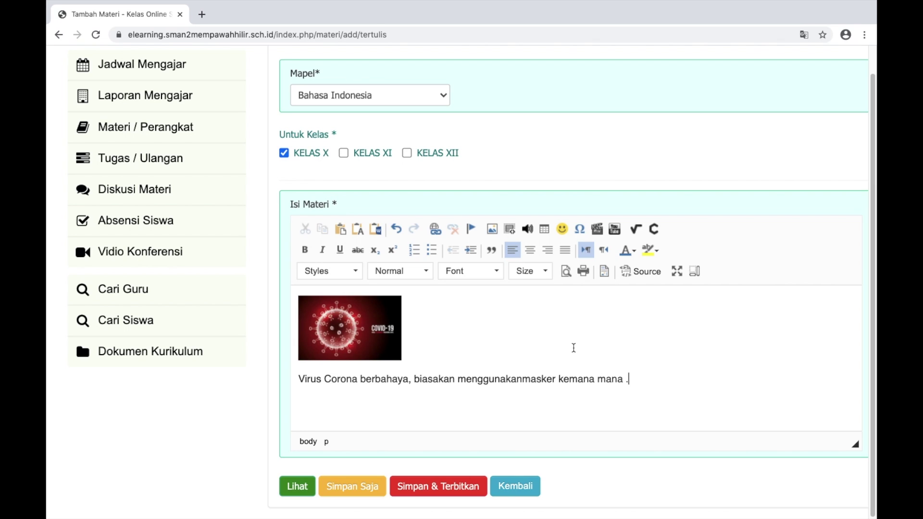
pyautogui.press('Return')
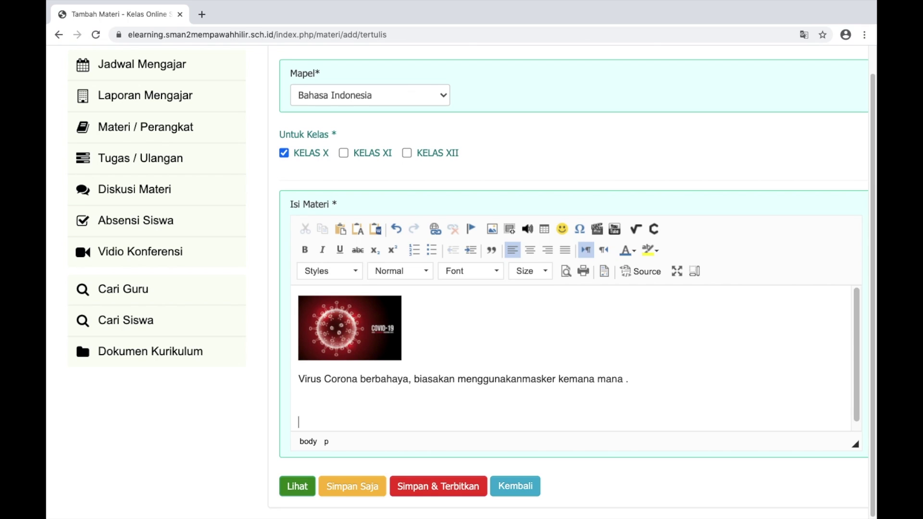
pyautogui.press('Return')
pyautogui.click(322, 373)
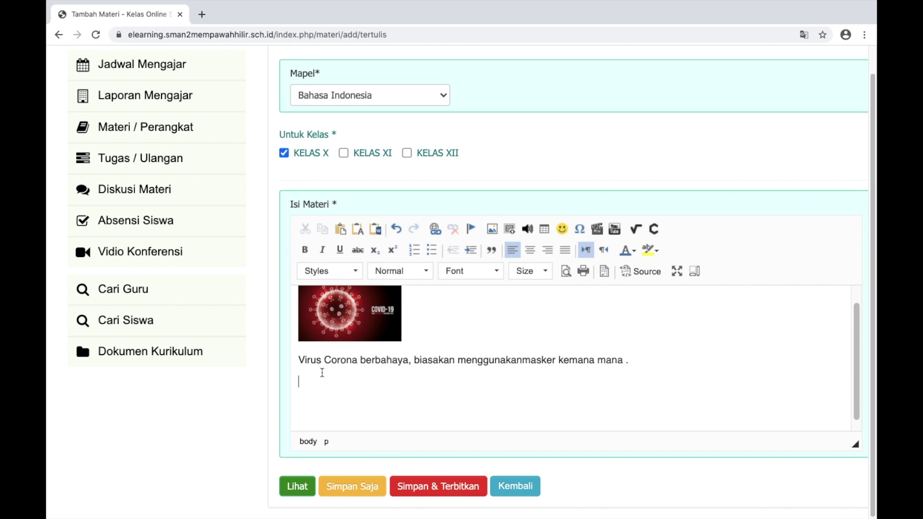
# Open YouTube in a new tab through a Google search for 'youtube'
pyautogui.click(202, 15)
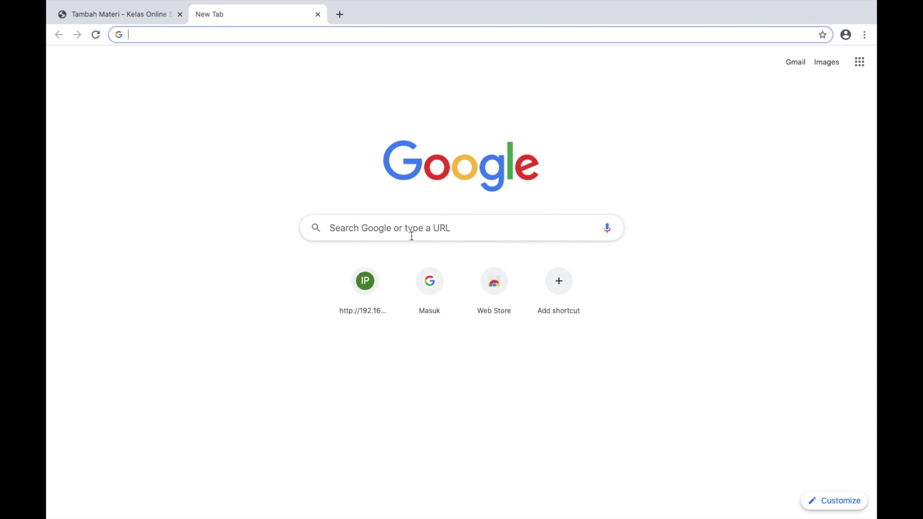
pyautogui.click(411, 236)
pyautogui.write('youtu')
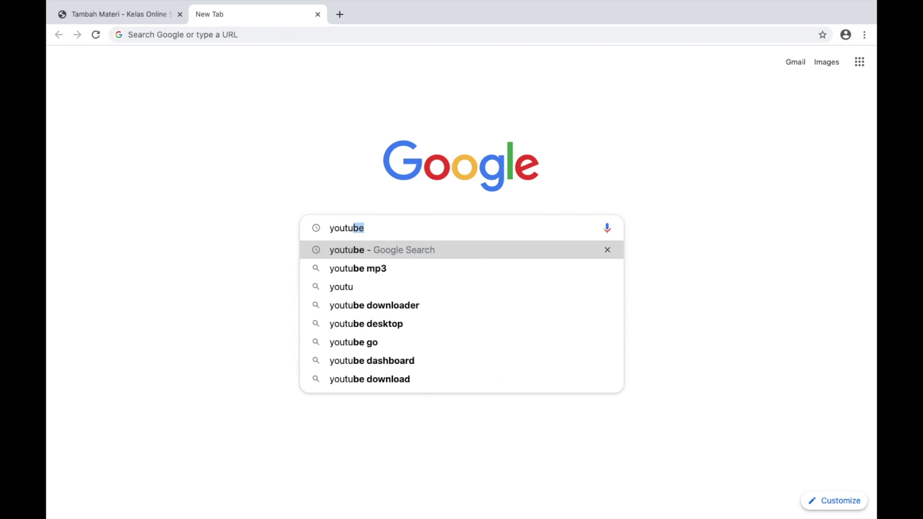
pyautogui.write('be')
pyautogui.press('Return')
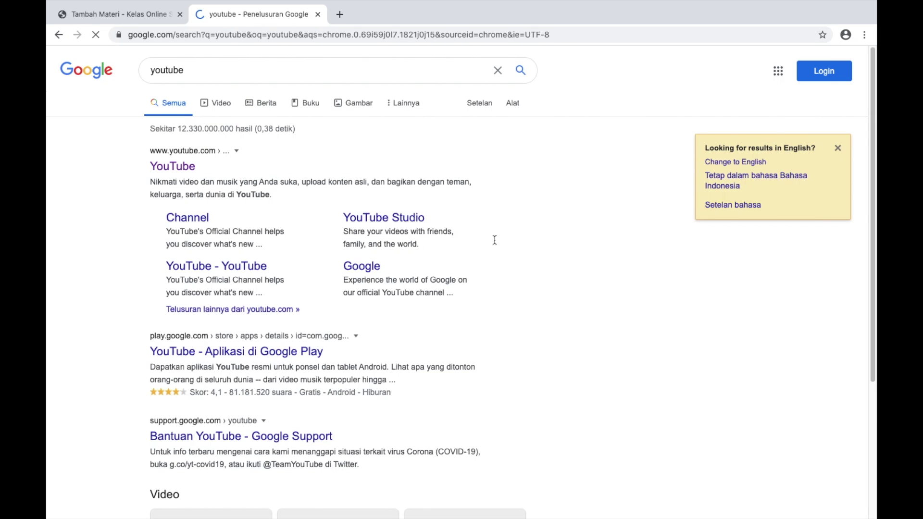
pyautogui.click(185, 167)
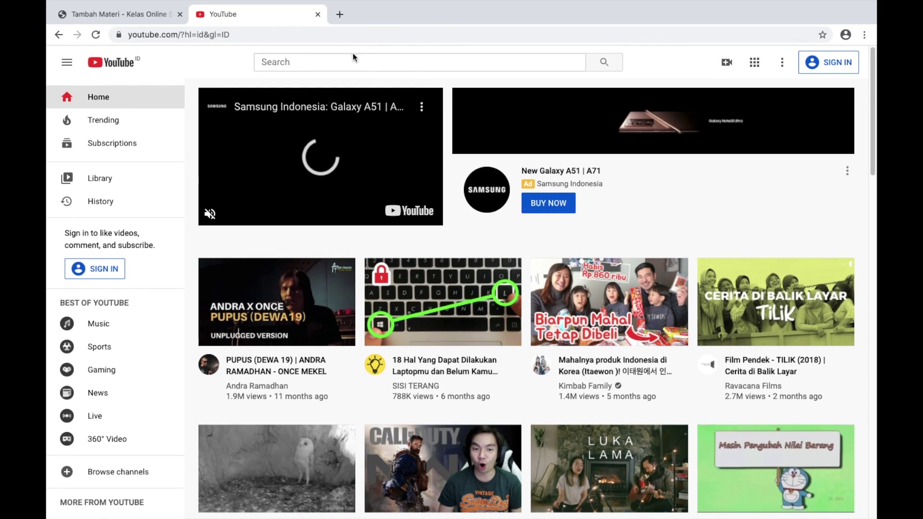
# Search YouTube for 'bahaya virus corona'
pyautogui.click(319, 60)
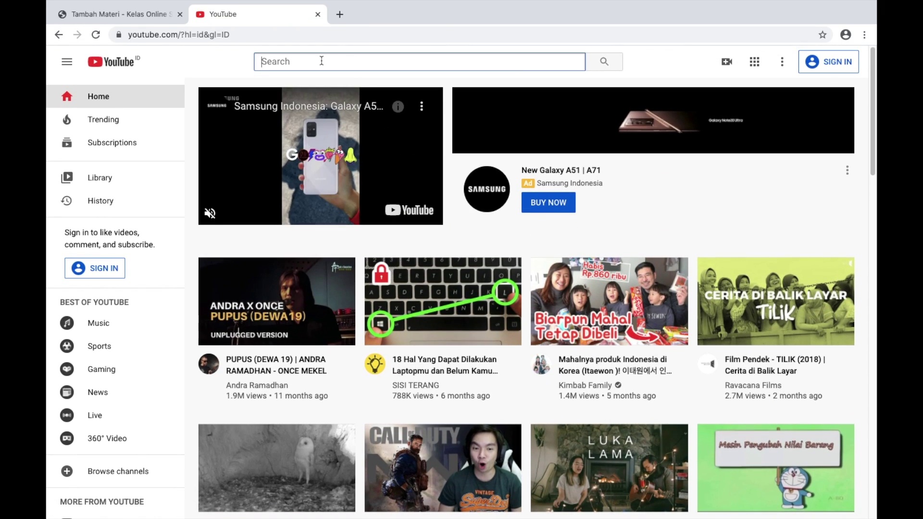
pyautogui.write('bahaya virus ')
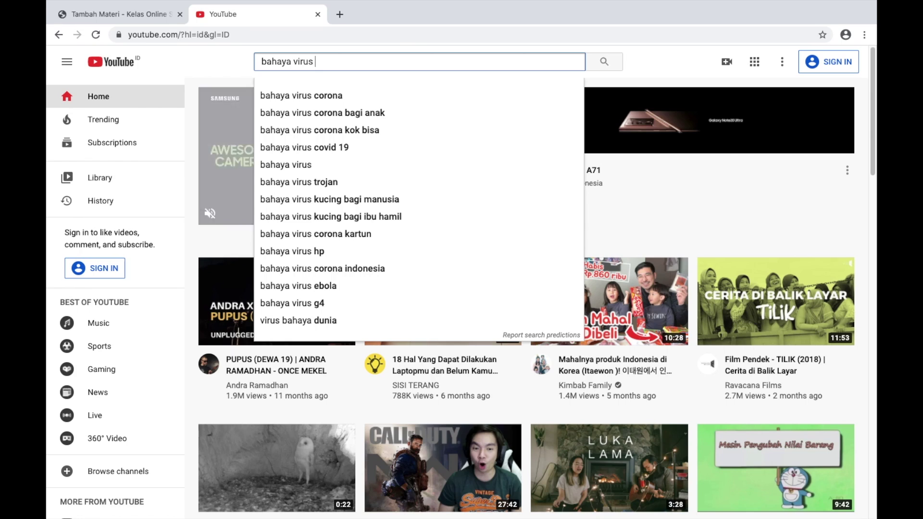
pyautogui.write('corona')
pyautogui.press('Return')
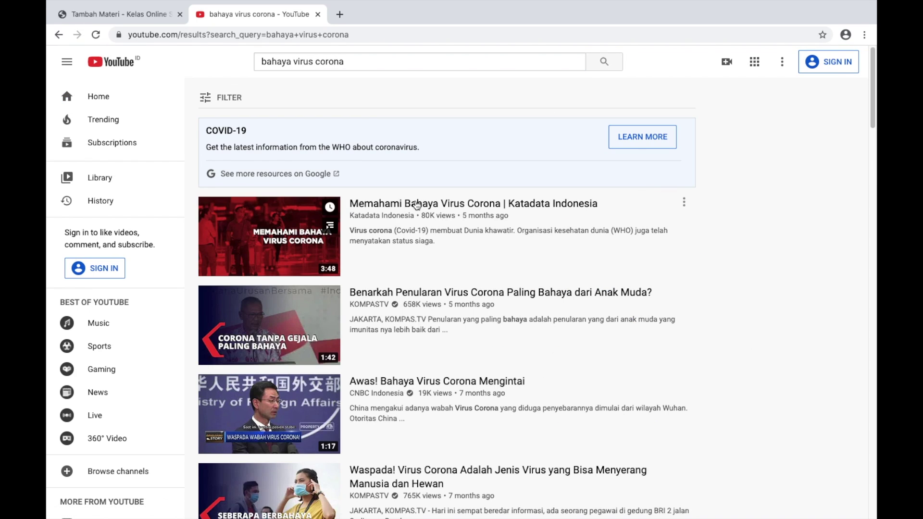
pyautogui.click(414, 201)
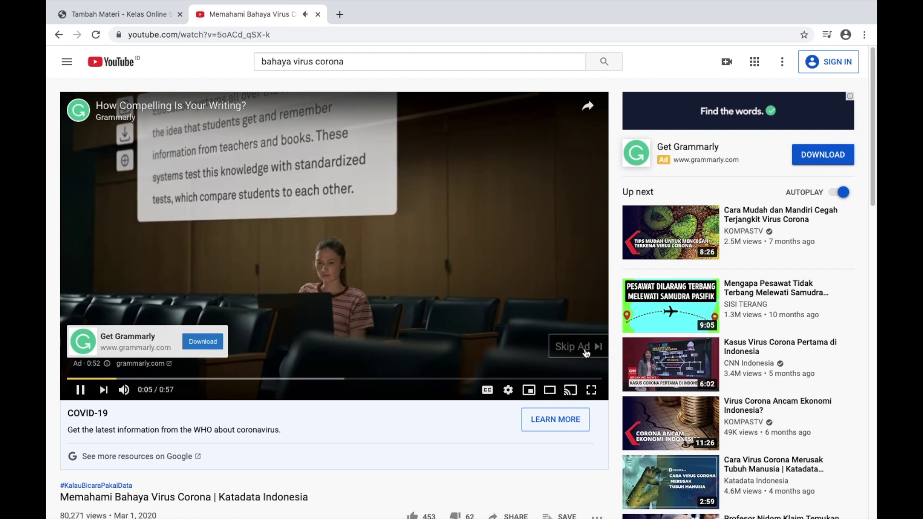
pyautogui.click(585, 348)
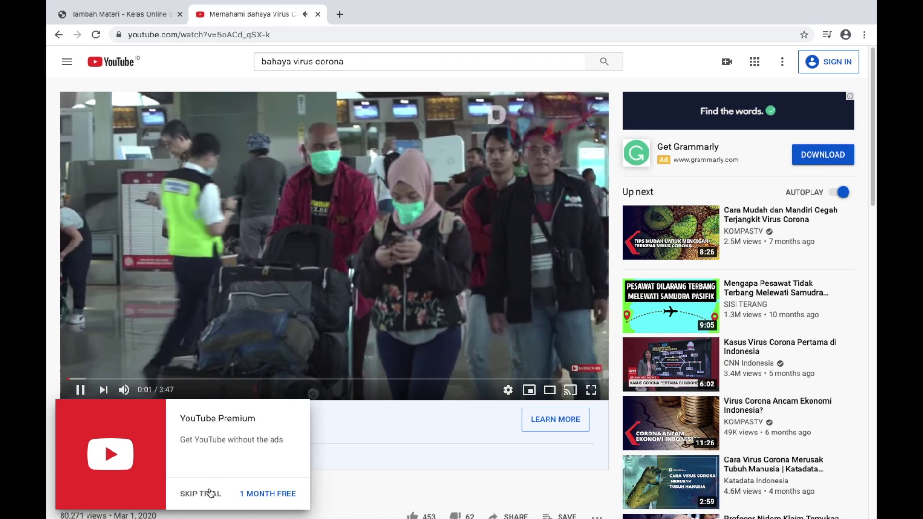
pyautogui.click(202, 493)
pyautogui.click(341, 350)
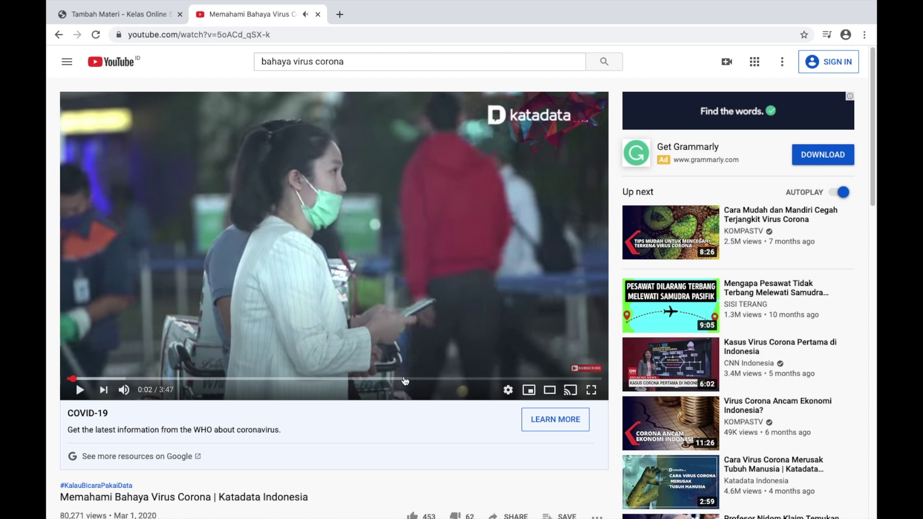
pyautogui.scroll(-4, 403, 376)
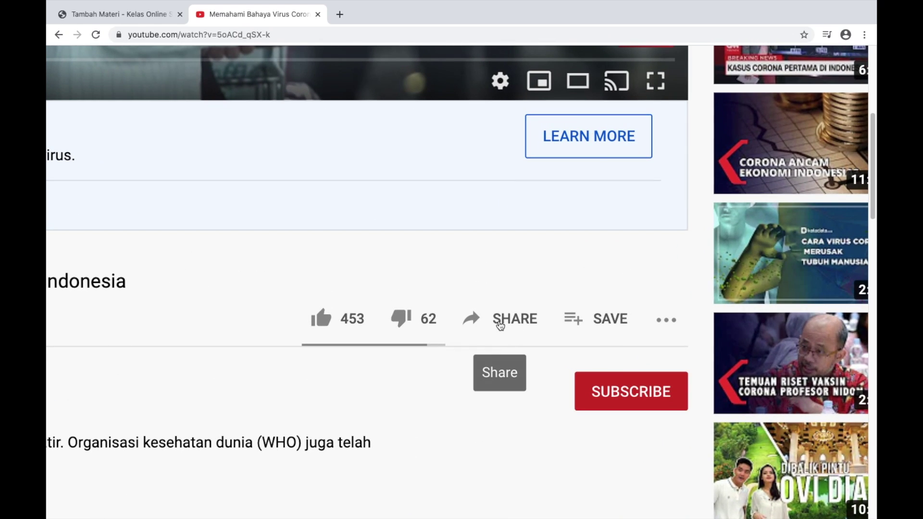
pyautogui.click(498, 324)
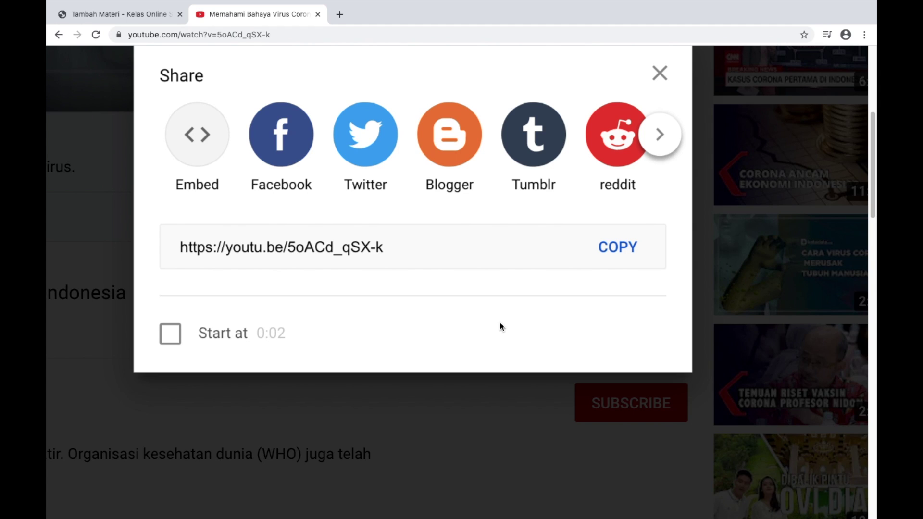
pyautogui.click(604, 252)
pyautogui.press('super+c')
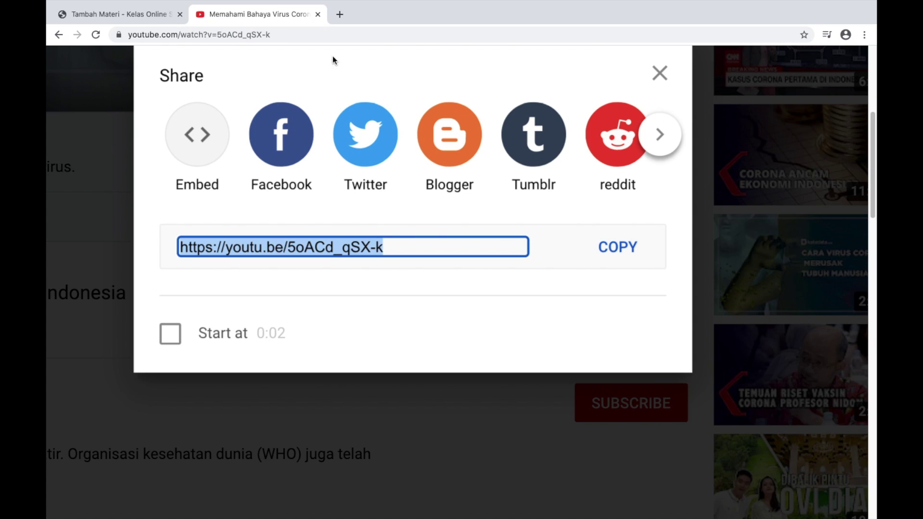
pyautogui.click(131, 16)
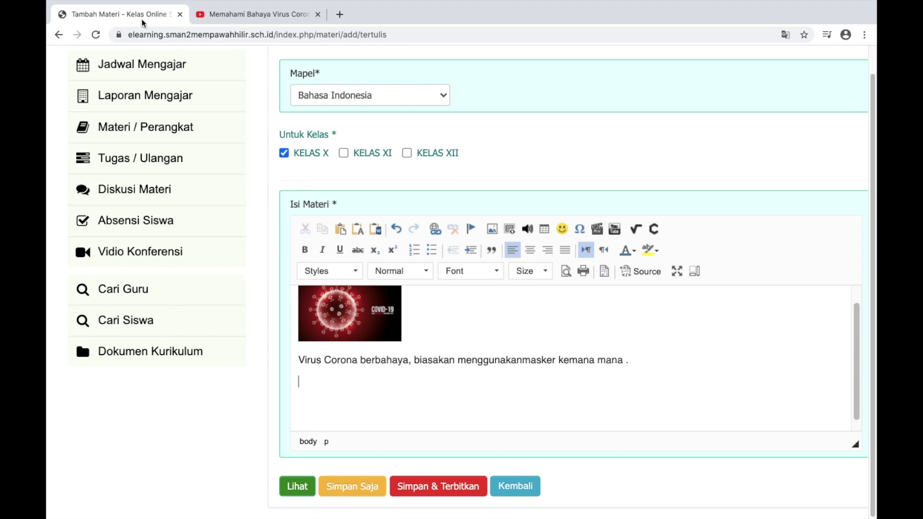
# Embed the copied Memahami Bahaya Virus Corona link below the sentence using the YouTube button
pyautogui.scroll(3, 577, 291)
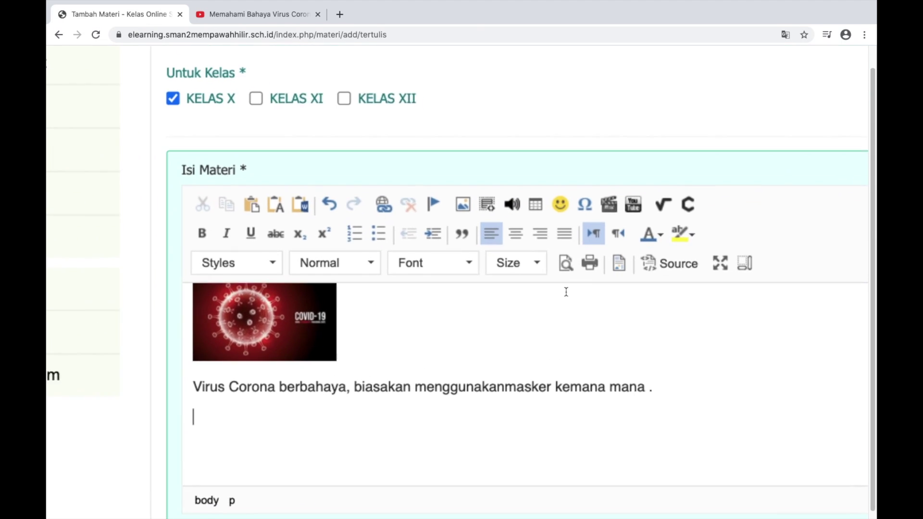
pyautogui.click(639, 197)
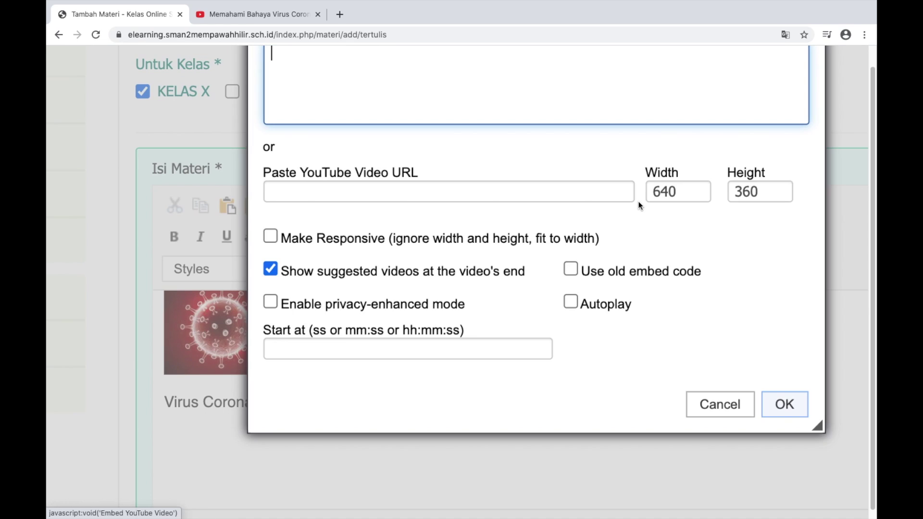
pyautogui.scroll(3, 638, 209)
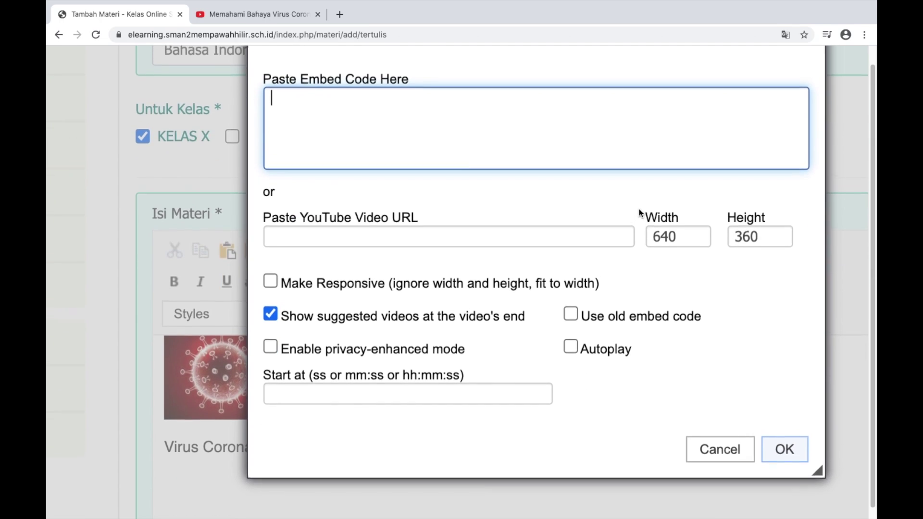
pyautogui.click(303, 284)
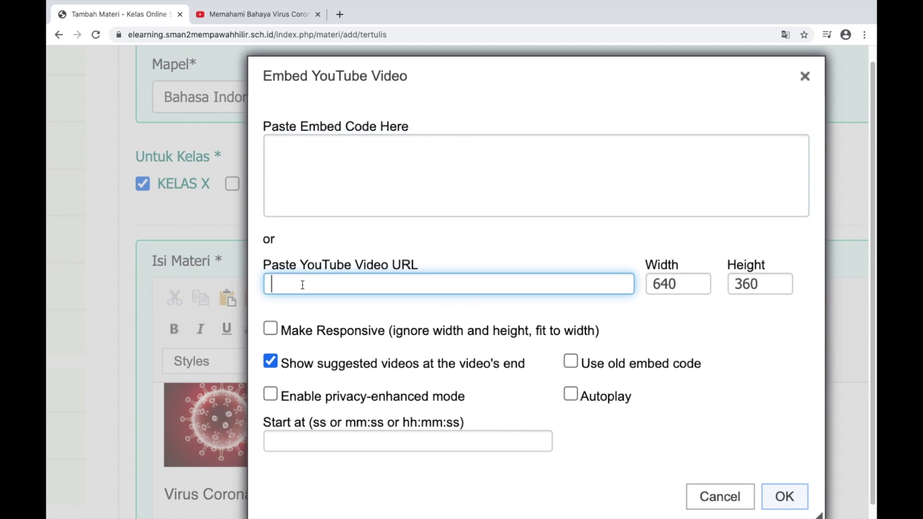
pyautogui.rightClick(350, 284)
pyautogui.click(379, 359)
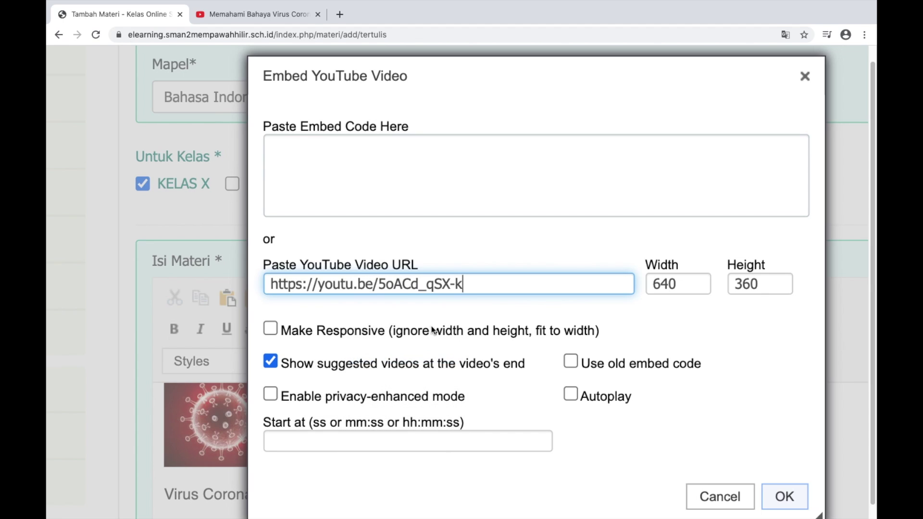
pyautogui.click(784, 498)
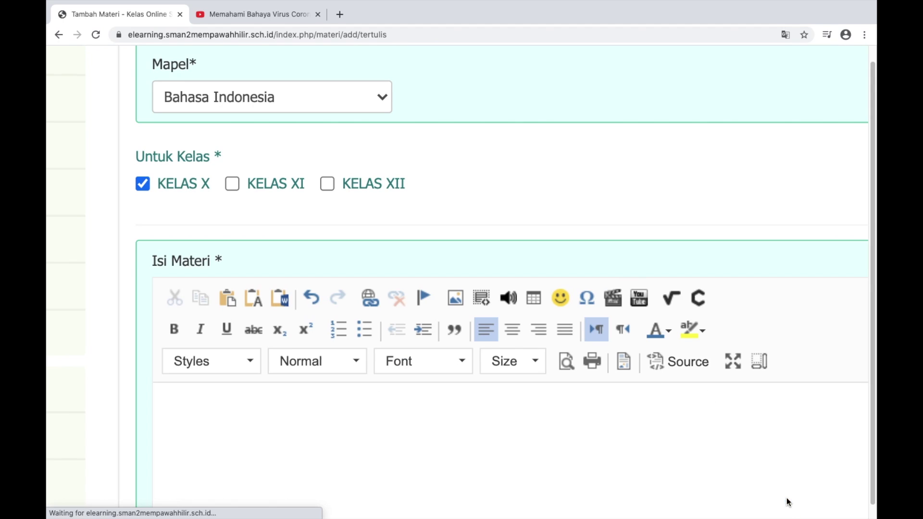
pyautogui.scroll(-5, 617, 237)
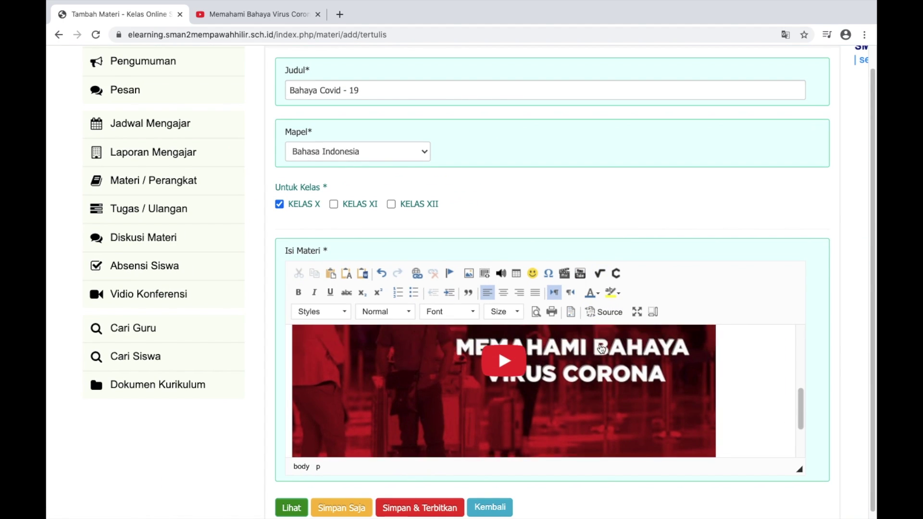
pyautogui.scroll(6, 601, 349)
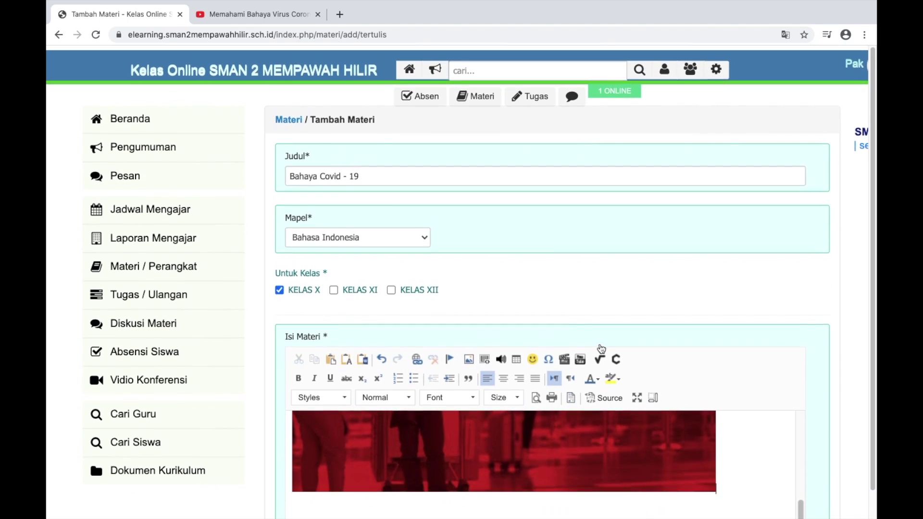
pyautogui.scroll(-3, 601, 348)
pyautogui.scroll(5, 674, 358)
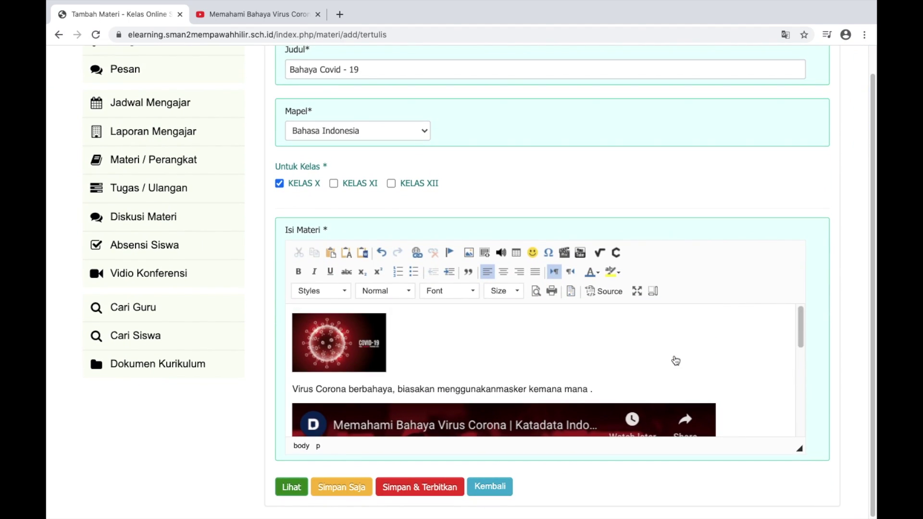
pyautogui.scroll(-5, 676, 360)
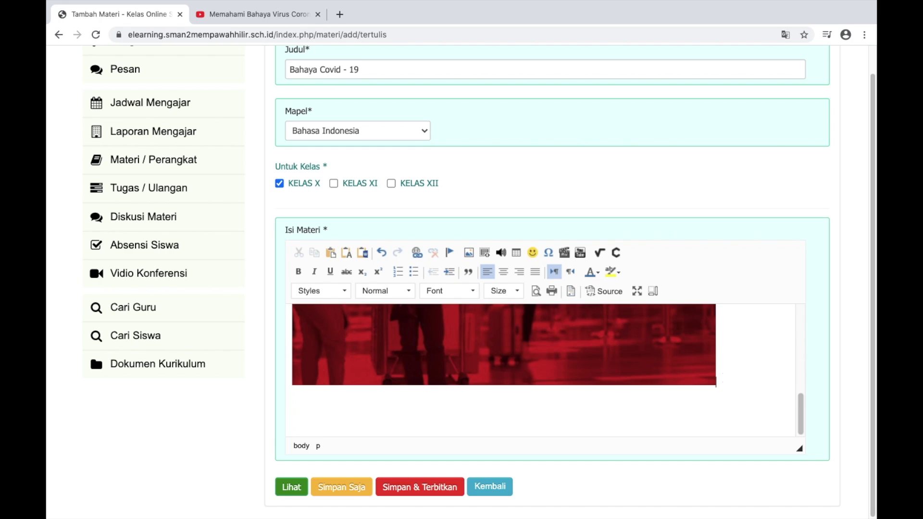
# Type 'Silahkan di saksikan vidio ini ya anak - anak' on a new line under the video
pyautogui.press('Return')
pyautogui.write('Silahkan di saksikan vidio')
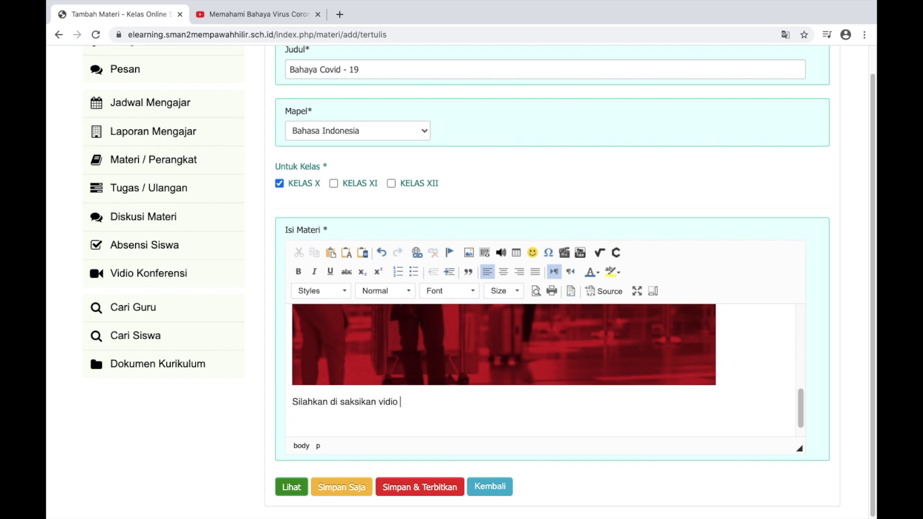
pyautogui.write(' ini ya anak - anak')
pyautogui.scroll(2, 506, 394)
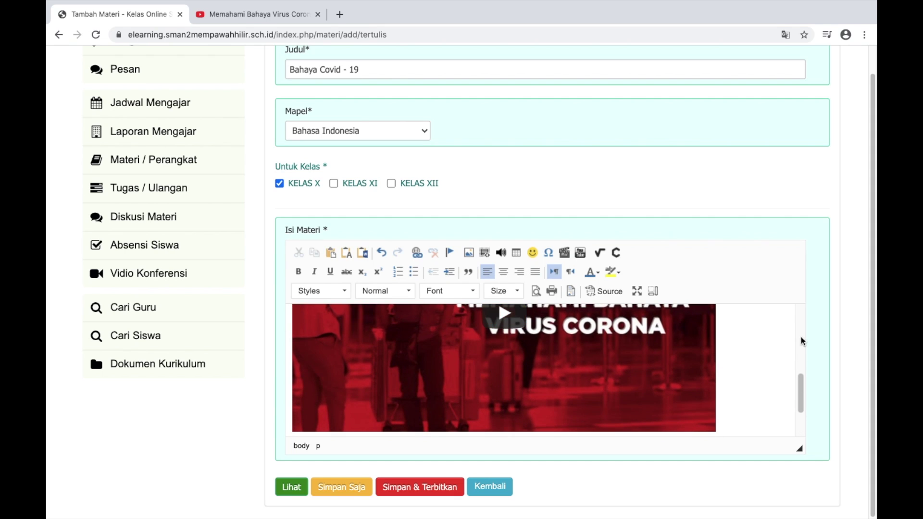
pyautogui.scroll(-2, 801, 342)
pyautogui.scroll(-1, 836, 372)
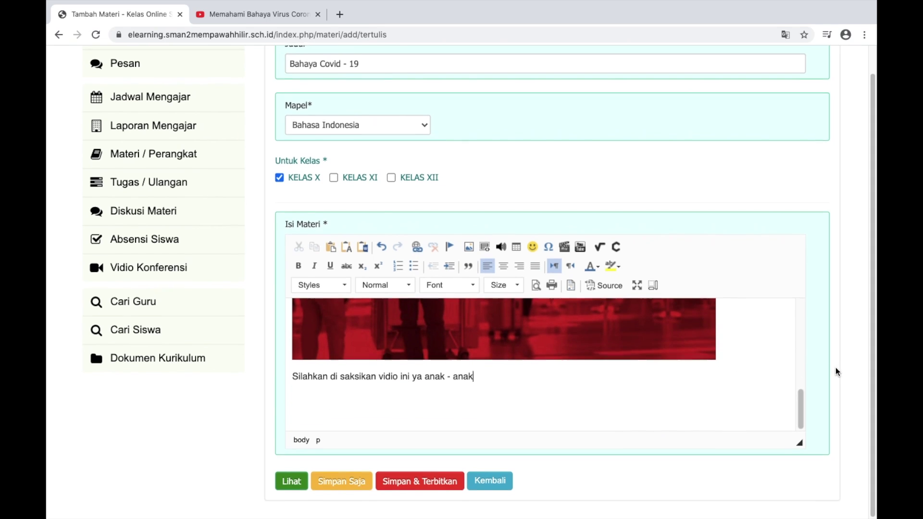
pyautogui.scroll(1, 836, 373)
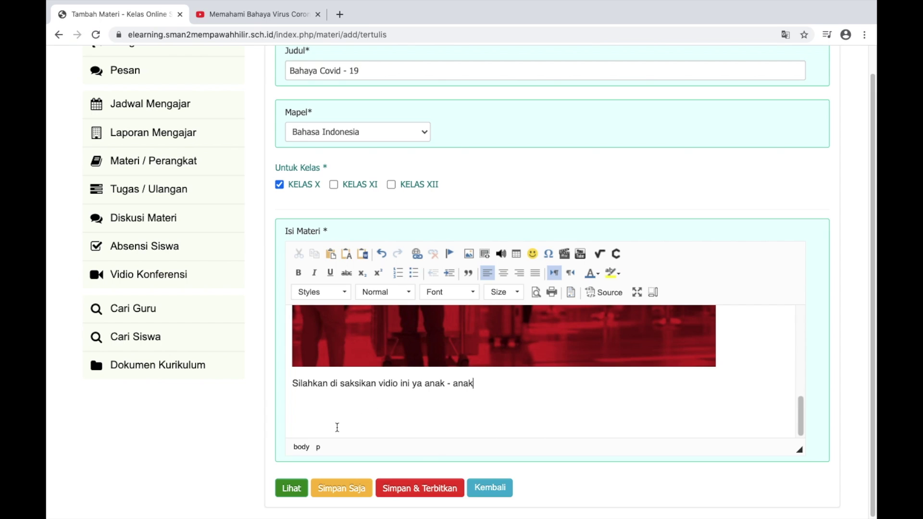
pyautogui.scroll(5, 353, 430)
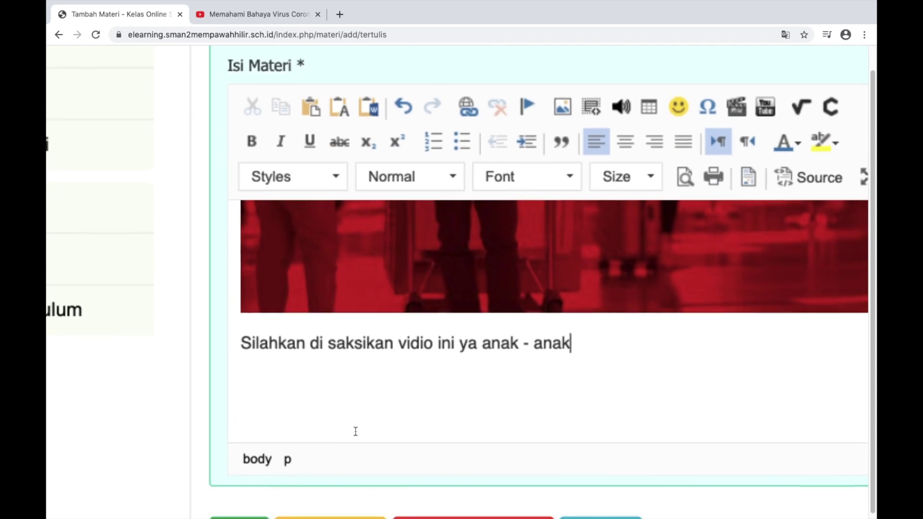
pyautogui.scroll(-2, 354, 433)
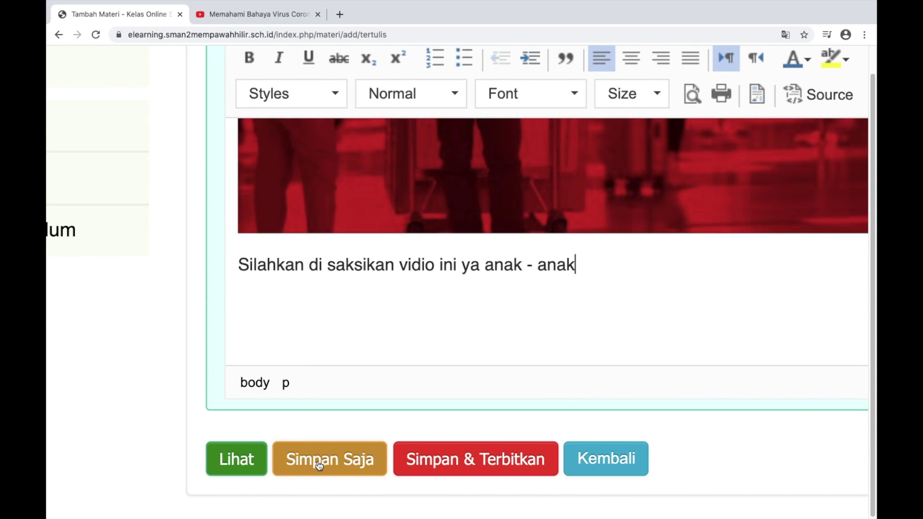
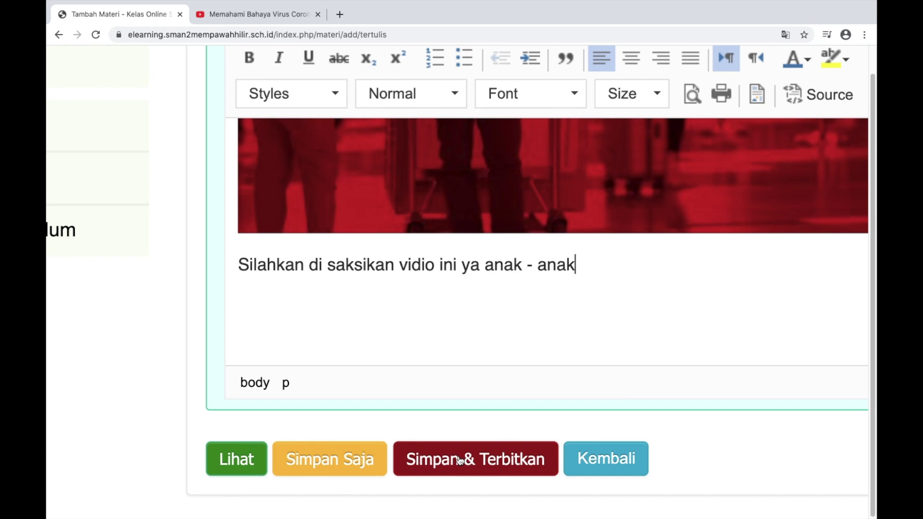
# Save and publish the Bahaya Covid - 19 lesson material
pyautogui.click(460, 460)
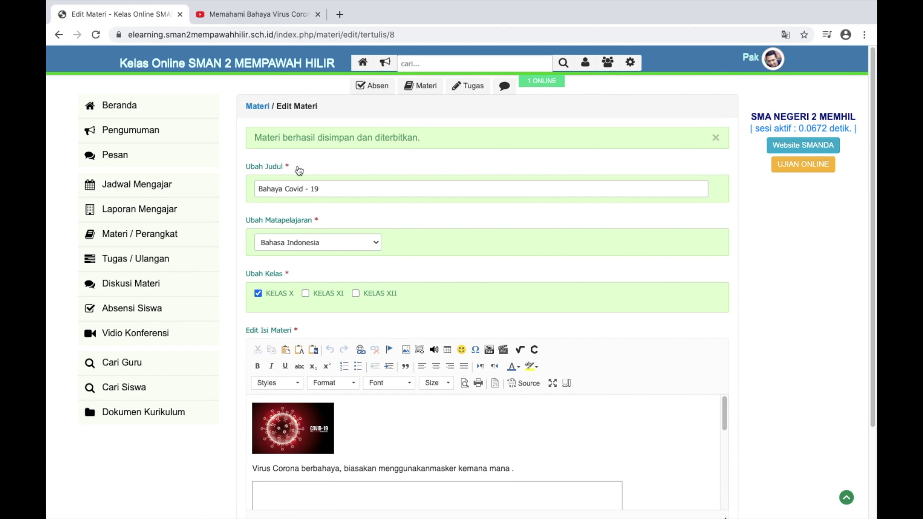
# Open the Materi / Perangkat list, where Bahaya Covid - 19 shows as published for KELAS X
pyautogui.scroll(5, 297, 166)
pyautogui.scroll(-5, 452, 182)
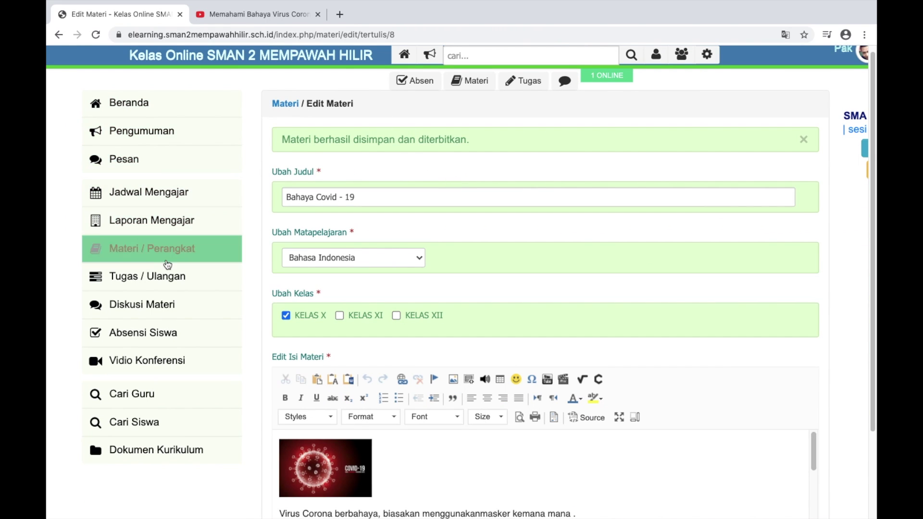
pyautogui.click(159, 244)
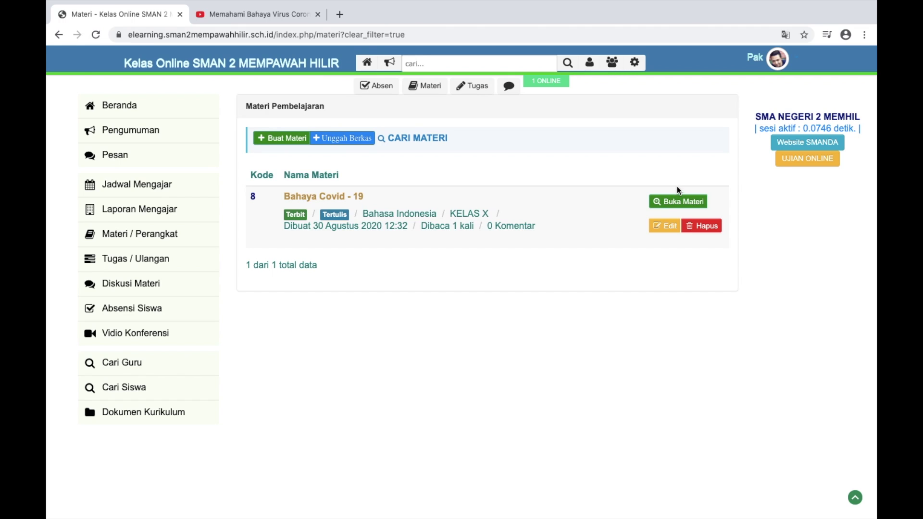
pyautogui.scroll(5, 661, 190)
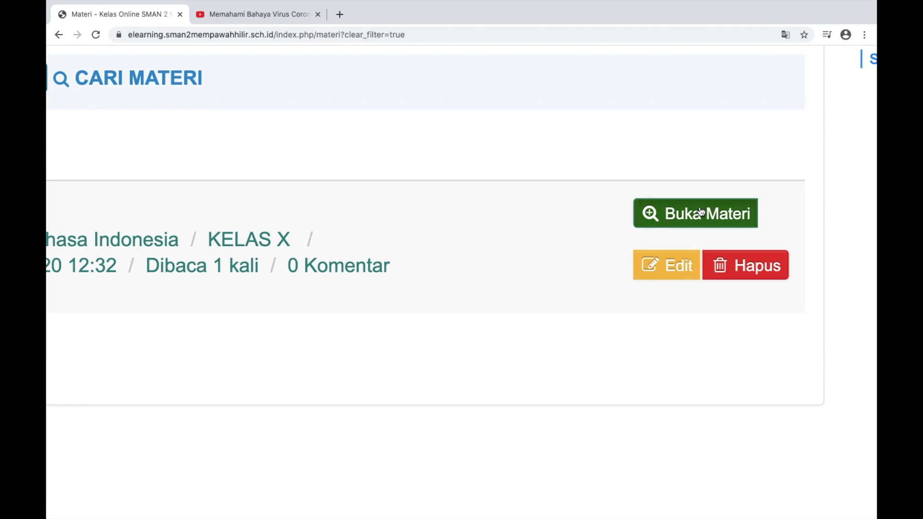
# Open the Bahaya Covid - 19 lesson page and look over its video
pyautogui.click(676, 212)
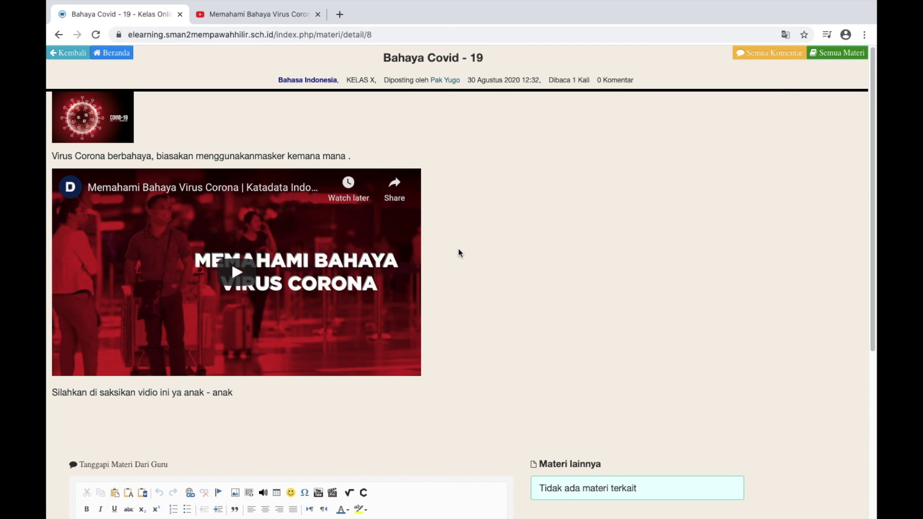
pyautogui.scroll(-5, 458, 250)
pyautogui.scroll(5, 457, 252)
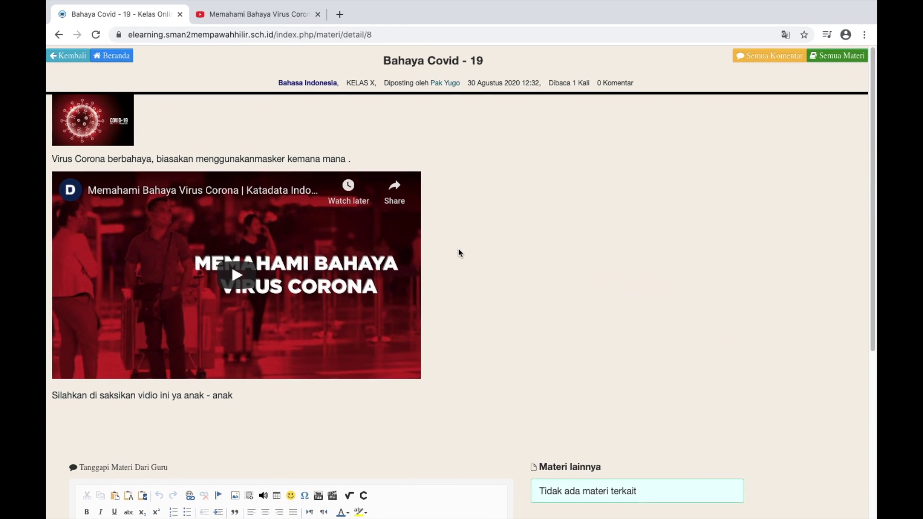
pyautogui.scroll(-8, 457, 249)
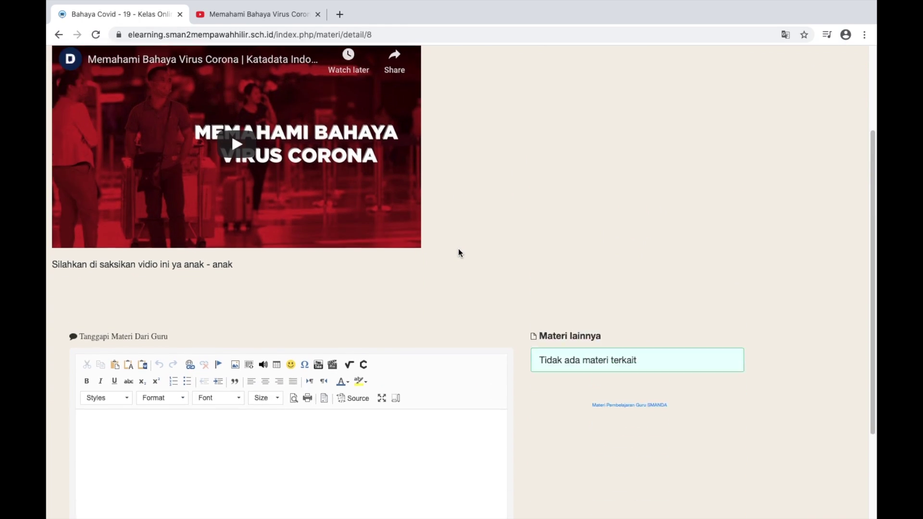
# Place the caret in the lesson's empty comment box, checking the page around it
pyautogui.click(204, 305)
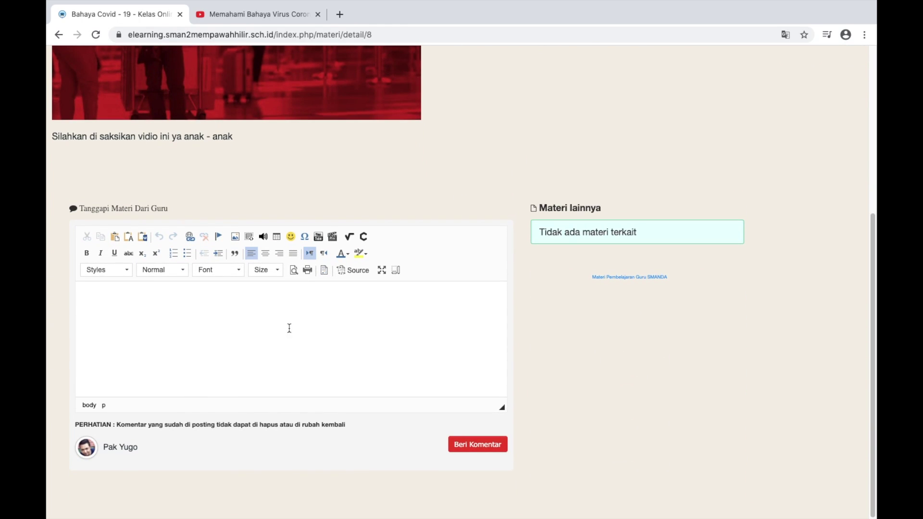
pyautogui.scroll(2, 359, 332)
pyautogui.scroll(-2, 359, 332)
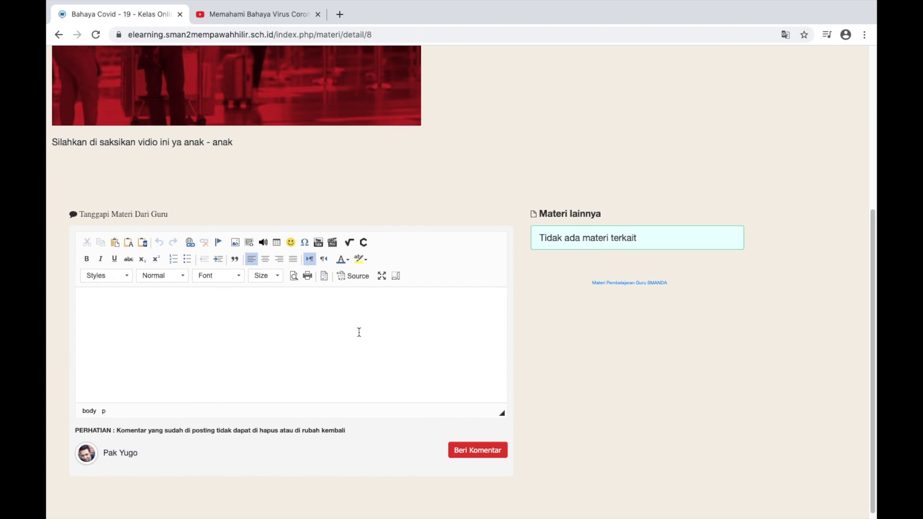
pyautogui.scroll(3, 359, 332)
pyautogui.scroll(-3, 359, 333)
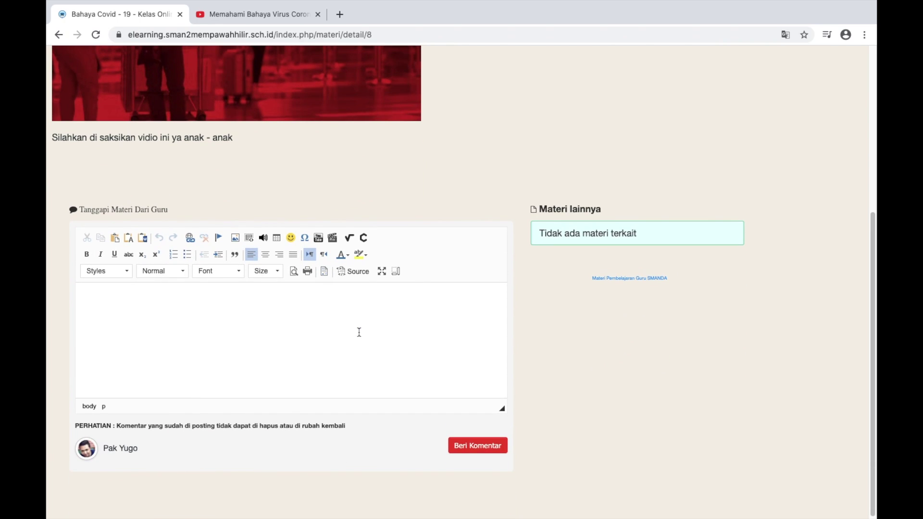
pyautogui.scroll(3, 359, 332)
pyautogui.scroll(-3, 359, 332)
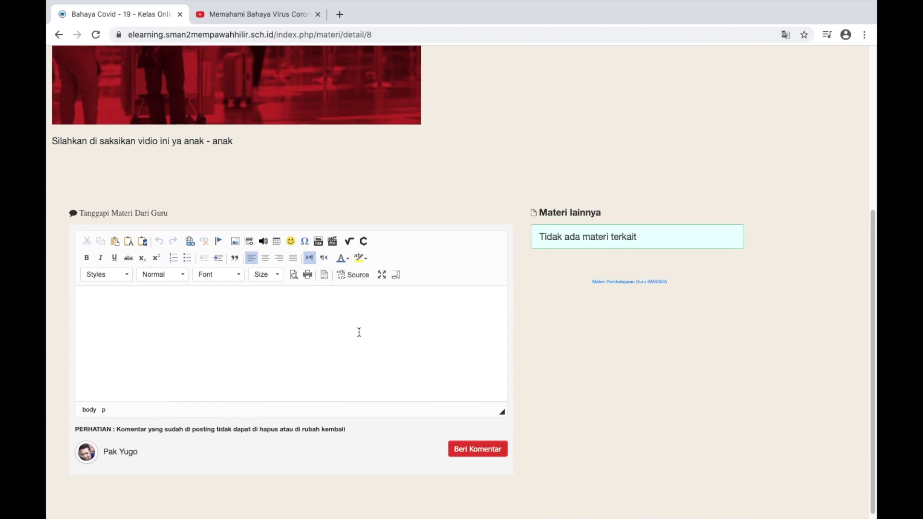
pyautogui.click(353, 332)
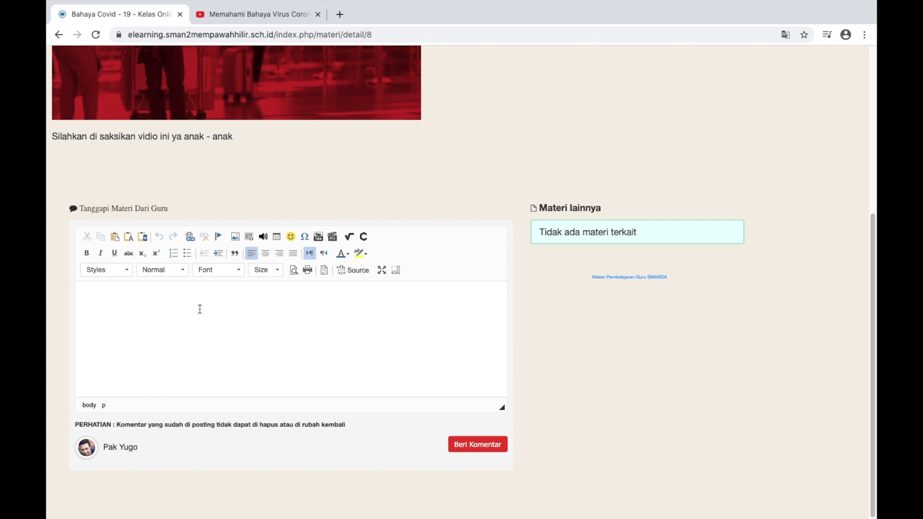
pyautogui.scroll(3, 200, 309)
pyautogui.scroll(-2, 200, 309)
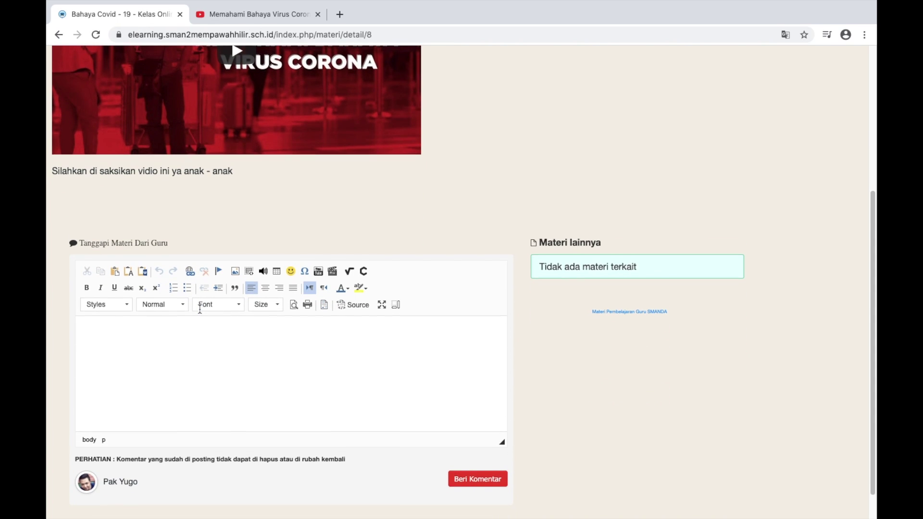
pyautogui.scroll(5, 200, 309)
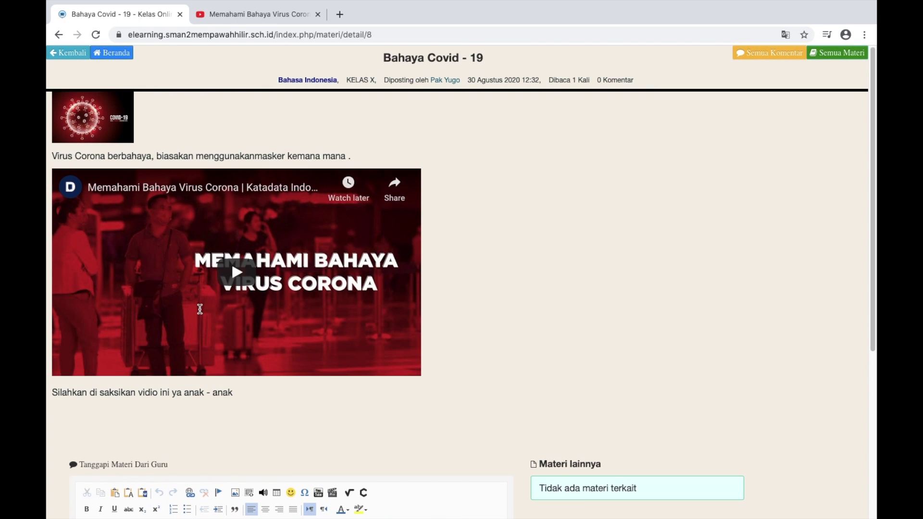
pyautogui.scroll(-6, 200, 309)
pyautogui.scroll(6, 200, 309)
# Go from Beranda to Tugas / Ulangan and start a new + PG multiple-choice task
pyautogui.click(112, 52)
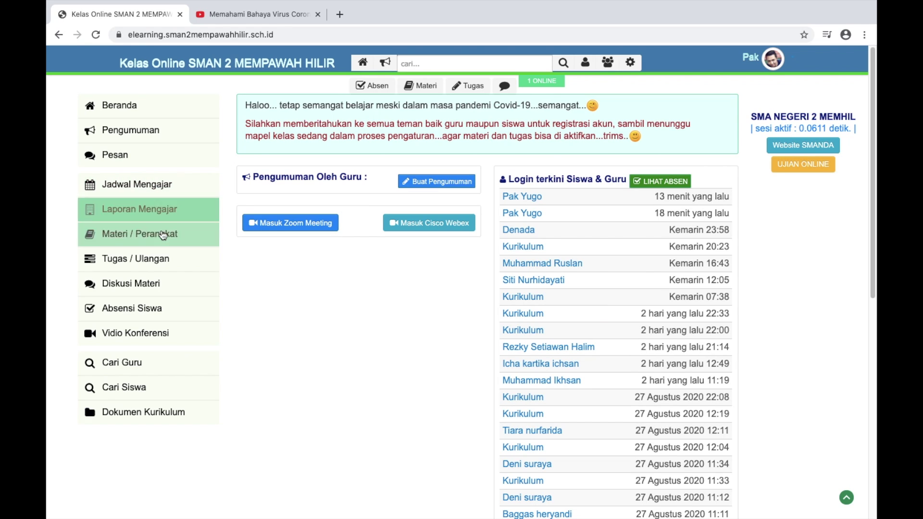
pyautogui.click(156, 262)
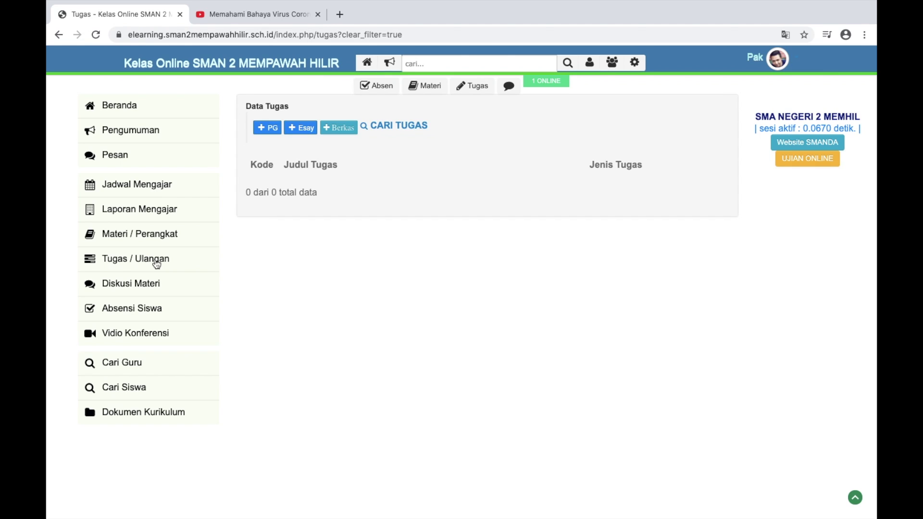
pyautogui.scroll(5, 294, 244)
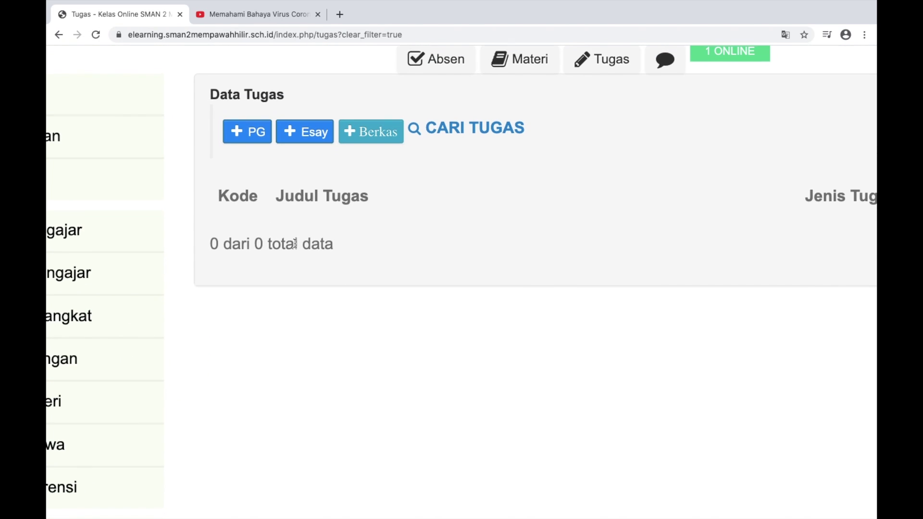
pyautogui.scroll(2, 294, 243)
pyautogui.scroll(1, 295, 244)
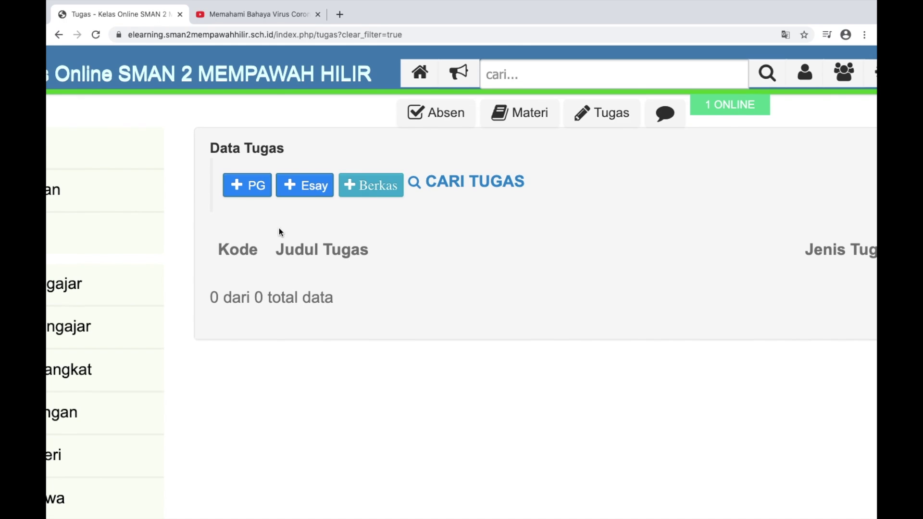
pyautogui.click(245, 188)
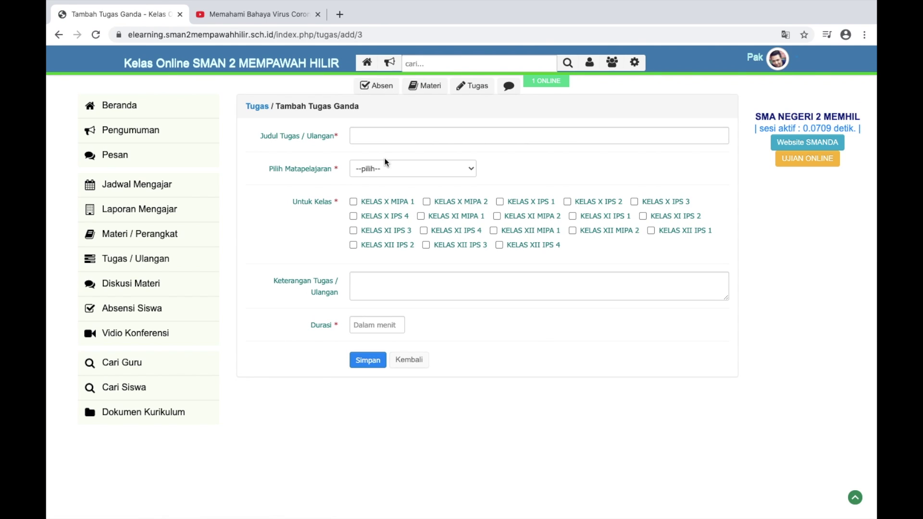
# Title the task 'Tugas Bahasa Indonesia', subject Bahasa Indonesia, assigned to KELAS X MIPA 1
pyautogui.click(398, 141)
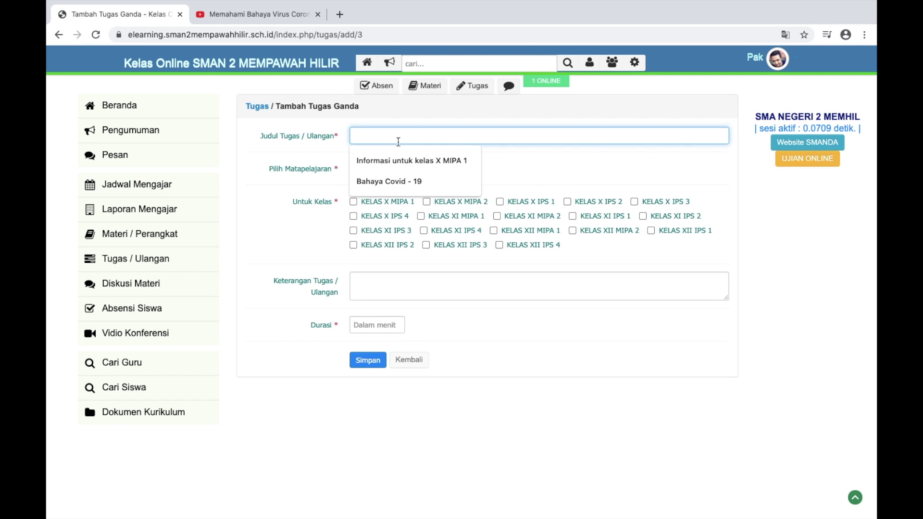
pyautogui.scroll(5, 398, 141)
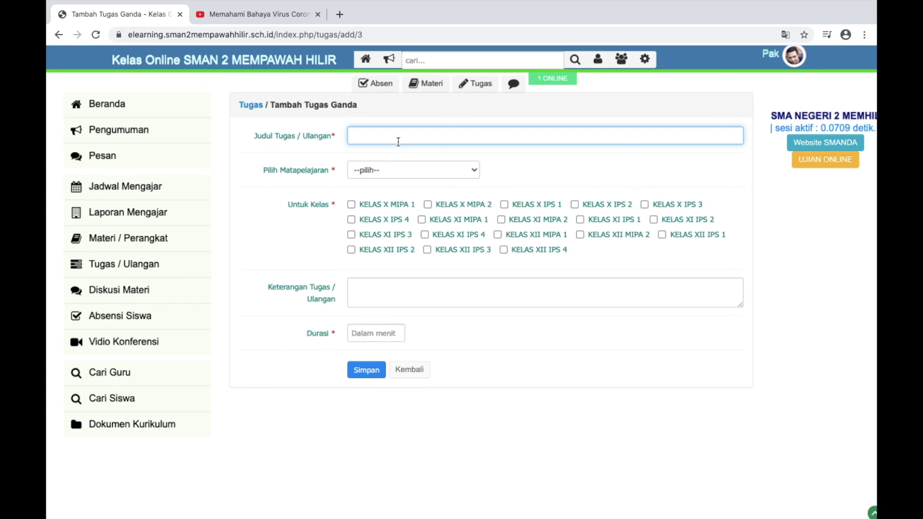
pyautogui.write('Tugas ')
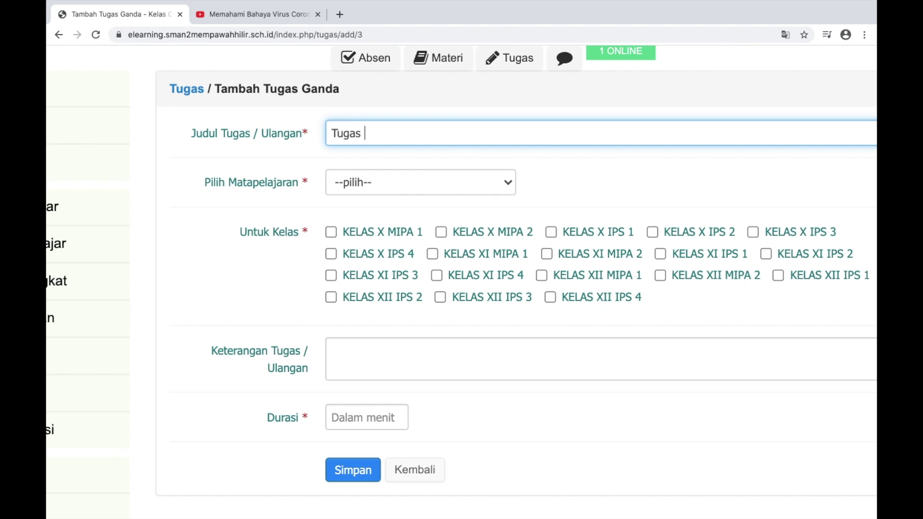
pyautogui.write('Bahasa Indonesia')
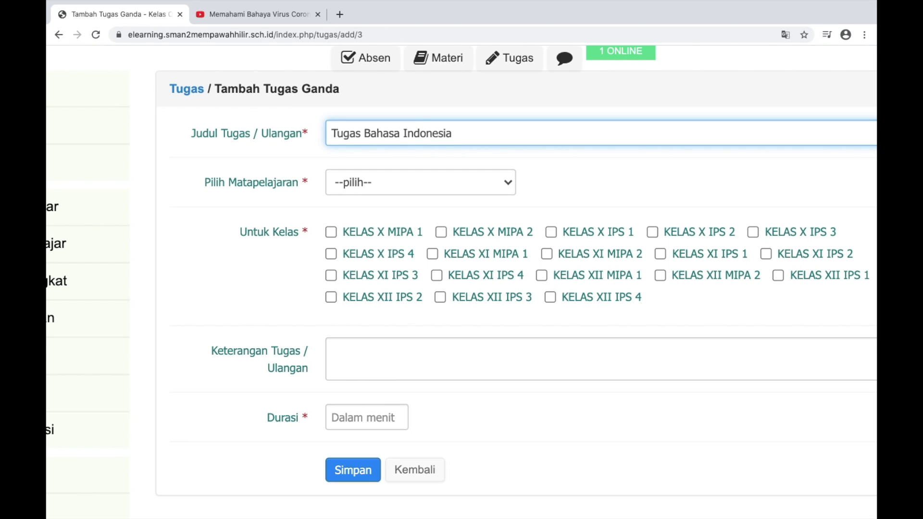
pyautogui.click(503, 183)
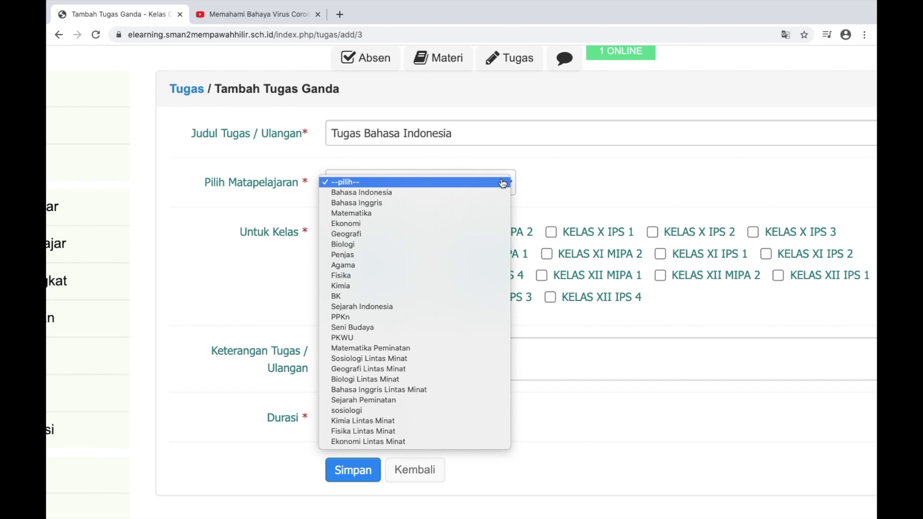
pyautogui.click(475, 193)
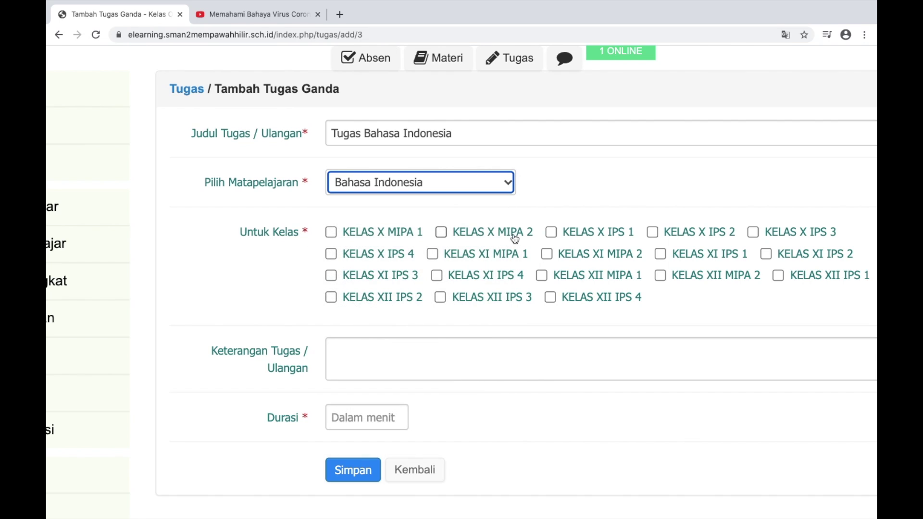
pyautogui.scroll(-3, 456, 284)
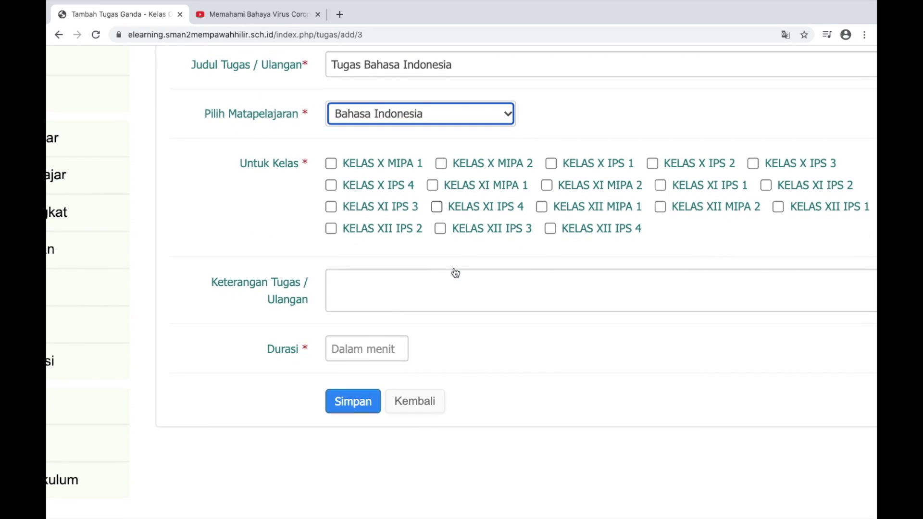
pyautogui.scroll(2, 455, 273)
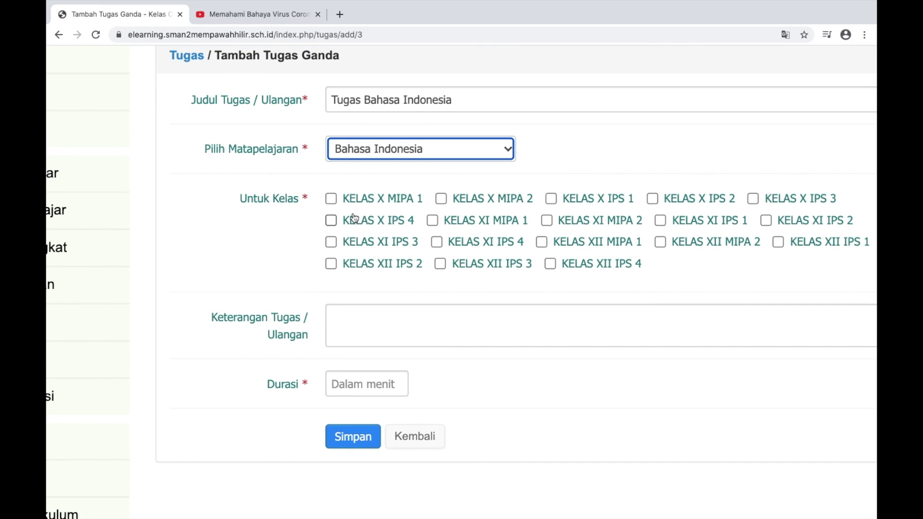
pyautogui.click(331, 198)
pyautogui.hotkey('ctrl', '0')
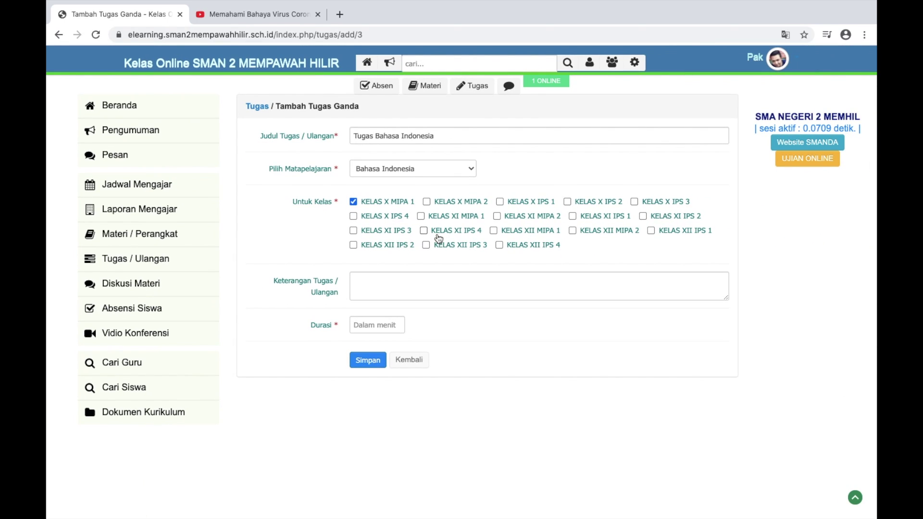
# Enter the description 'Tugas Literasi tentang Covid-19'
pyautogui.click(374, 289)
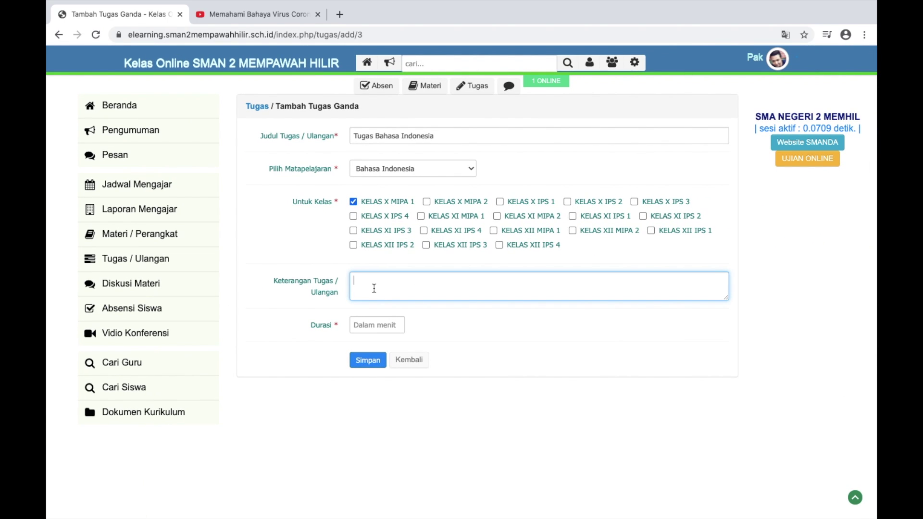
pyautogui.write('Tugas Liter')
pyautogui.scroll(5, 374, 288)
pyautogui.write('a')
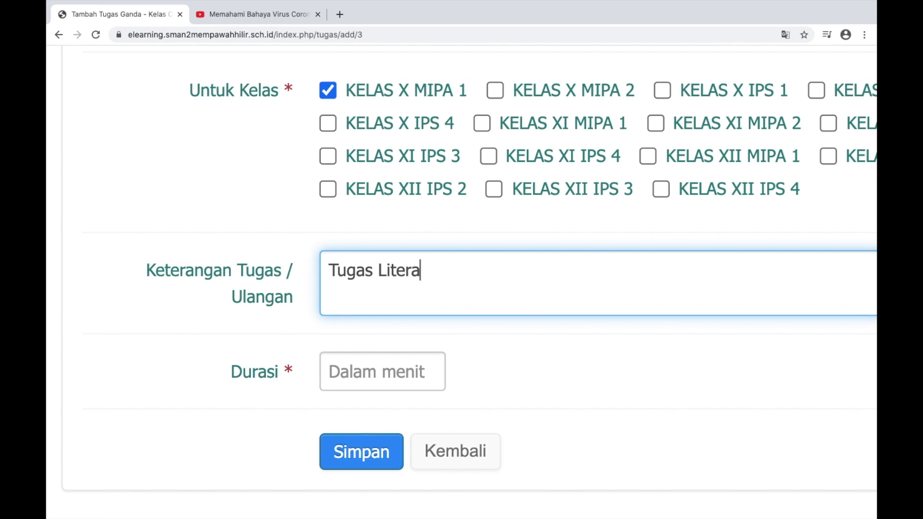
pyautogui.write('si tentang')
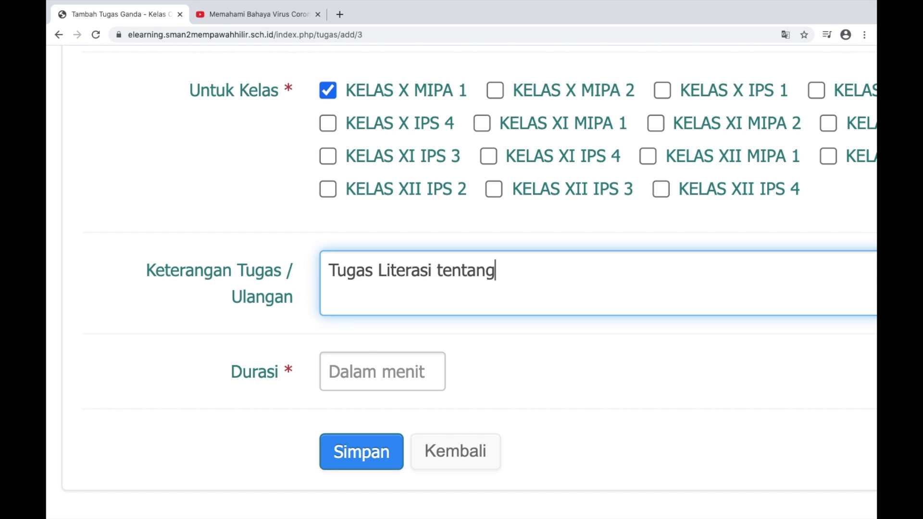
pyautogui.write(' Covid')
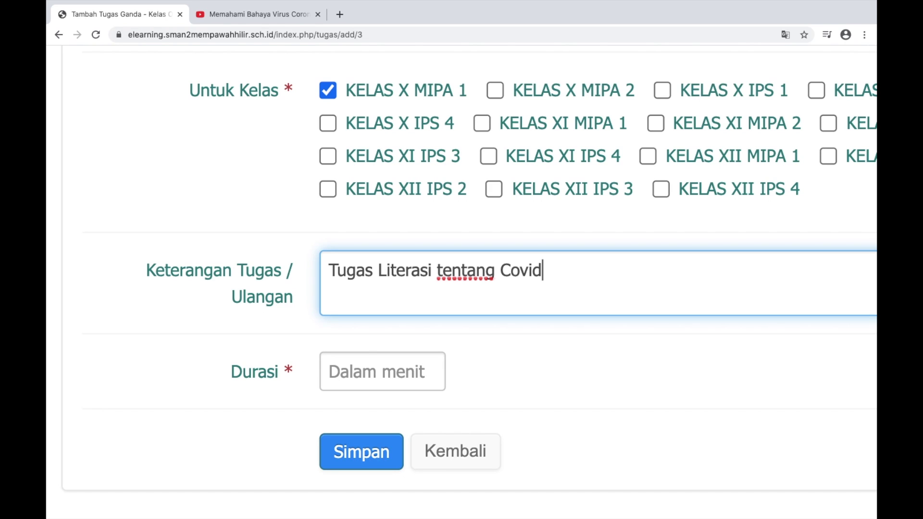
pyautogui.write('-19')
pyautogui.scroll(-2, 373, 288)
pyautogui.scroll(-3, 369, 294)
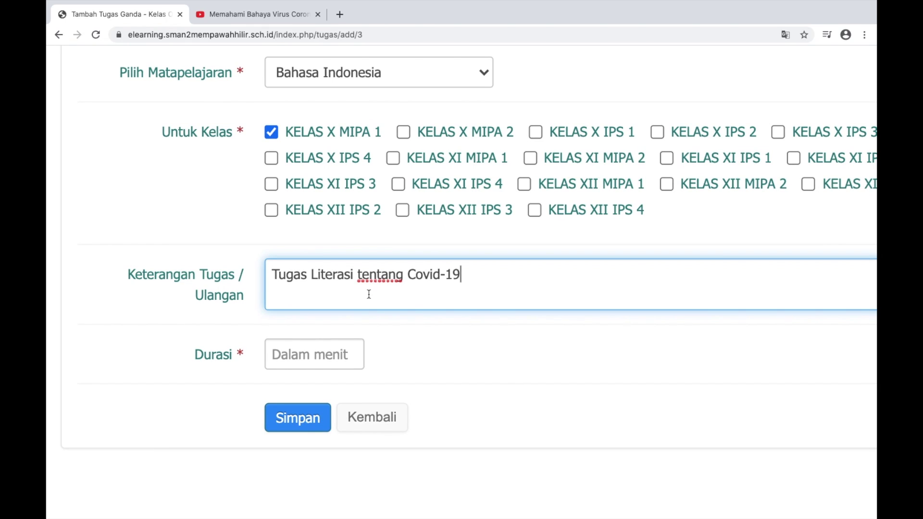
pyautogui.scroll(-1, 369, 294)
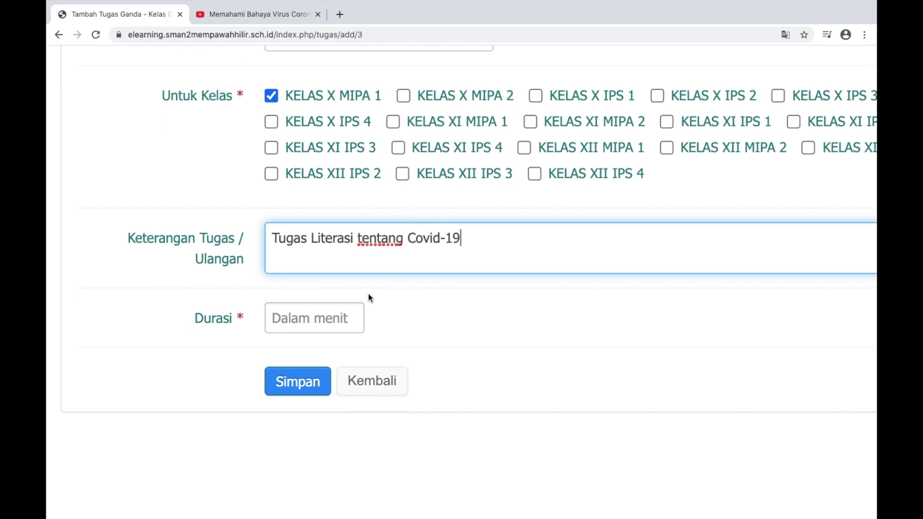
pyautogui.scroll(-2, 370, 298)
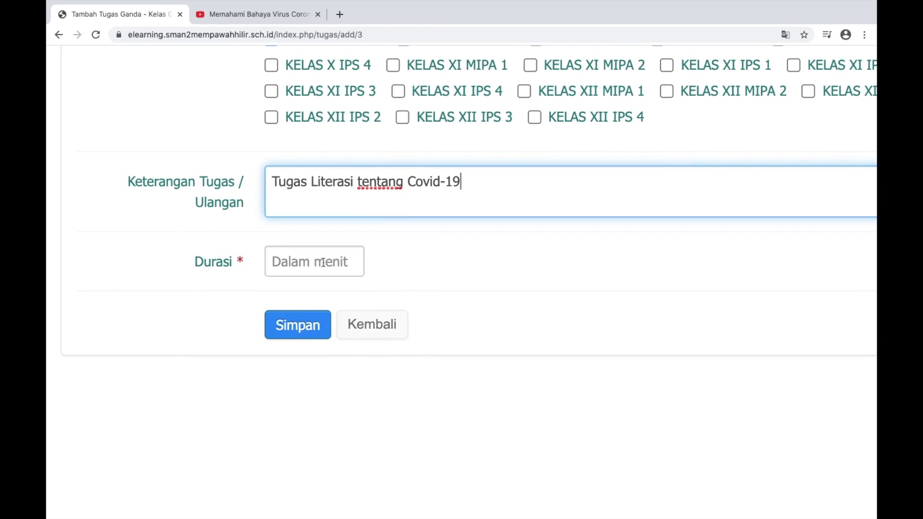
pyautogui.scroll(3, 323, 261)
# Set the duration to 30 minutes and save the task
pyautogui.click(323, 262)
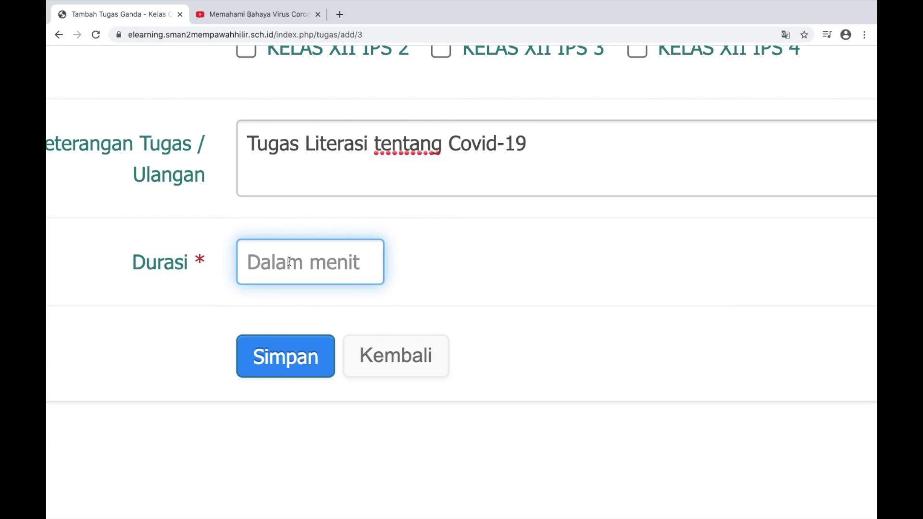
pyautogui.write('60')
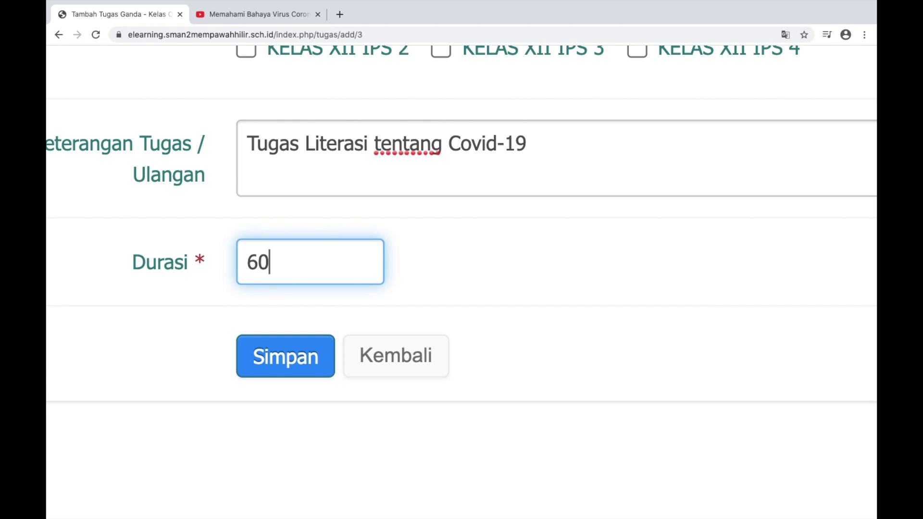
pyautogui.press('BackSpace')
pyautogui.press('BackSpace')
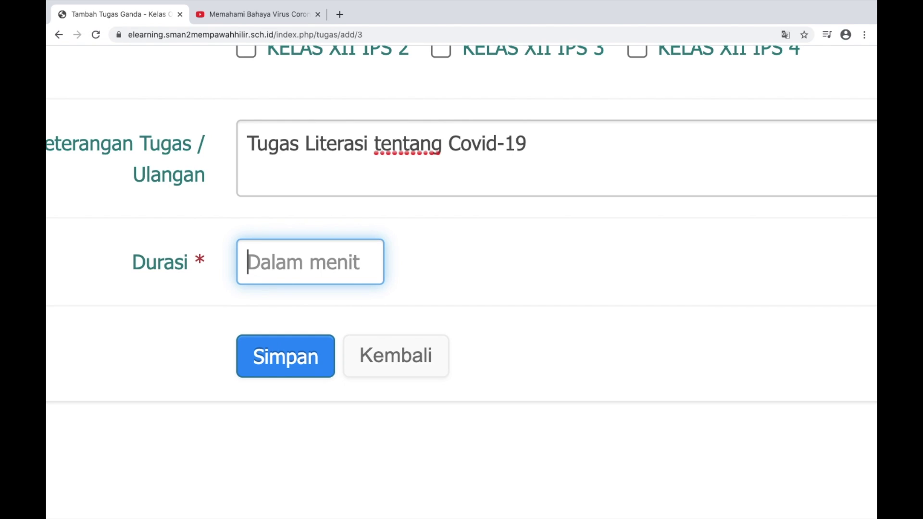
pyautogui.write('3')
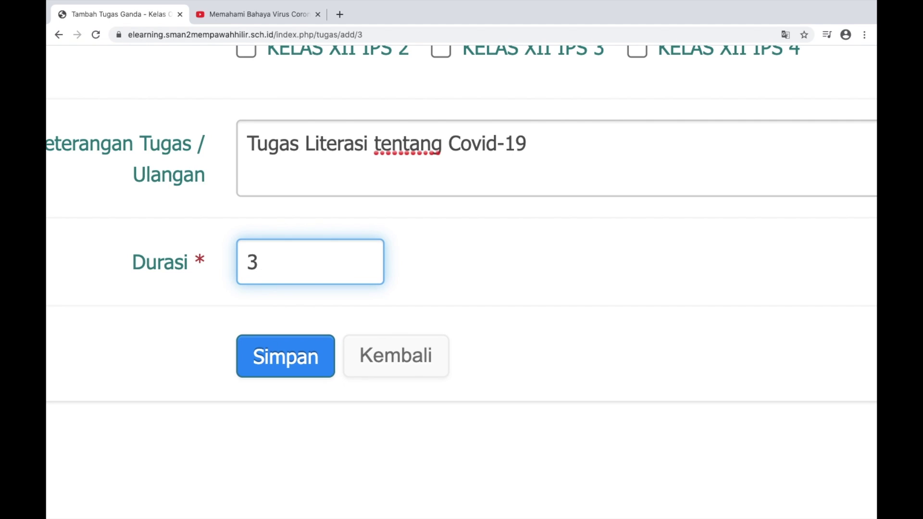
pyautogui.write('0')
pyautogui.press('super+0')
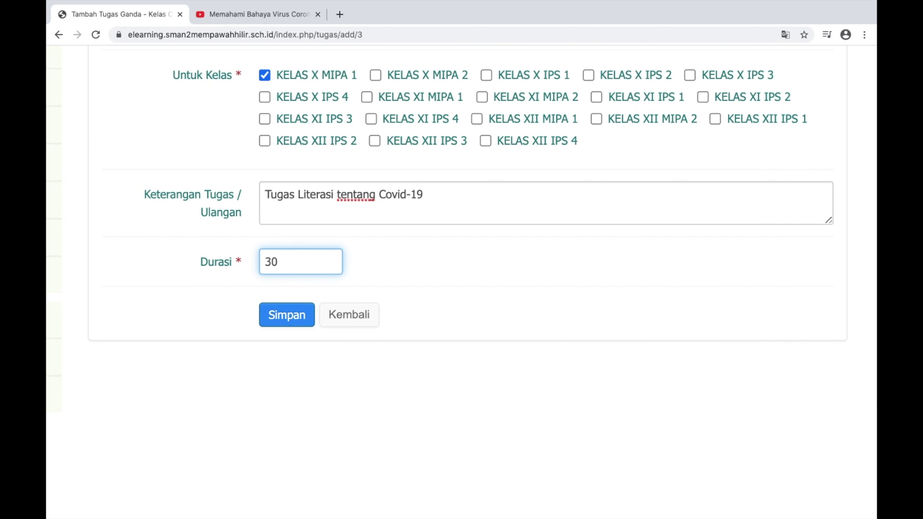
pyautogui.press('super+minus')
pyautogui.press('super+minus')
pyautogui.click(290, 336)
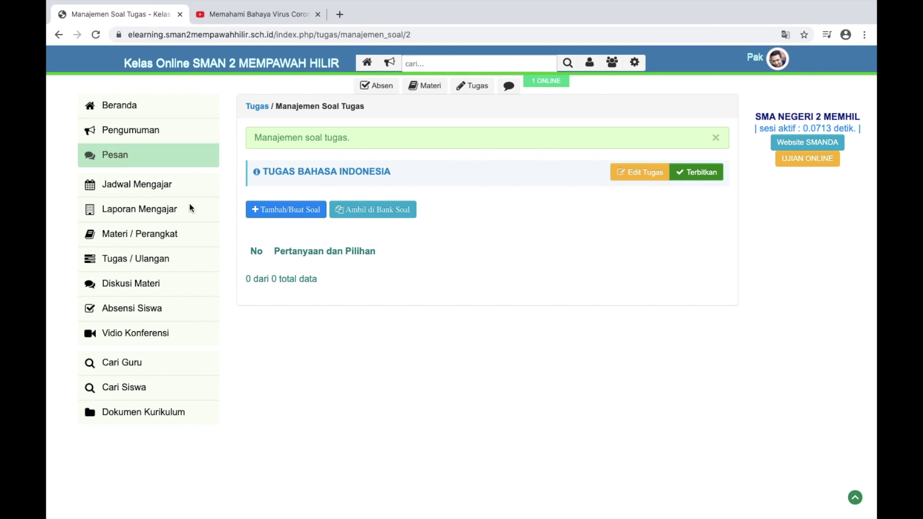
# Open the empty Pertanyaan ke 1 editor from the Manajemen Soal Tugas page
pyautogui.press('super+plus')
pyautogui.press('super+plus')
pyautogui.press('super+minus')
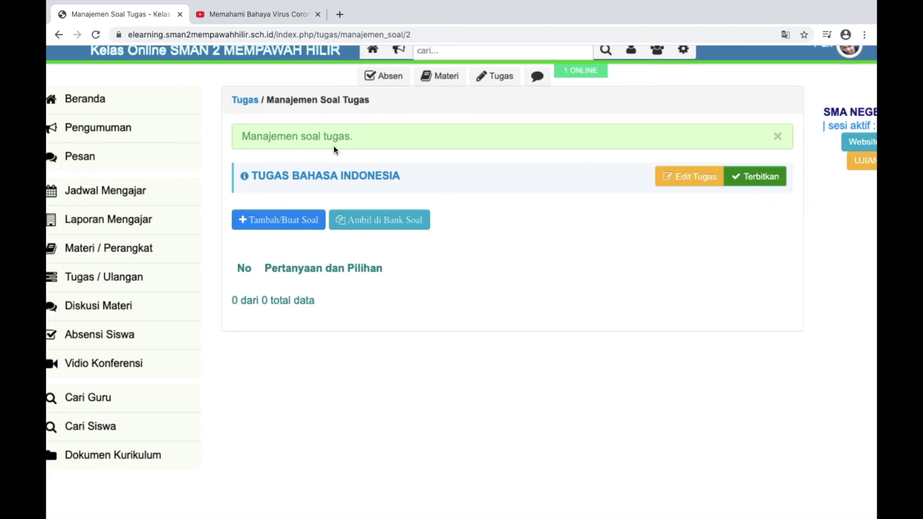
pyautogui.press('super+minus')
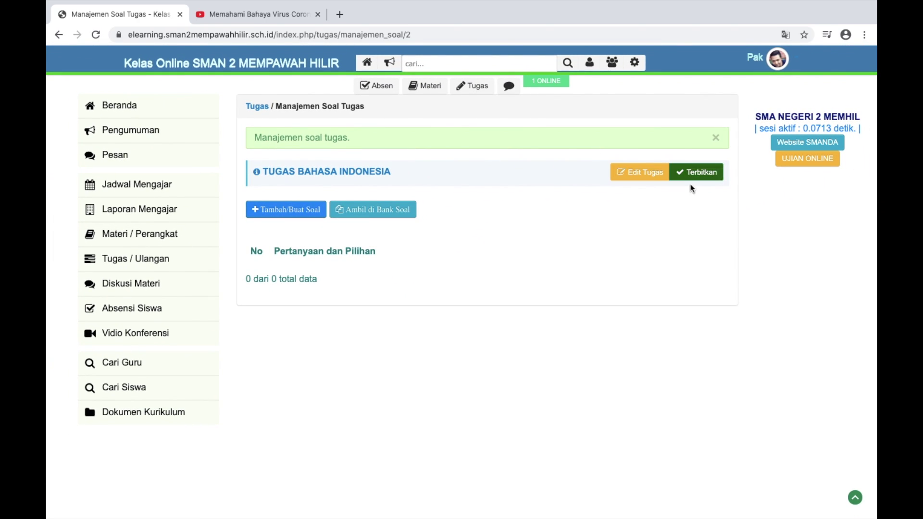
pyautogui.scroll(5, 698, 189)
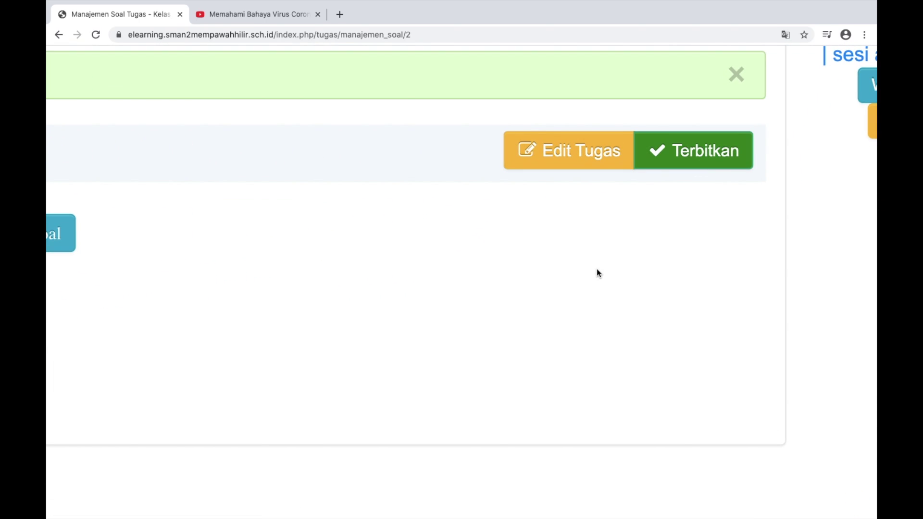
pyautogui.hscroll(-10, 649, 295)
pyautogui.scroll(-2, 650, 296)
pyautogui.hscroll(-3, 650, 297)
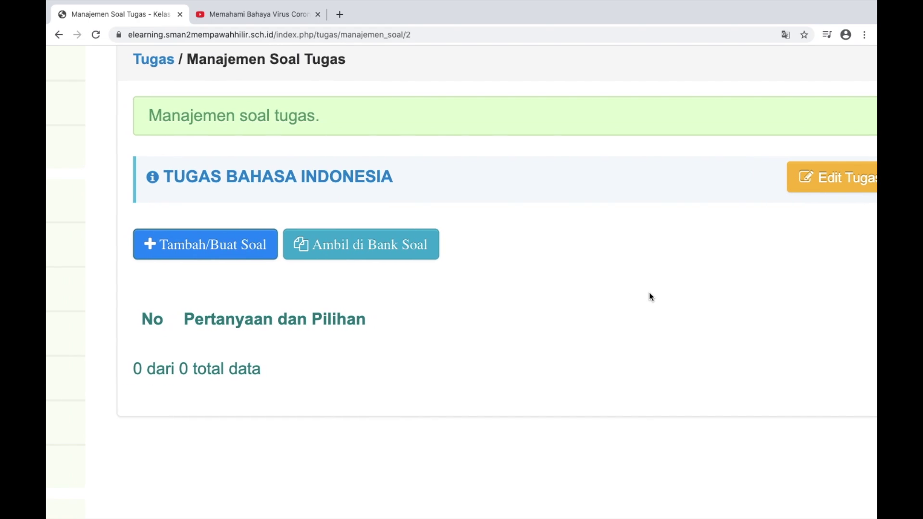
pyautogui.scroll(-4, 651, 297)
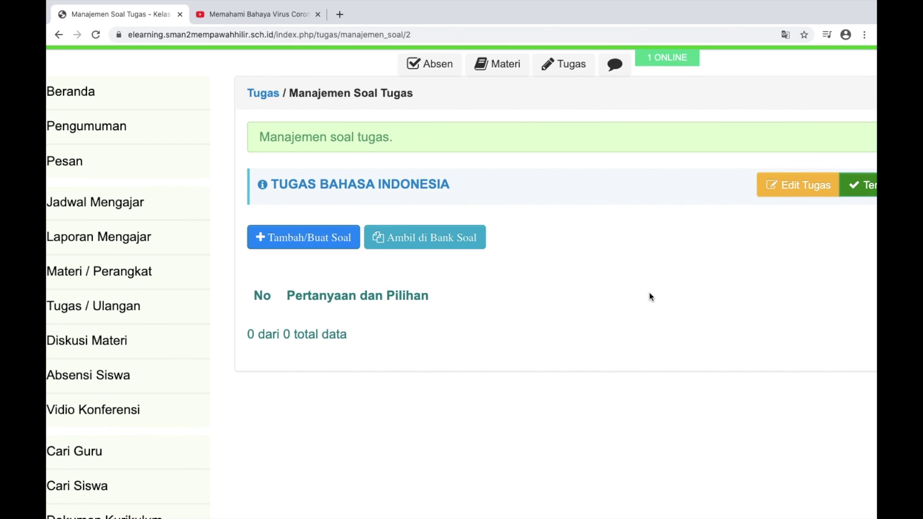
pyautogui.click(317, 242)
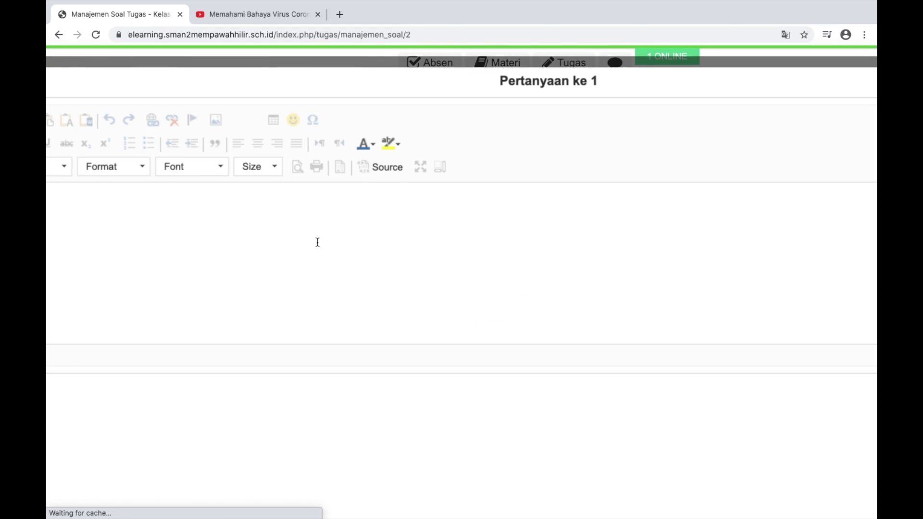
# Replace the draft 'Gambar Virus apakah ini' with 'Apakah nama virus yang terlihat pada gambar ....'
pyautogui.scroll(-4, 317, 242)
pyautogui.click(169, 179)
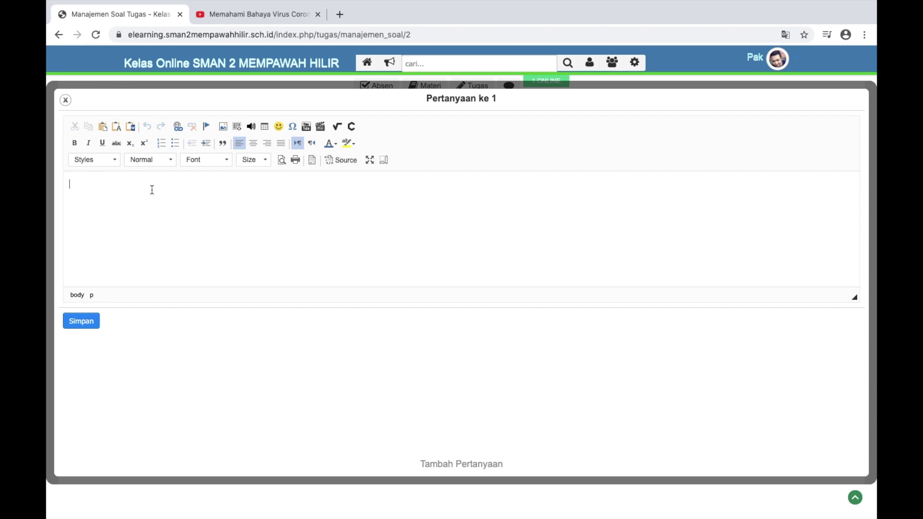
pyautogui.write('Gambarn')
pyautogui.press('BackSpace')
pyautogui.write('Virus apaka')
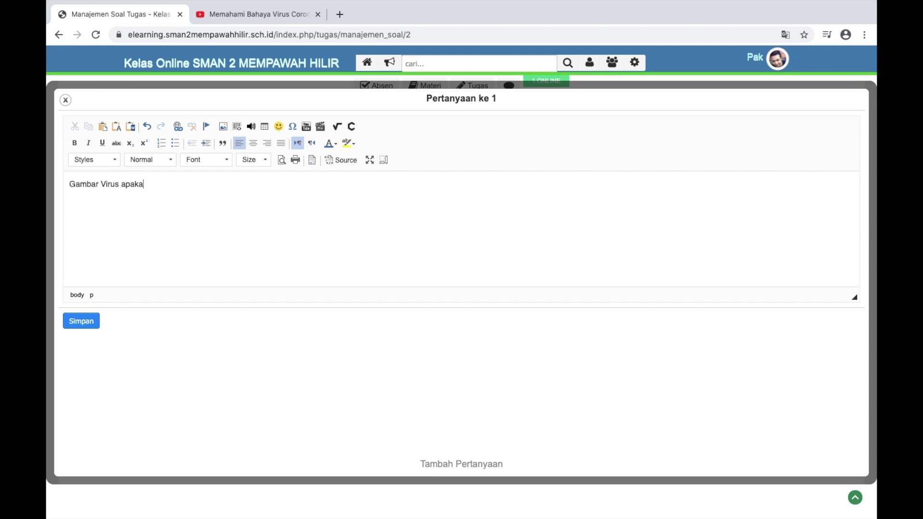
pyautogui.write('h ini')
pyautogui.tripleClick(165, 188)
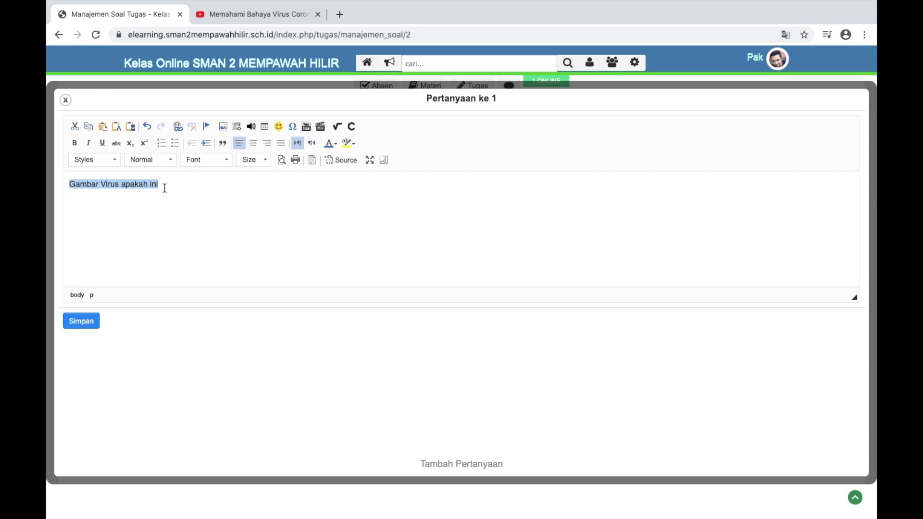
pyautogui.write('Apakah nama ')
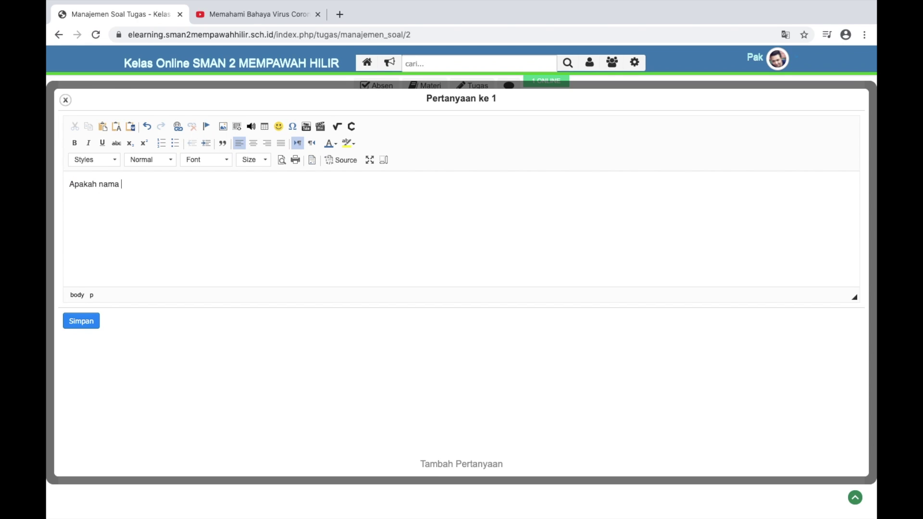
pyautogui.write('virus yang terlihat pada ')
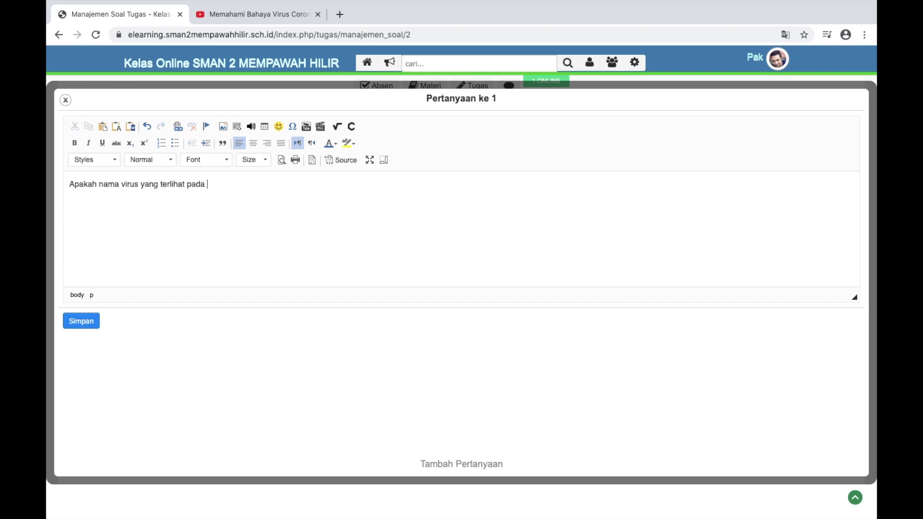
pyautogui.write('gambar ....')
# Search Google Images for 'covid' in a new browser tab
pyautogui.click(340, 15)
pyautogui.click(406, 220)
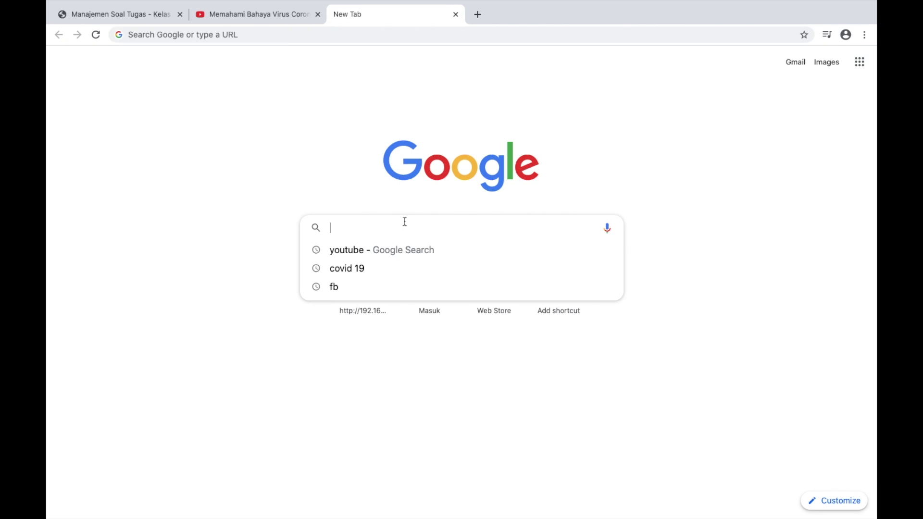
pyautogui.write('covid')
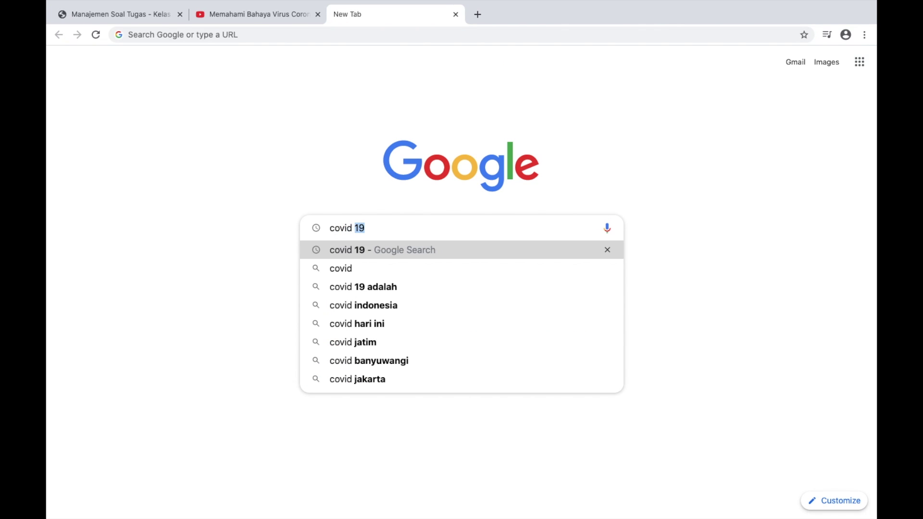
pyautogui.press('Return')
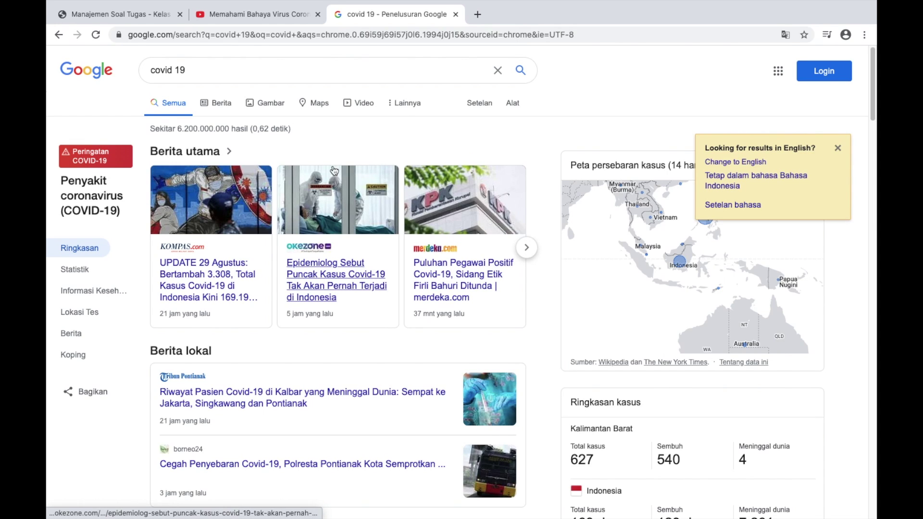
pyautogui.click(266, 102)
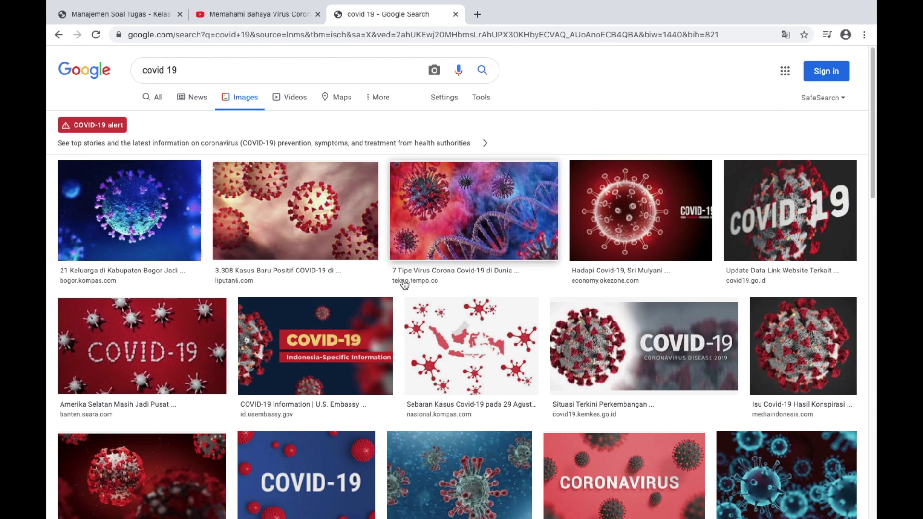
# Save the second coronavirus image as download.jpeg and close the search tab
pyautogui.rightClick(318, 202)
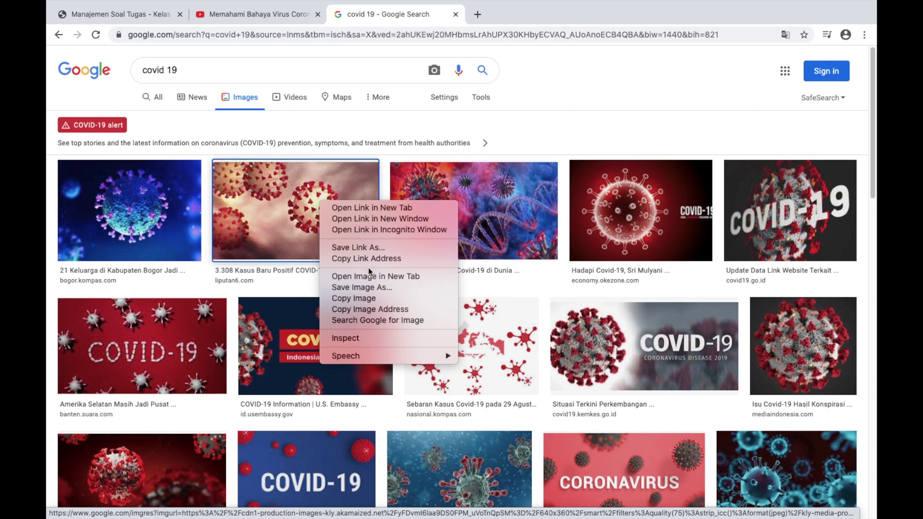
pyautogui.click(366, 291)
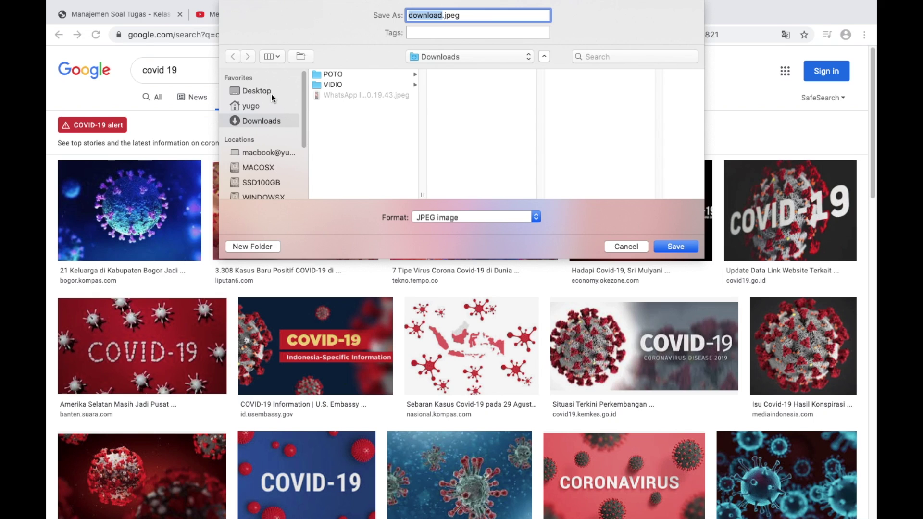
pyautogui.click(676, 246)
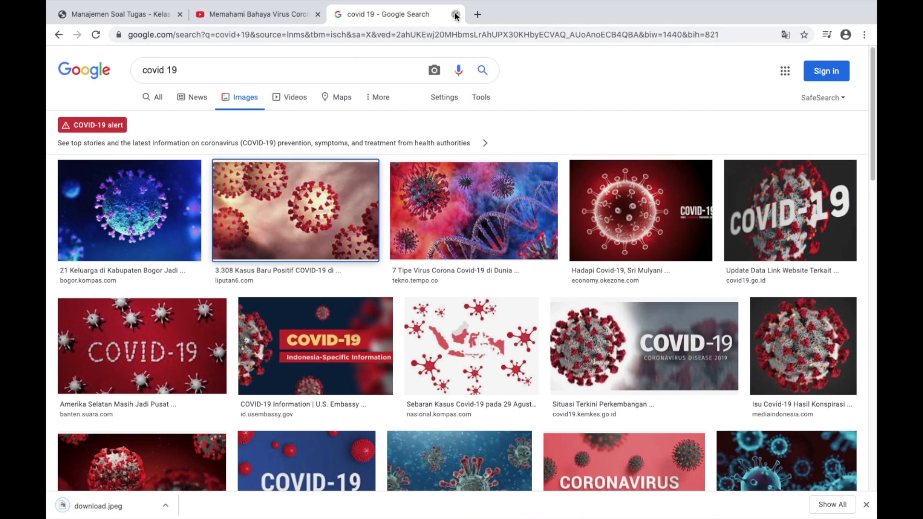
pyautogui.click(456, 14)
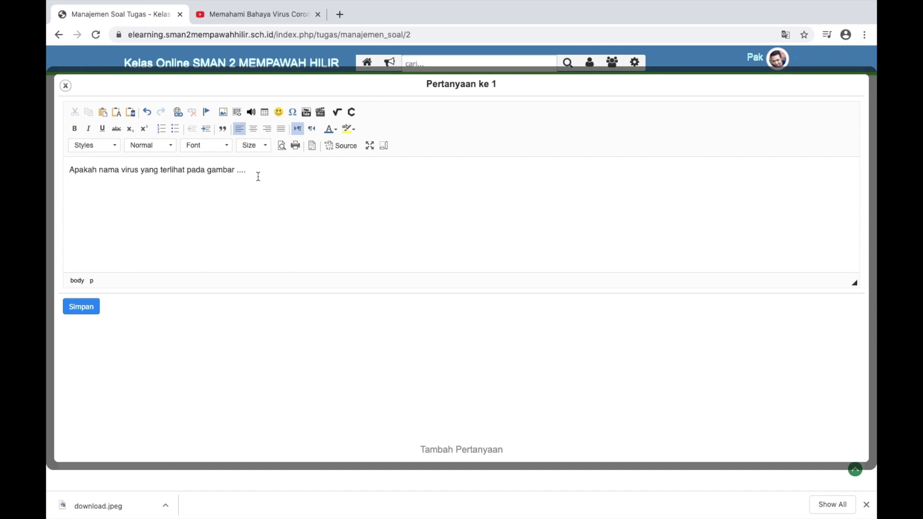
# Add a new line under question 1 and open the image dialog's server file browser
pyautogui.click(257, 176)
pyautogui.press('Return')
pyautogui.click(223, 112)
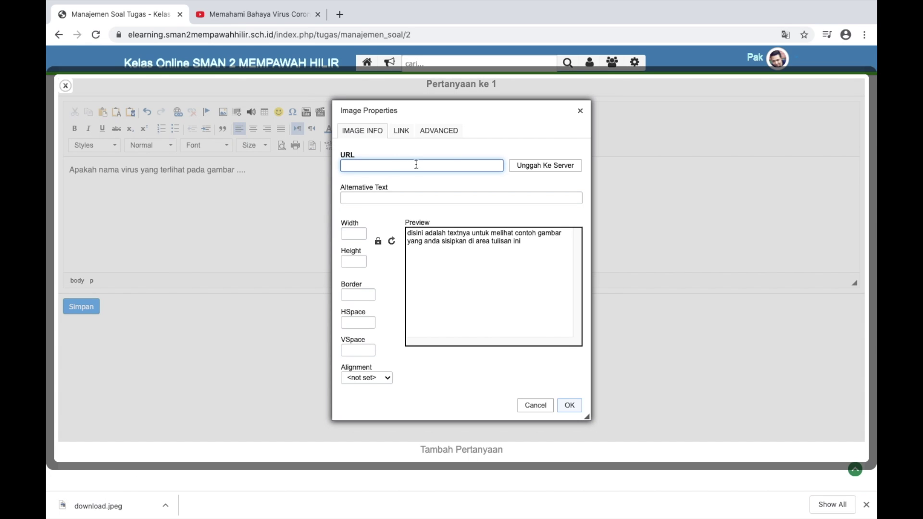
pyautogui.scroll(5, 541, 177)
pyautogui.click(539, 149)
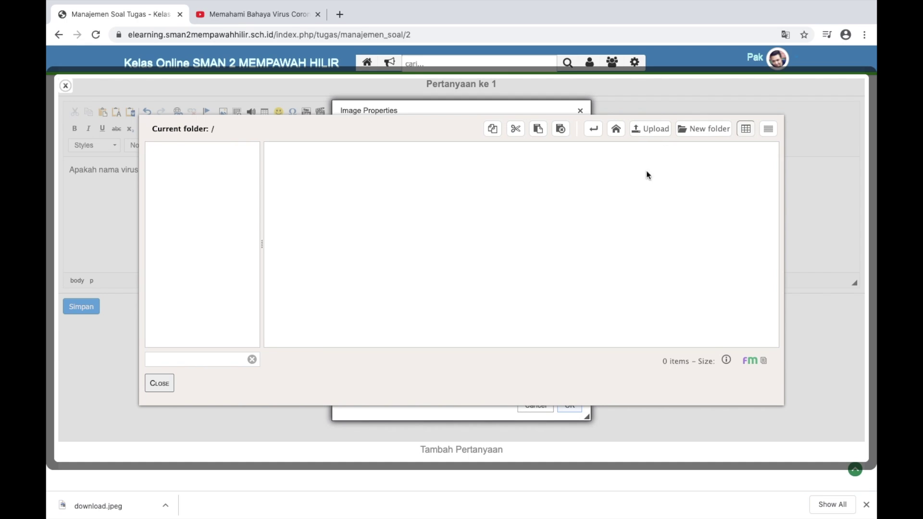
# Upload download.jpeg from Downloads to the file manager and open its details
pyautogui.click(644, 128)
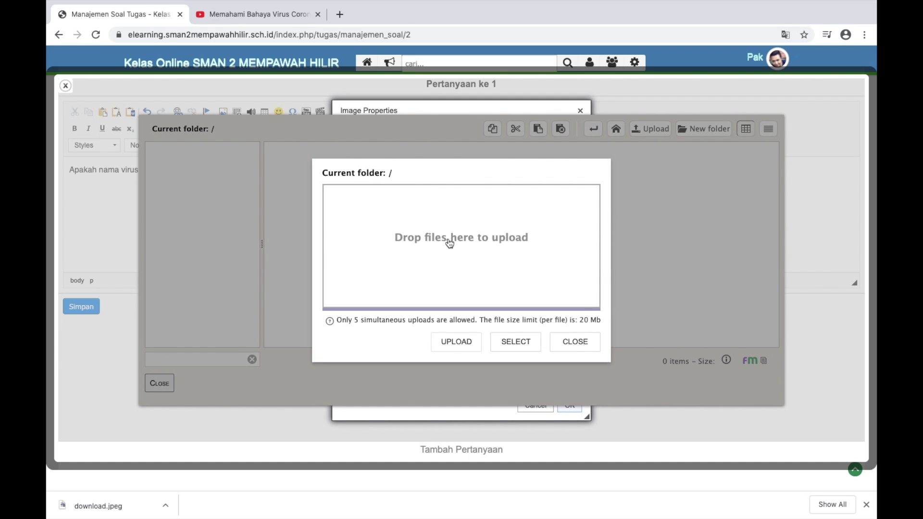
pyautogui.click(449, 243)
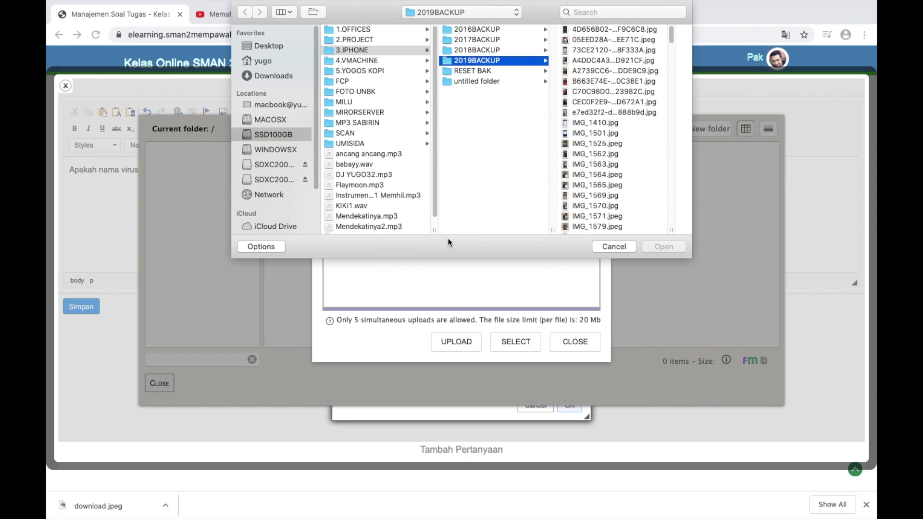
pyautogui.click(283, 76)
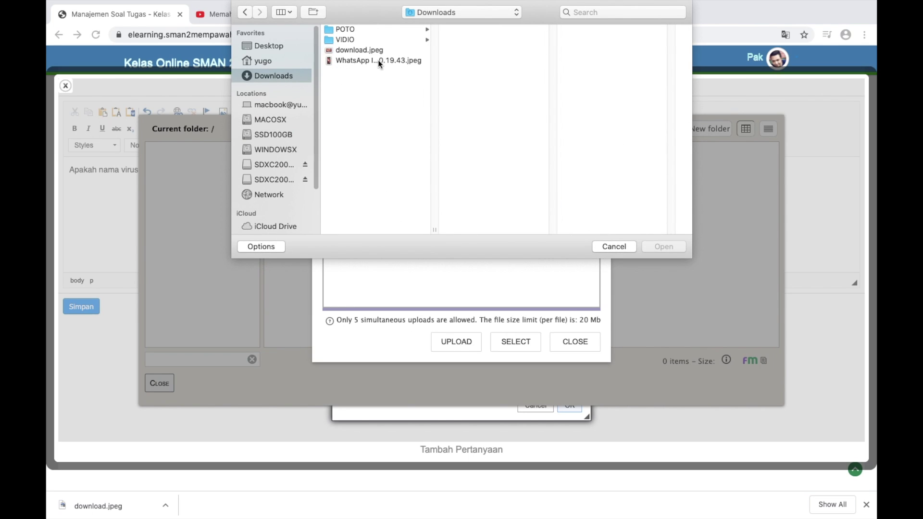
pyautogui.click(364, 50)
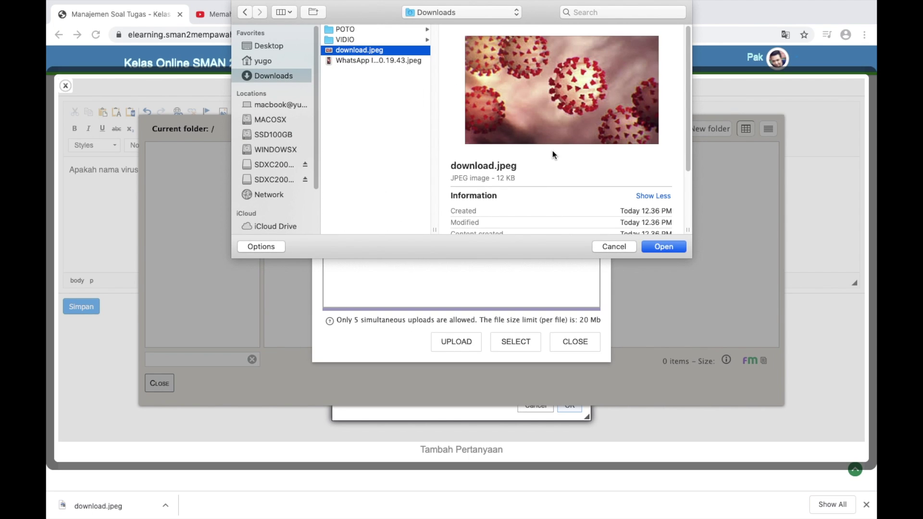
pyautogui.click(660, 247)
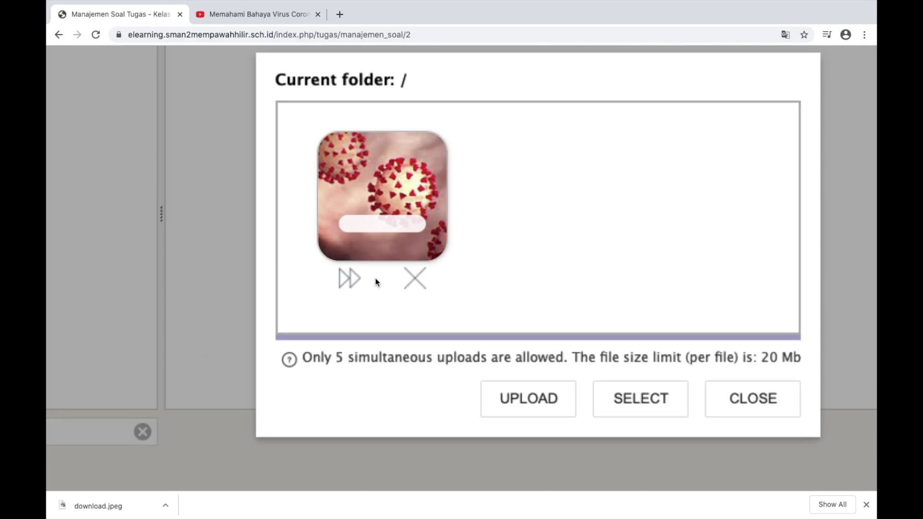
pyautogui.click(351, 280)
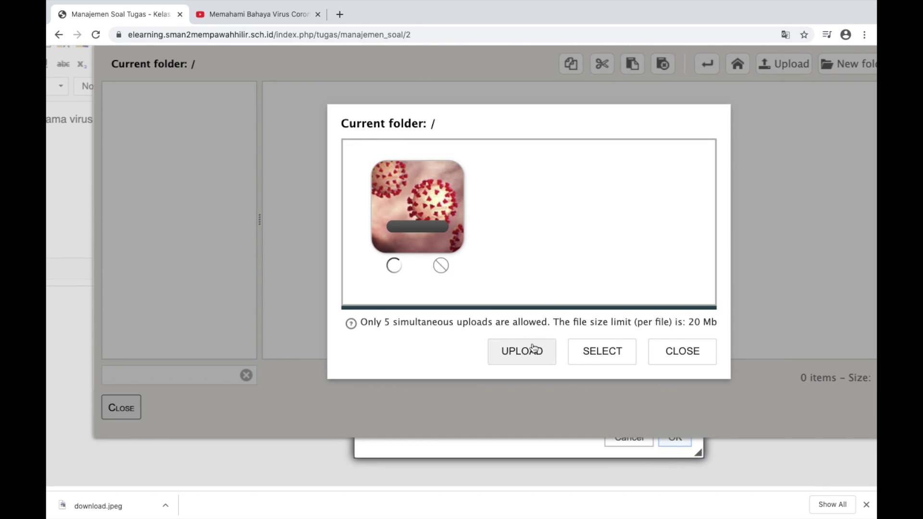
pyautogui.click(555, 418)
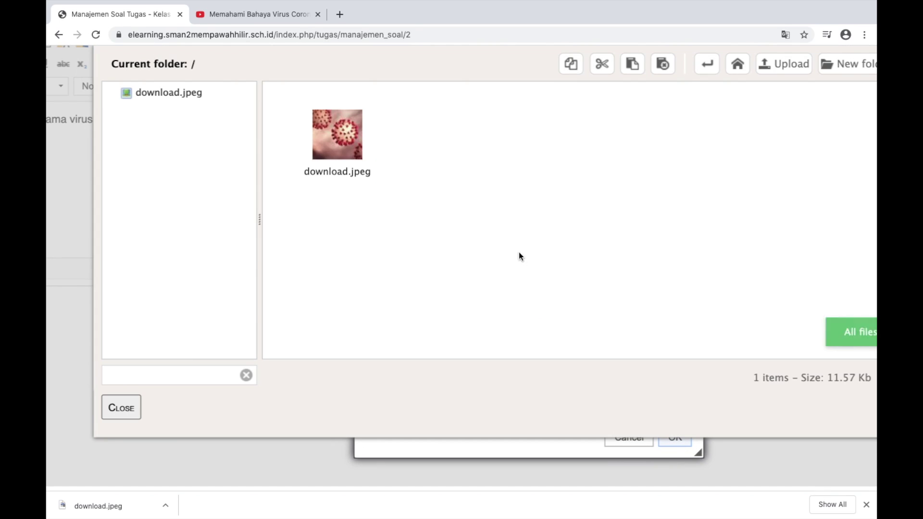
pyautogui.scroll(-5, 536, 257)
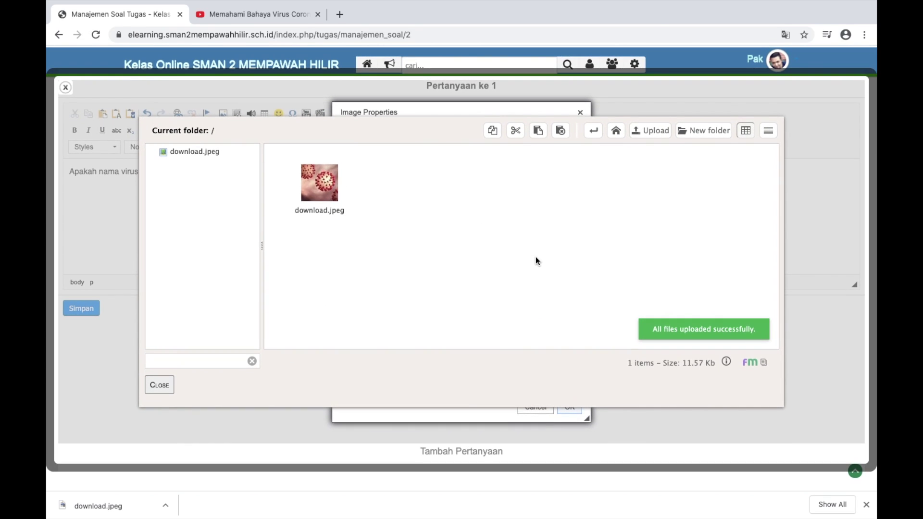
pyautogui.scroll(5, 406, 233)
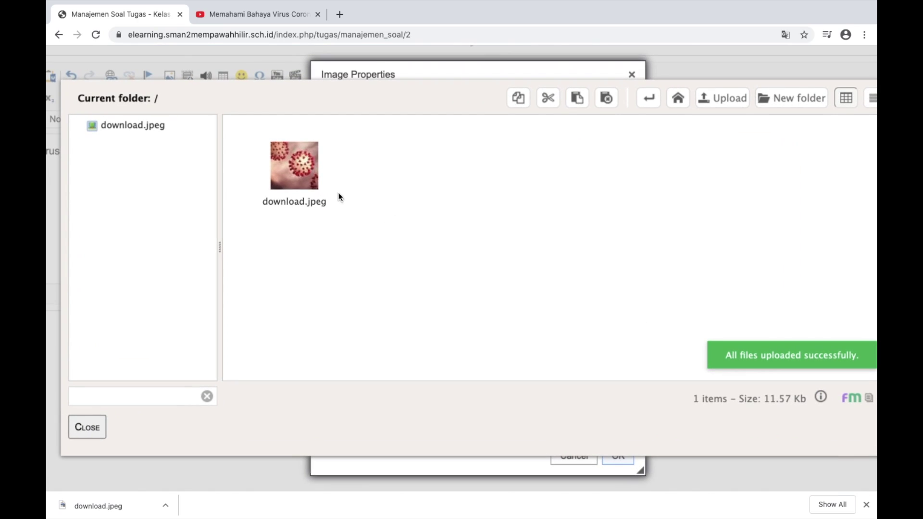
pyautogui.click(302, 172)
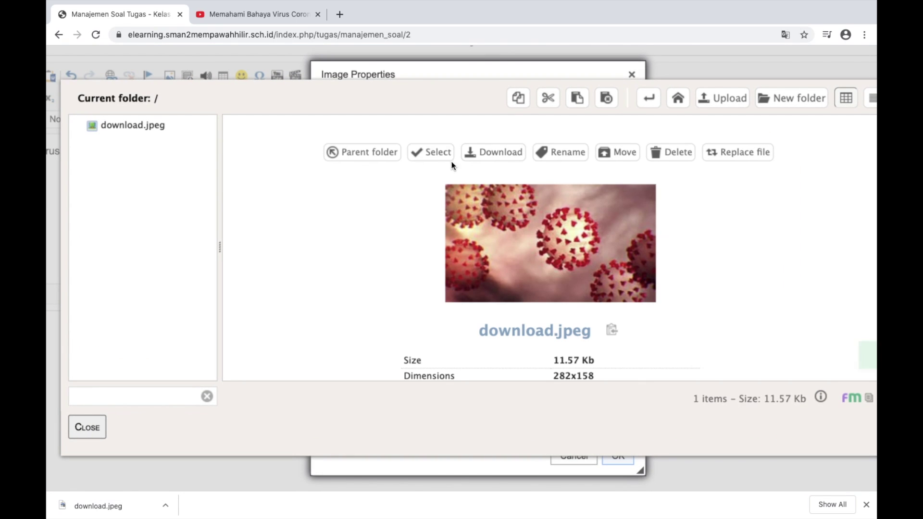
# Insert download.jpeg at width 141 below question 1 and save the question
pyautogui.click(427, 152)
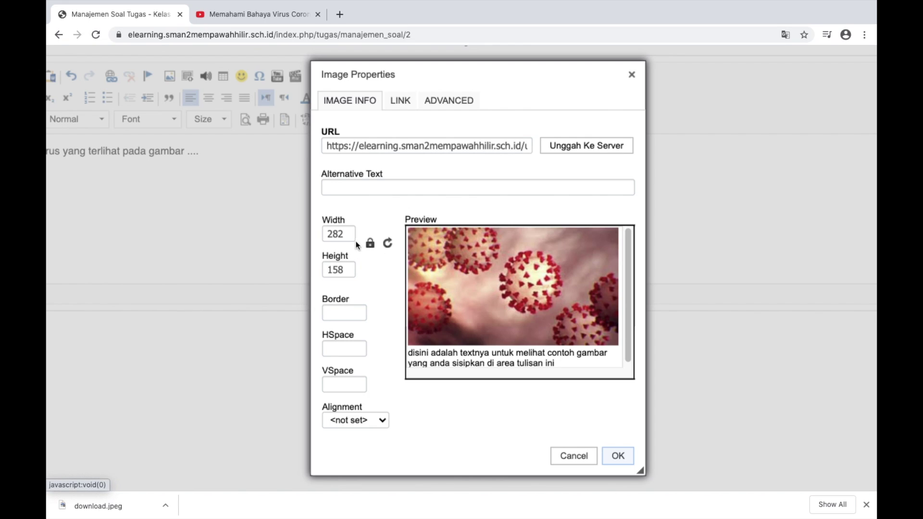
pyautogui.moveTo(351, 235); pyautogui.dragTo(313, 239)
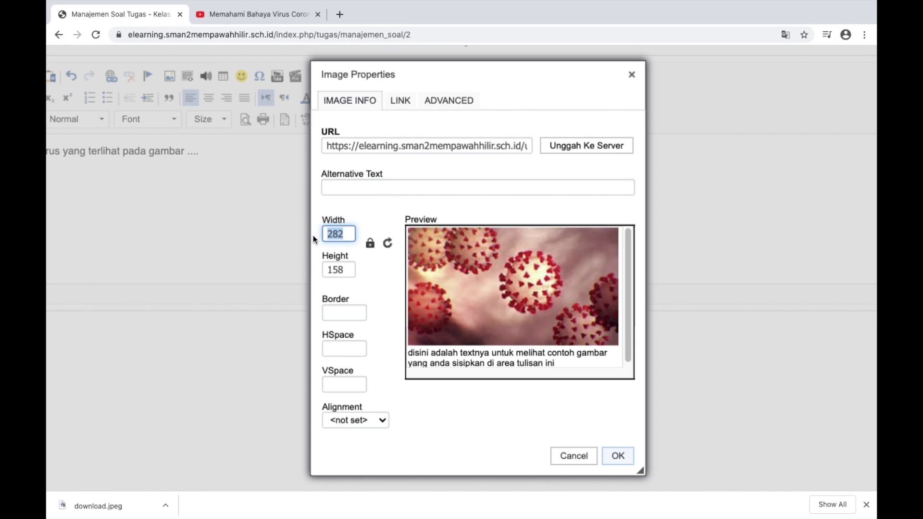
pyautogui.write('141')
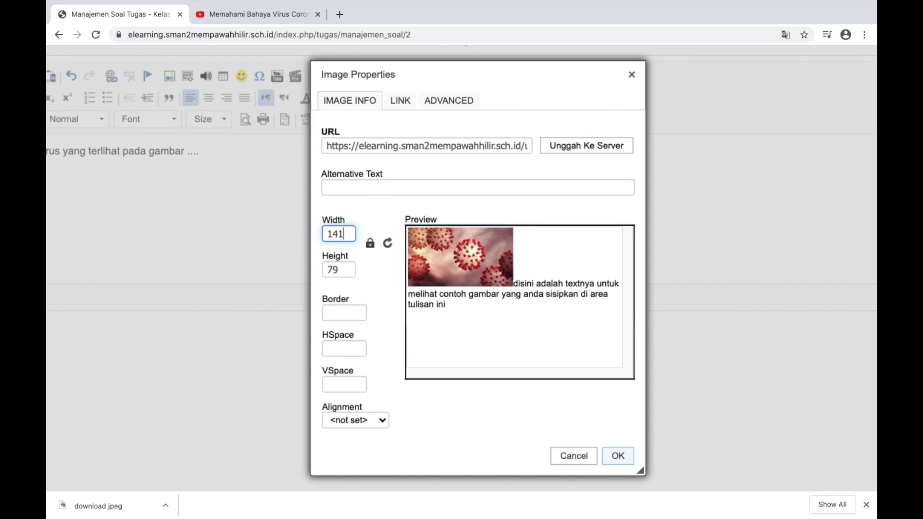
pyautogui.click(617, 456)
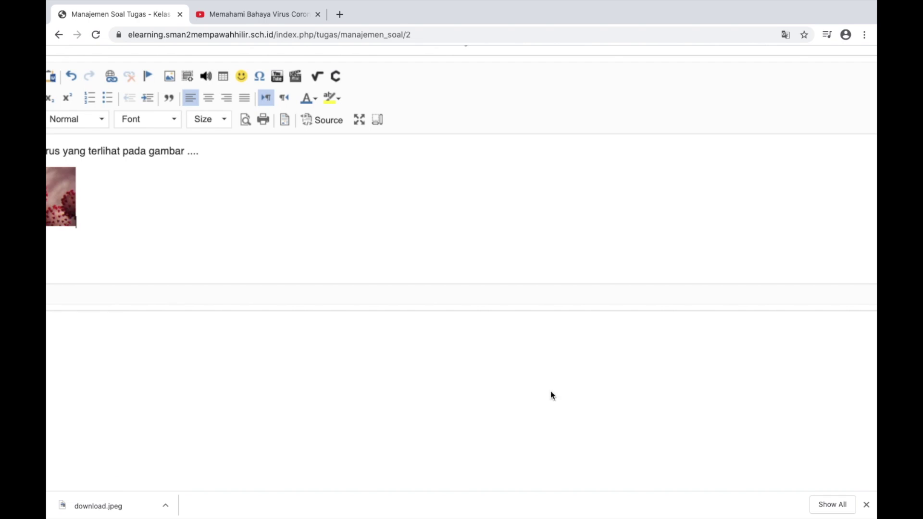
pyautogui.hscroll(-2, 387, 237)
pyautogui.scroll(1, 344, 220)
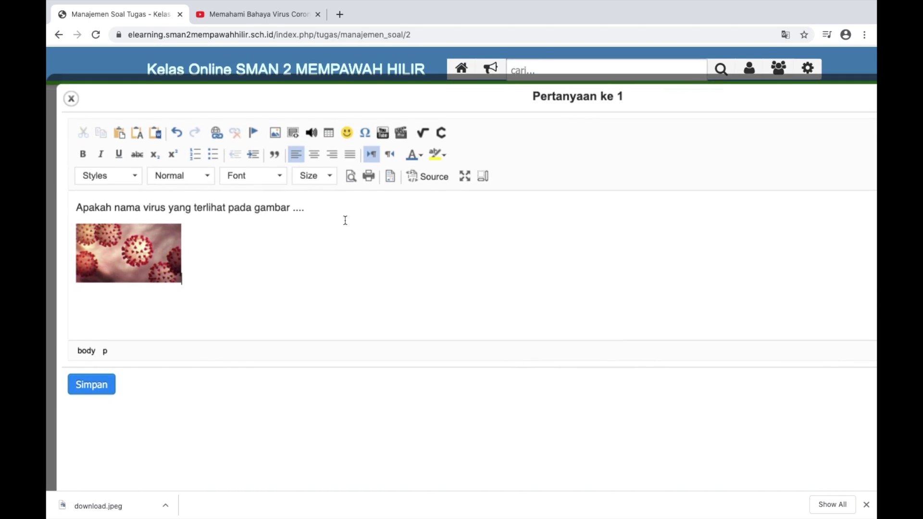
pyautogui.click(102, 364)
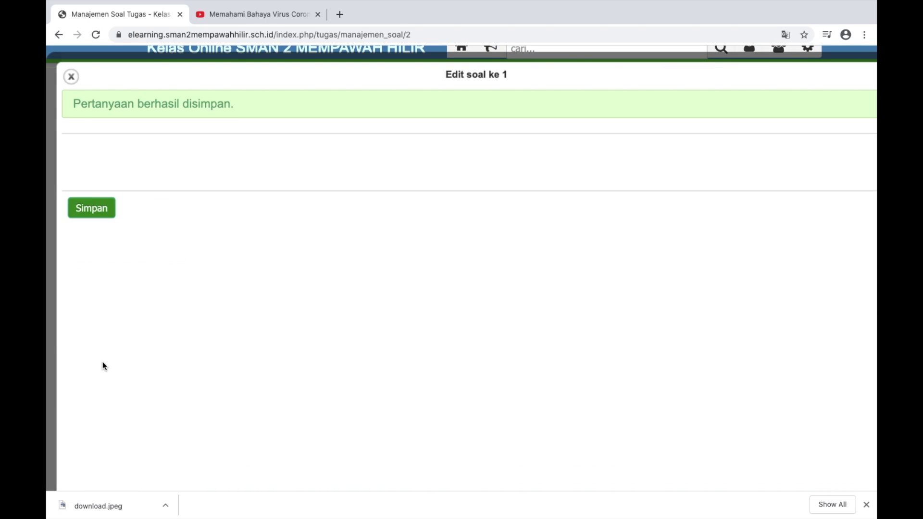
# Close the question editor and discard the empty question 2 form, keeping only the virus-picture question
pyautogui.click(71, 77)
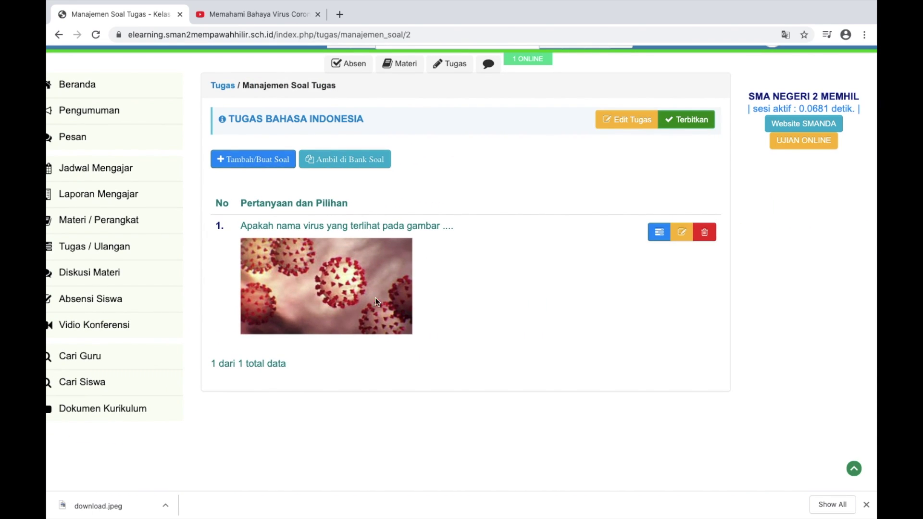
pyautogui.scroll(1, 371, 272)
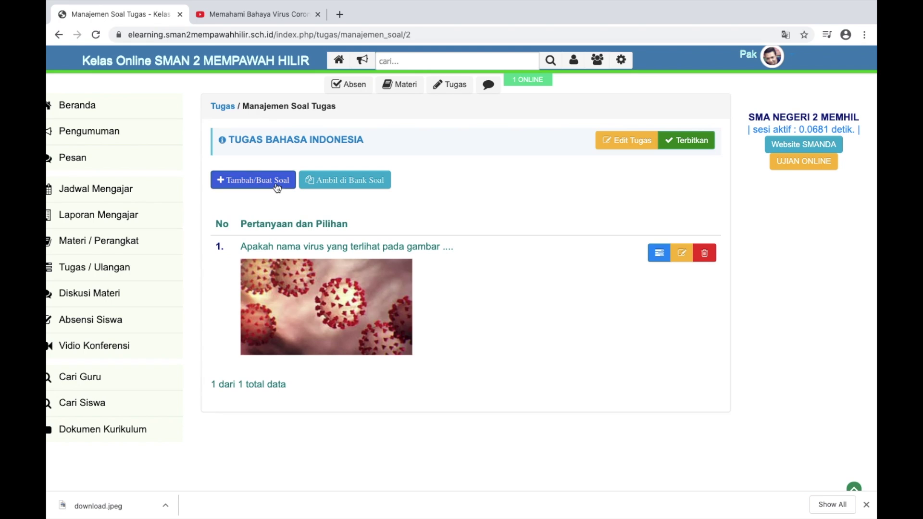
pyautogui.click(254, 180)
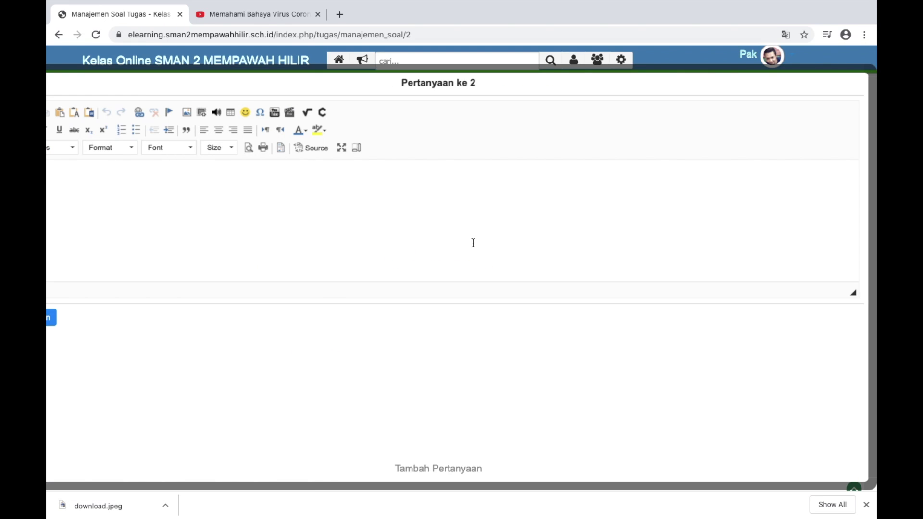
pyautogui.hscroll(-2, 149, 185)
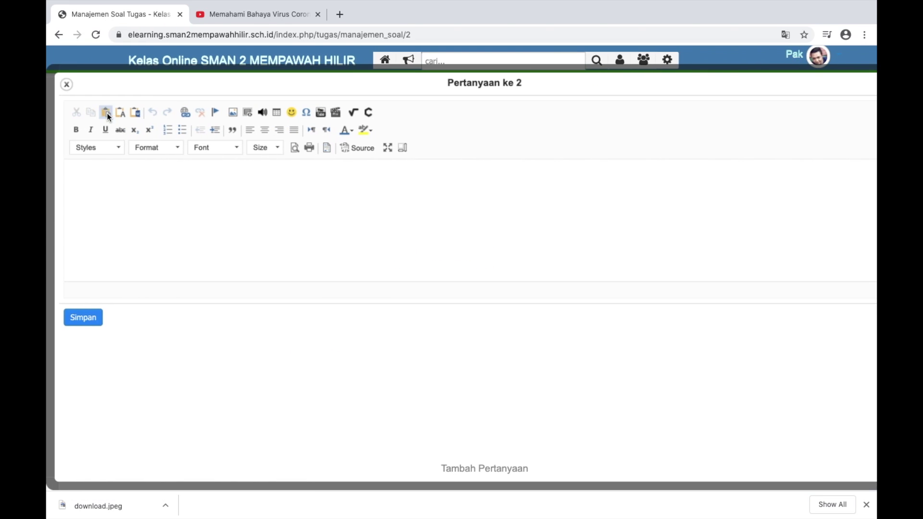
pyautogui.click(64, 85)
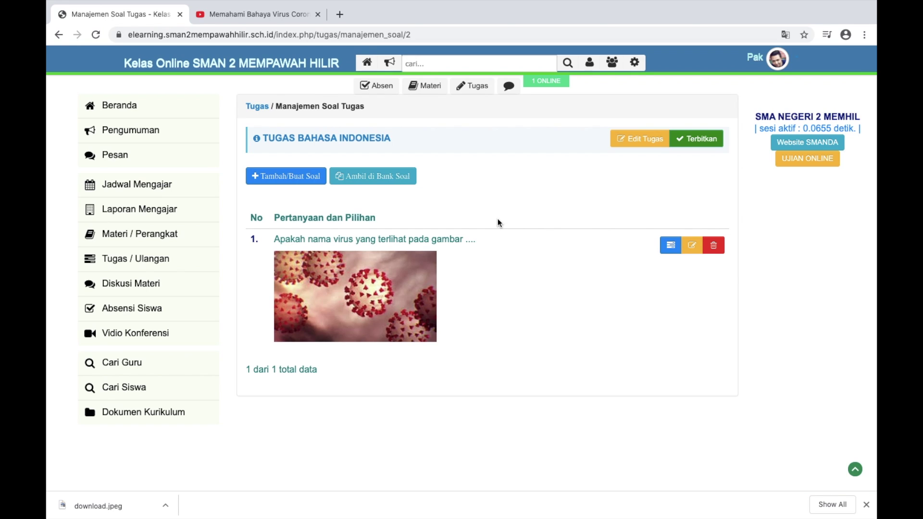
# Add answer option A, 'HIV', to question 1
pyautogui.click(670, 245)
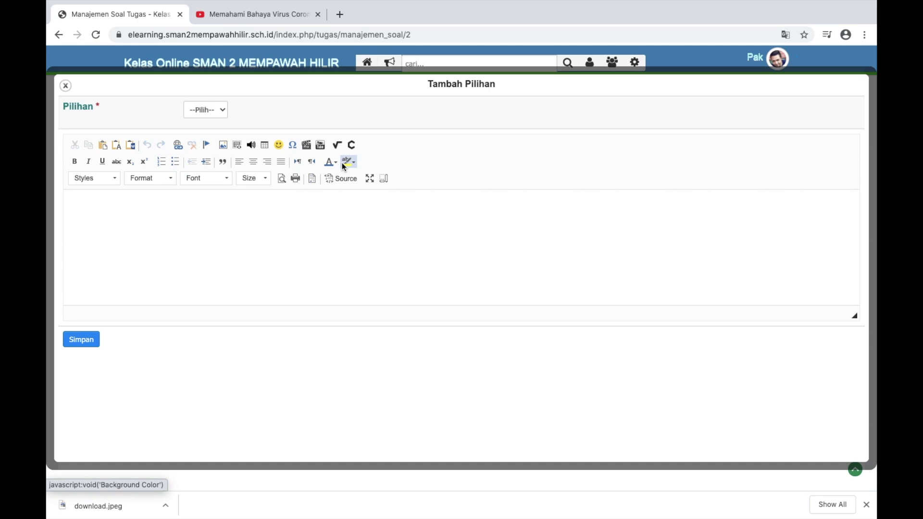
pyautogui.click(220, 113)
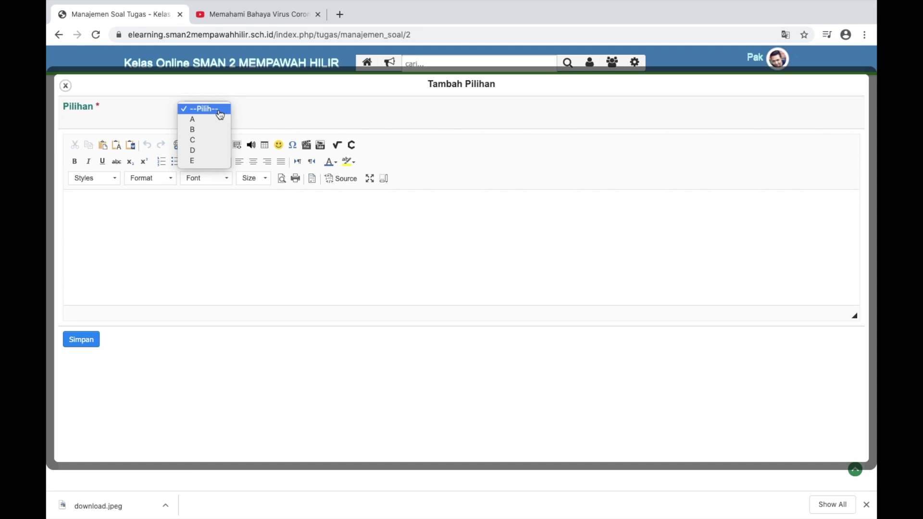
pyautogui.click(210, 125)
pyautogui.click(307, 207)
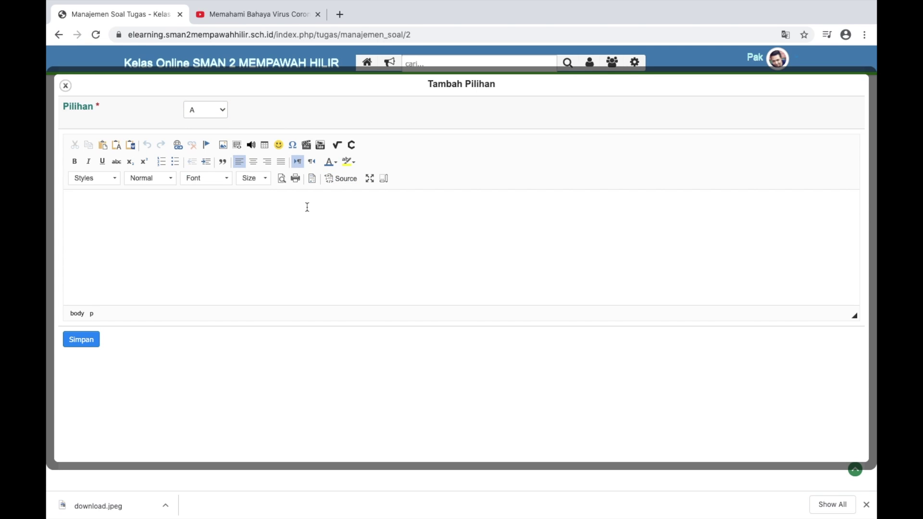
pyautogui.write('HIV')
pyautogui.click(81, 340)
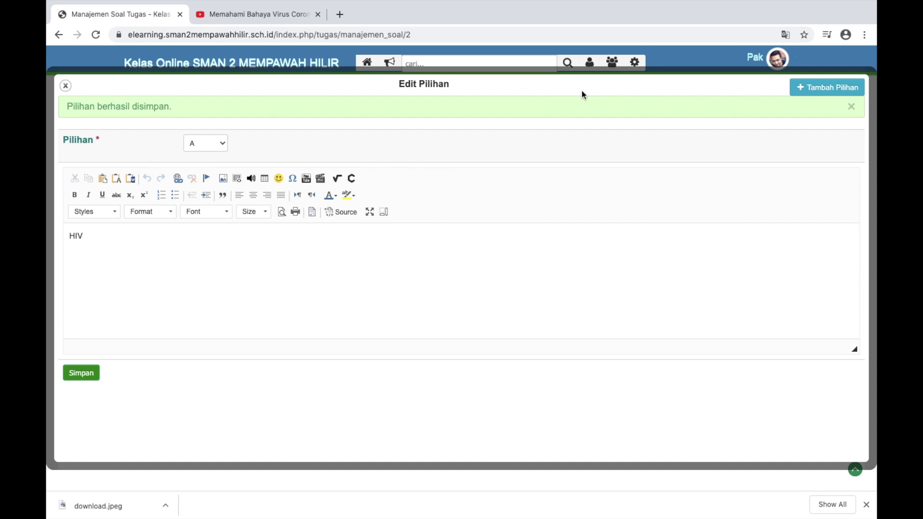
pyautogui.click(221, 144)
pyautogui.click(205, 152)
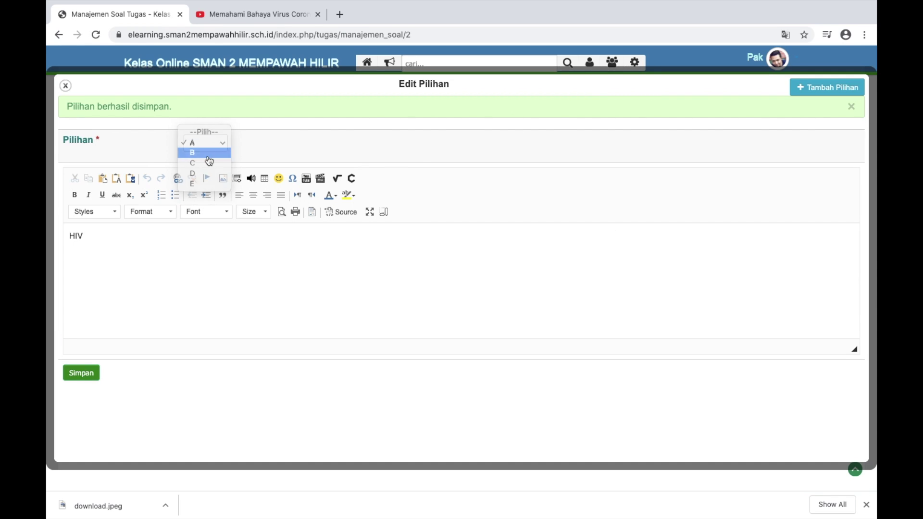
pyautogui.doubleClick(269, 225)
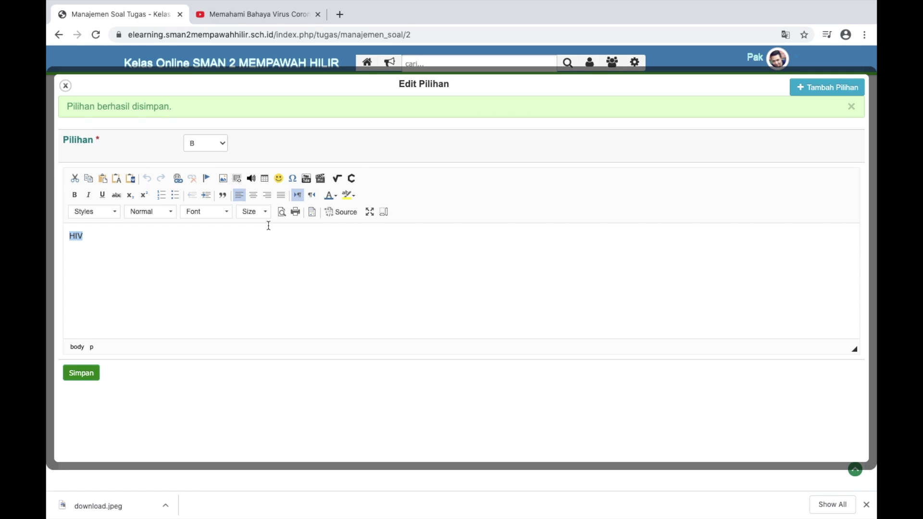
# Add answer option B, 'COVID 19'
pyautogui.click(812, 93)
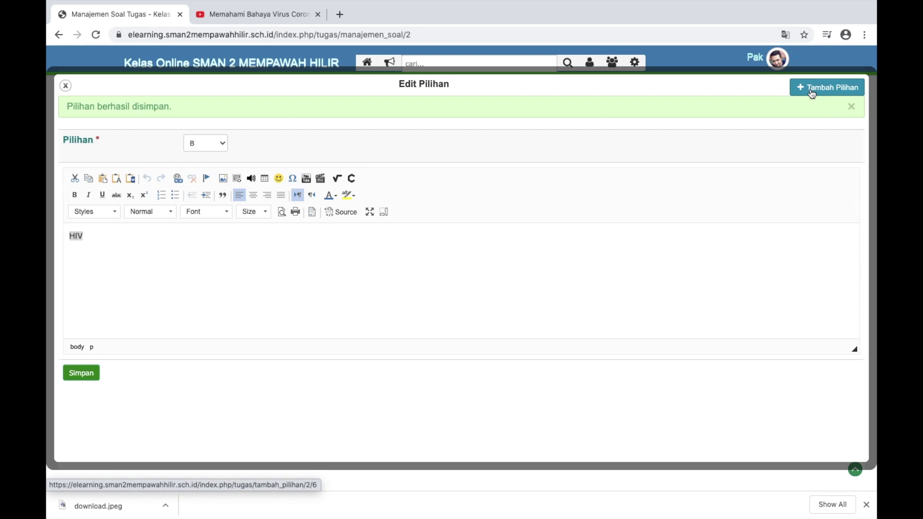
pyautogui.click(214, 108)
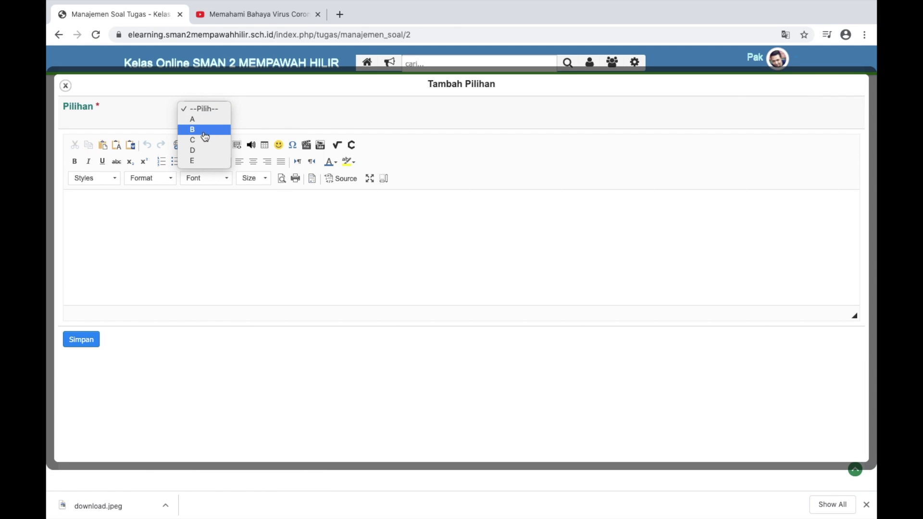
pyautogui.click(204, 131)
pyautogui.click(127, 201)
pyautogui.write('COVID 19')
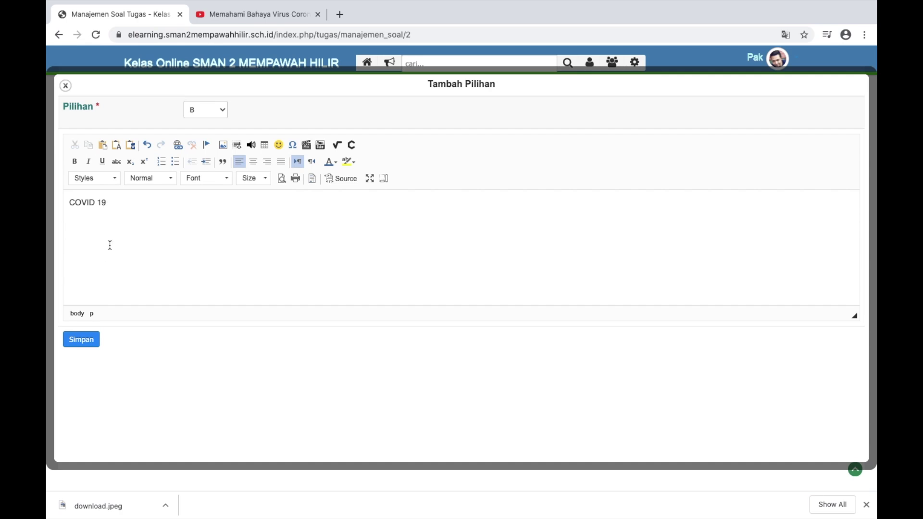
pyautogui.click(92, 339)
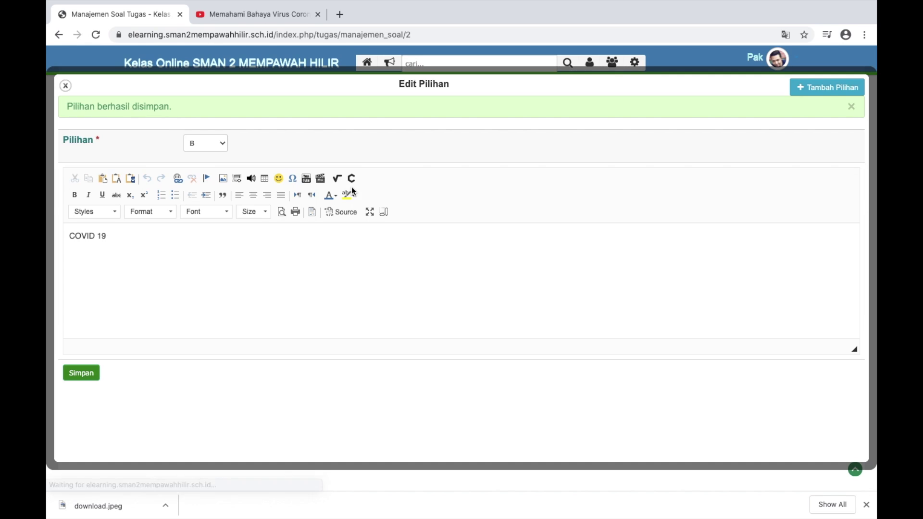
# Add answer option C, 'MALARIA'
pyautogui.click(800, 91)
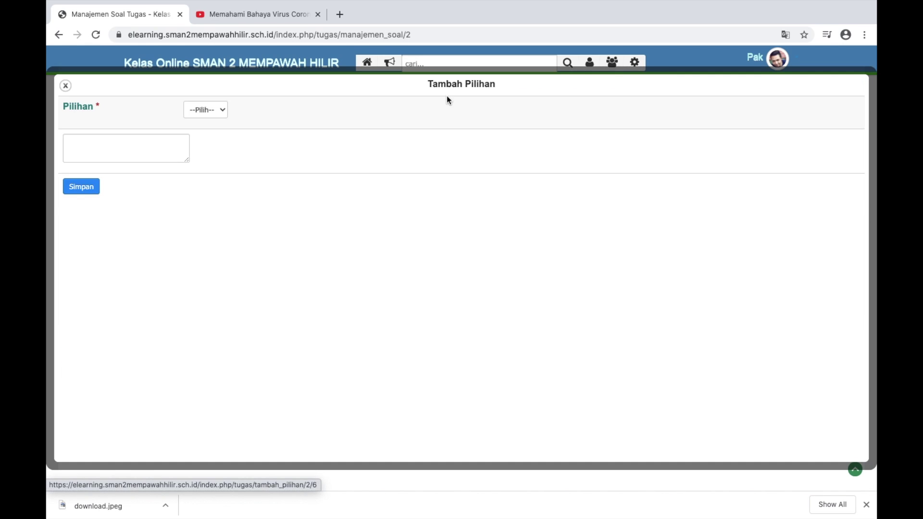
pyautogui.click(214, 110)
pyautogui.click(207, 166)
pyautogui.click(148, 208)
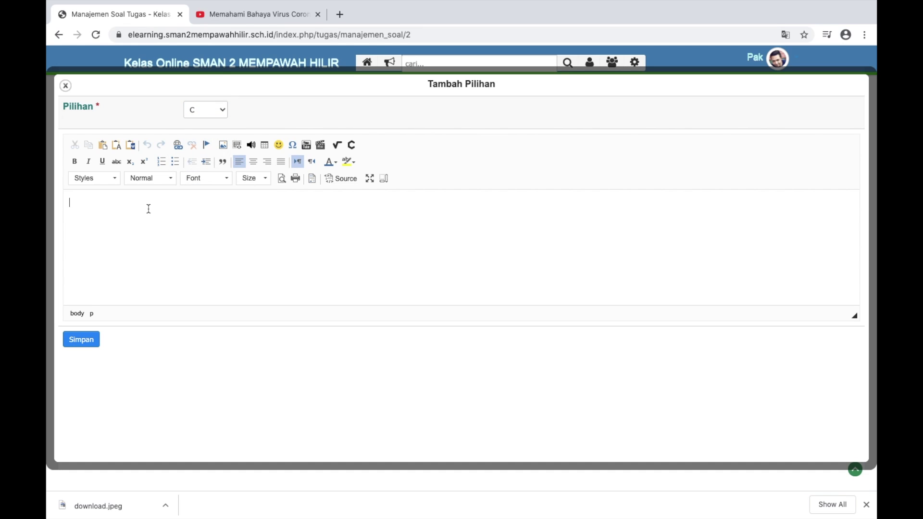
pyautogui.write('MALARIA')
pyautogui.click(81, 340)
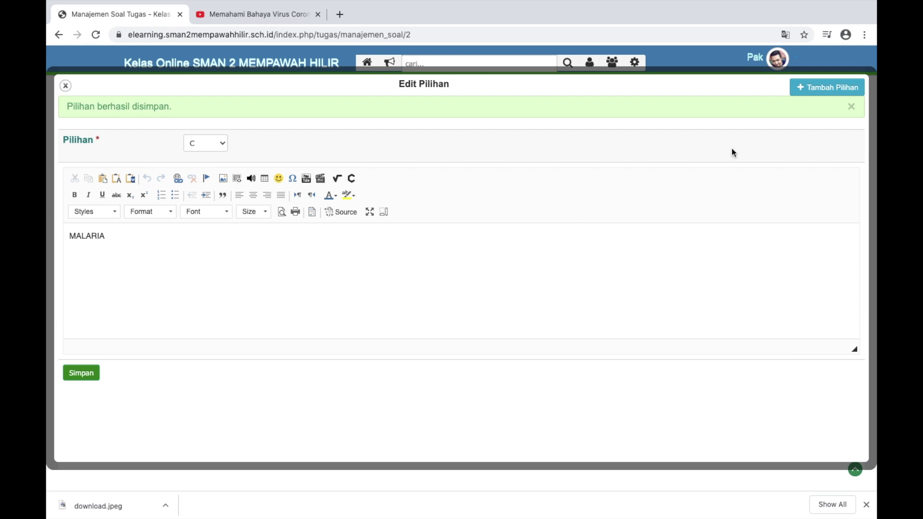
# Add answer option D, 'DBD'
pyautogui.click(793, 89)
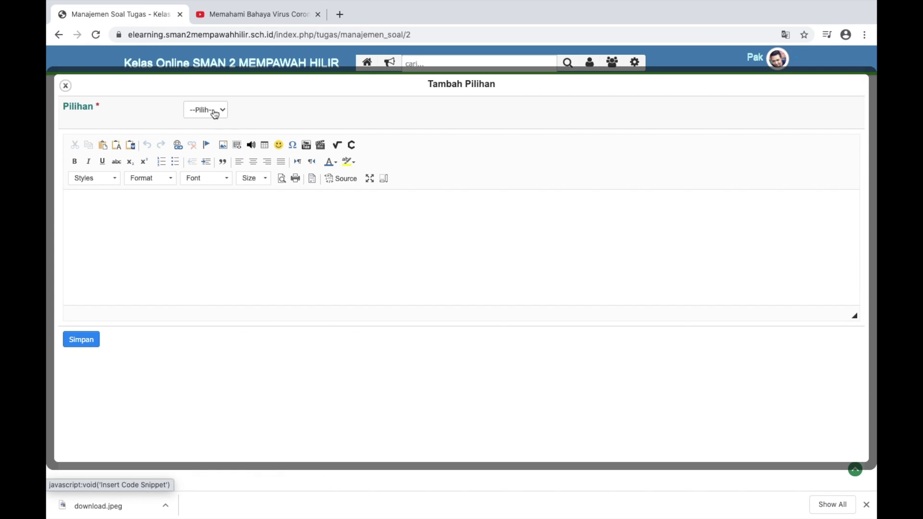
pyautogui.click(212, 110)
pyautogui.click(204, 149)
pyautogui.click(147, 213)
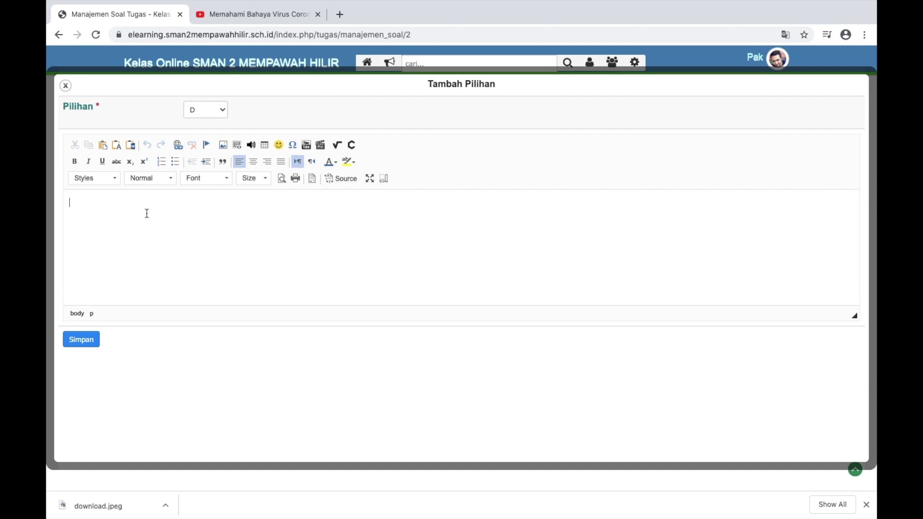
pyautogui.write('DBD')
pyautogui.click(98, 335)
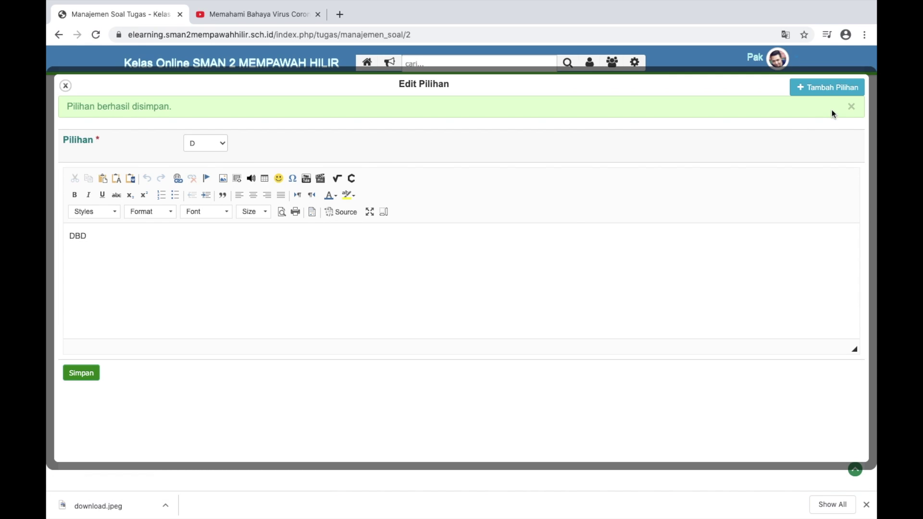
# Add answer option E, 'FLU BURUNG'
pyautogui.click(823, 87)
pyautogui.click(214, 111)
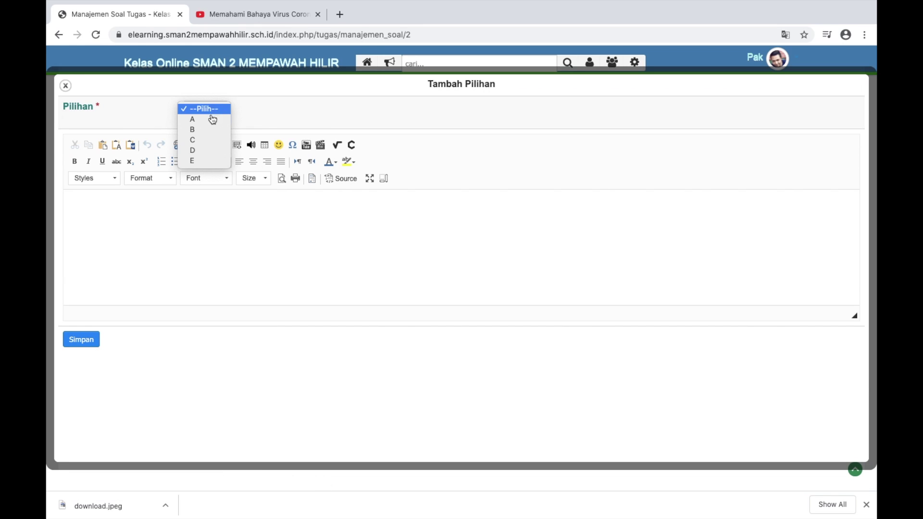
pyautogui.click(198, 160)
pyautogui.click(156, 204)
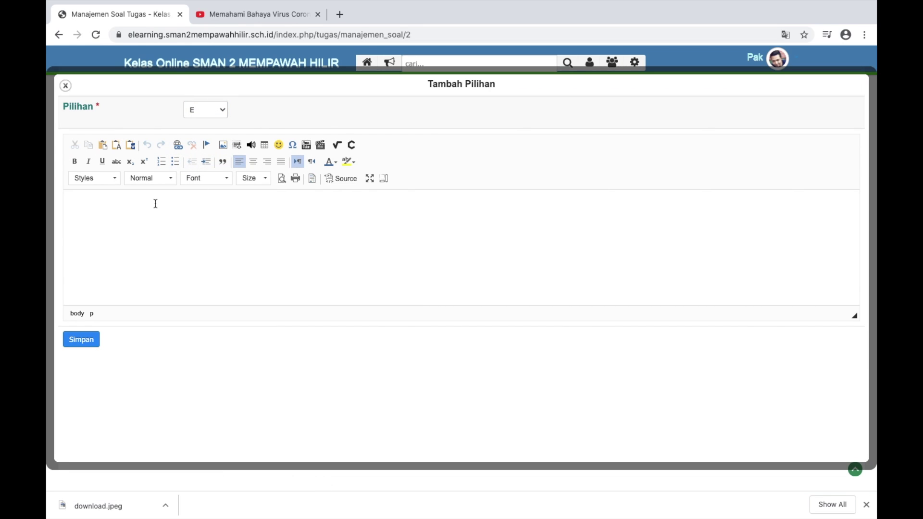
pyautogui.write('FLU BURUNG')
pyautogui.click(91, 335)
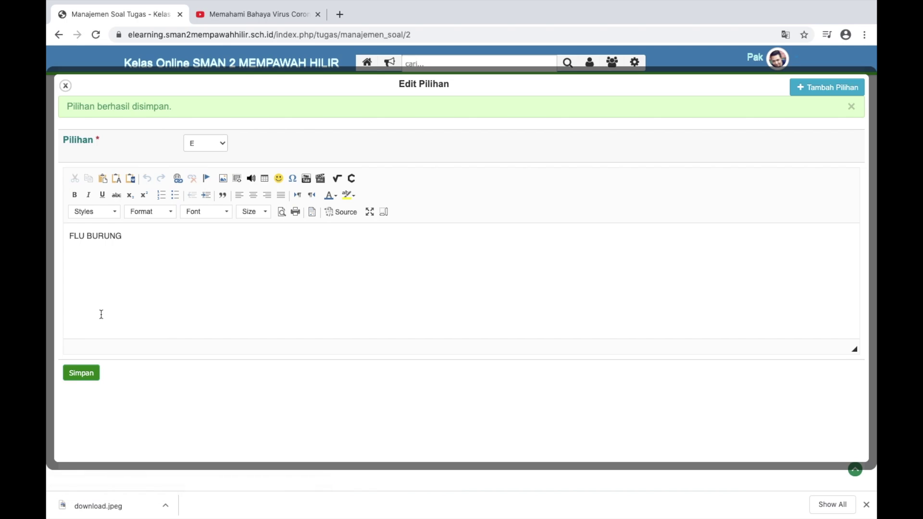
# Mark option B, 'COVID 19', as the answer key for question 1
pyautogui.click(65, 86)
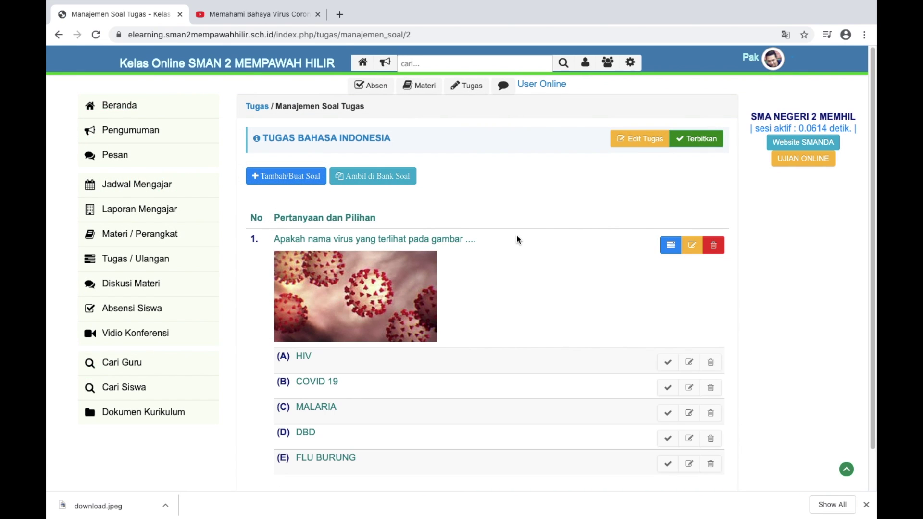
pyautogui.scroll(-1, 516, 235)
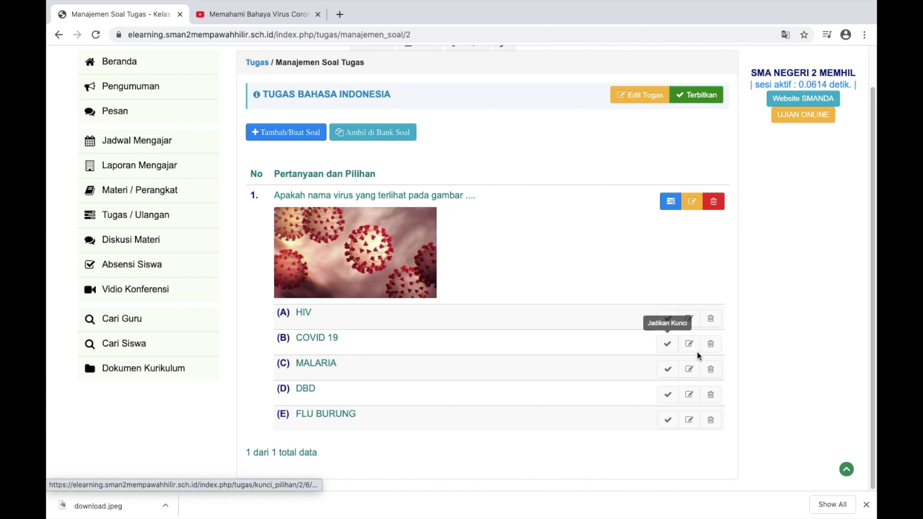
pyautogui.scroll(2, 697, 352)
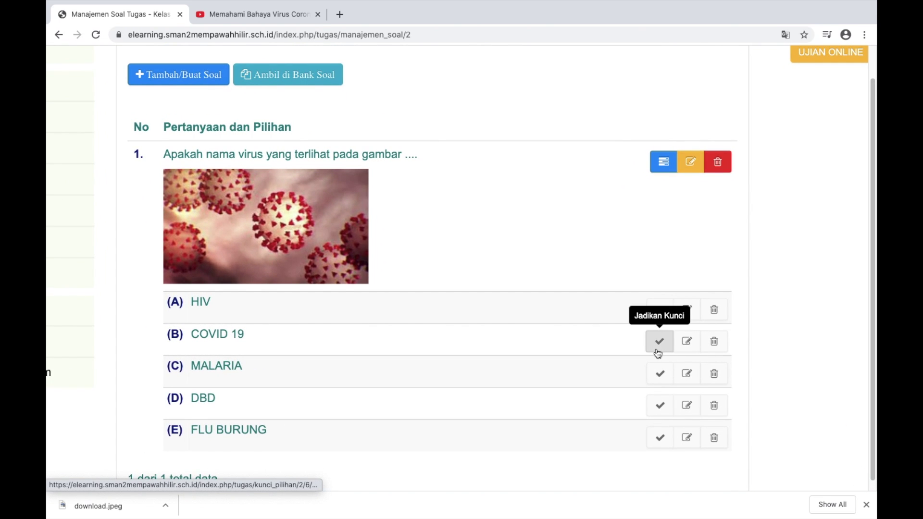
pyautogui.scroll(2, 660, 353)
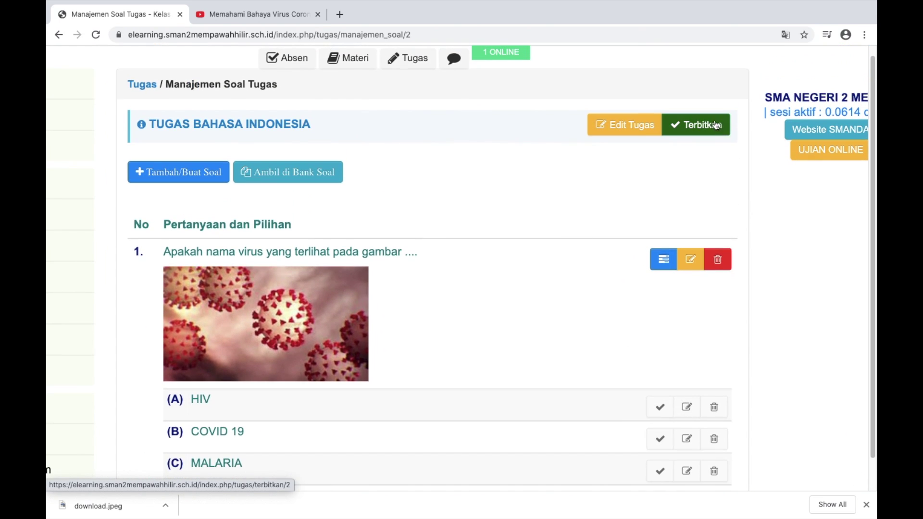
pyautogui.scroll(-3, 572, 378)
pyautogui.scroll(1, 571, 375)
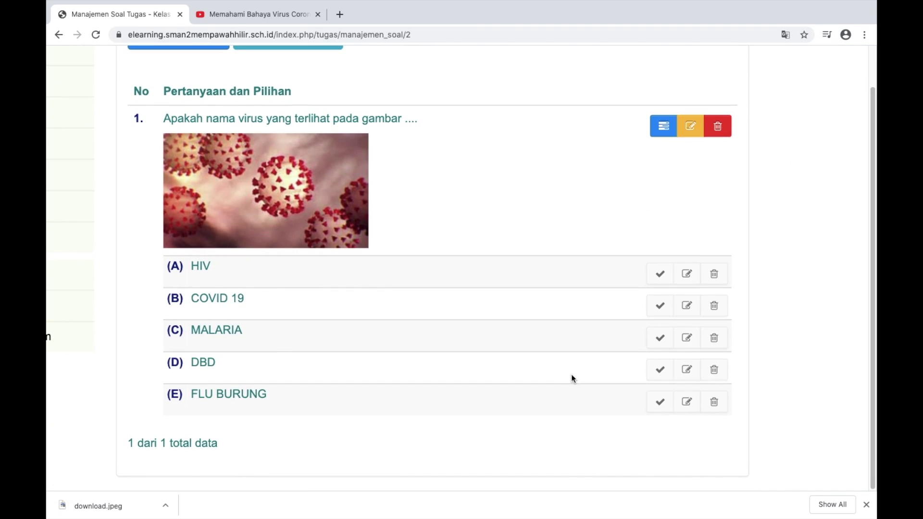
pyautogui.click(660, 307)
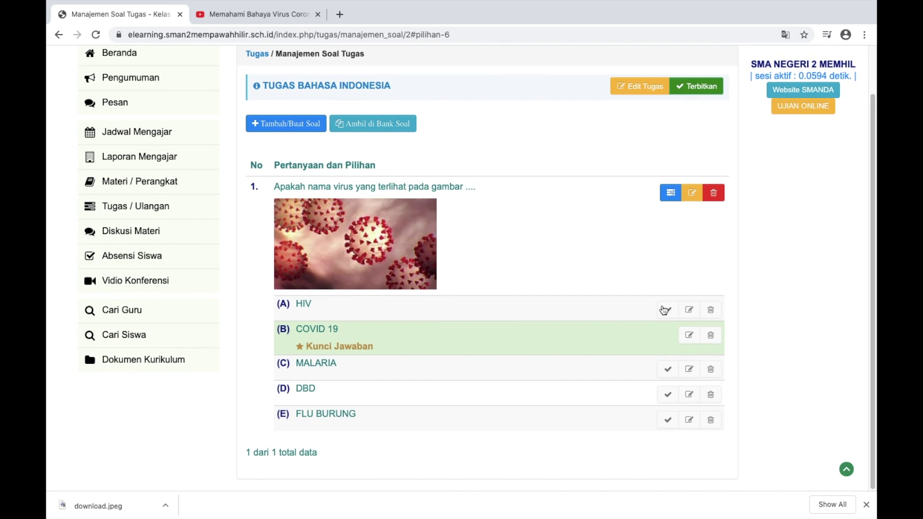
pyautogui.scroll(3, 664, 310)
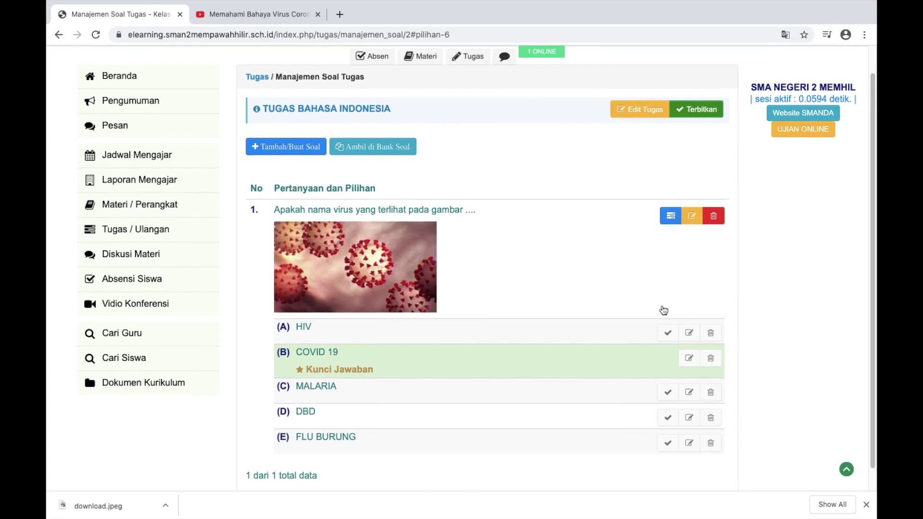
pyautogui.scroll(-1, 664, 310)
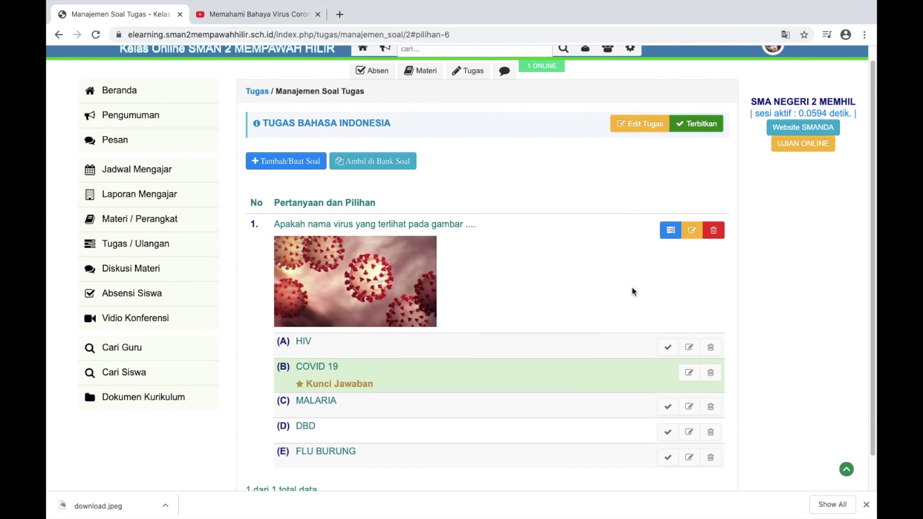
# Create and save question 2 with the text 'Darimana Asal virus Covid 19...'
pyautogui.click(282, 166)
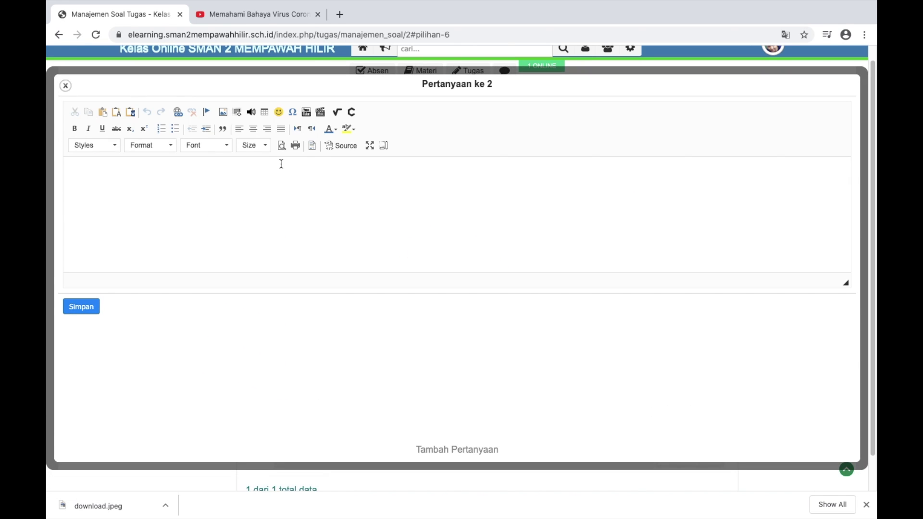
pyautogui.click(254, 174)
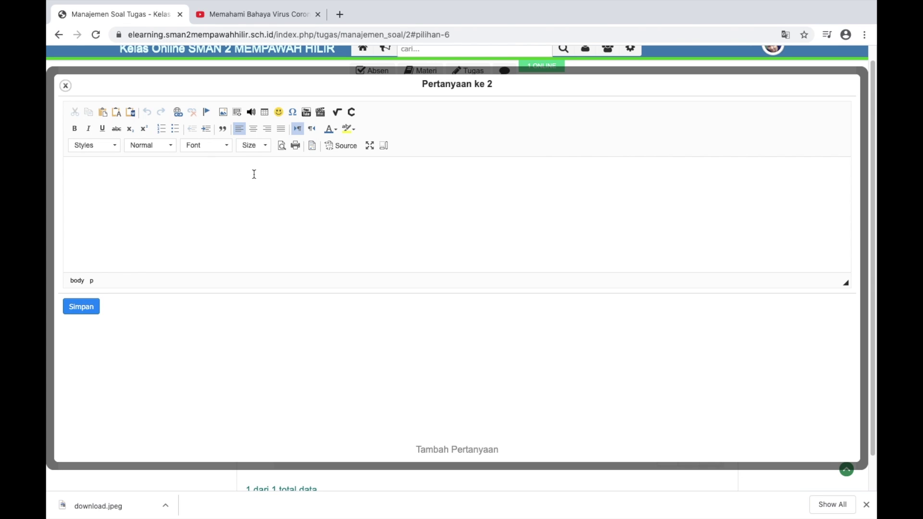
pyautogui.write('Darimana Asal virus Covid 19')
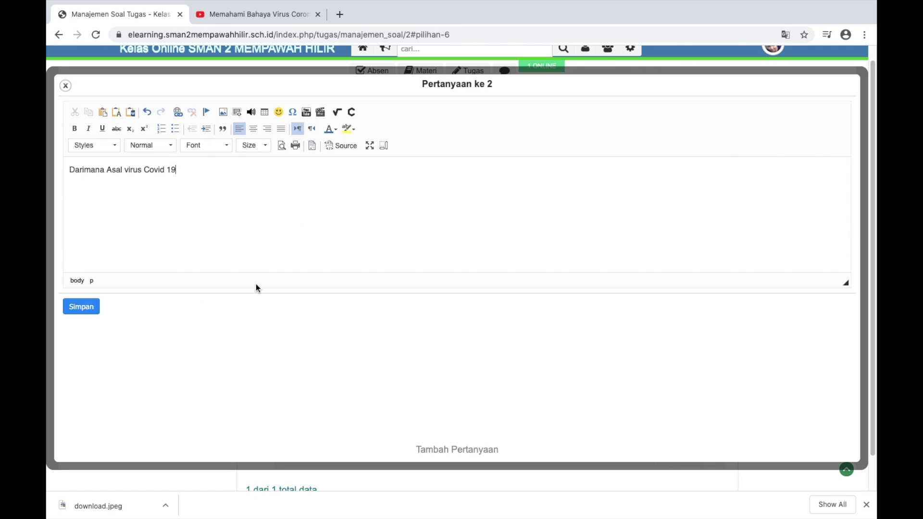
pyautogui.write('...')
pyautogui.click(85, 310)
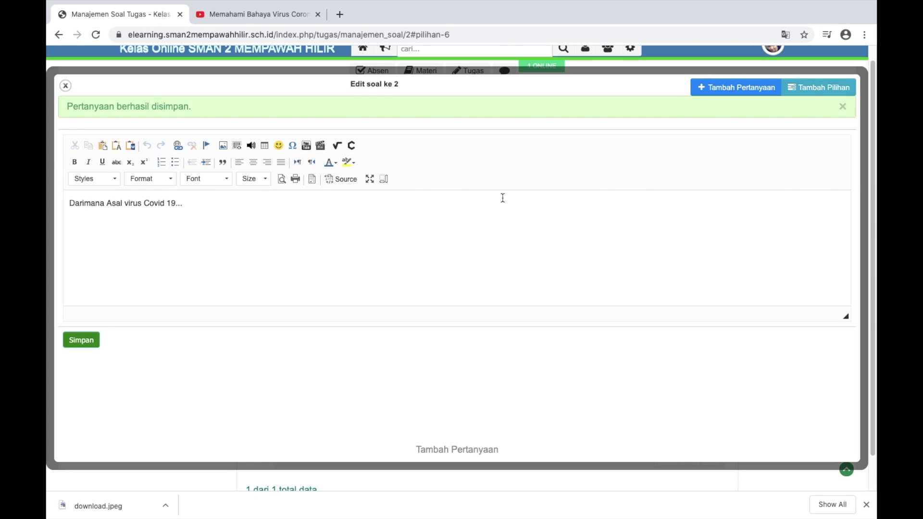
pyautogui.click(823, 88)
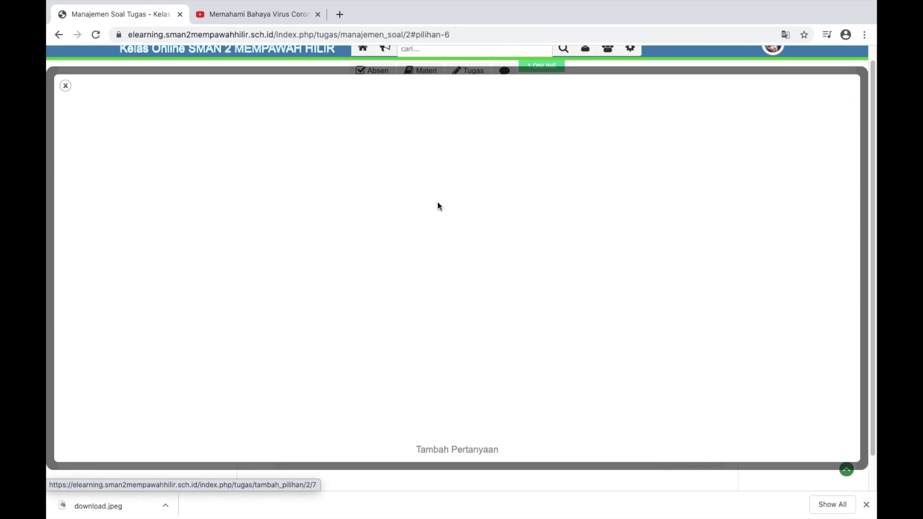
# Add answer options A 'Indonesia' and B 'Amerika' to question 2
pyautogui.click(220, 110)
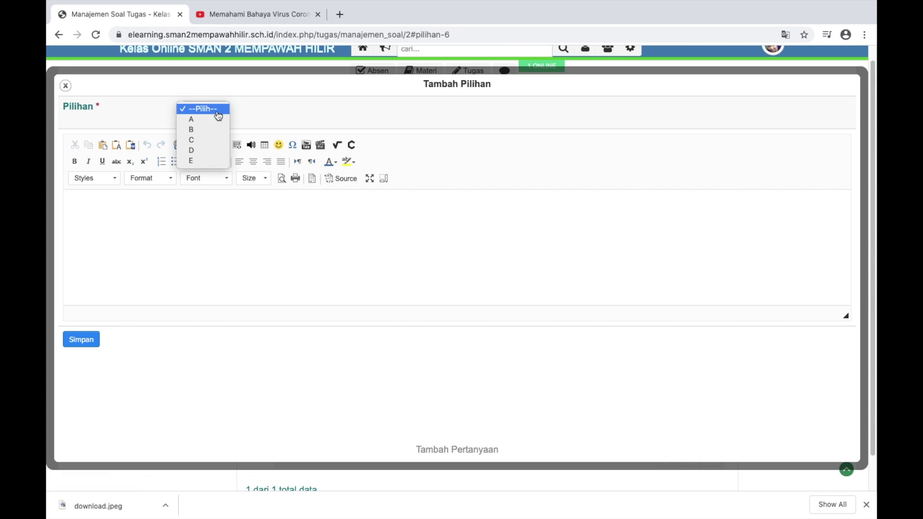
pyautogui.click(192, 119)
pyautogui.click(182, 199)
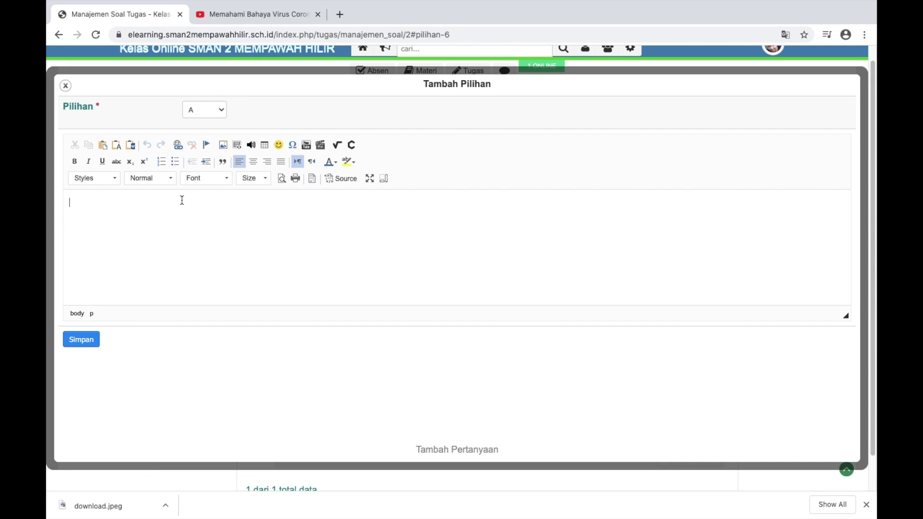
pyautogui.write('Indonesia')
pyautogui.click(91, 340)
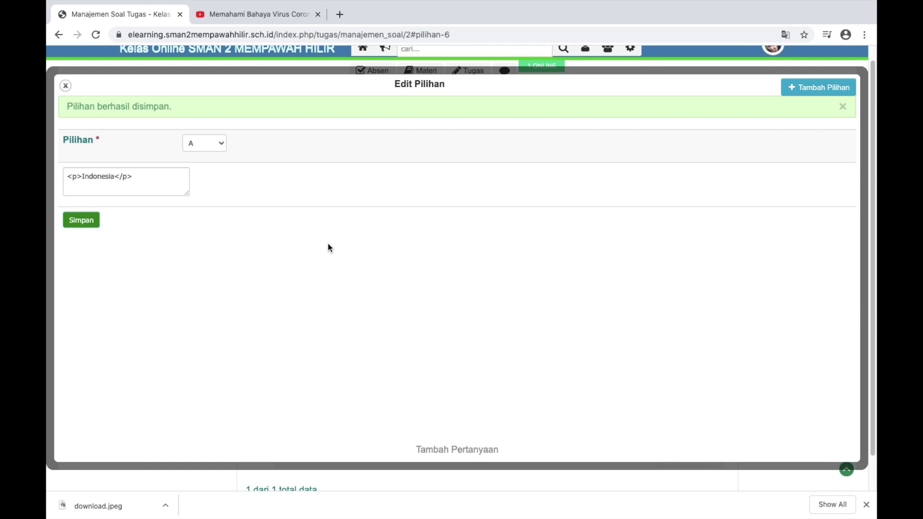
pyautogui.click(820, 89)
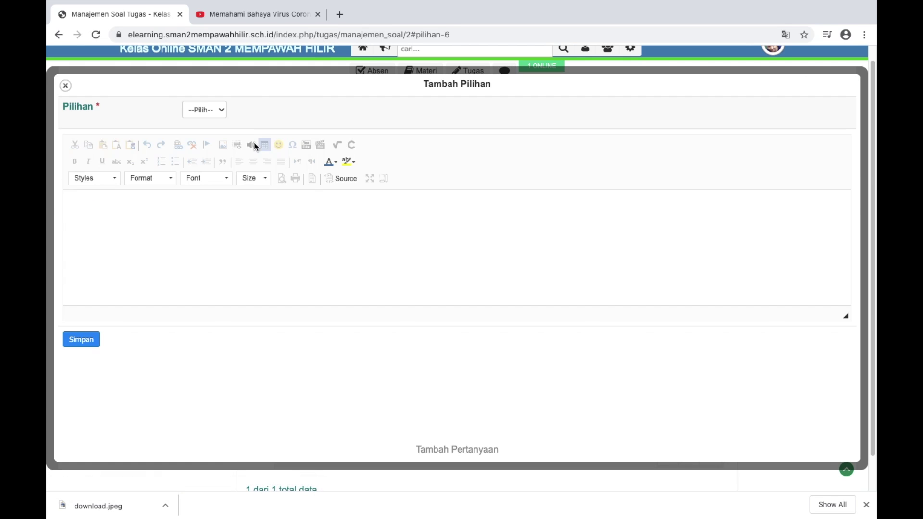
pyautogui.click(215, 111)
pyautogui.click(206, 130)
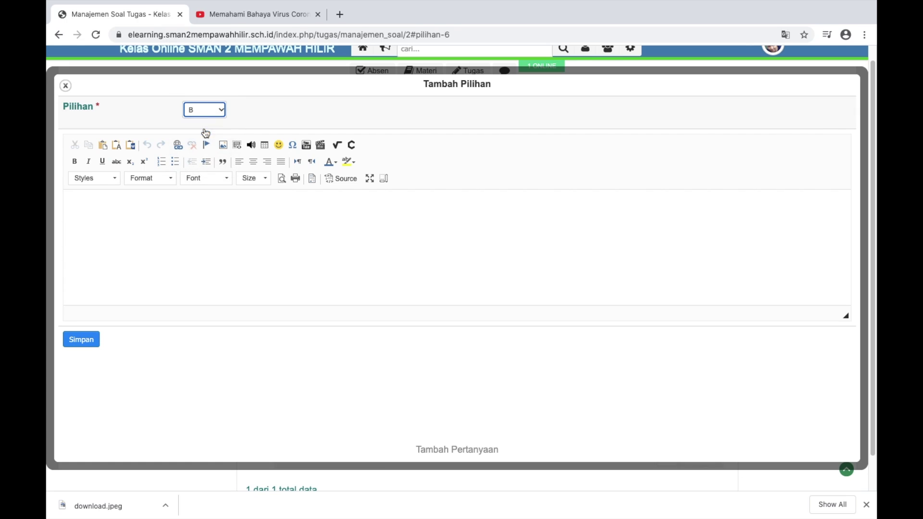
pyautogui.click(162, 227)
pyautogui.write('Amerika')
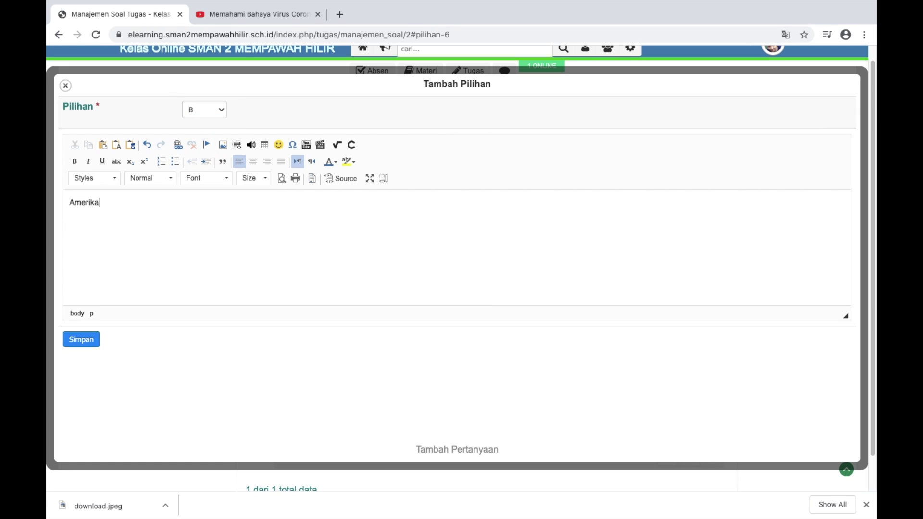
pyautogui.click(82, 340)
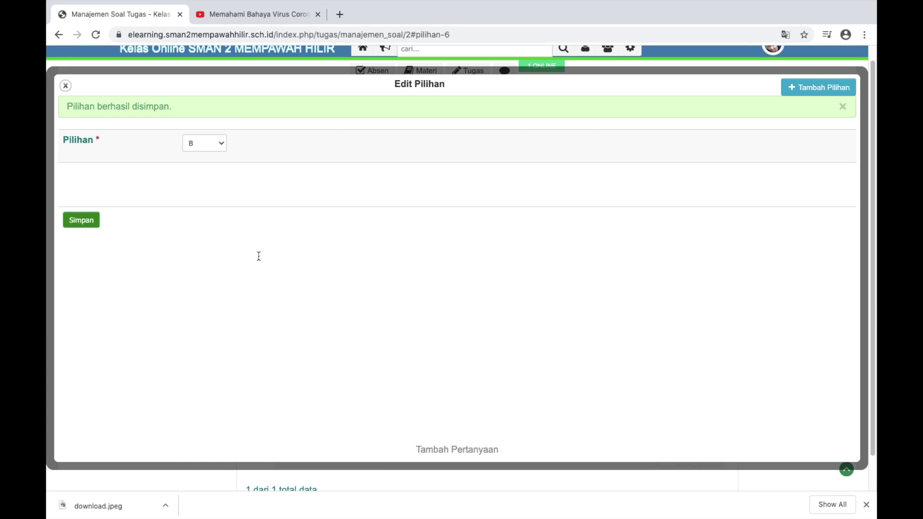
# Add answer options C 'Cina' and D 'Malaysia'
pyautogui.click(791, 93)
pyautogui.click(205, 109)
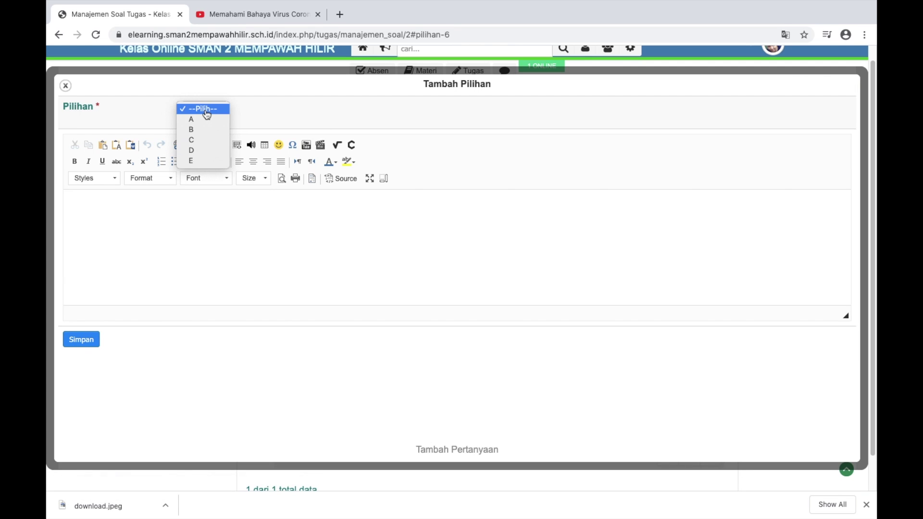
pyautogui.click(195, 138)
pyautogui.click(141, 232)
pyautogui.write('C')
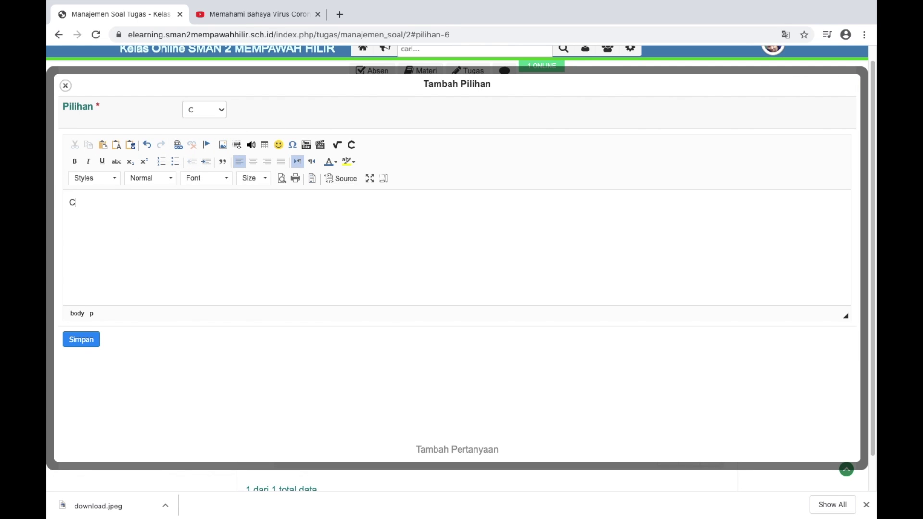
pyautogui.write('ina')
pyautogui.click(79, 339)
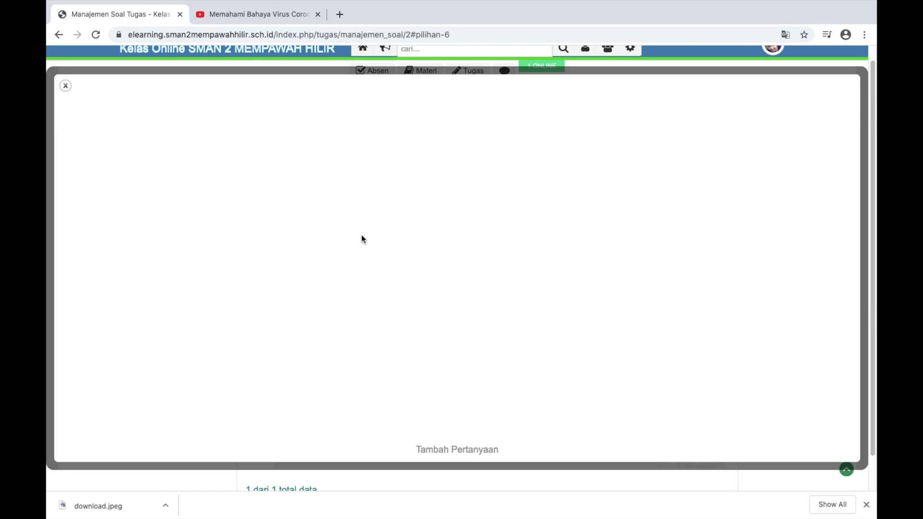
pyautogui.click(818, 89)
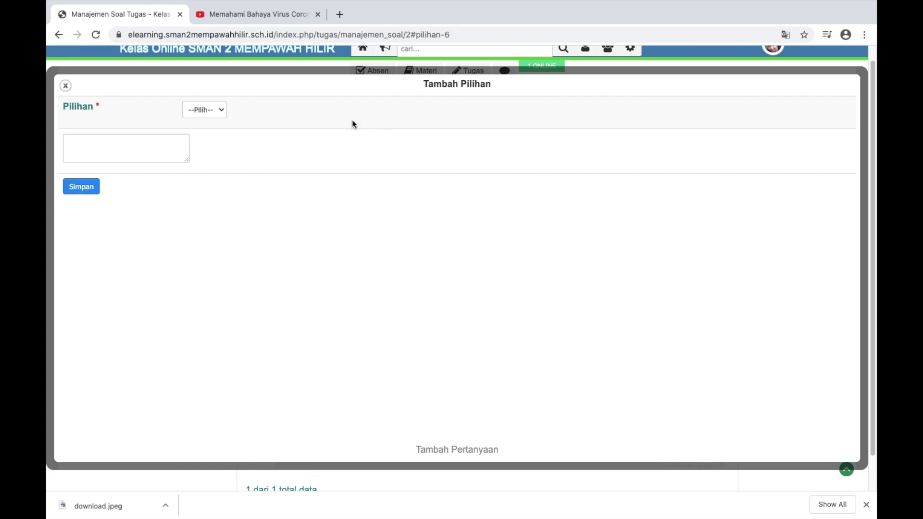
pyautogui.click(211, 121)
pyautogui.click(198, 153)
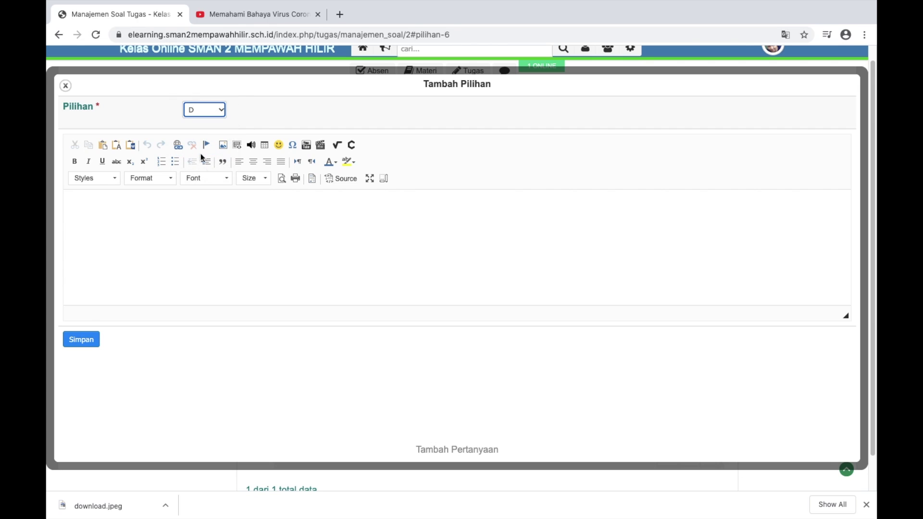
pyautogui.click(114, 193)
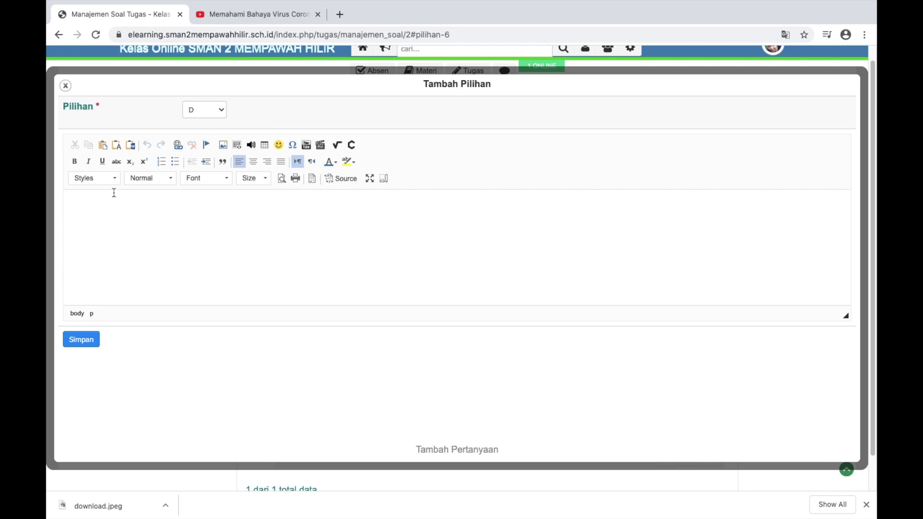
pyautogui.write('Malaysia')
pyautogui.click(81, 339)
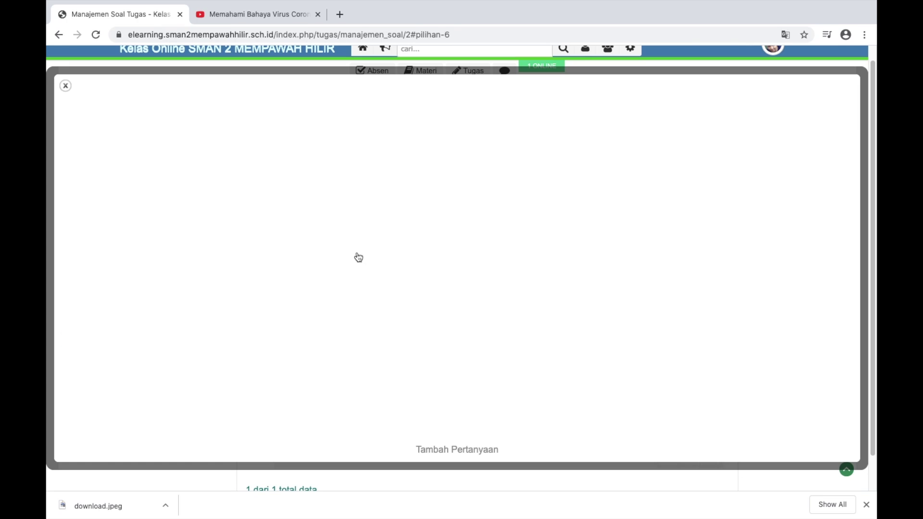
# Start answer option E and begin typing 'Thailand'
pyautogui.click(799, 89)
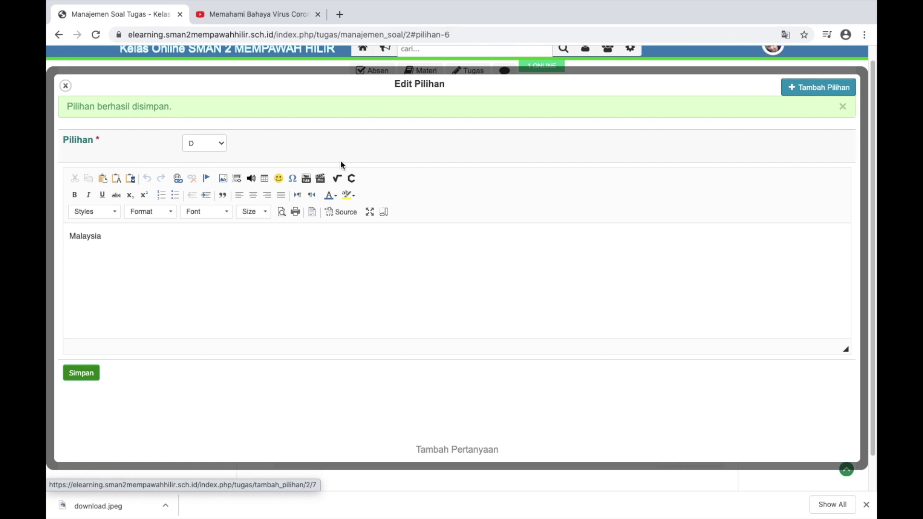
pyautogui.click(219, 114)
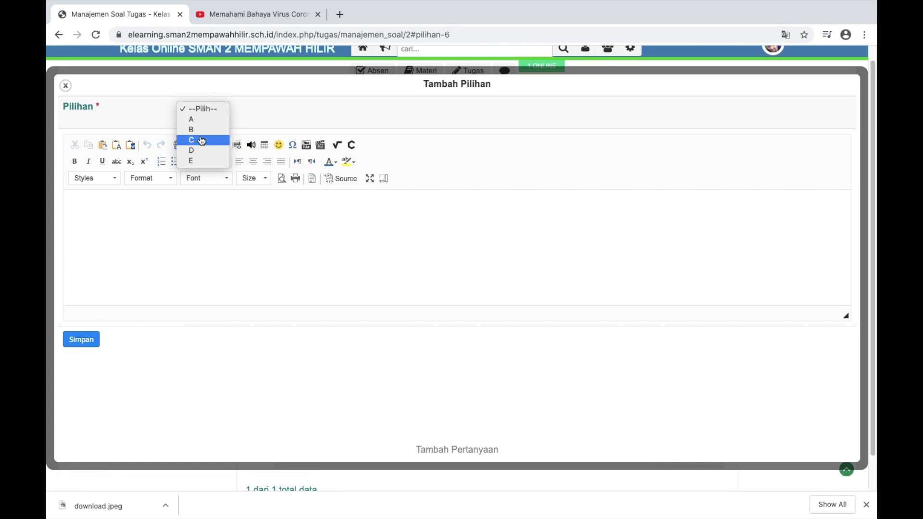
pyautogui.click(191, 163)
pyautogui.click(152, 209)
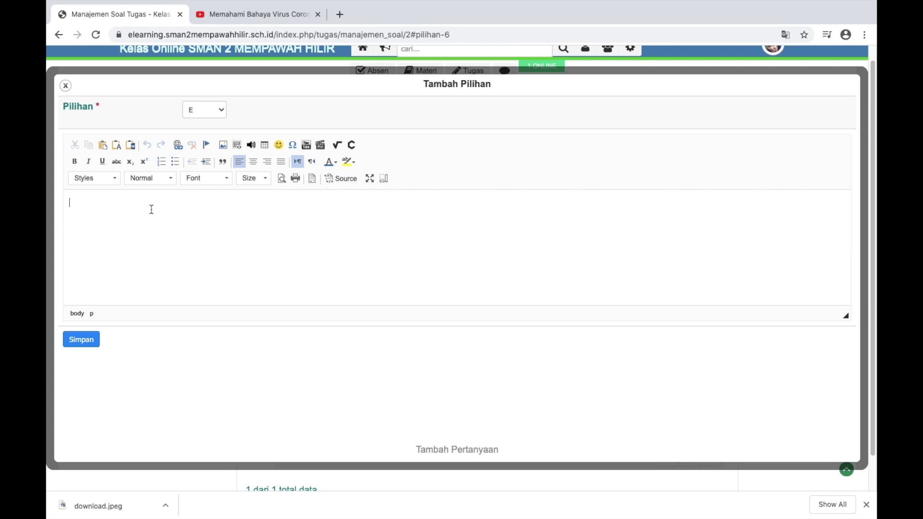
pyautogui.write('Thailand')
# Save option E 'Thailand' and mark (C) 'Cina' as question 2's answer key
pyautogui.click(91, 344)
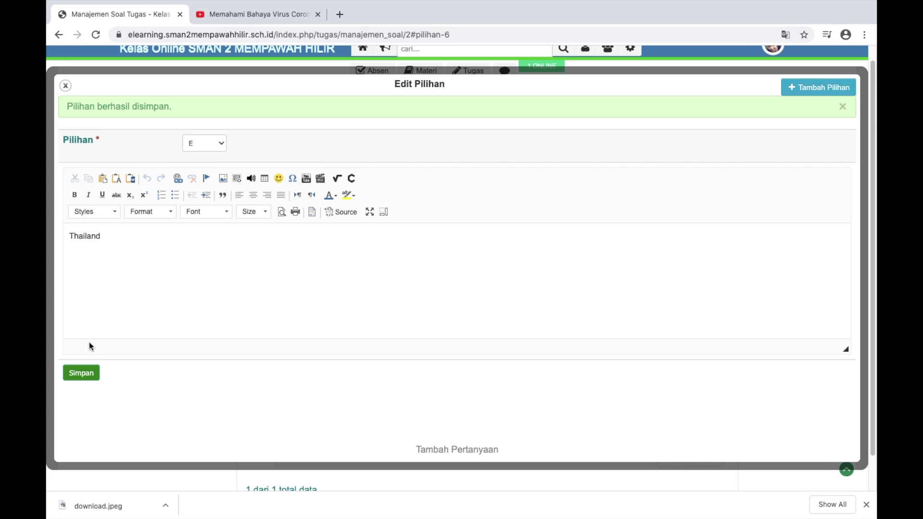
pyautogui.click(66, 84)
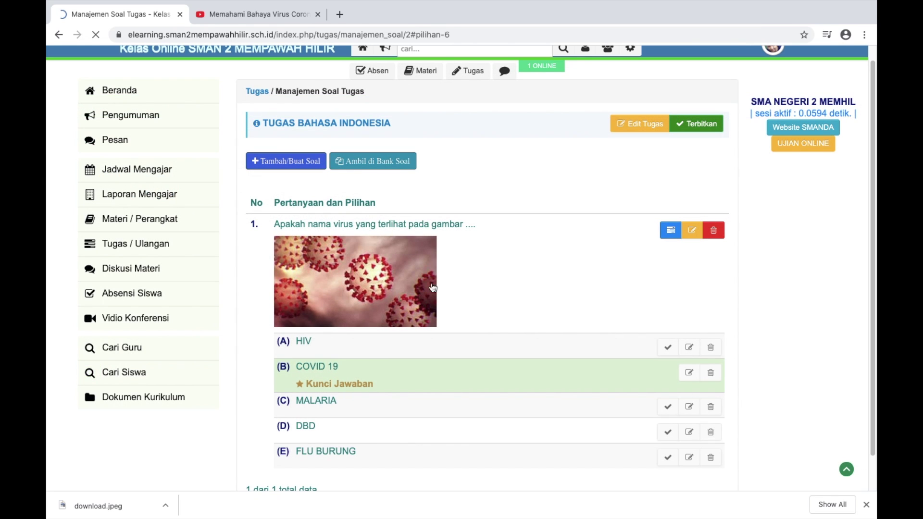
pyautogui.scroll(-2, 433, 290)
pyautogui.scroll(-3, 434, 290)
pyautogui.scroll(3, 433, 290)
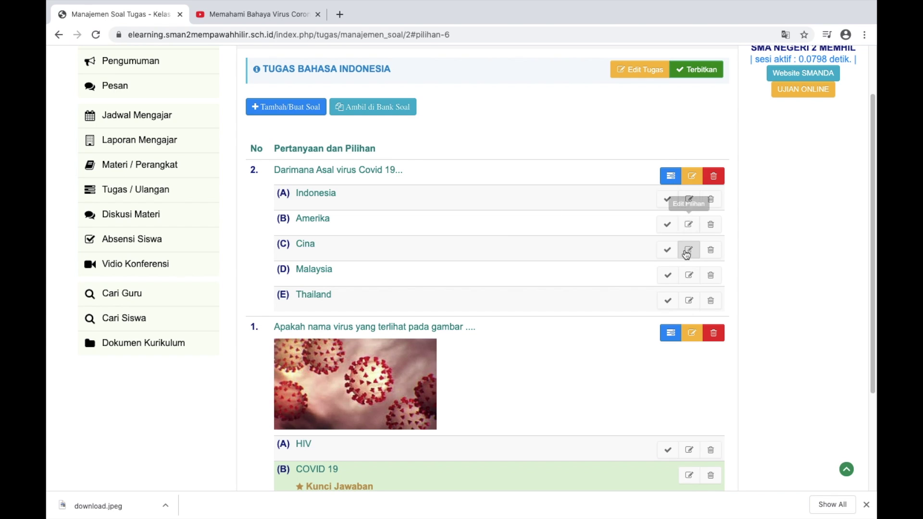
pyautogui.click(667, 250)
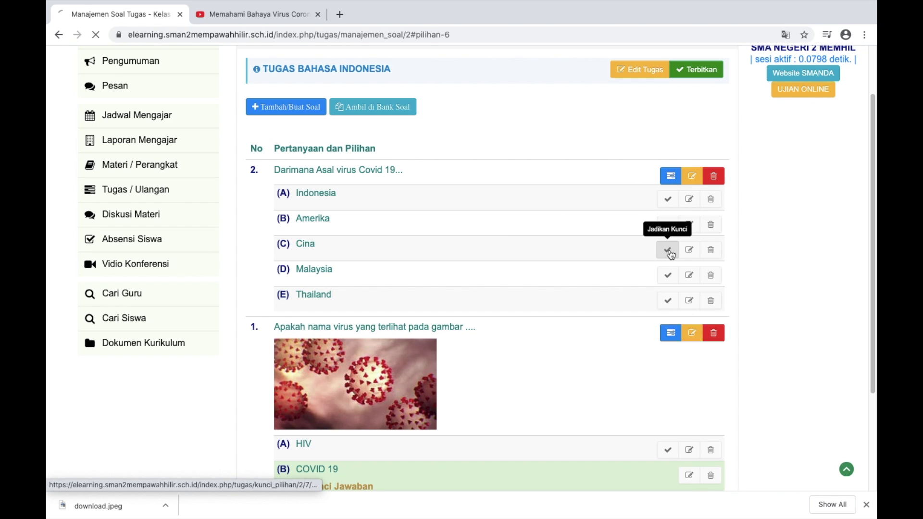
pyautogui.scroll(5, 671, 255)
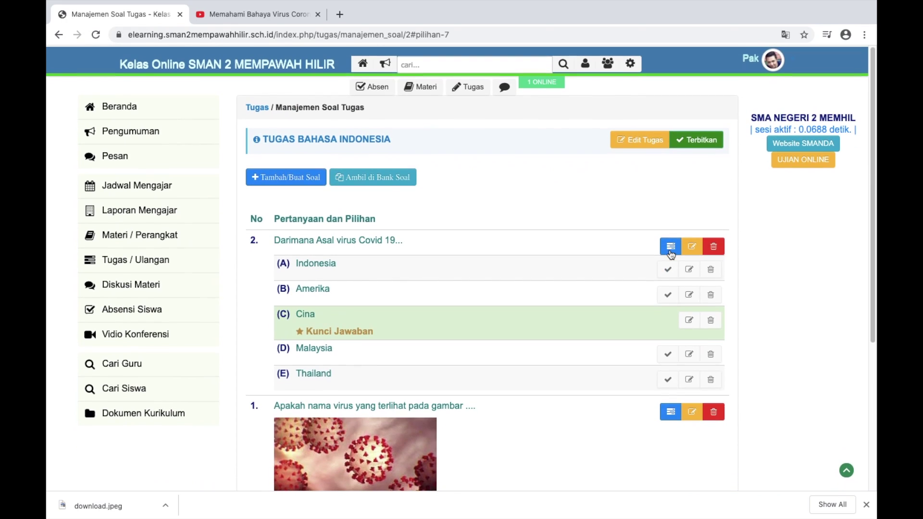
pyautogui.scroll(-4, 671, 255)
pyautogui.scroll(4, 671, 255)
pyautogui.scroll(-1, 671, 255)
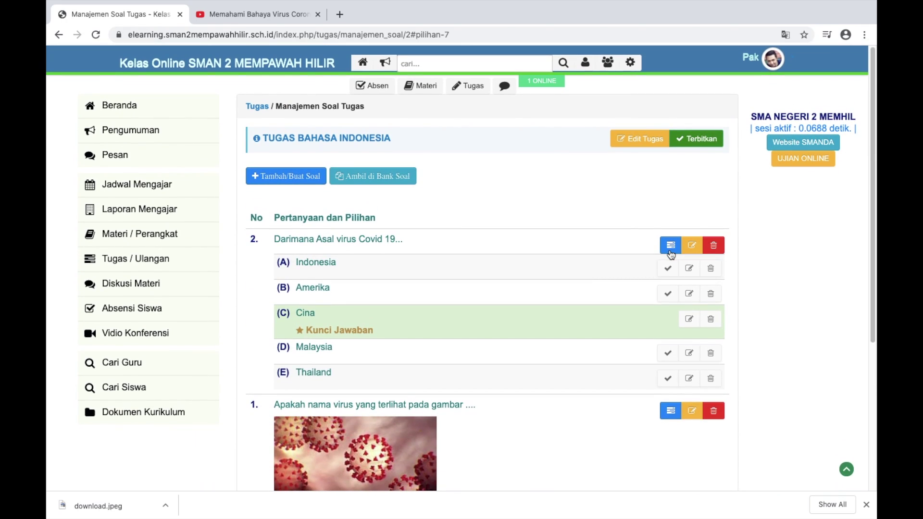
pyautogui.scroll(-3, 671, 255)
pyautogui.scroll(3, 671, 255)
# Publish the Tugas Bahasa Indonesia task and switch over to the desktop
pyautogui.click(690, 139)
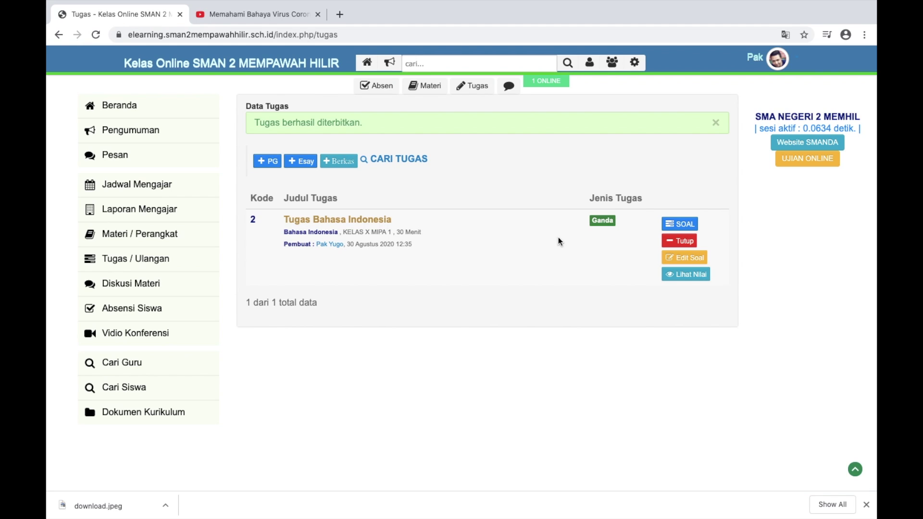
pyautogui.hotkey('ctrl', 'Left')
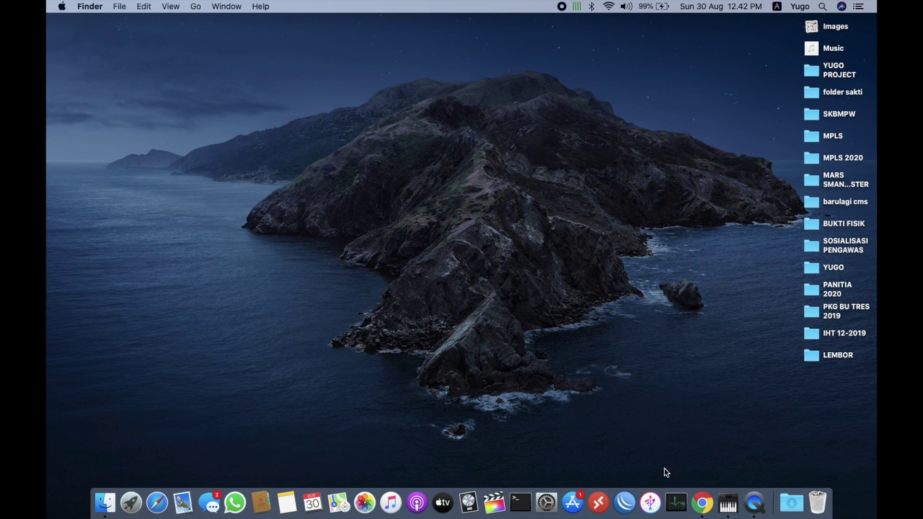
# In Safari, go from the KERJAAN favourites to the SMAN 2 Mempawah Hilir e-learning site
pyautogui.click(157, 499)
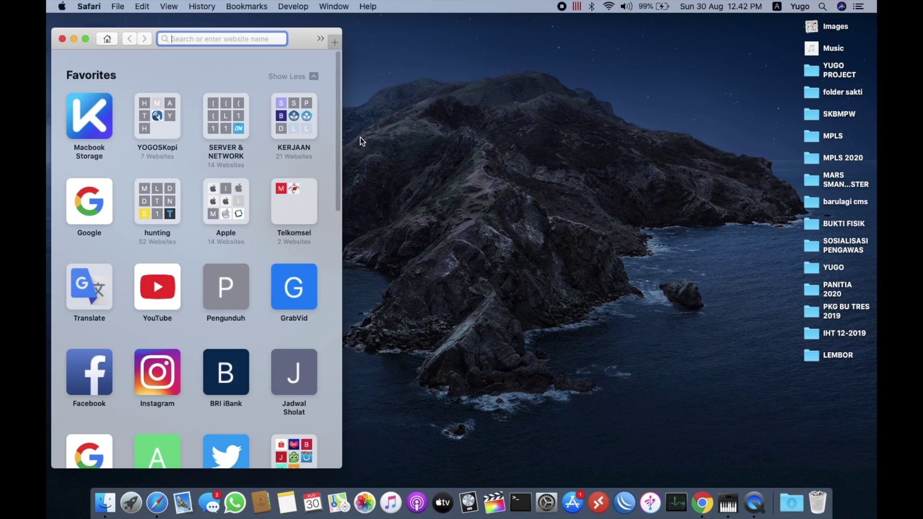
pyautogui.click(290, 116)
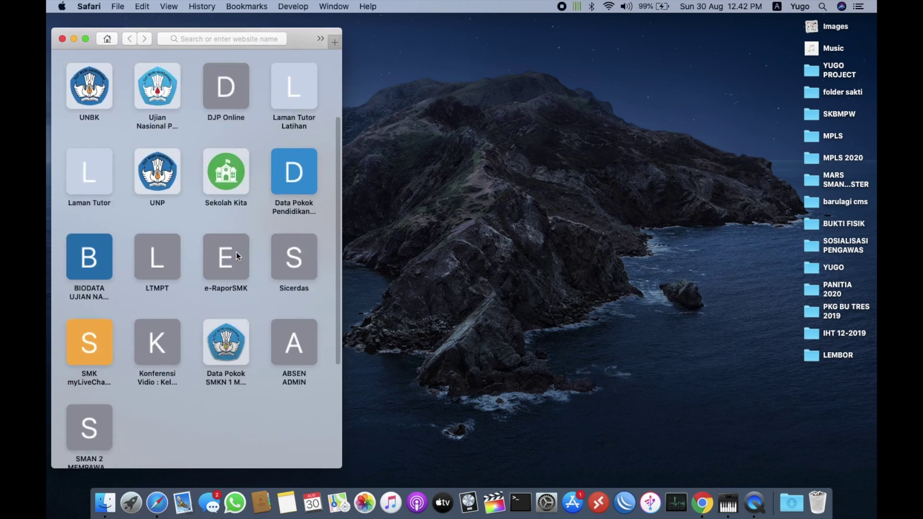
pyautogui.scroll(-5, 226, 263)
pyautogui.click(108, 255)
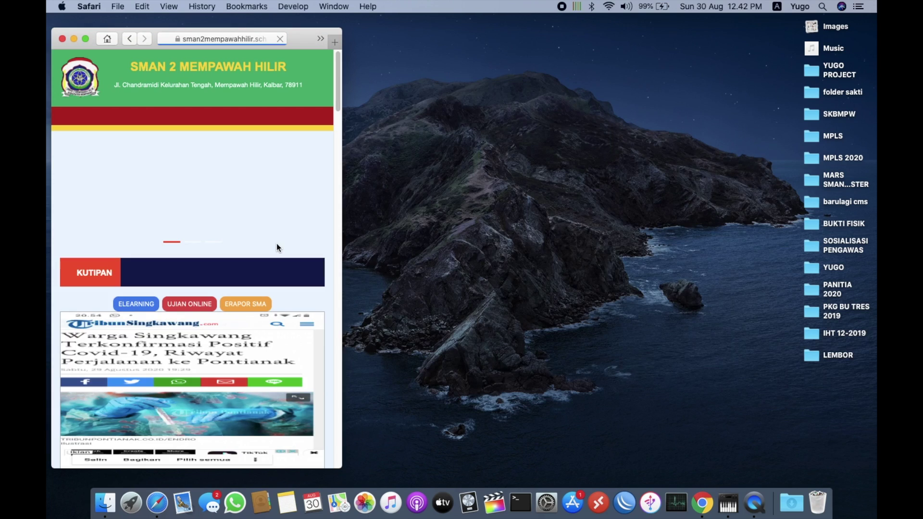
pyautogui.click(141, 272)
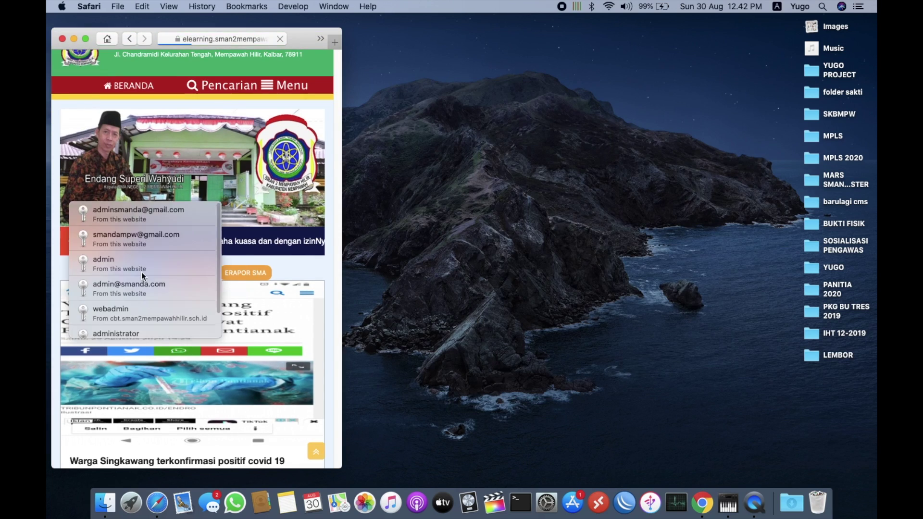
# Log in with the student account's e-mail and password, declining to save the password
pyautogui.click(305, 100)
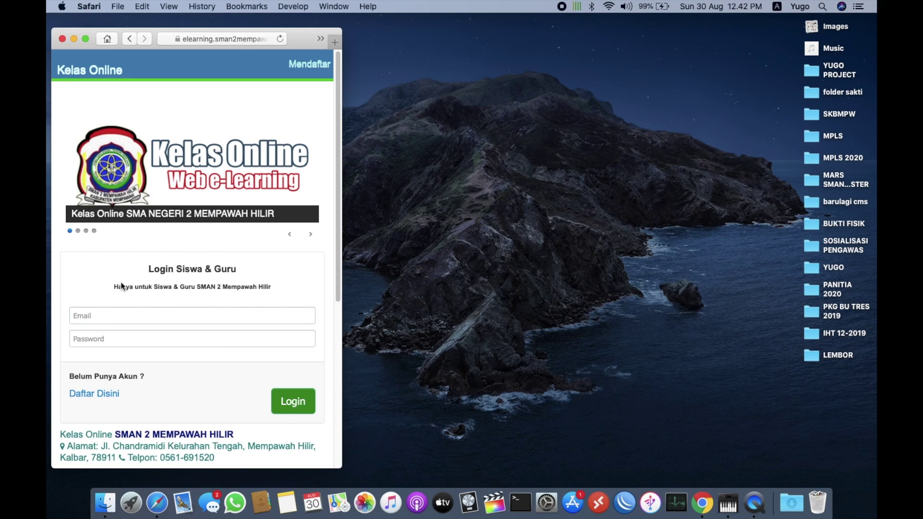
pyautogui.click(123, 313)
pyautogui.scroll(-3, 159, 269)
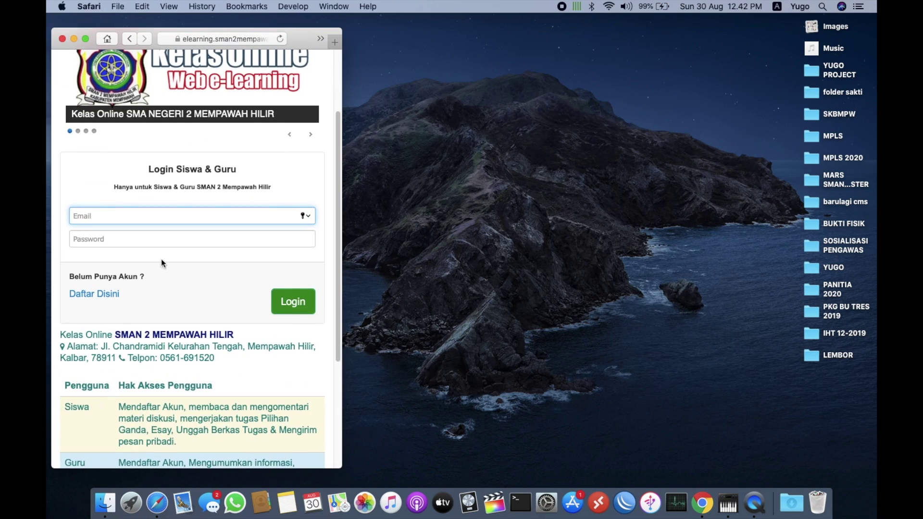
pyautogui.click(149, 239)
pyautogui.click(131, 215)
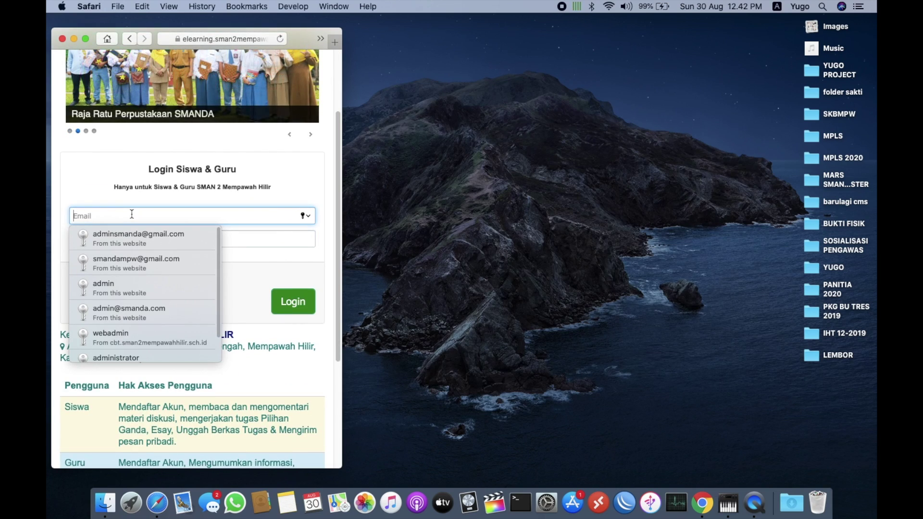
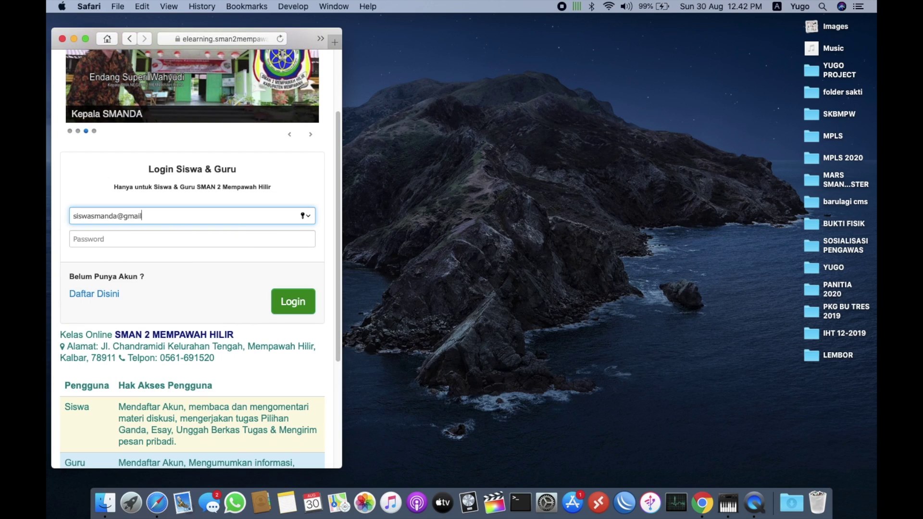
pyautogui.click(119, 240)
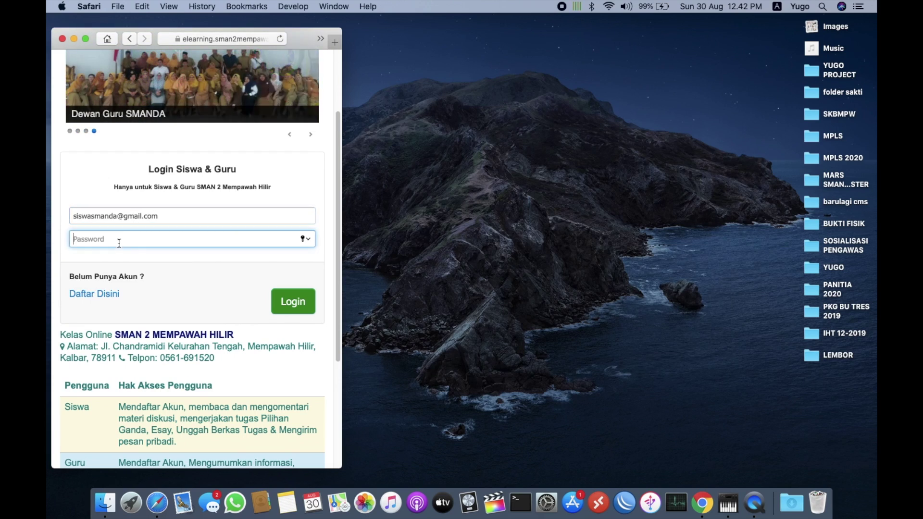
pyautogui.write('1')
pyautogui.click(285, 301)
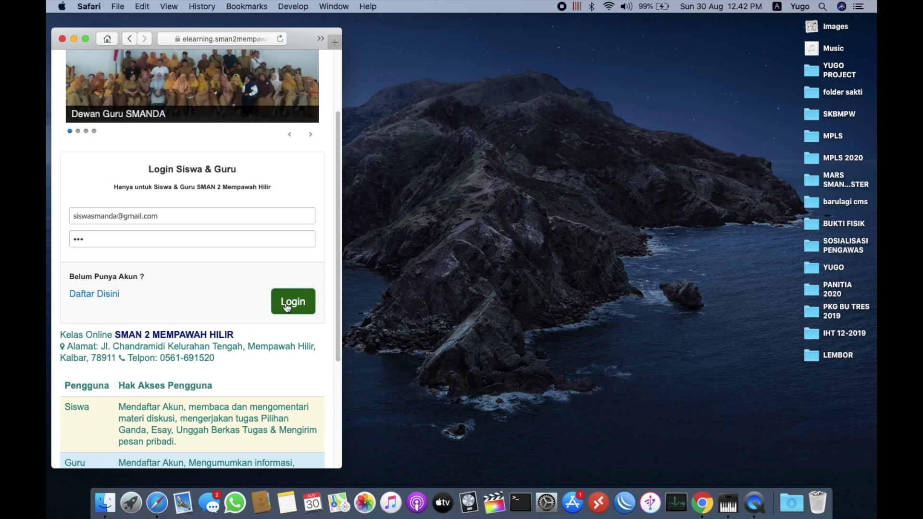
pyautogui.click(194, 120)
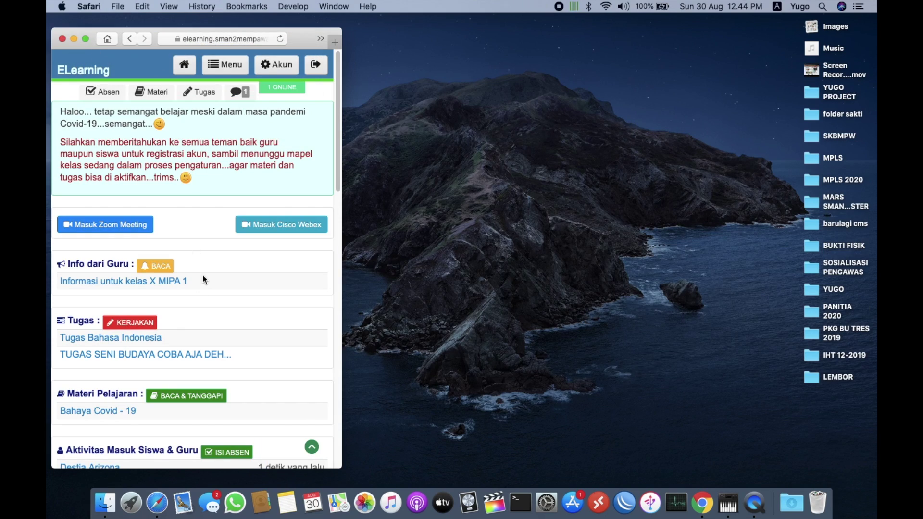
# Move the Safari window toward the screen centre and scroll through the student dashboard
pyautogui.scroll(-5, 203, 275)
pyautogui.scroll(-10, 202, 275)
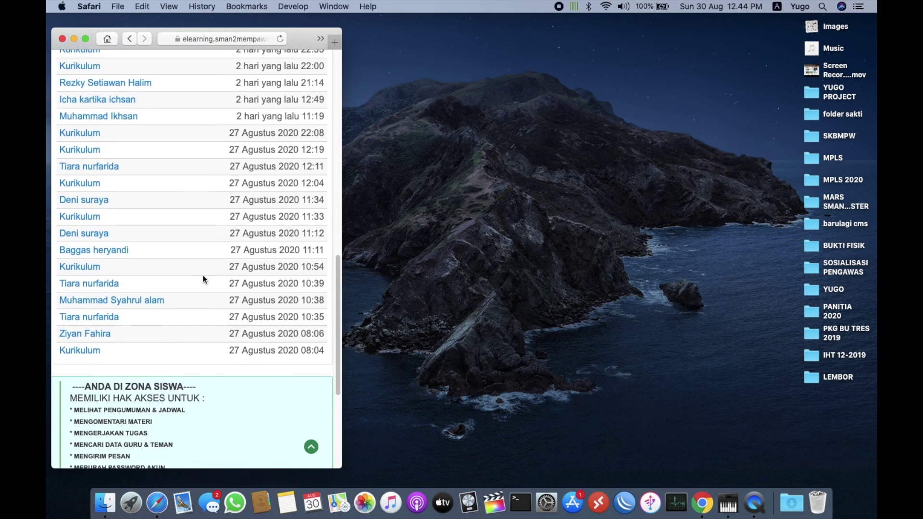
pyautogui.scroll(15, 203, 275)
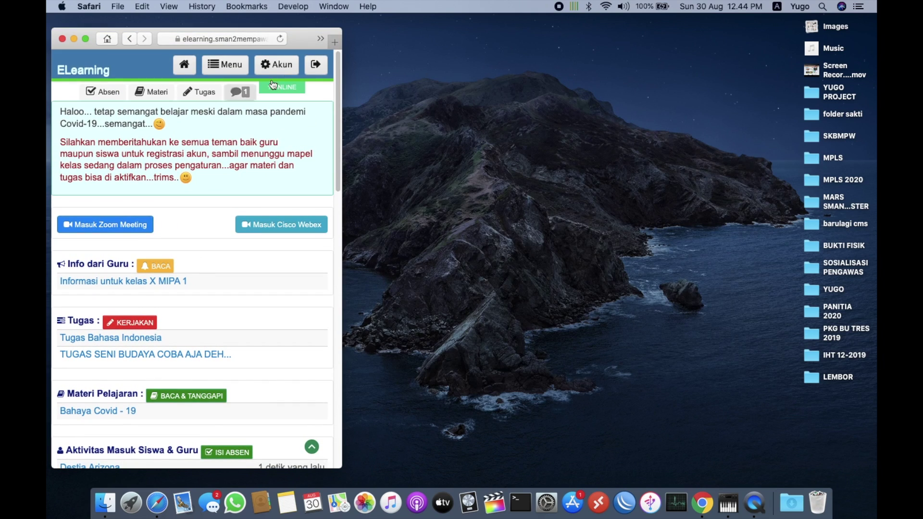
pyautogui.moveTo(309, 29); pyautogui.dragTo(509, 31)
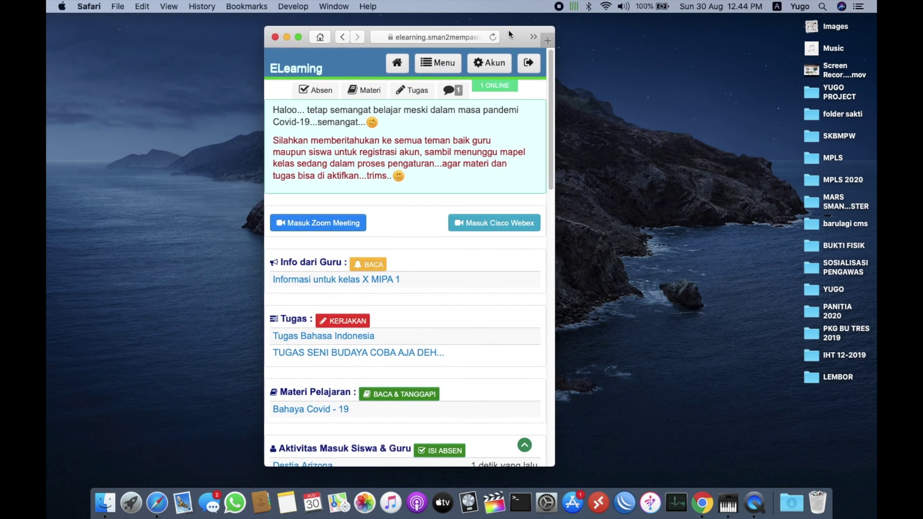
pyautogui.scroll(-1, 437, 254)
pyautogui.scroll(1, 438, 255)
pyautogui.scroll(-5, 437, 254)
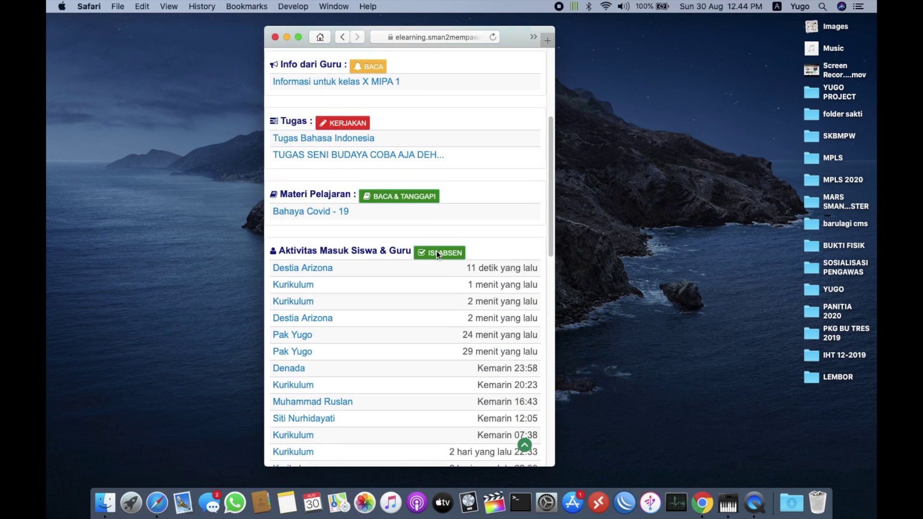
pyautogui.scroll(5, 437, 255)
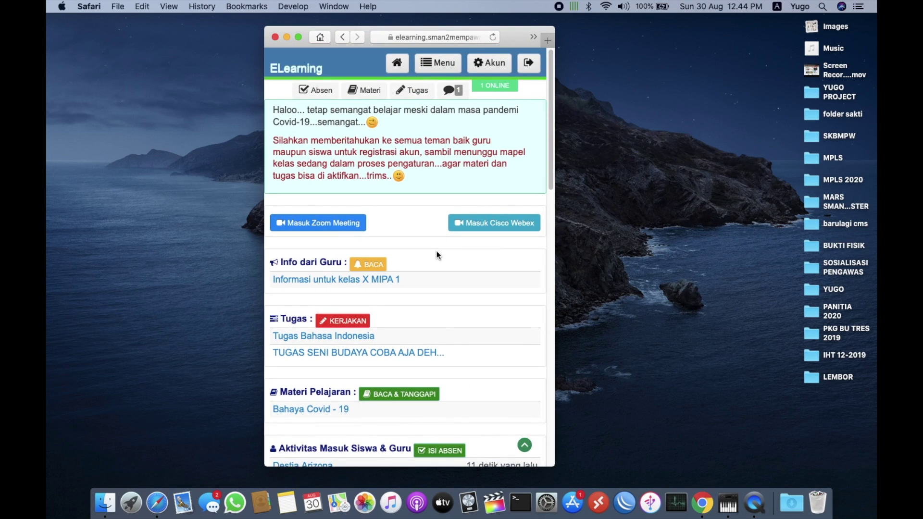
pyautogui.scroll(-10, 437, 255)
pyautogui.scroll(10, 437, 255)
pyautogui.scroll(-2, 437, 254)
pyautogui.scroll(-1, 438, 255)
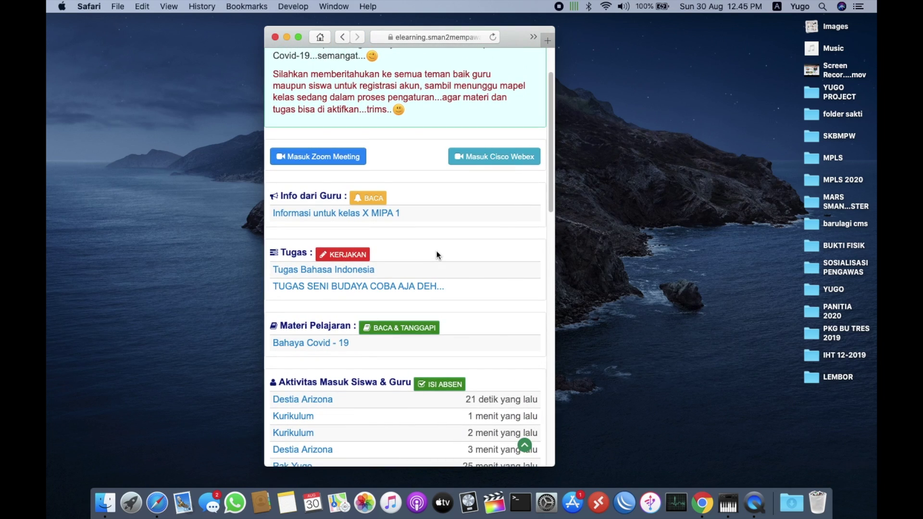
# View the 'Informasi untuk kelas X MIPA 1' announcement, then open Tugas Bahasa Indonesia
pyautogui.click(315, 214)
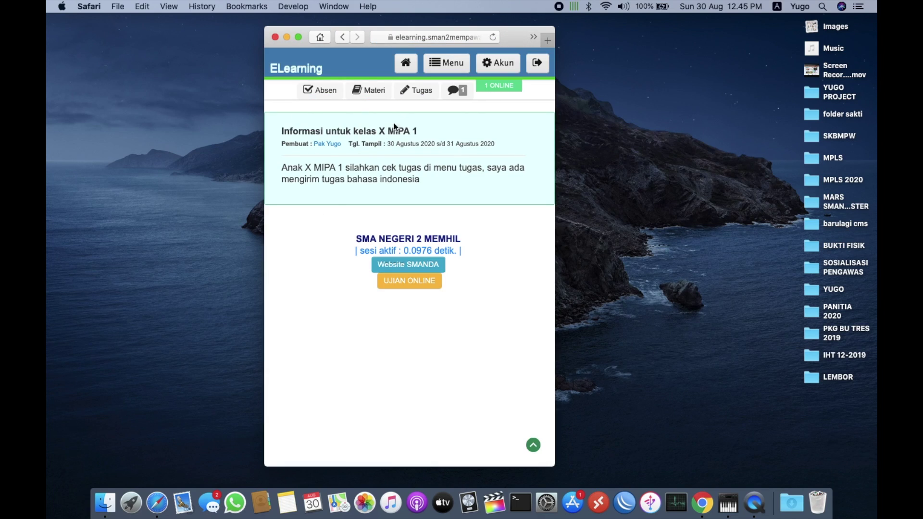
pyautogui.click(406, 98)
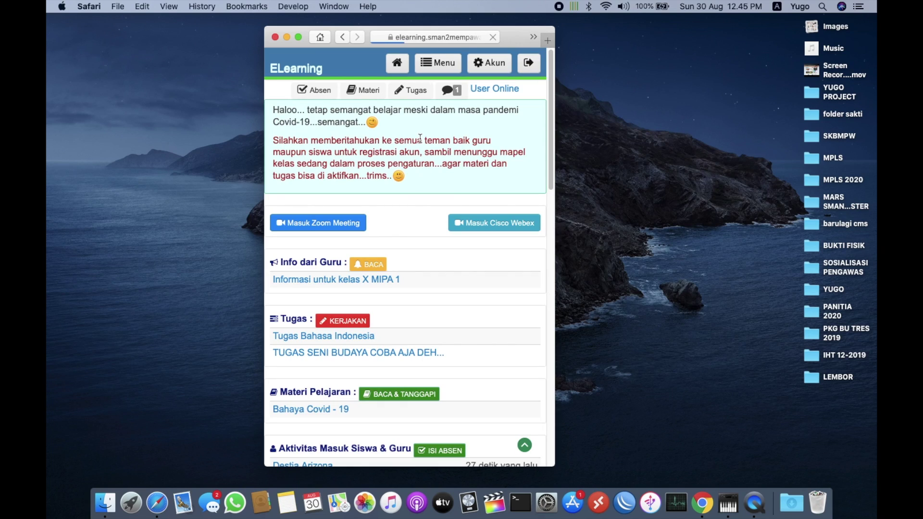
pyautogui.scroll(-4, 390, 278)
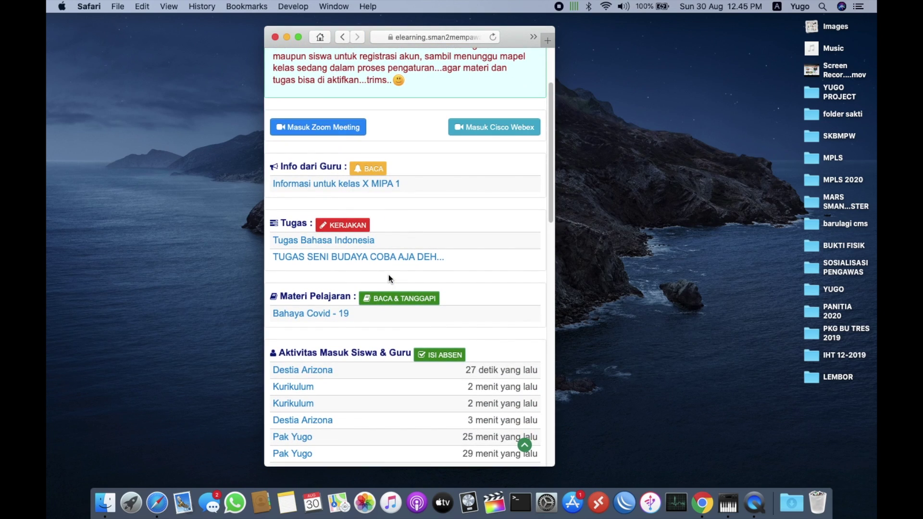
pyautogui.click(351, 239)
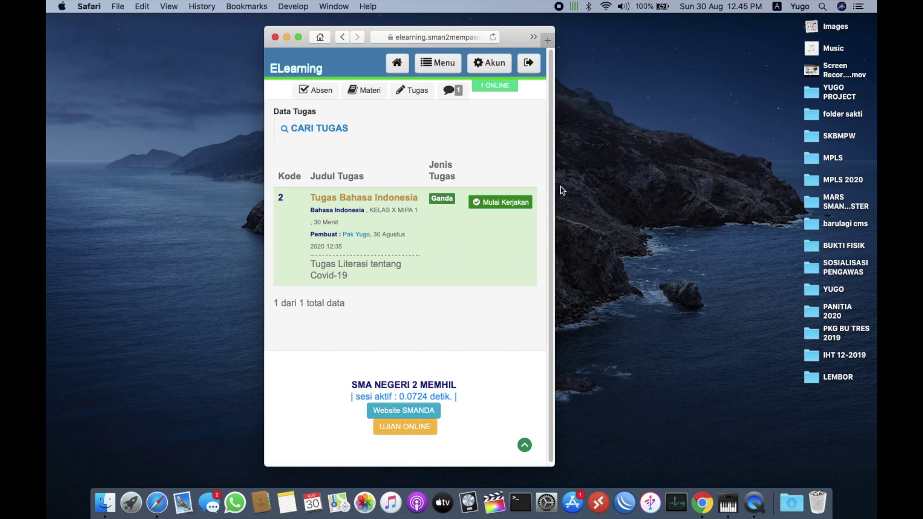
# Start the Tugas Bahasa Indonesia quiz and confirm beginning it
pyautogui.click(492, 206)
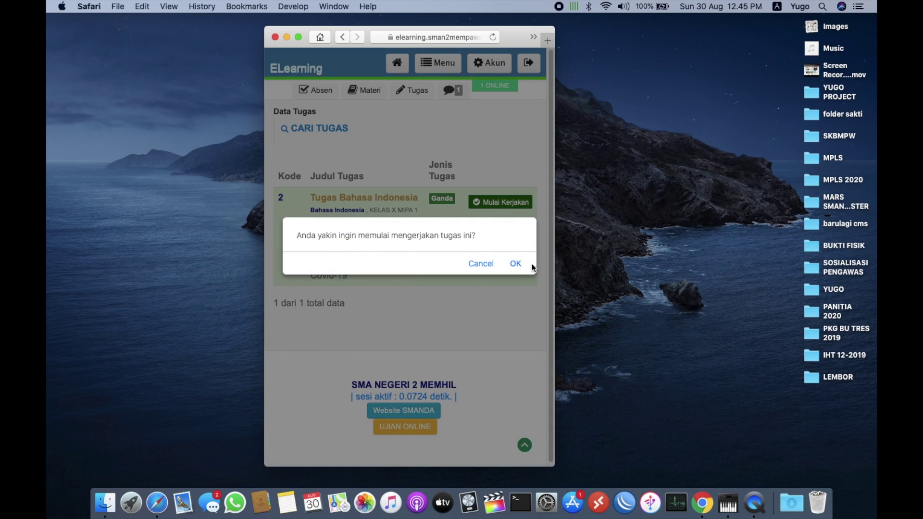
pyautogui.click(517, 264)
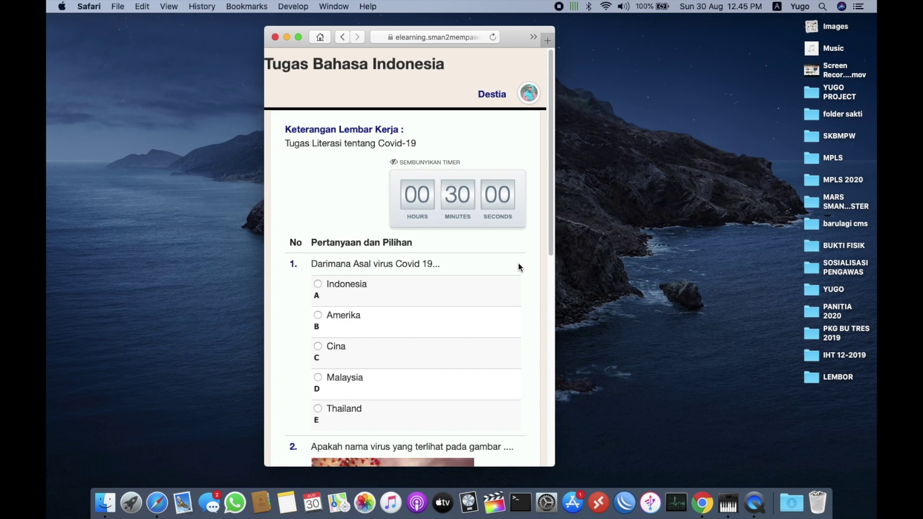
pyautogui.scroll(-5, 518, 267)
pyautogui.scroll(-1, 518, 263)
pyautogui.scroll(5, 518, 263)
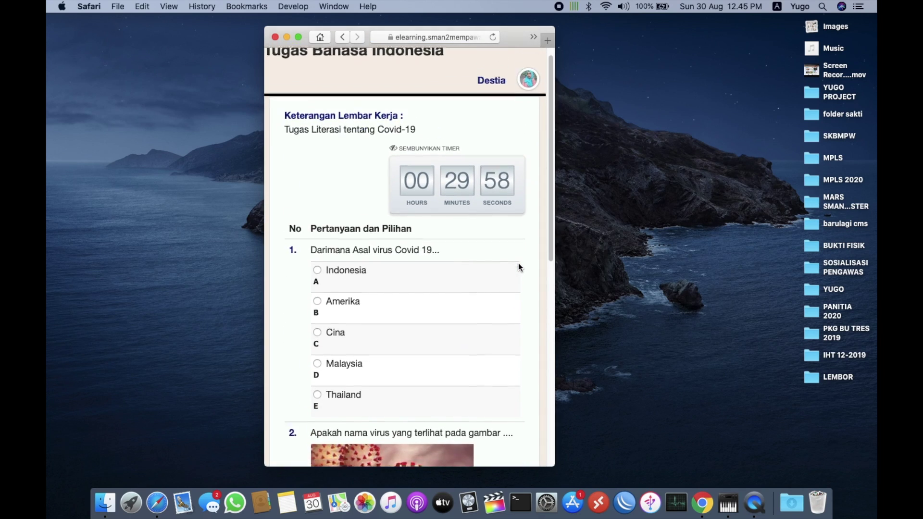
pyautogui.scroll(-5, 518, 263)
pyautogui.scroll(5, 518, 264)
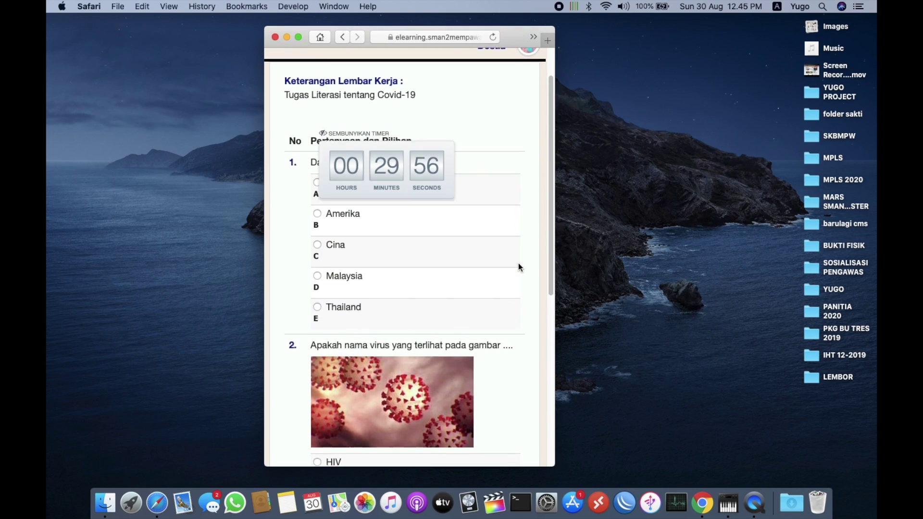
pyautogui.scroll(-2, 518, 264)
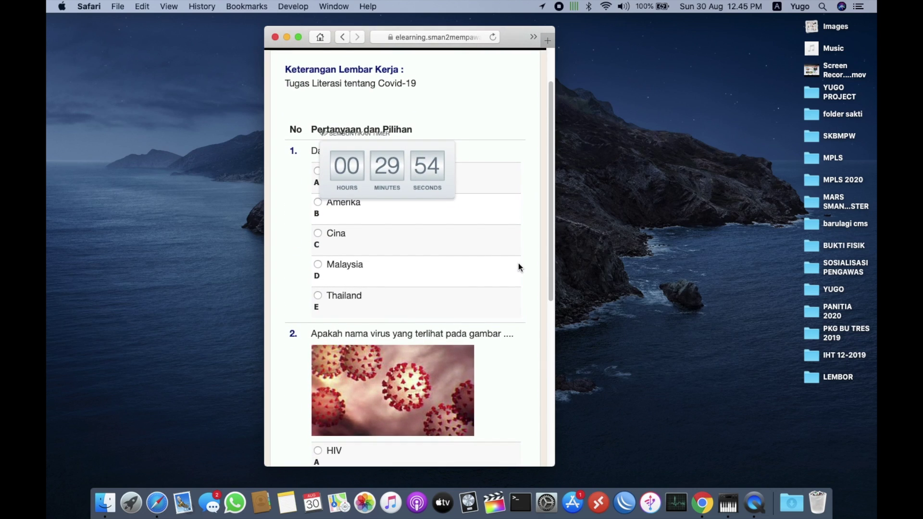
# Answer Cina for question 1 and COVID 19 for question 2
pyautogui.click(329, 235)
pyautogui.scroll(-5, 475, 278)
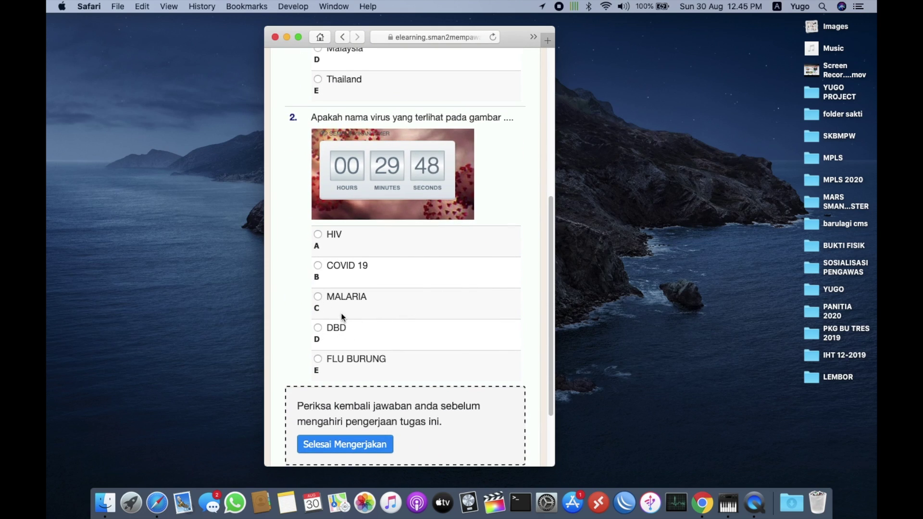
pyautogui.click(317, 265)
pyautogui.scroll(-3, 423, 286)
# Finish the quiz and confirm with 'Ya, saya sudah selesai'
pyautogui.click(373, 375)
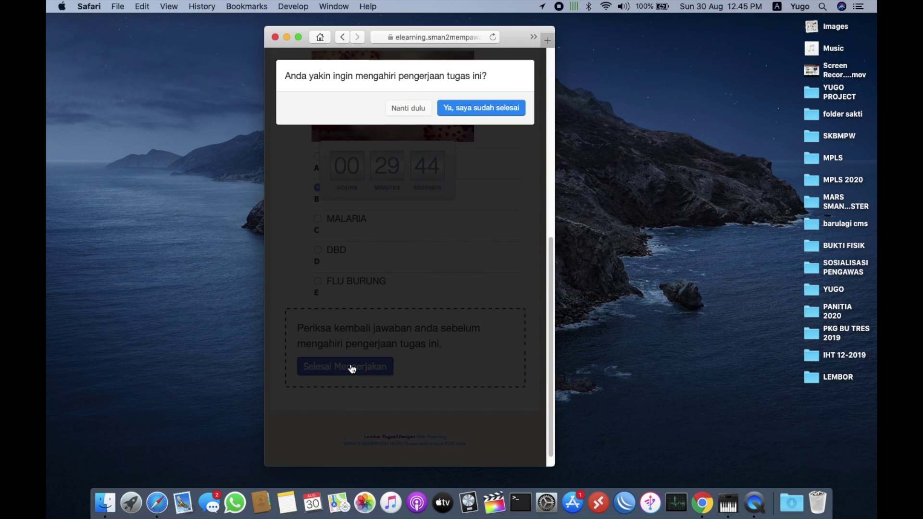
pyautogui.click(478, 109)
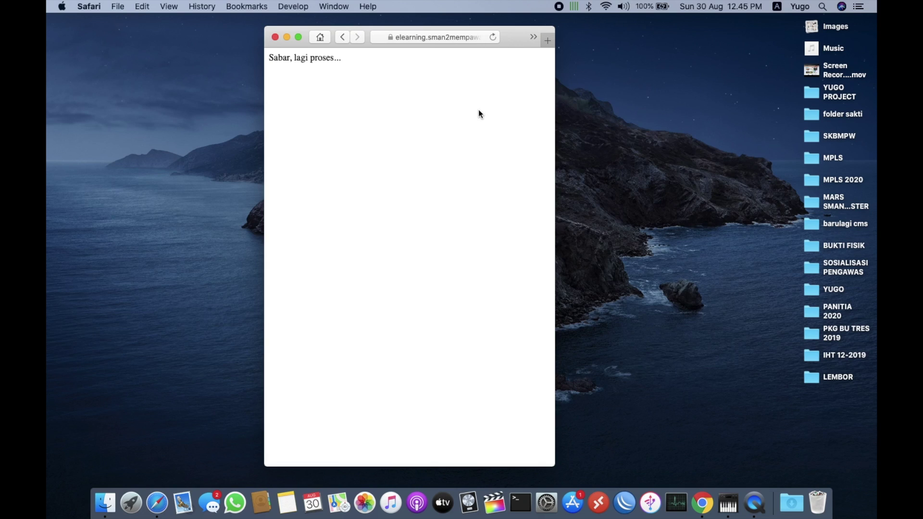
pyautogui.scroll(-3, 470, 217)
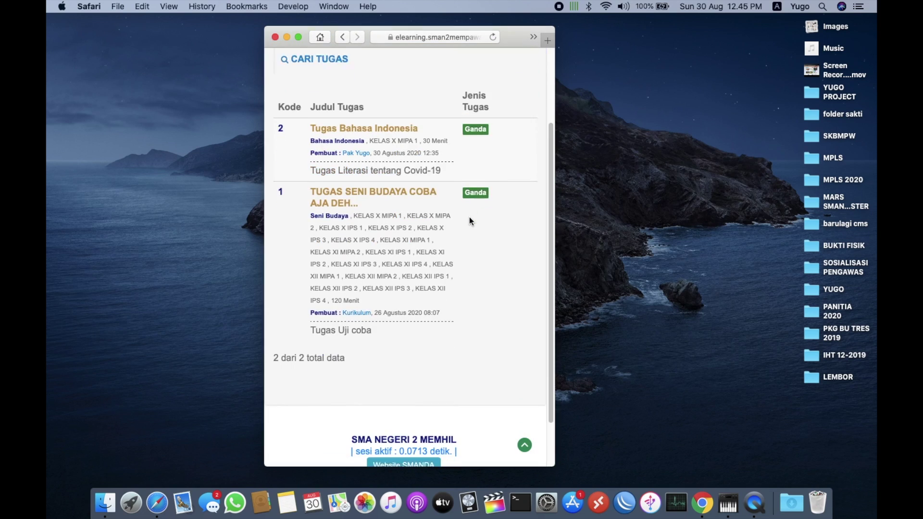
pyautogui.scroll(5, 470, 217)
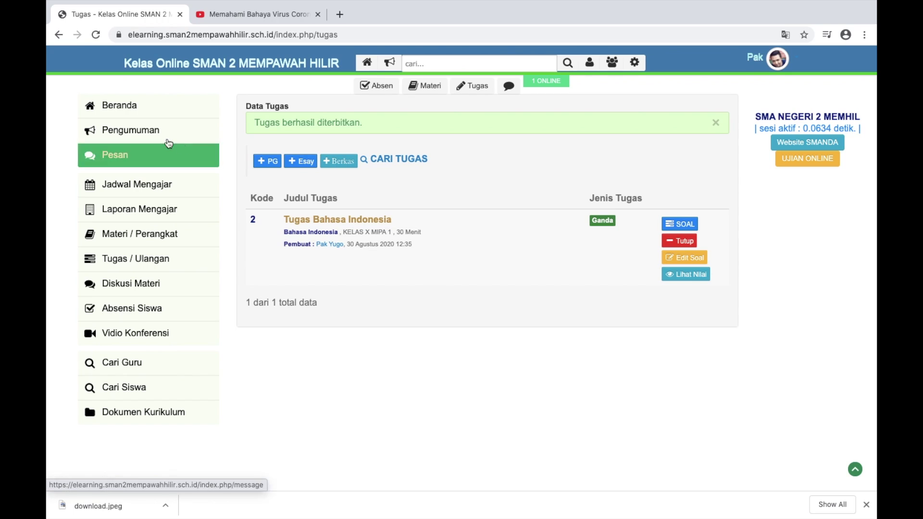
# Reload the teacher's Tugas / Ulangan list and view Tugas Bahasa Indonesia grades showing 100
pyautogui.click(135, 265)
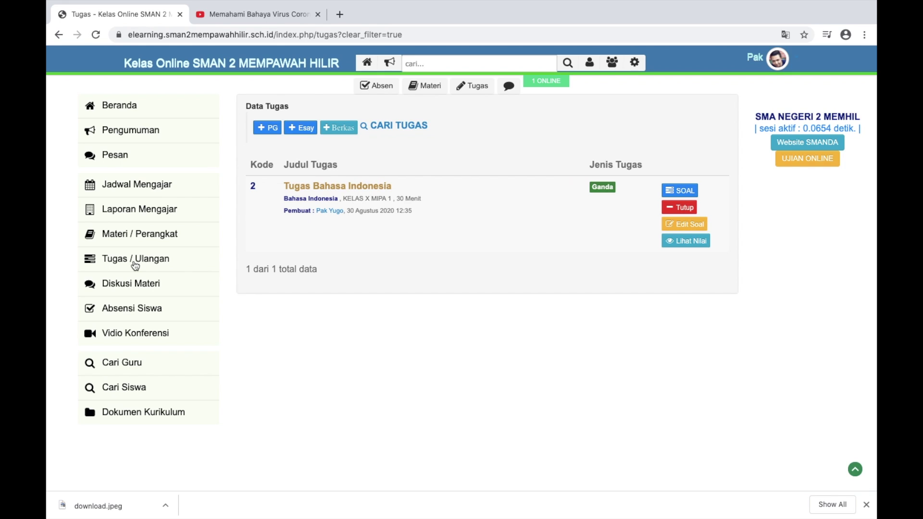
pyautogui.click(676, 242)
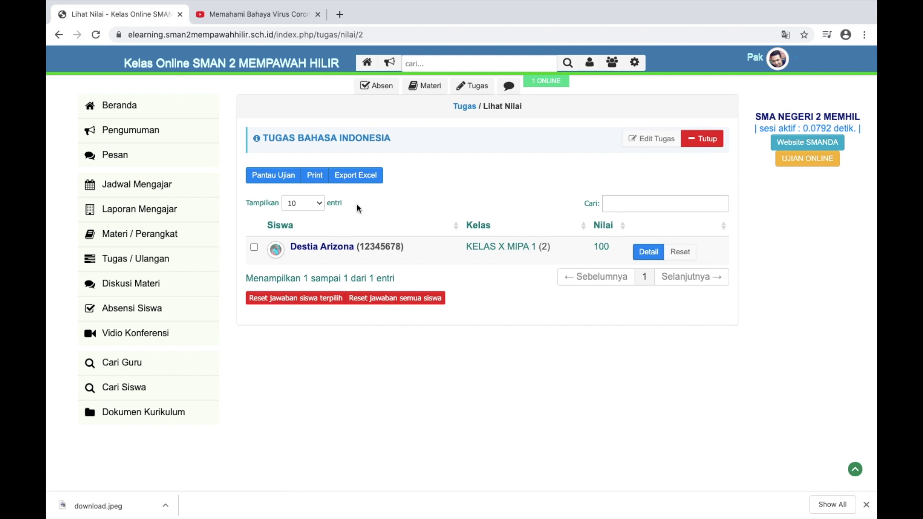
# Generate the printable grade report for KELAS X MIPA 1, then close the Print nilai tab
pyautogui.click(314, 181)
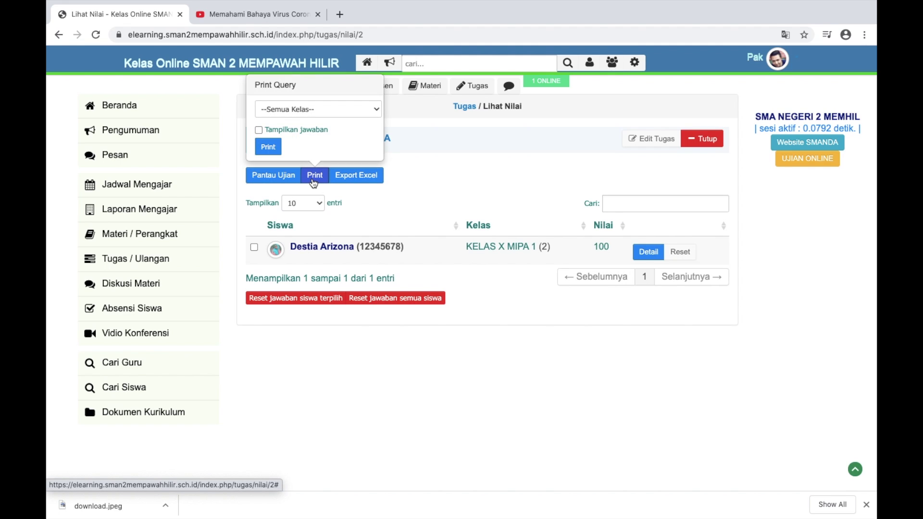
pyautogui.click(303, 111)
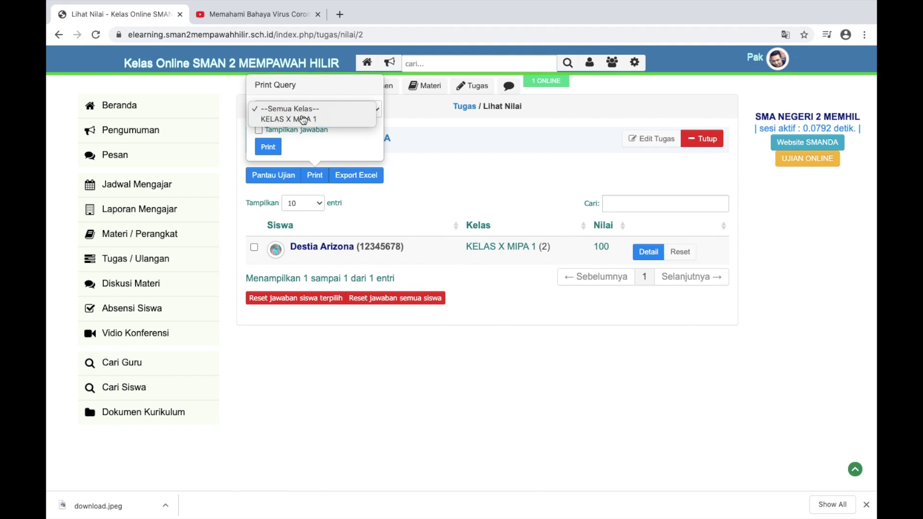
pyautogui.click(303, 119)
pyautogui.click(268, 146)
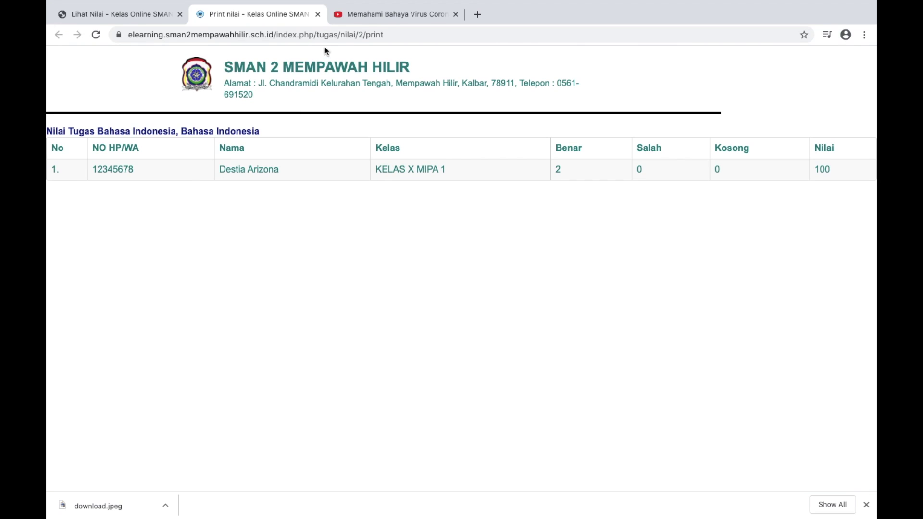
pyautogui.click(317, 14)
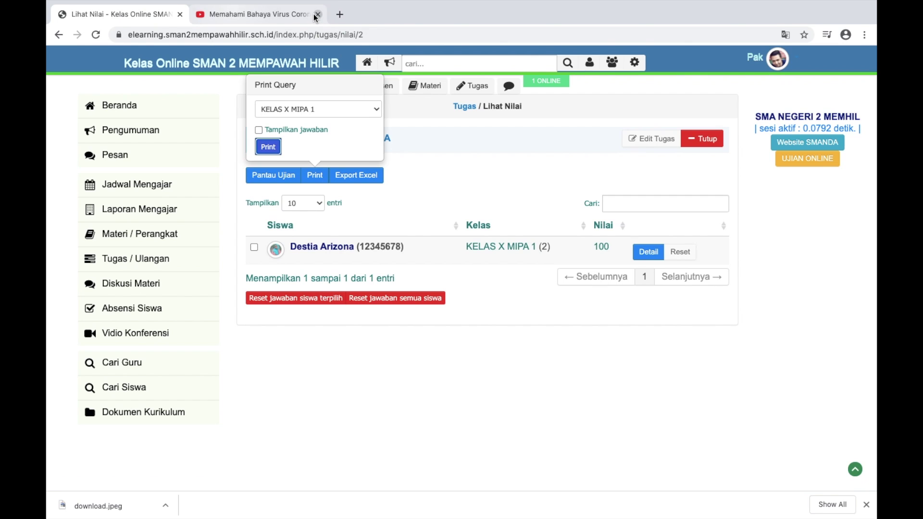
pyautogui.click(347, 175)
# Export the KELAS X MIPA 1 grades to Excel and open the downloaded .xls file
pyautogui.click(315, 175)
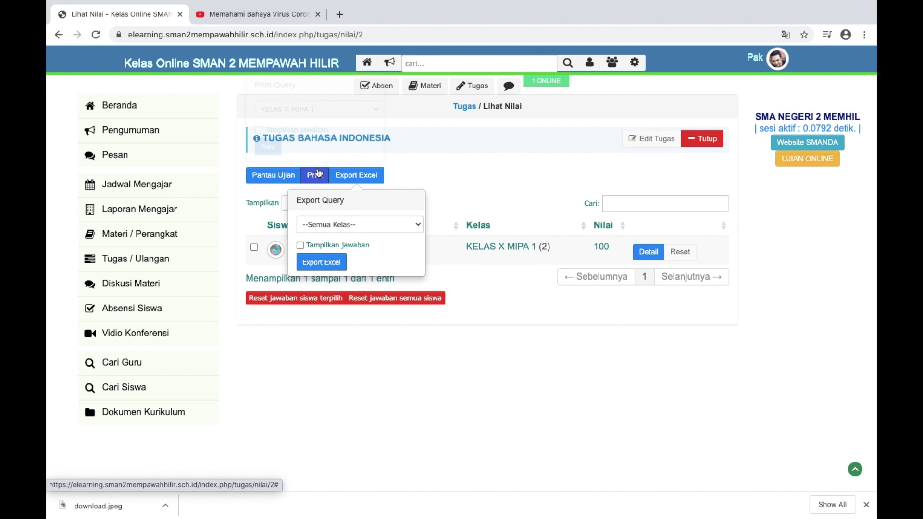
pyautogui.click(352, 229)
pyautogui.click(345, 236)
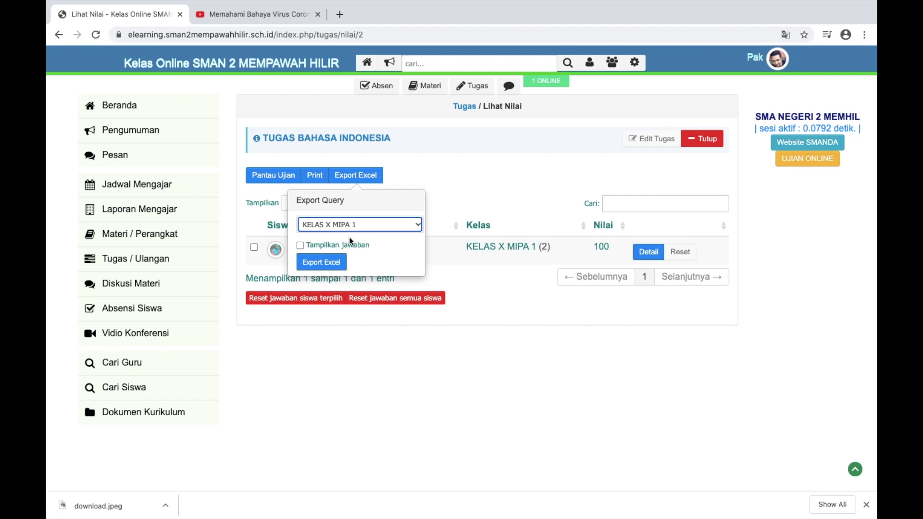
pyautogui.click(322, 262)
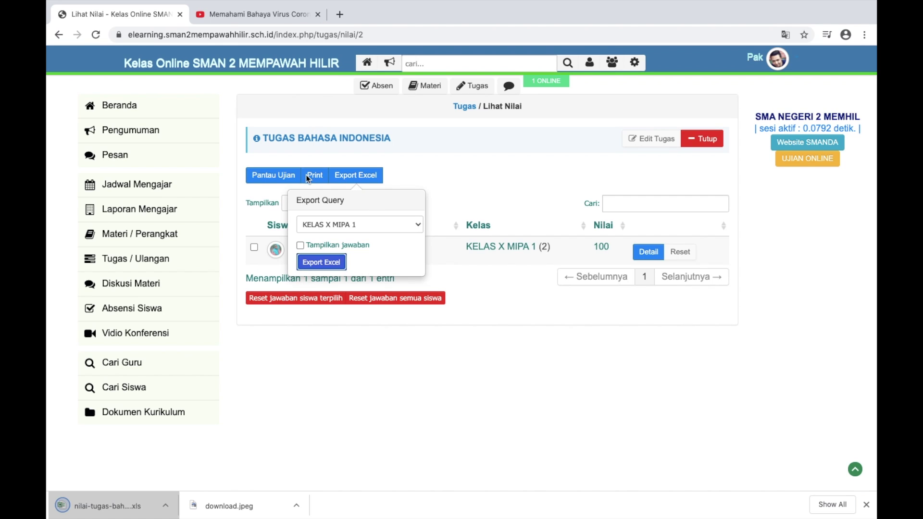
pyautogui.click(338, 185)
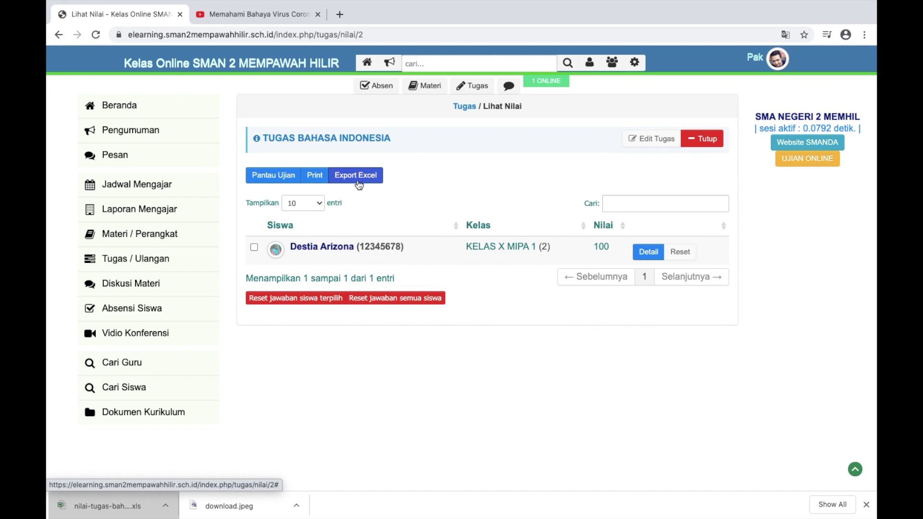
pyautogui.click(111, 510)
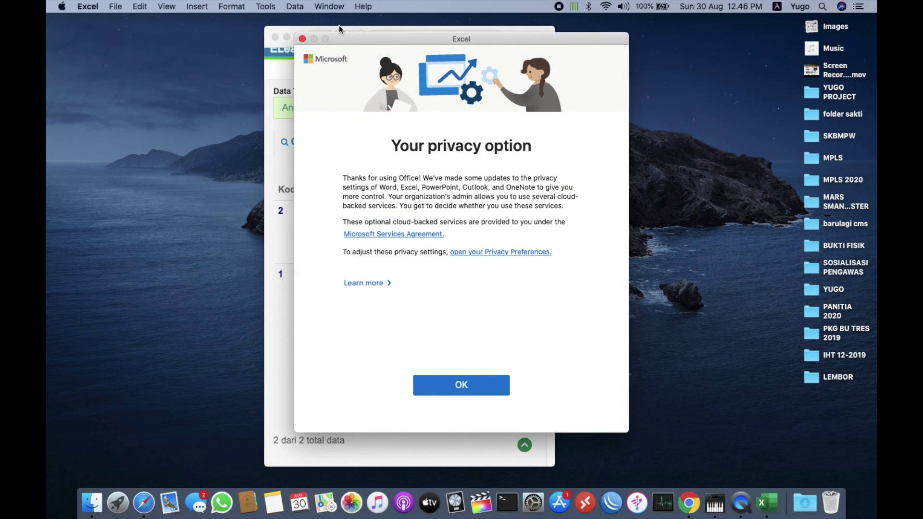
# Open the nilai-tugas-bahasa-indonesia sheet past the privacy and format prompts, review it, then close it
pyautogui.click(450, 382)
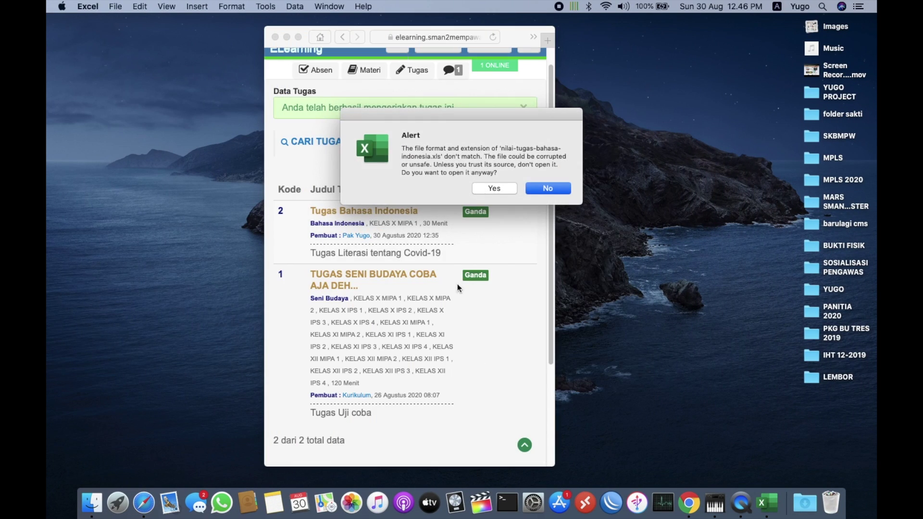
pyautogui.click(507, 189)
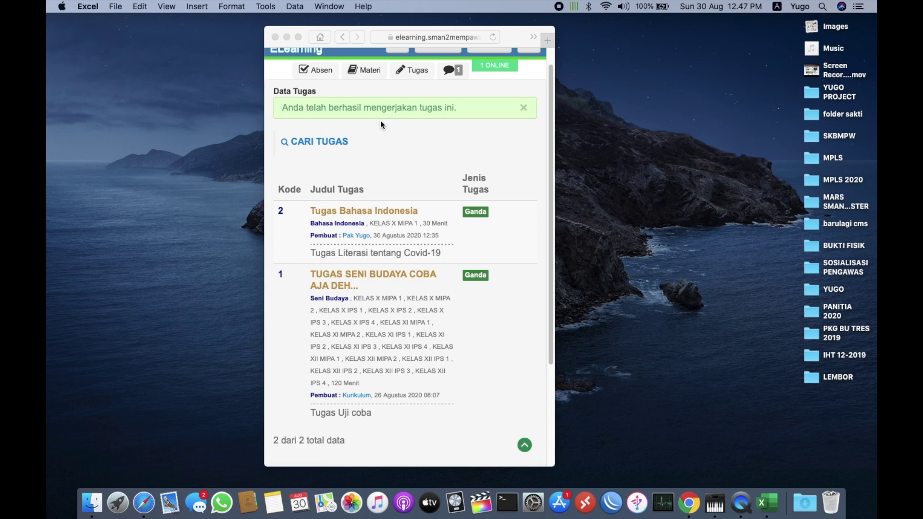
pyautogui.click(286, 41)
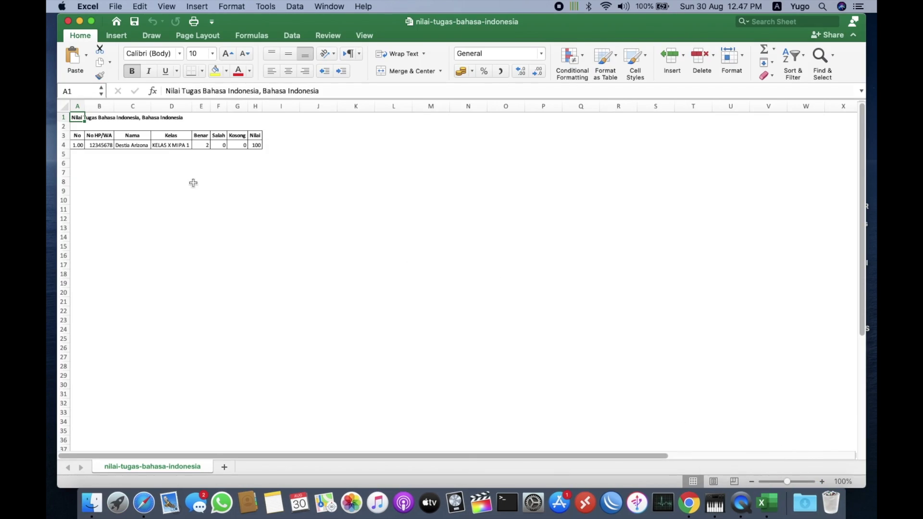
pyautogui.scroll(5, 176, 178)
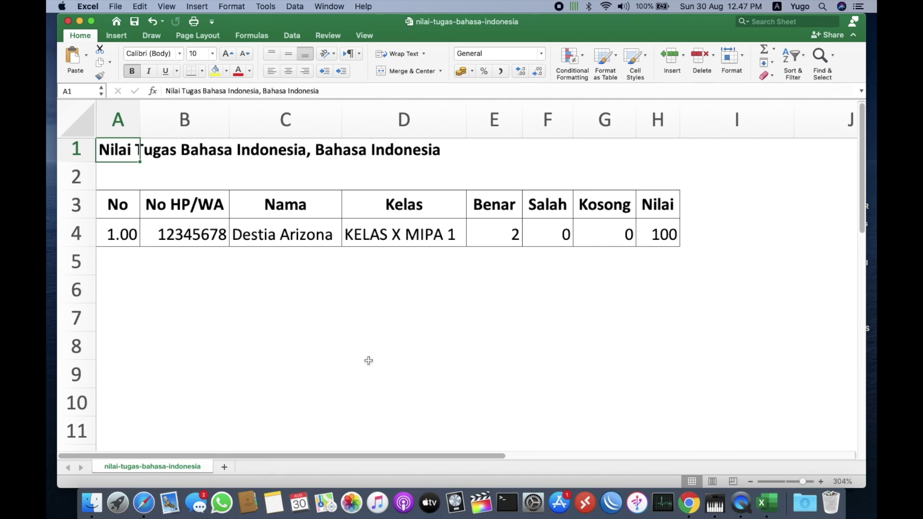
pyautogui.click(68, 21)
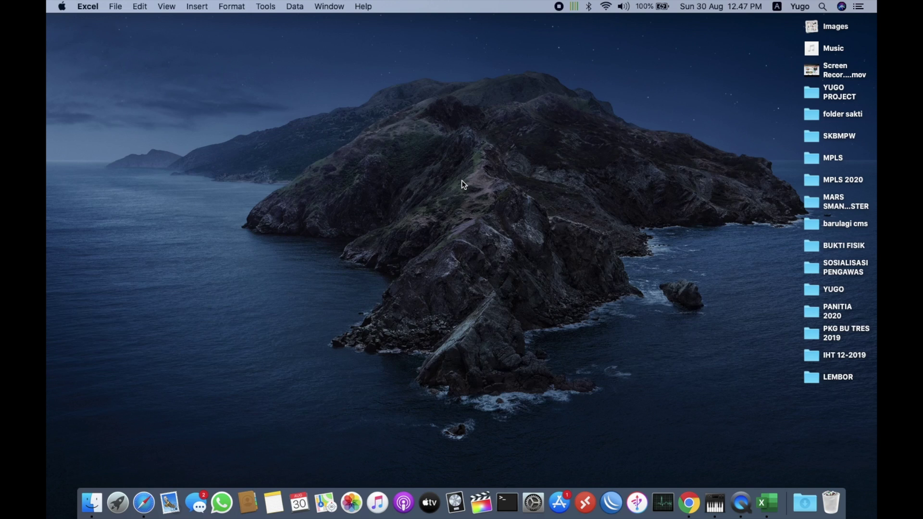
pyautogui.press('super+Tab')
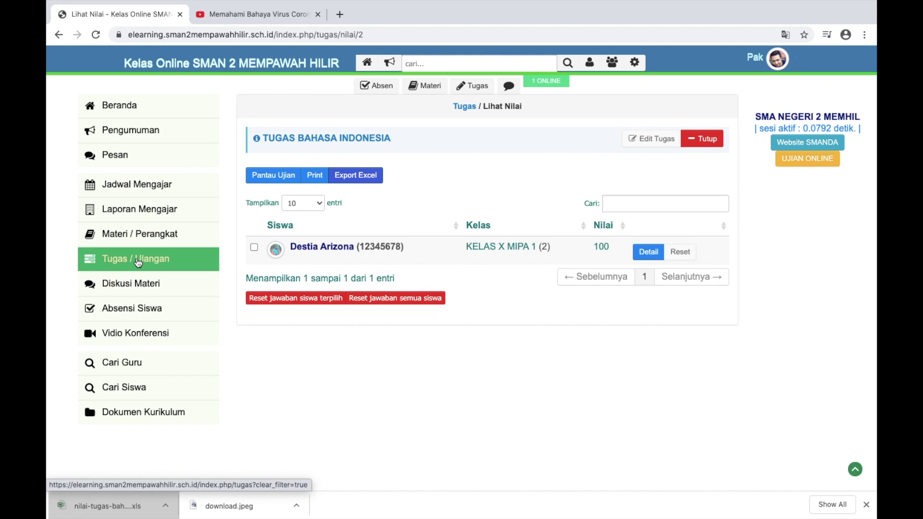
# Return to the Data Tugas list and open the '+ Esay' form for a new essay task
pyautogui.click(187, 258)
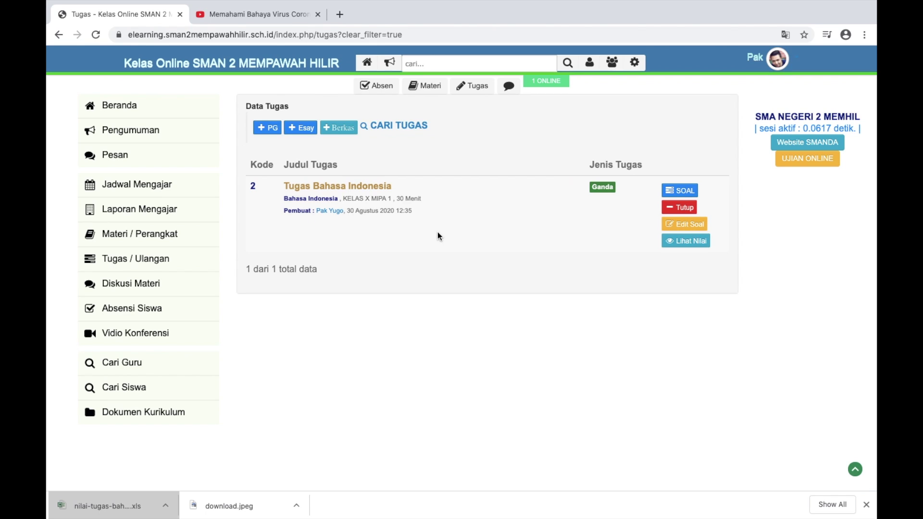
pyautogui.scroll(5, 366, 171)
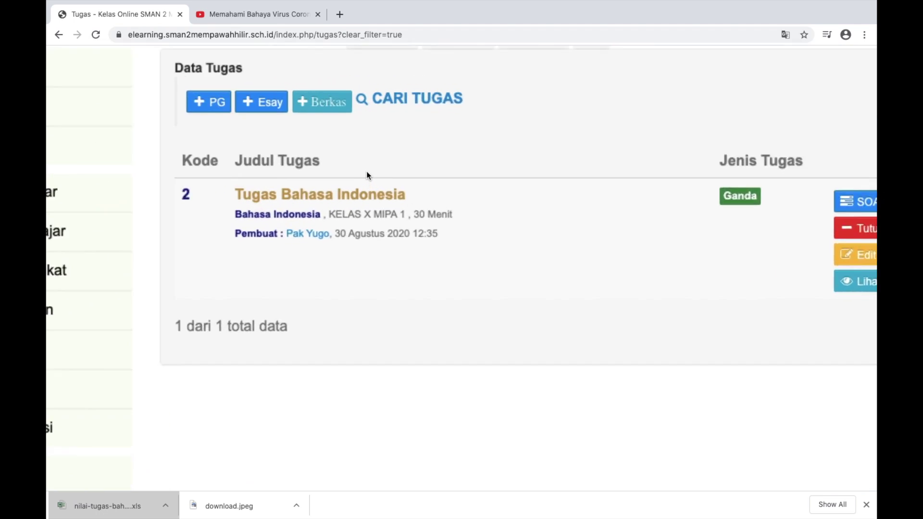
pyautogui.click(230, 201)
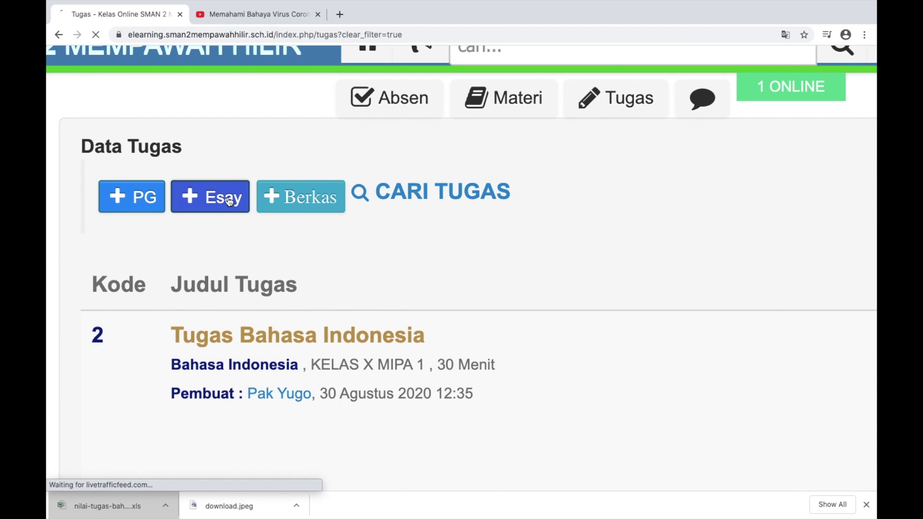
# Title the task 'Contoh tugas 2' with subject Bahasa Indonesia for KELAS X MIPA 1
pyautogui.click(412, 138)
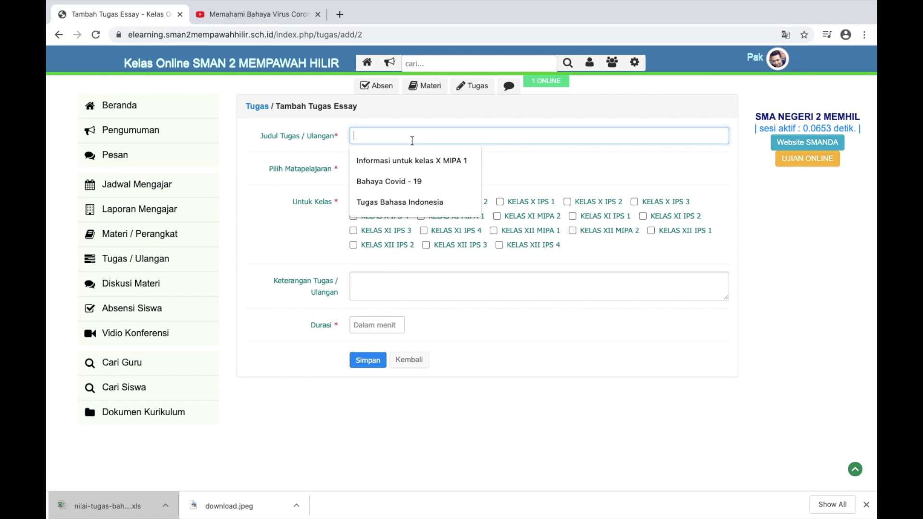
pyautogui.write('Co')
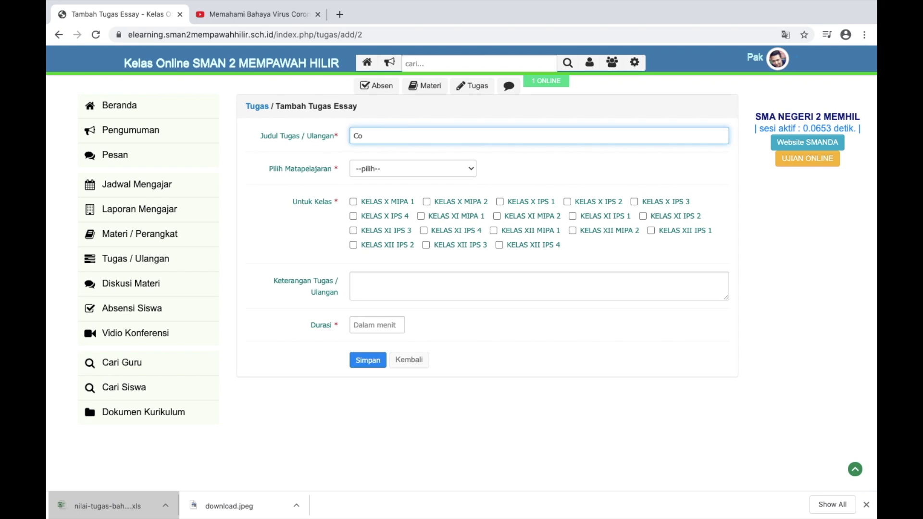
pyautogui.write('ntoh tugas 2')
pyautogui.click(464, 171)
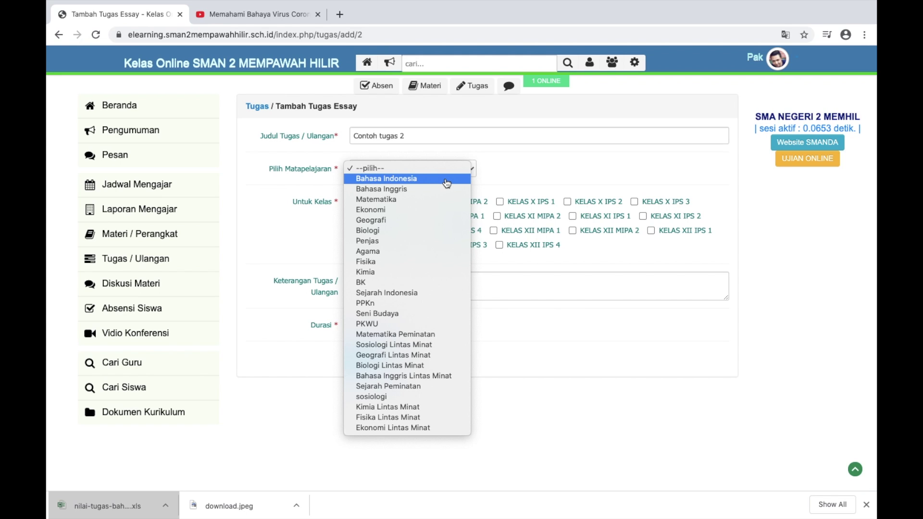
pyautogui.click(446, 180)
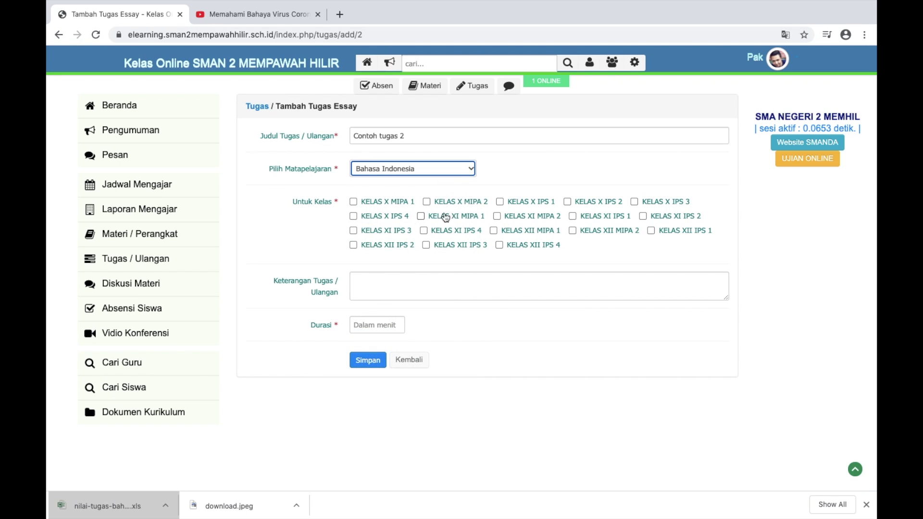
pyautogui.scroll(5, 365, 220)
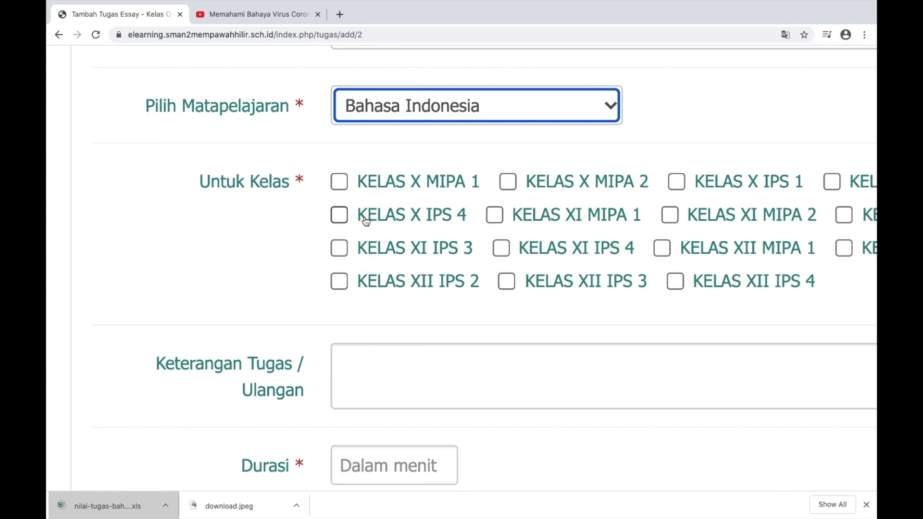
pyautogui.click(339, 182)
# Add description 'wajib dikerjakan hari ini', set duration to 15, and save the task
pyautogui.scroll(-5, 425, 236)
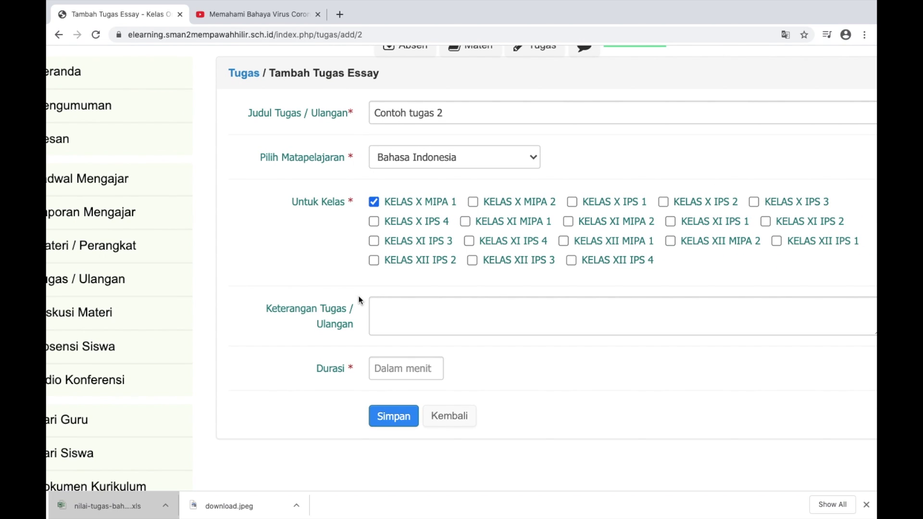
pyautogui.scroll(5, 405, 302)
pyautogui.scroll(-5, 406, 302)
pyautogui.scroll(5, 406, 302)
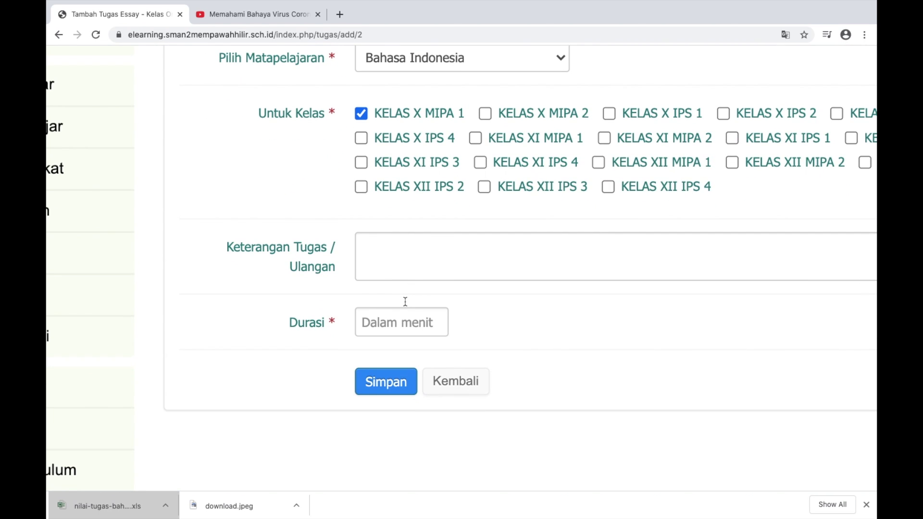
pyautogui.scroll(-5, 405, 301)
pyautogui.click(398, 205)
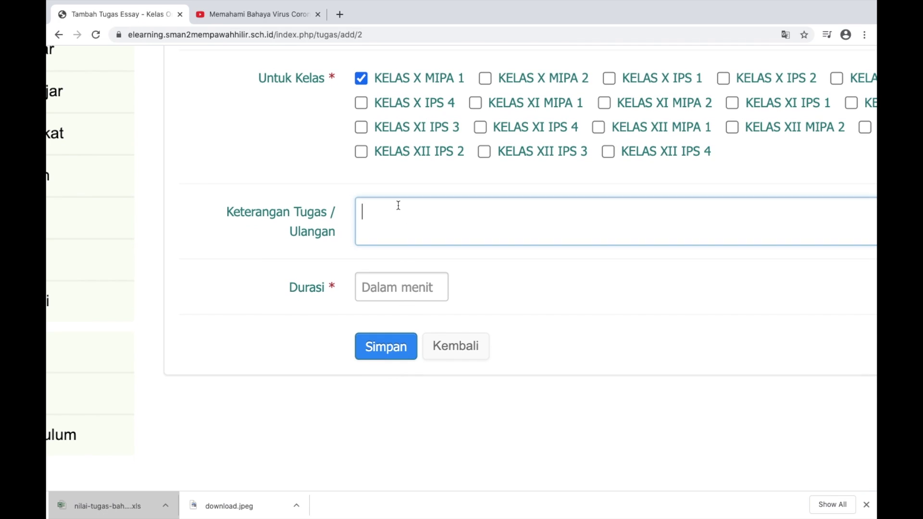
pyautogui.scroll(5, 398, 205)
pyautogui.write('waj')
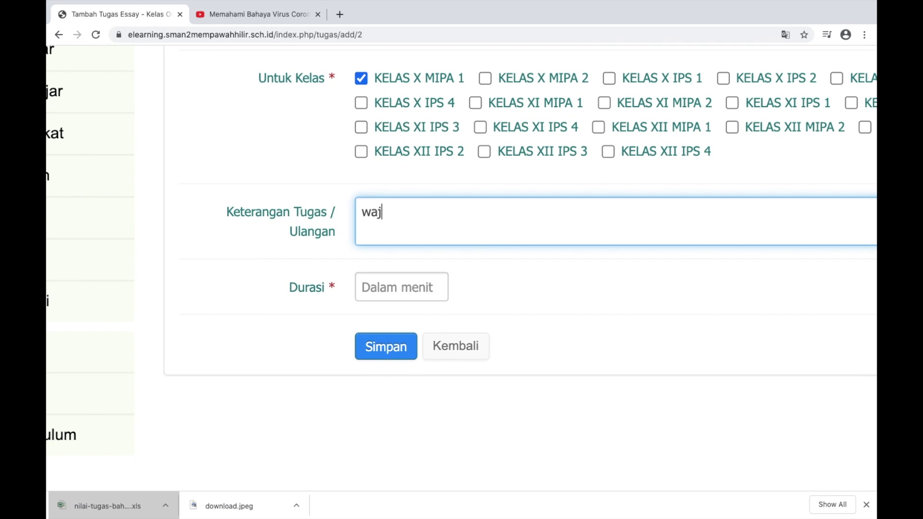
pyautogui.write('ib dikerja')
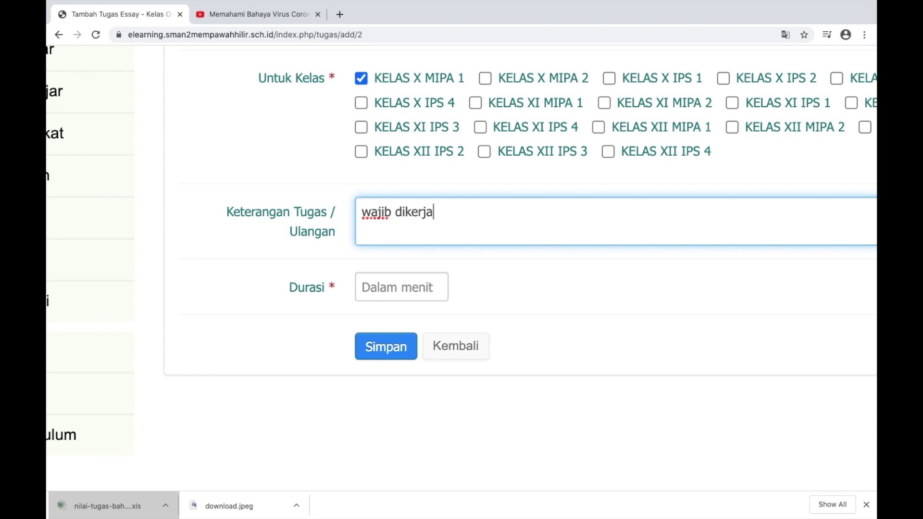
pyautogui.write('kan hari ini')
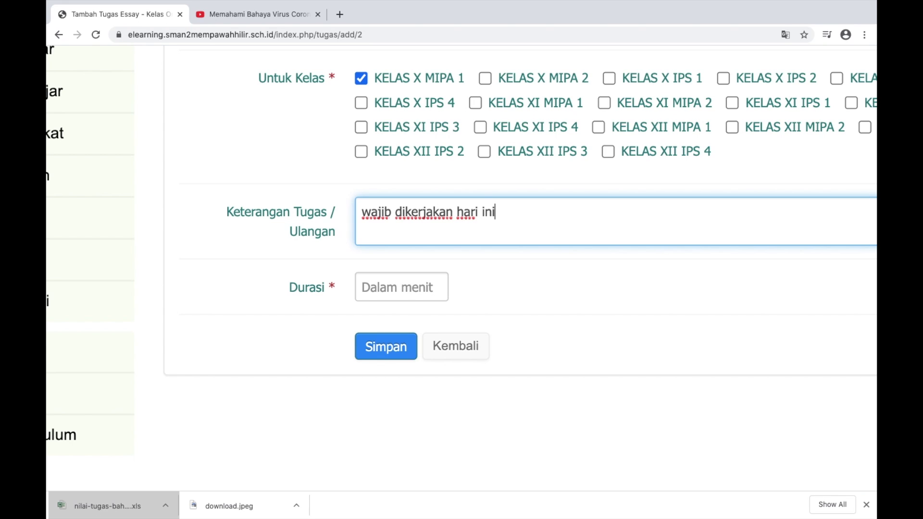
pyautogui.click(380, 274)
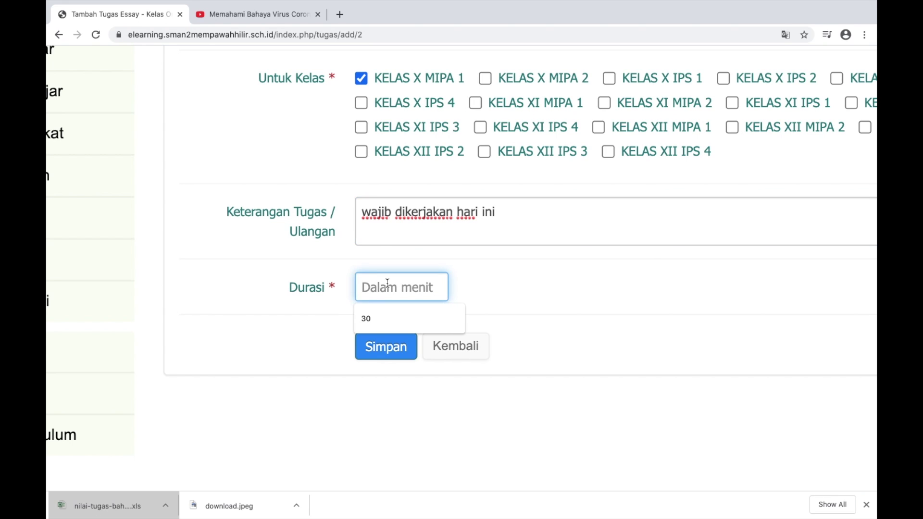
pyautogui.write('15')
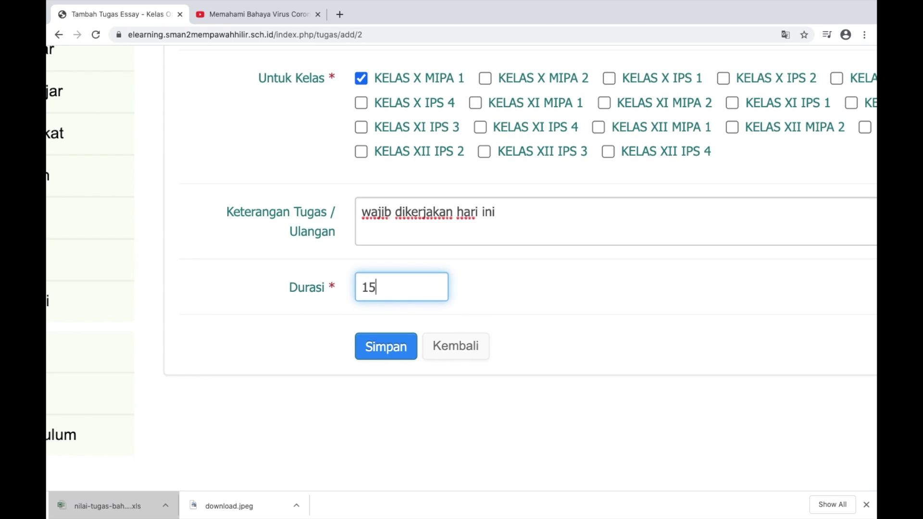
pyautogui.click(398, 347)
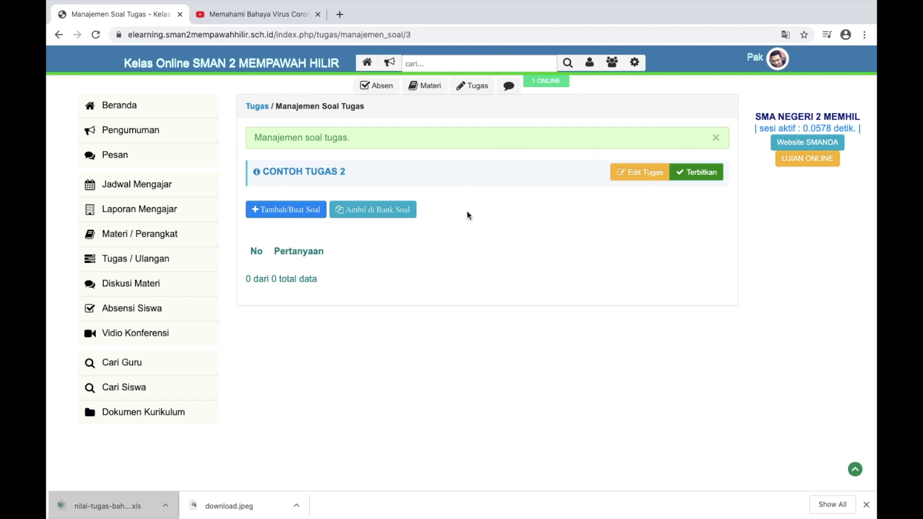
# Add and save the first question 'Jelaskan bahaya Virus Covid 19 ?'
pyautogui.click(279, 210)
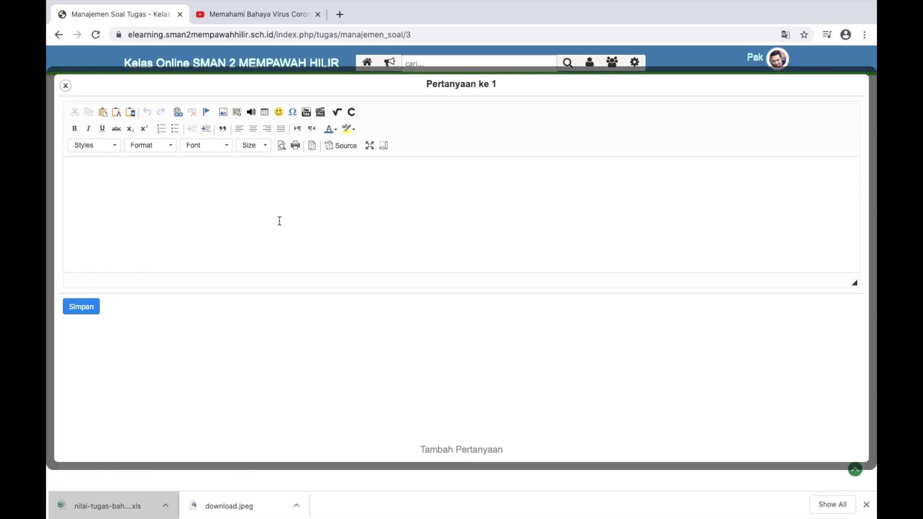
pyautogui.click(165, 194)
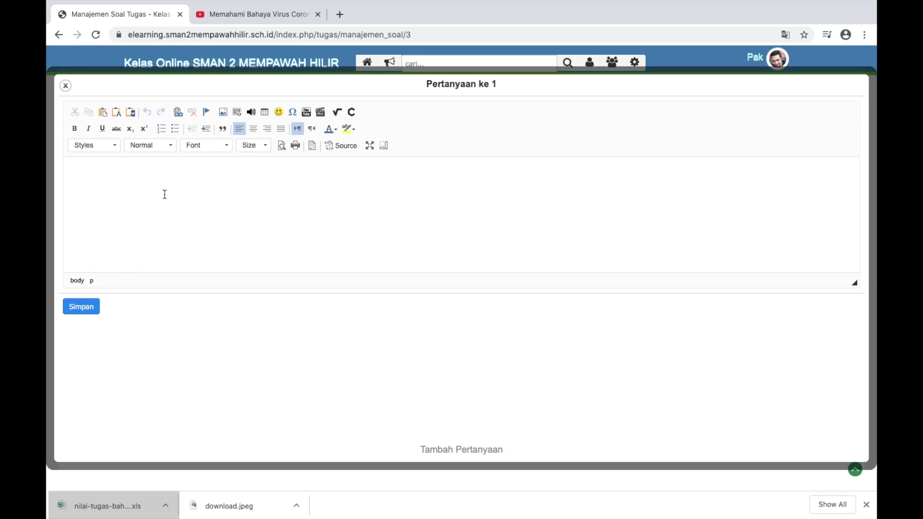
pyautogui.write('Jelaskan bahaya Viru')
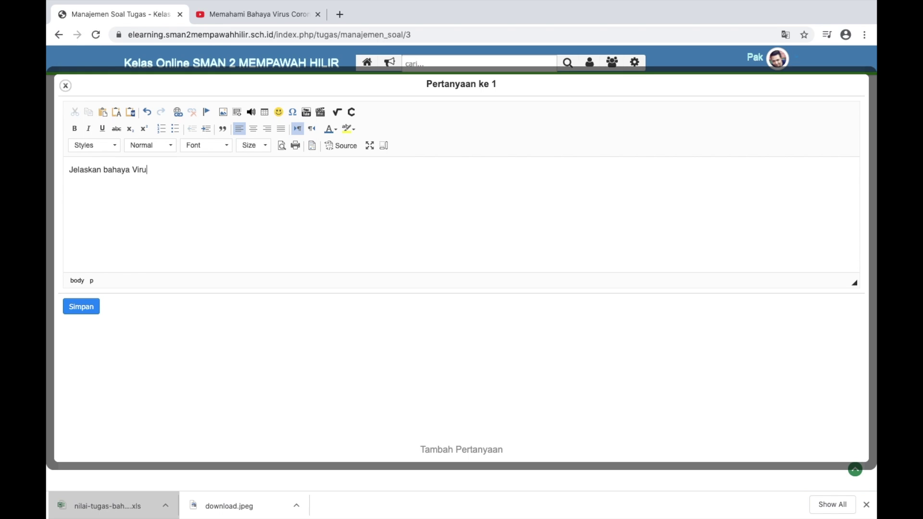
pyautogui.write('s Covid 19')
pyautogui.scroll(5, 71, 162)
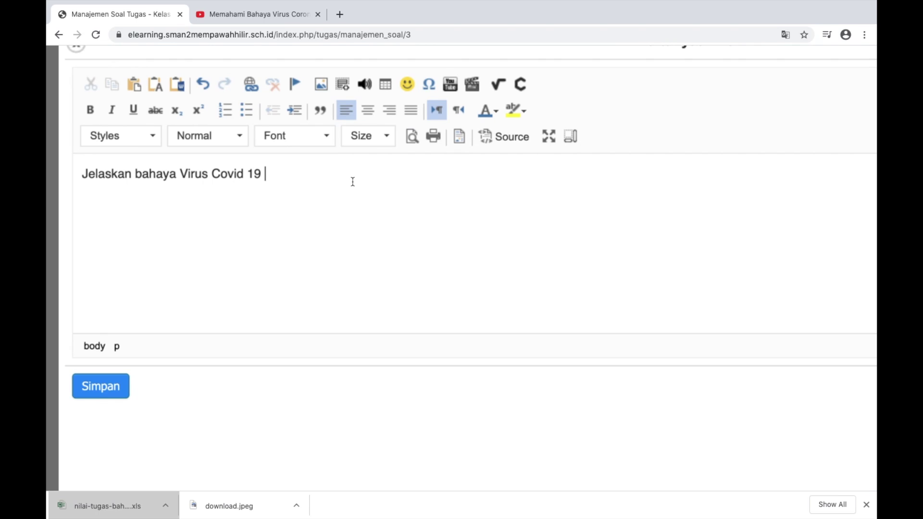
pyautogui.write('?')
pyautogui.scroll(-5, 606, 252)
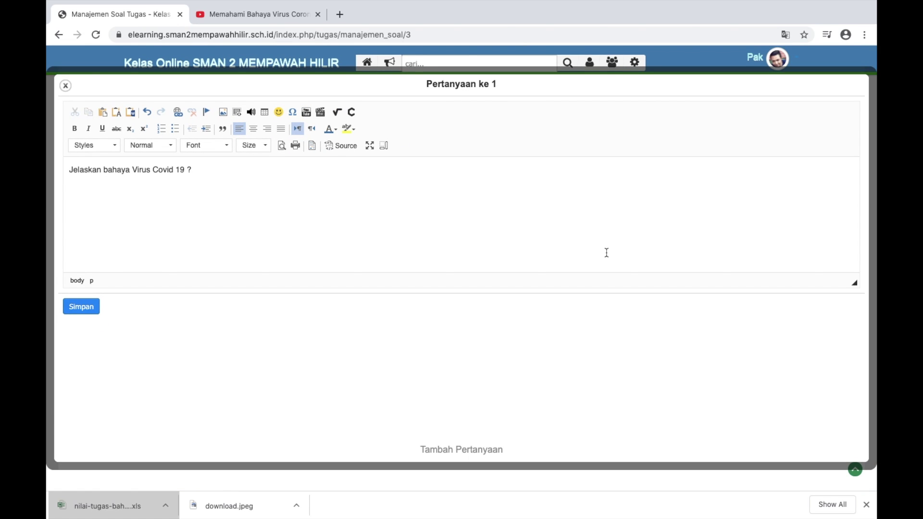
pyautogui.click(93, 308)
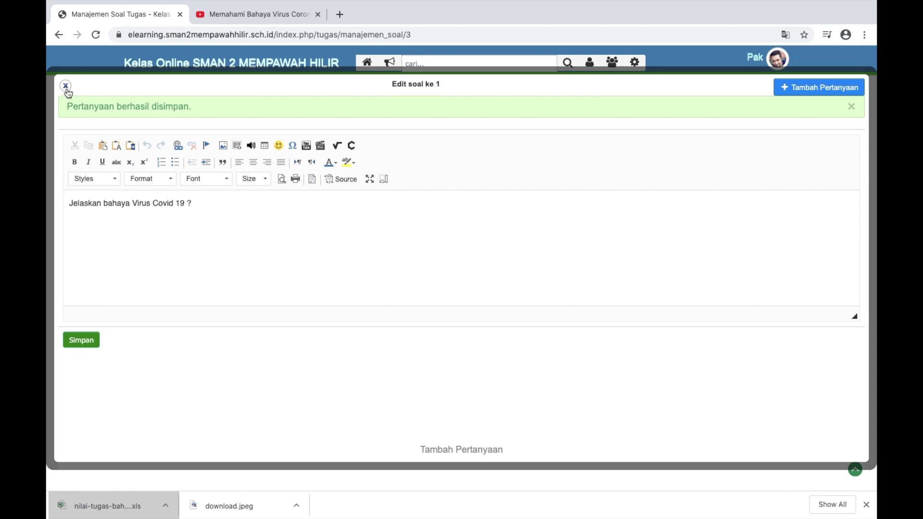
pyautogui.click(811, 92)
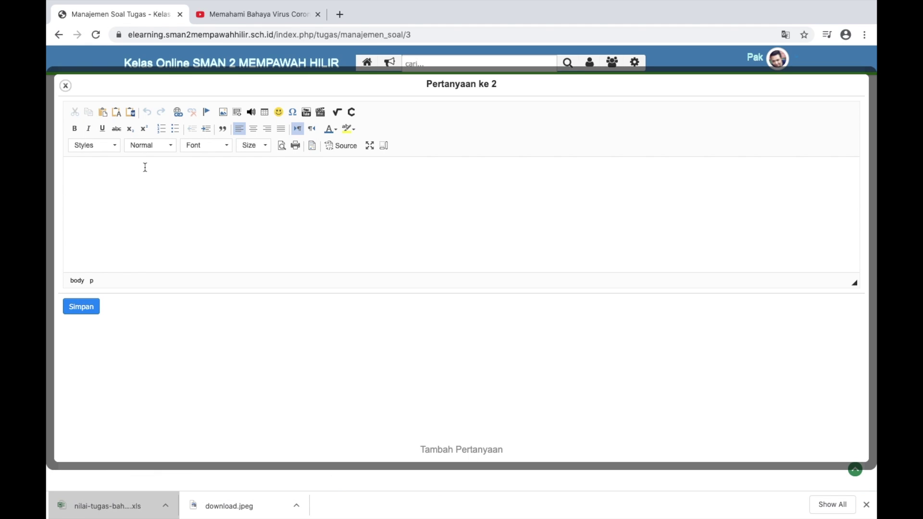
# Save question 2 'Dimana Virus Covid 19 pertama kali diteamukan ?' and close the editor
pyautogui.write('Dimana Virus Covid 19')
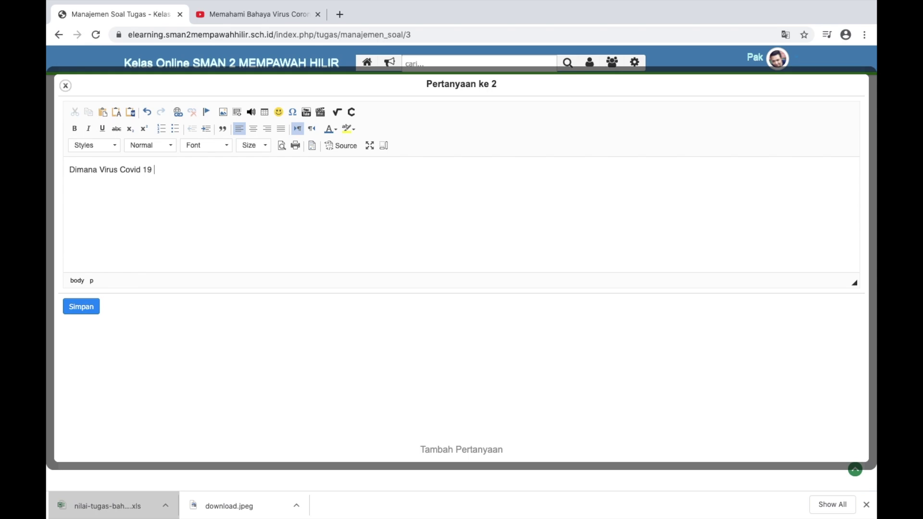
pyautogui.write(' pertamakali d  dteamukan')
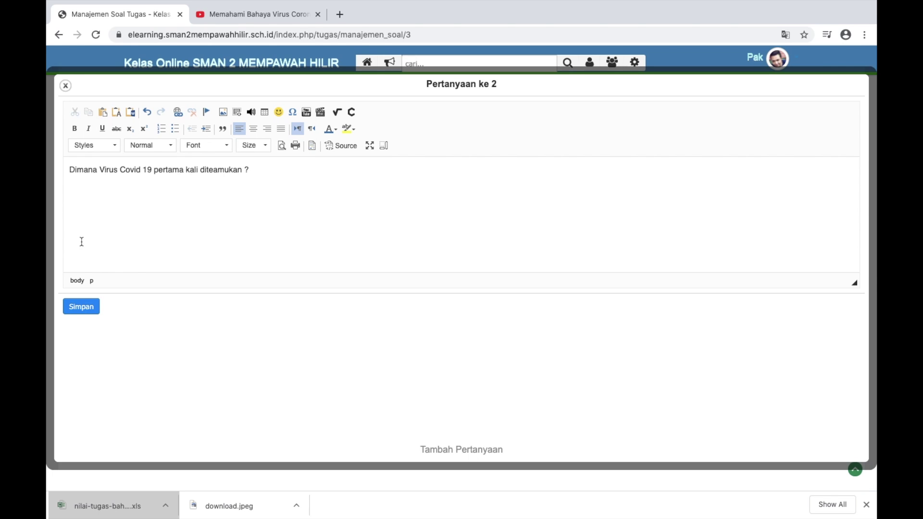
pyautogui.click(81, 307)
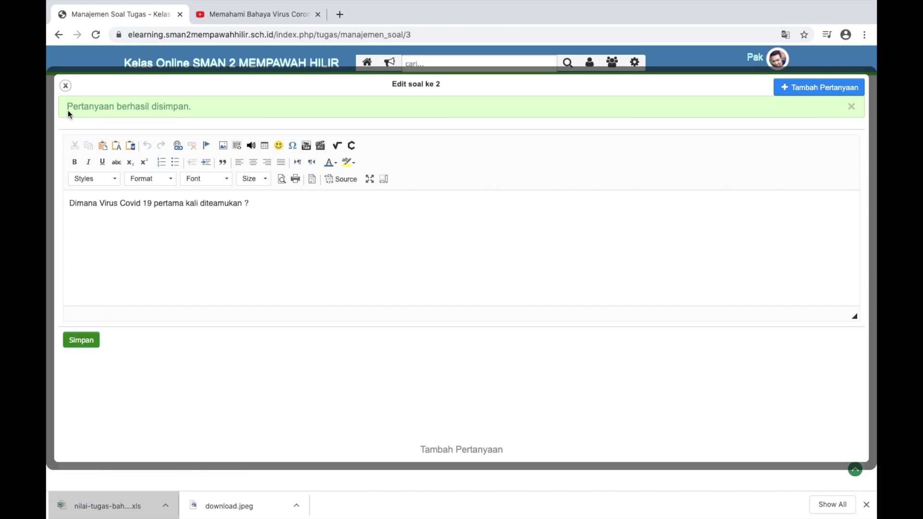
pyautogui.click(65, 85)
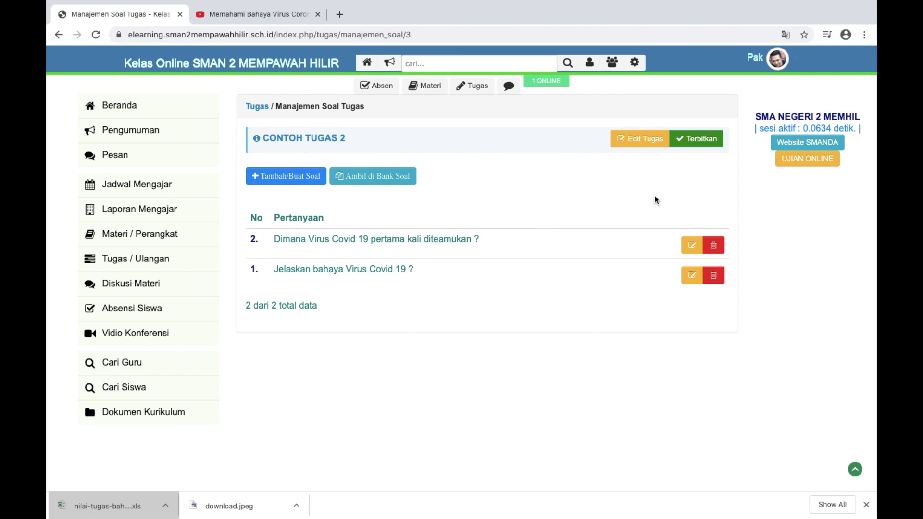
# Publish CONTOH TUGAS 2 with Terbitkan on the Manajemen Soal Tugas page
pyautogui.scroll(5, 687, 147)
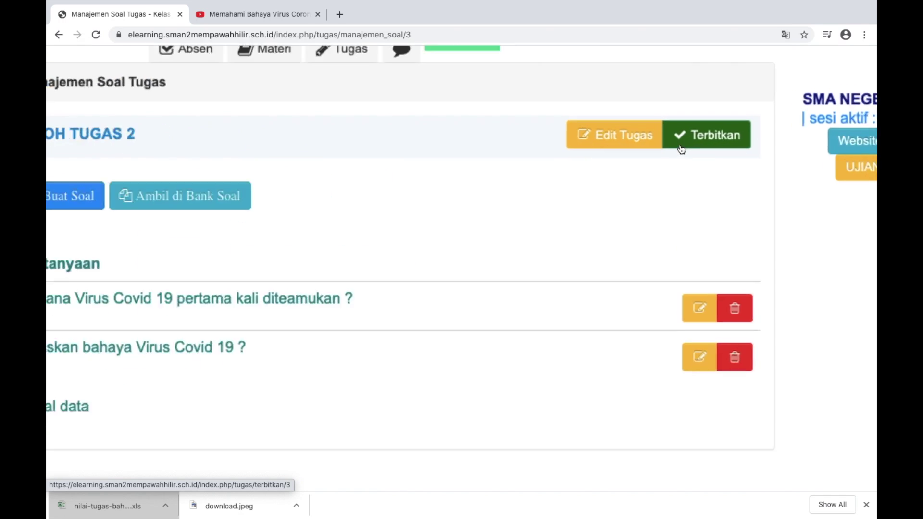
pyautogui.click(700, 143)
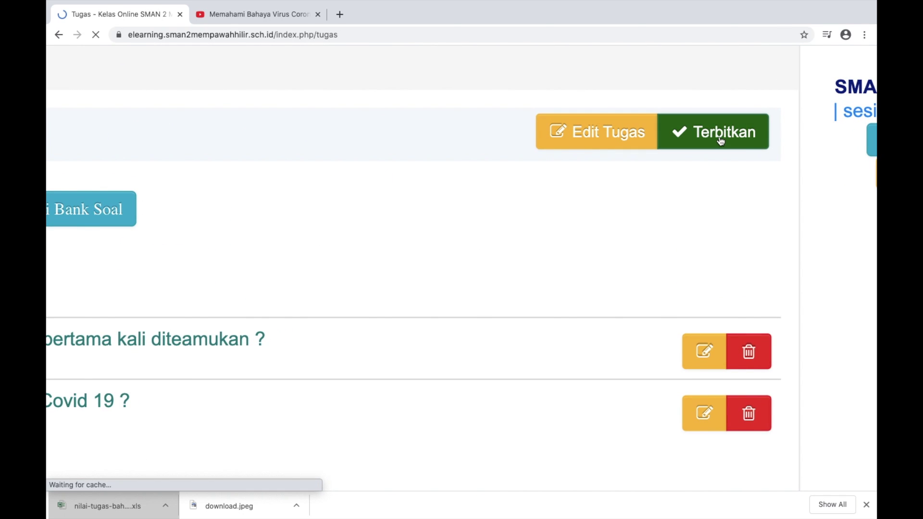
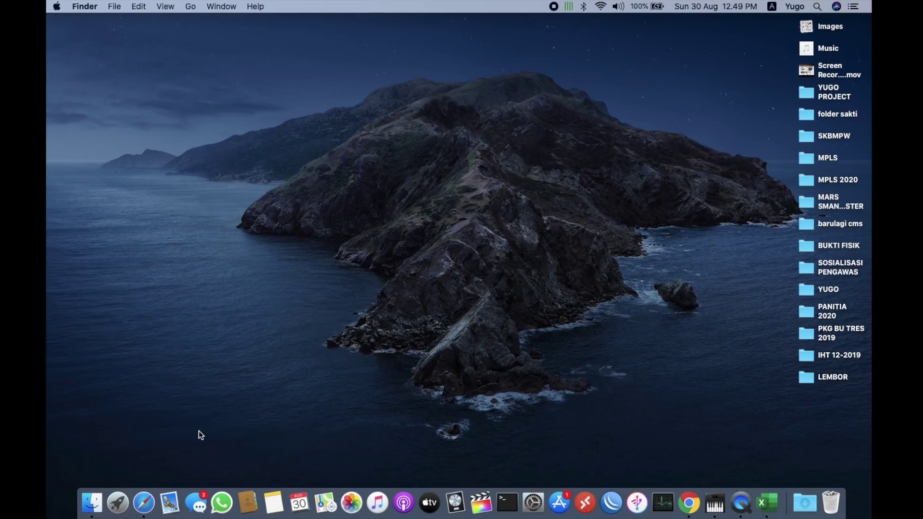
# As the student, start Contoh tugas 2 from Tugas / Ulangan and hide the timer
pyautogui.click(144, 502)
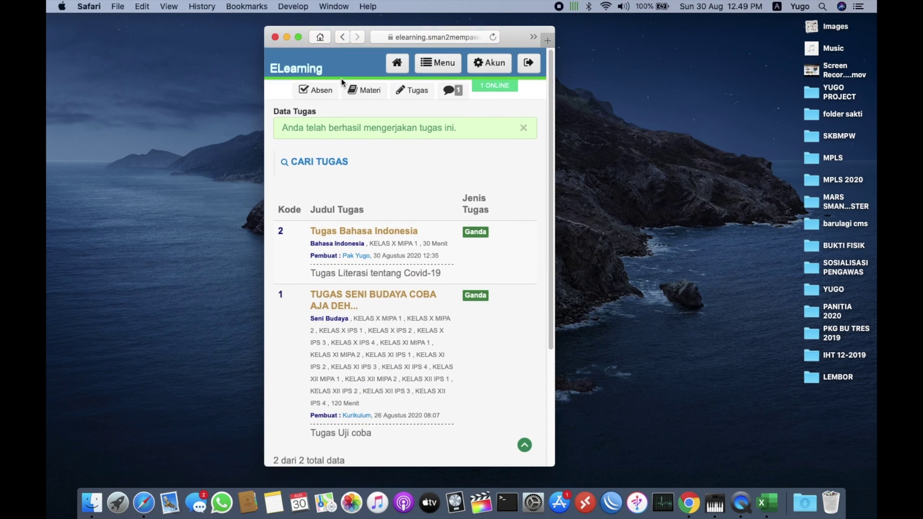
pyautogui.click(439, 64)
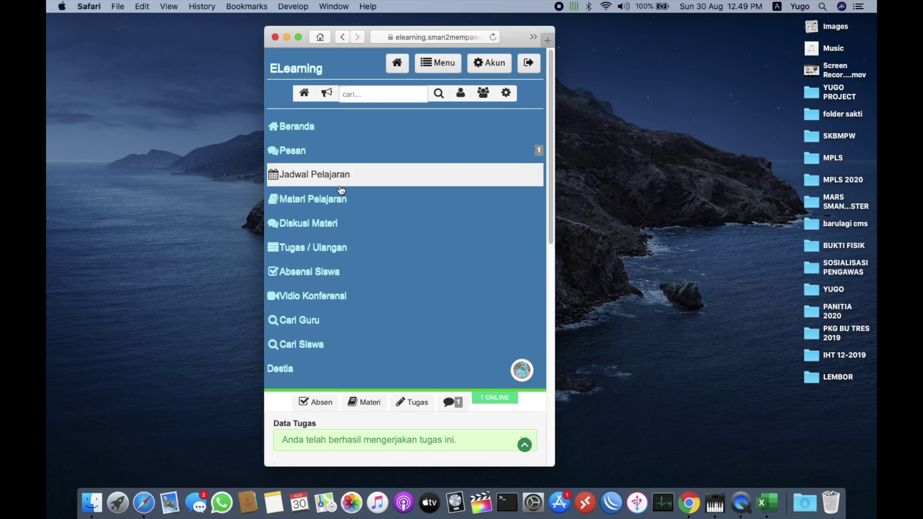
pyautogui.click(325, 238)
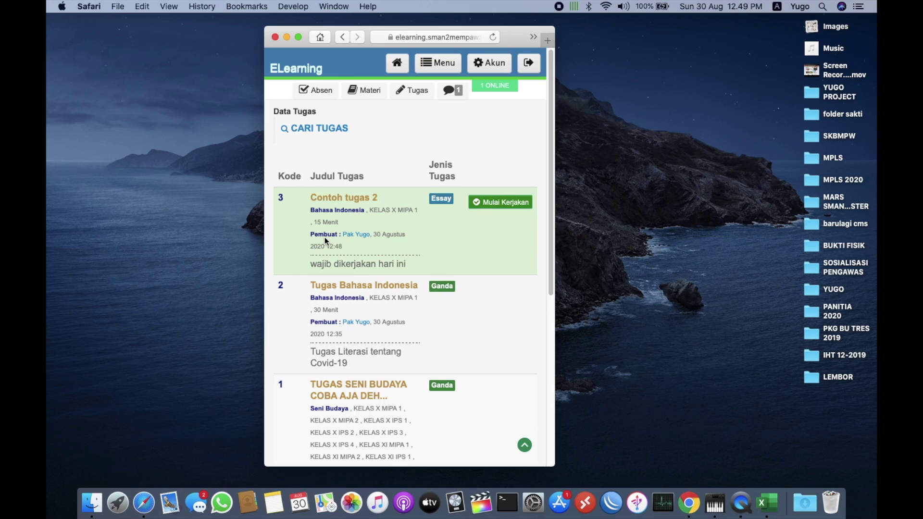
pyautogui.scroll(5, 438, 203)
pyautogui.hscroll(5, 437, 203)
pyautogui.click(448, 206)
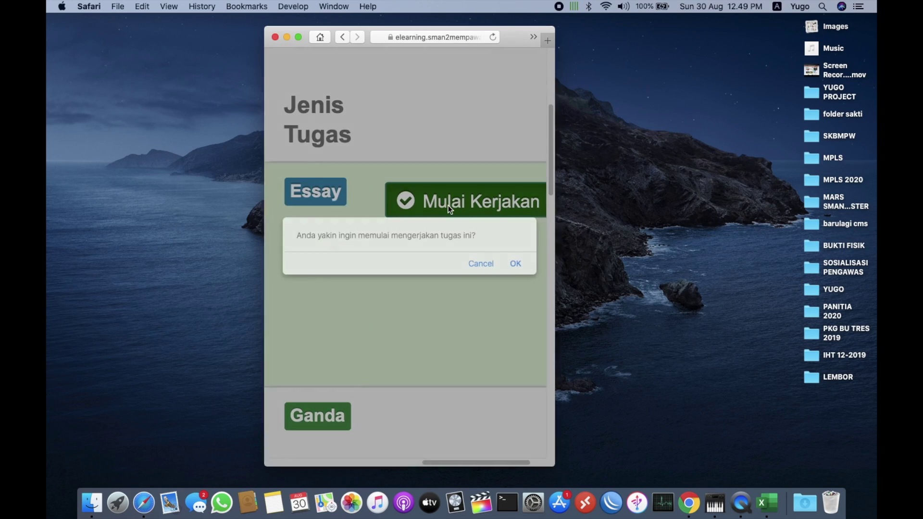
pyautogui.click(515, 264)
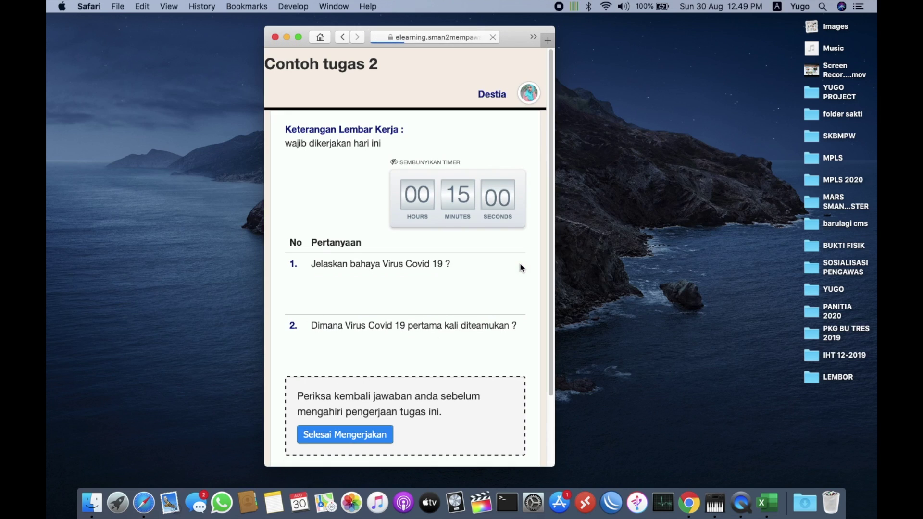
pyautogui.scroll(-3, 425, 298)
pyautogui.scroll(3, 432, 240)
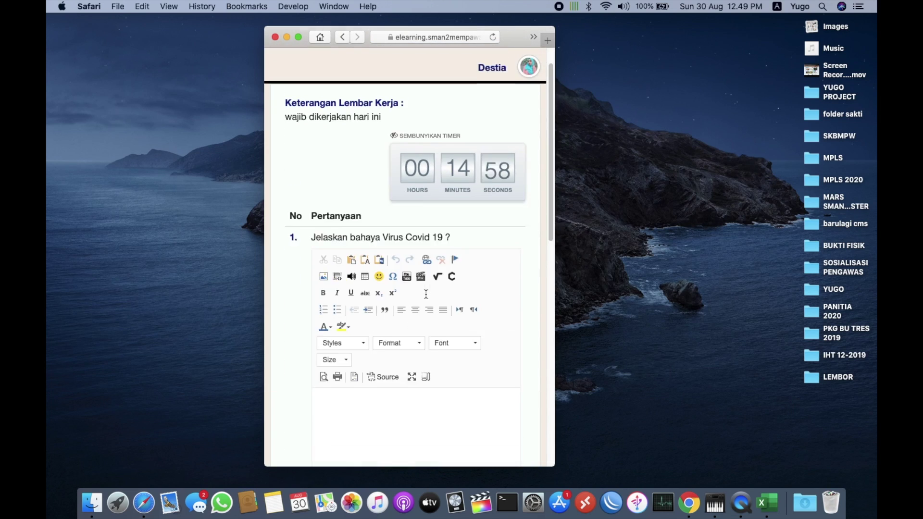
pyautogui.click(435, 133)
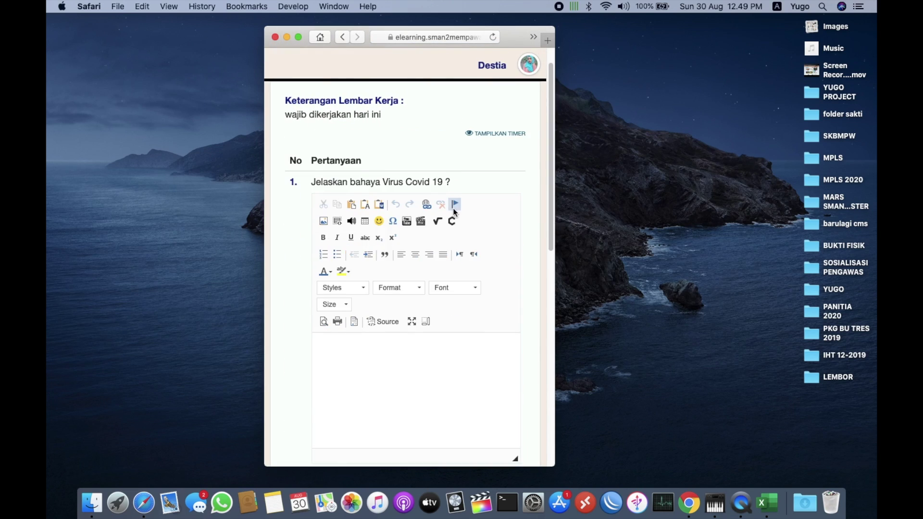
pyautogui.scroll(-3, 453, 209)
pyautogui.scroll(-1, 453, 209)
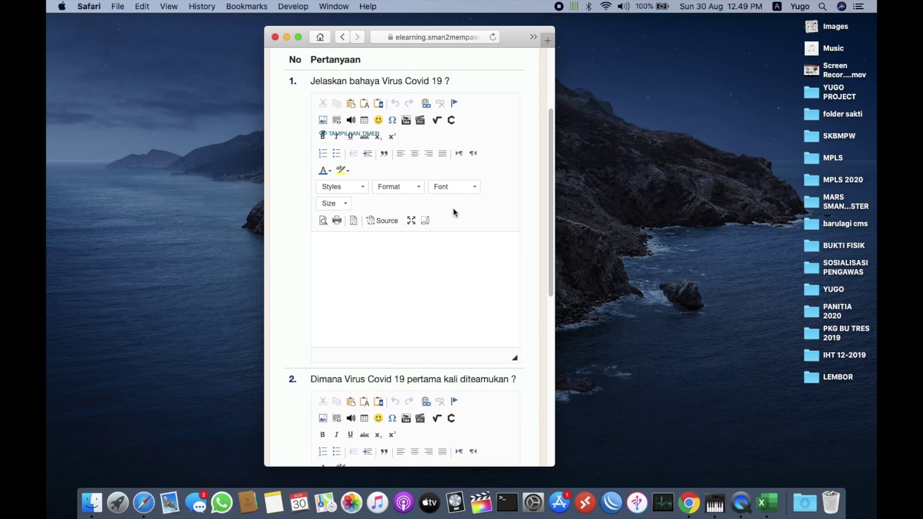
# Answer question 1 with 'Menyebabkan kematian.' and question 2 with 'China'
pyautogui.click(370, 290)
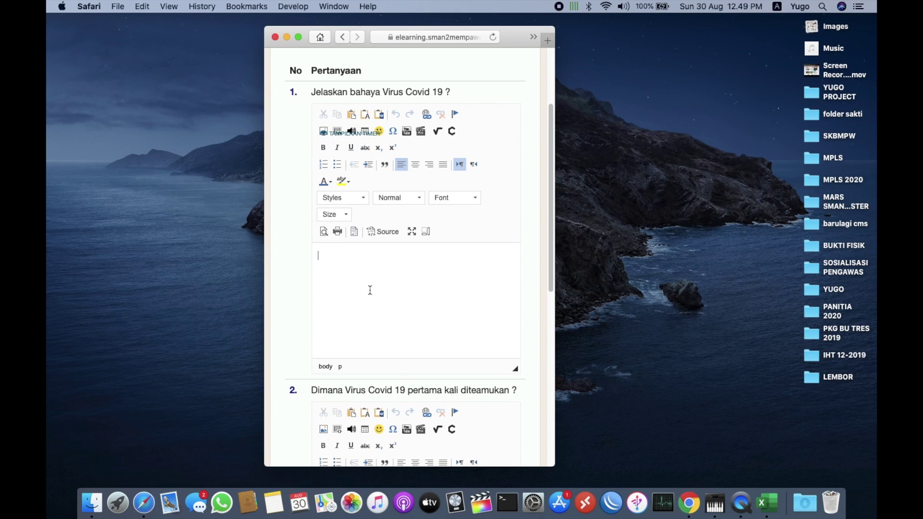
pyautogui.write('Menyebabkan kematian')
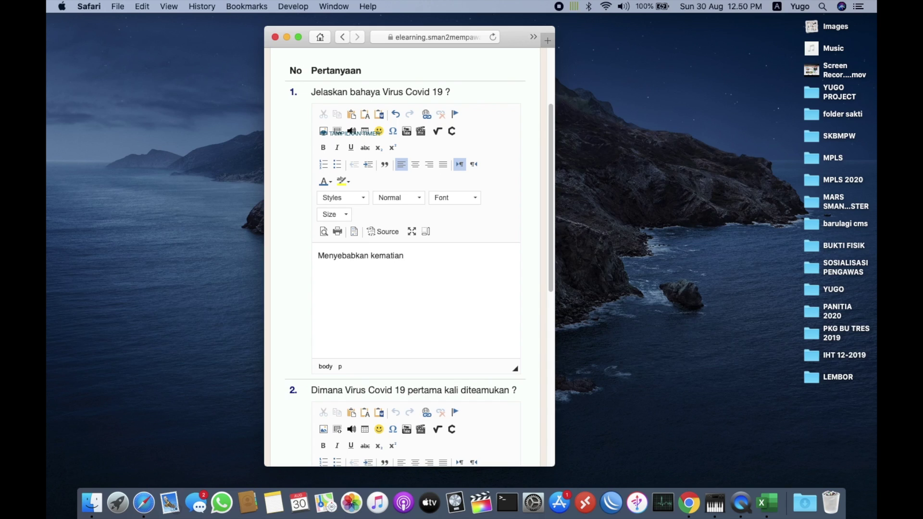
pyautogui.scroll(-2, 406, 258)
pyautogui.press('BackSpace')
pyautogui.press('BackSpace')
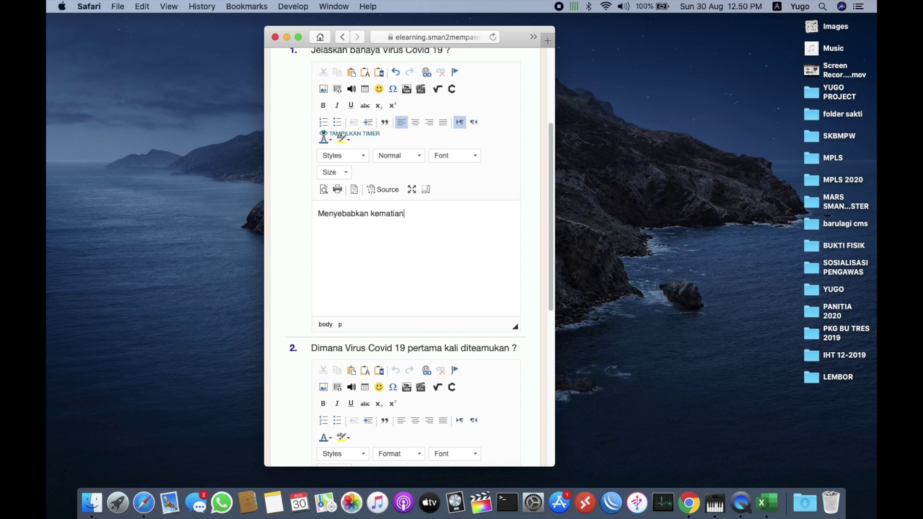
pyautogui.scroll(-10, 409, 257)
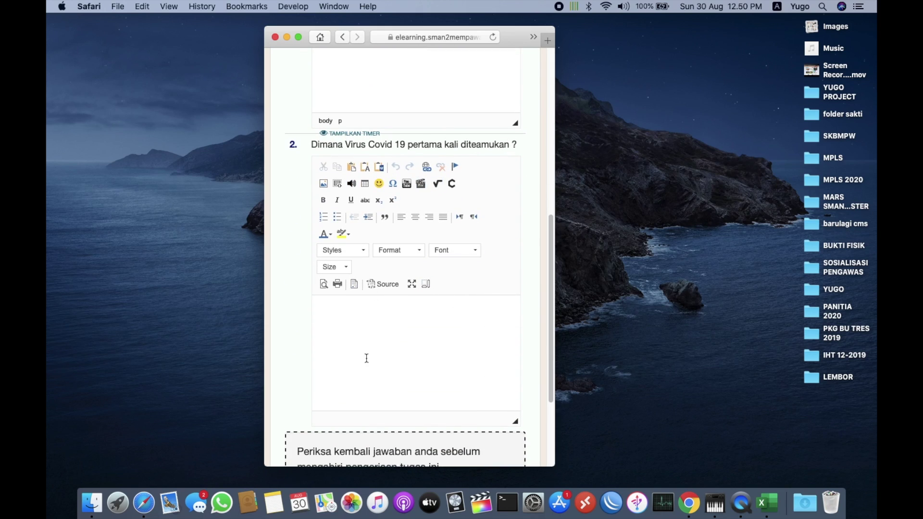
pyautogui.click(380, 338)
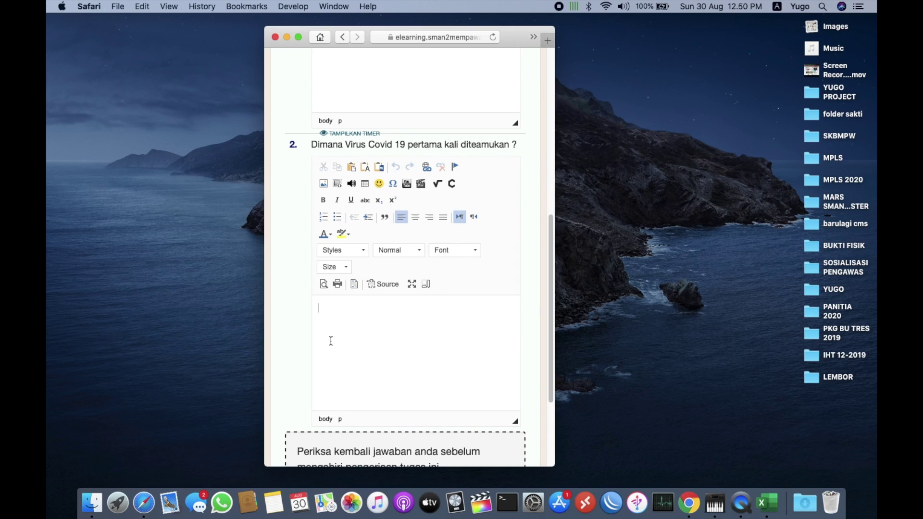
pyautogui.write('China')
pyautogui.scroll(3, 436, 295)
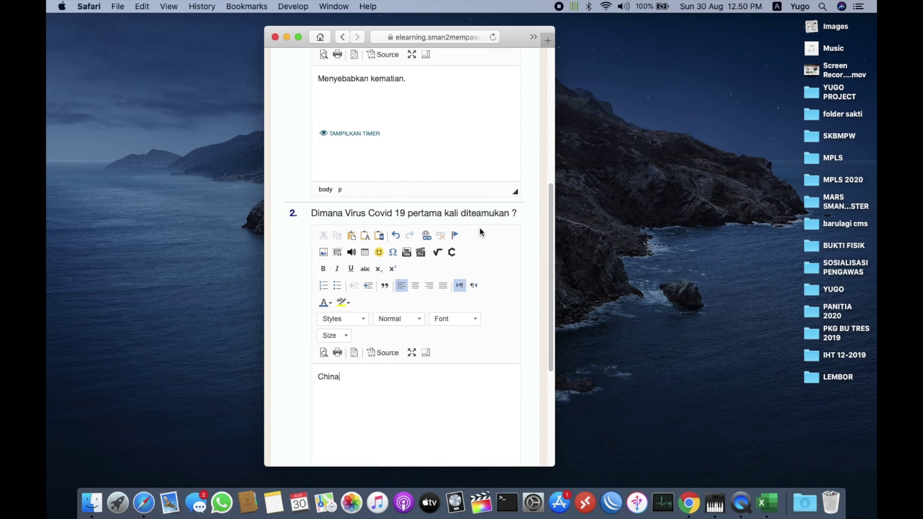
pyautogui.press('super+Tab')
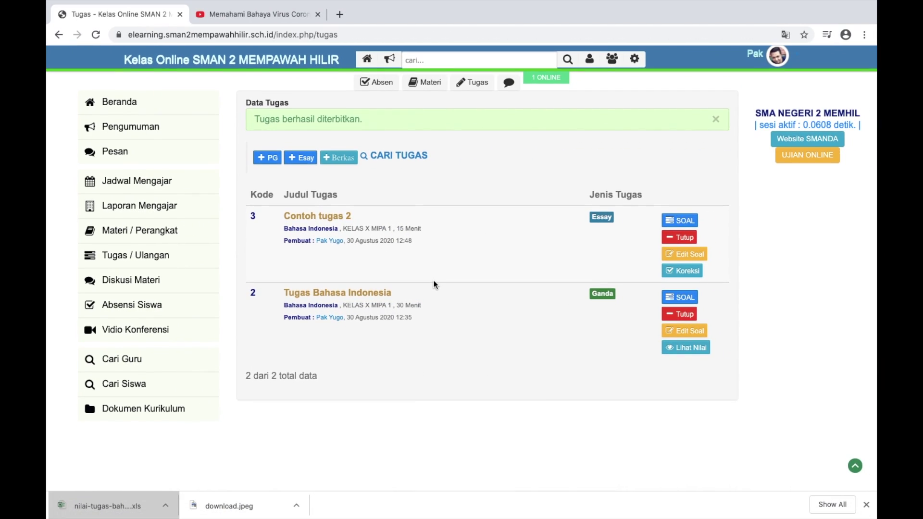
# Look through the edit form and questions of Tugas Bahasa Indonesia, then return to the task list
pyautogui.click(684, 335)
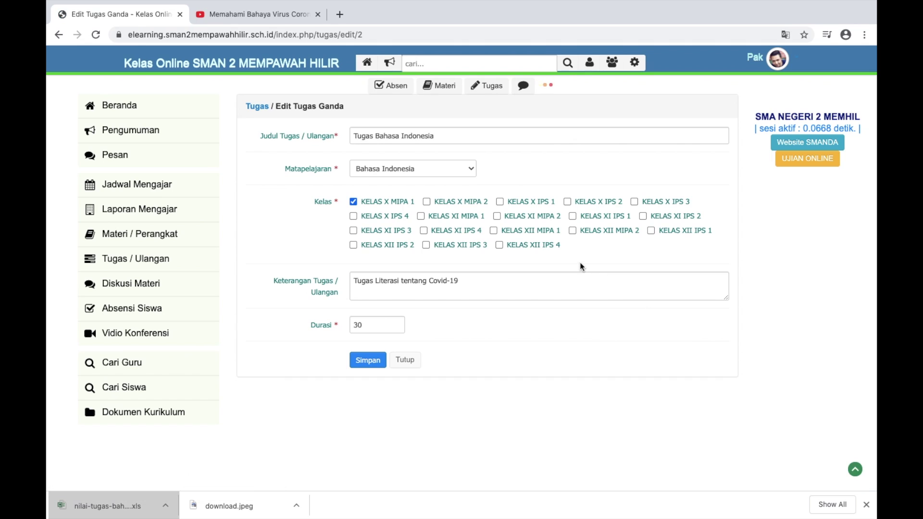
pyautogui.click(58, 35)
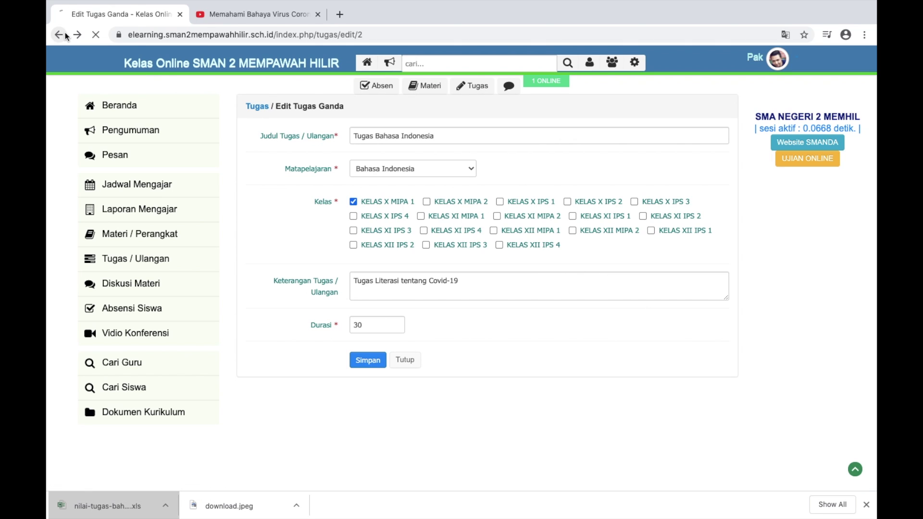
pyautogui.scroll(2, 714, 285)
pyautogui.scroll(-2, 714, 284)
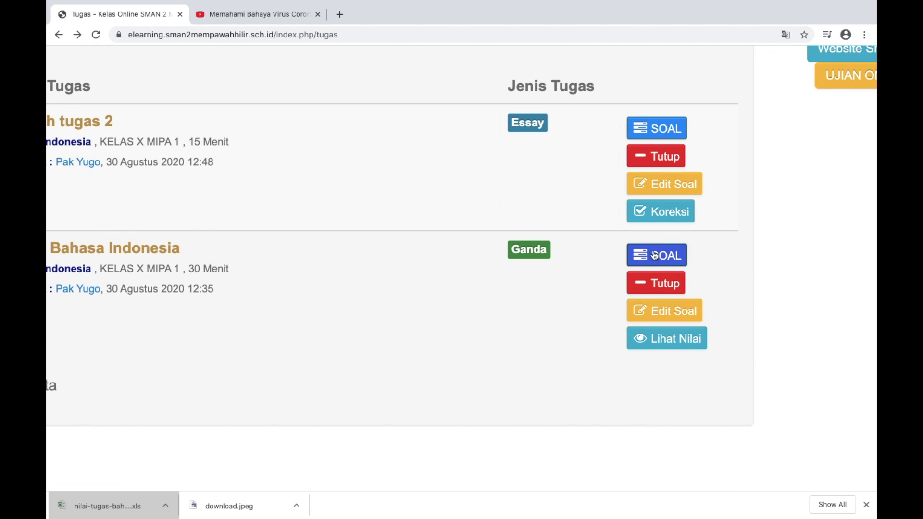
pyautogui.click(656, 259)
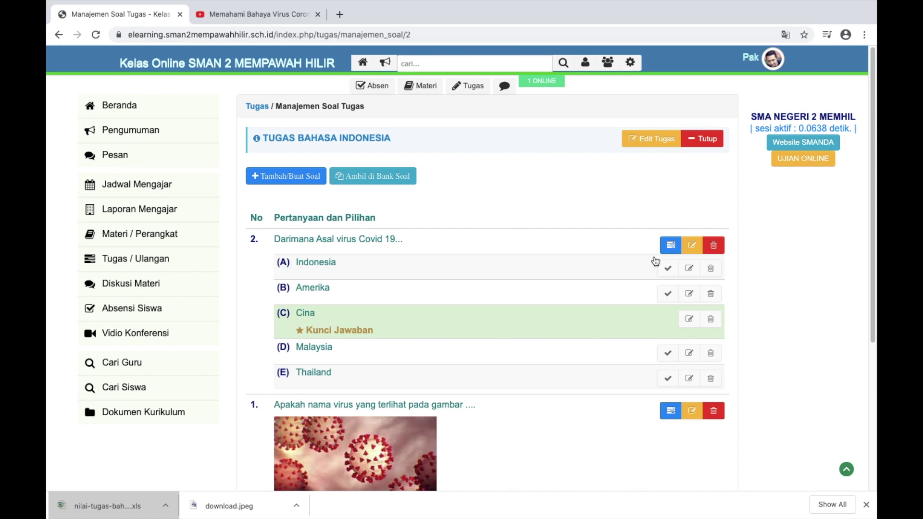
pyautogui.scroll(-2, 655, 261)
pyautogui.scroll(2, 376, 138)
pyautogui.click(376, 138)
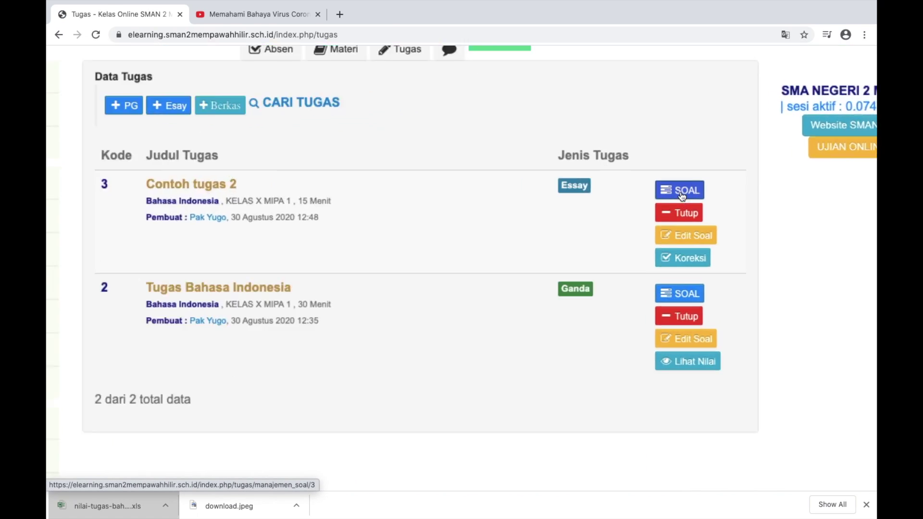
# Correct 'diteamukan' to 'ditemukan' in question 2 of Contoh tugas 2 and save it
pyautogui.click(681, 192)
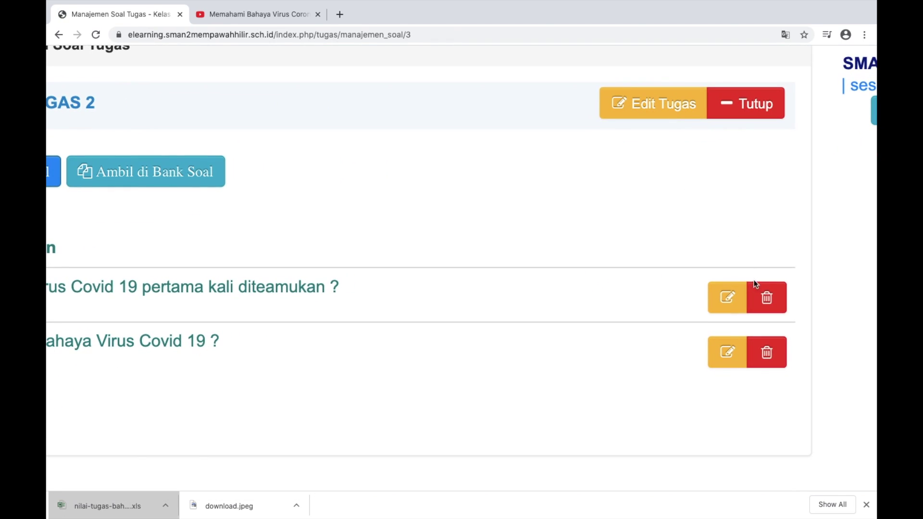
pyautogui.click(728, 297)
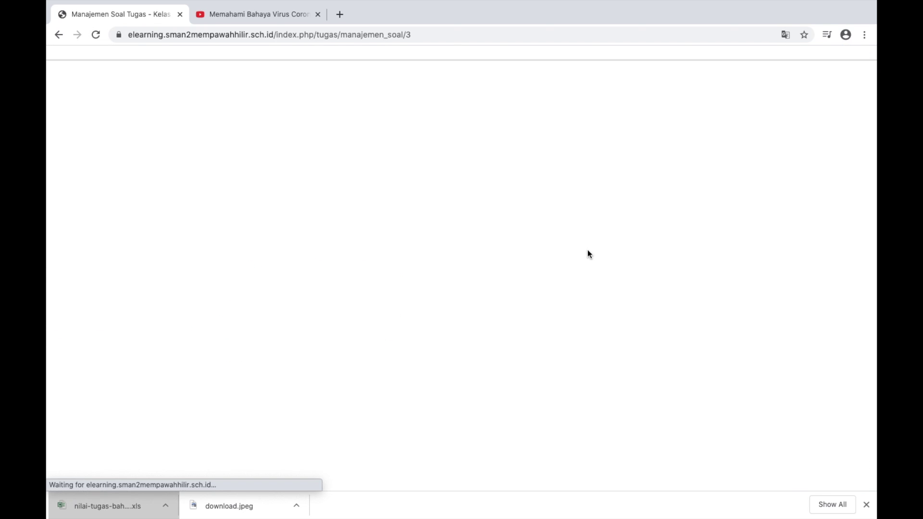
pyautogui.scroll(5, 572, 233)
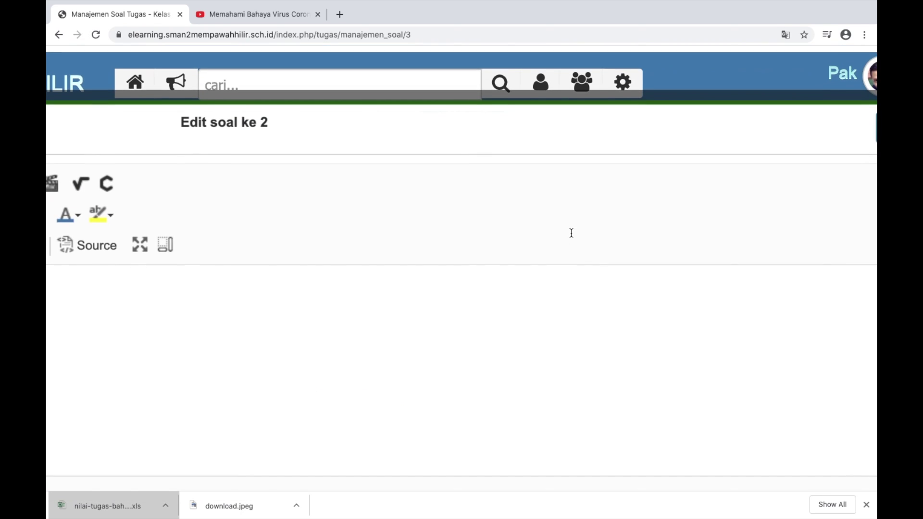
pyautogui.hscroll(-5, 432, 289)
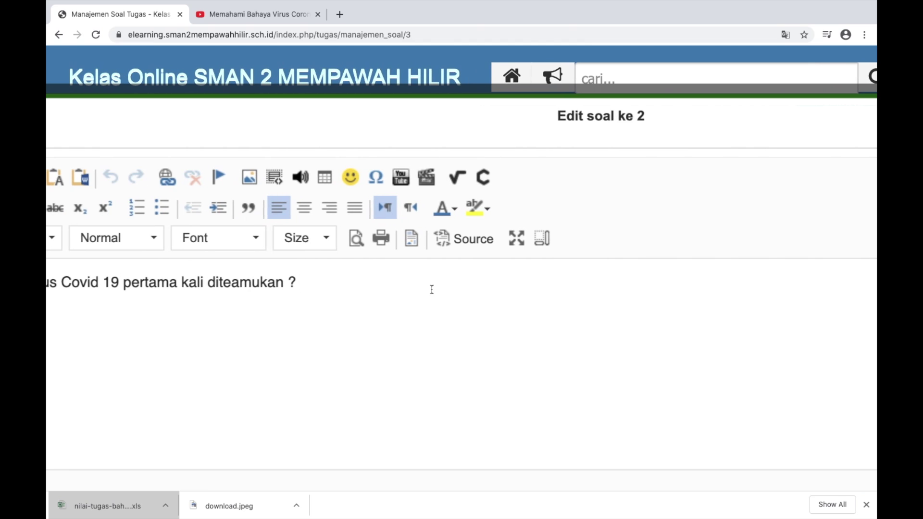
pyautogui.click(239, 284)
pyautogui.press('BackSpace')
pyautogui.scroll(-5, 313, 336)
pyautogui.hscroll(-3, 313, 336)
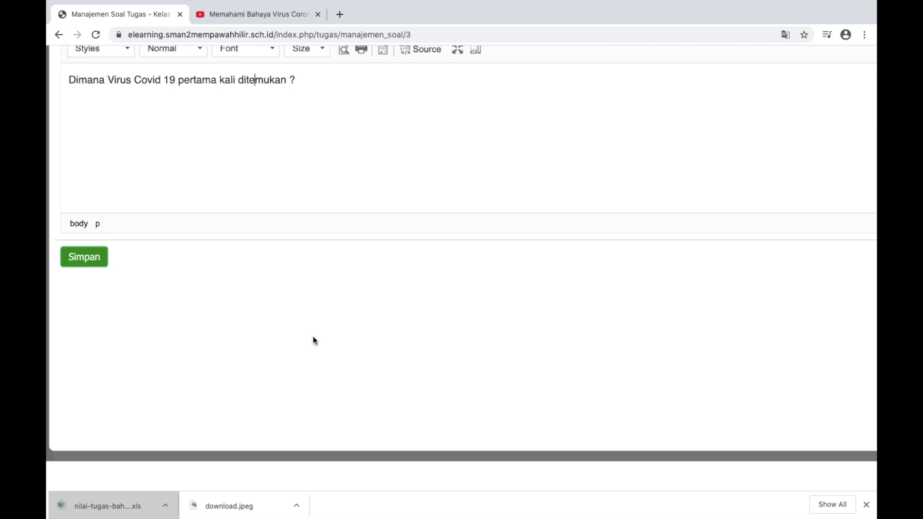
pyautogui.click(98, 264)
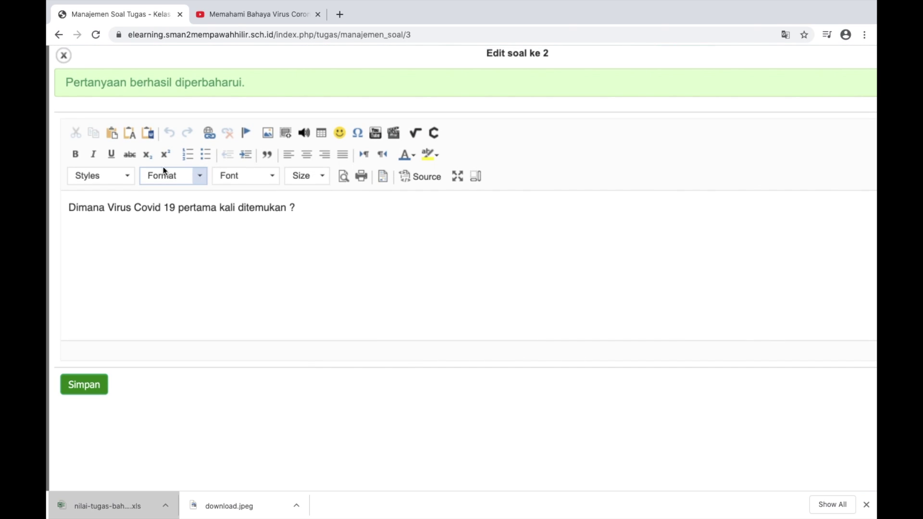
pyautogui.click(64, 55)
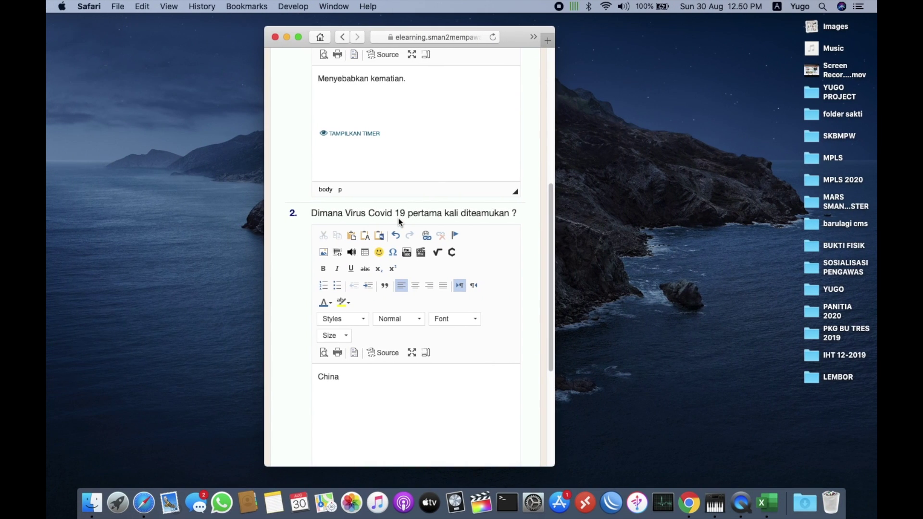
# Reload the student's Contoh tugas 2 page and review the entered answers
pyautogui.scroll(10, 398, 218)
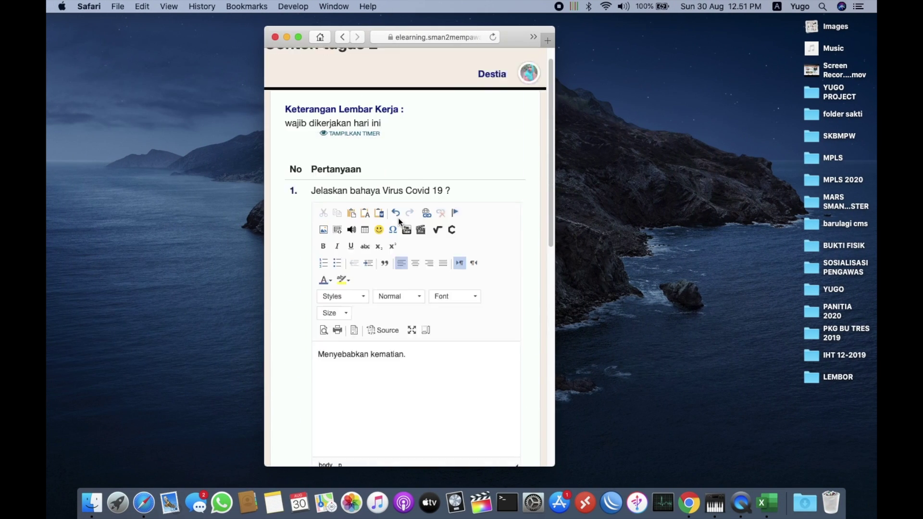
pyautogui.click(492, 37)
pyautogui.scroll(-6, 448, 362)
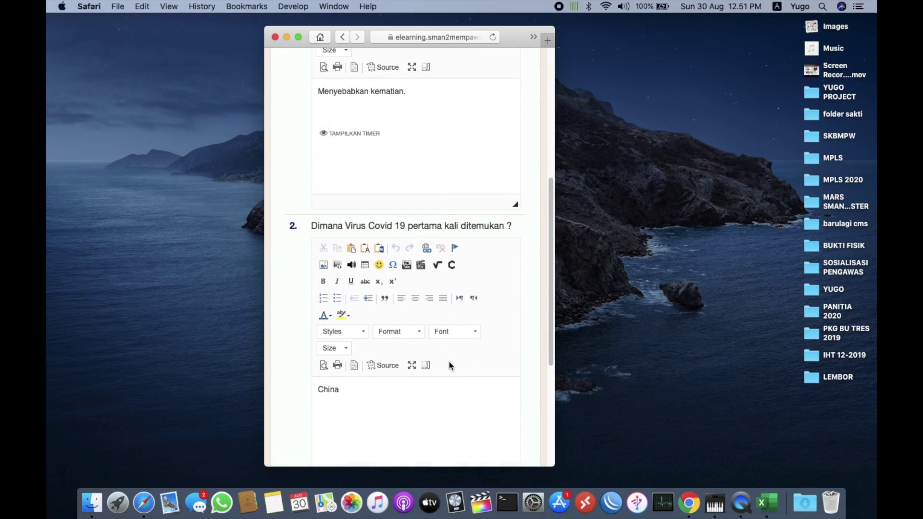
pyautogui.scroll(-2, 505, 210)
pyautogui.scroll(5, 495, 203)
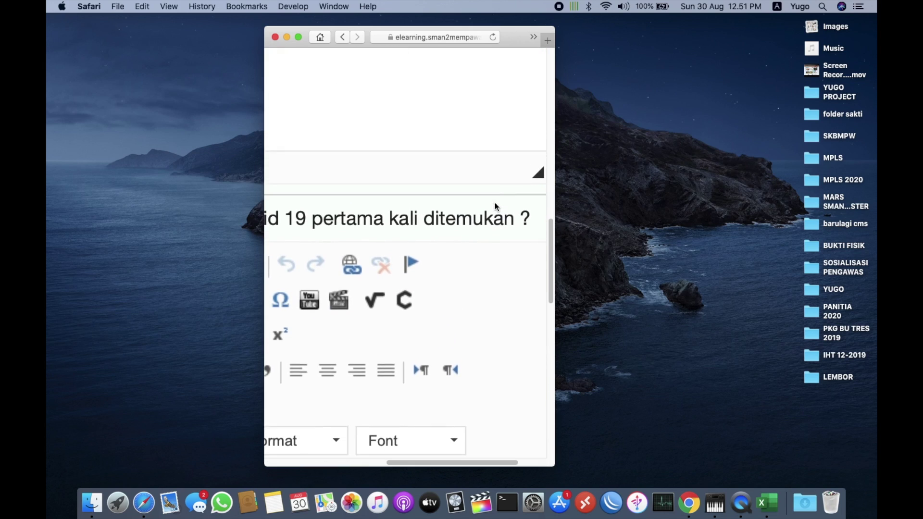
pyautogui.scroll(2, 494, 203)
pyautogui.scroll(-5, 477, 257)
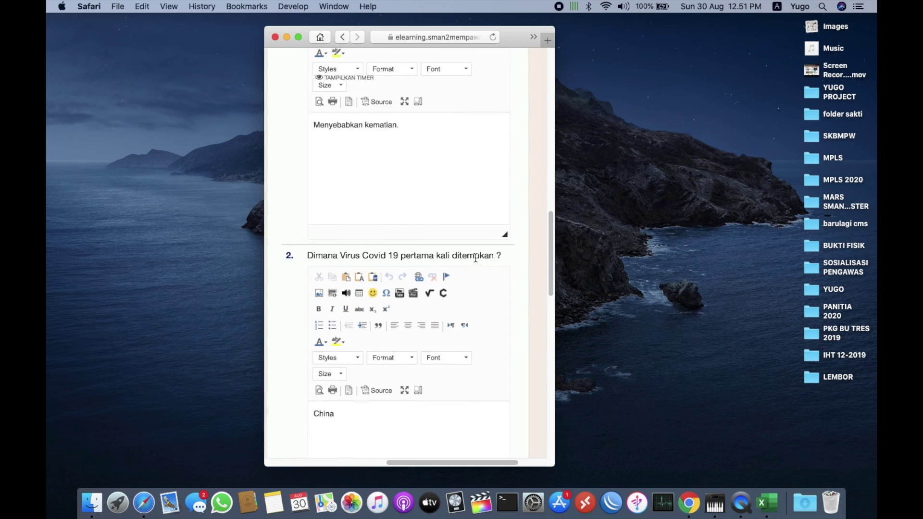
pyautogui.scroll(3, 474, 258)
pyautogui.scroll(-6, 475, 258)
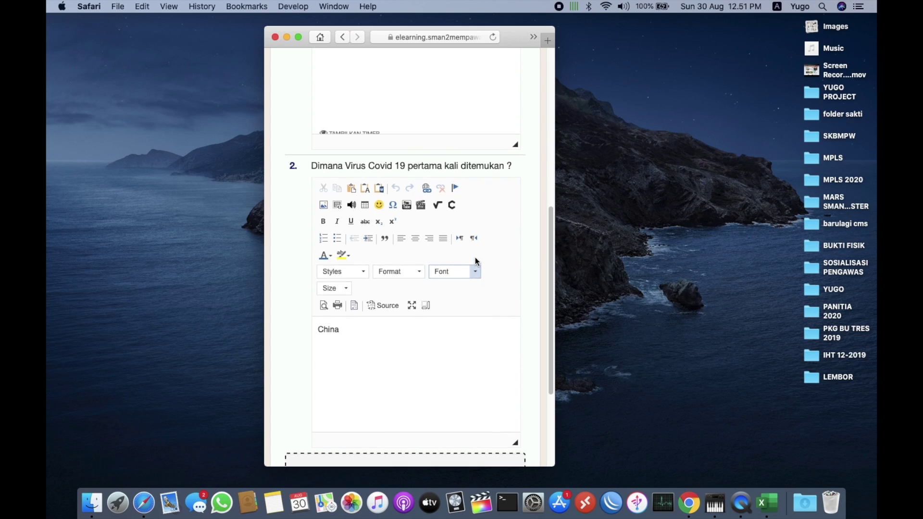
pyautogui.scroll(3, 475, 257)
pyautogui.scroll(-5, 475, 258)
pyautogui.click(389, 224)
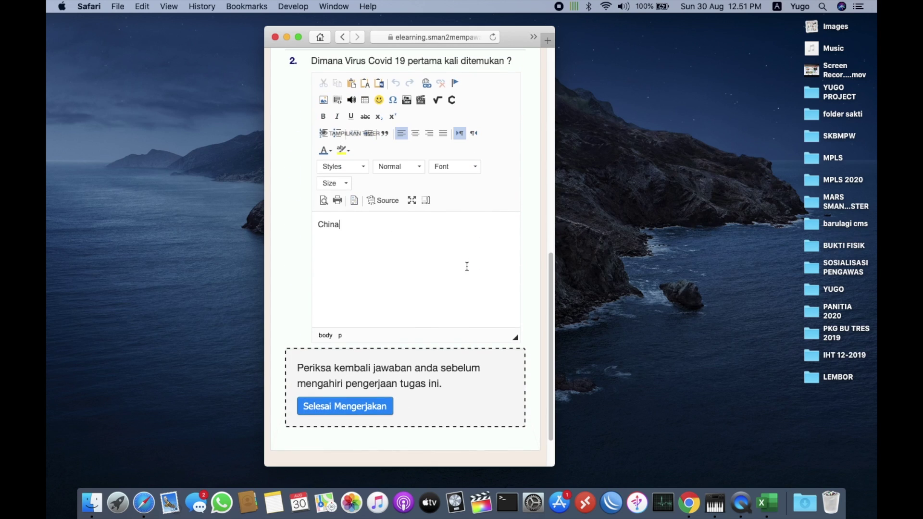
pyautogui.scroll(4, 466, 265)
pyautogui.scroll(-6, 466, 265)
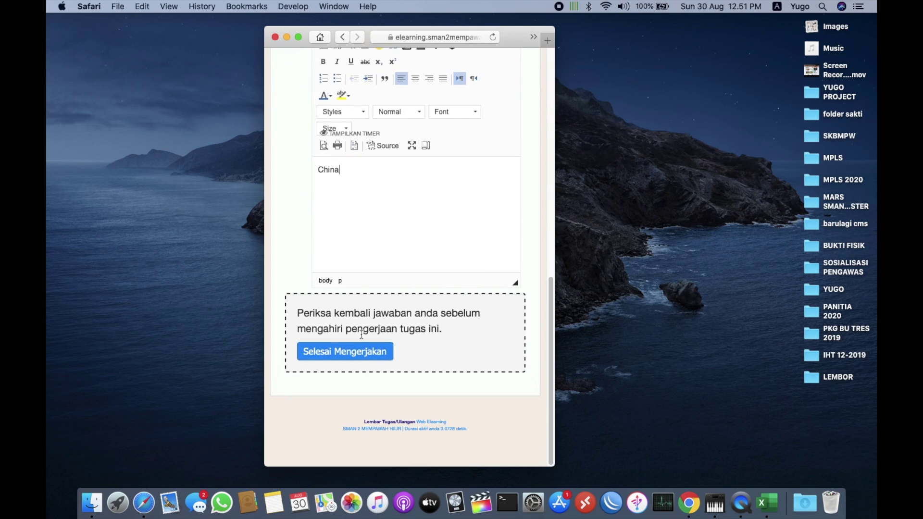
# Finish the task with Selesai Mengerjakan and confirm 'Ya, saya sudah selesai'
pyautogui.click(346, 353)
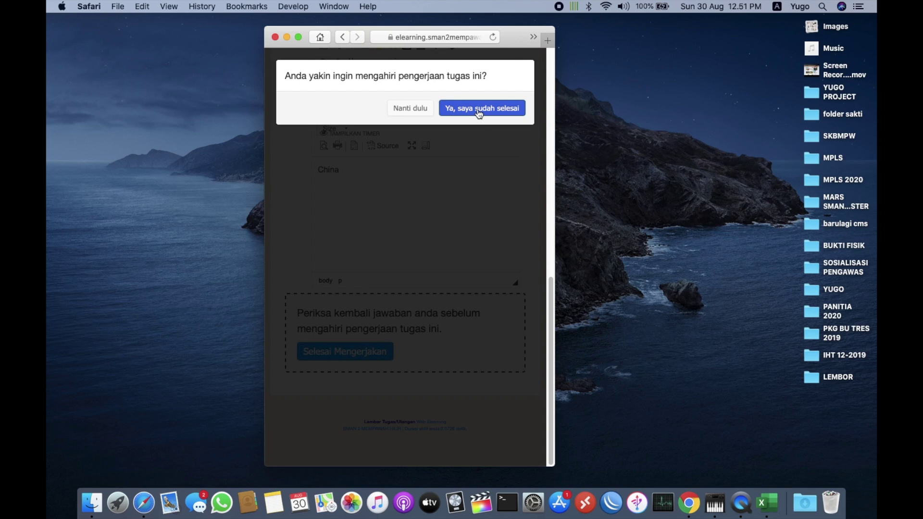
pyautogui.click(479, 112)
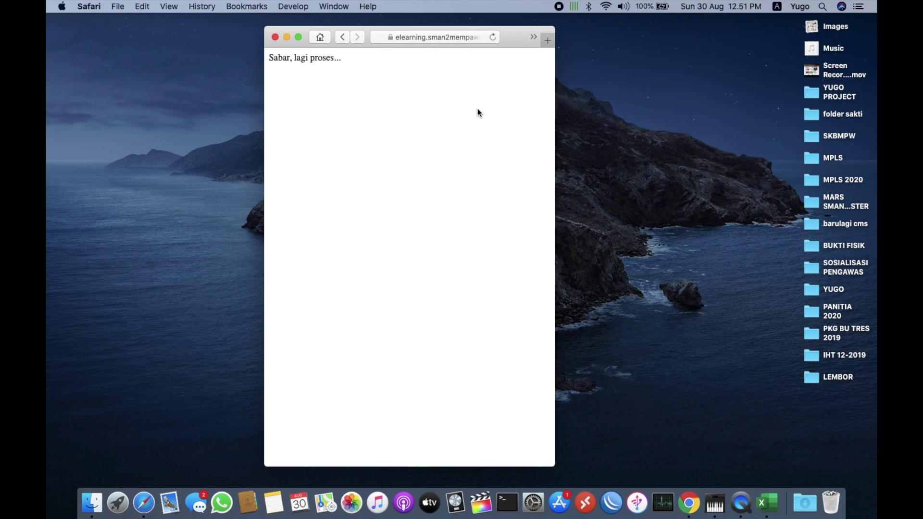
pyautogui.hotkey('ctrl', 'Right')
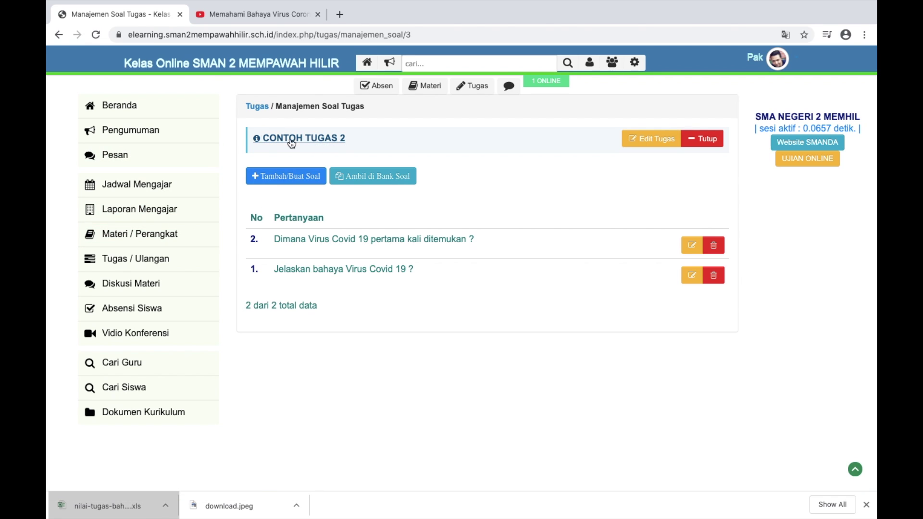
# Open Koreksi for Contoh tugas 2 and the student's submitted answers
pyautogui.click(254, 106)
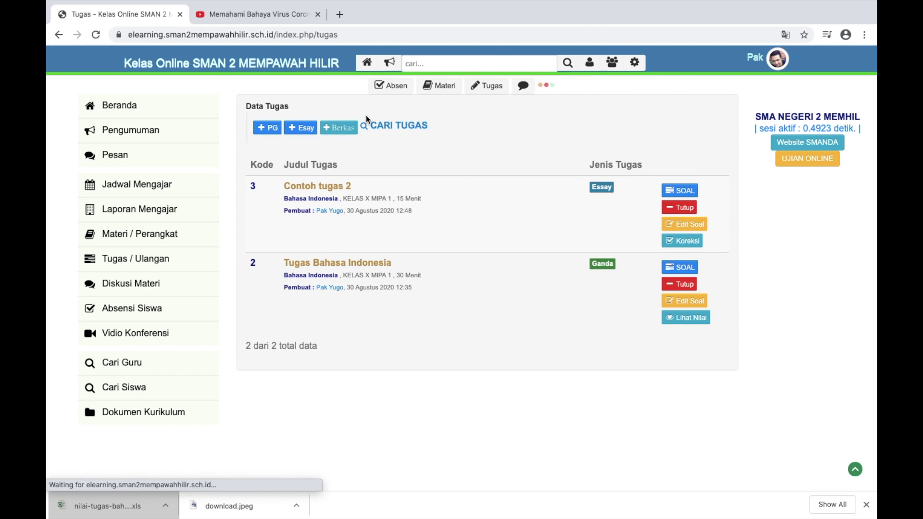
pyautogui.scroll(5, 562, 189)
pyautogui.hscroll(3, 562, 190)
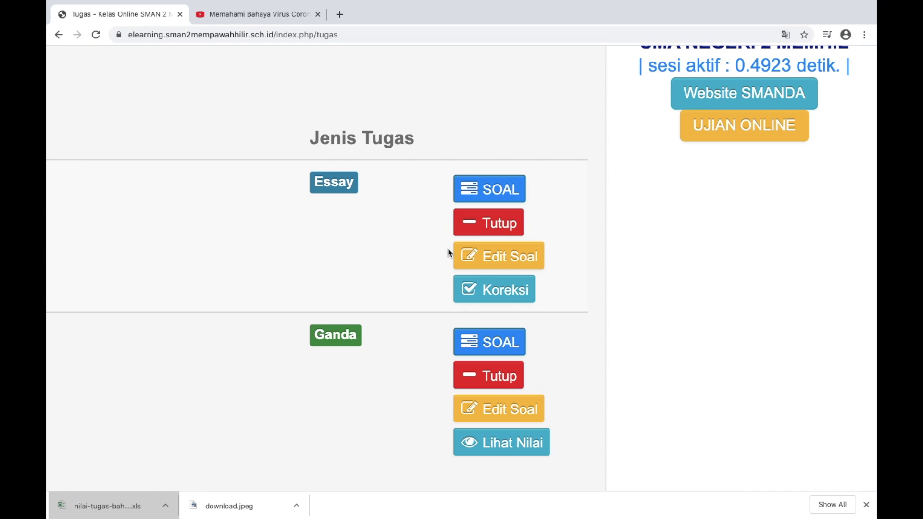
pyautogui.click(502, 293)
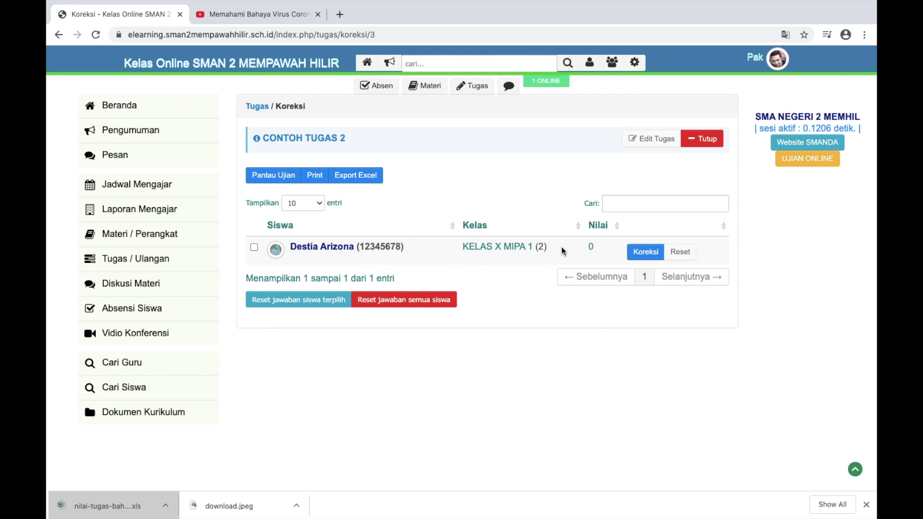
pyautogui.click(641, 255)
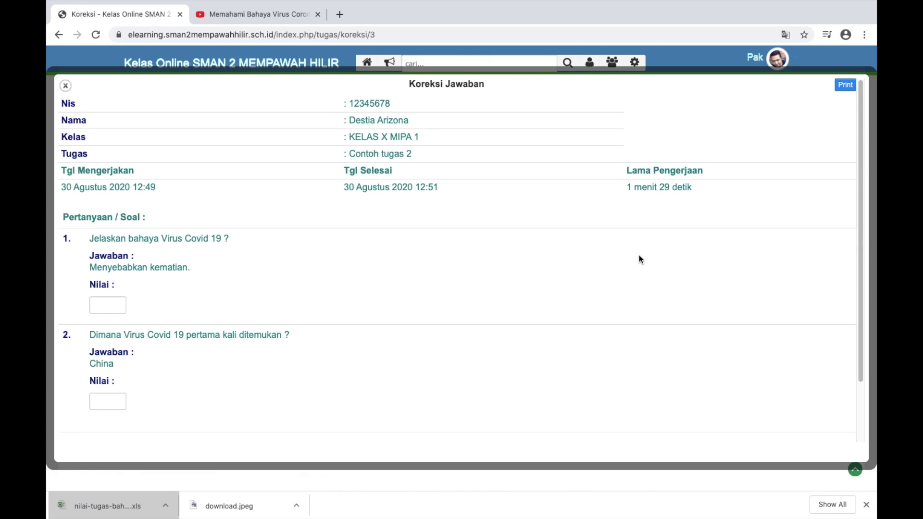
# Score the two answers 40 and 50 and save, for a total of 90
pyautogui.click(111, 310)
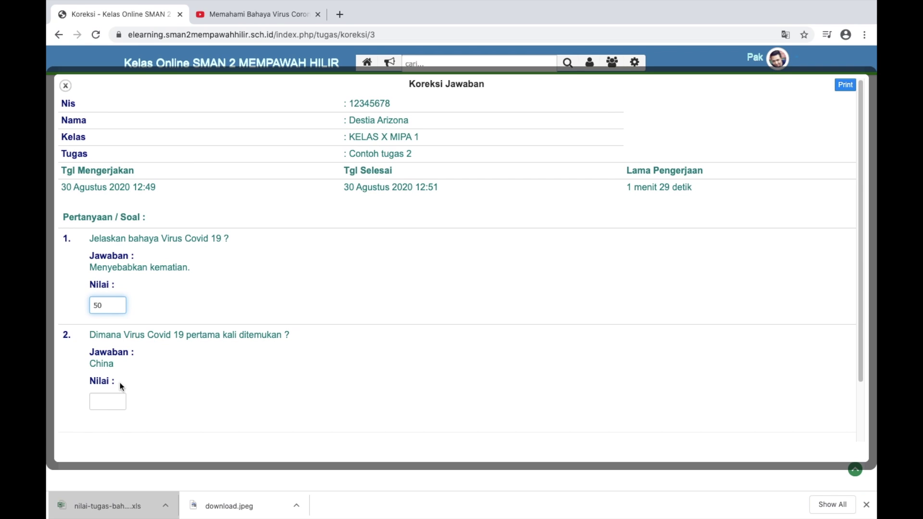
pyautogui.doubleClick(109, 306)
pyautogui.write('4')
pyautogui.click(102, 403)
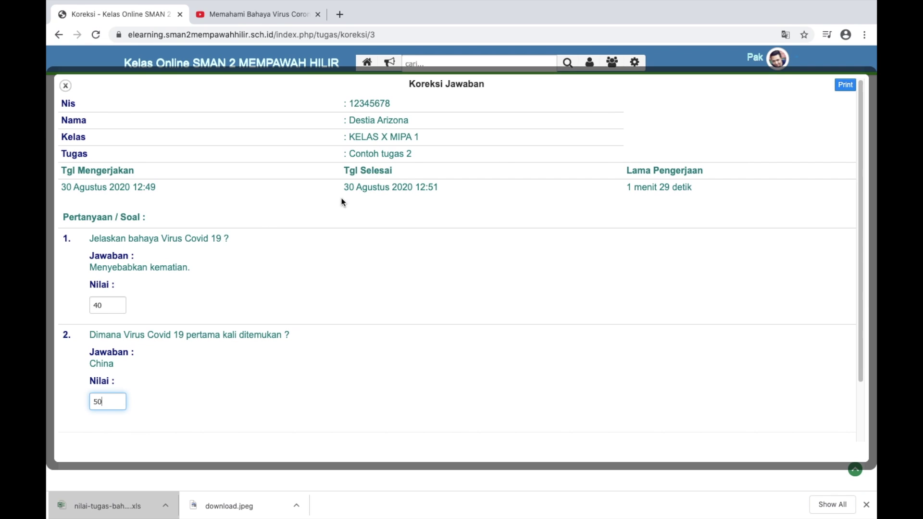
pyautogui.scroll(-3, 500, 214)
pyautogui.click(85, 381)
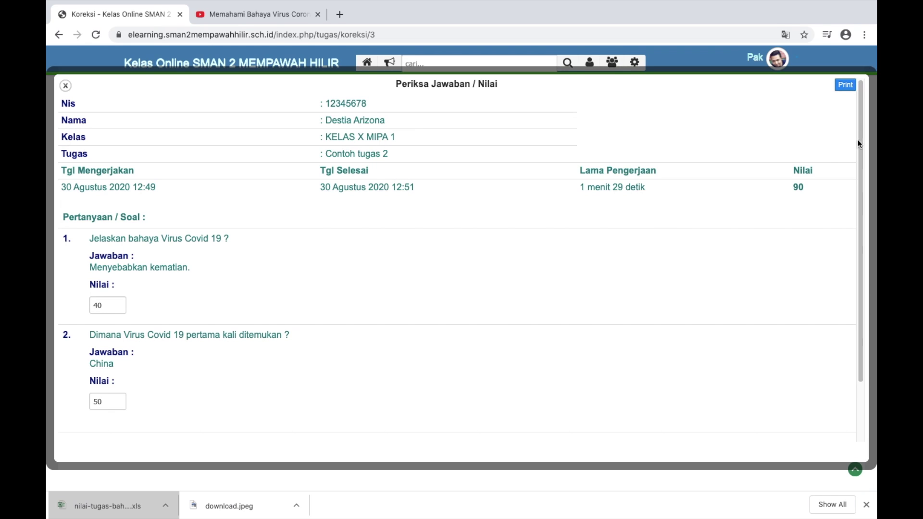
pyautogui.click(65, 86)
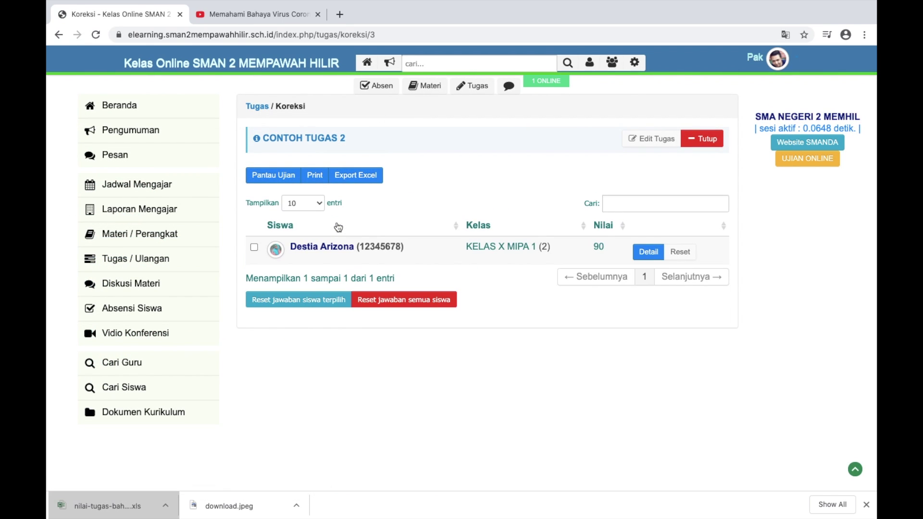
pyautogui.scroll(5, 338, 227)
pyautogui.scroll(-3, 282, 270)
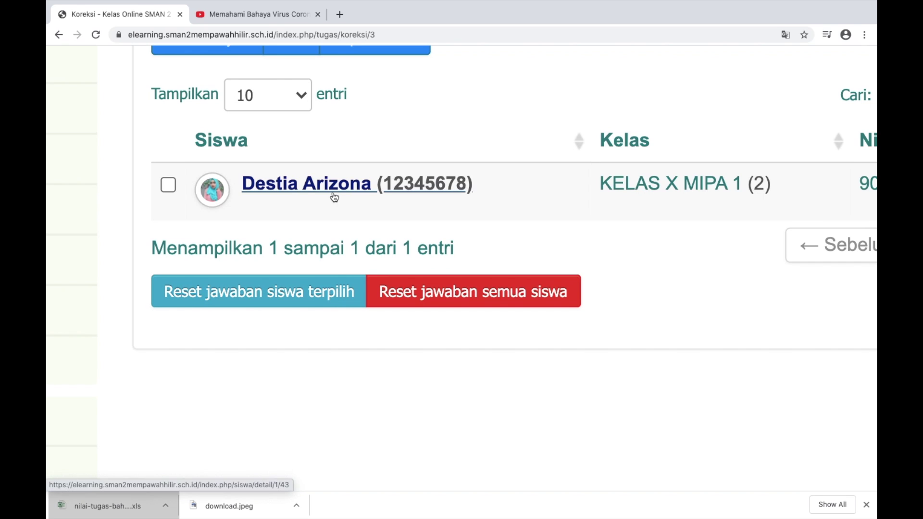
pyautogui.click(162, 189)
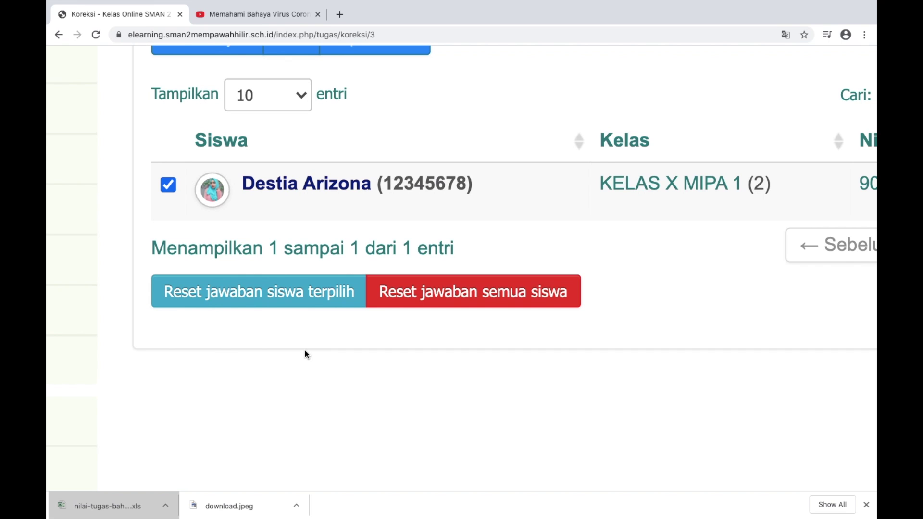
pyautogui.scroll(-5, 270, 235)
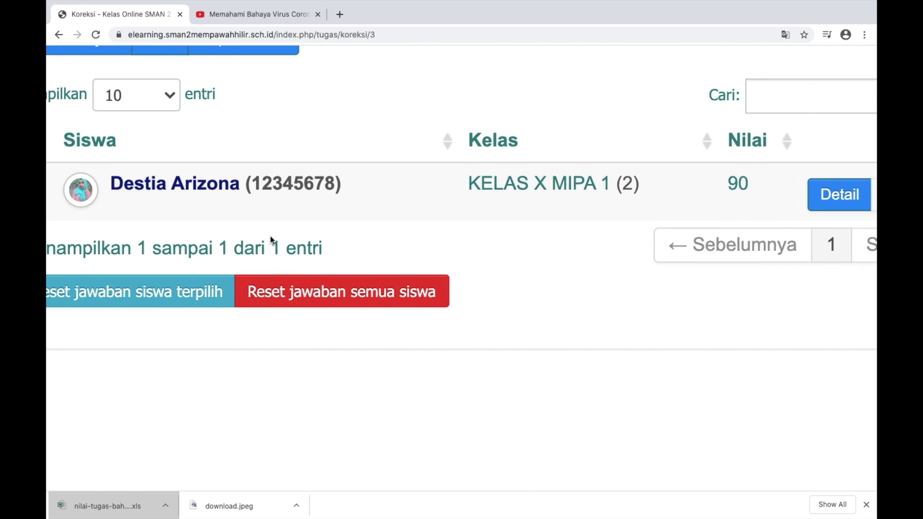
pyautogui.scroll(5, 317, 242)
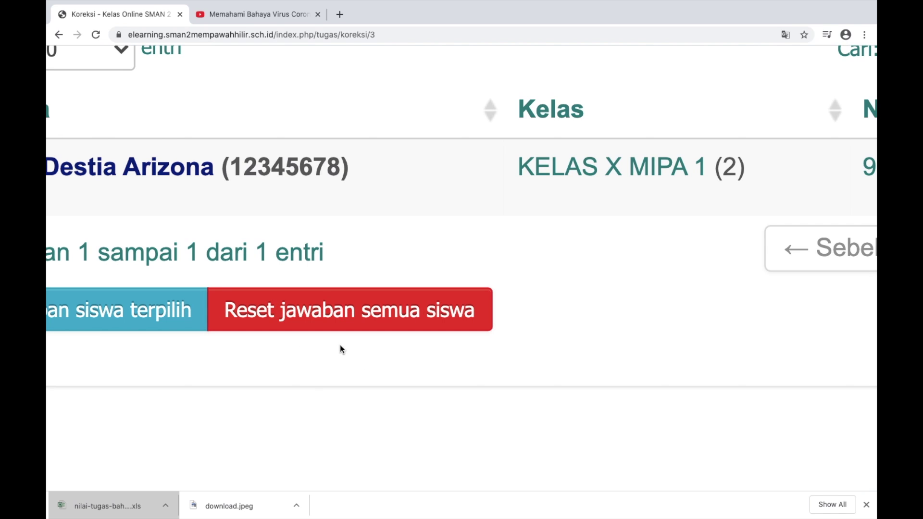
pyautogui.scroll(-2, 340, 345)
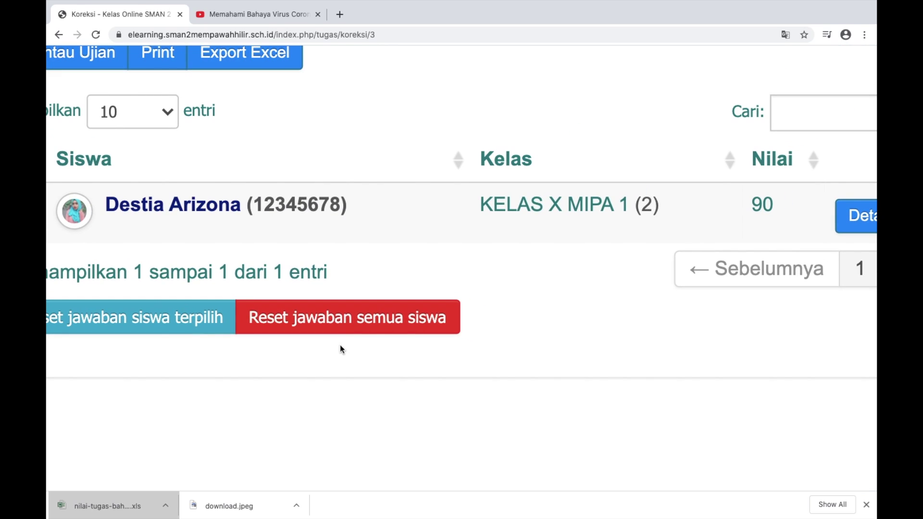
pyautogui.scroll(-1, 340, 344)
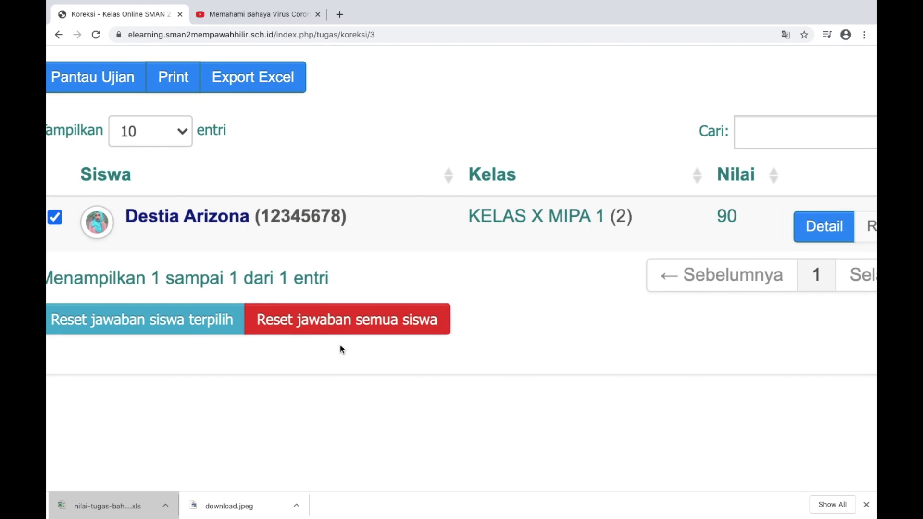
pyautogui.scroll(-1, 339, 344)
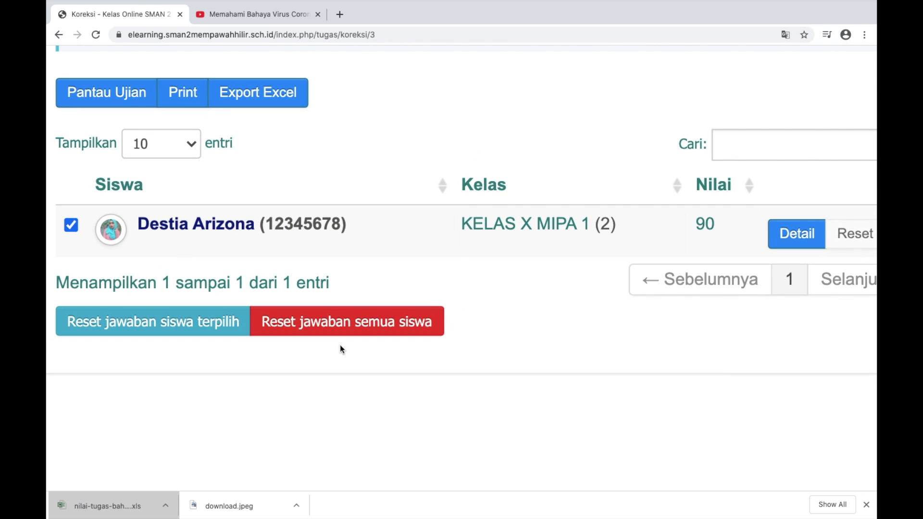
pyautogui.scroll(-3, 340, 346)
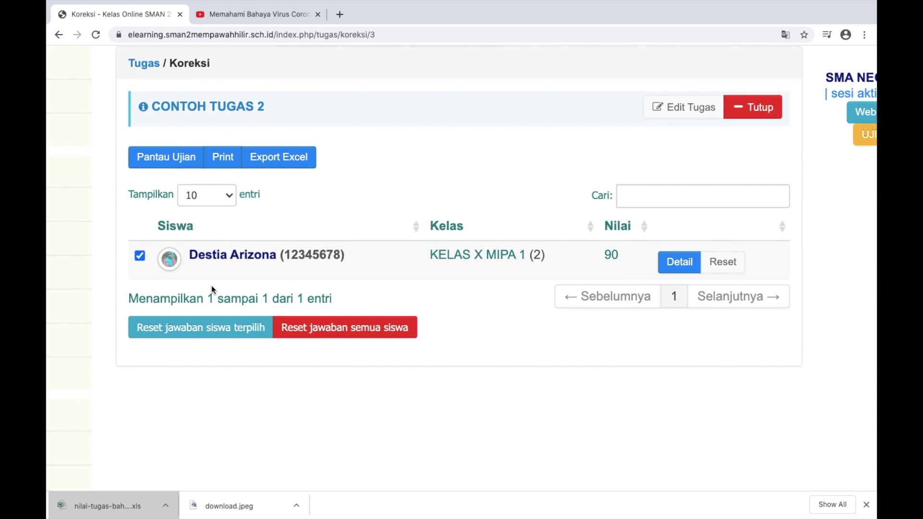
pyautogui.click(140, 255)
pyautogui.scroll(-1, 341, 262)
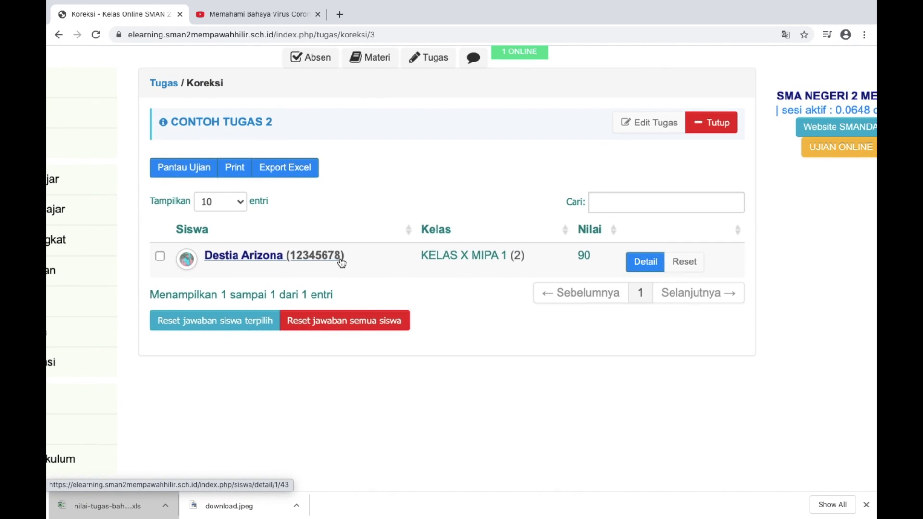
pyautogui.scroll(-1, 341, 262)
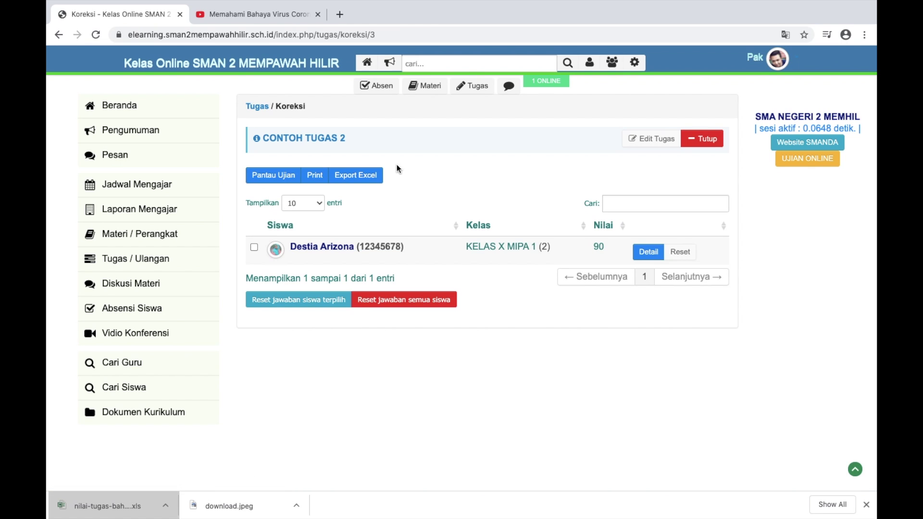
pyautogui.scroll(1, 368, 192)
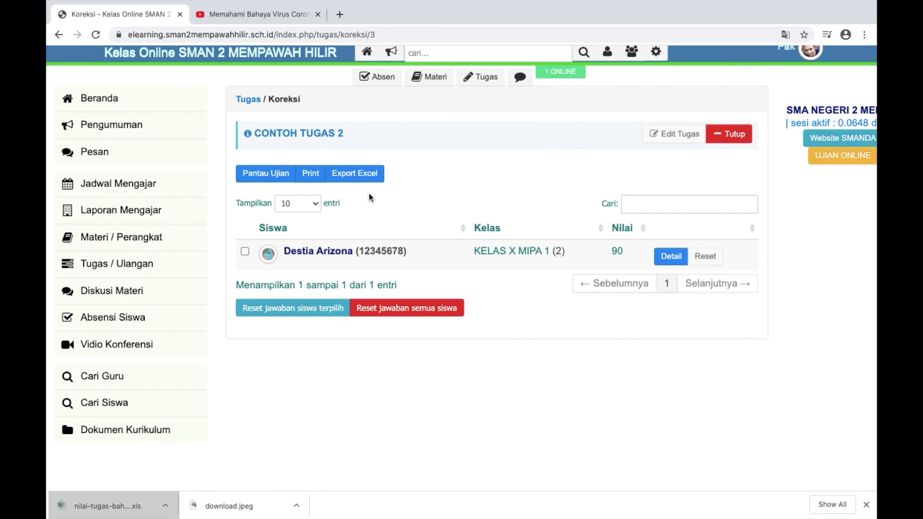
pyautogui.click(315, 177)
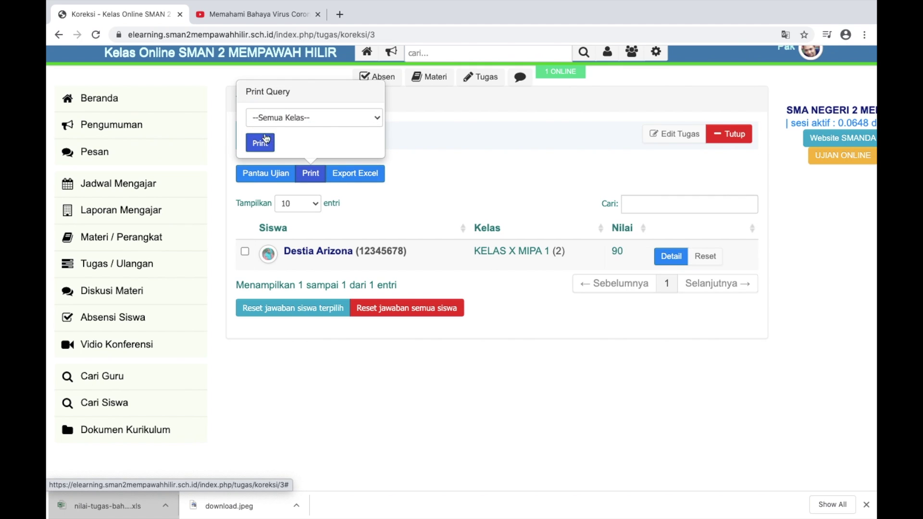
pyautogui.click(269, 118)
pyautogui.click(274, 128)
pyautogui.click(260, 143)
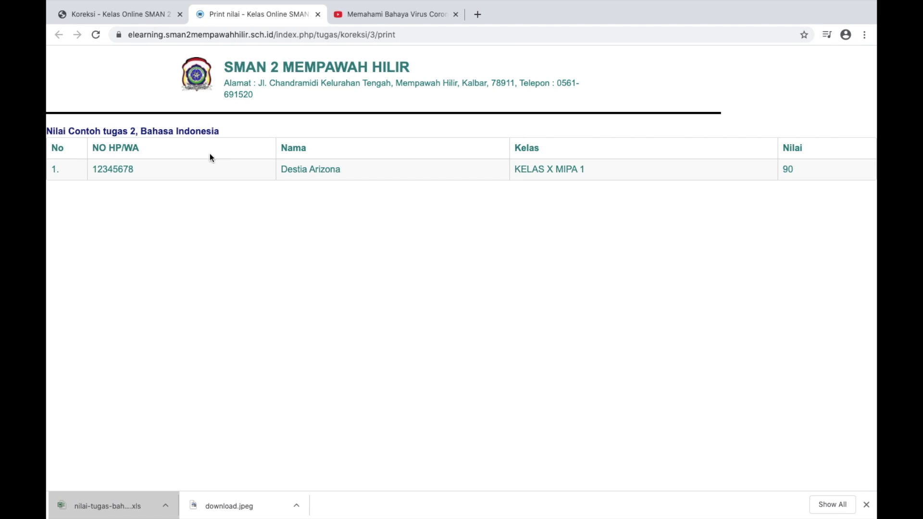
pyautogui.click(318, 14)
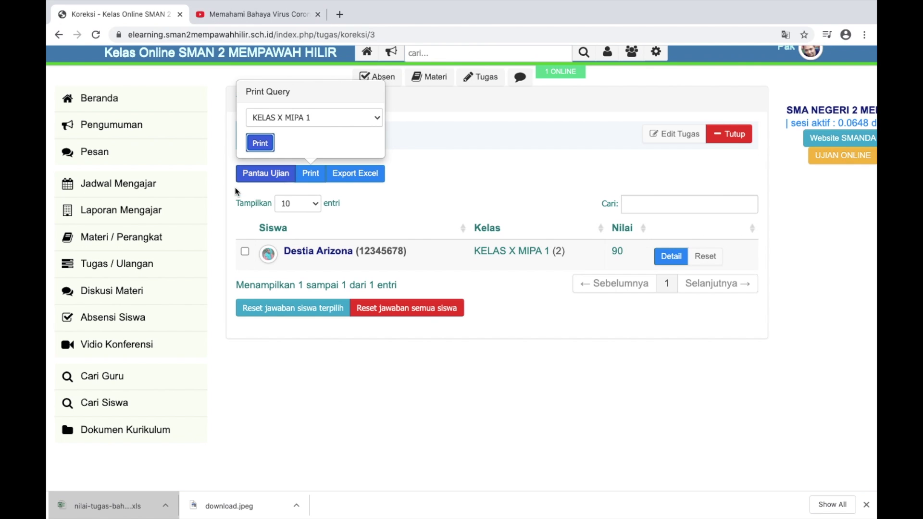
pyautogui.click(303, 177)
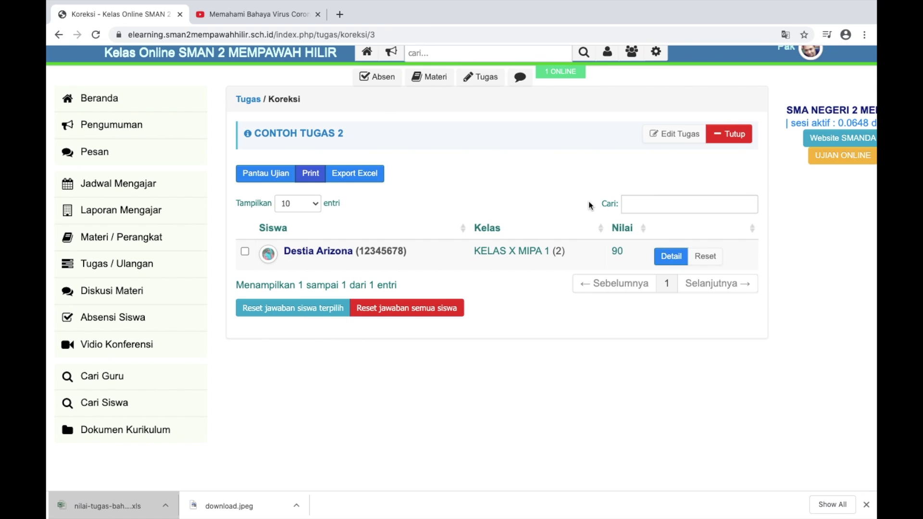
# Close the student's Periksa Jawaban details, view the profile, and return to the CONTOH TUGAS 2 grading list
pyautogui.click(662, 259)
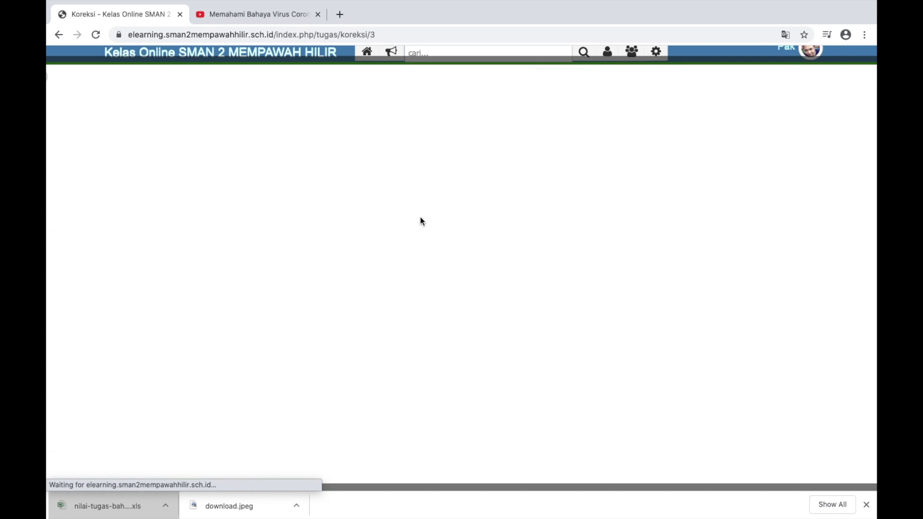
pyautogui.hscroll(-2, 123, 87)
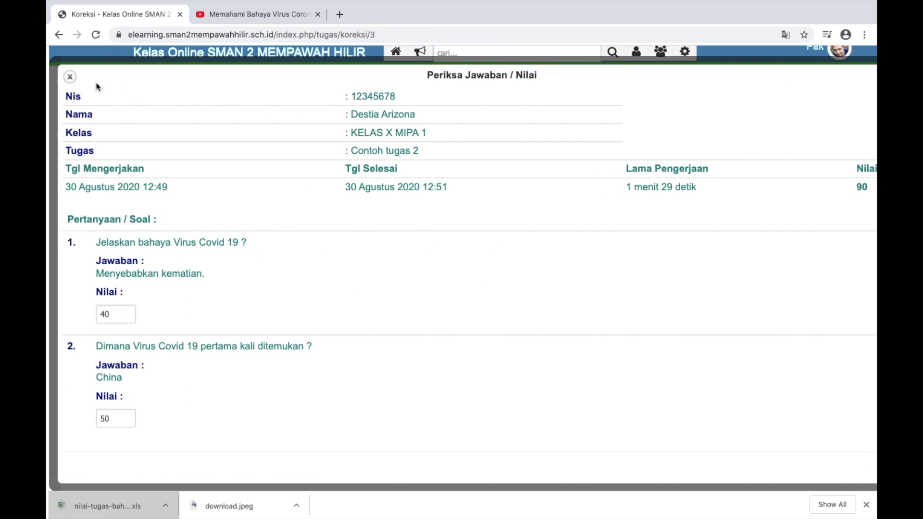
pyautogui.click(68, 78)
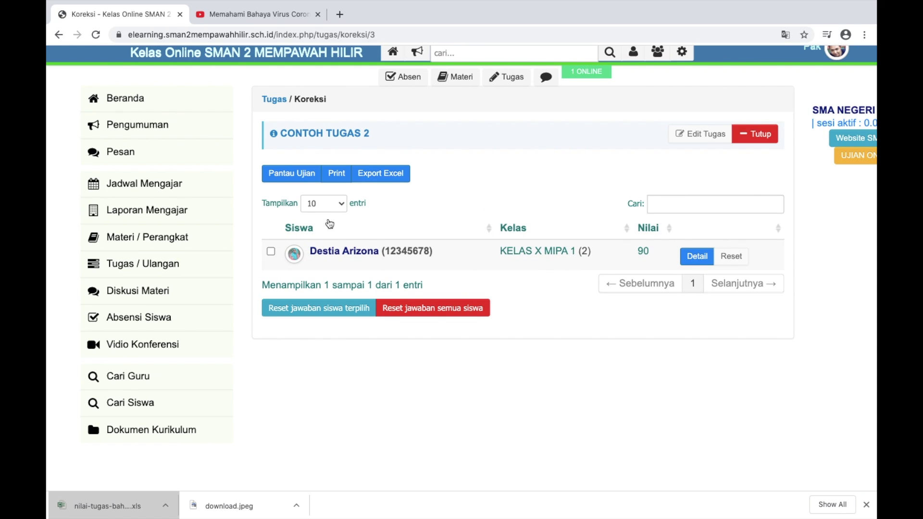
pyautogui.click(350, 254)
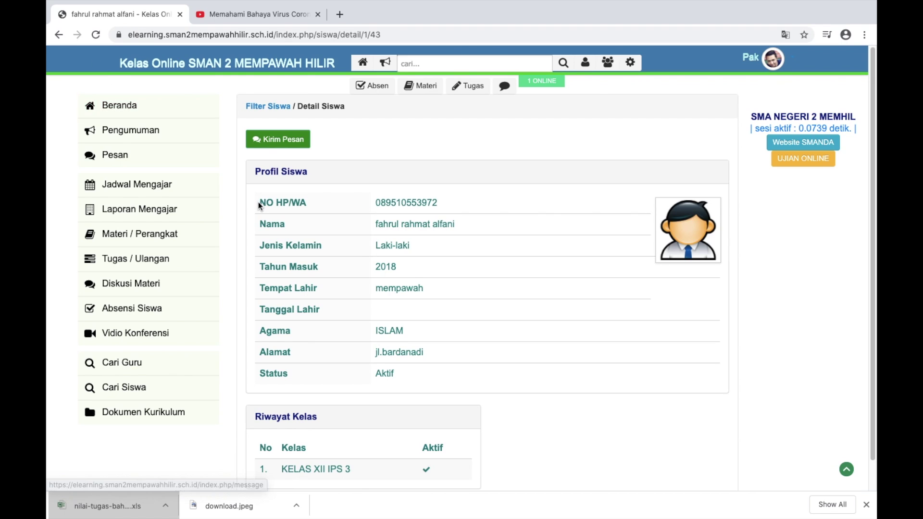
pyautogui.scroll(-2, 258, 202)
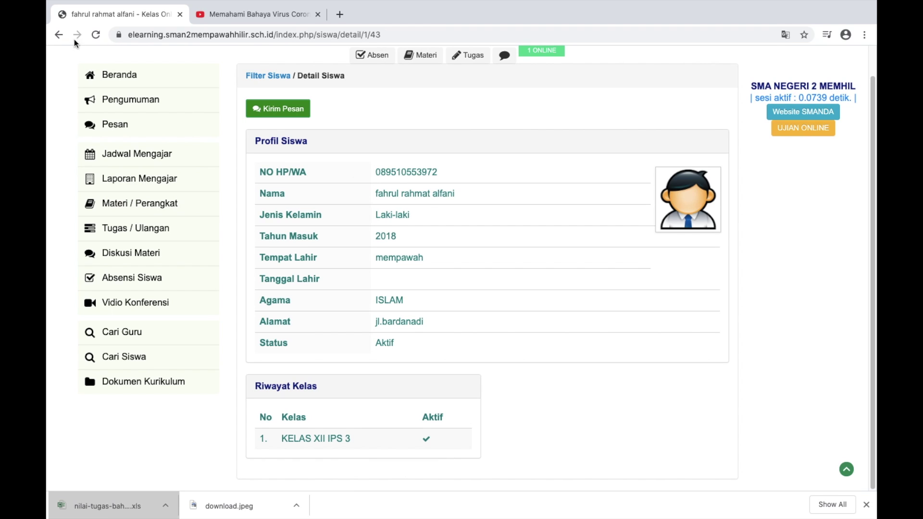
pyautogui.click(58, 34)
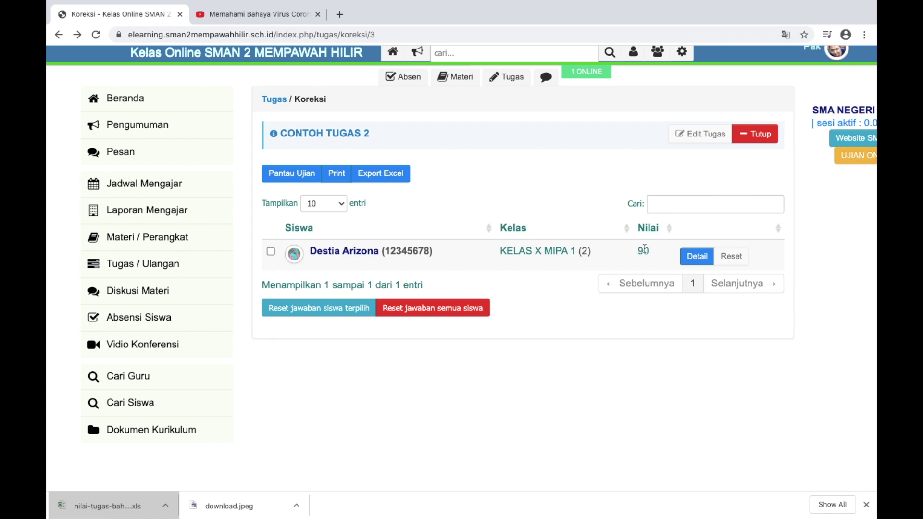
pyautogui.scroll(-2, 480, 259)
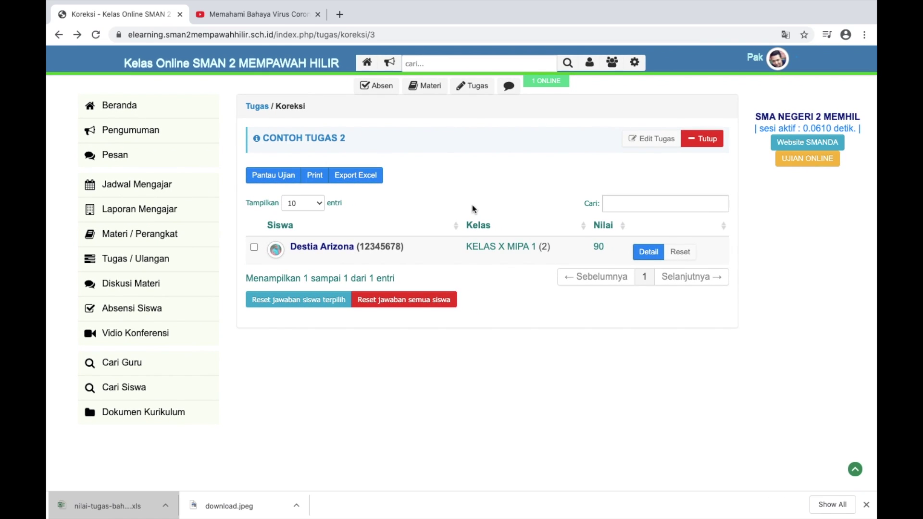
# Go to Tugas / Ulangan and open the + Berkas Tambah Tugas Upload form
pyautogui.click(149, 260)
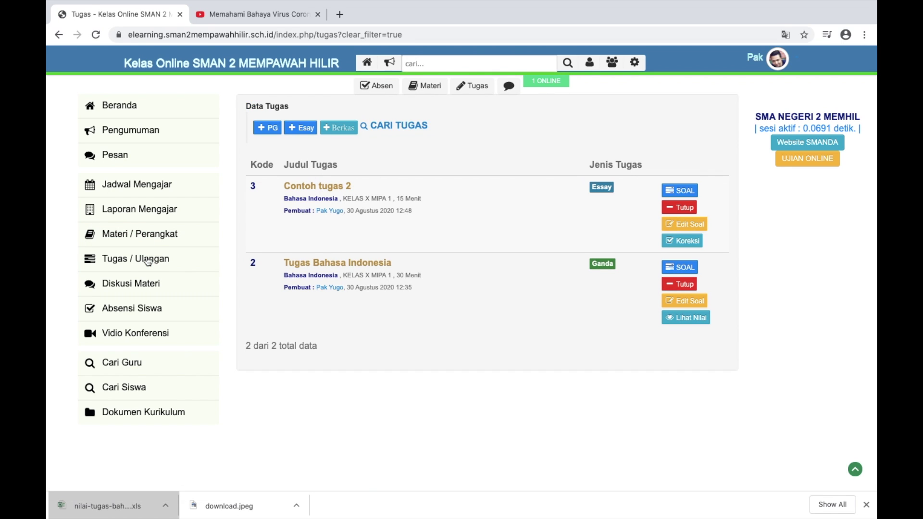
pyautogui.scroll(3, 402, 175)
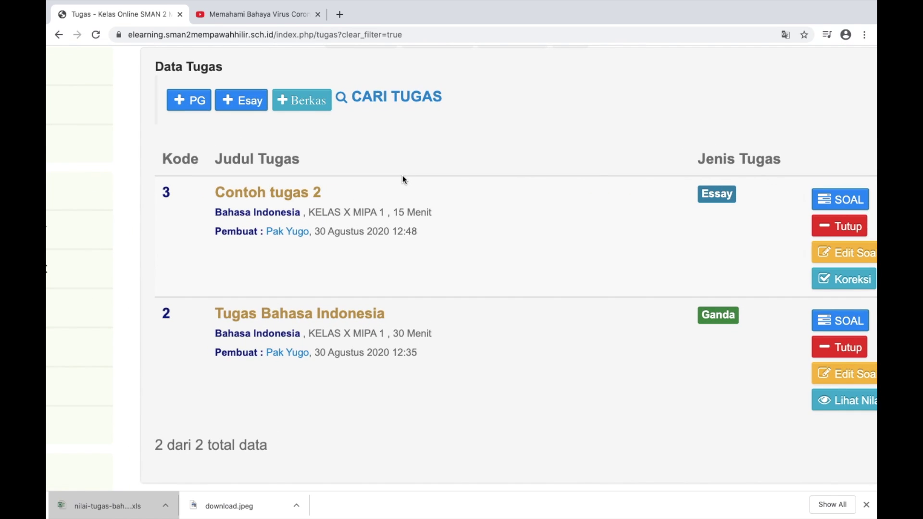
pyautogui.scroll(2, 403, 176)
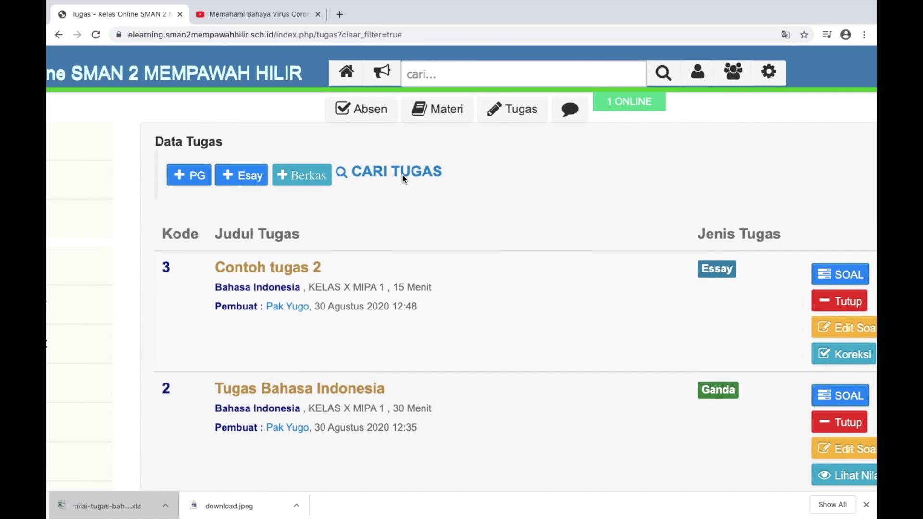
pyautogui.click(312, 183)
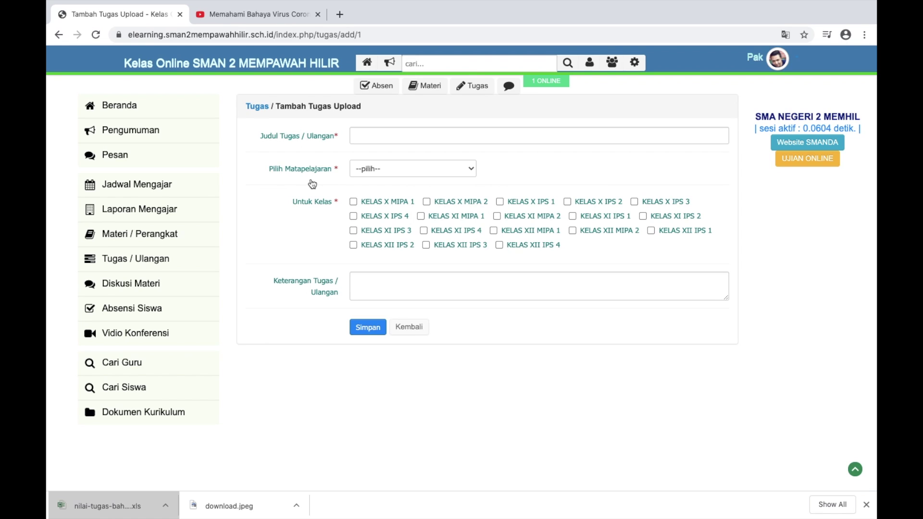
# Enter title 'Tugas Ketikan Artikel', subject Bahasa Indonesia, and class KELAS X MIPA 1
pyautogui.click(414, 138)
pyautogui.write('Tu')
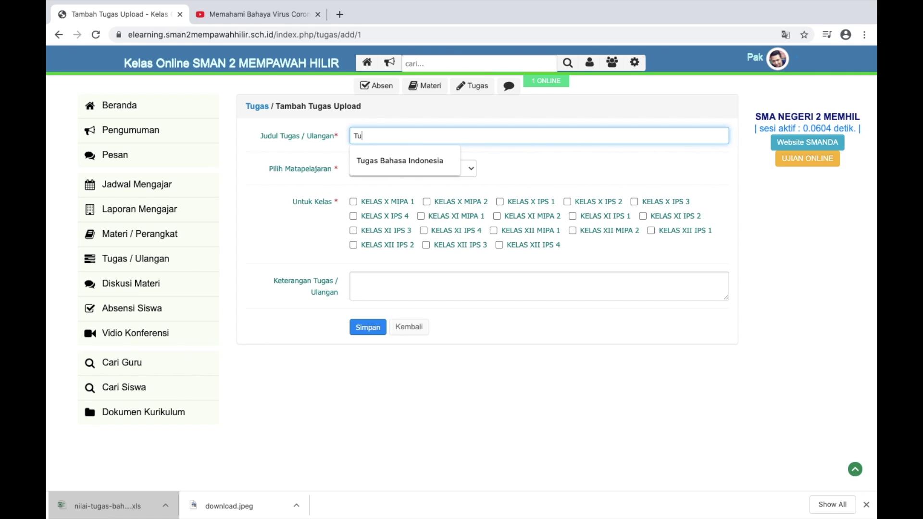
pyautogui.write('gas Keti')
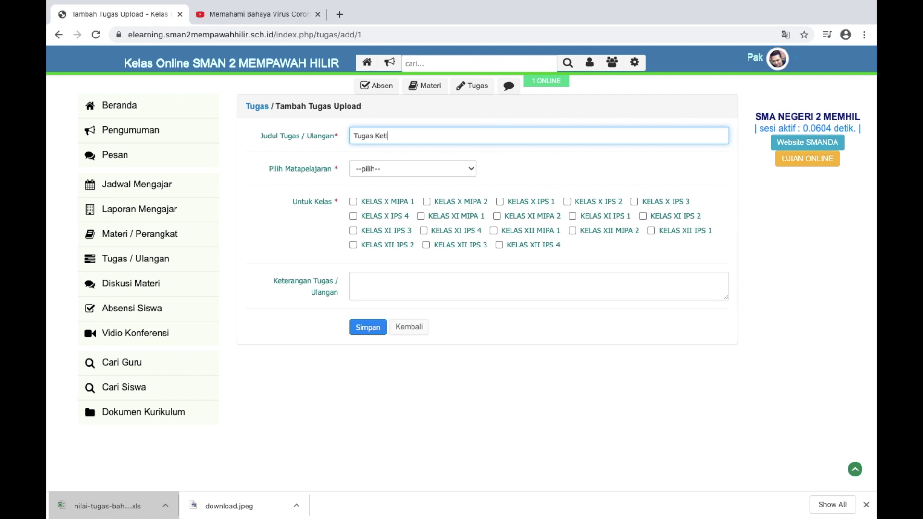
pyautogui.write('kan Artikel;')
pyautogui.press('BackSpace')
pyautogui.scroll(-2, 480, 321)
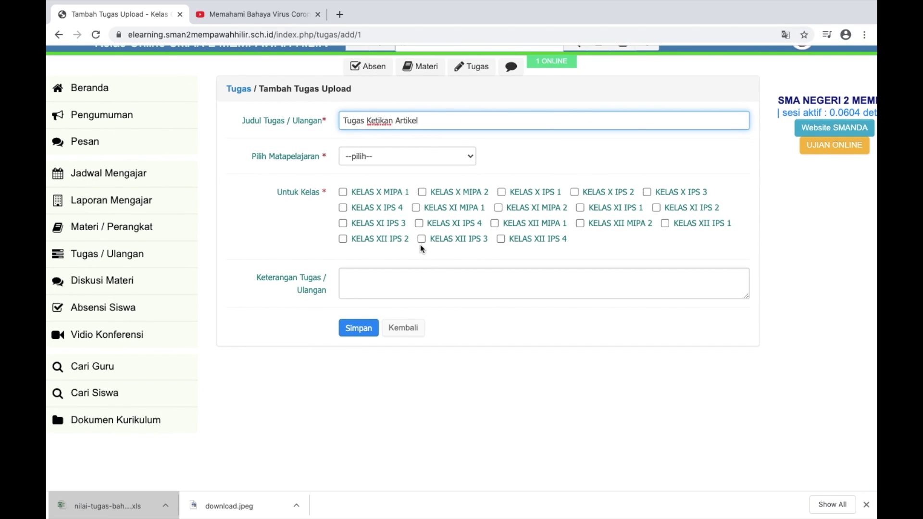
pyautogui.click(385, 156)
pyautogui.click(383, 167)
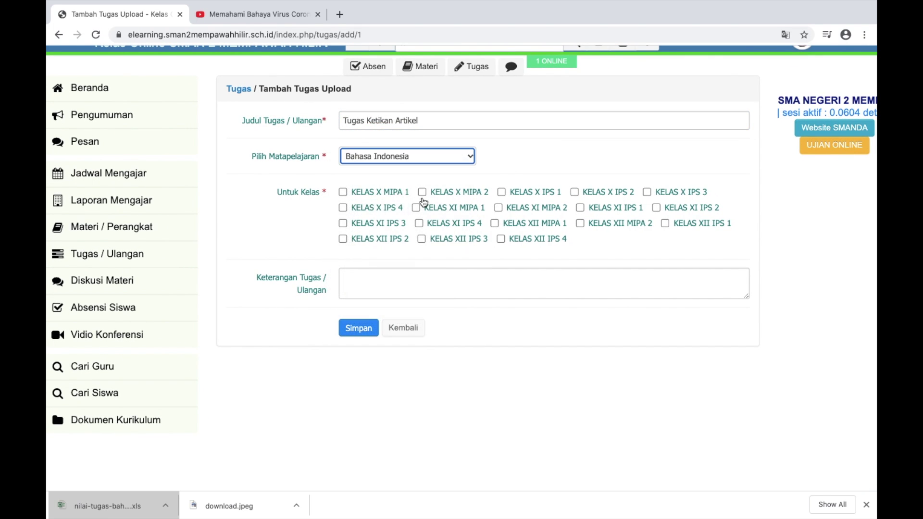
pyautogui.click(343, 192)
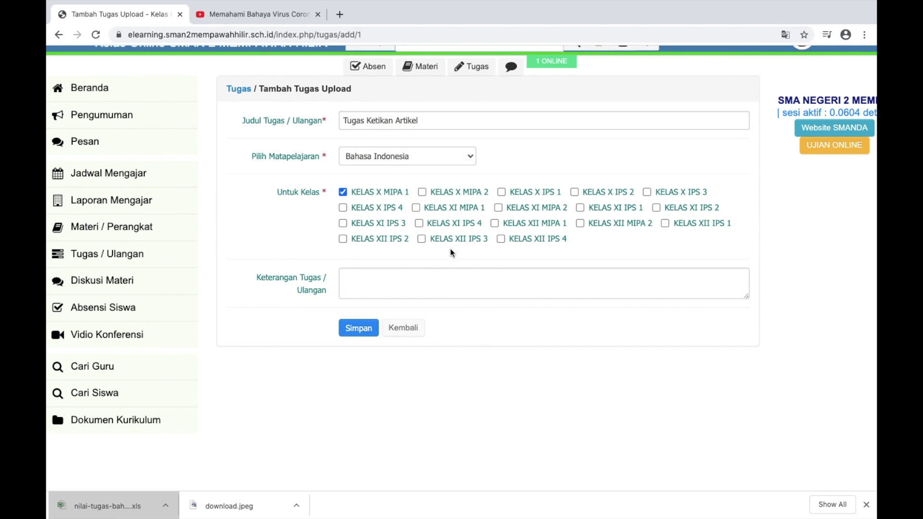
# Describe the task as a covid 19 article uploaded in MS Word, then save and publish it
pyautogui.click(406, 275)
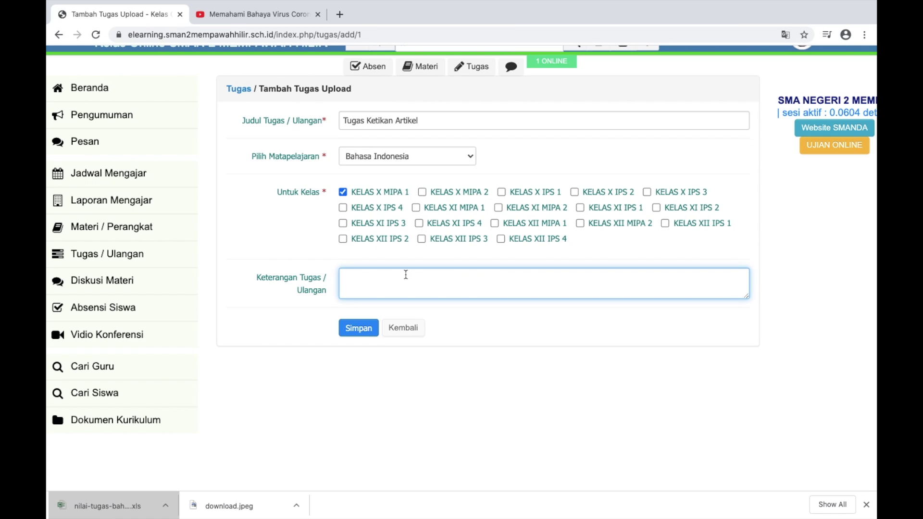
pyautogui.write('Silakan buat artikel tentang co')
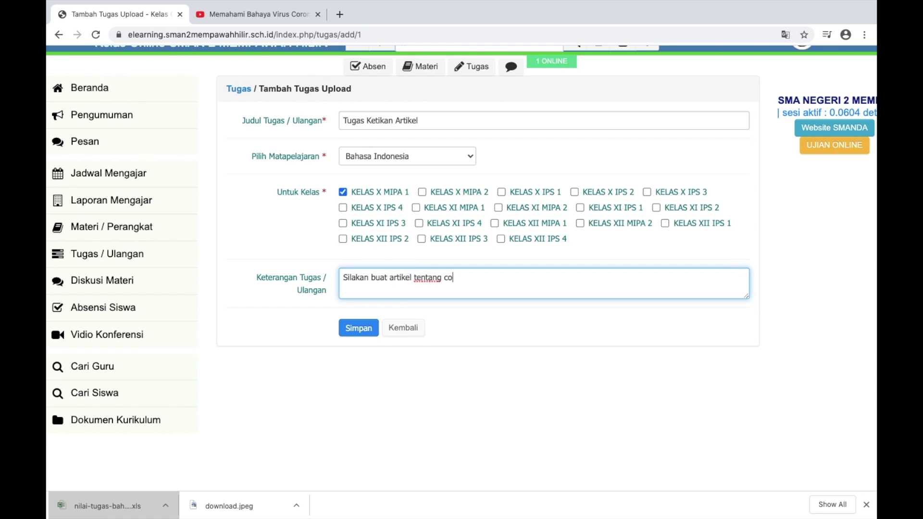
pyautogui.write('vid 19')
pyautogui.write('...unggah menggunak')
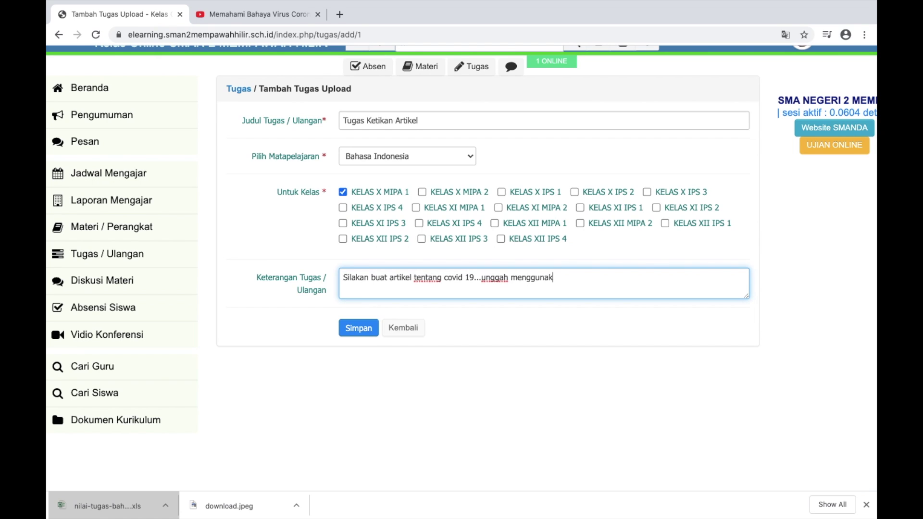
pyautogui.write('an file ms word..')
pyautogui.click(365, 327)
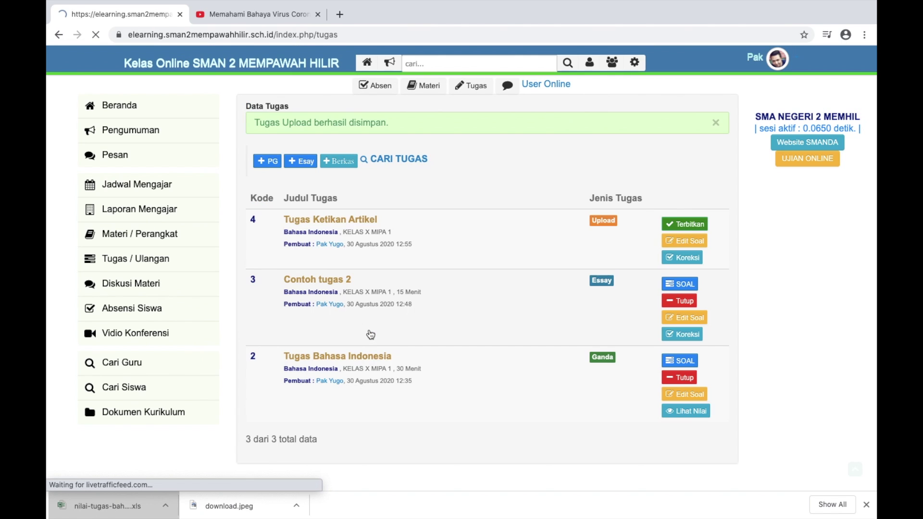
pyautogui.click(687, 228)
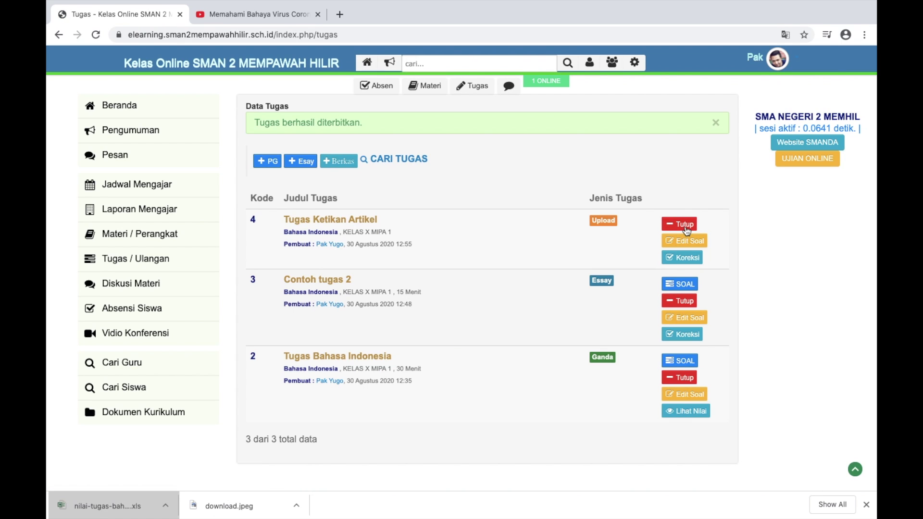
pyautogui.hotkey('ctrl', 'Left')
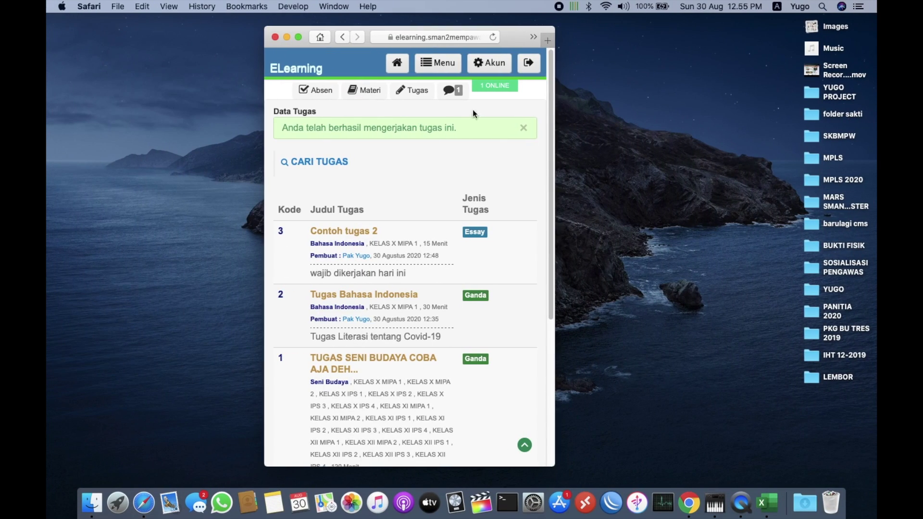
# From the student's home page, open Menu > Tugas / Ulangan
pyautogui.click(397, 64)
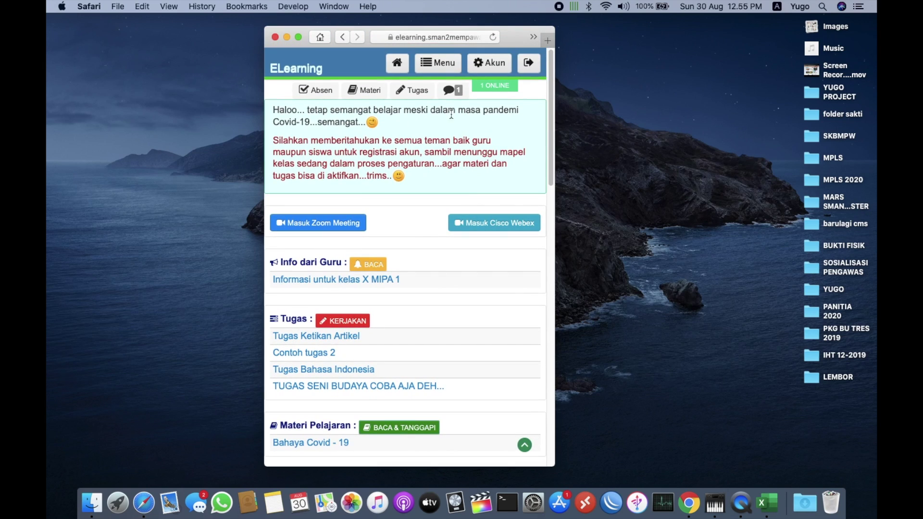
pyautogui.click(442, 68)
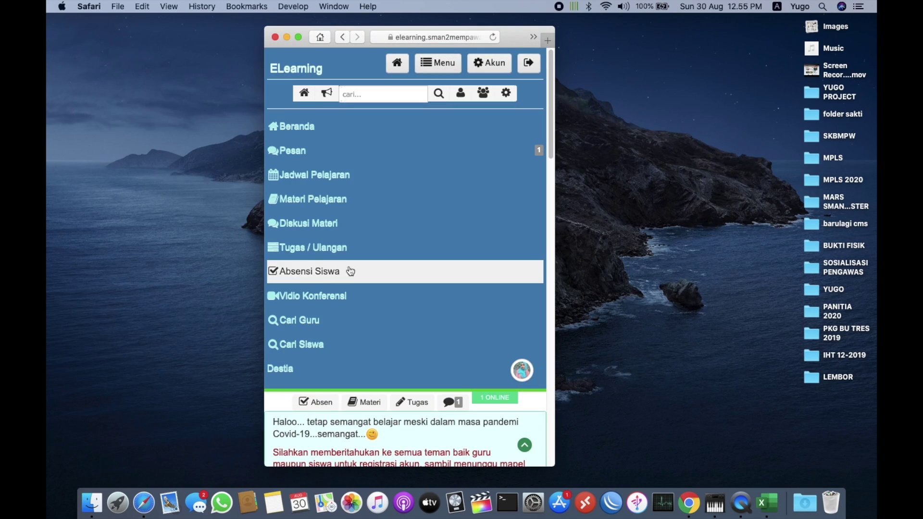
pyautogui.click(334, 245)
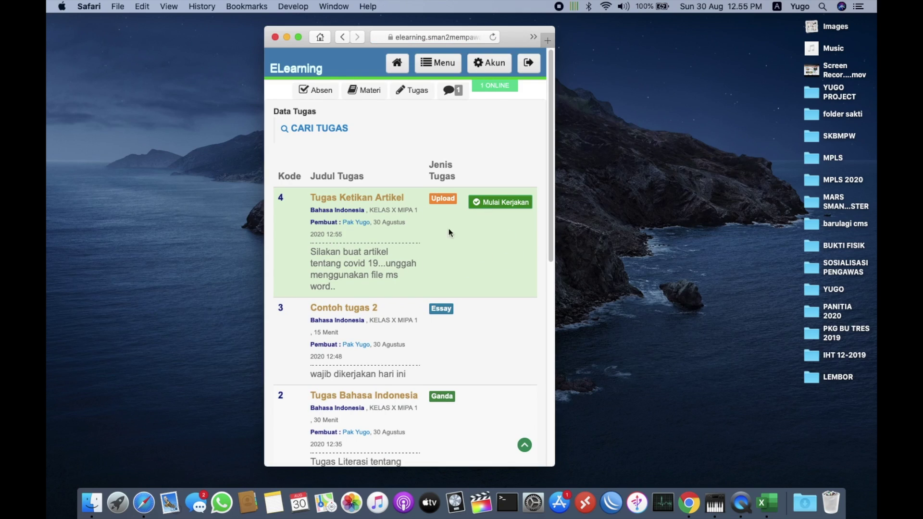
# Start Tugas Ketikan Artikel with Mulai Kerjakan and OK, reload, and open the Choose File picker
pyautogui.click(500, 204)
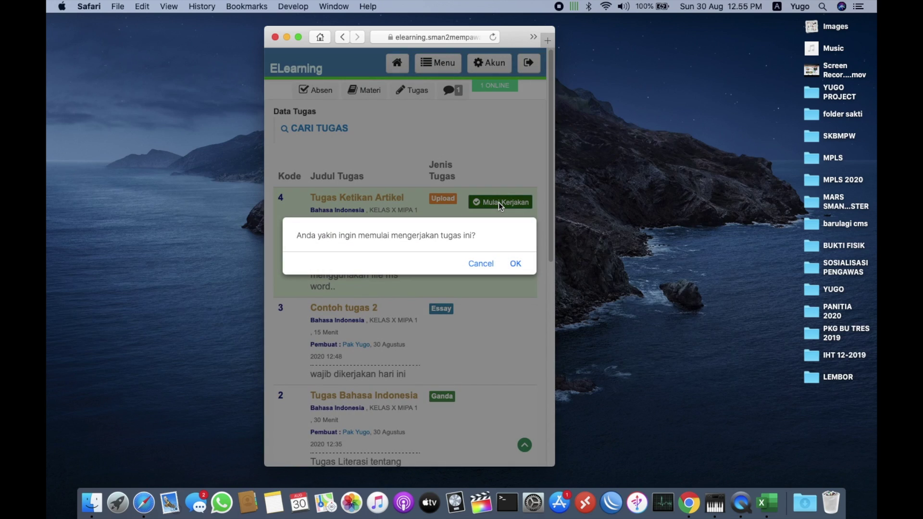
pyautogui.click(515, 263)
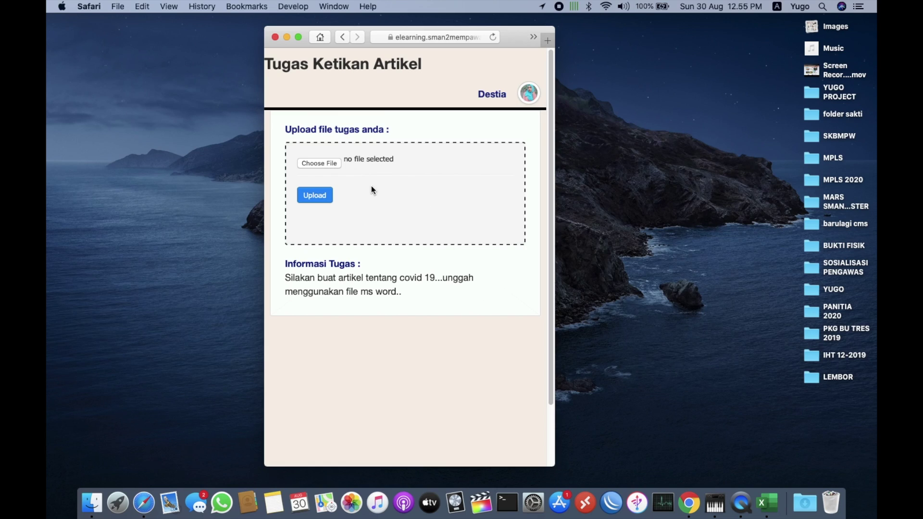
pyautogui.moveTo(388, 165); pyautogui.dragTo(397, 207)
pyautogui.click(342, 37)
pyautogui.click(325, 162)
pyautogui.click(395, 159)
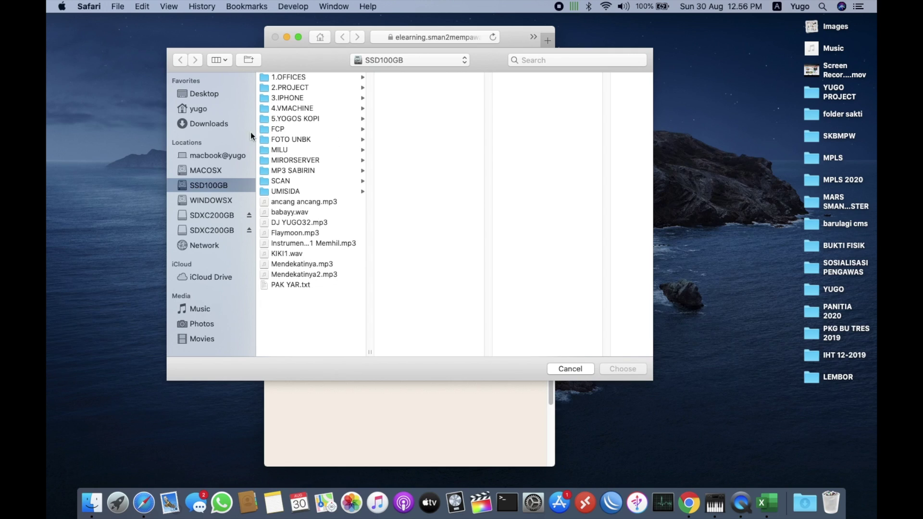
# Cancel the file dialog, launch Microsoft Word, and switch to the teacher's Chrome space
pyautogui.click(218, 124)
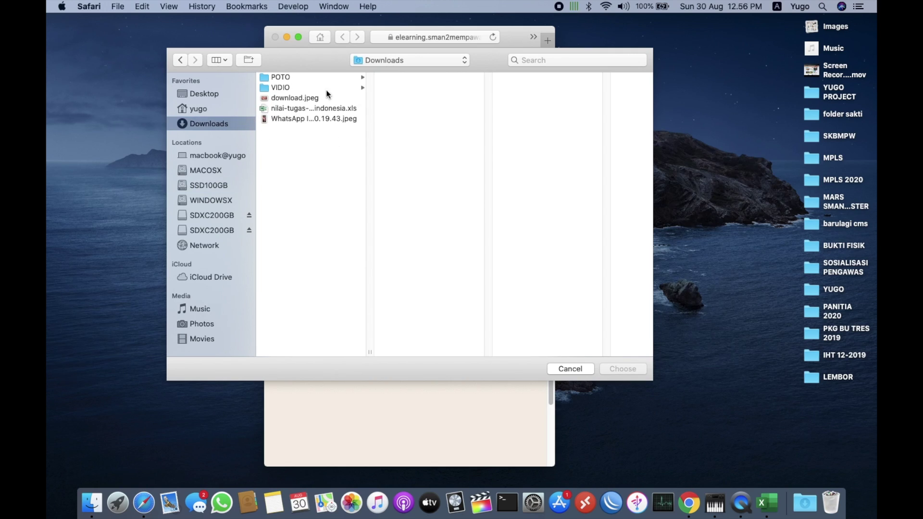
pyautogui.click(566, 369)
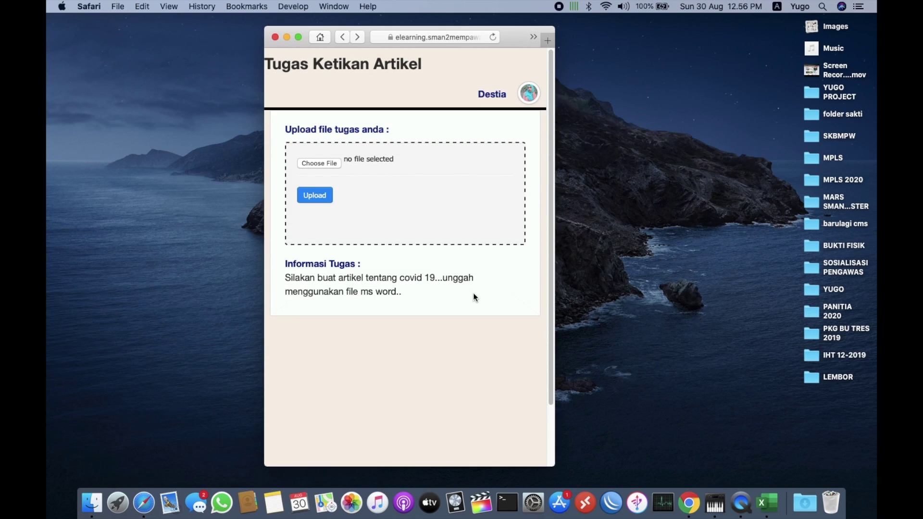
pyautogui.press('F4')
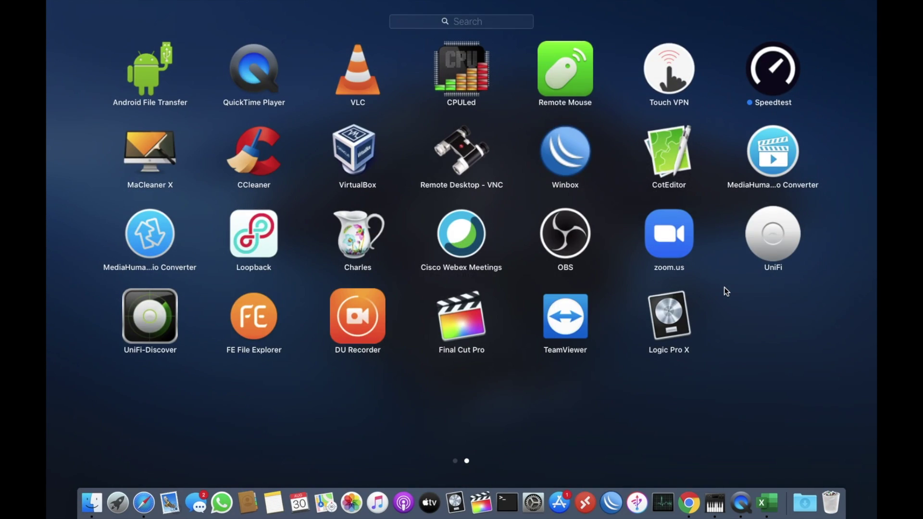
pyautogui.hscroll(-3, 430, 305)
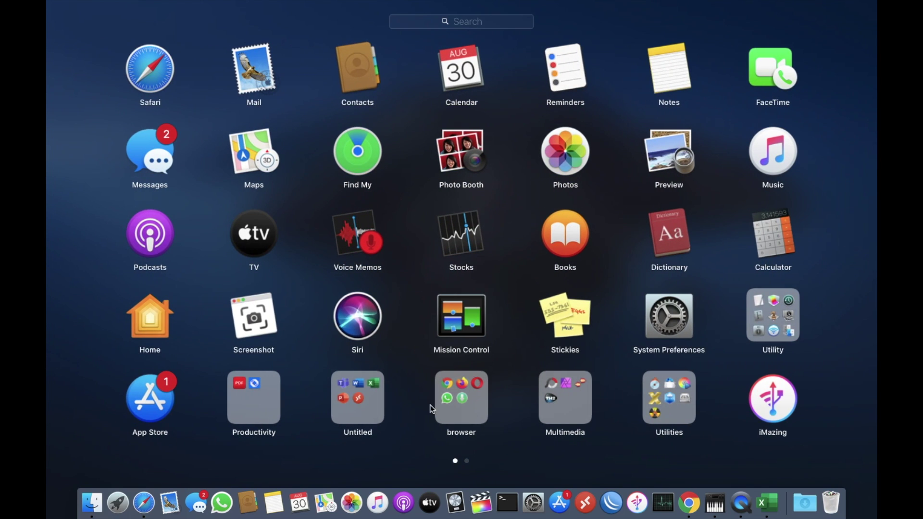
pyautogui.click(357, 398)
pyautogui.click(251, 257)
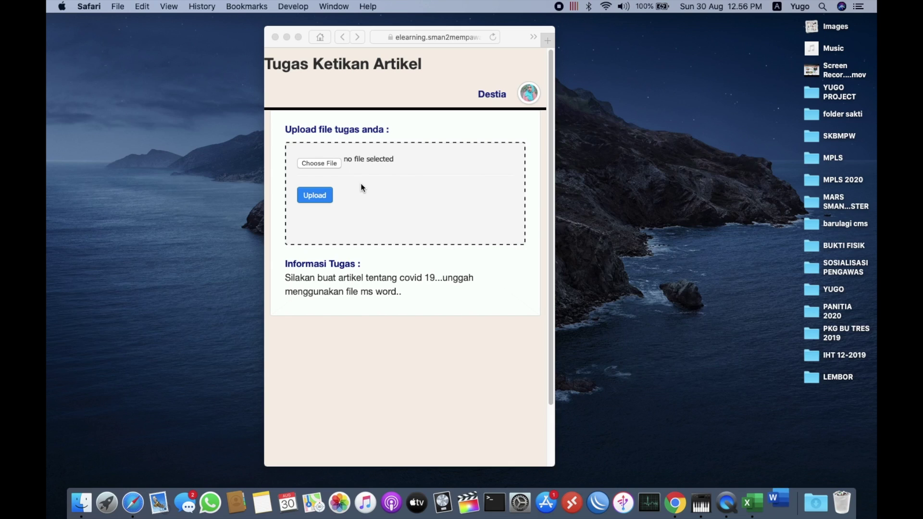
pyautogui.hotkey('ctrl', 'Right')
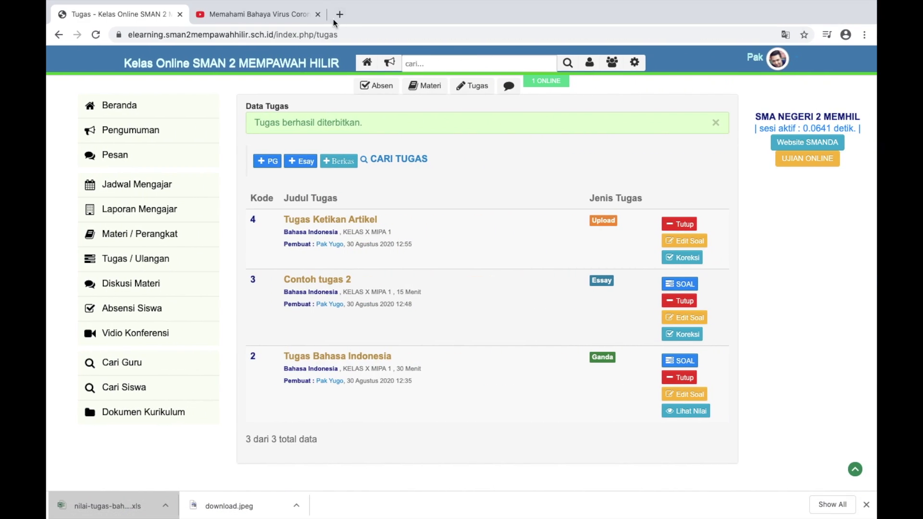
# Bring up the YouTube video and dismiss its Share dialog
pyautogui.click(302, 18)
pyautogui.click(657, 73)
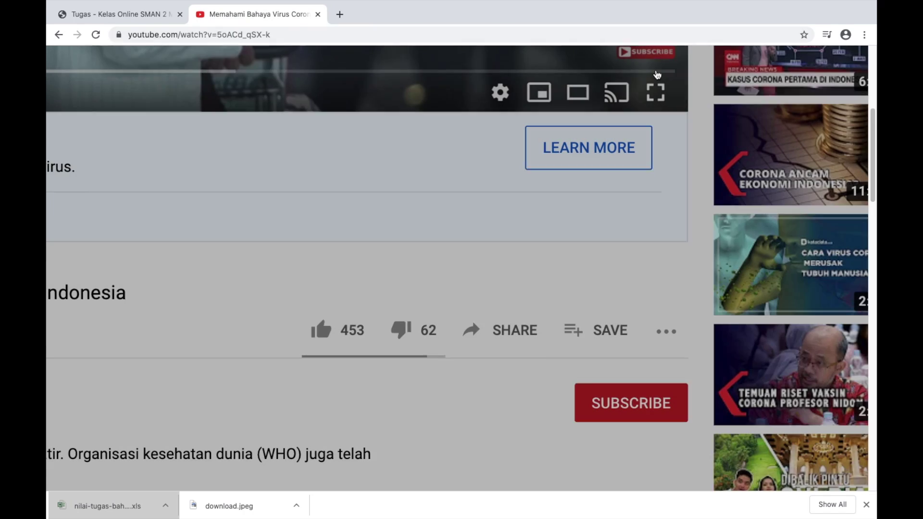
pyautogui.scroll(5, 655, 110)
pyautogui.hscroll(-3, 656, 110)
pyautogui.scroll(-3, 656, 110)
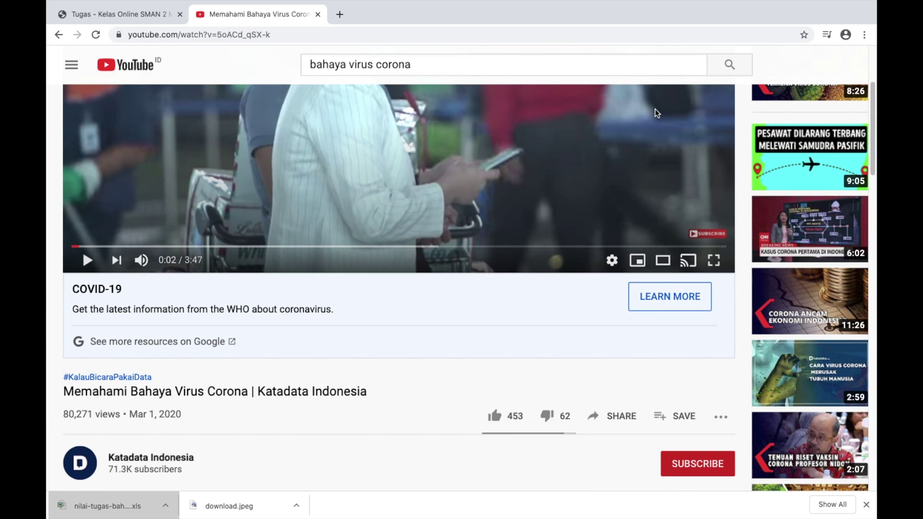
pyautogui.scroll(-10, 654, 113)
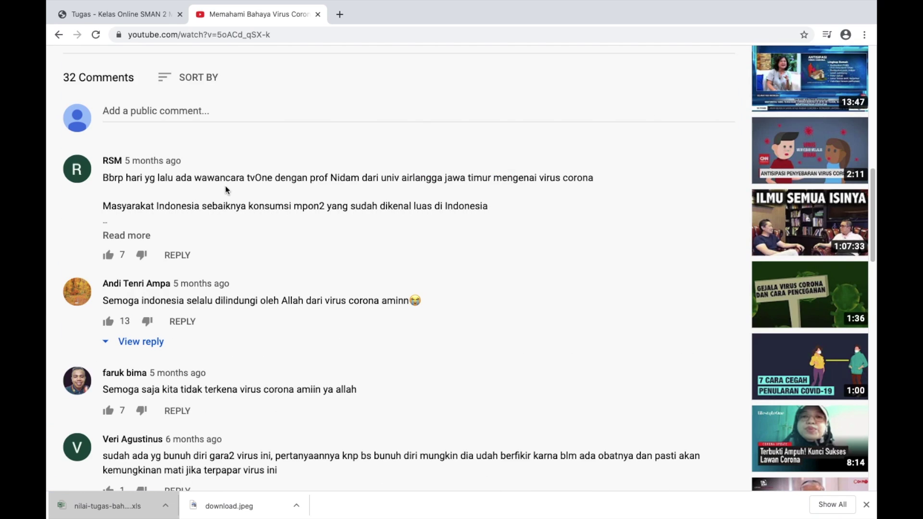
# Expand the top mpon2 herbal remedy comment, copy its full text, and close the tab
pyautogui.click(133, 237)
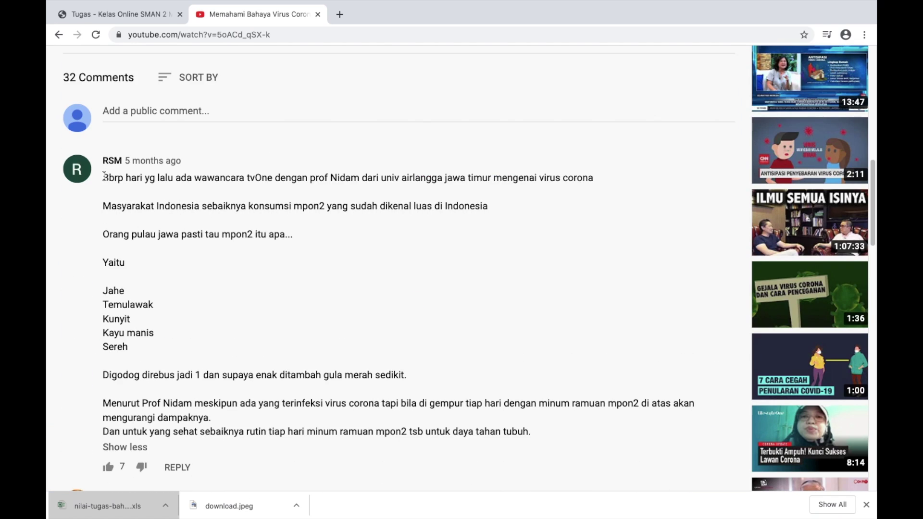
pyautogui.moveTo(104, 176); pyautogui.dragTo(545, 441)
pyautogui.rightClick(201, 177)
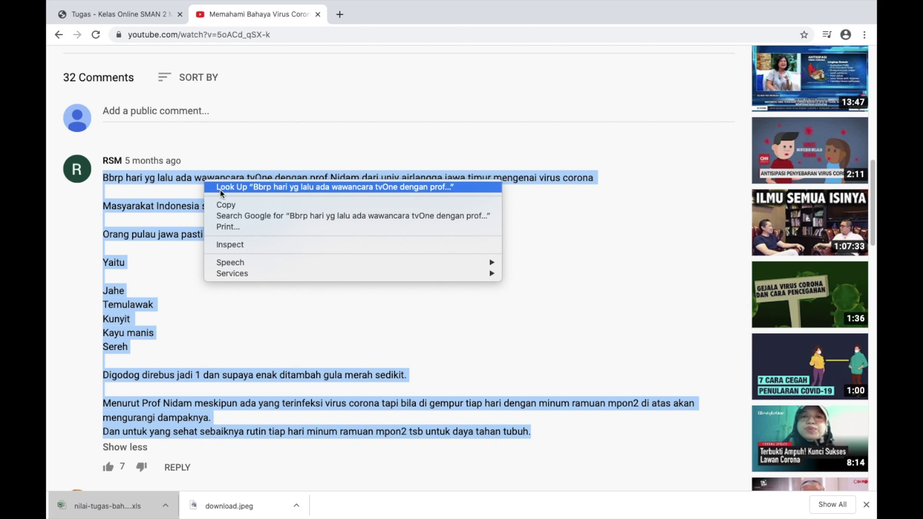
pyautogui.click(224, 207)
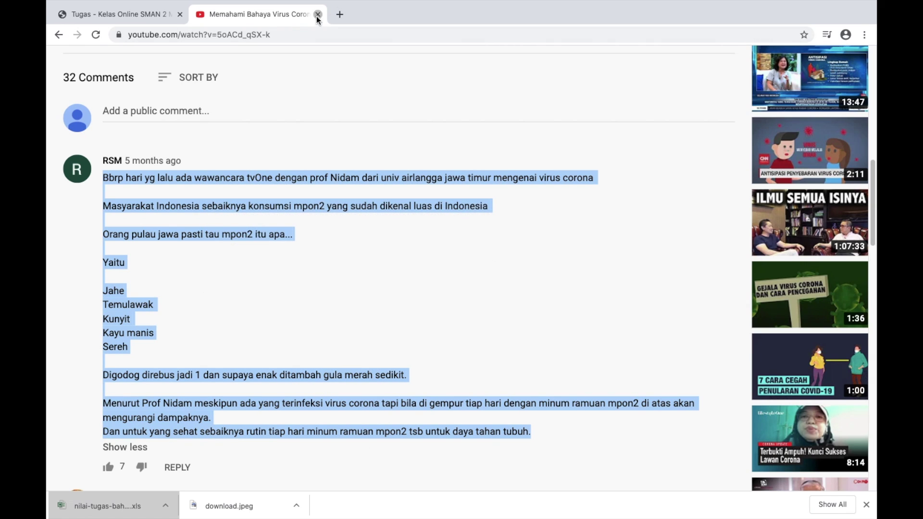
pyautogui.click(318, 14)
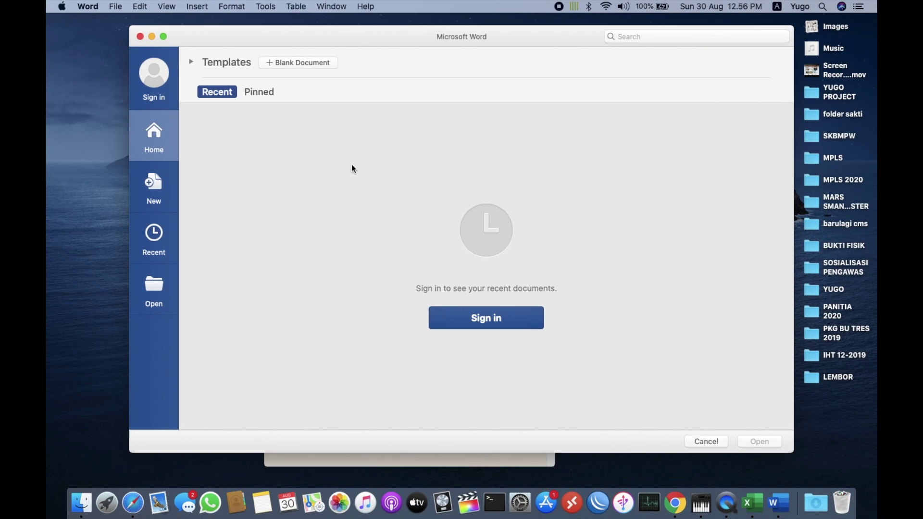
# Create a blank Word document and paste the copied comment into it
pyautogui.click(163, 186)
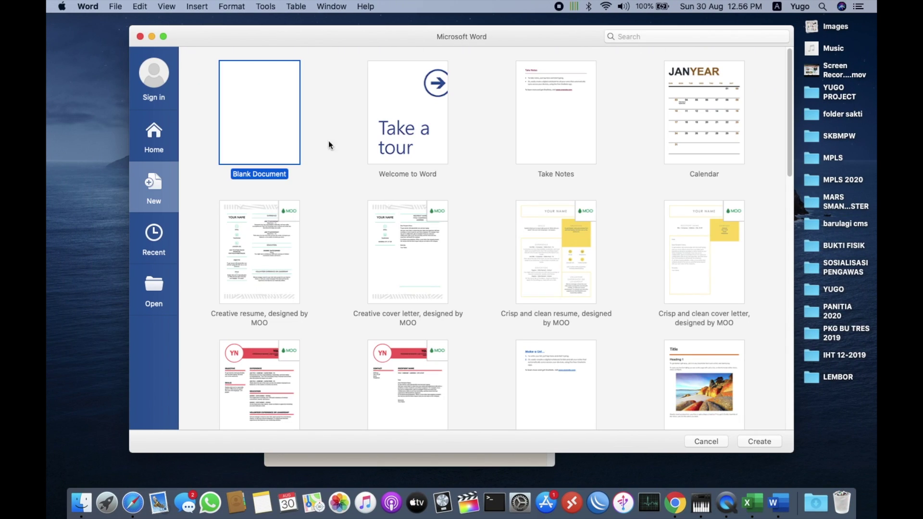
pyautogui.doubleClick(261, 116)
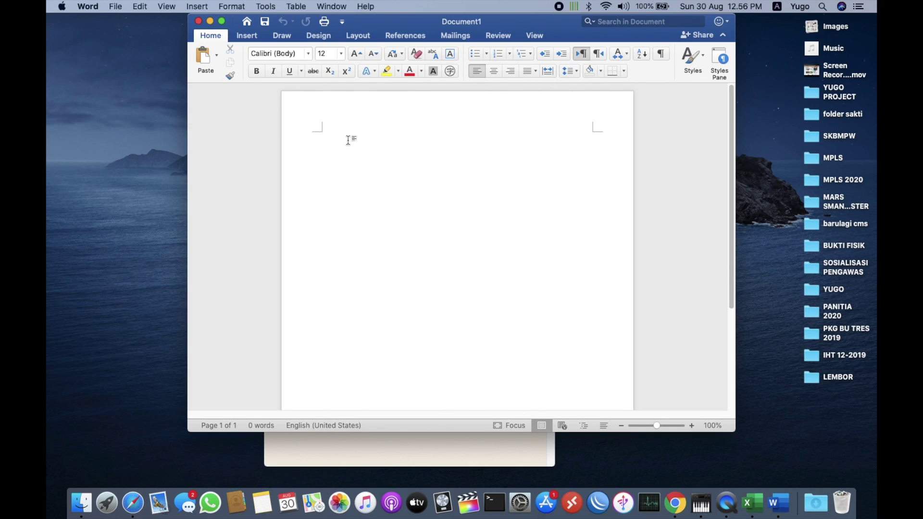
pyautogui.press('super+v')
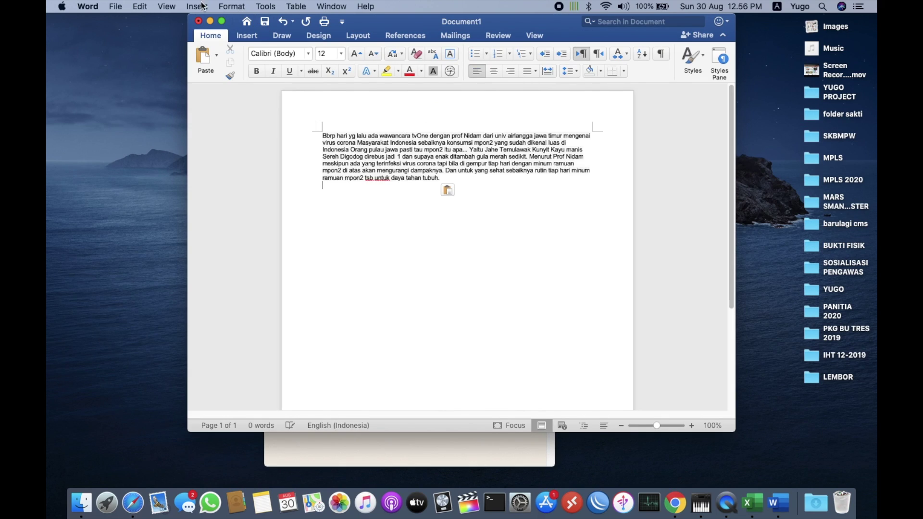
# Save the document to the Desktop as 'tugas corona' and close it
pyautogui.click(116, 6)
pyautogui.click(126, 94)
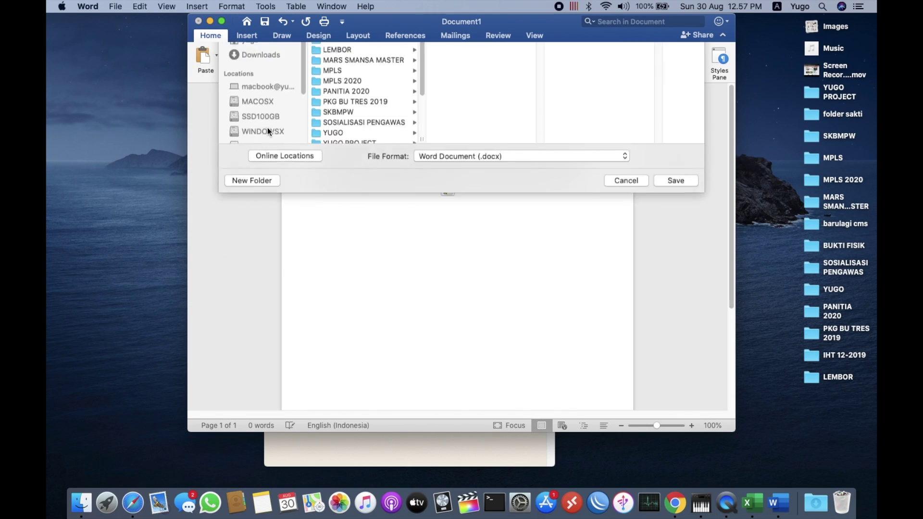
pyautogui.write('tugas ')
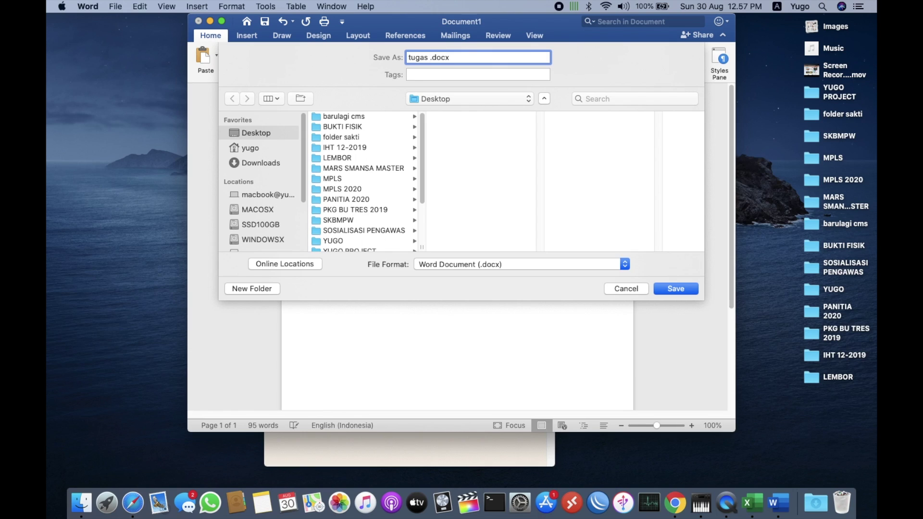
pyautogui.write('corona')
pyautogui.click(685, 287)
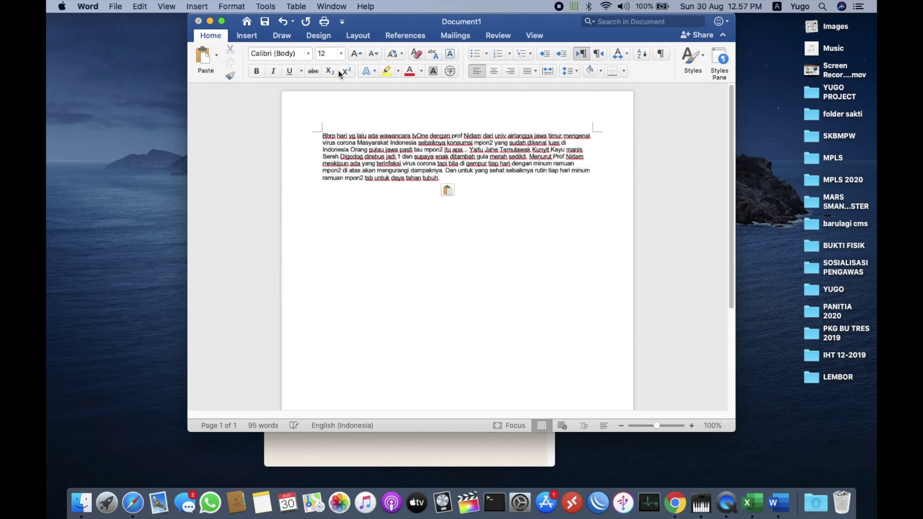
pyautogui.click(198, 21)
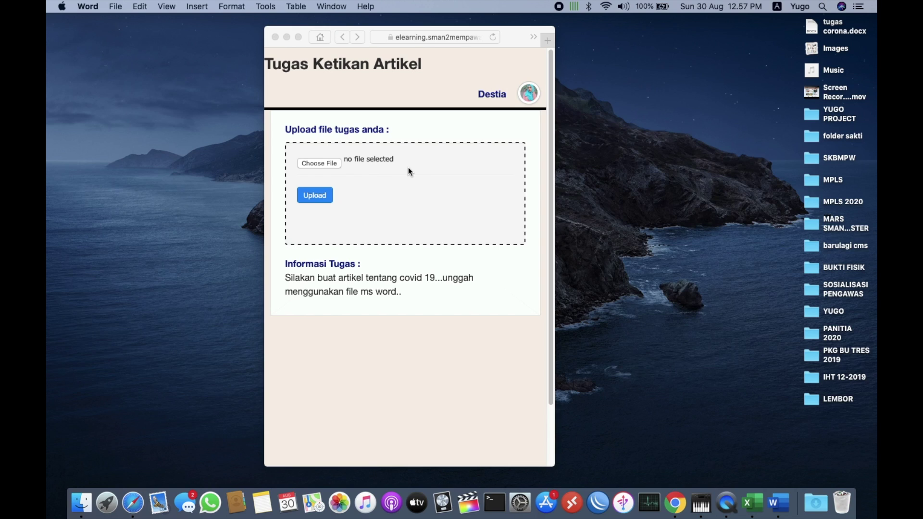
# Upload Desktop file tugas corona.docx as the Tugas Ketikan Artikel submission
pyautogui.click(317, 163)
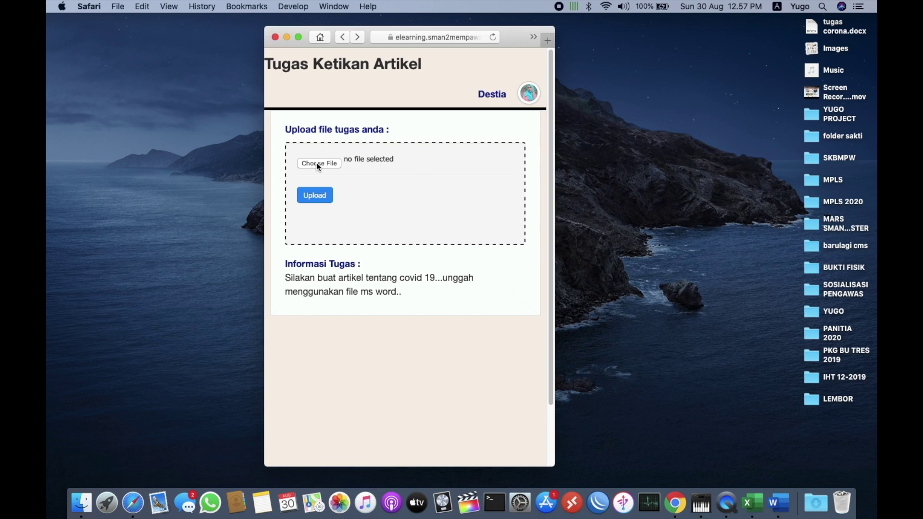
pyautogui.click(321, 163)
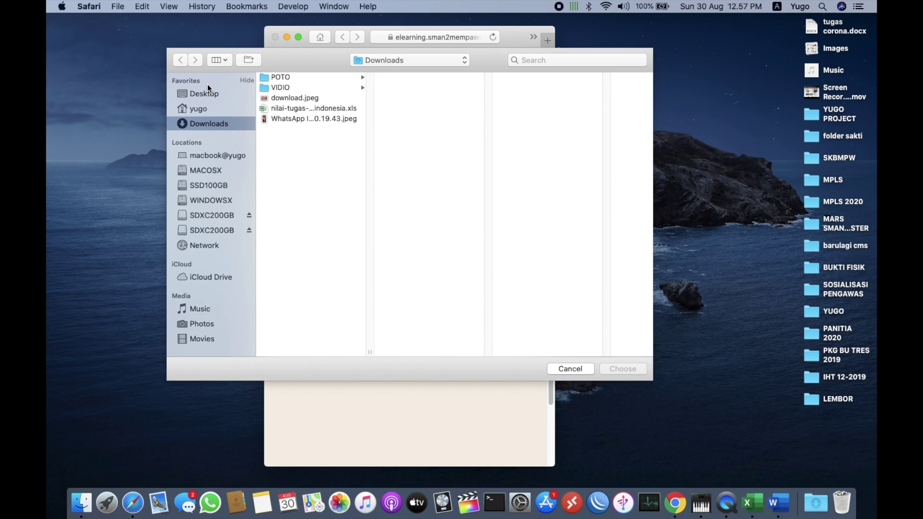
pyautogui.click(209, 92)
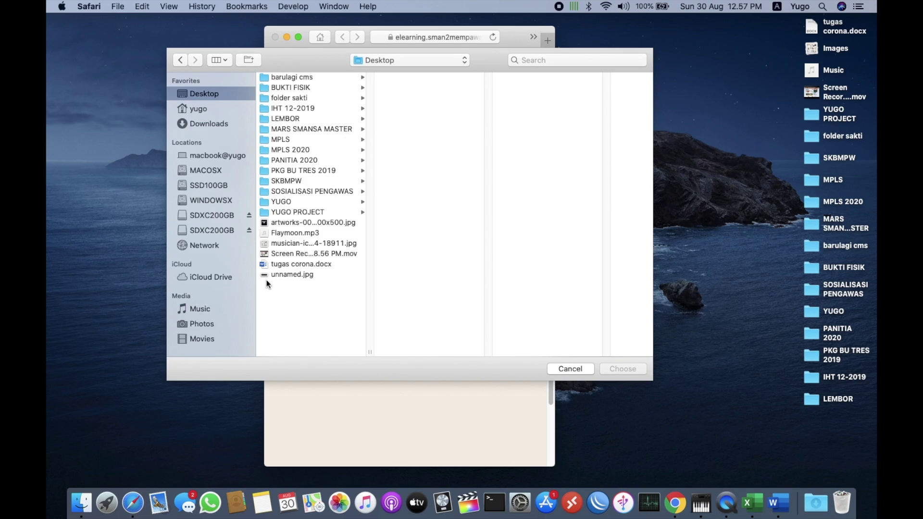
pyautogui.click(299, 265)
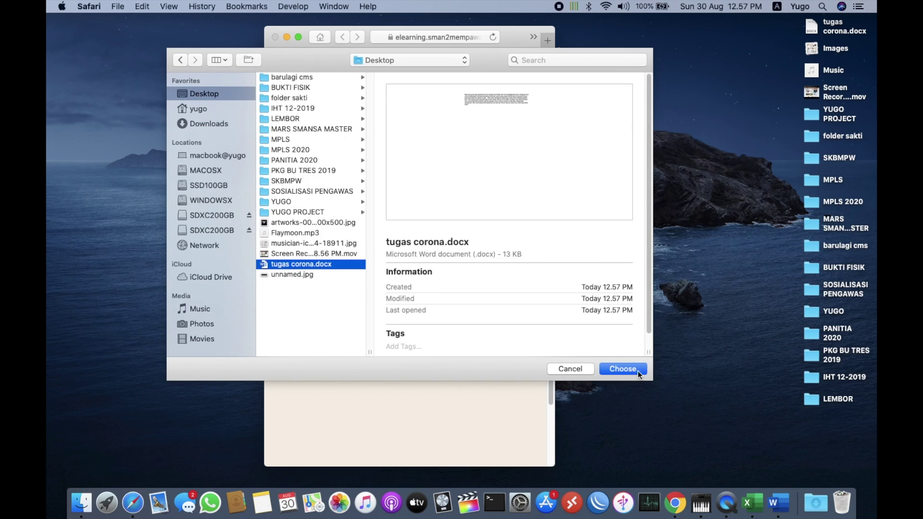
pyautogui.click(602, 367)
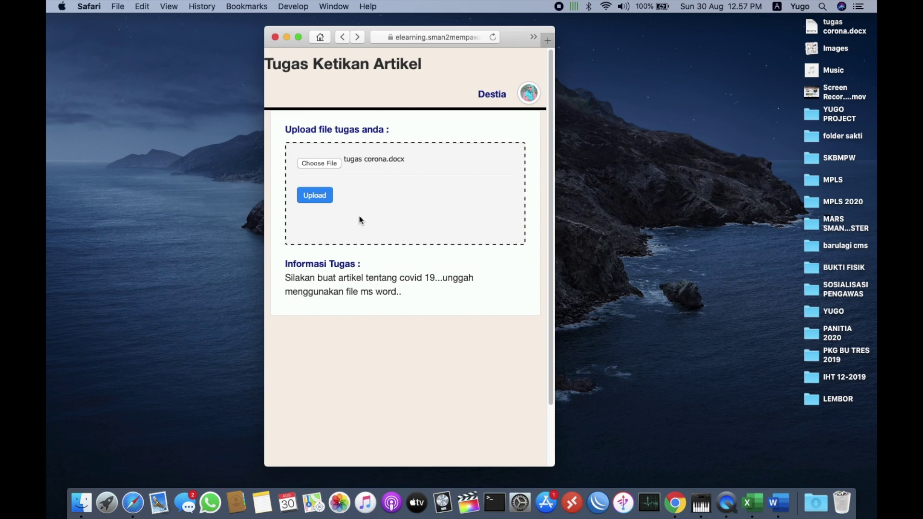
pyautogui.click(318, 197)
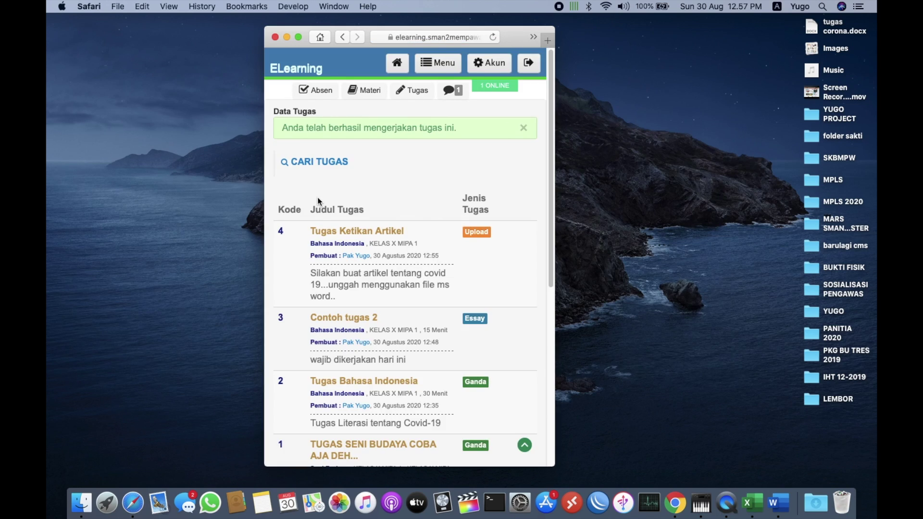
pyautogui.scroll(-4, 376, 260)
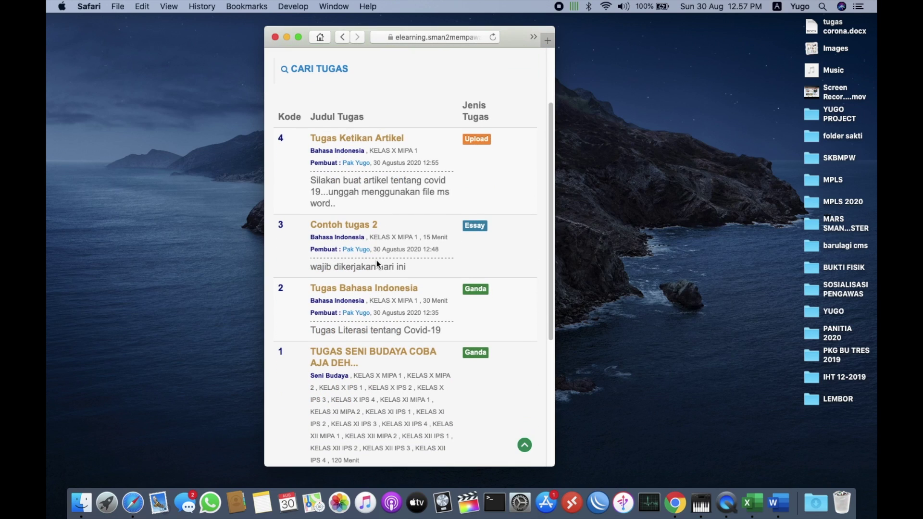
pyautogui.scroll(4, 377, 261)
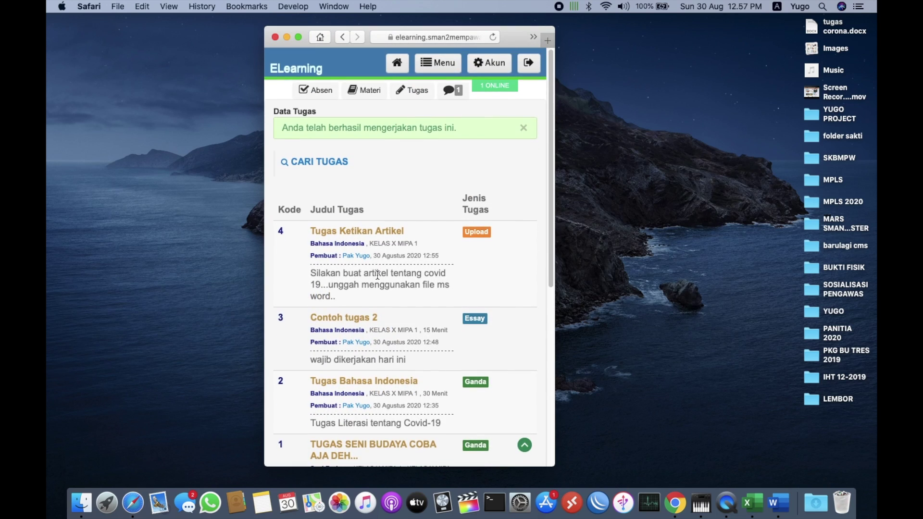
pyautogui.hotkey('ctrl', 'Right')
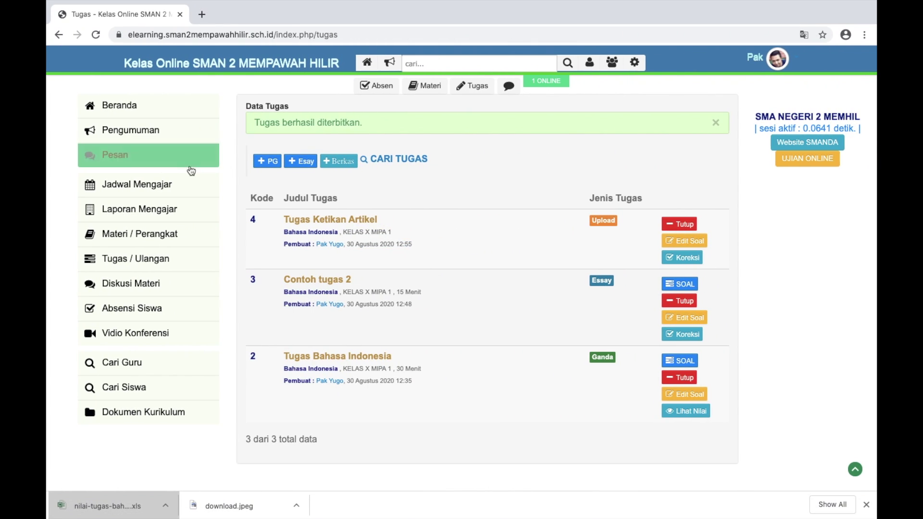
# Open grading for Tugas Ketikan Artikel and the student's submitted answer
pyautogui.click(160, 259)
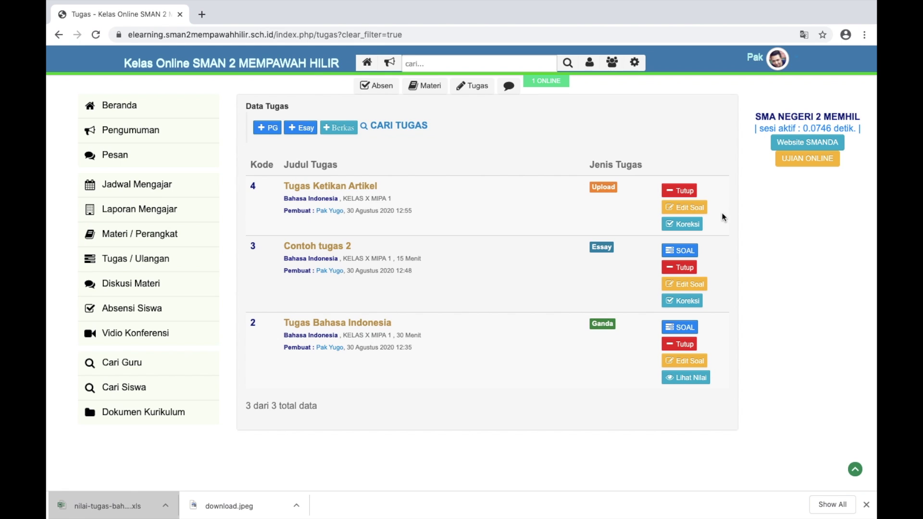
pyautogui.scroll(5, 685, 226)
pyautogui.click(685, 226)
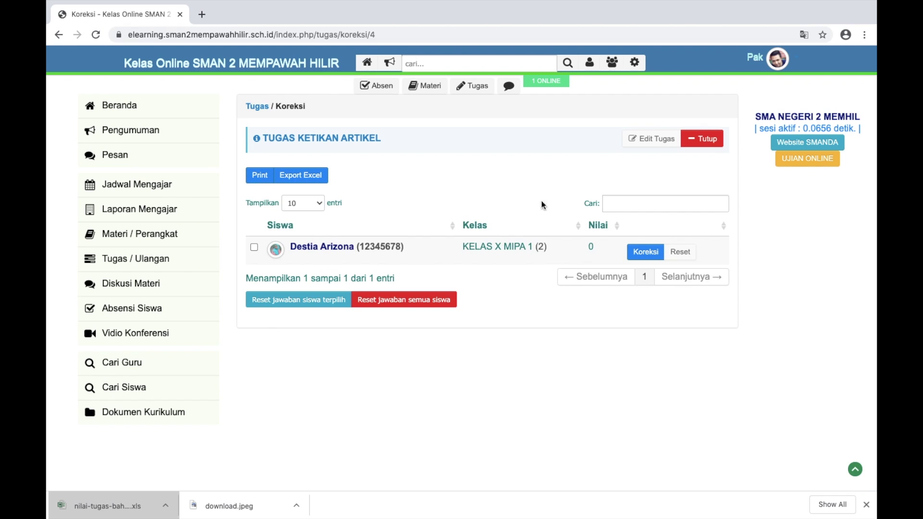
pyautogui.click(641, 253)
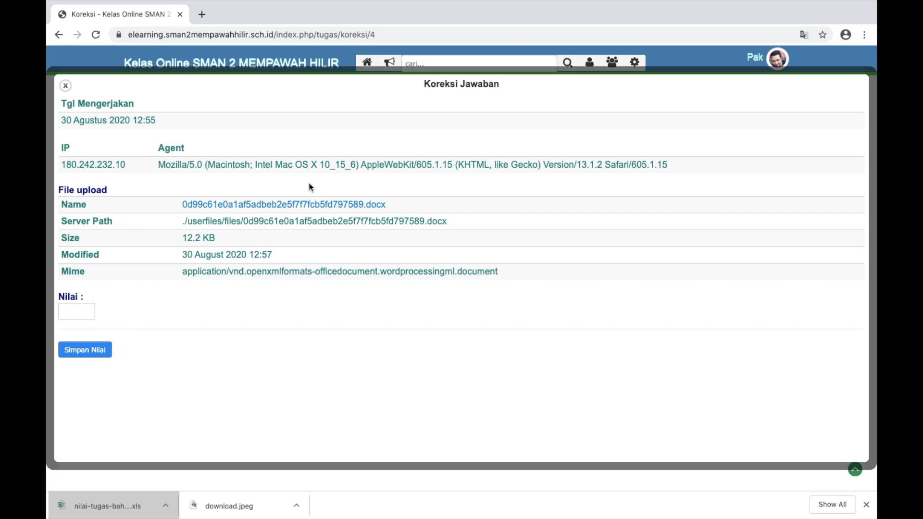
# Download and review the student's 12.2 KB .docx article, then close it
pyautogui.click(282, 210)
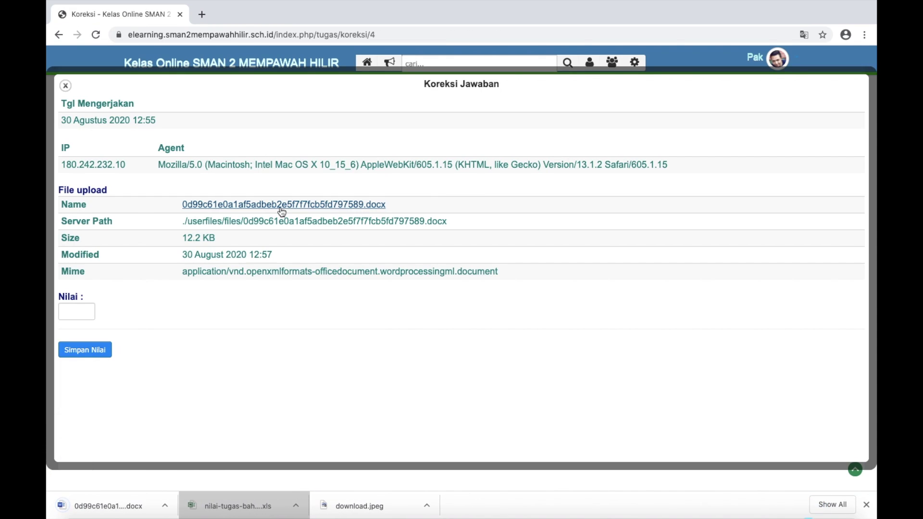
pyautogui.click(110, 500)
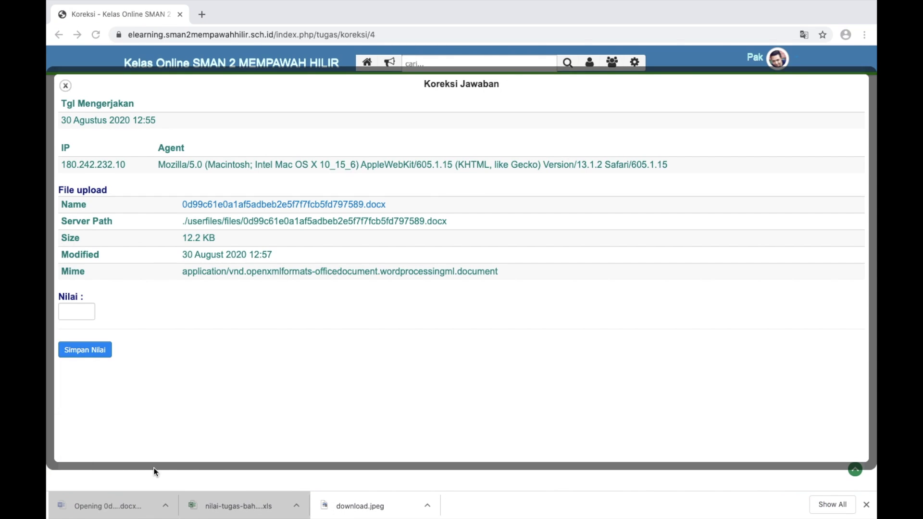
pyautogui.scroll(5, 444, 139)
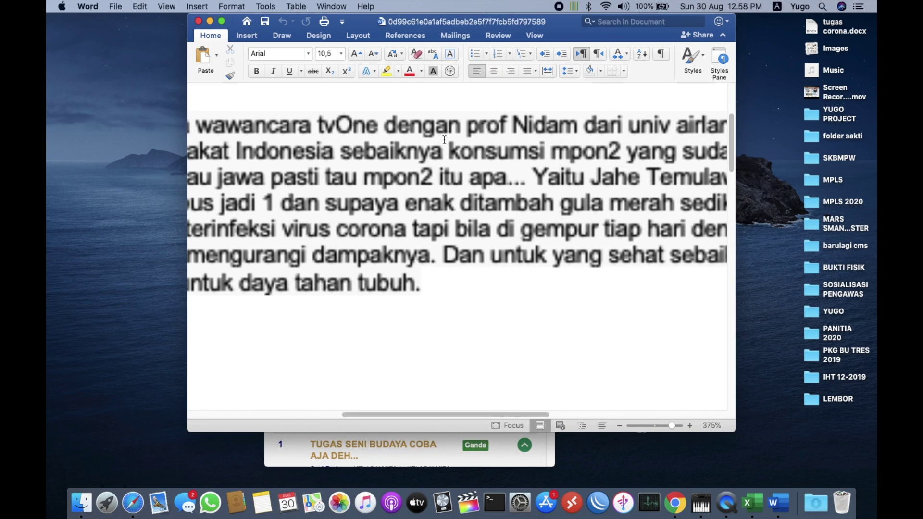
pyautogui.scroll(-8, 444, 139)
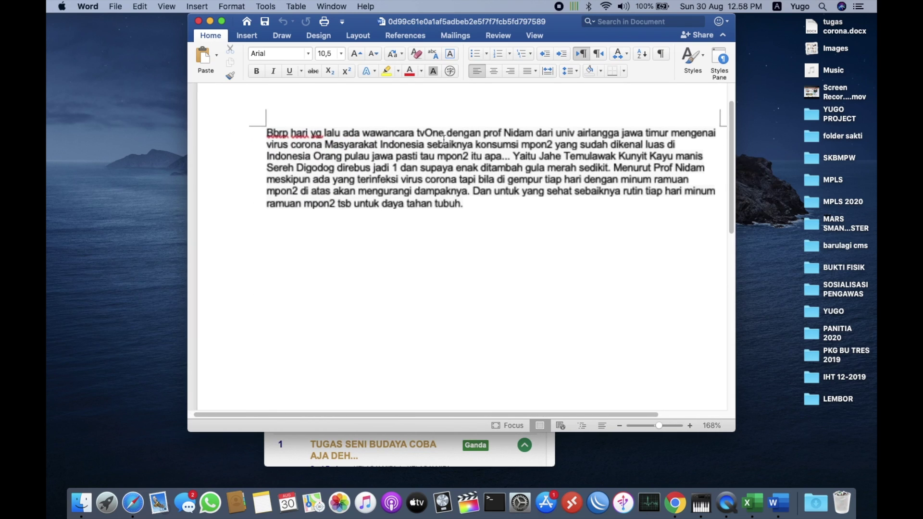
pyautogui.click(199, 22)
pyautogui.hotkey('ctrl', 'Right')
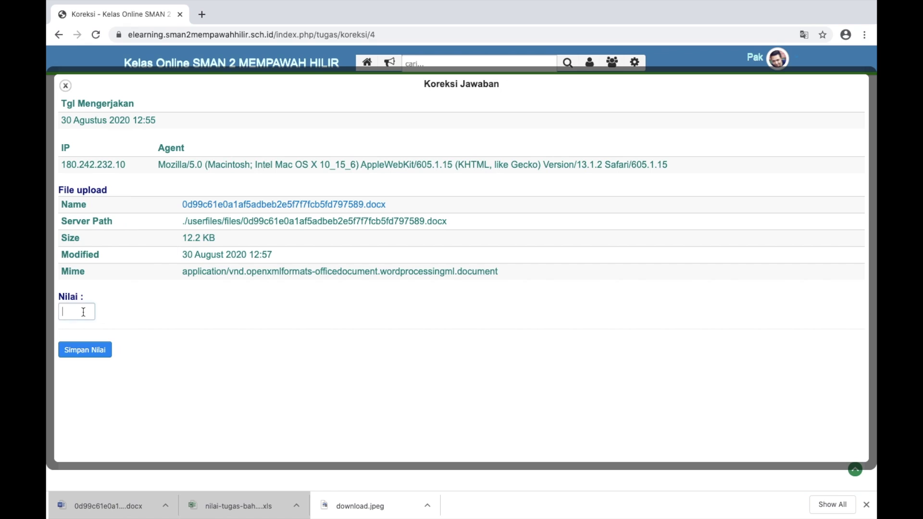
# Score the Tugas Ketikan Artikel submission 80, save it, and reopen the task list
pyautogui.click(84, 312)
pyautogui.write('80')
pyautogui.click(80, 351)
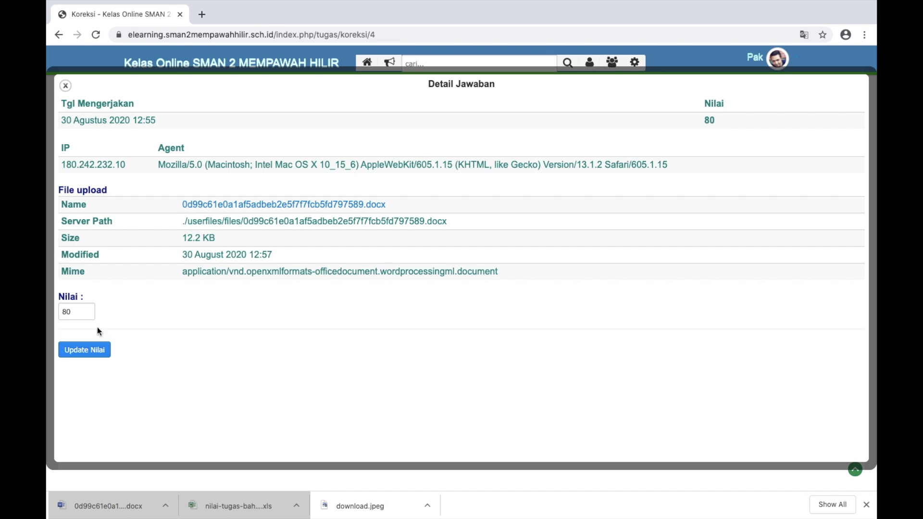
pyautogui.click(65, 85)
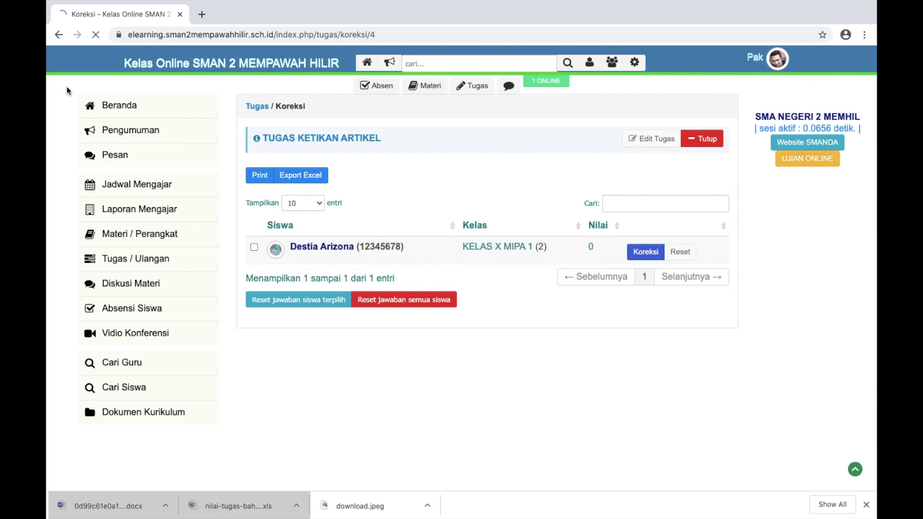
pyautogui.click(160, 259)
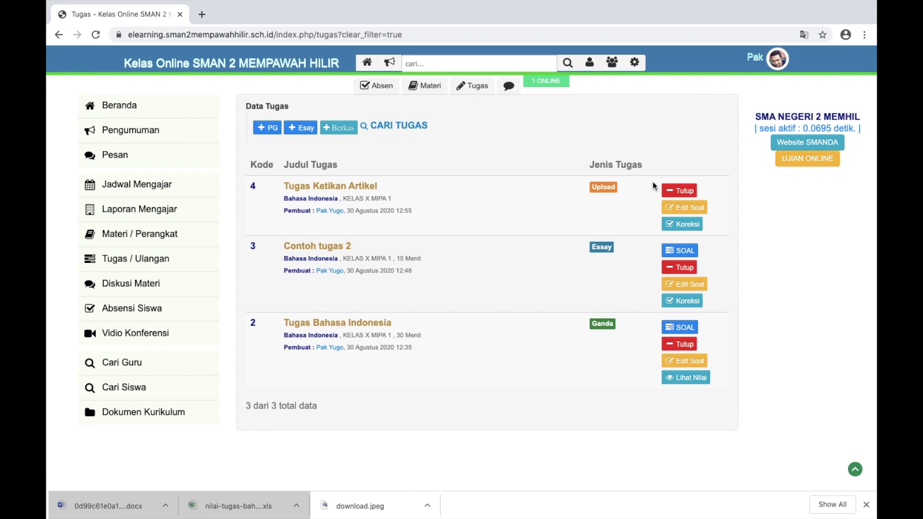
pyautogui.scroll(5, 654, 185)
pyautogui.scroll(-5, 655, 186)
pyautogui.scroll(-2, 655, 186)
pyautogui.scroll(3, 654, 186)
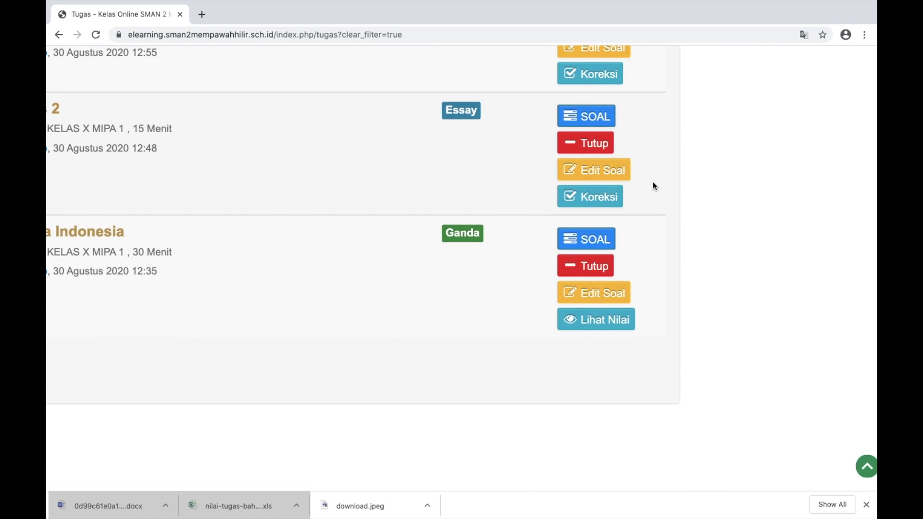
pyautogui.scroll(-1, 655, 186)
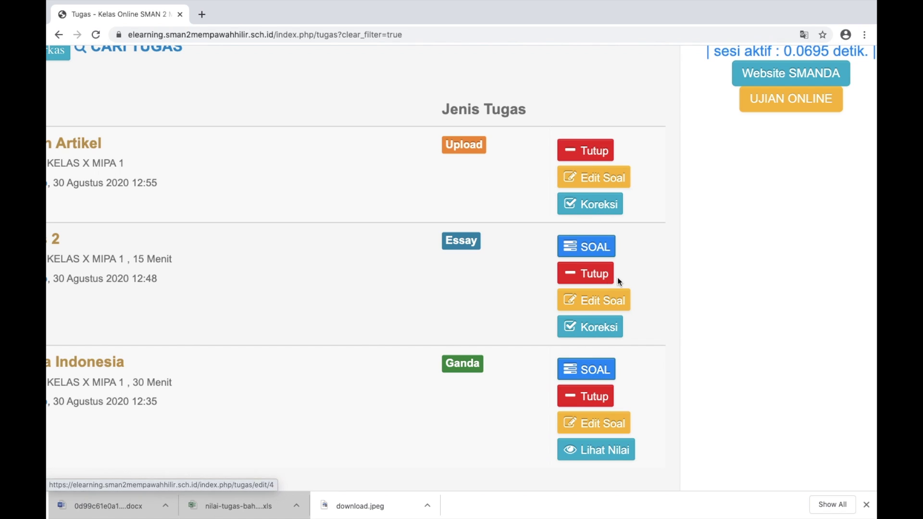
pyautogui.hscroll(-3, 576, 193)
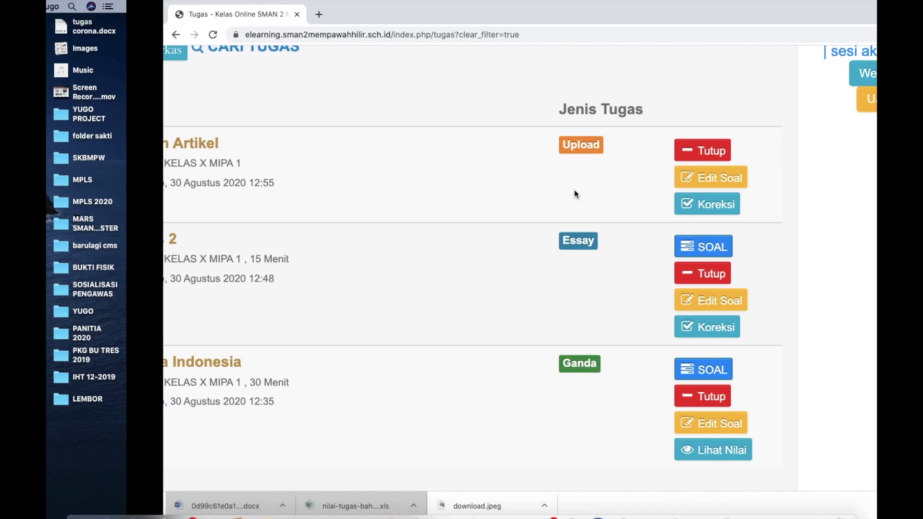
pyautogui.hscroll(-3, 576, 193)
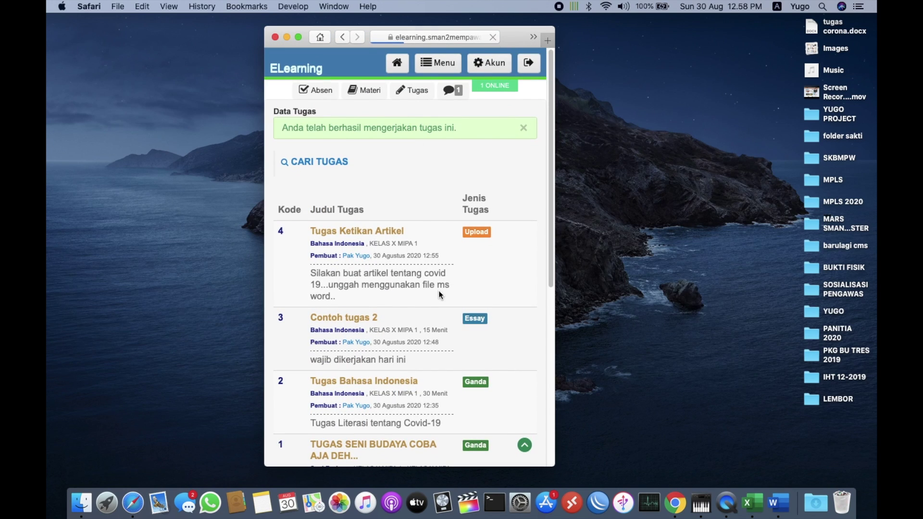
pyautogui.scroll(-10, 475, 373)
pyautogui.scroll(10, 475, 372)
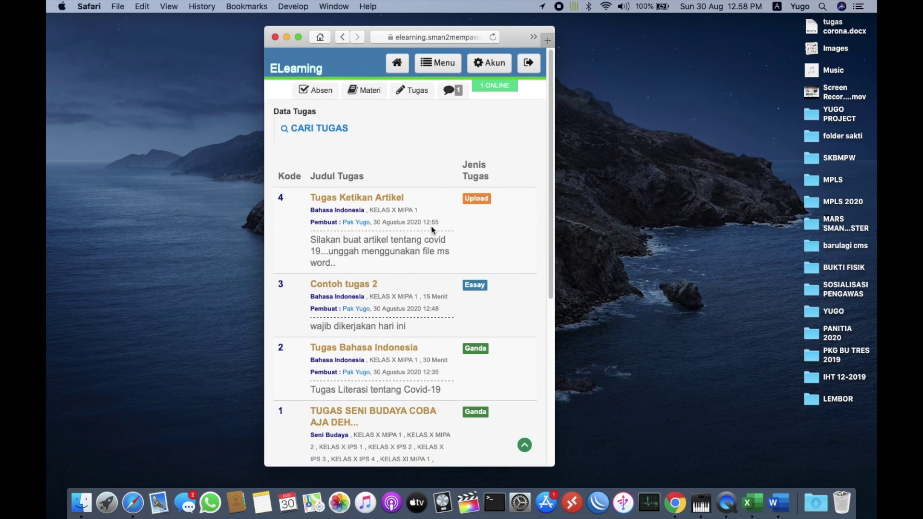
pyautogui.scroll(-3, 432, 227)
pyautogui.hscroll(3, 433, 228)
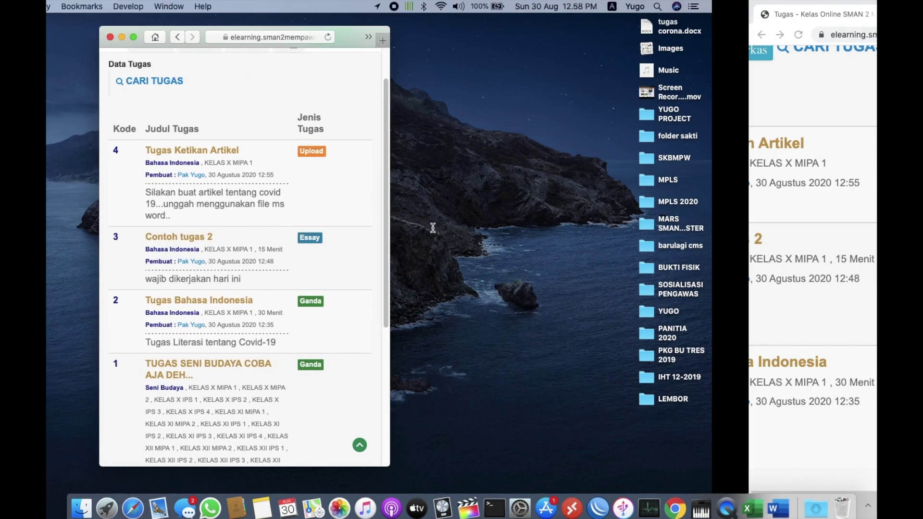
pyautogui.scroll(-5, 449, 209)
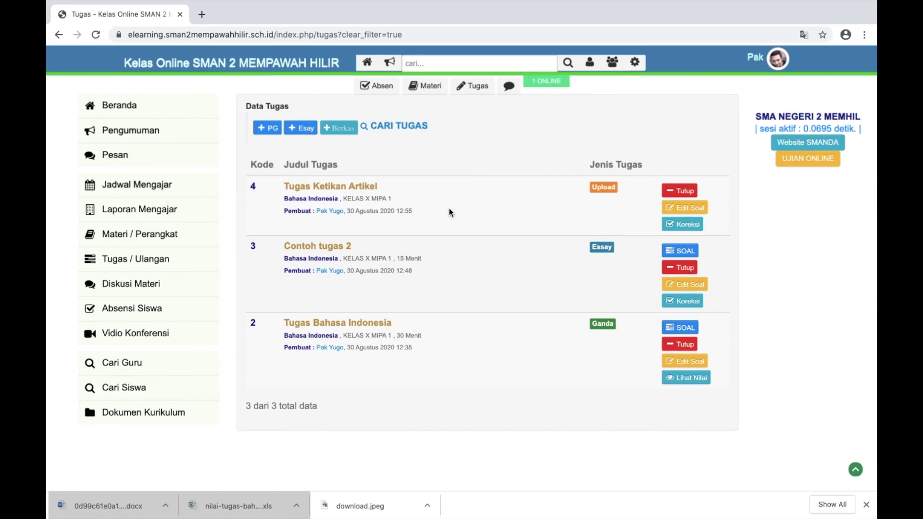
# Close Tugas Bahasa Indonesia, Contoh tugas 2 and Tugas Ketikan Artikel with their Tutup buttons
pyautogui.click(672, 347)
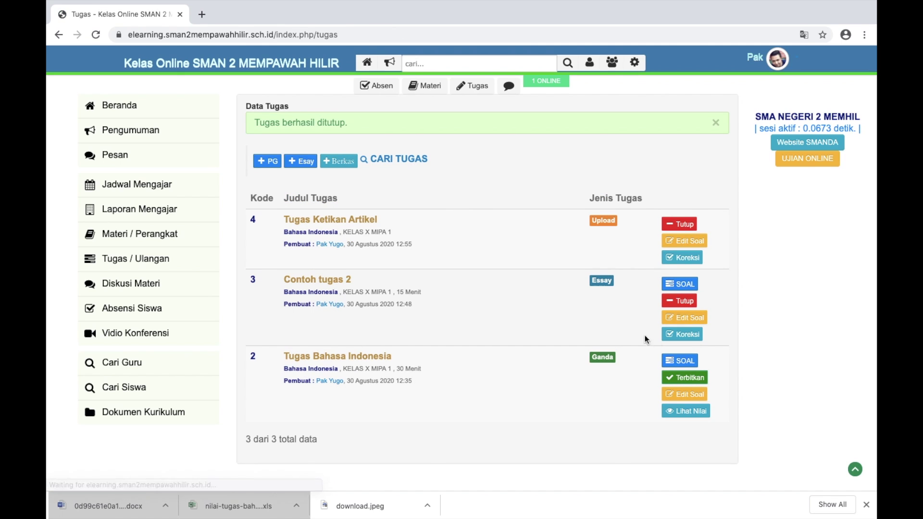
pyautogui.click(674, 302)
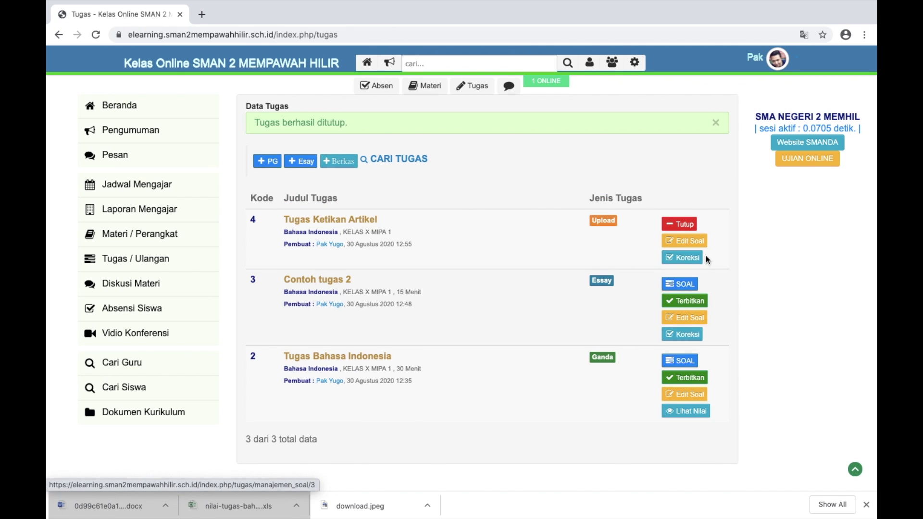
pyautogui.click(680, 224)
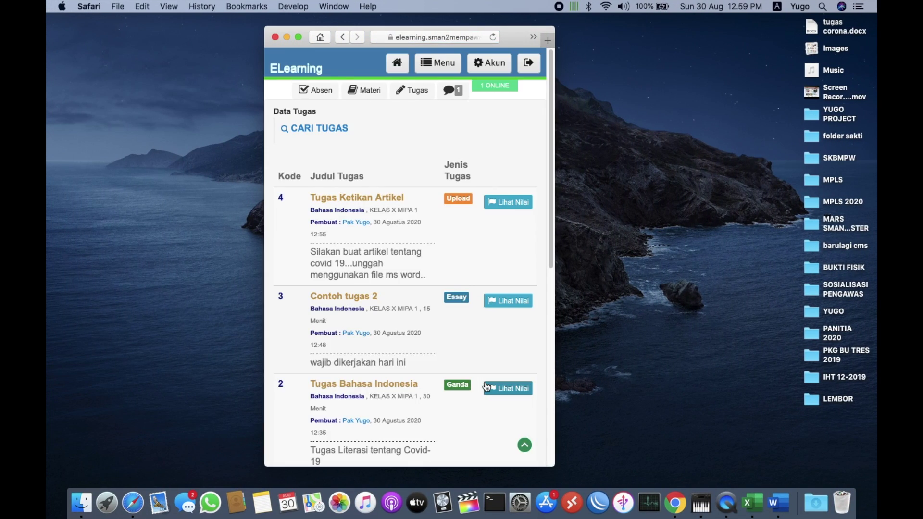
# In the student view, check the three task scores: 100, 90 and 80
pyautogui.scroll(-3, 485, 385)
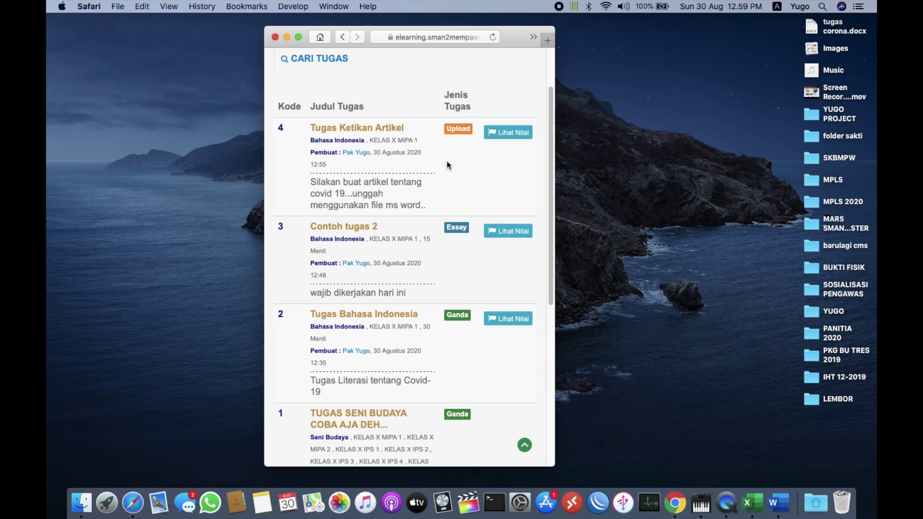
pyautogui.scroll(-1, 452, 295)
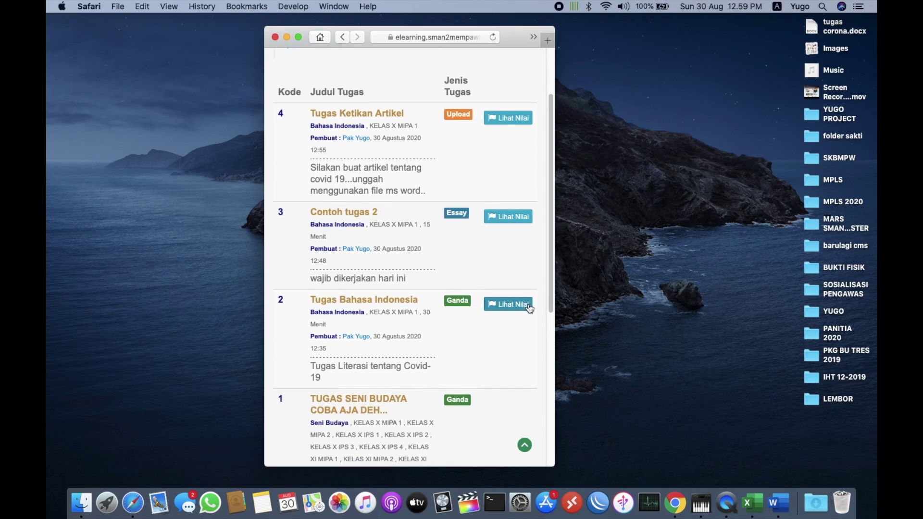
pyautogui.click(509, 306)
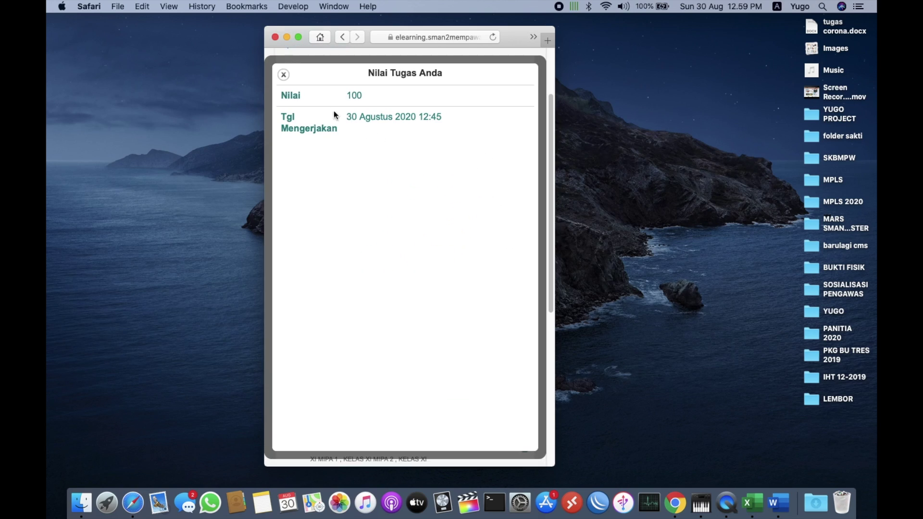
pyautogui.click(283, 75)
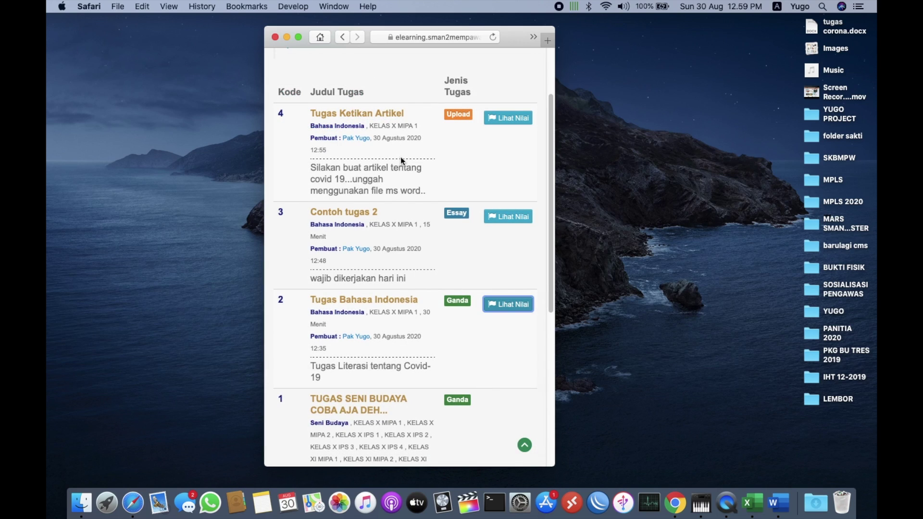
pyautogui.click(506, 219)
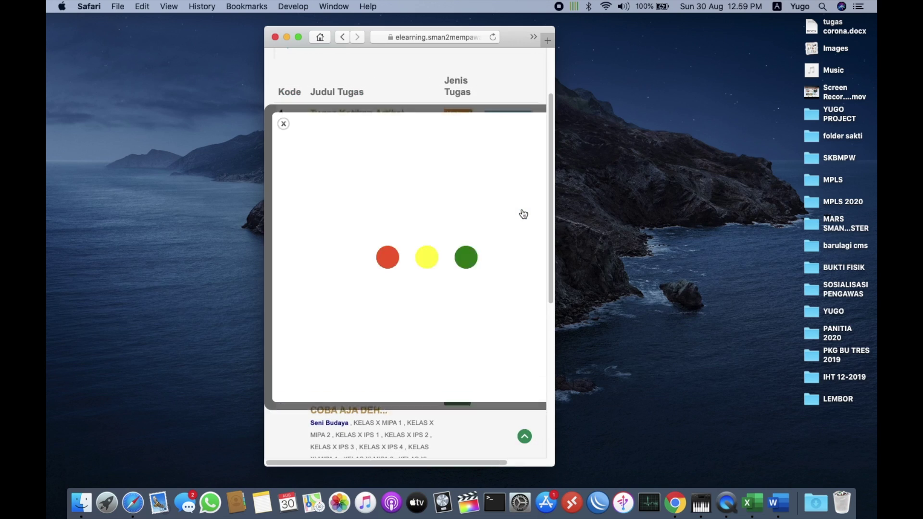
pyautogui.click(283, 76)
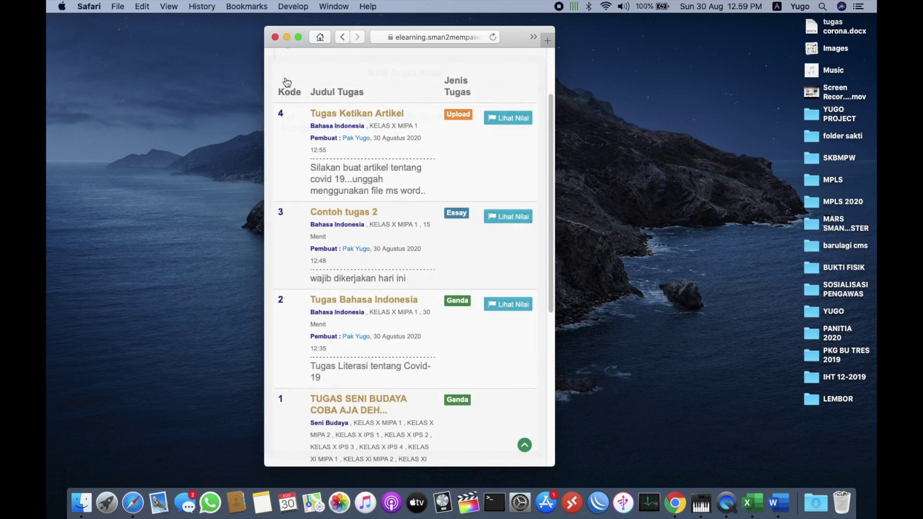
pyautogui.click(493, 125)
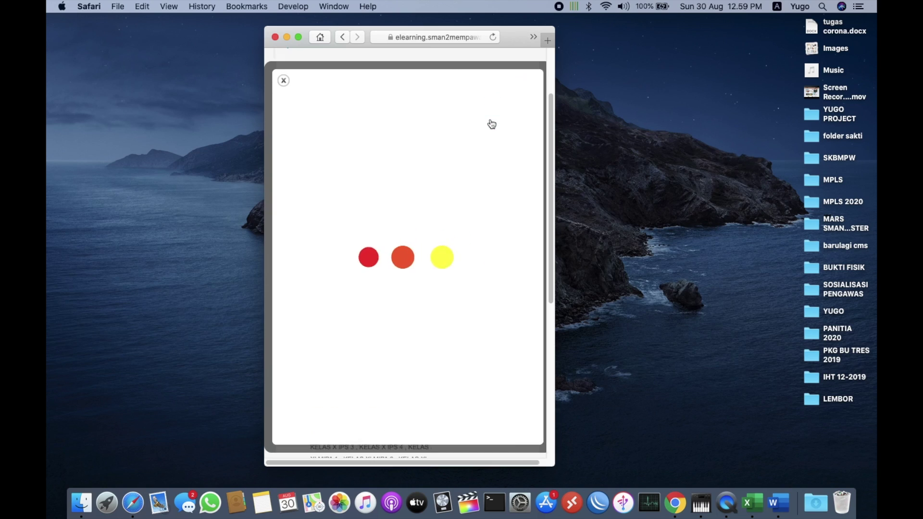
pyautogui.click(284, 75)
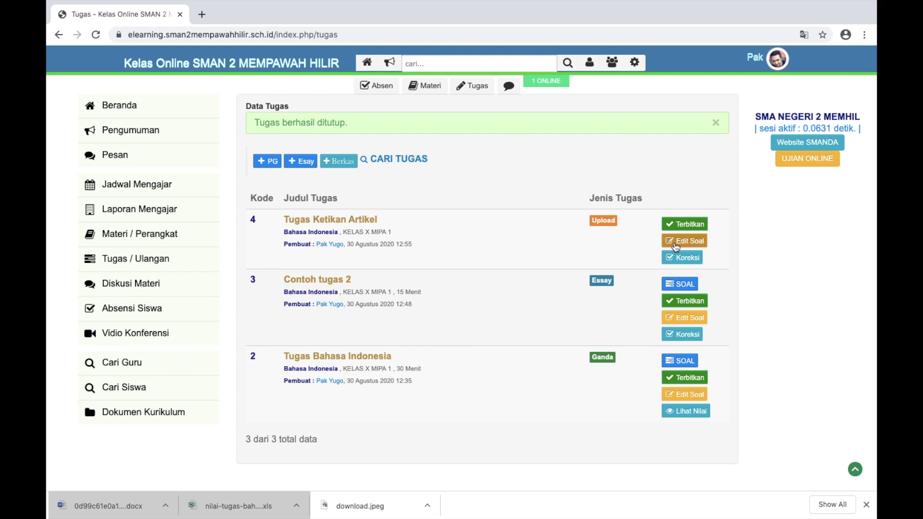
# Add KELAS X MIPA 2 to Tugas Ketikan Artikel's classes and save the task
pyautogui.click(675, 244)
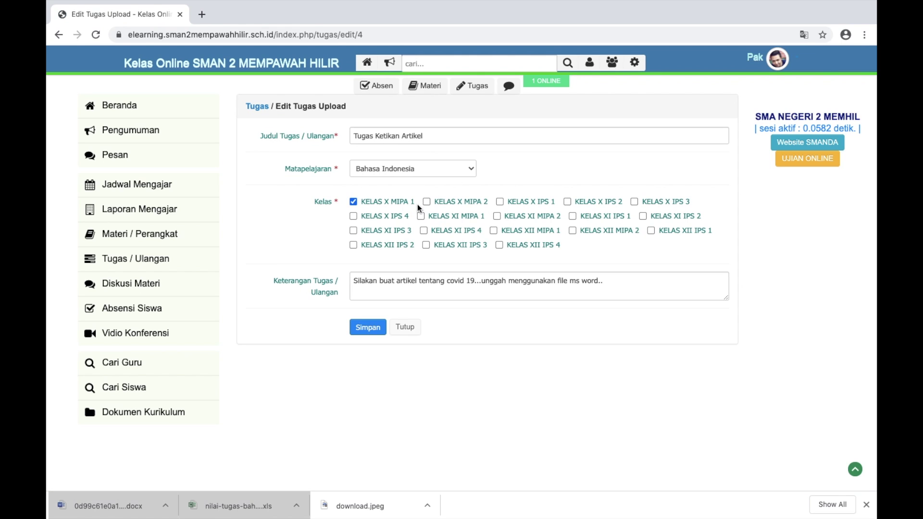
pyautogui.click(427, 203)
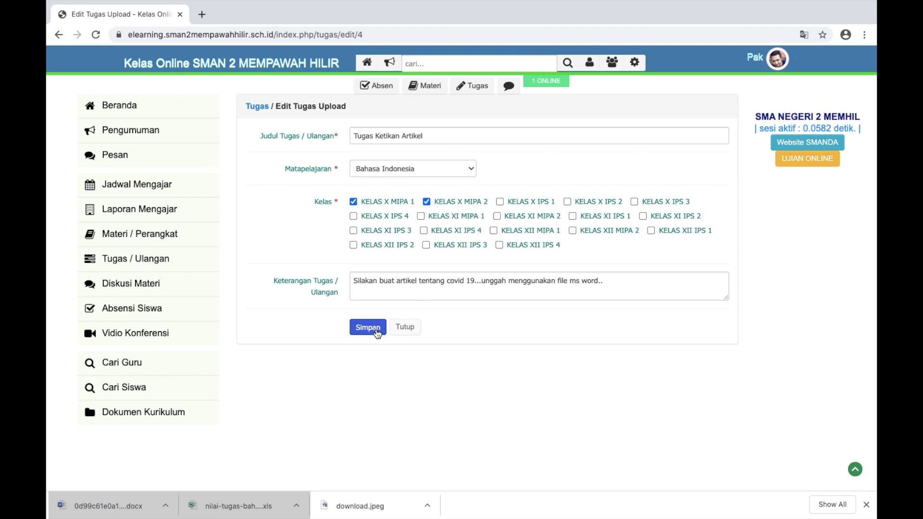
pyautogui.click(257, 106)
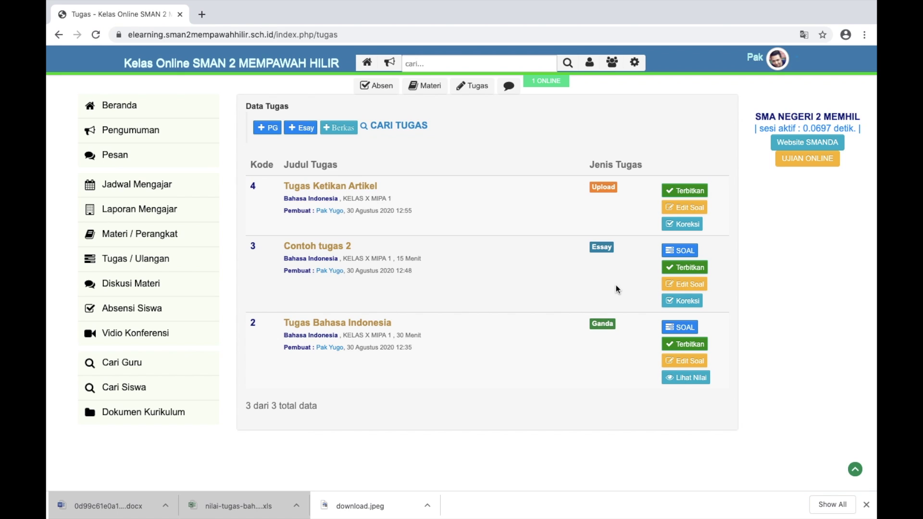
pyautogui.scroll(3, 728, 255)
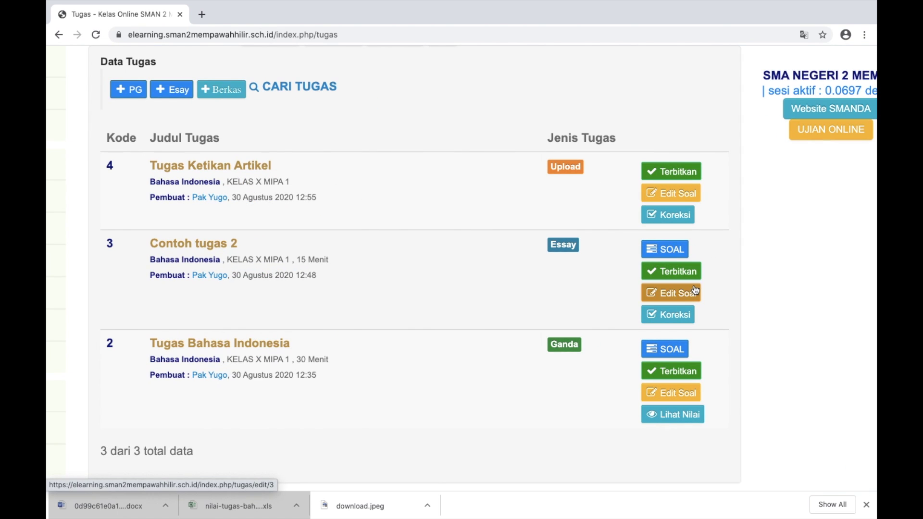
pyautogui.click(672, 172)
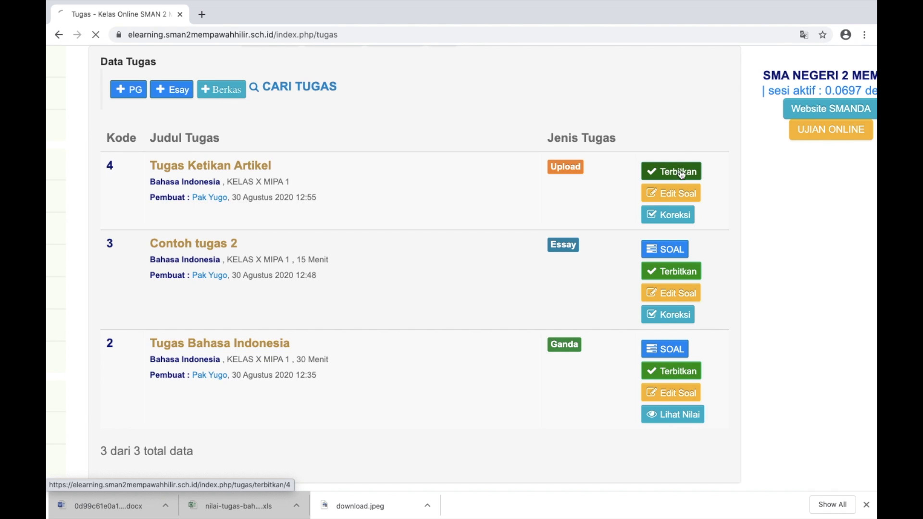
pyautogui.click(685, 301)
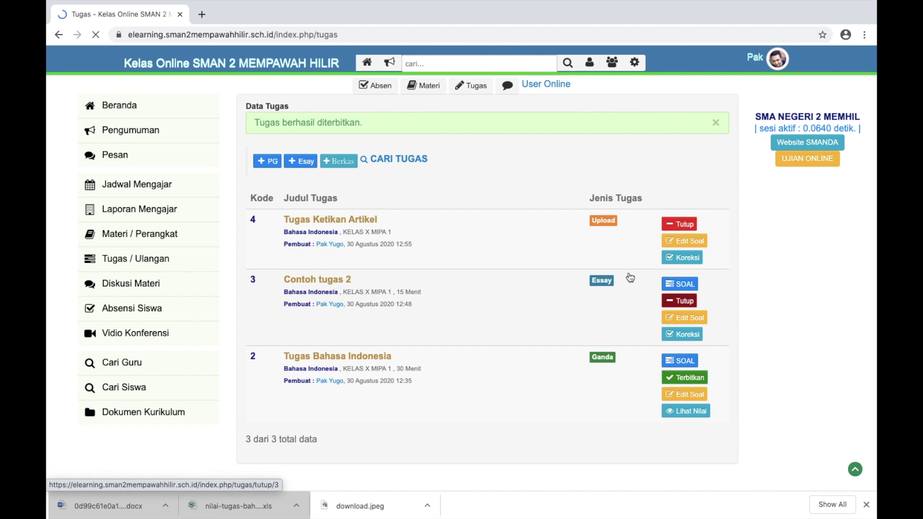
pyautogui.scroll(4, 630, 276)
pyautogui.scroll(-1, 628, 276)
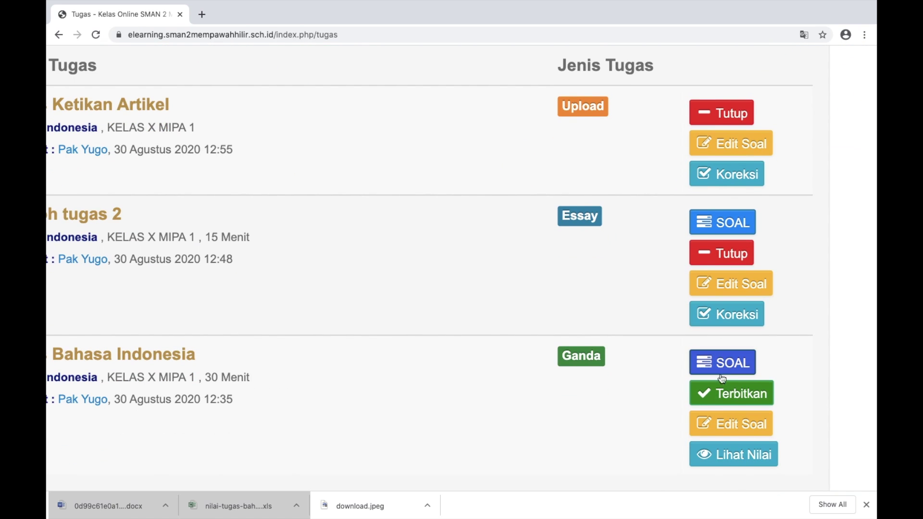
pyautogui.click(730, 392)
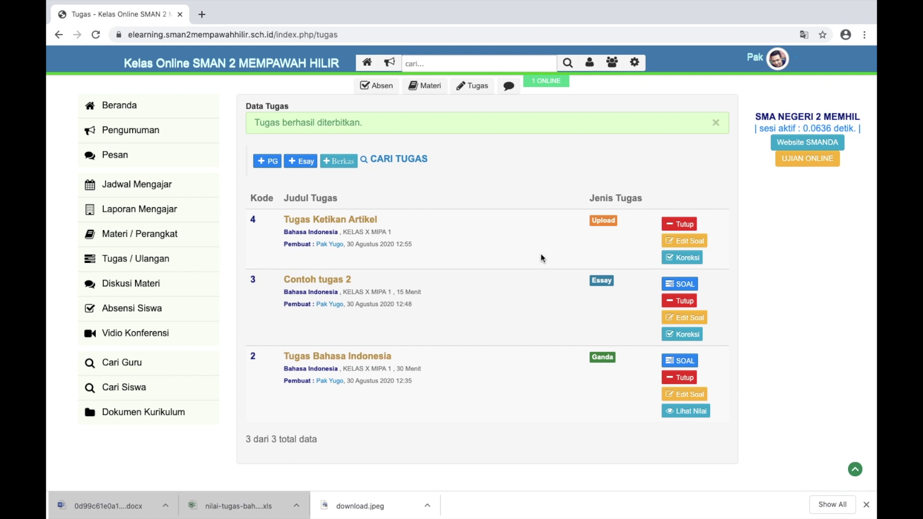
pyautogui.scroll(5, 714, 246)
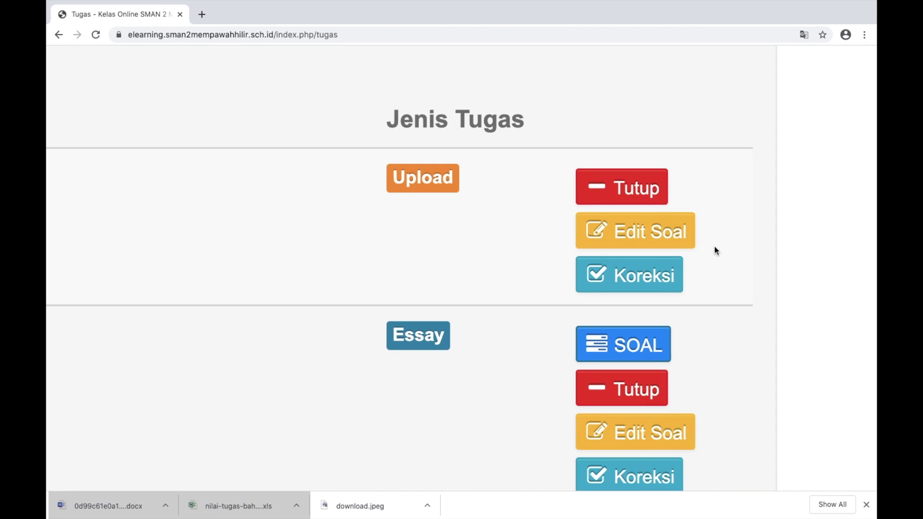
pyautogui.scroll(-5, 465, 284)
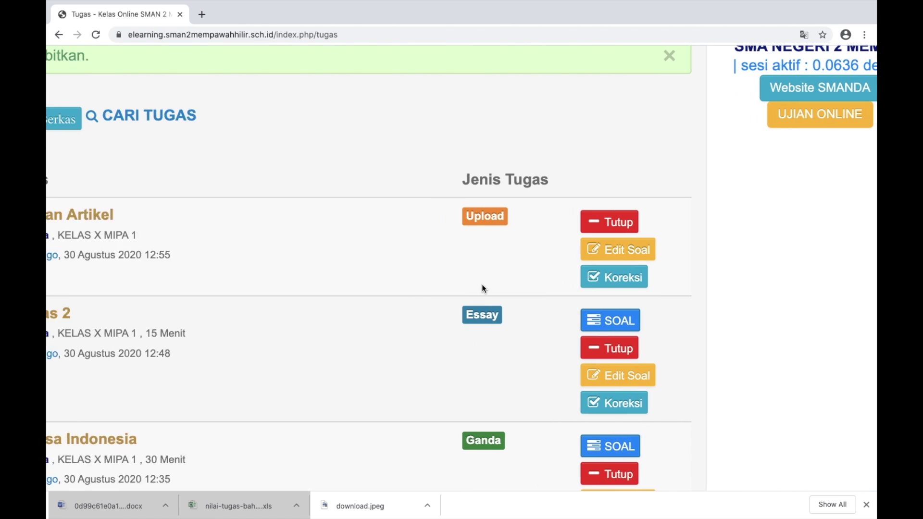
pyautogui.scroll(-3, 482, 285)
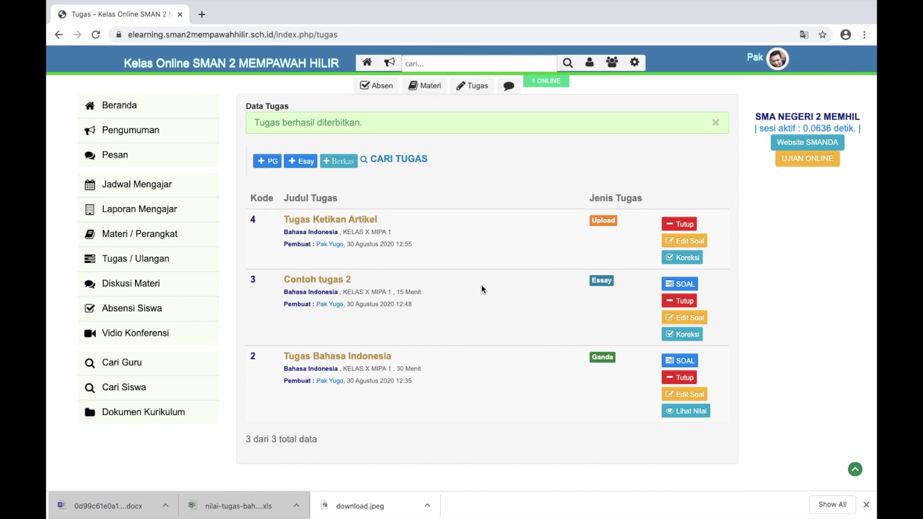
pyautogui.scroll(3, 480, 285)
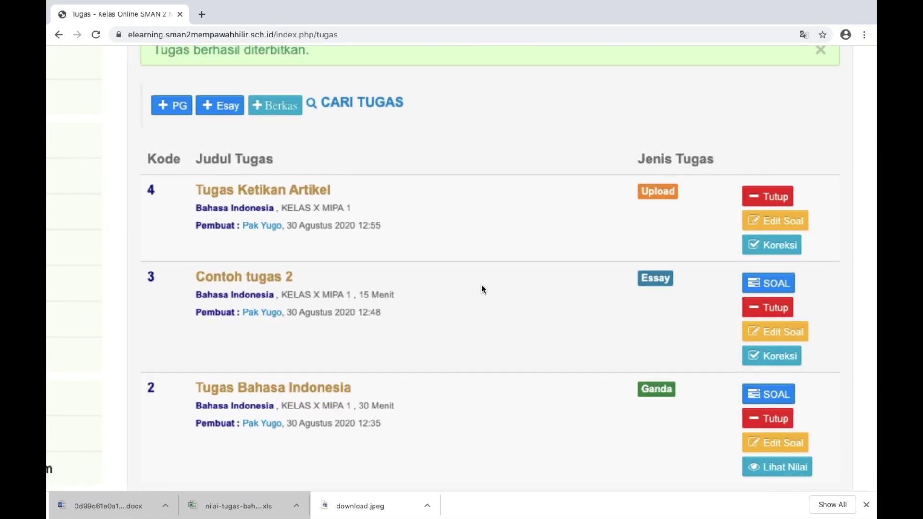
pyautogui.scroll(-3, 481, 284)
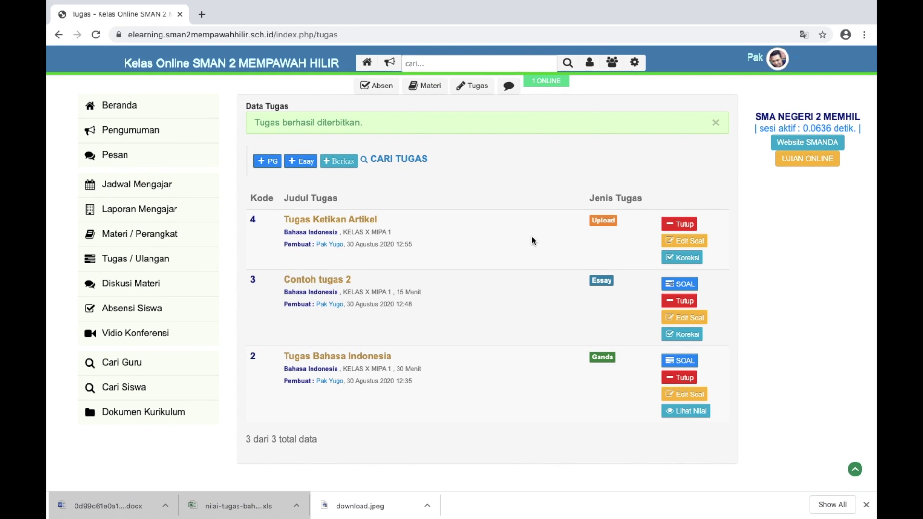
pyautogui.scroll(5, 533, 241)
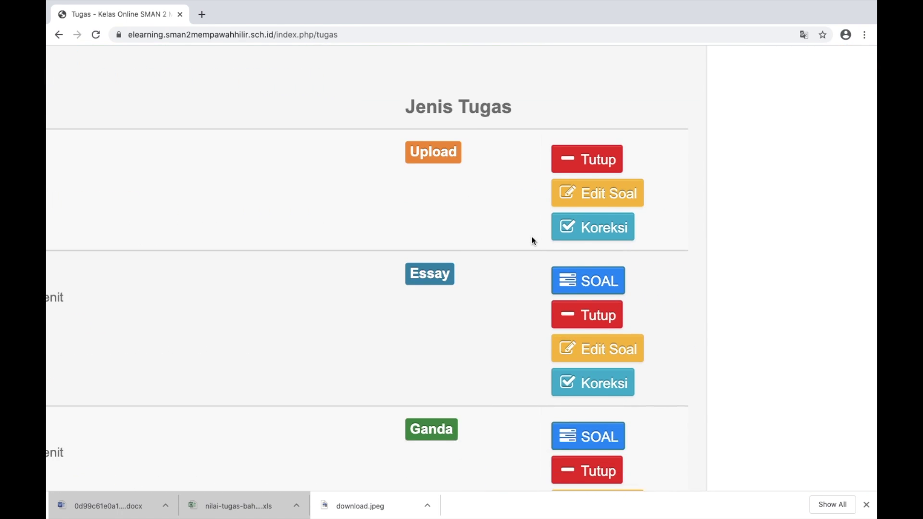
pyautogui.scroll(-5, 533, 240)
pyautogui.hscroll(-2, 533, 240)
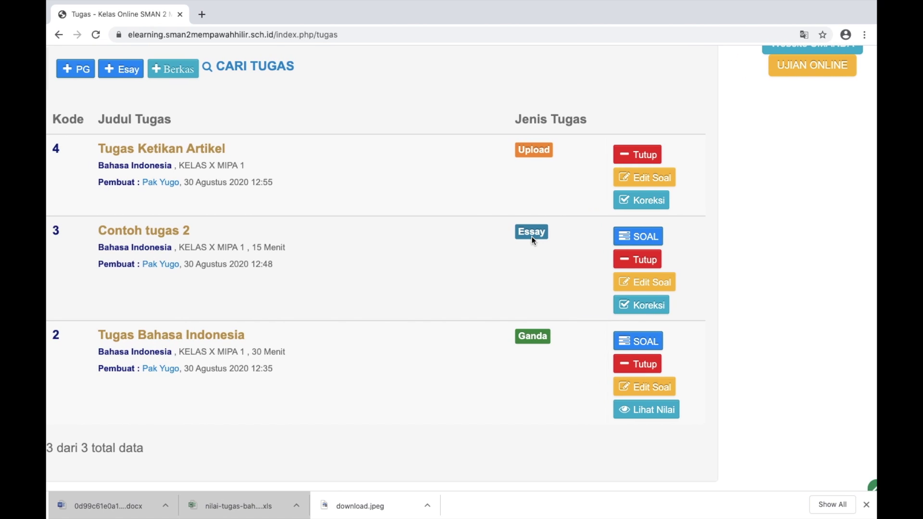
pyautogui.hscroll(-5, 533, 237)
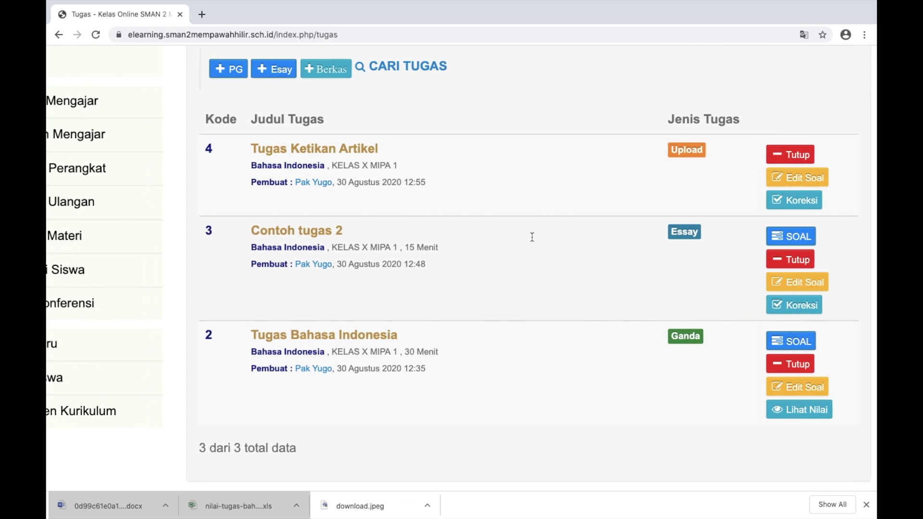
pyautogui.scroll(-5, 532, 238)
pyautogui.hscroll(-2, 531, 237)
pyautogui.scroll(3, 530, 238)
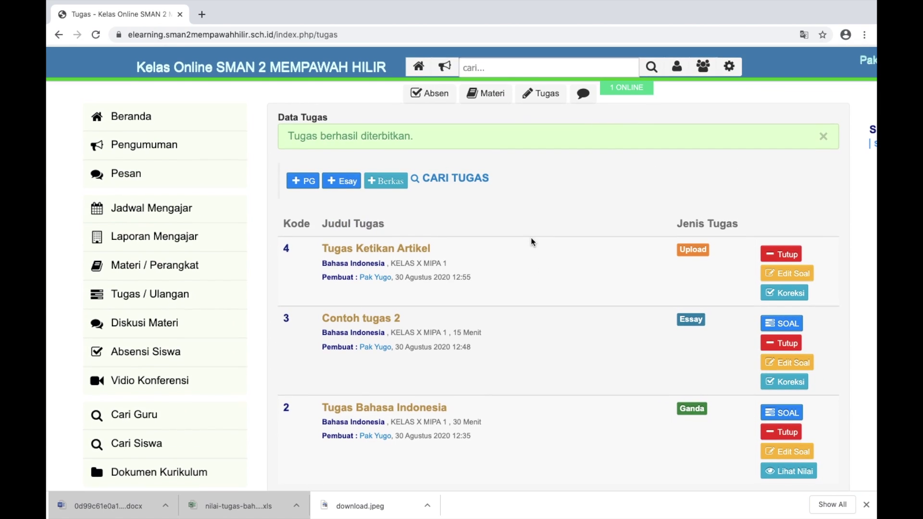
# Start a new message in Pesan addressed to the student
pyautogui.click(134, 177)
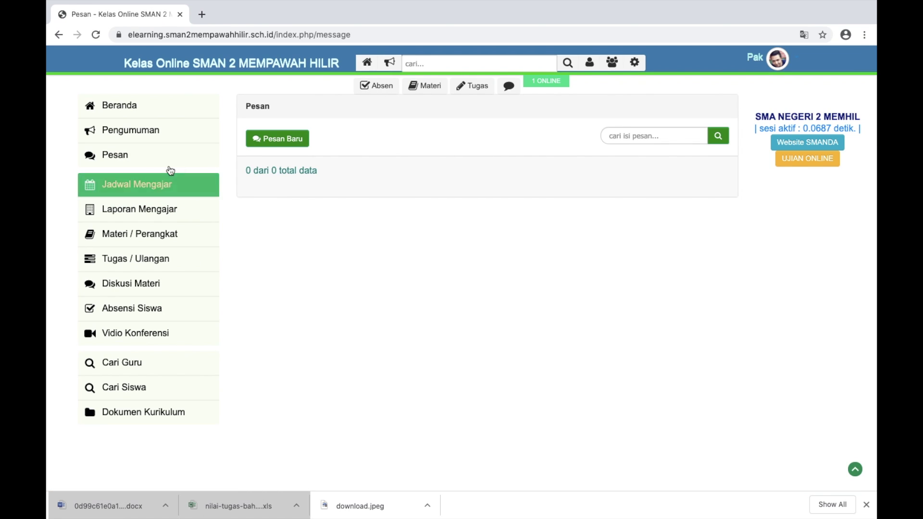
pyautogui.click(150, 161)
pyautogui.click(292, 144)
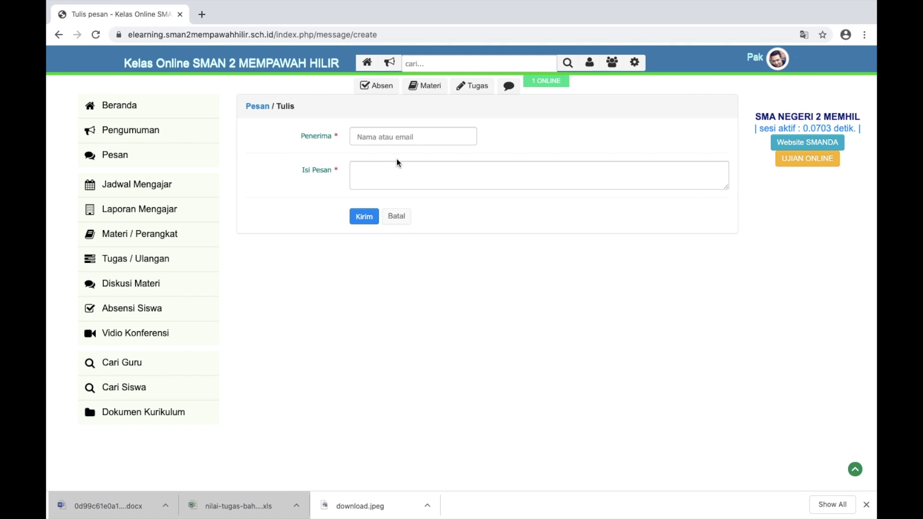
pyautogui.click(401, 138)
pyautogui.write('Des')
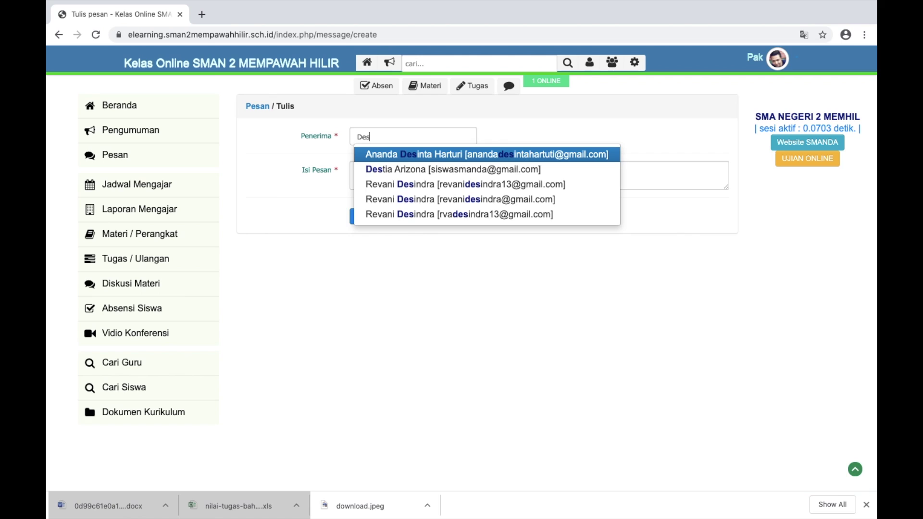
pyautogui.write('ti')
pyautogui.click(432, 160)
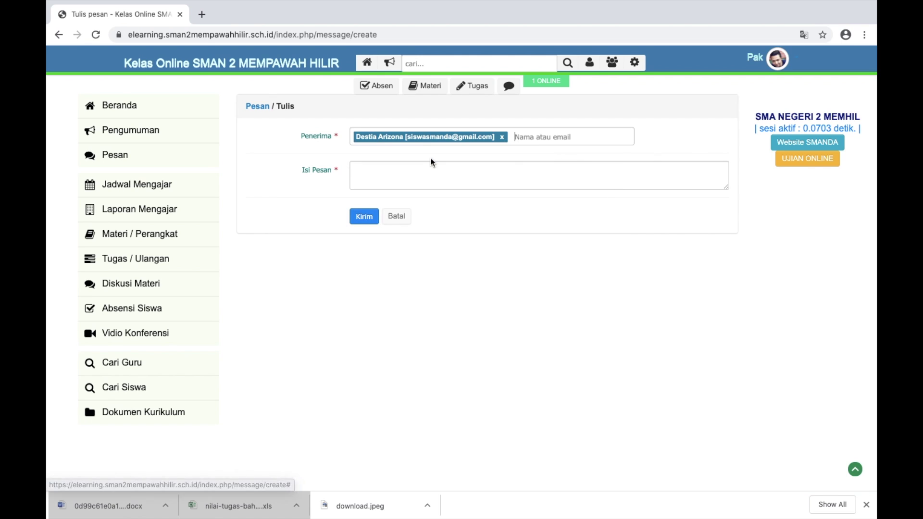
# Send the reminder 'tugas jangan terlambat, nanti eror, segera kerjakan sebelum saya tutup.'
pyautogui.click(426, 169)
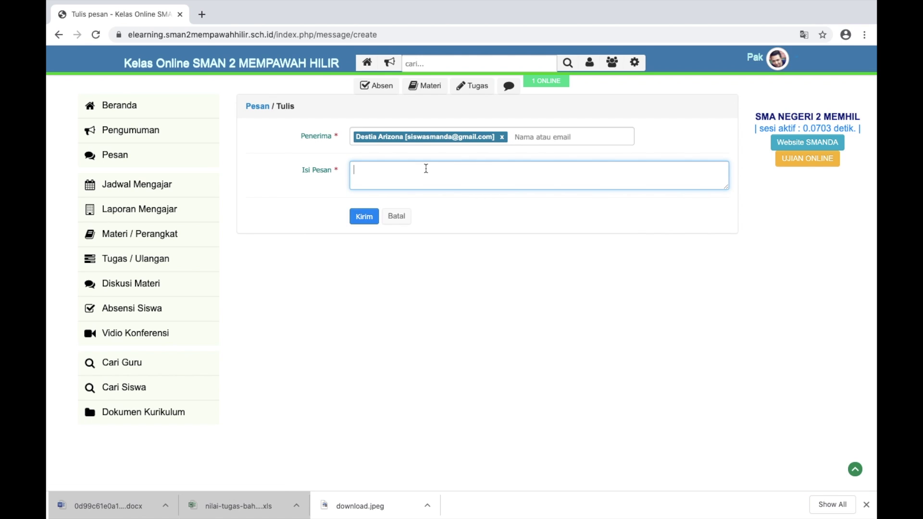
pyautogui.write('Des tugas jangan terlambat, nanti er')
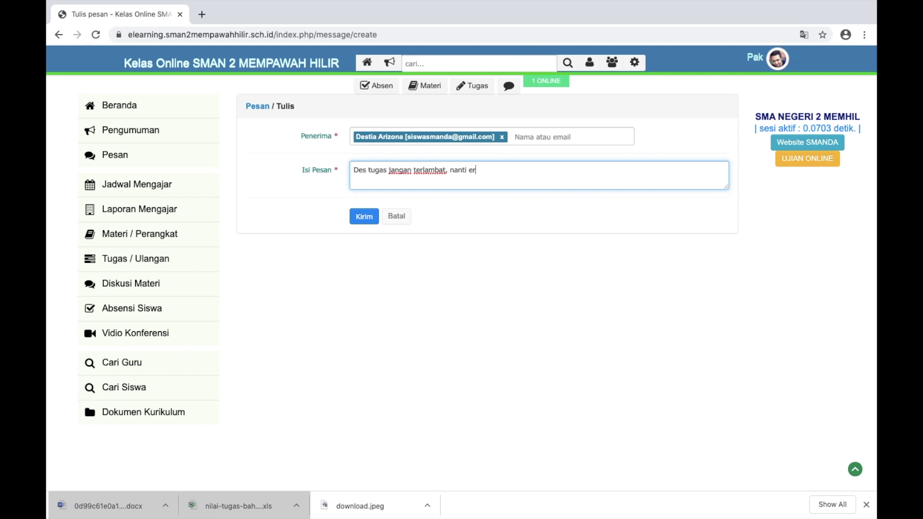
pyautogui.write('or, segera kerjakan sebelum say')
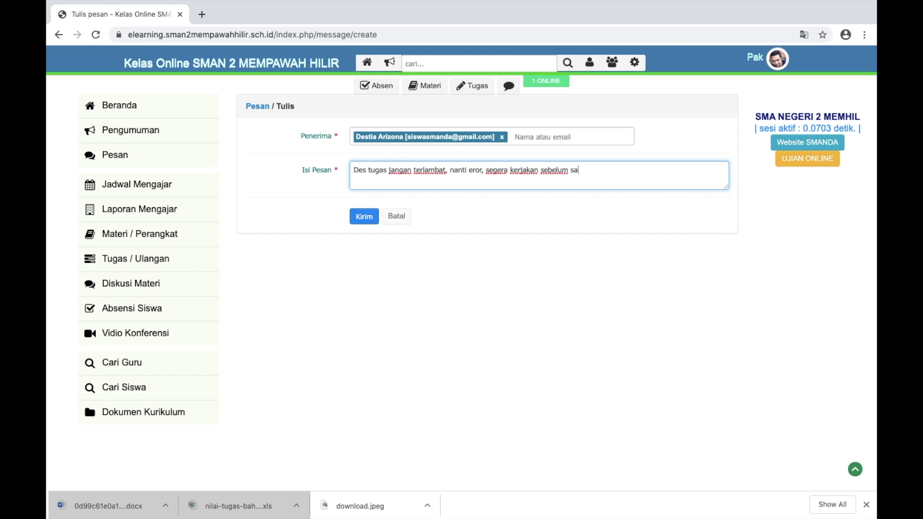
pyautogui.write('a tutup.')
pyautogui.click(371, 215)
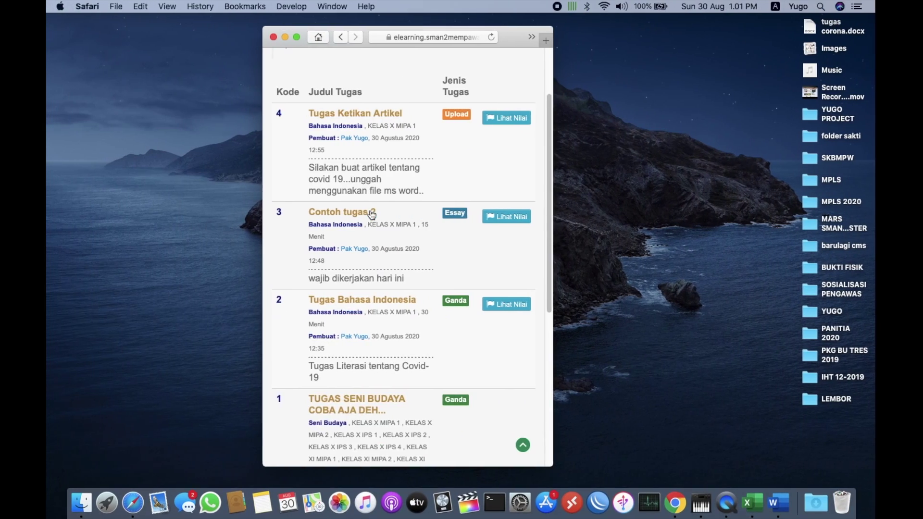
pyautogui.scroll(3, 397, 88)
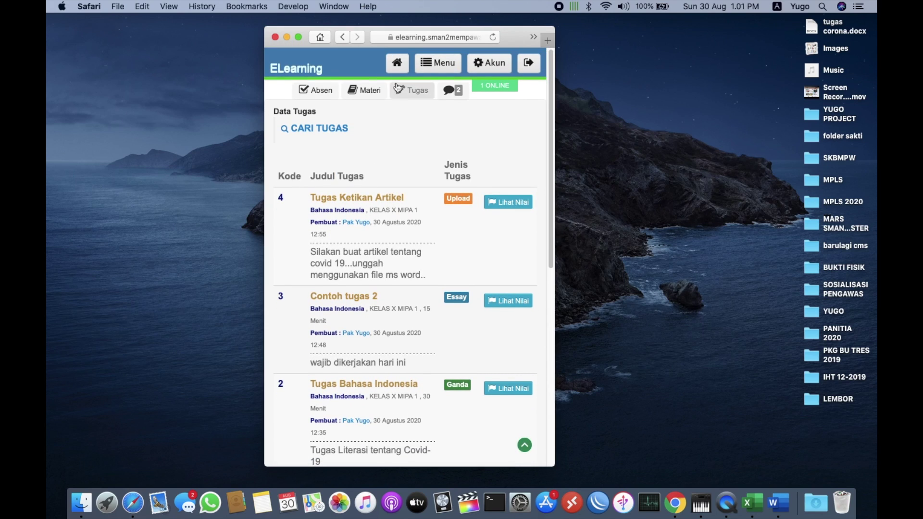
# Open the teacher's reminder conversation in the student's messages
pyautogui.click(396, 63)
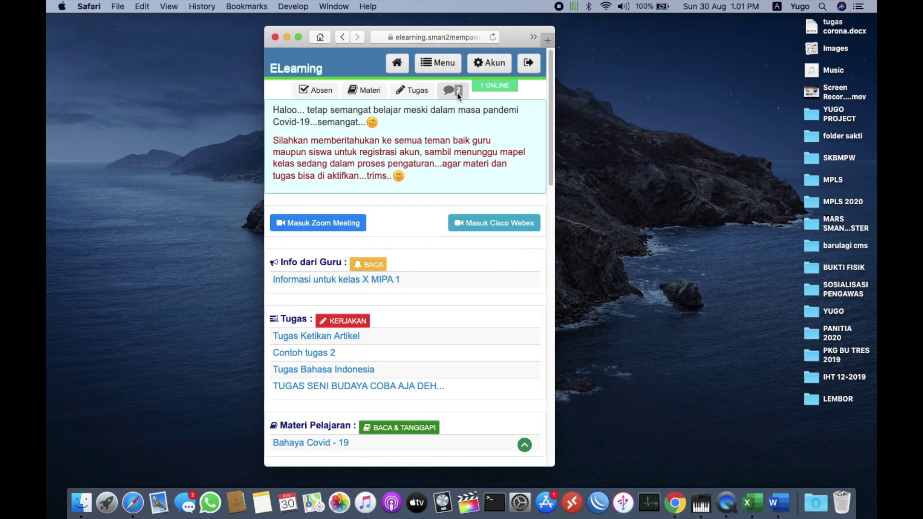
pyautogui.click(458, 93)
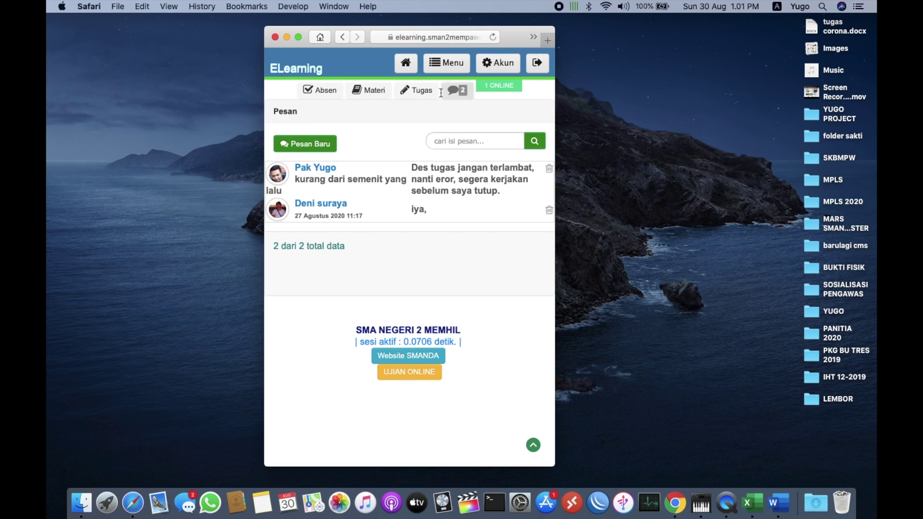
pyautogui.click(440, 178)
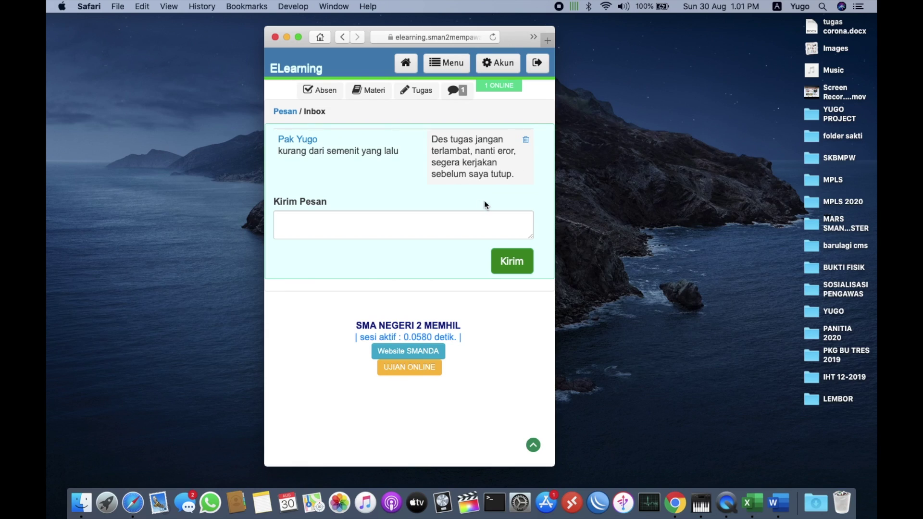
# Reply 'oke pak segera saya kerjalan, terimakasih pak' and send it
pyautogui.click(459, 224)
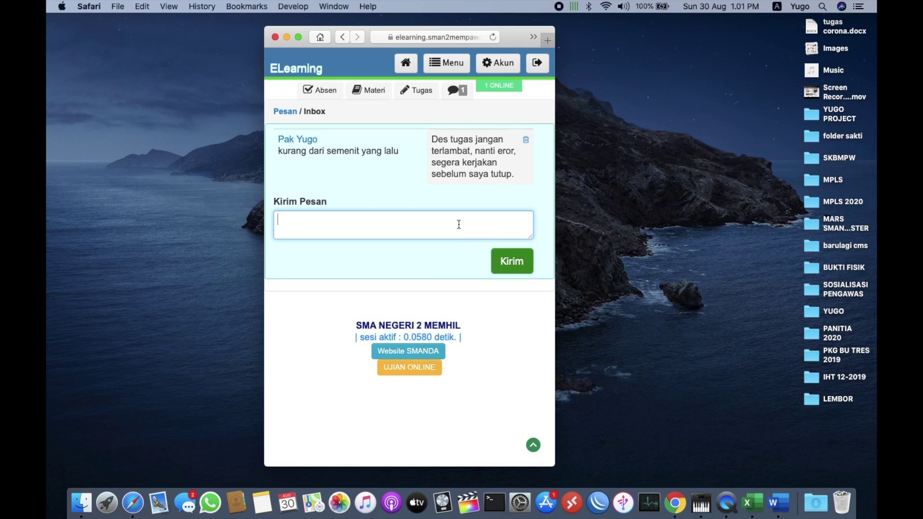
pyautogui.write('oke pqak')
pyautogui.press('BackSpace')
pyautogui.press('BackSpace')
pyautogui.press('BackSpace')
pyautogui.press('BackSpace')
pyautogui.write('ak segera saya kerjalan, ter')
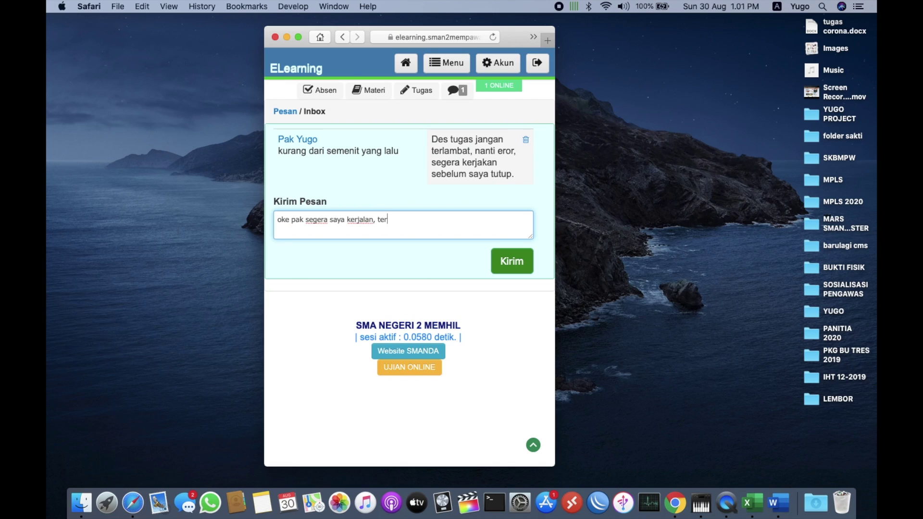
pyautogui.write('imakasih pak')
pyautogui.click(520, 261)
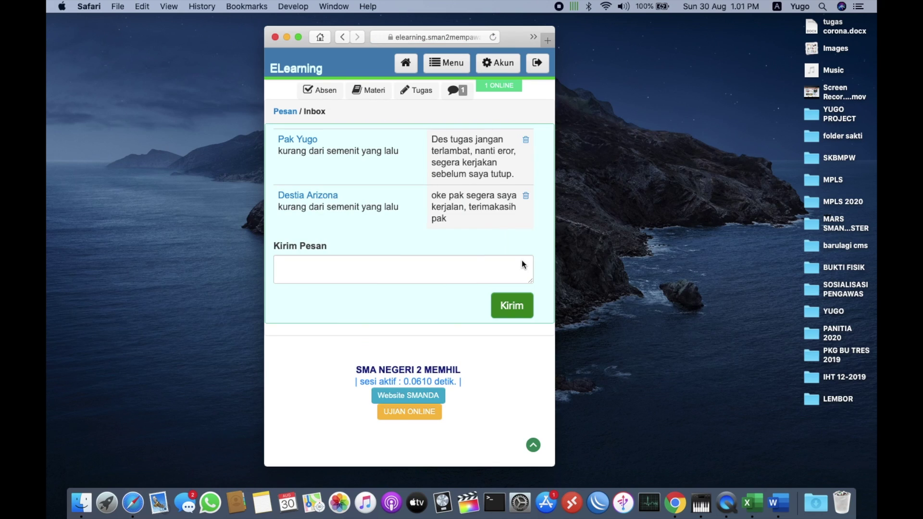
pyautogui.press('super+Tab')
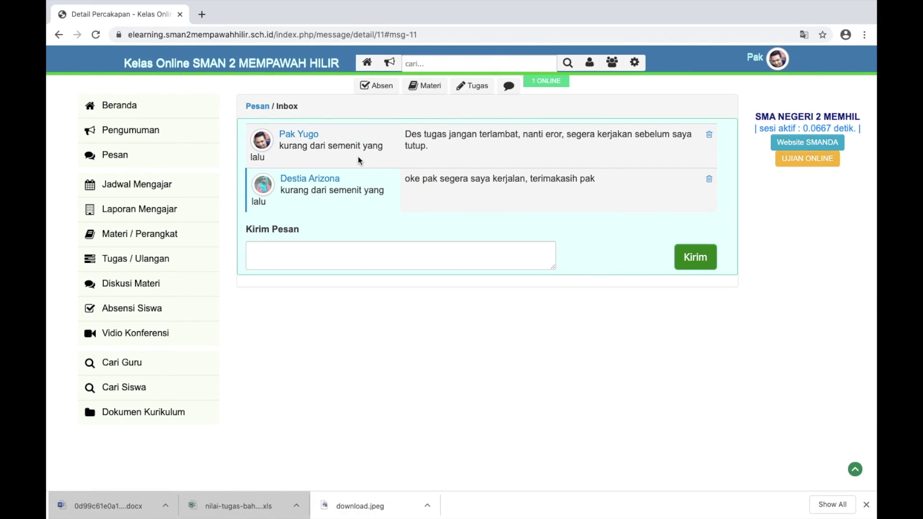
# Confirm the teacher's Diskusi Materi comment list is empty, then return to the student's browser window
pyautogui.click(456, 263)
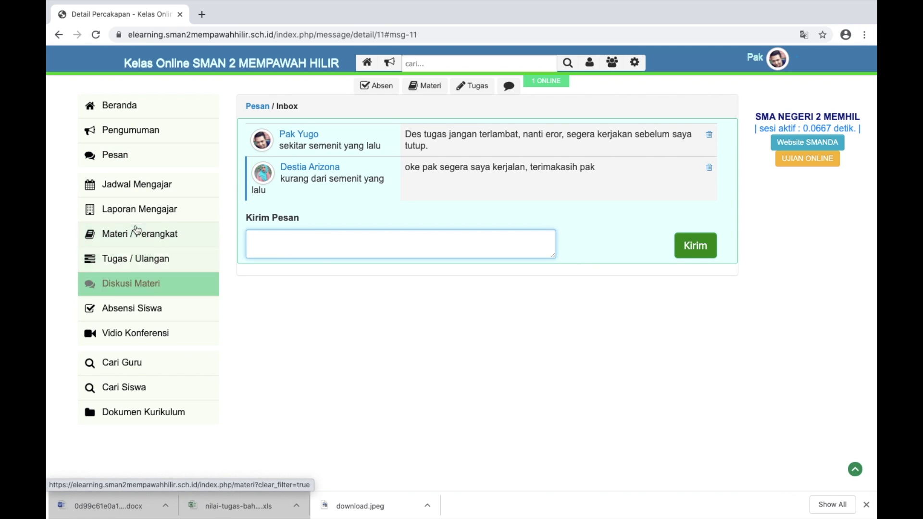
pyautogui.click(134, 258)
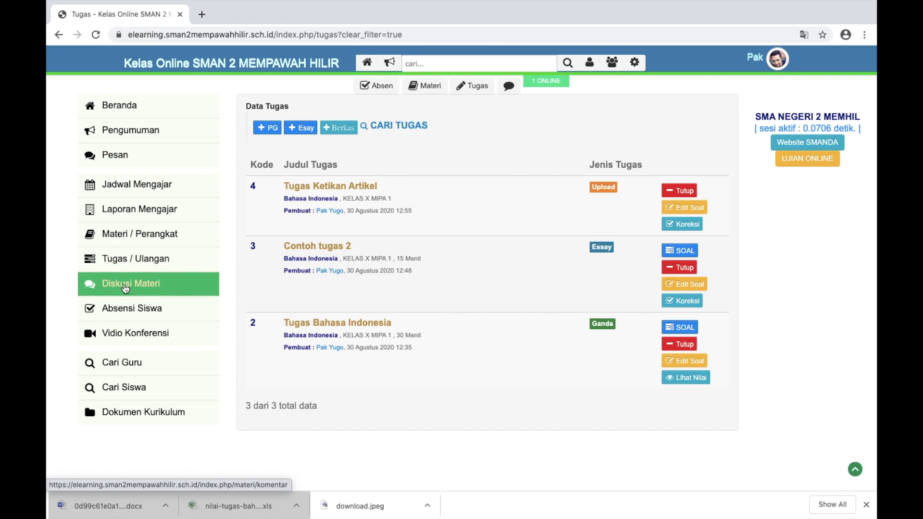
pyautogui.click(128, 286)
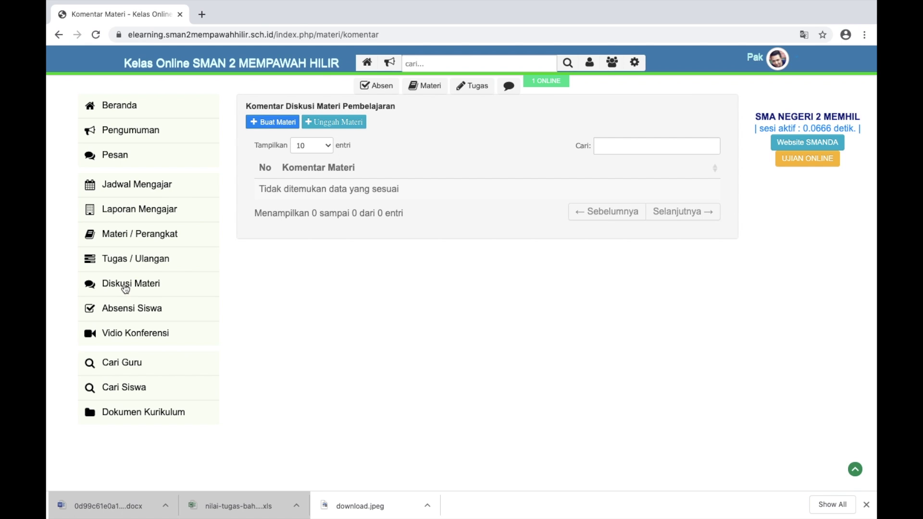
pyautogui.hotkey('ctrl', 'Left')
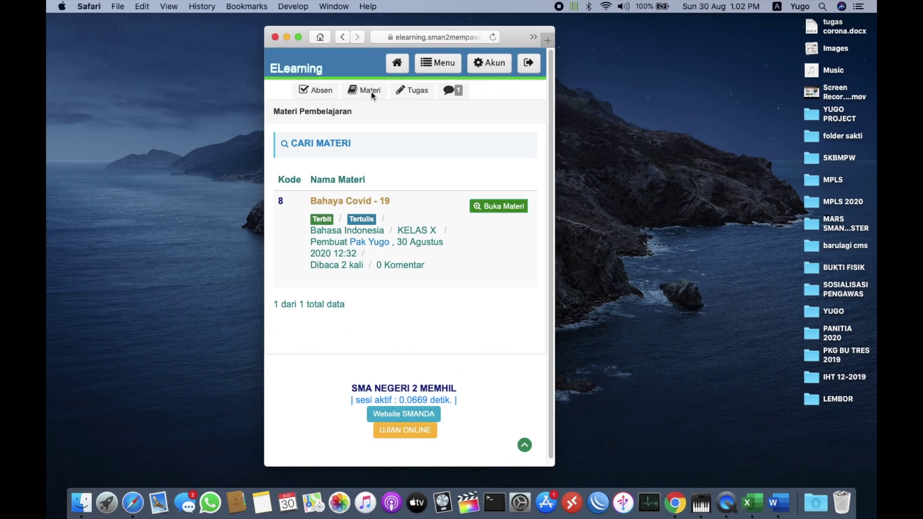
# As the student, open Bahaya Covid - 19 and write 'bapak ni bahas covid trus..bosan lah pak..' in Tanggapi Materi
pyautogui.click(480, 207)
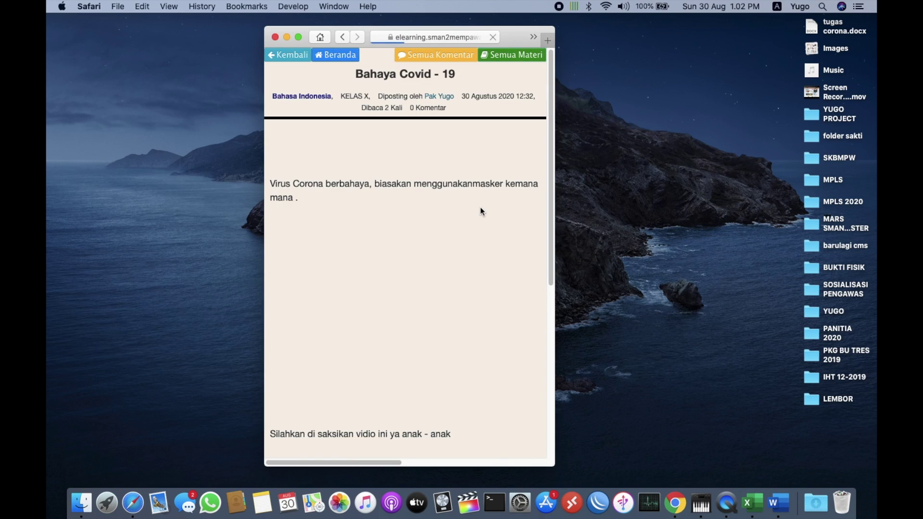
pyautogui.scroll(-2, 480, 207)
pyautogui.scroll(-8, 480, 207)
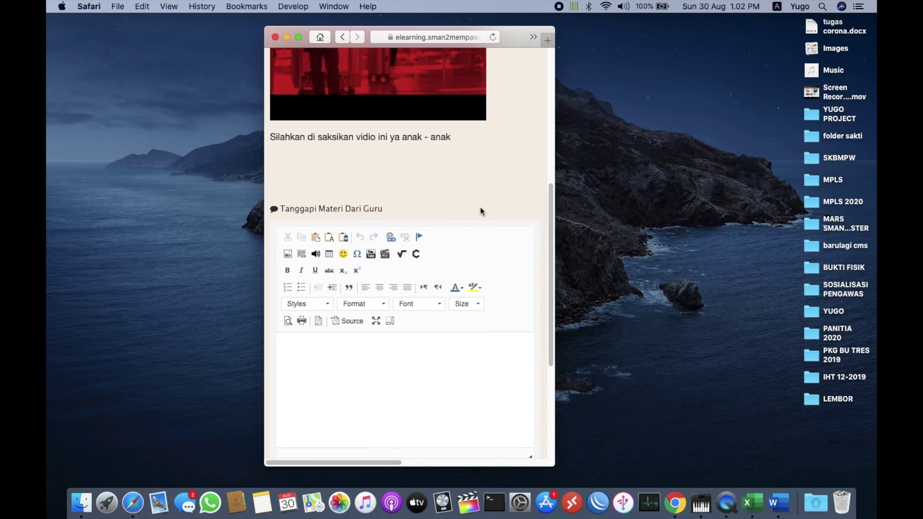
pyautogui.click(350, 302)
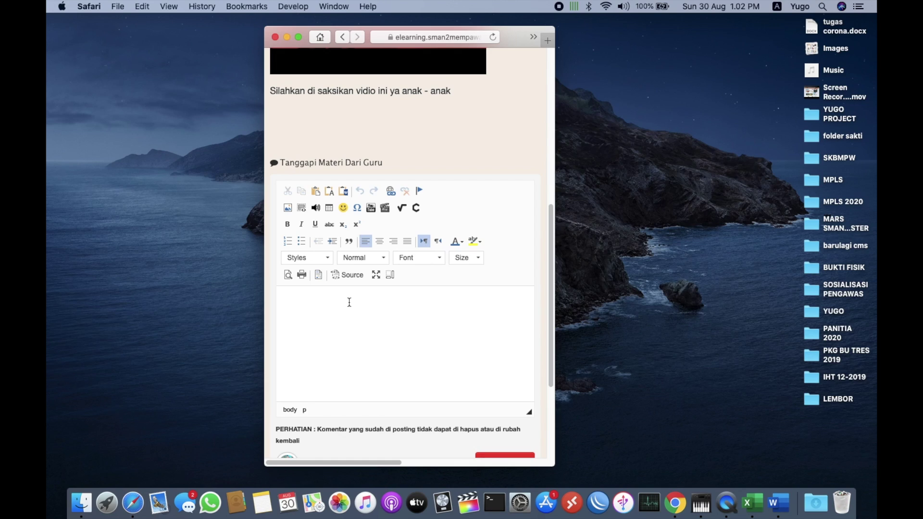
pyautogui.write('bapak ni bahas covid trus')
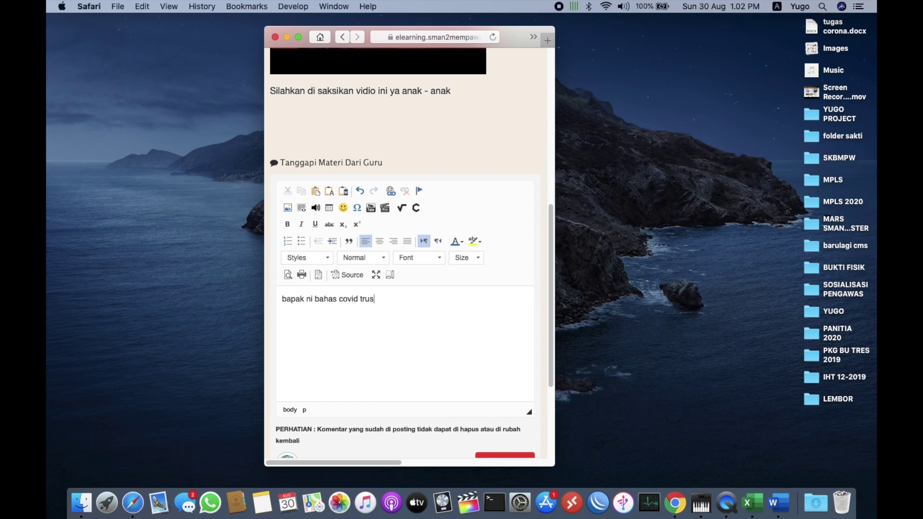
pyautogui.write('..bosan lah pak....')
# Post the written response on the covid material with Beri Komentar
pyautogui.scroll(5, 399, 297)
pyautogui.scroll(-3, 399, 299)
pyautogui.scroll(-5, 399, 300)
pyautogui.scroll(-2, 398, 298)
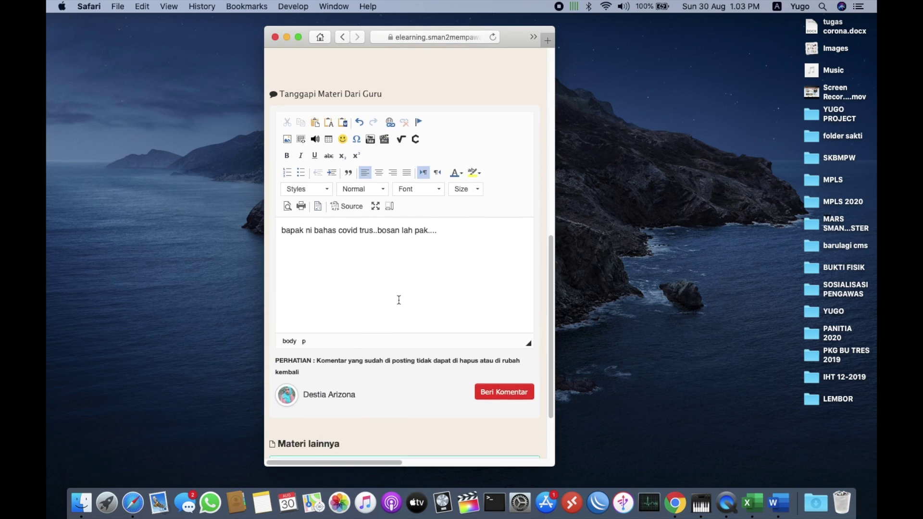
pyautogui.scroll(-2, 401, 276)
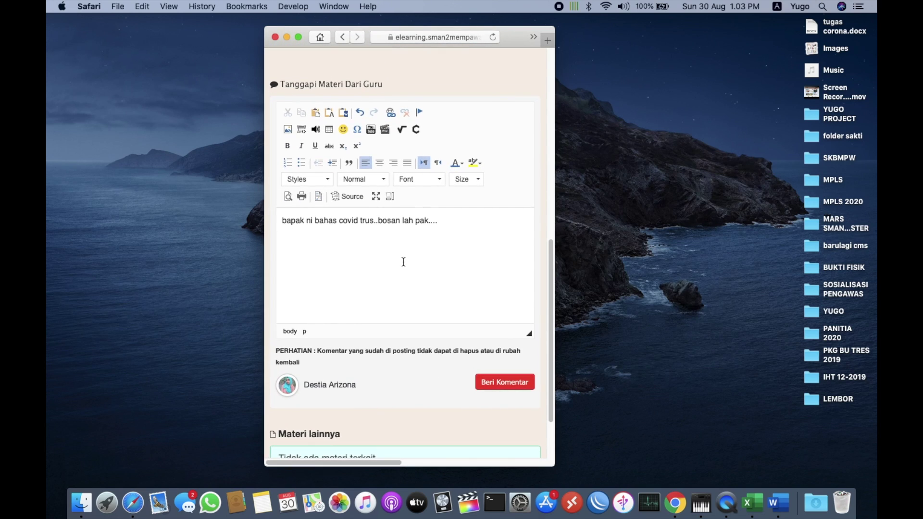
pyautogui.scroll(5, 404, 262)
pyautogui.hscroll(-5, 403, 262)
pyautogui.scroll(1, 403, 262)
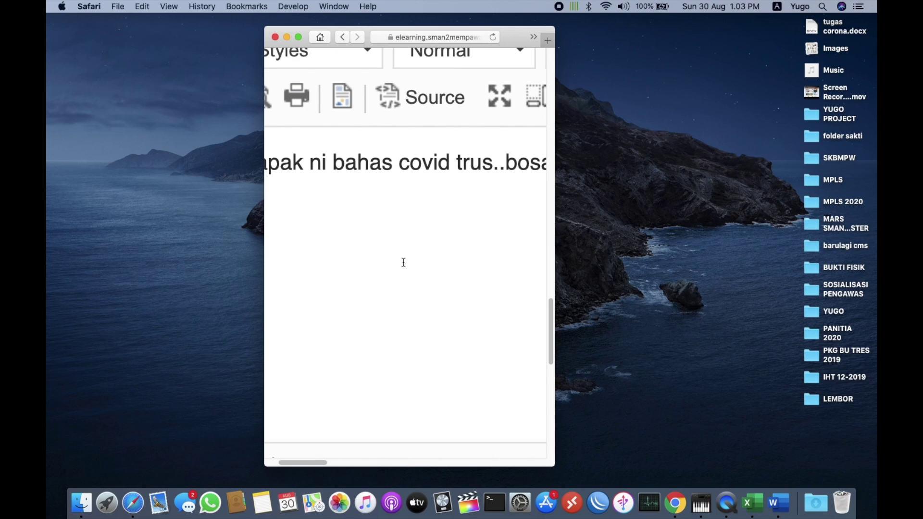
pyautogui.scroll(-5, 403, 262)
pyautogui.click(502, 387)
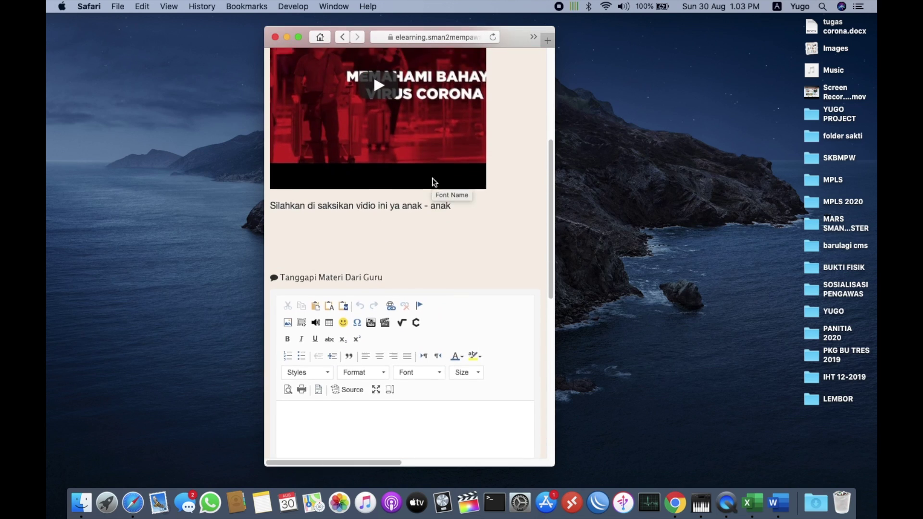
pyautogui.scroll(4, 431, 177)
pyautogui.scroll(-1, 432, 177)
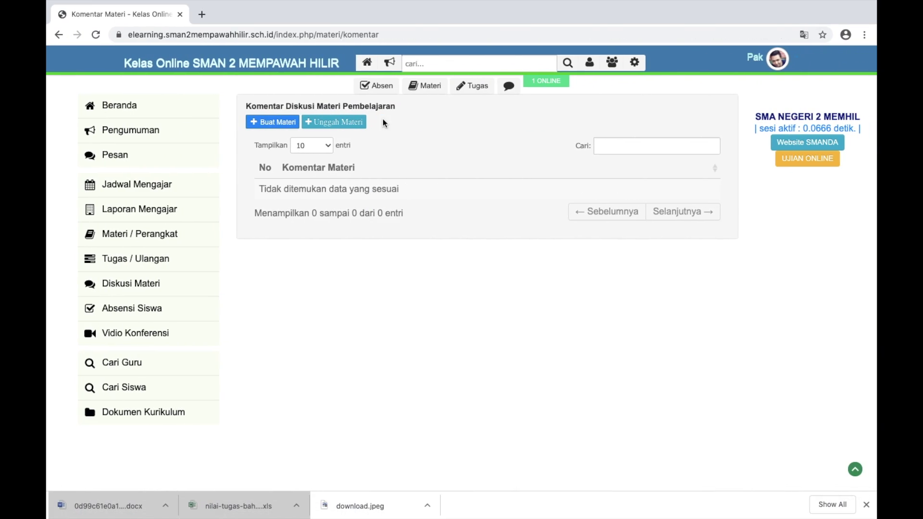
# As the teacher, open Bahaya Covid - 19 from Materi / Perangkat and scroll to the student's comment
pyautogui.click(138, 288)
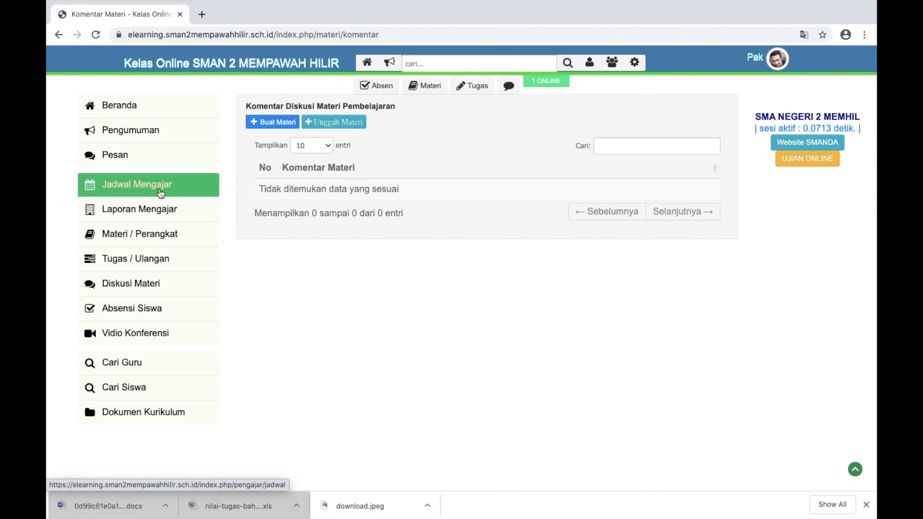
pyautogui.click(138, 234)
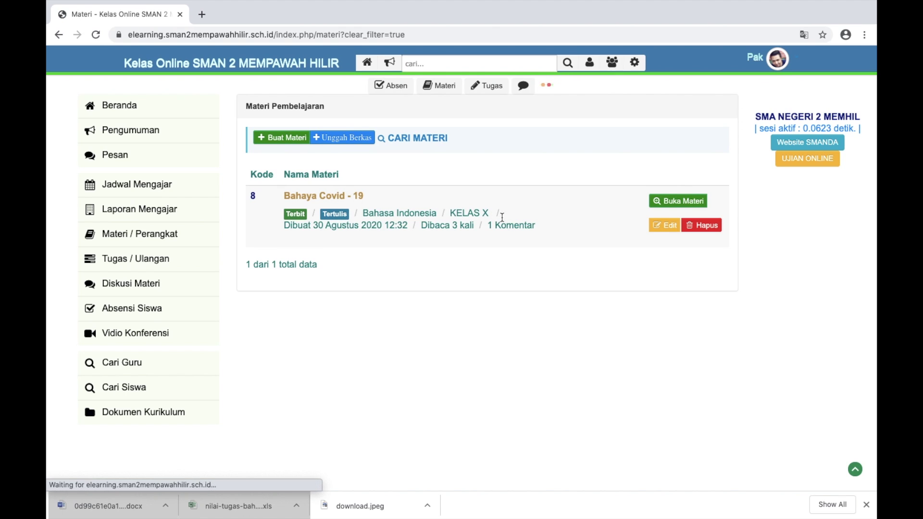
pyautogui.click(675, 202)
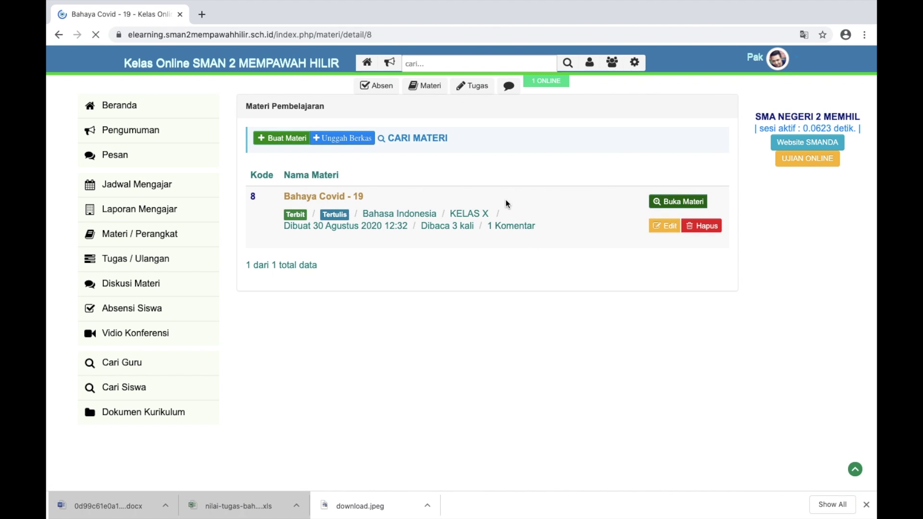
pyautogui.scroll(-6, 506, 204)
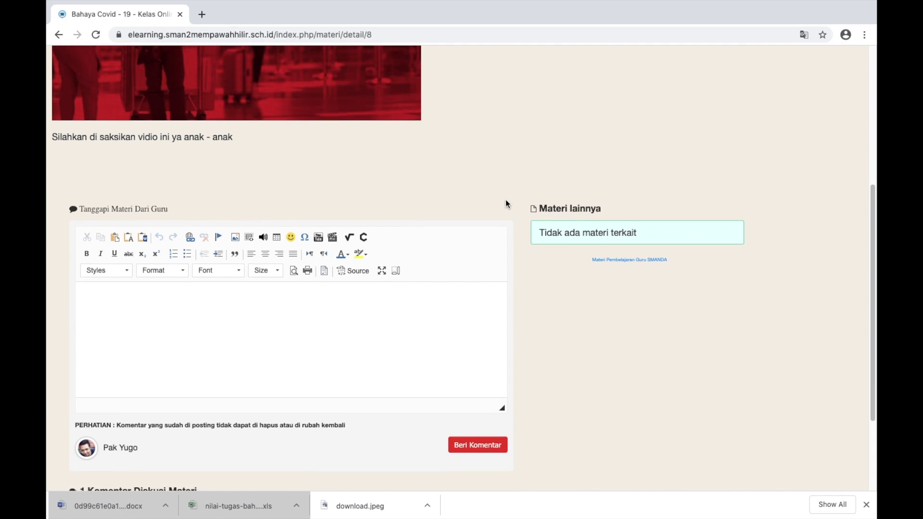
pyautogui.scroll(1, 505, 203)
pyautogui.scroll(-2, 506, 203)
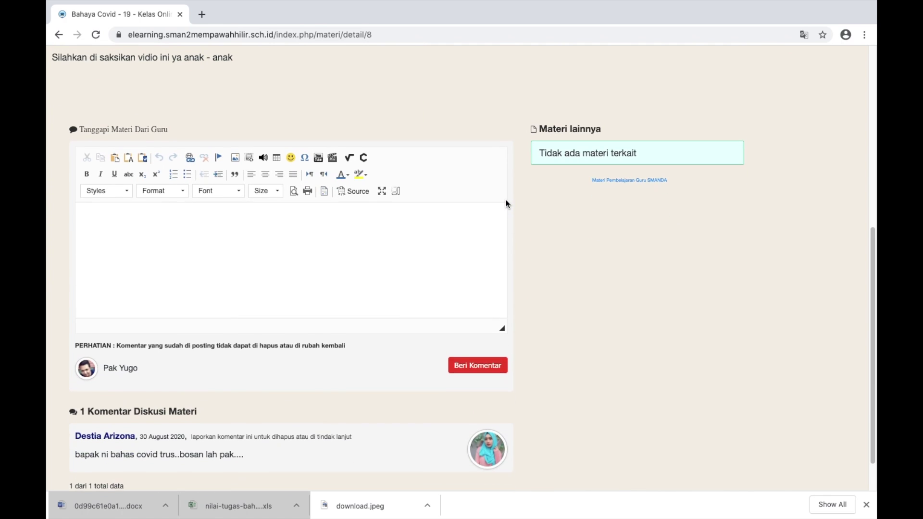
pyautogui.scroll(-1, 506, 203)
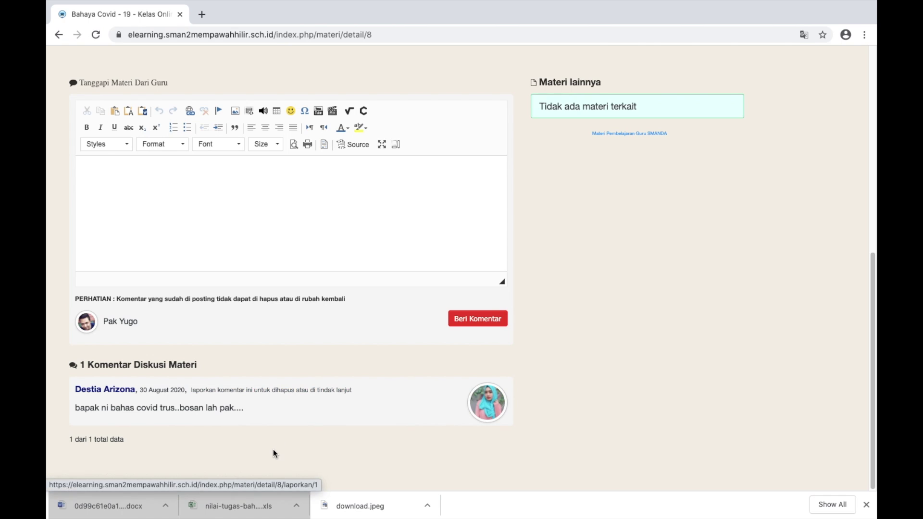
pyautogui.scroll(5, 273, 449)
pyautogui.scroll(-5, 273, 449)
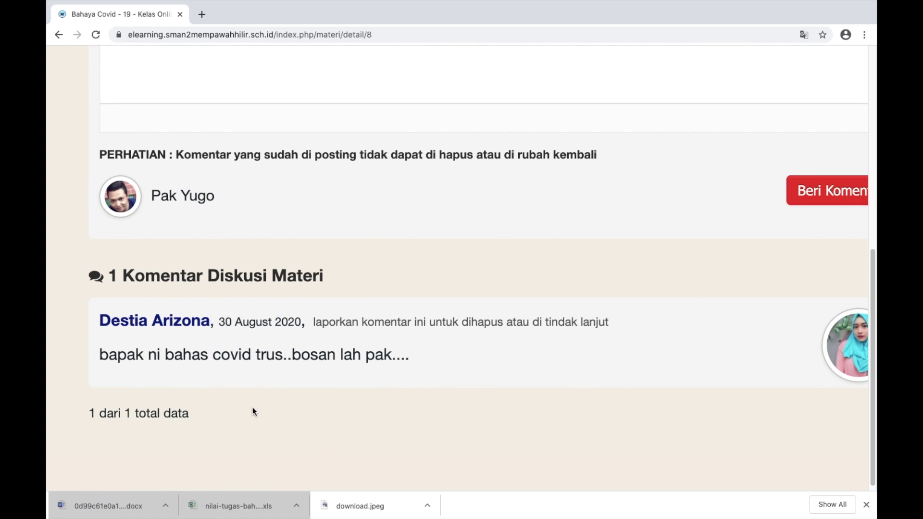
pyautogui.scroll(2, 411, 388)
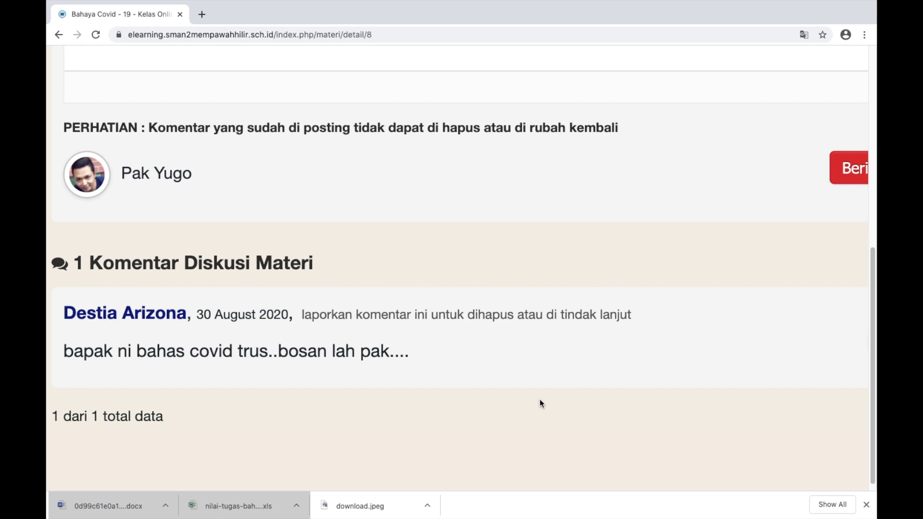
pyautogui.scroll(3, 439, 317)
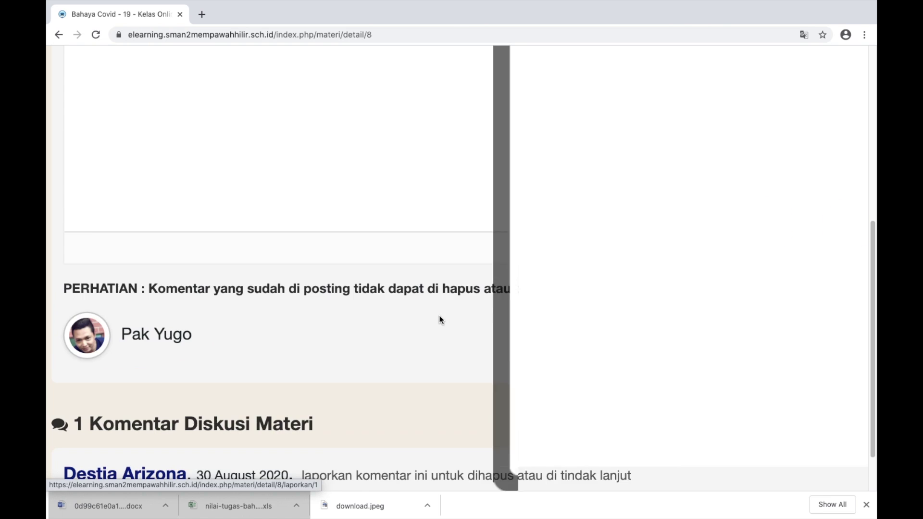
# Report the student's comment with the written reason 'SIswa tidak serius menanggapi materi dari guru'
pyautogui.click(439, 316)
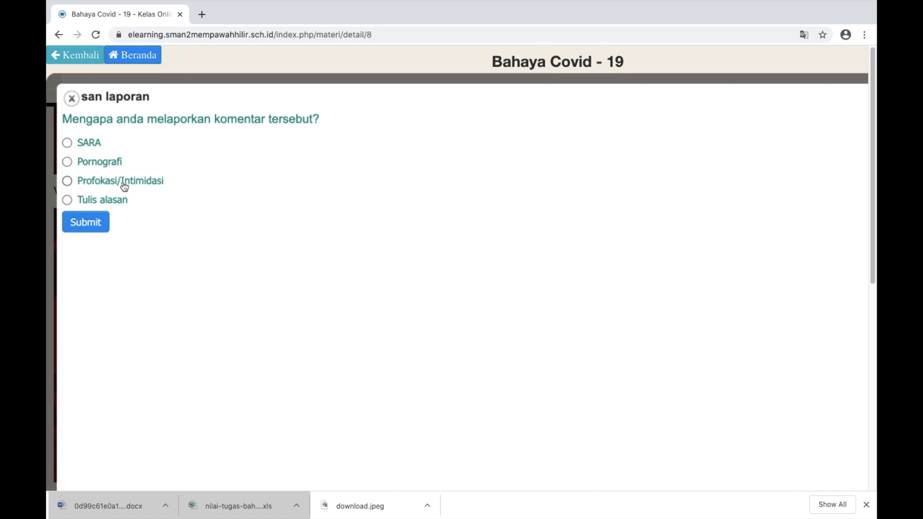
pyautogui.click(66, 201)
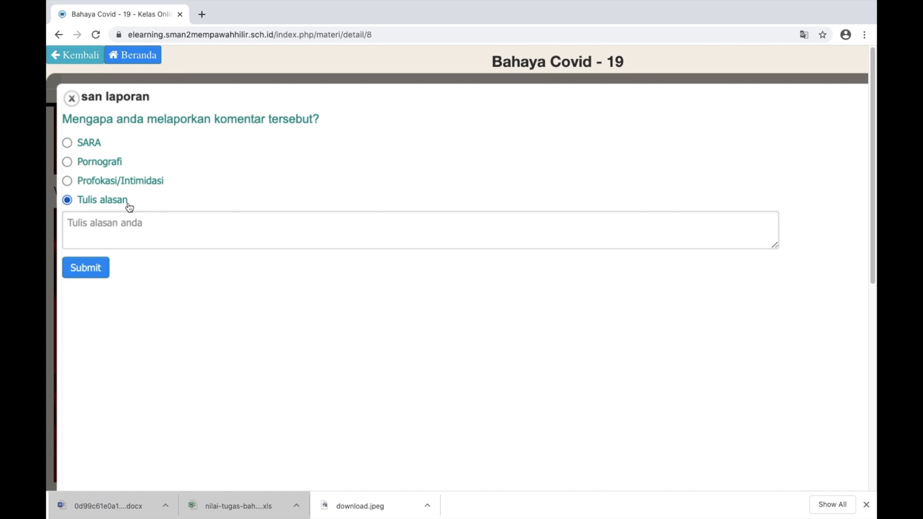
pyautogui.click(132, 223)
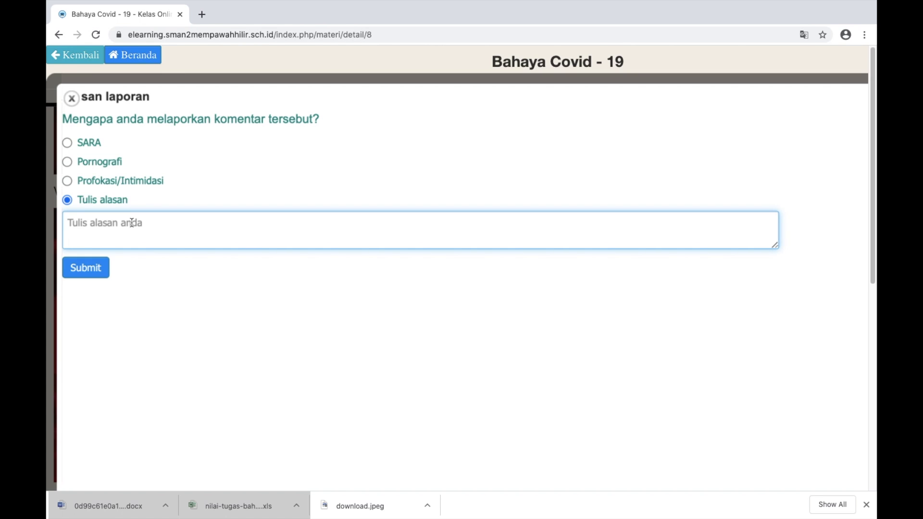
pyautogui.write('SIswa ')
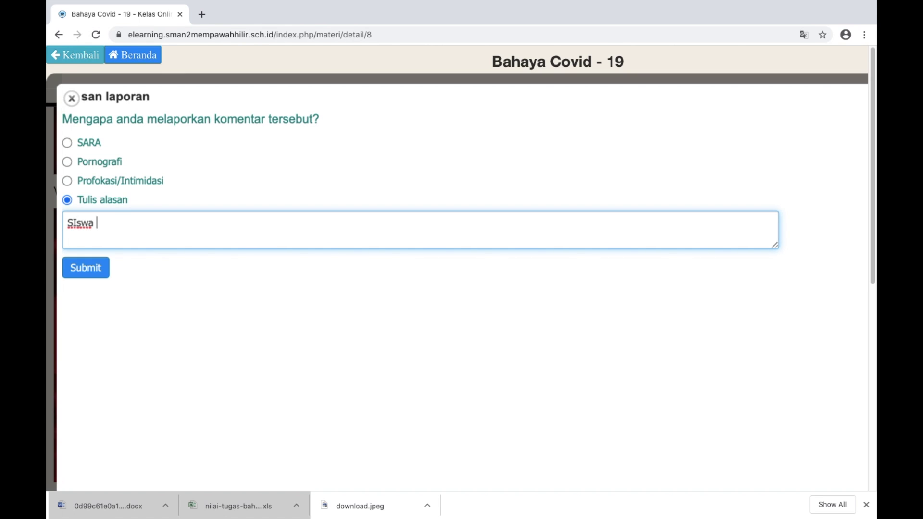
pyautogui.write('tidak serius menanggap')
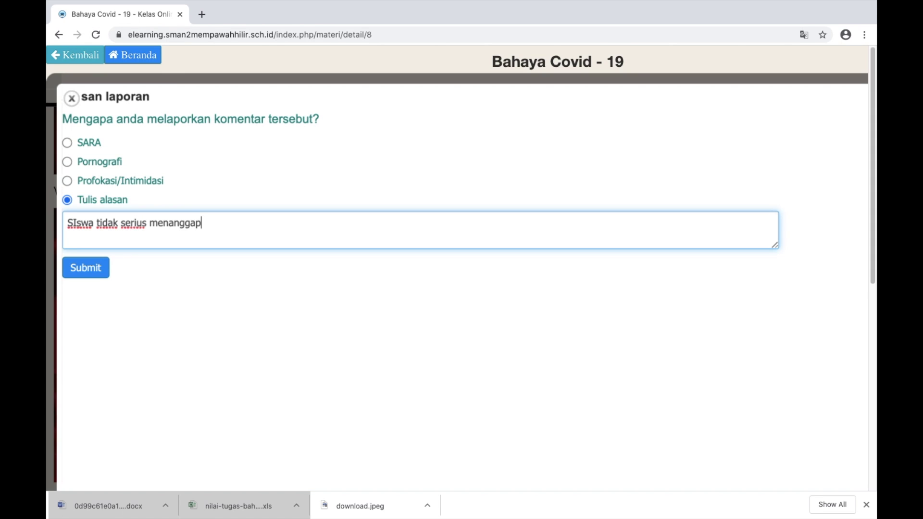
pyautogui.write('i materi dar')
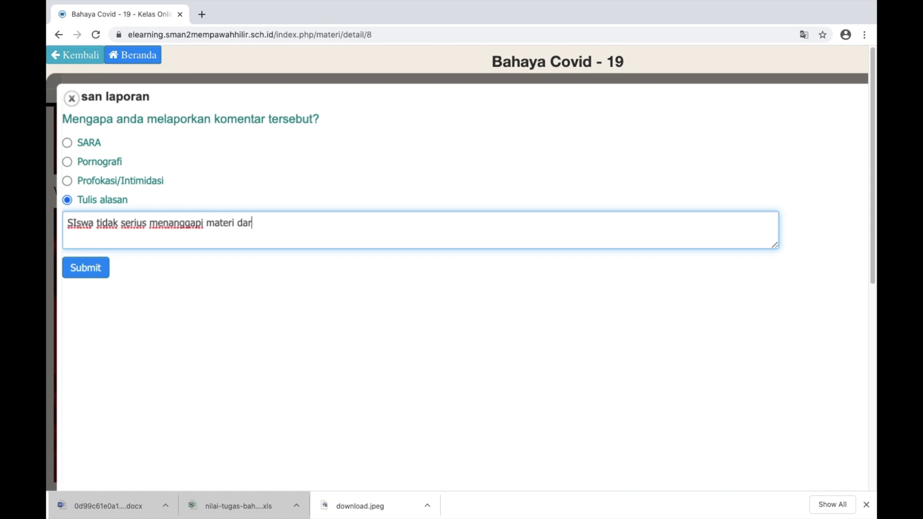
pyautogui.write('i guru')
pyautogui.click(94, 274)
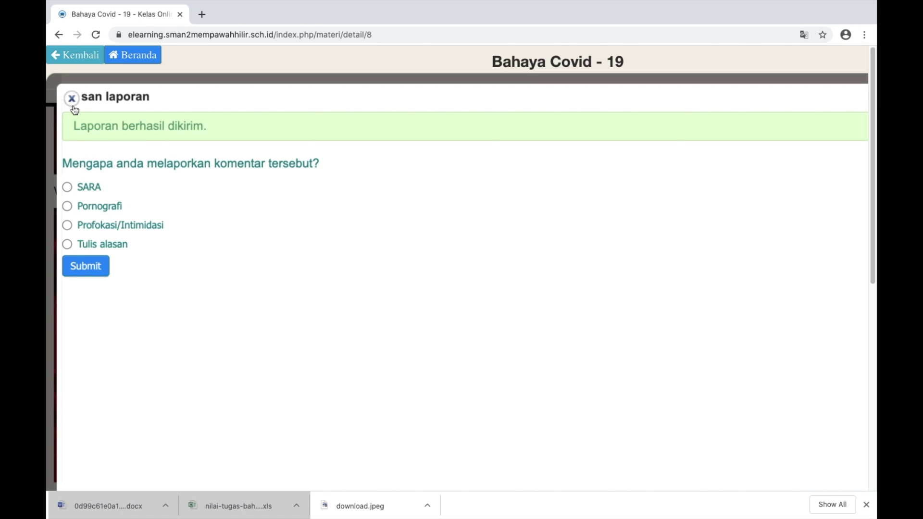
pyautogui.click(72, 98)
pyautogui.scroll(-10, 321, 243)
pyautogui.press('super+minus')
pyautogui.press('super+minus')
pyautogui.press('super+minus')
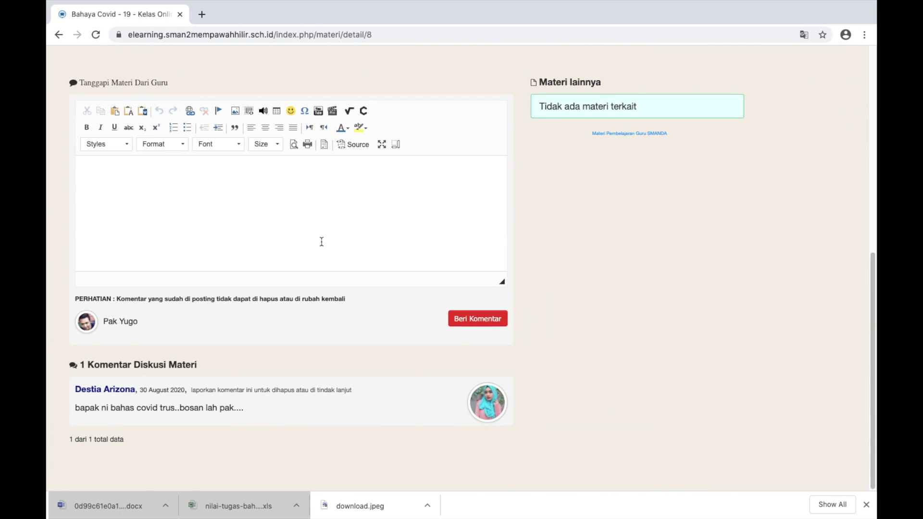
# Reload the Bahaya Covid - 19 page in both the teacher's and the student's browsers
pyautogui.press('super+r')
pyautogui.hotkey('ctrl', 'Left')
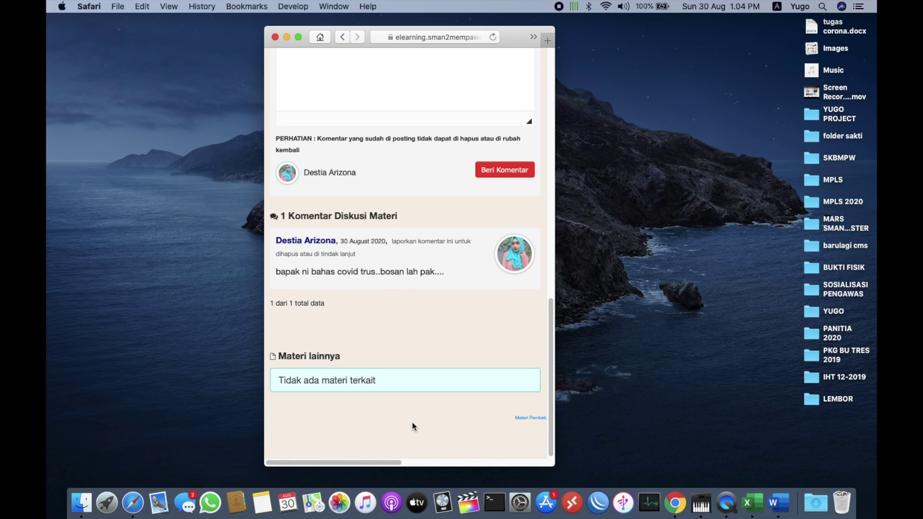
pyautogui.click(493, 39)
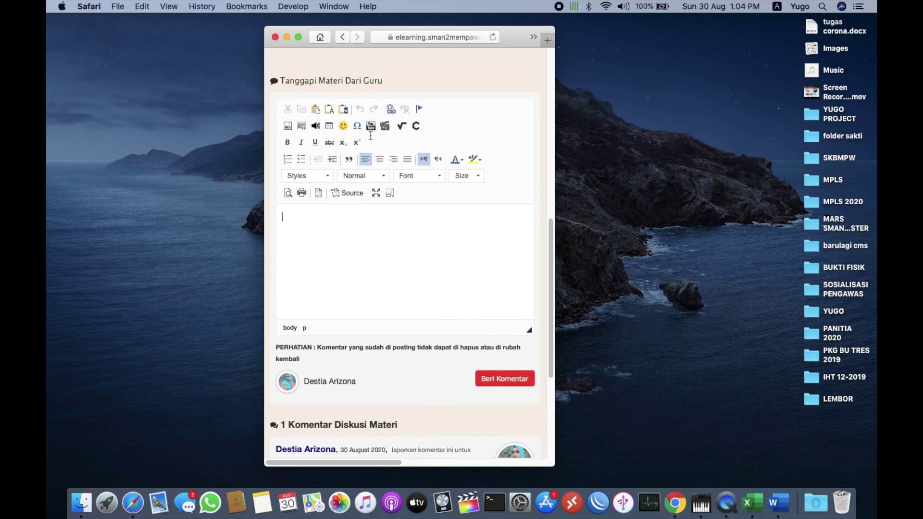
pyautogui.scroll(-2, 422, 324)
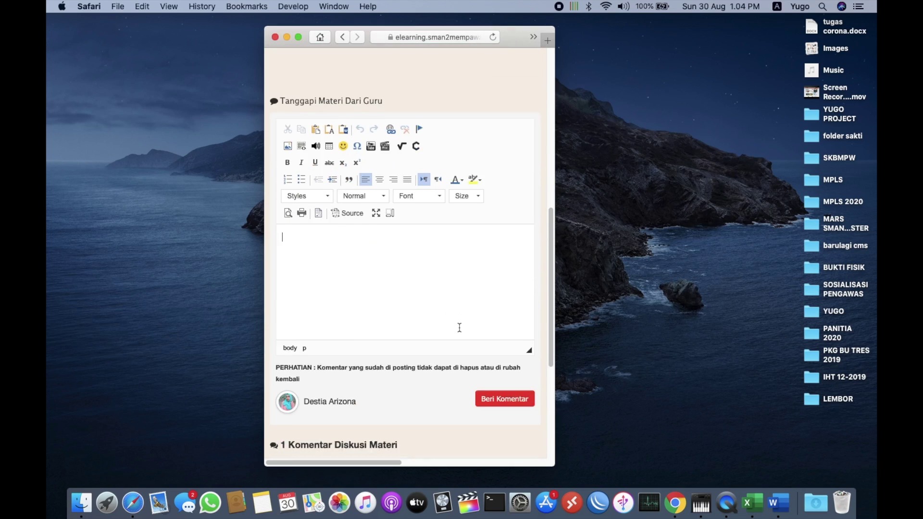
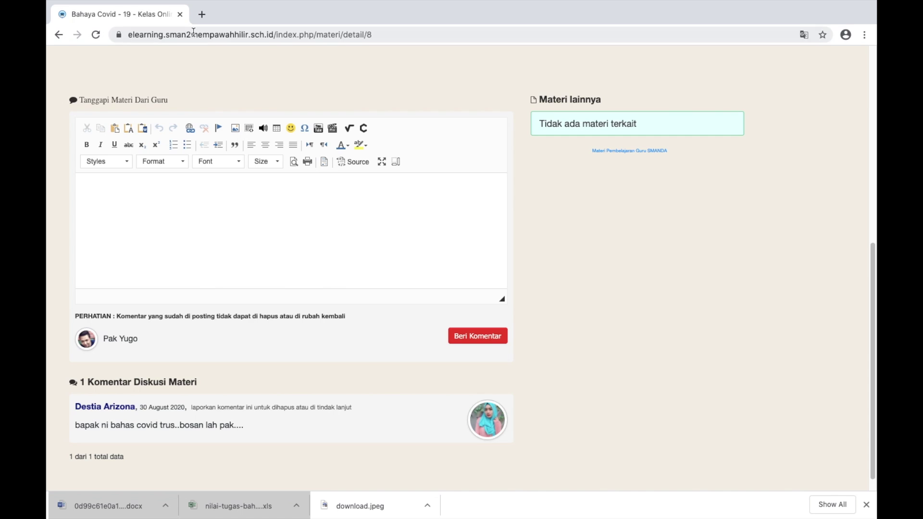
# Leave the Bahaya Covid - 19 material and go back to the Beranda home dashboard
pyautogui.click(193, 34)
pyautogui.press('Return')
pyautogui.click(105, 54)
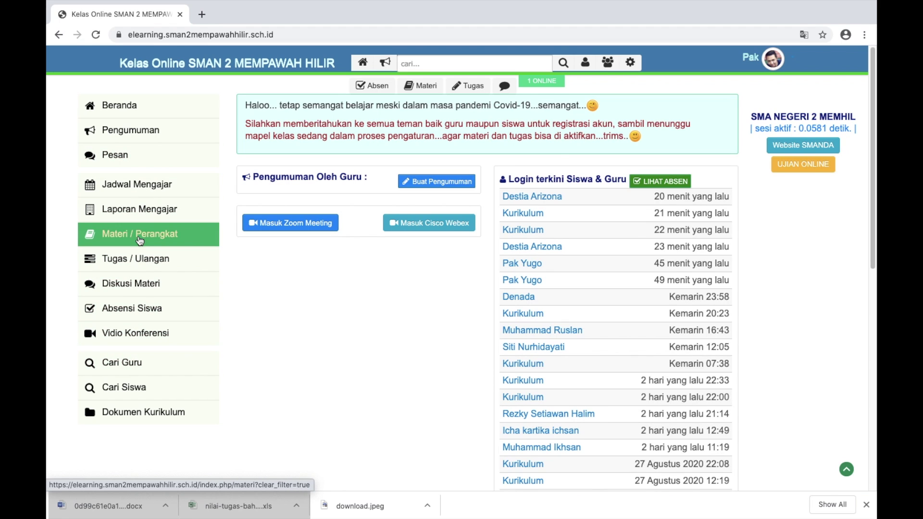
# Open the Kirim Link form on the Vidio Konferensi page and enter the teacher's name
pyautogui.click(147, 333)
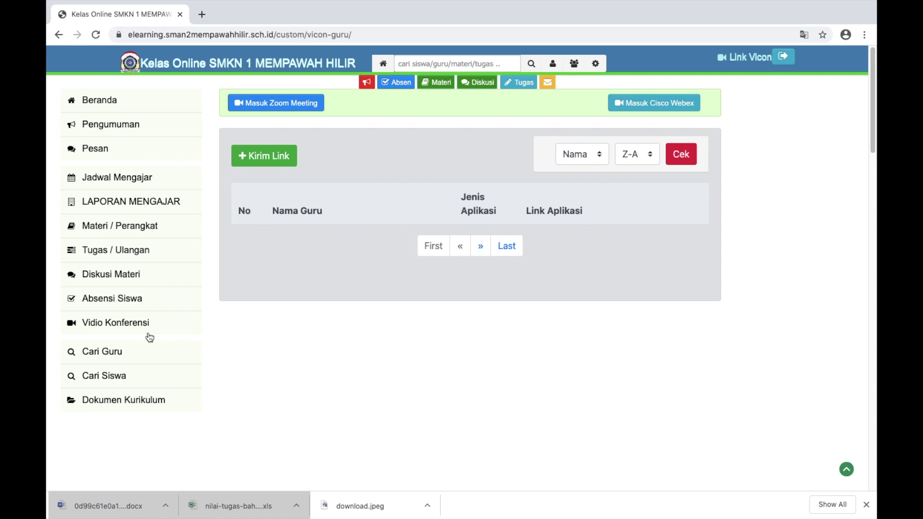
pyautogui.click(274, 157)
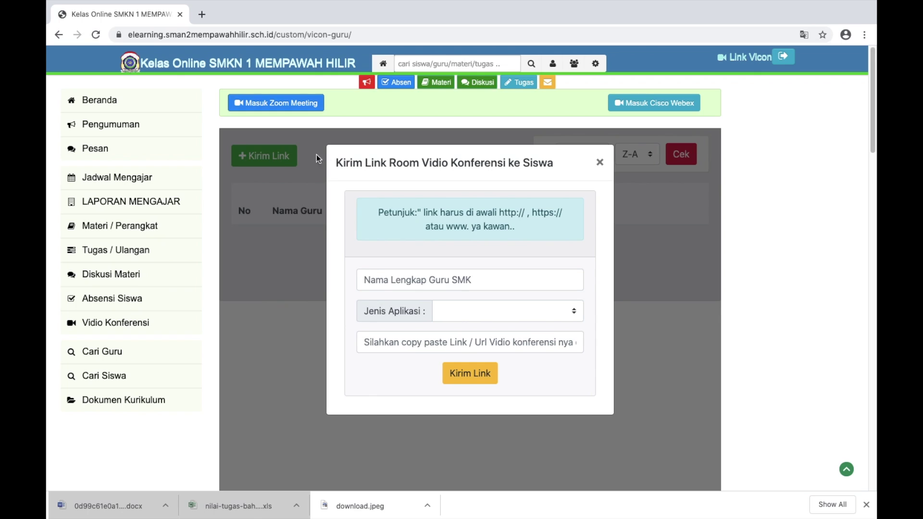
pyautogui.click(455, 278)
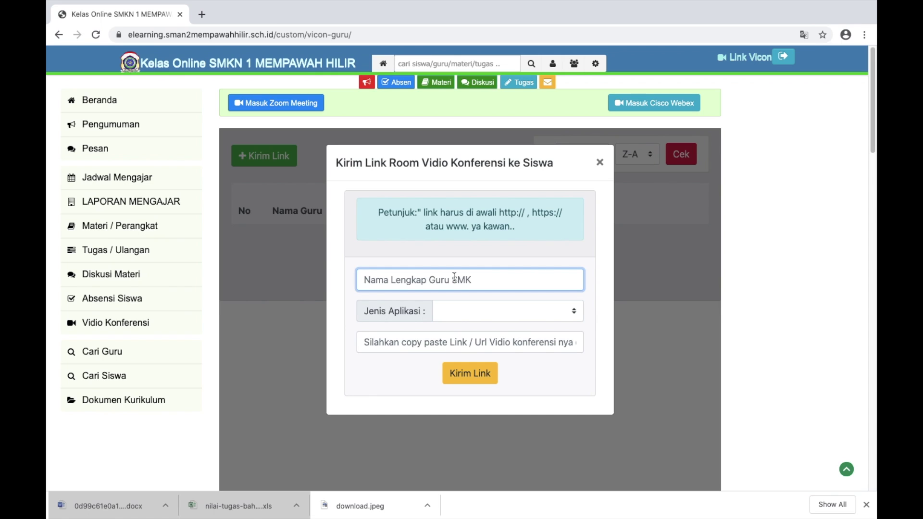
pyautogui.write('Pak Yugo')
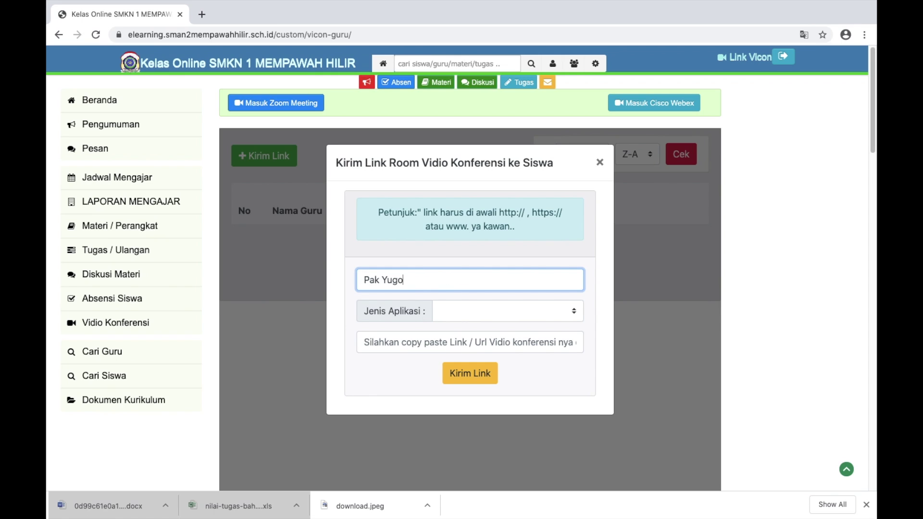
# Choose Webex as the Jenis Aplikasi for the meeting link
pyautogui.click(529, 309)
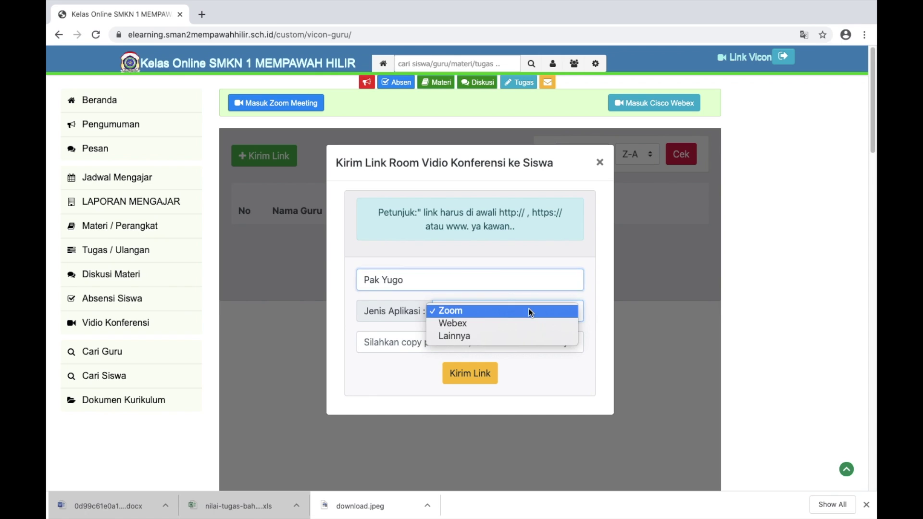
pyautogui.click(459, 323)
pyautogui.click(424, 344)
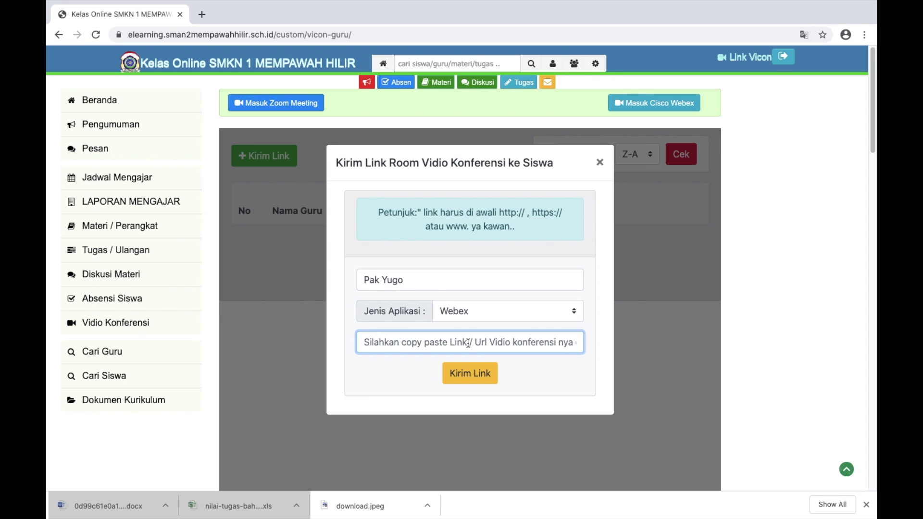
pyautogui.click(485, 310)
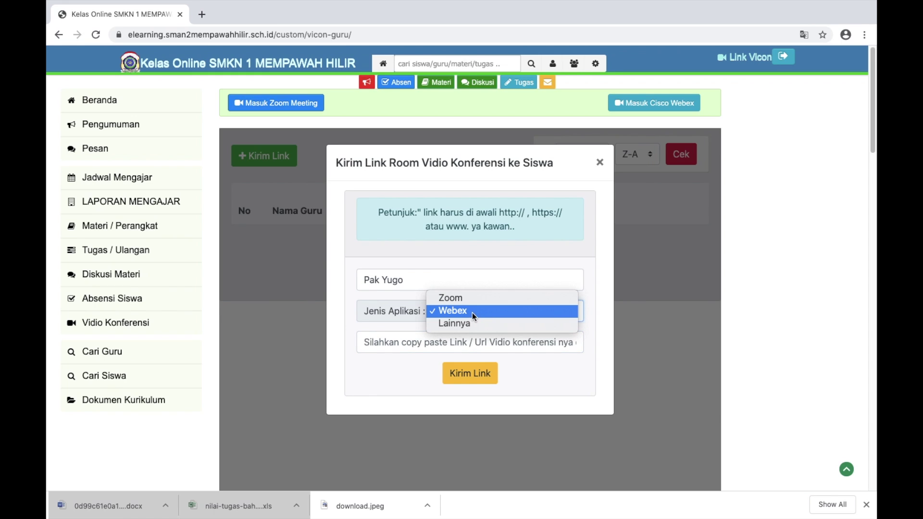
pyautogui.click(472, 313)
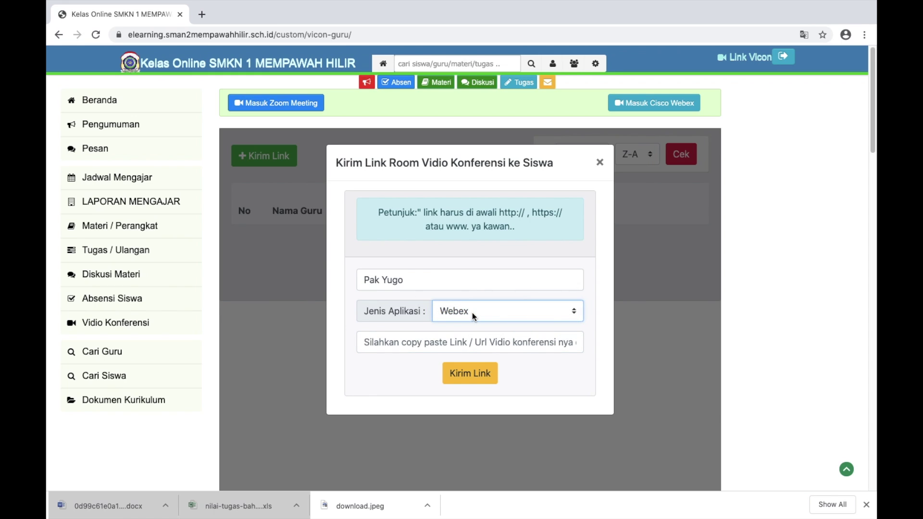
pyautogui.hotkey('ctrl', 'Left')
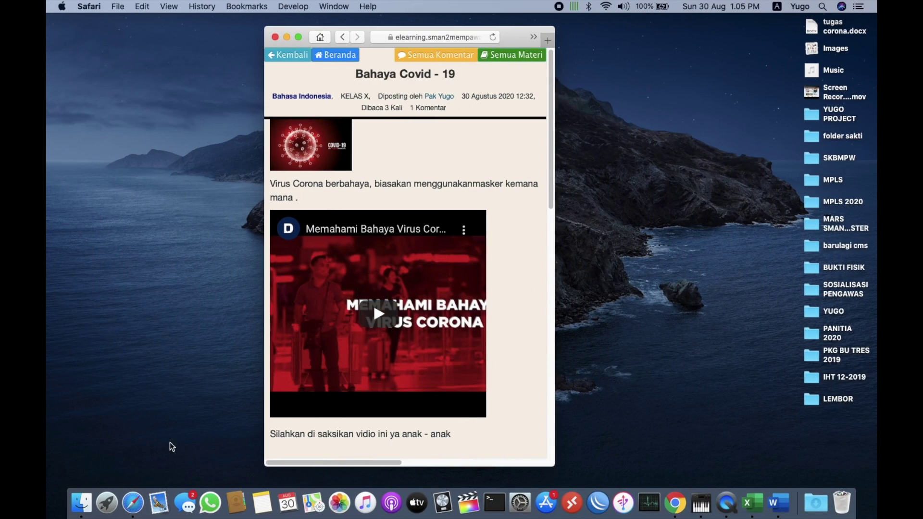
# Bring Safari to the front with a new full-screen tab
pyautogui.click(105, 503)
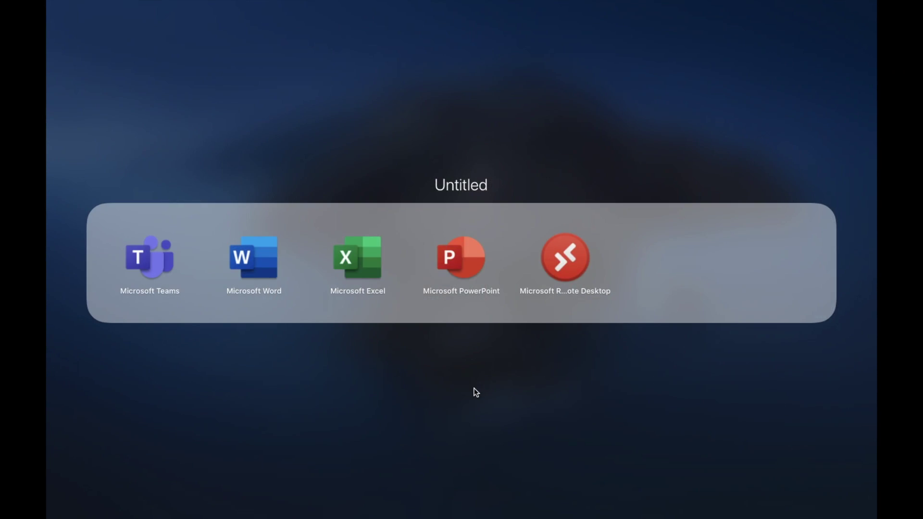
pyautogui.click(476, 392)
pyautogui.hscroll(5, 476, 393)
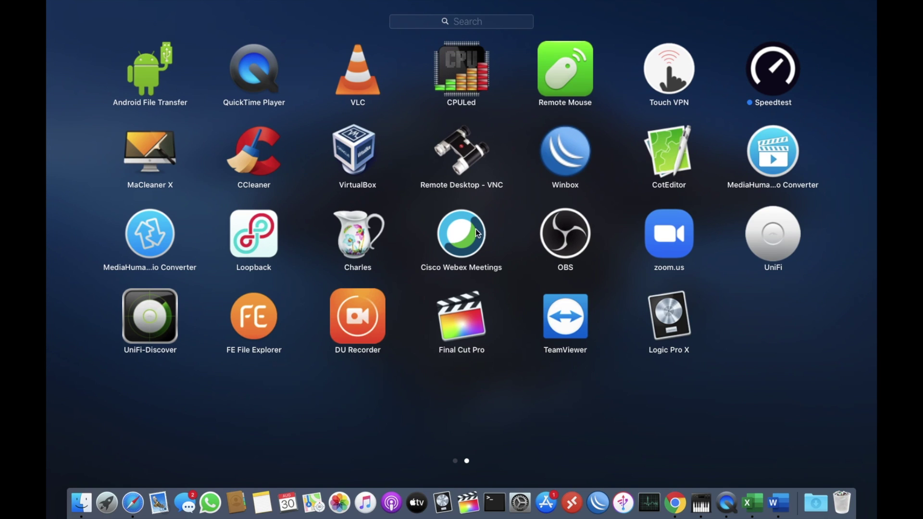
pyautogui.click(132, 503)
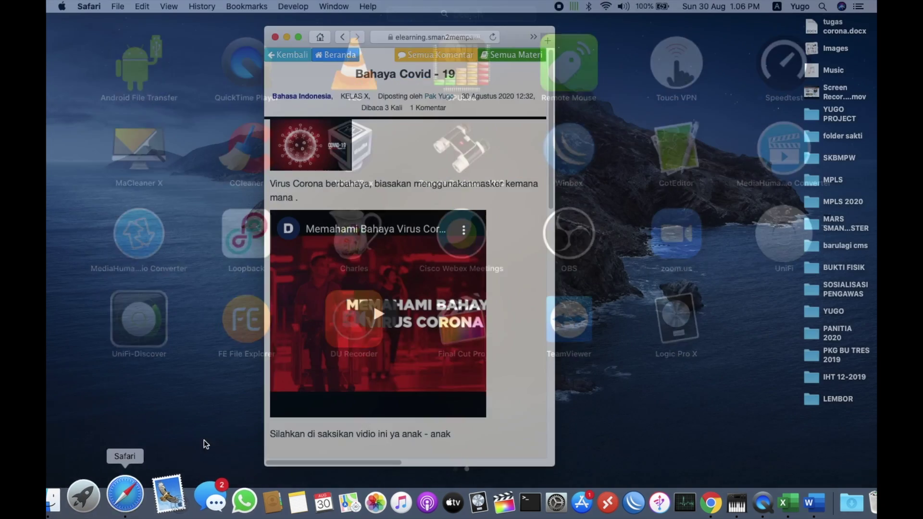
pyautogui.click(547, 41)
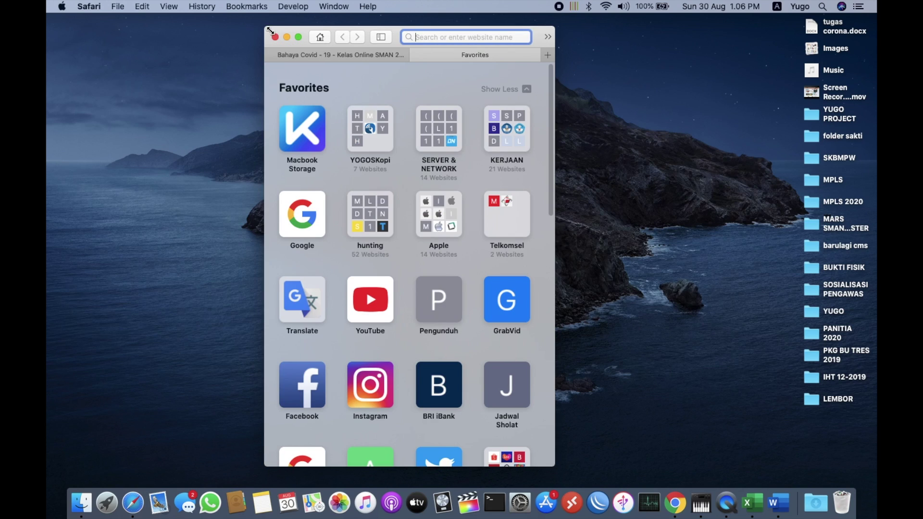
pyautogui.click(298, 38)
pyautogui.click(552, 103)
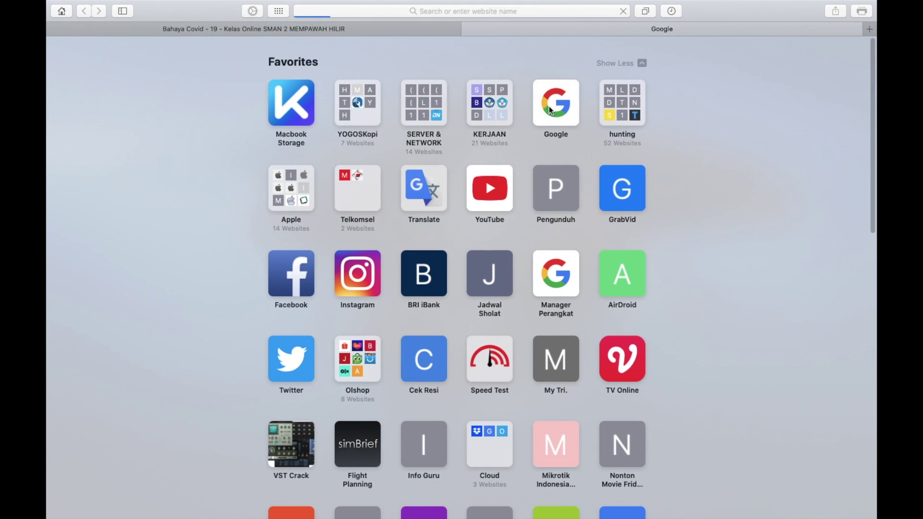
pyautogui.write('webex\\')
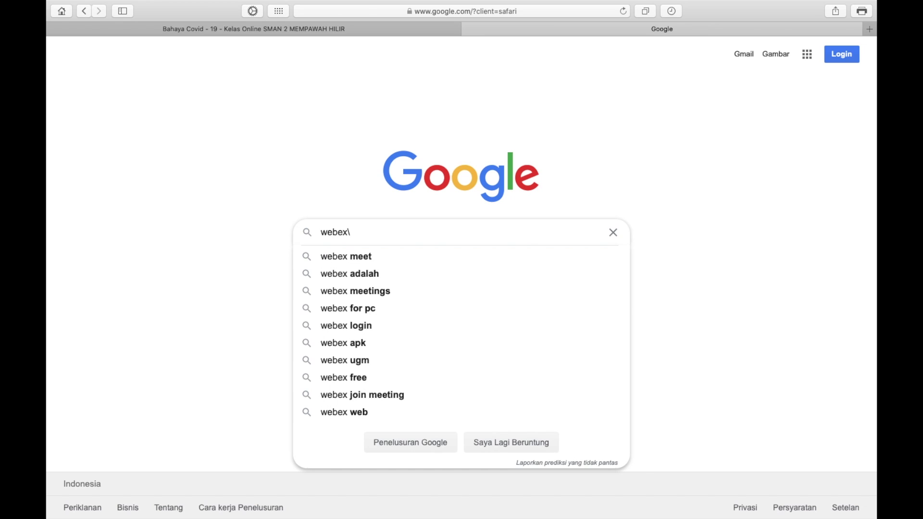
pyautogui.press('Return')
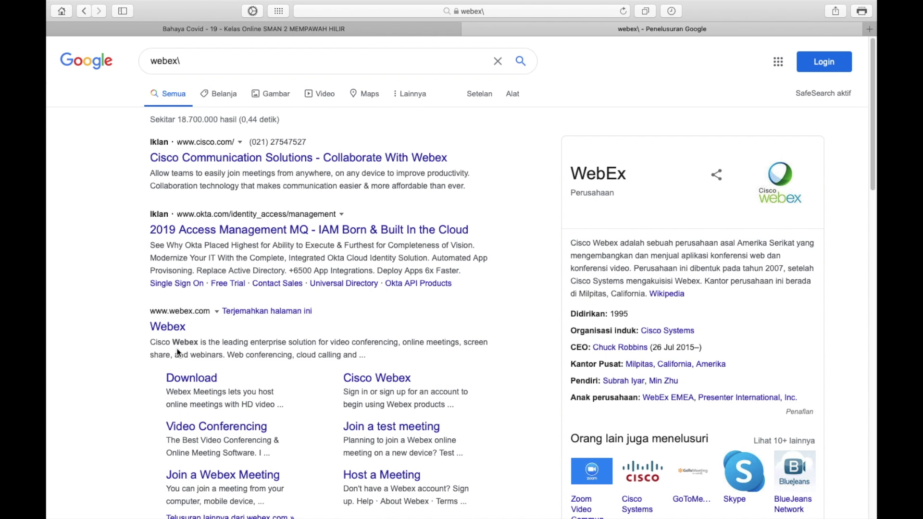
pyautogui.click(164, 332)
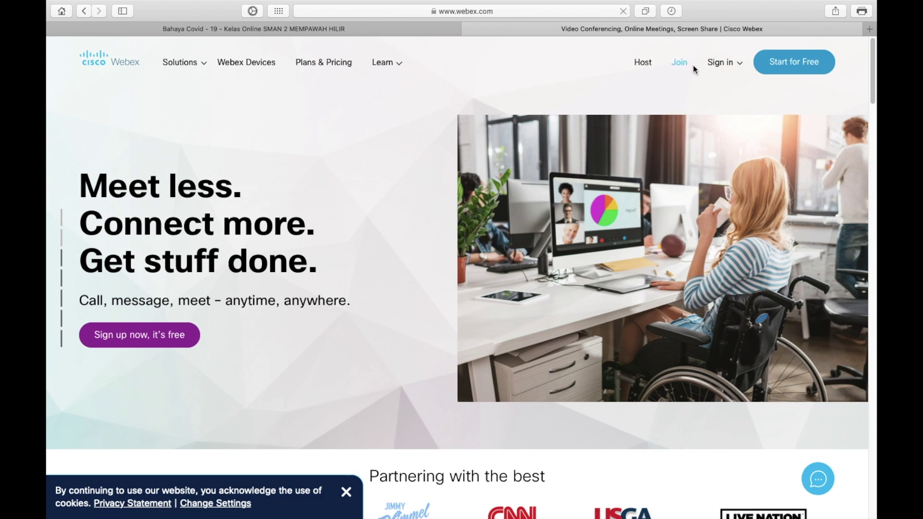
# Sign in to Webex Meetings with the saved account e-mail and password
pyautogui.click(709, 70)
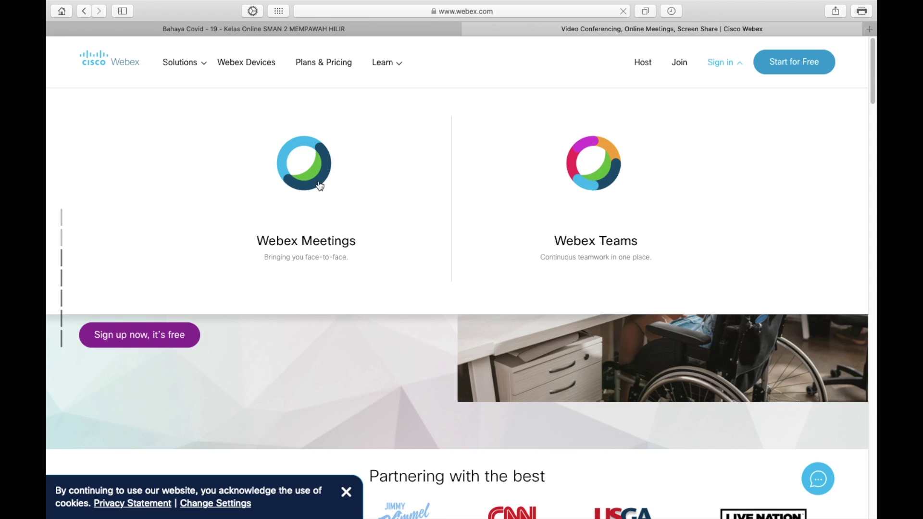
pyautogui.click(319, 185)
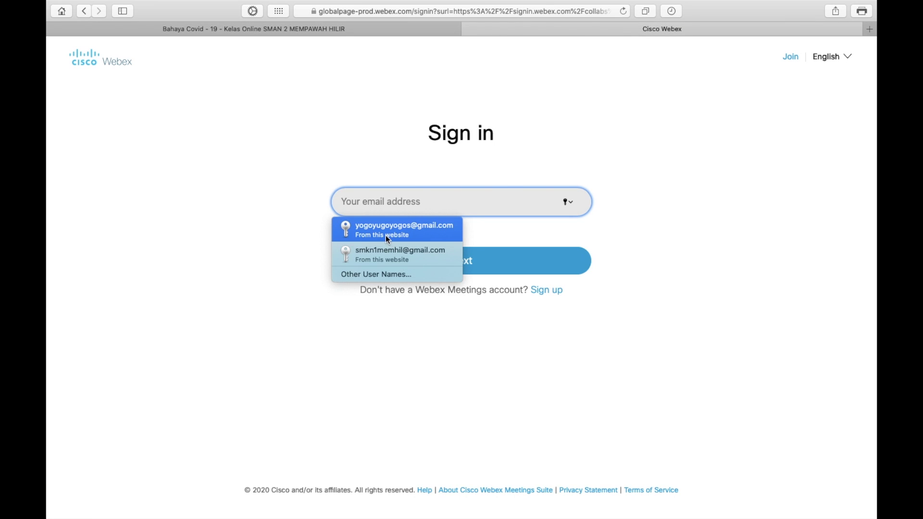
pyautogui.click(390, 235)
pyautogui.click(423, 273)
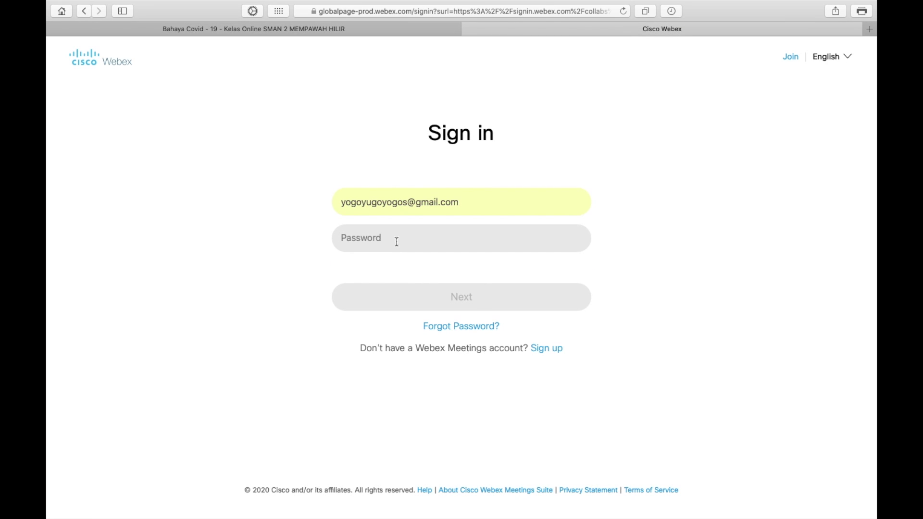
pyautogui.click(397, 240)
pyautogui.click(420, 267)
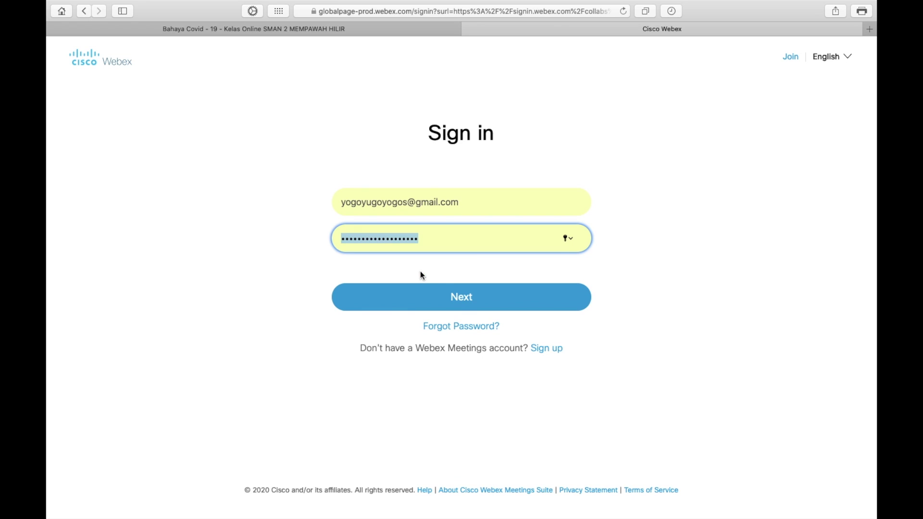
pyautogui.click(454, 296)
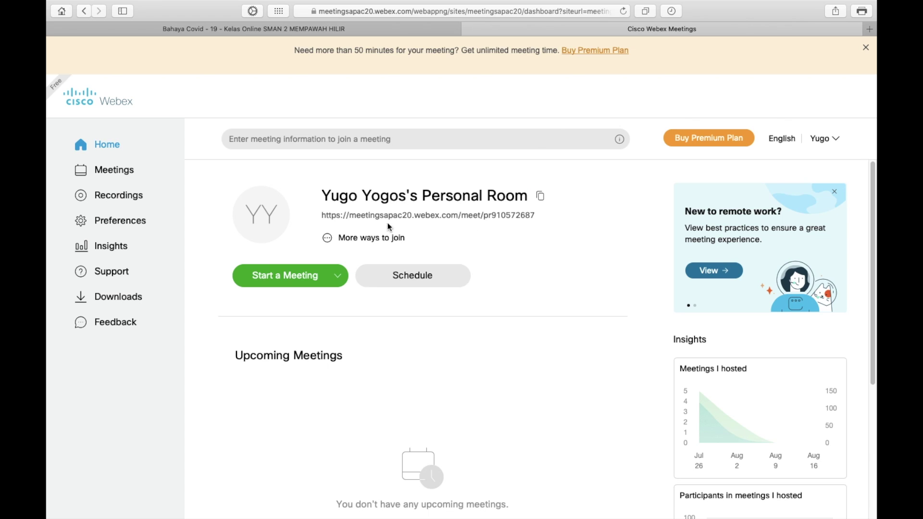
# Copy the Personal Room meeting link and return to the e-learning link form
pyautogui.moveTo(536, 215); pyautogui.dragTo(324, 216)
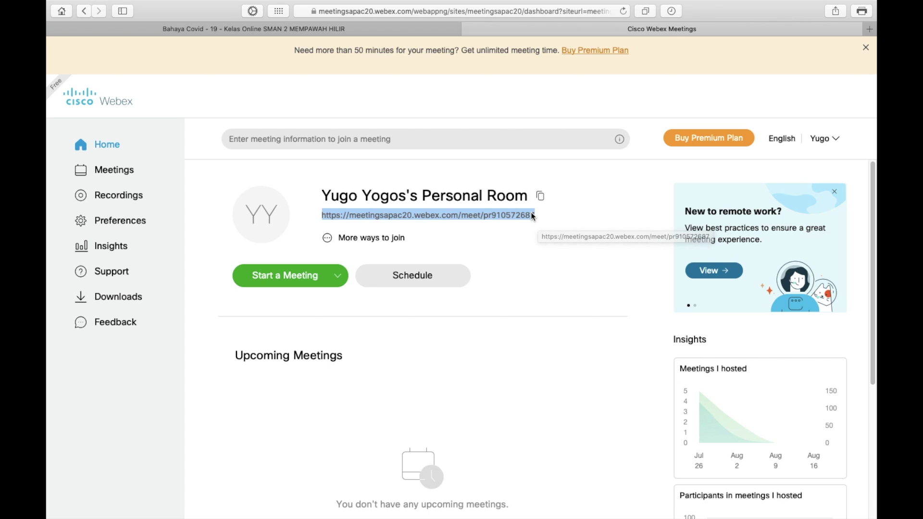
pyautogui.click(356, 217)
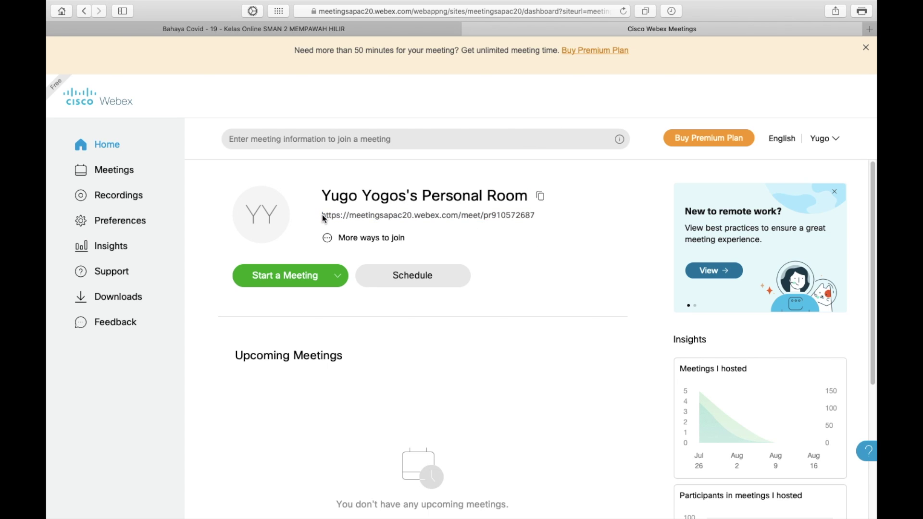
pyautogui.moveTo(322, 215); pyautogui.dragTo(538, 215)
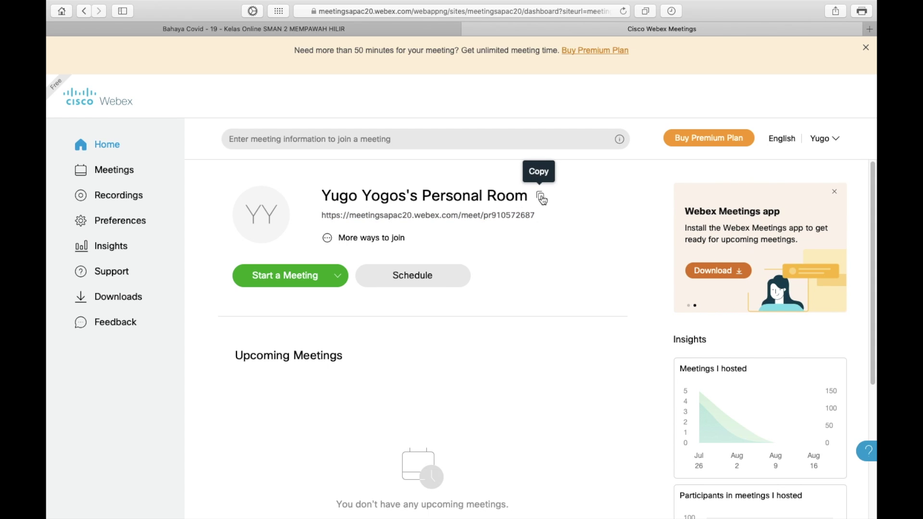
pyautogui.moveTo(535, 216); pyautogui.dragTo(322, 217)
pyautogui.press('super+c')
pyautogui.rightClick(328, 217)
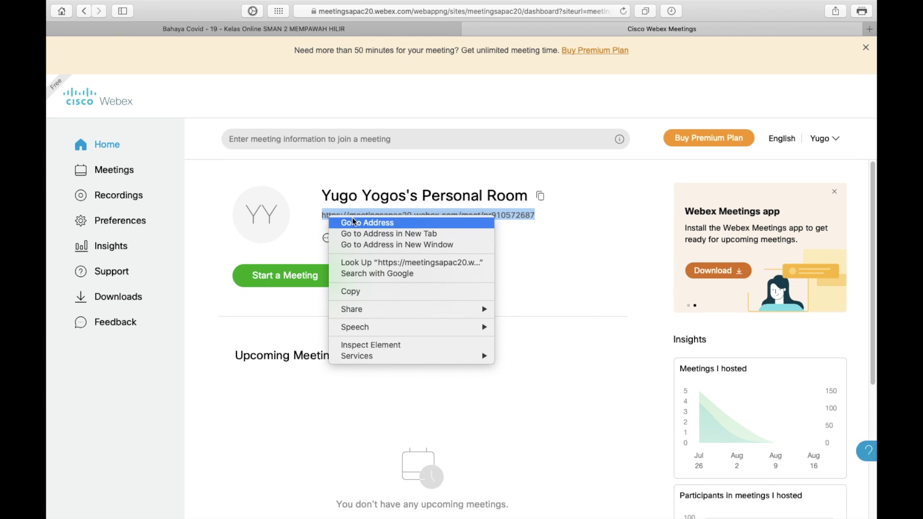
pyautogui.click(373, 291)
pyautogui.click(374, 292)
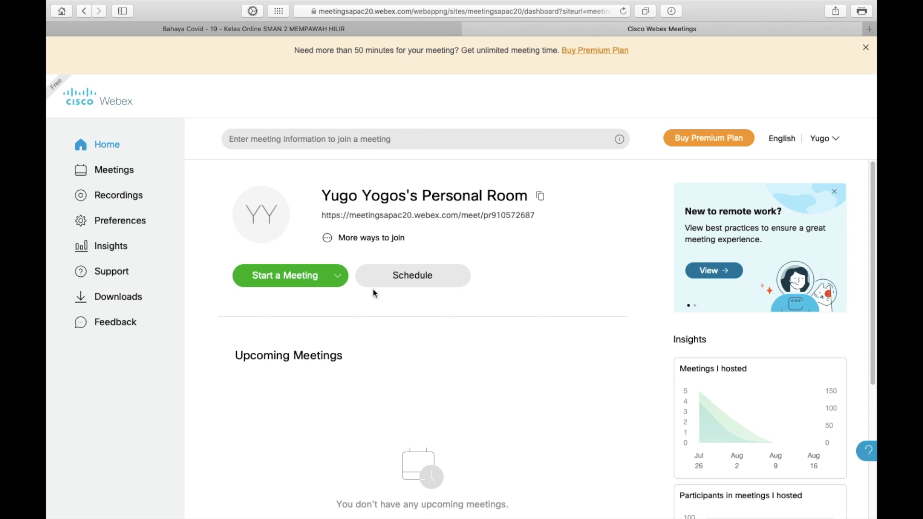
pyautogui.hotkey('ctrl', 'Left')
pyautogui.hotkey('ctrl', 'Right')
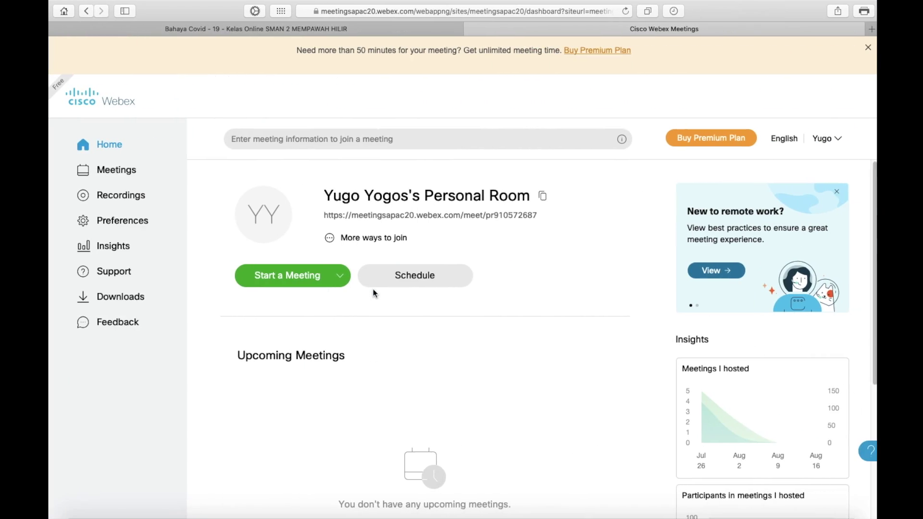
pyautogui.hotkey('ctrl', 'Right')
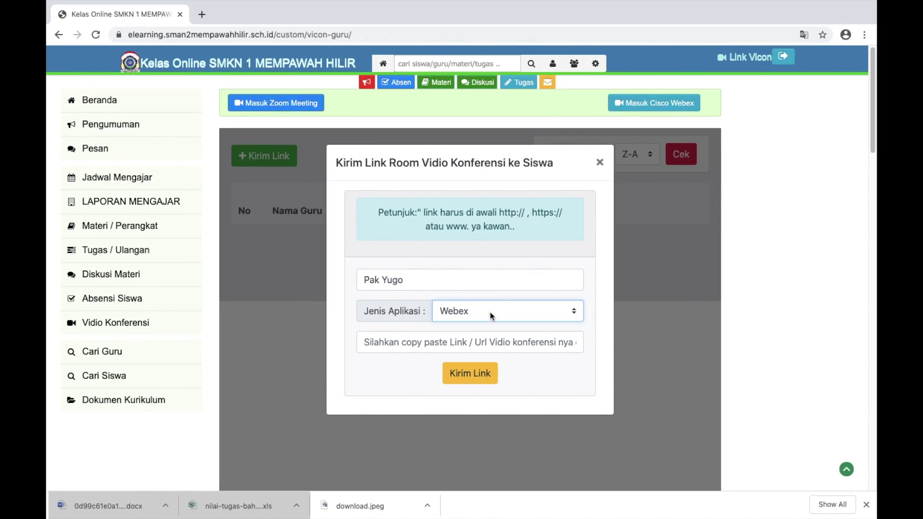
# Paste the Webex Personal Room link into the meeting link field and send it with Kirim Link
pyautogui.click(491, 315)
pyautogui.click(487, 313)
pyautogui.rightClick(434, 340)
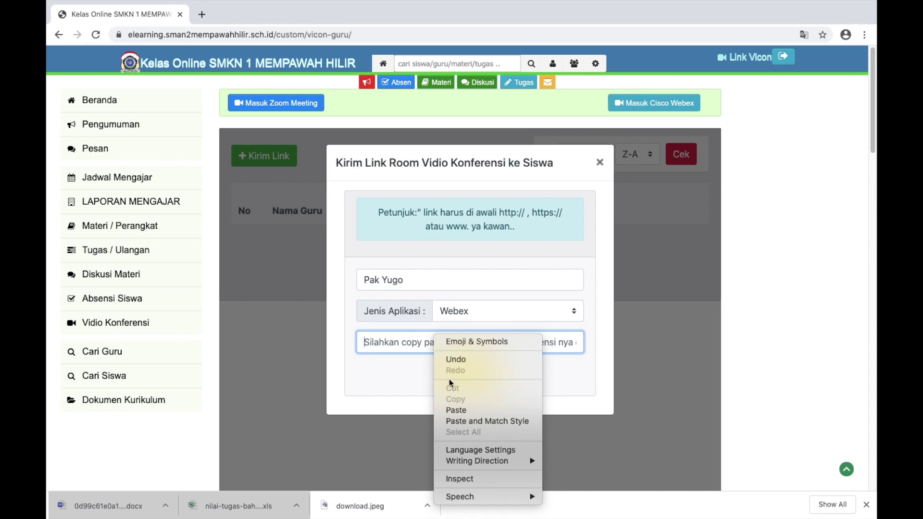
pyautogui.click(452, 409)
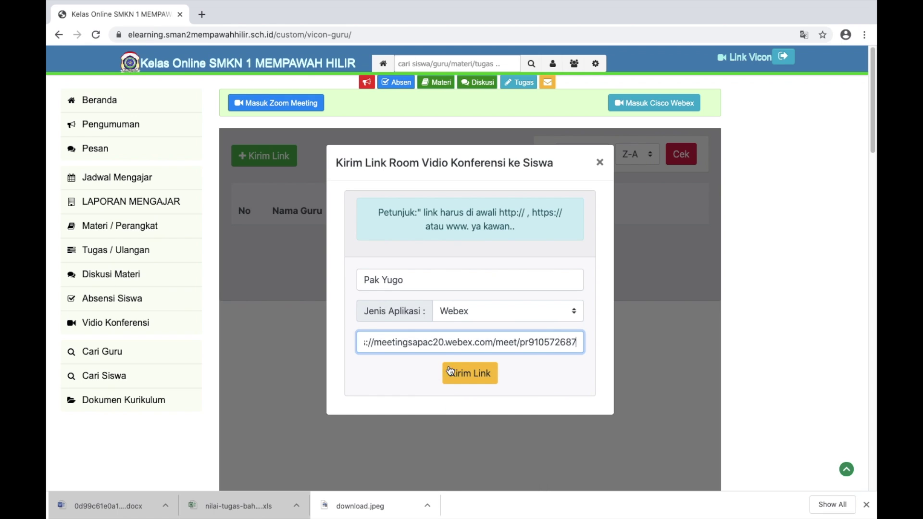
pyautogui.moveTo(432, 340); pyautogui.dragTo(689, 341)
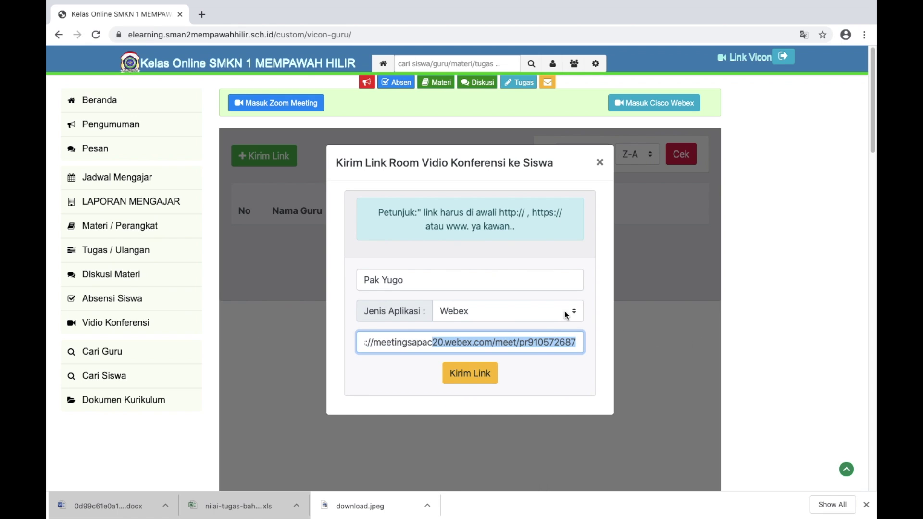
pyautogui.click(601, 326)
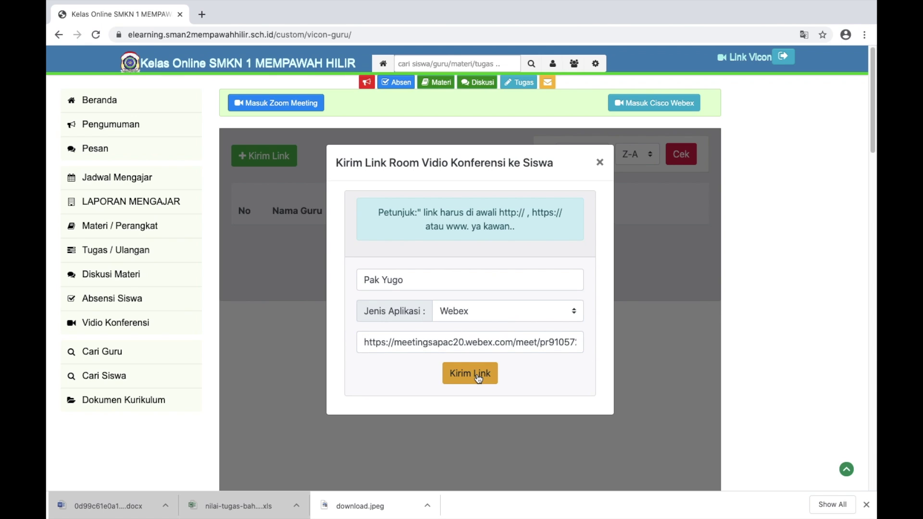
pyautogui.click(476, 376)
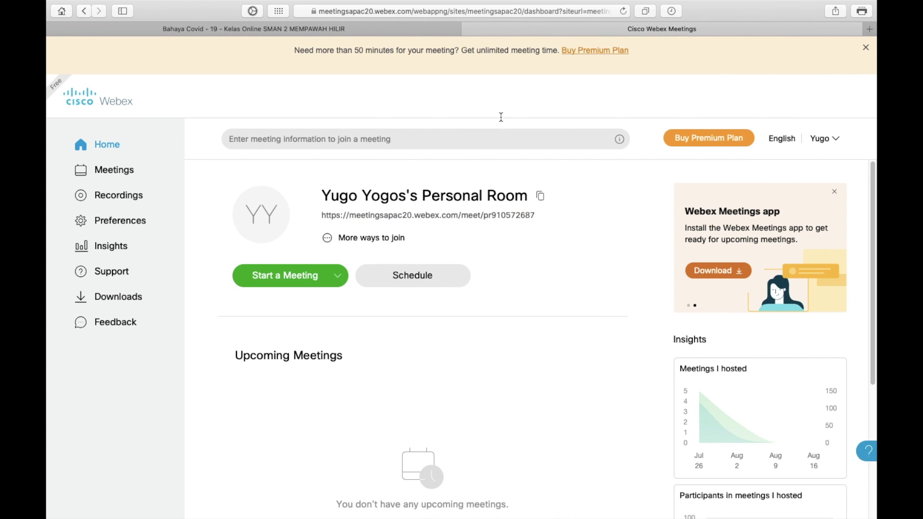
pyautogui.click(468, 29)
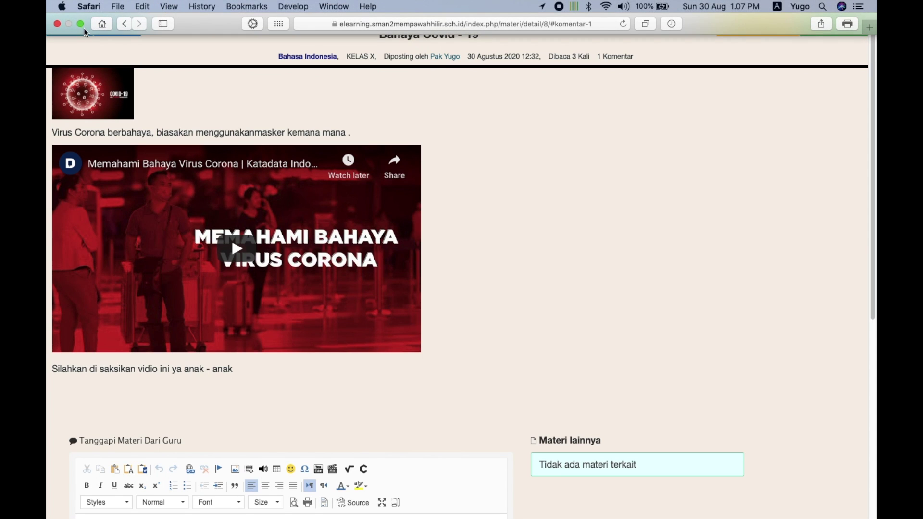
# Exit full screen and open the Vidio Konferensi link table from the site menu
pyautogui.click(81, 25)
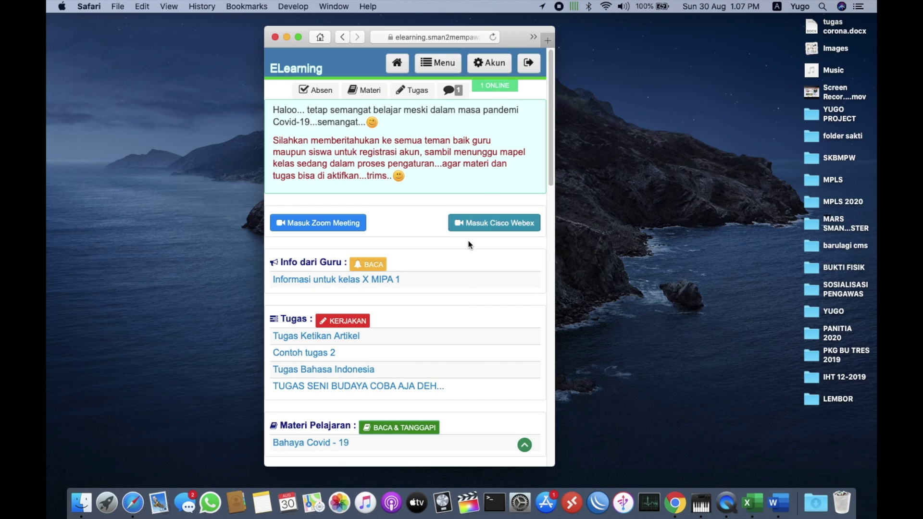
pyautogui.scroll(-5, 465, 312)
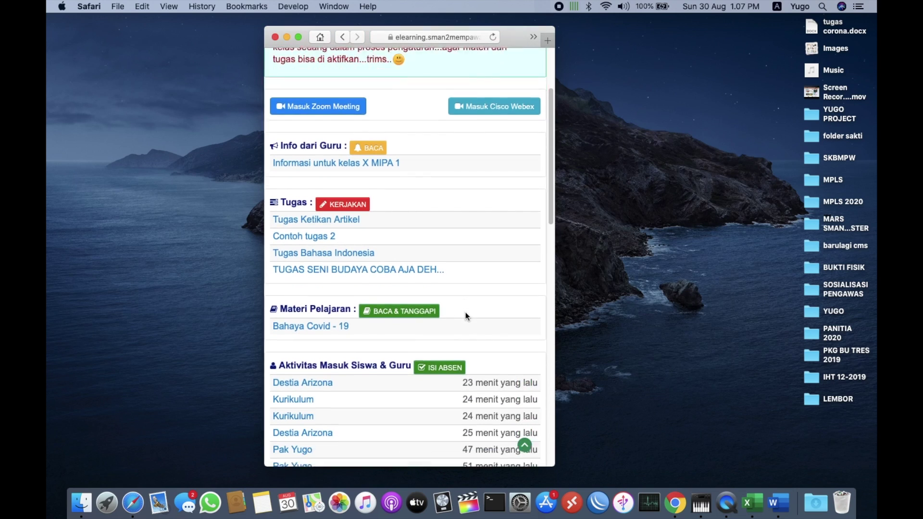
pyautogui.scroll(5, 466, 313)
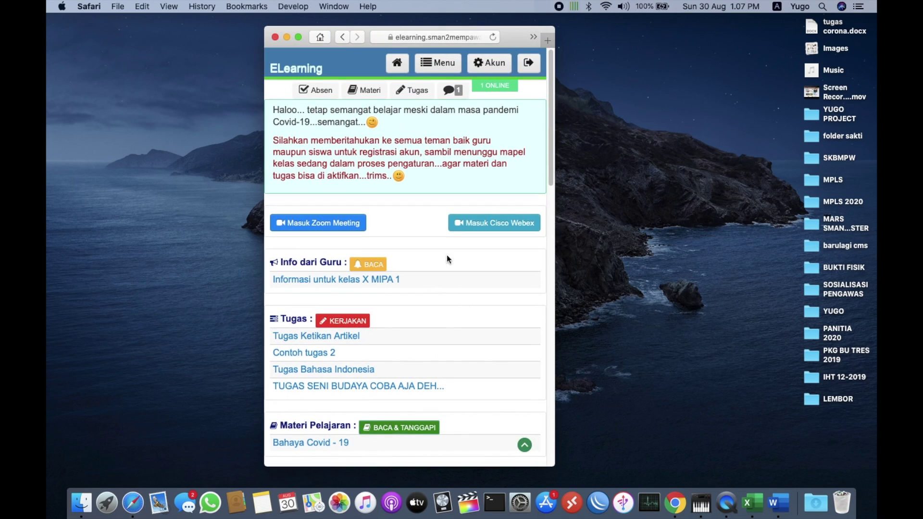
pyautogui.click(444, 67)
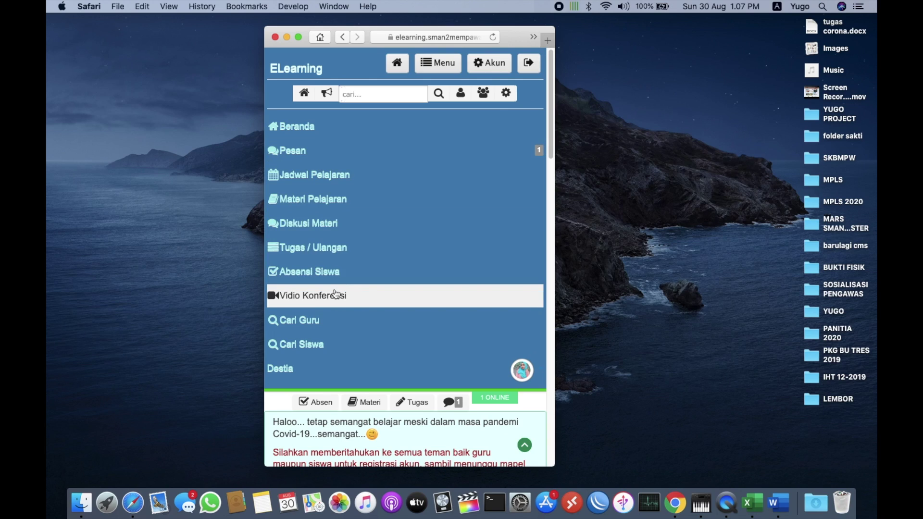
pyautogui.click(335, 293)
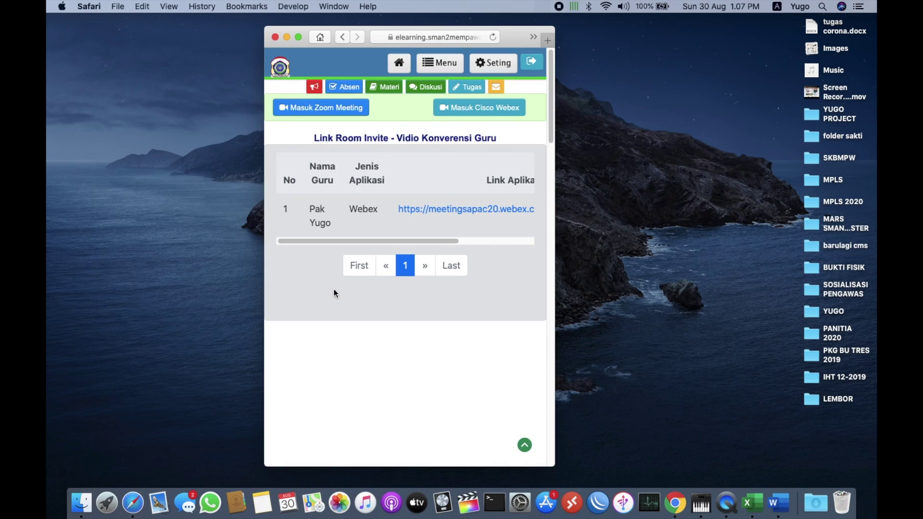
pyautogui.moveTo(441, 241); pyautogui.dragTo(330, 234)
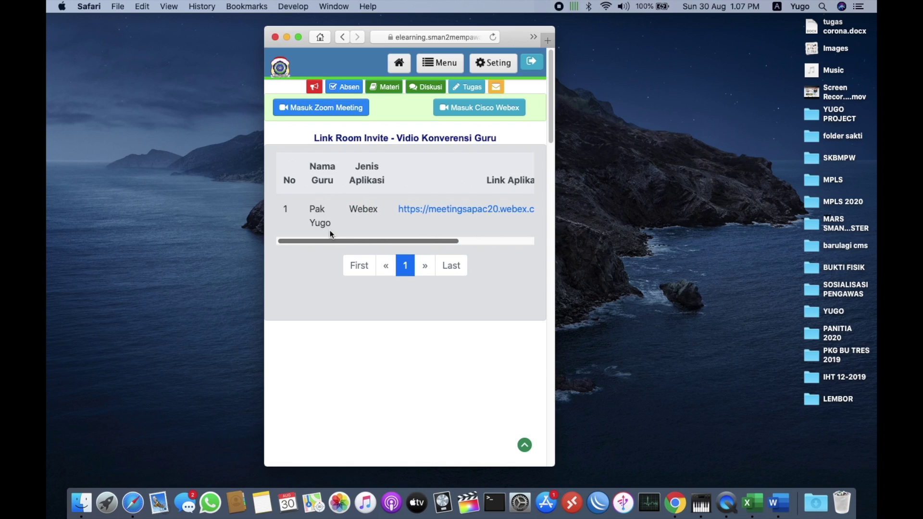
pyautogui.moveTo(387, 240); pyautogui.dragTo(447, 241)
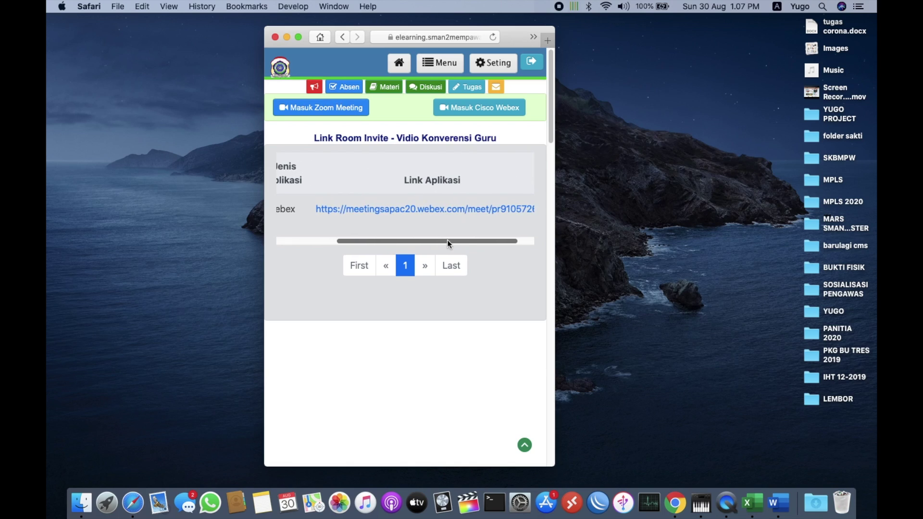
# Test the posted Webex link, decline the desktop app prompt, and close the meeting tab
pyautogui.click(455, 207)
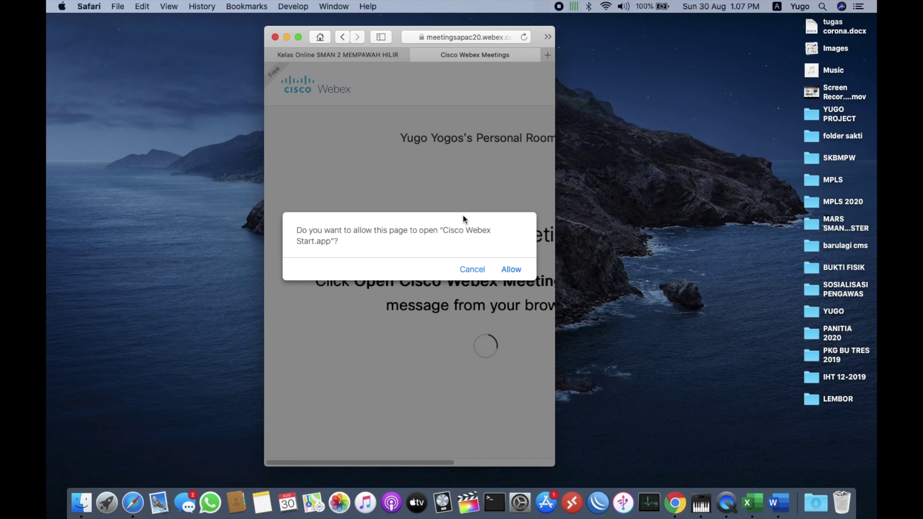
pyautogui.click(471, 268)
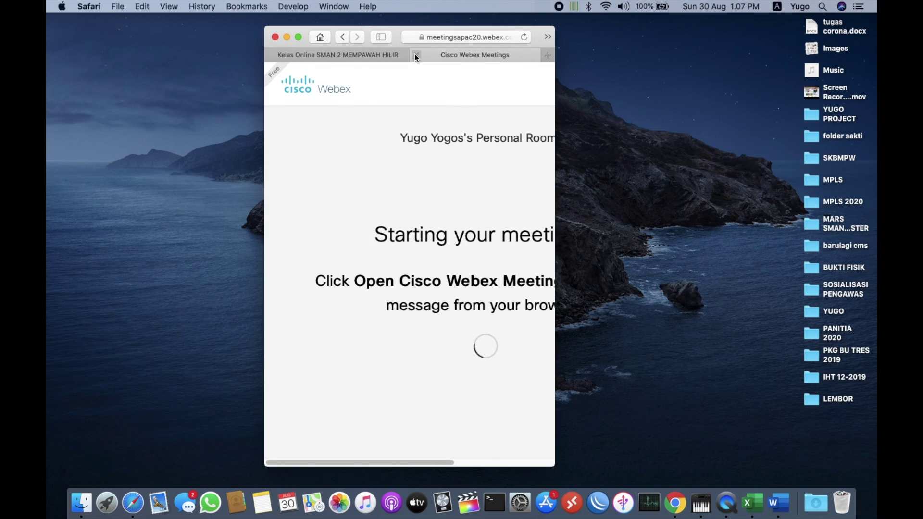
pyautogui.click(416, 55)
pyautogui.click(399, 62)
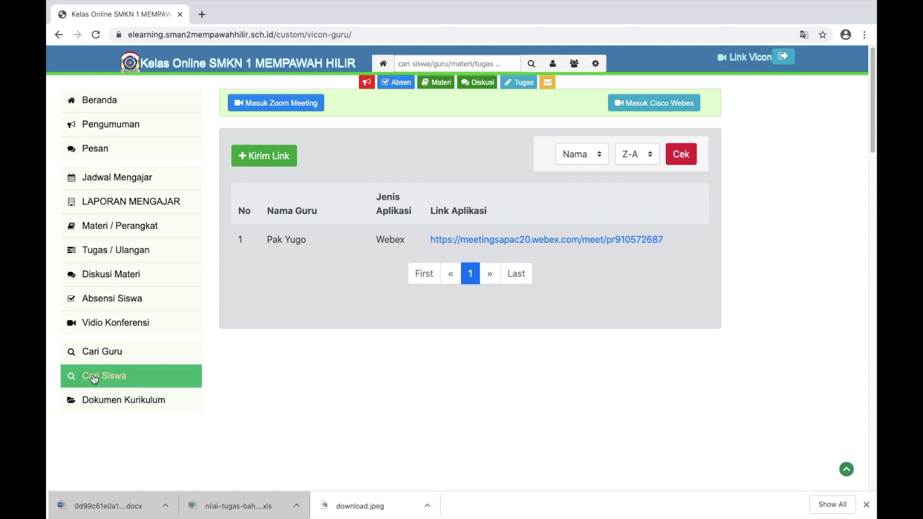
# Open the Cari Siswa student search page from the sidebar
pyautogui.scroll(-3, 120, 339)
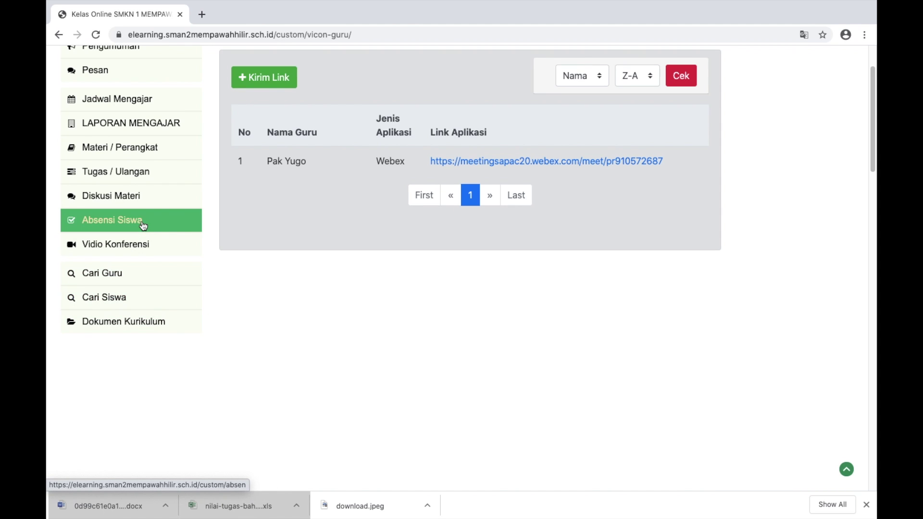
pyautogui.scroll(2, 144, 226)
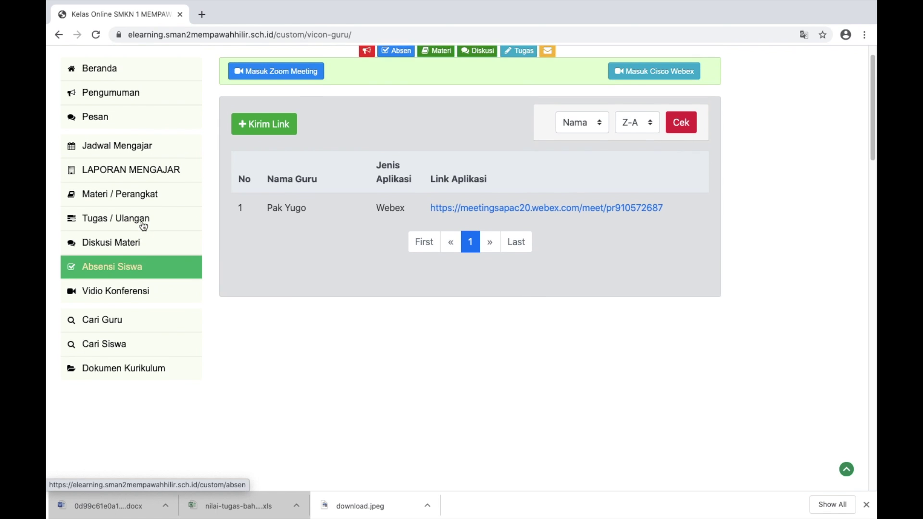
pyautogui.scroll(-4, 144, 226)
pyautogui.scroll(2, 144, 226)
pyautogui.scroll(-2, 144, 226)
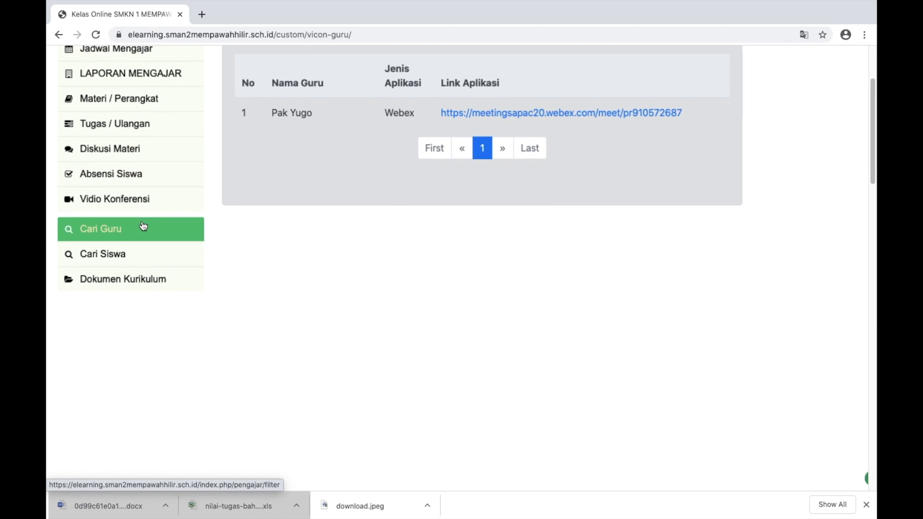
pyautogui.click(128, 254)
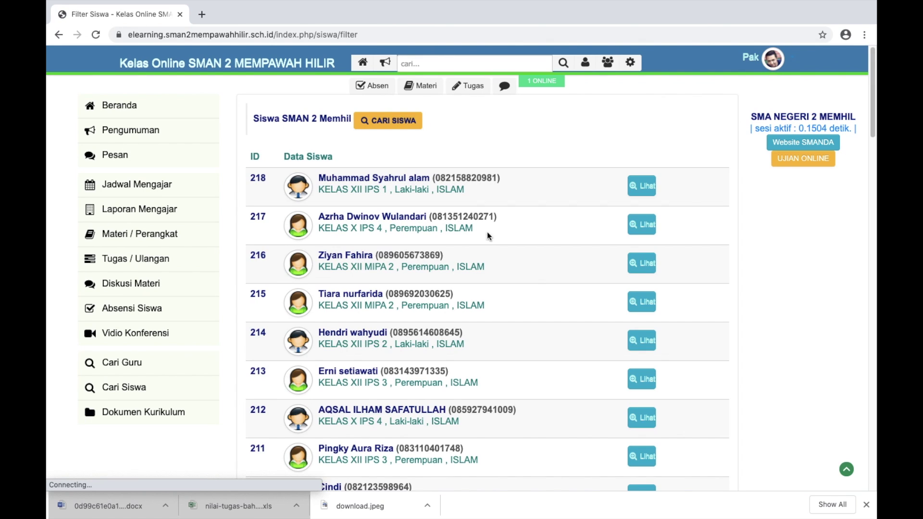
# Filter the student search by KELAS X MIPA 1 and review the 19 students returned
pyautogui.scroll(2, 405, 136)
pyautogui.scroll(-2, 405, 136)
pyautogui.click(379, 112)
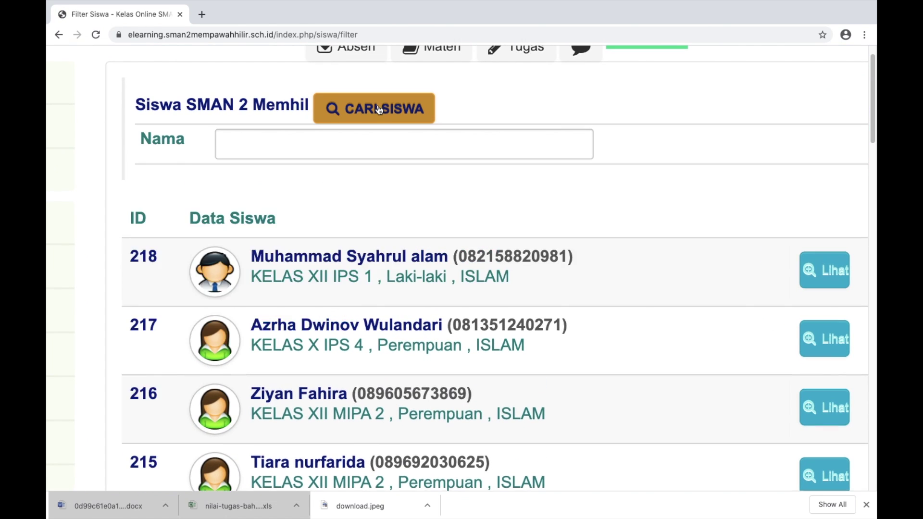
pyautogui.scroll(2, 378, 223)
pyautogui.scroll(-2, 379, 223)
pyautogui.scroll(-3, 379, 223)
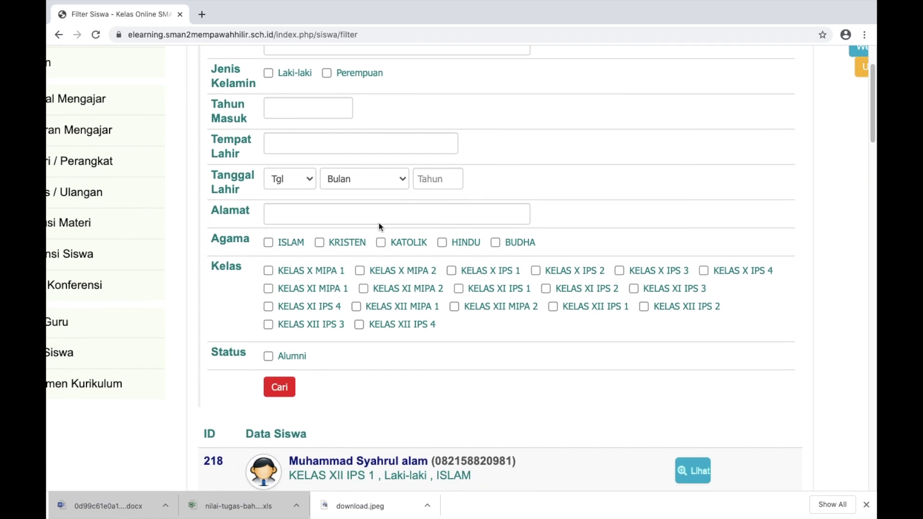
pyautogui.scroll(3, 379, 223)
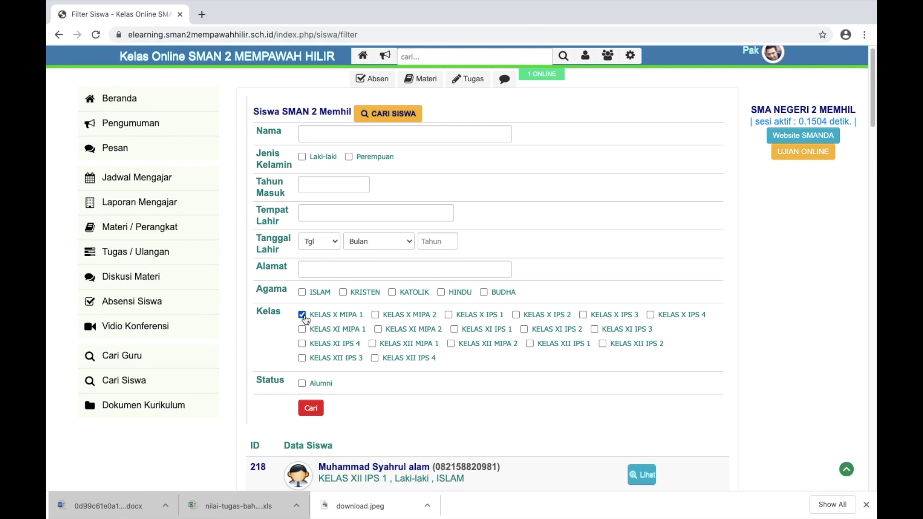
pyautogui.click(321, 411)
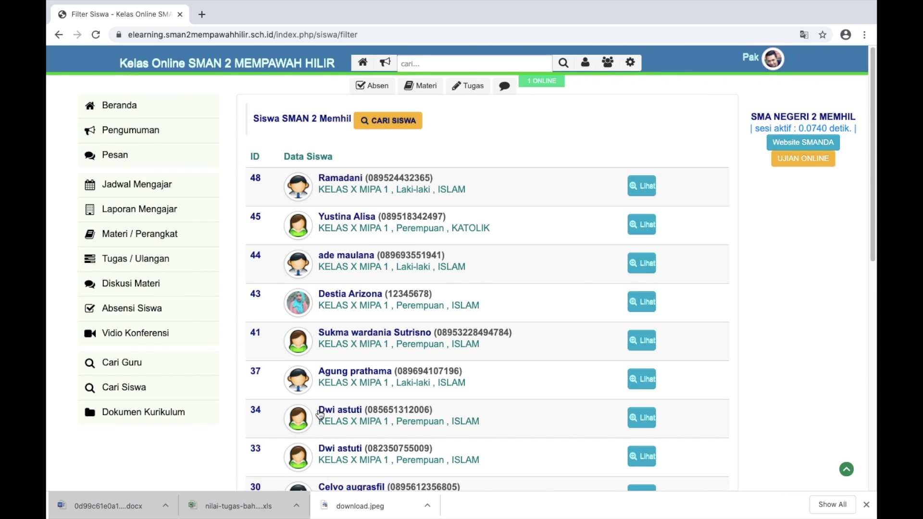
pyautogui.scroll(-10, 513, 354)
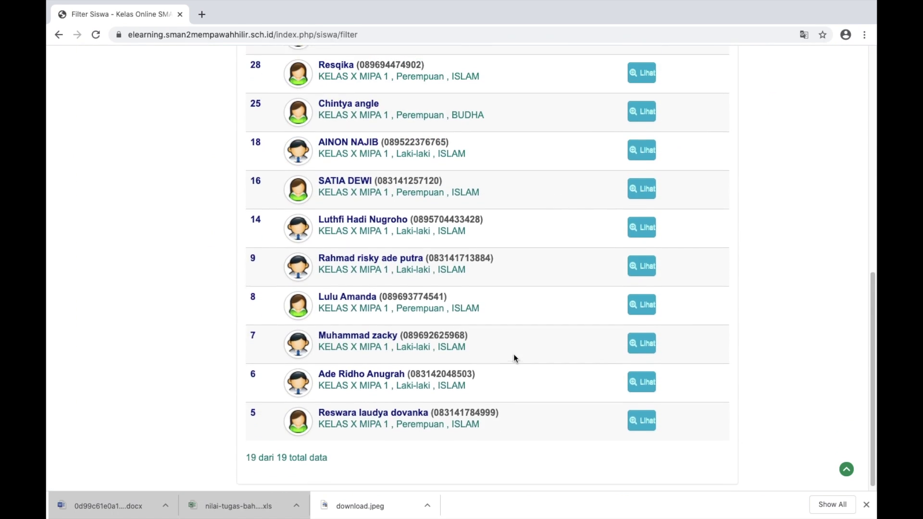
pyautogui.scroll(3, 513, 353)
pyautogui.scroll(6, 513, 354)
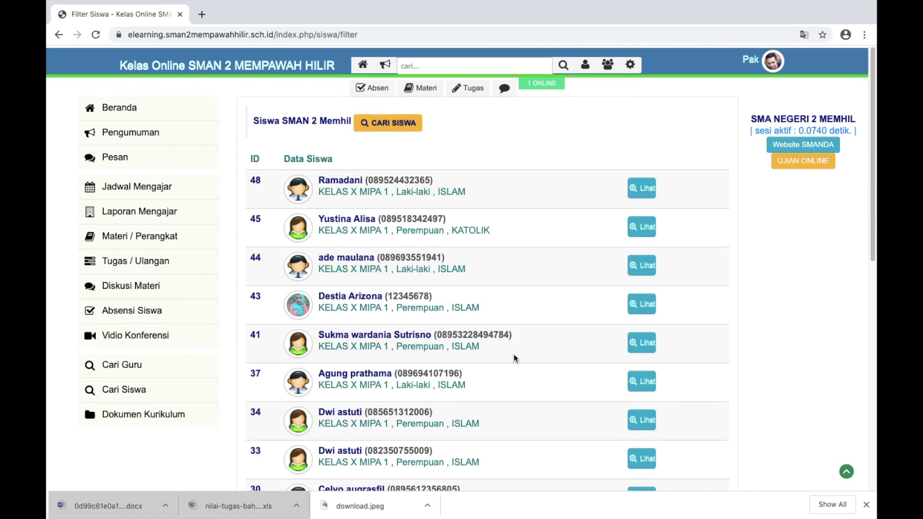
pyautogui.click(397, 124)
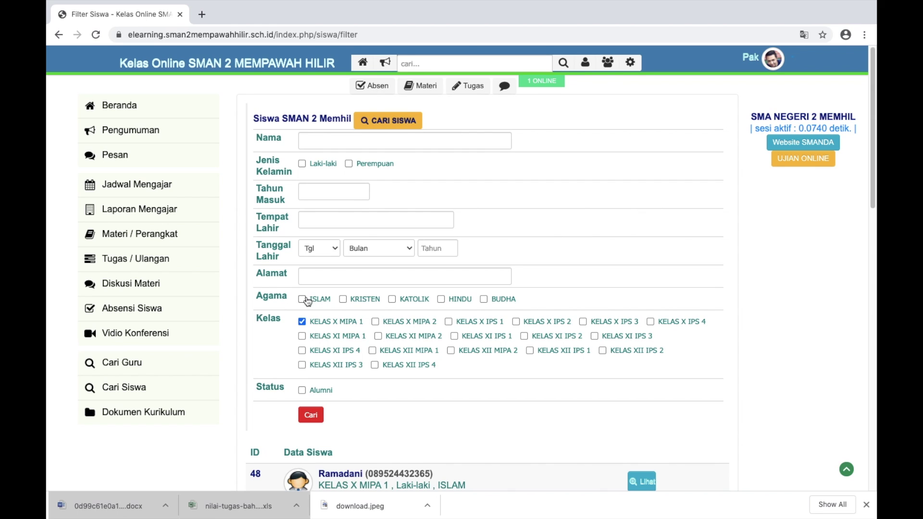
# Run the student search with the ISLAM religion filter added
pyautogui.click(311, 414)
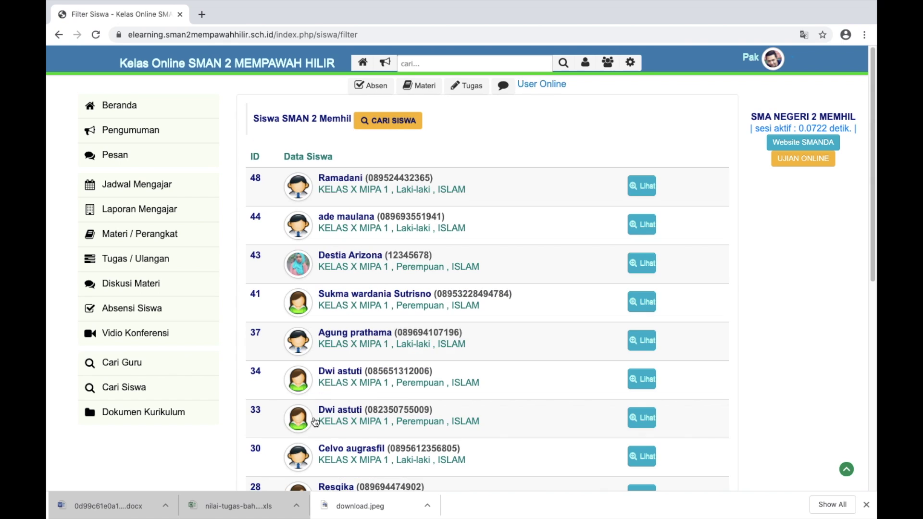
pyautogui.scroll(-8, 476, 414)
pyautogui.scroll(8, 476, 414)
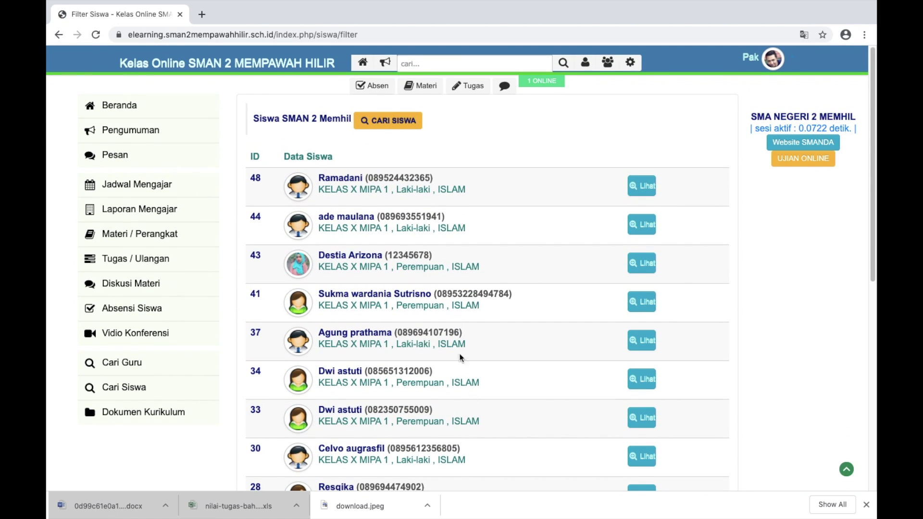
# Drop the ISLAM filter and search for female KELAS X MIPA 1 students only
pyautogui.click(384, 121)
pyautogui.scroll(-2, 492, 321)
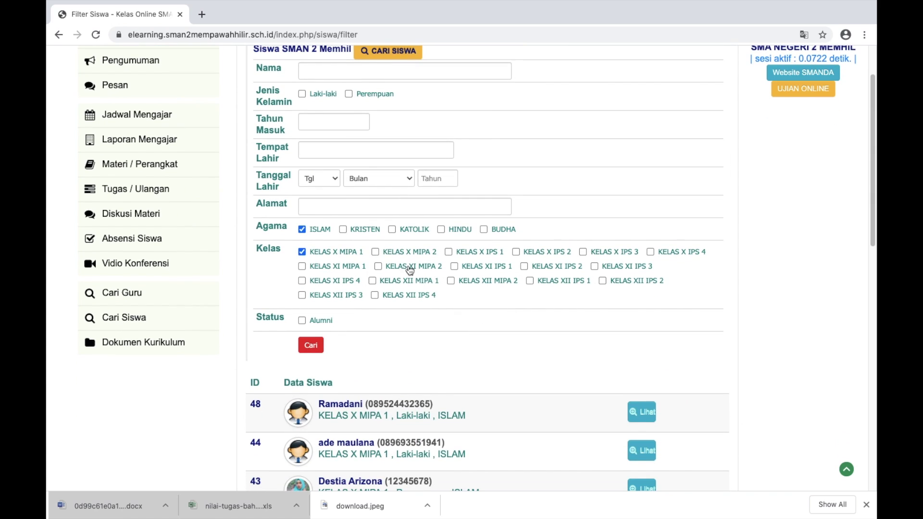
pyautogui.click(302, 230)
pyautogui.scroll(2, 525, 218)
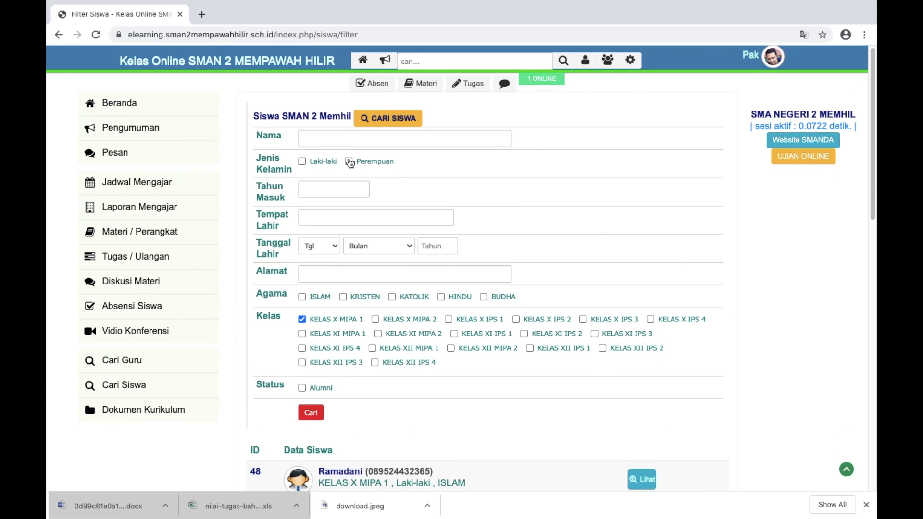
pyautogui.click(365, 166)
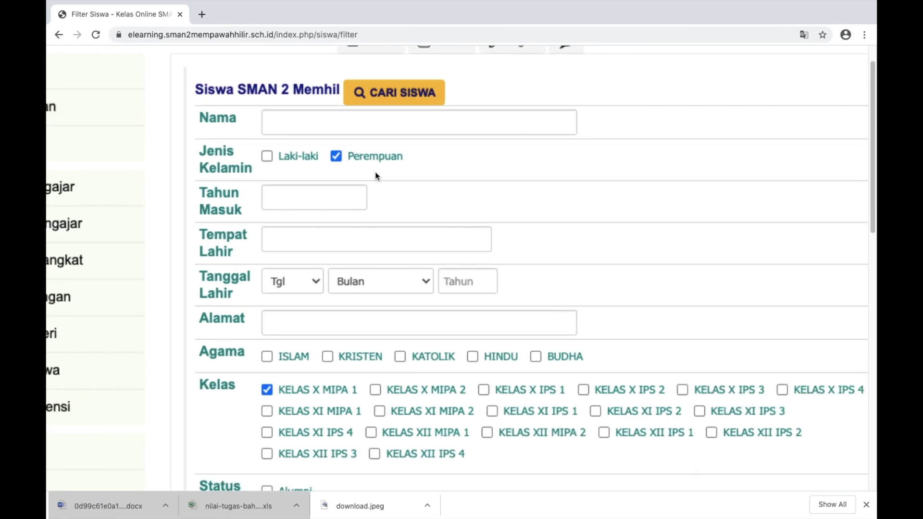
pyautogui.click(303, 412)
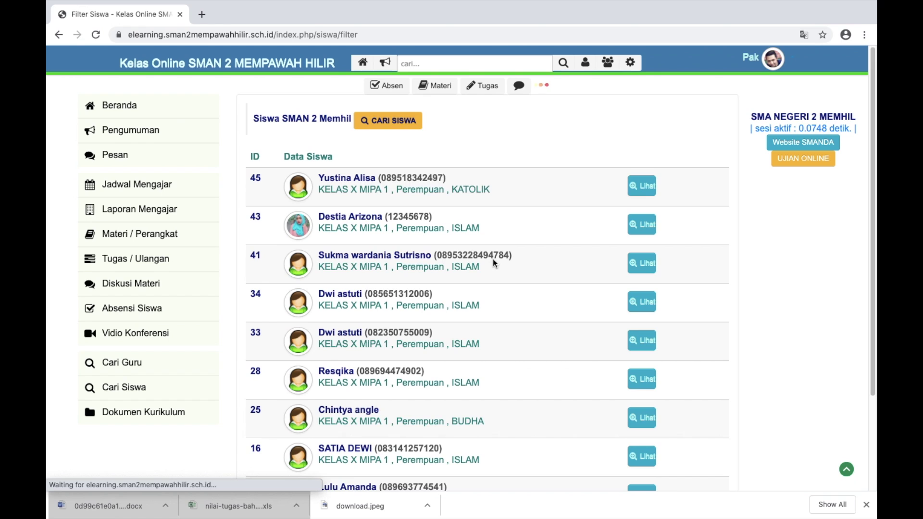
pyautogui.scroll(-3, 492, 260)
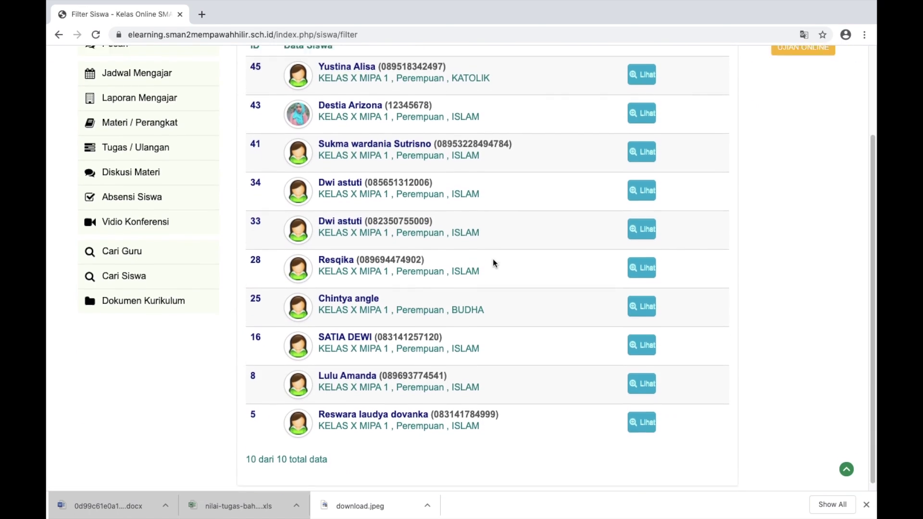
pyautogui.scroll(3, 492, 258)
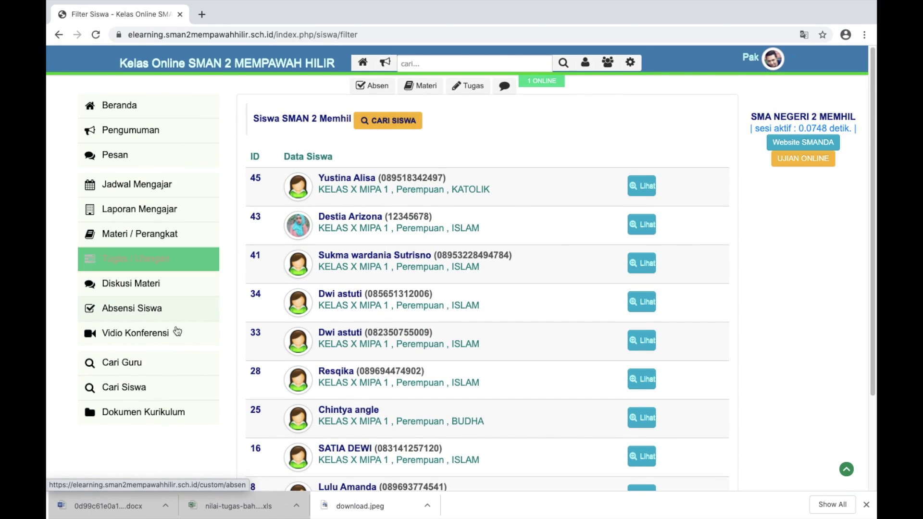
# Reload Cari Siswa, expand its filter form, then go back to the home page
pyautogui.click(124, 387)
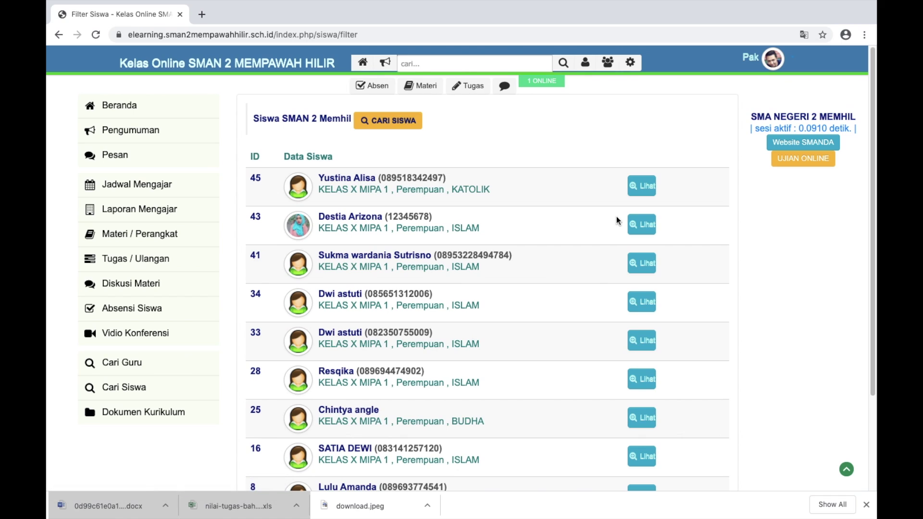
pyautogui.click(388, 121)
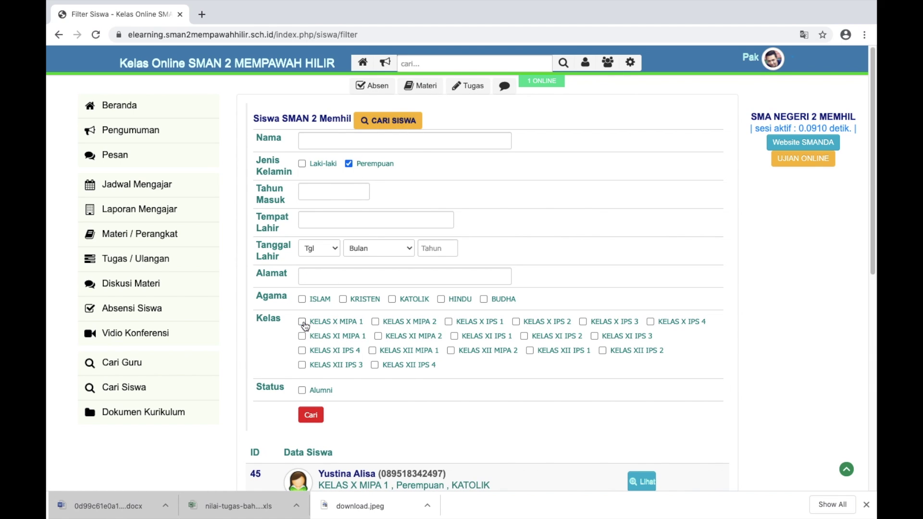
pyautogui.scroll(-5, 423, 258)
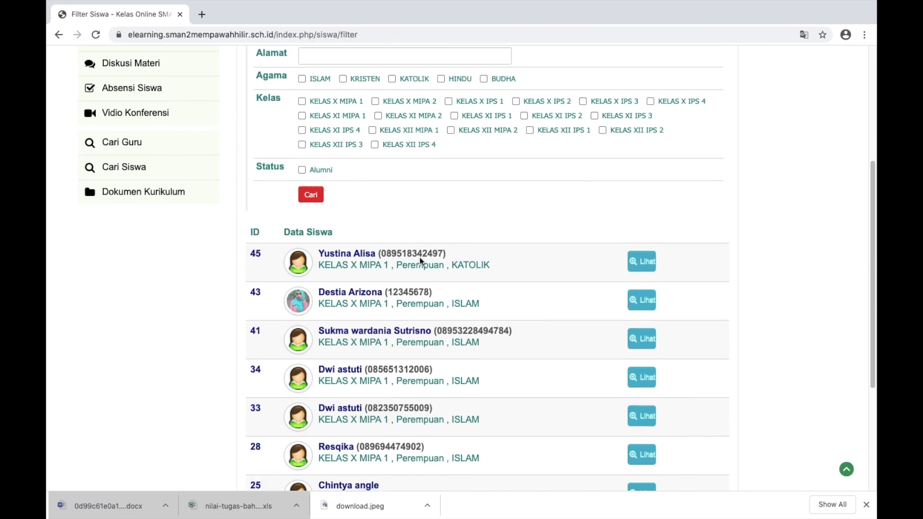
pyautogui.scroll(5, 422, 259)
pyautogui.click(140, 110)
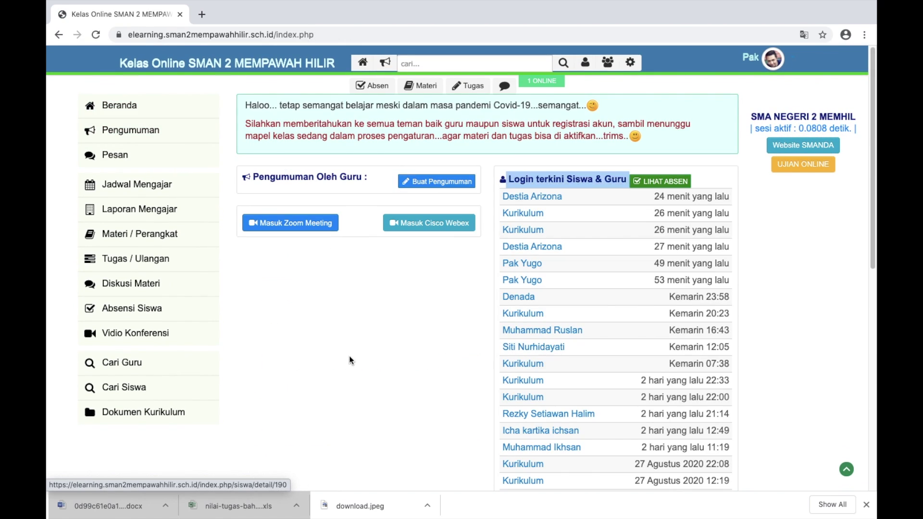
# Open the empty Dokumen Kurikulum page from the home page sidebar
pyautogui.scroll(-3, 349, 330)
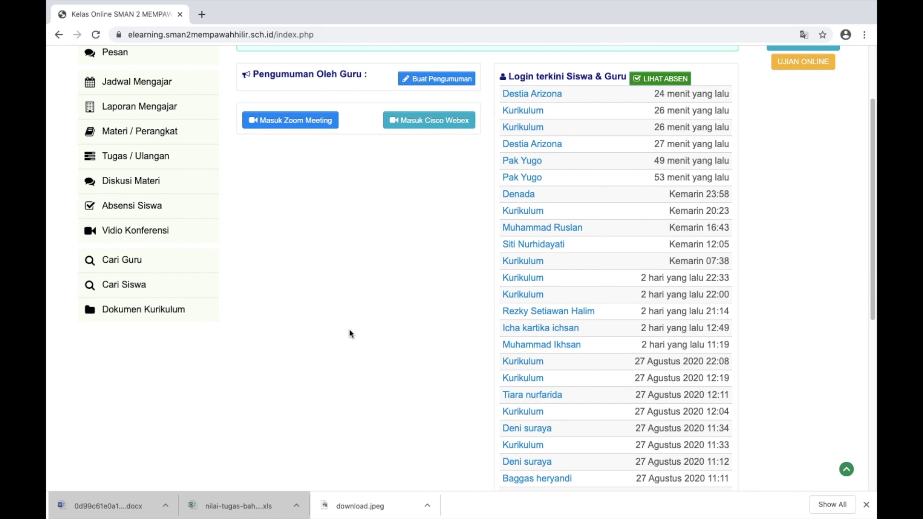
pyautogui.click(172, 311)
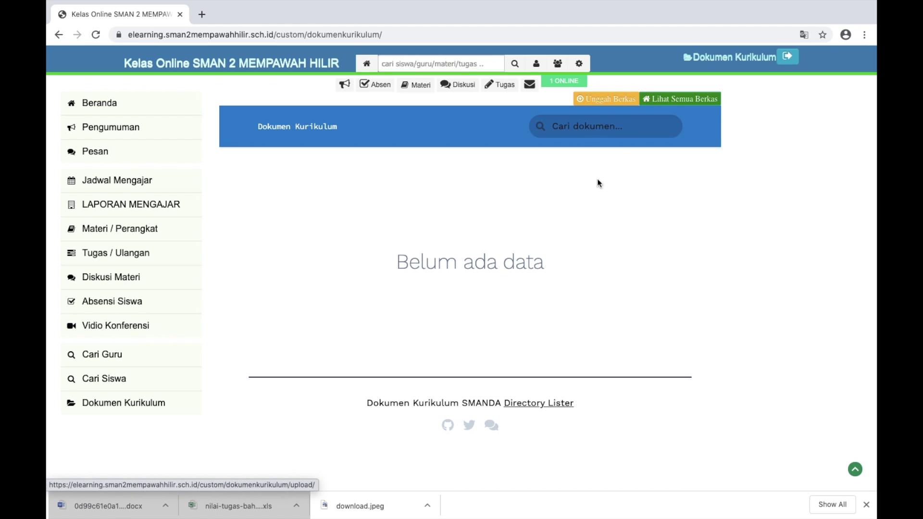
# Log in to SMANDA Cloud with the teacher account's username and password
pyautogui.click(622, 103)
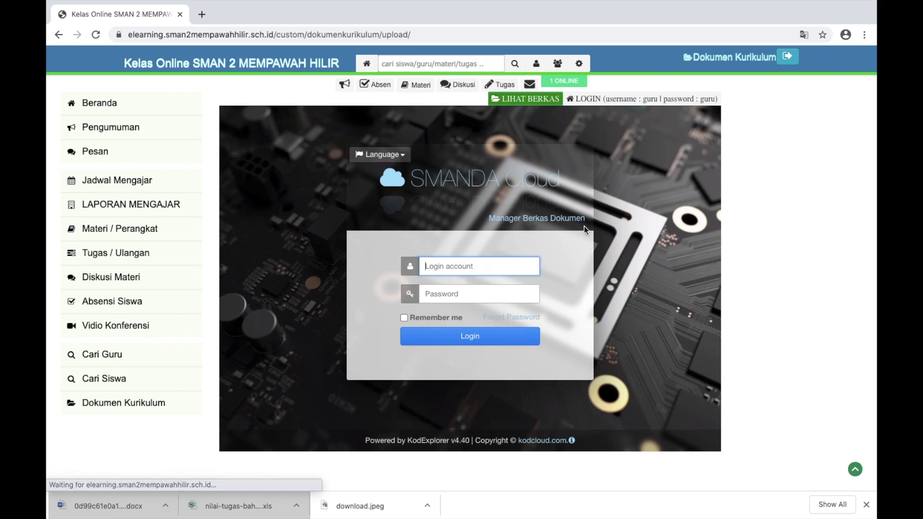
pyautogui.click(462, 266)
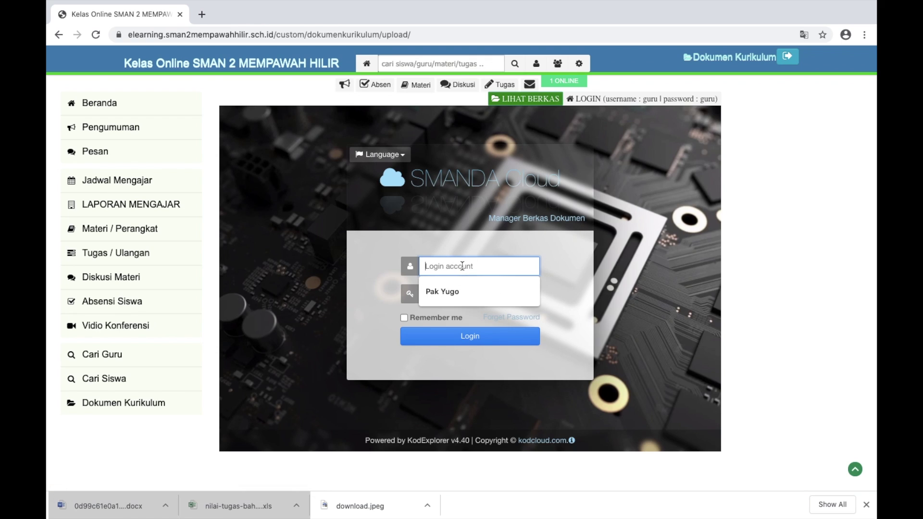
pyautogui.write('guru')
pyautogui.press('Tab')
pyautogui.write('g')
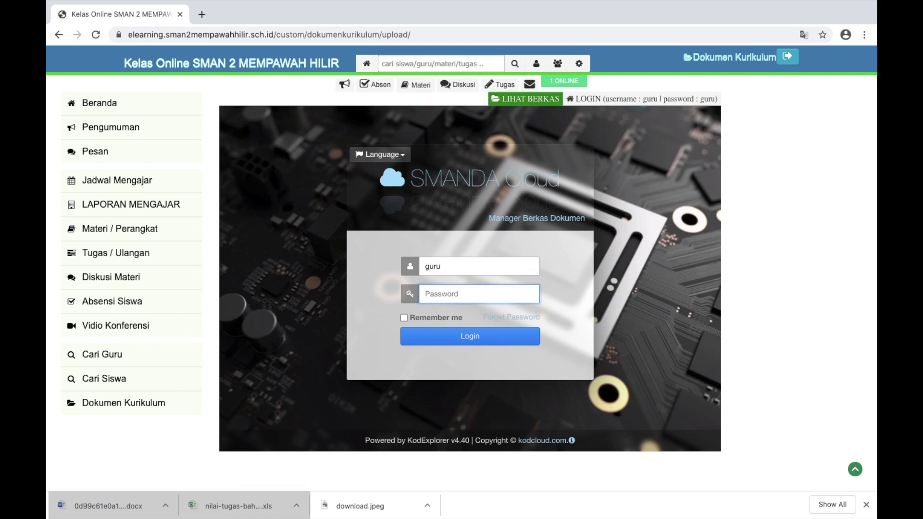
pyautogui.click(476, 338)
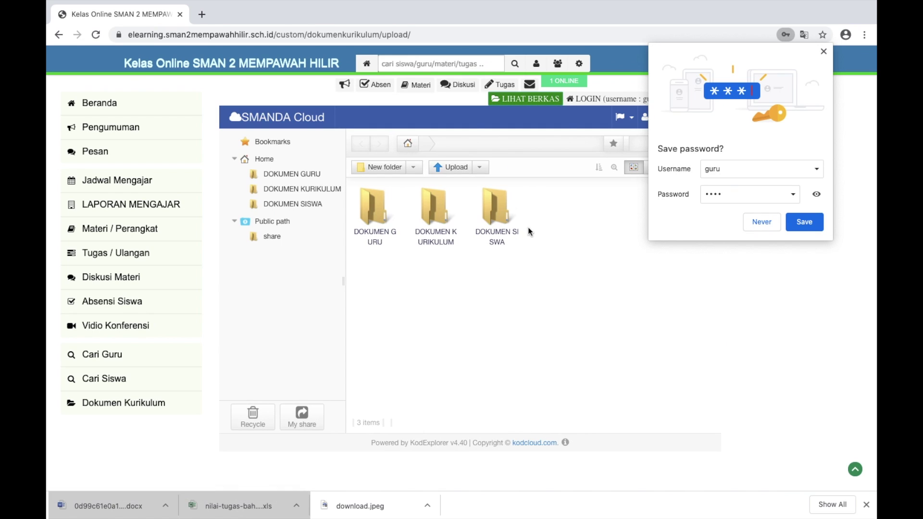
pyautogui.click(754, 221)
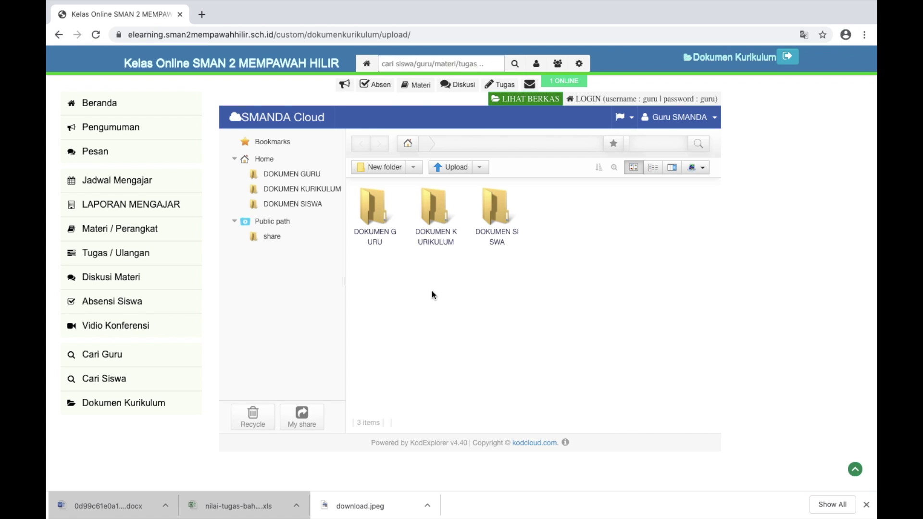
# Open the DOKUMEN GURU folder in the file manager
pyautogui.rightClick(388, 279)
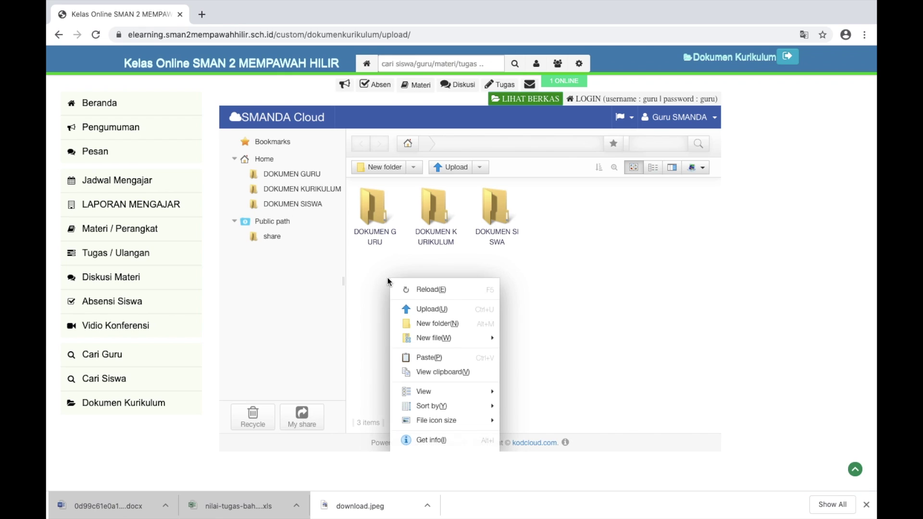
pyautogui.click(447, 260)
pyautogui.rightClick(422, 275)
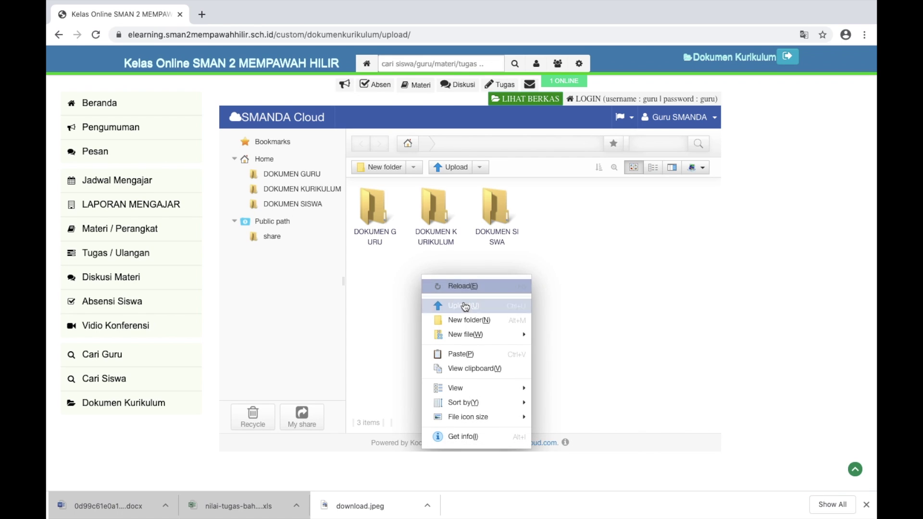
pyautogui.click(427, 263)
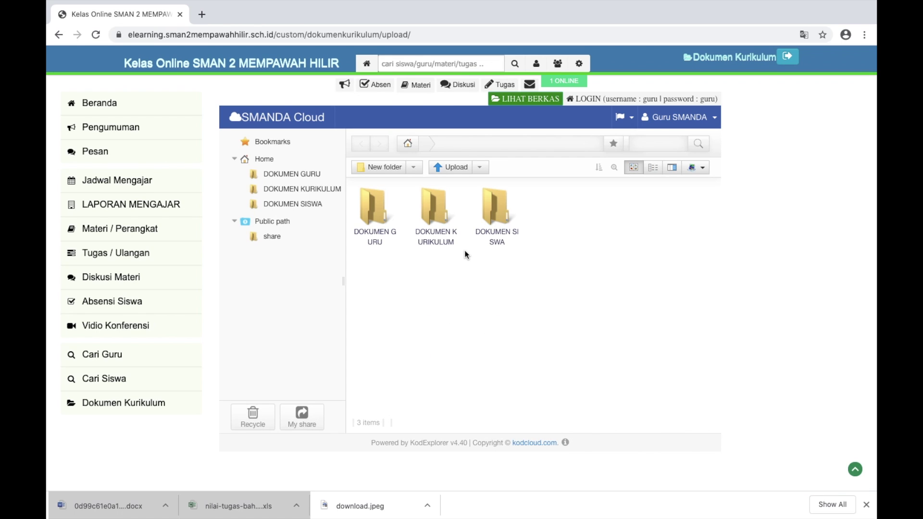
pyautogui.click(385, 205)
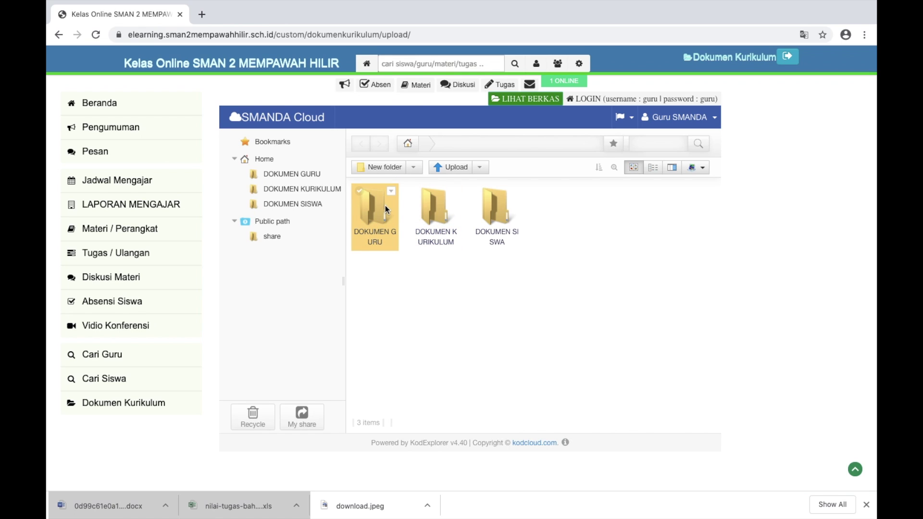
pyautogui.doubleClick(385, 206)
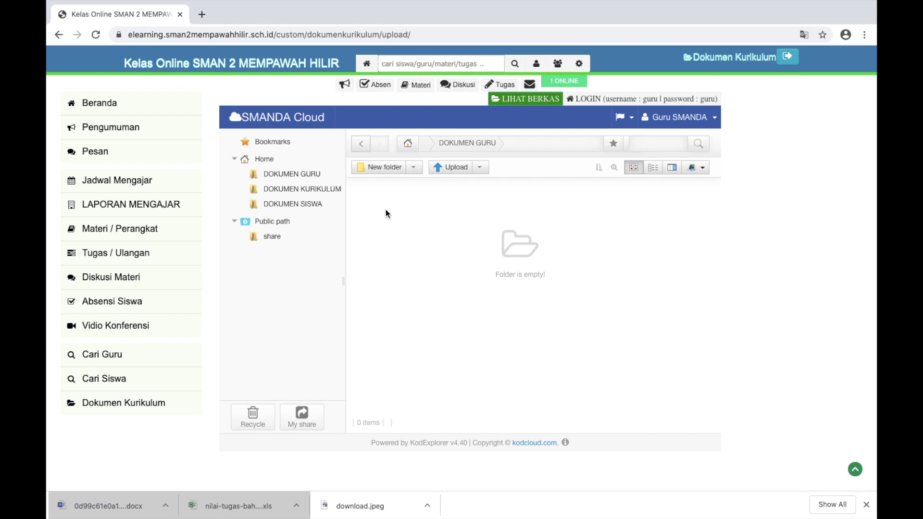
# Upload nilai-tugas-bahasa-indonesia.xls from Downloads into DOKUMEN GURU
pyautogui.rightClick(398, 232)
pyautogui.click(430, 256)
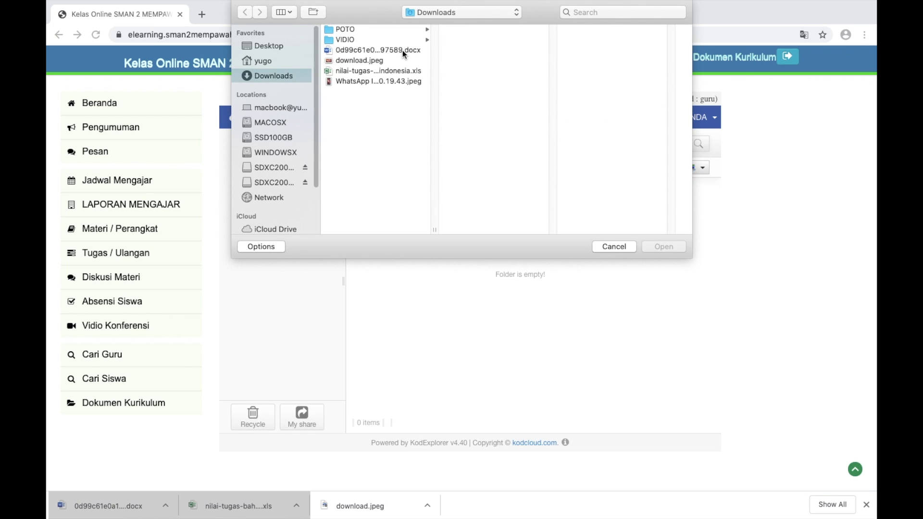
pyautogui.click(402, 50)
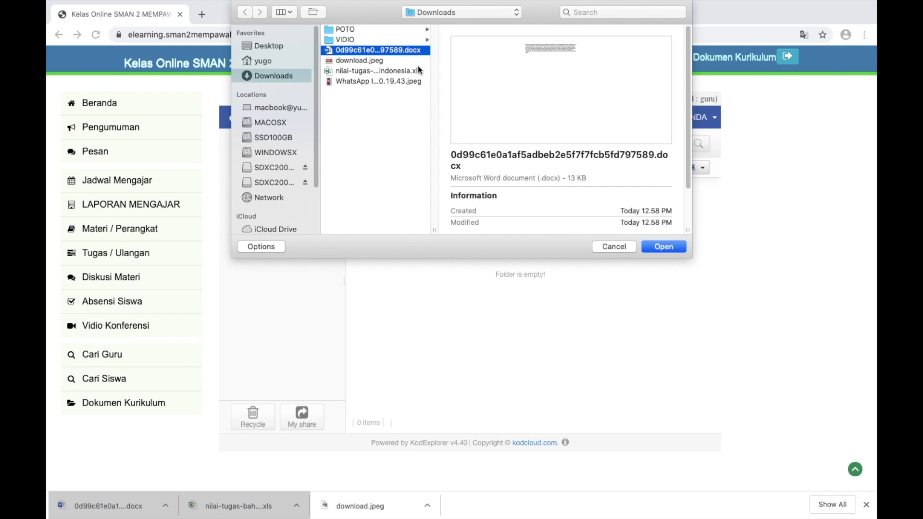
pyautogui.click(363, 61)
pyautogui.click(401, 71)
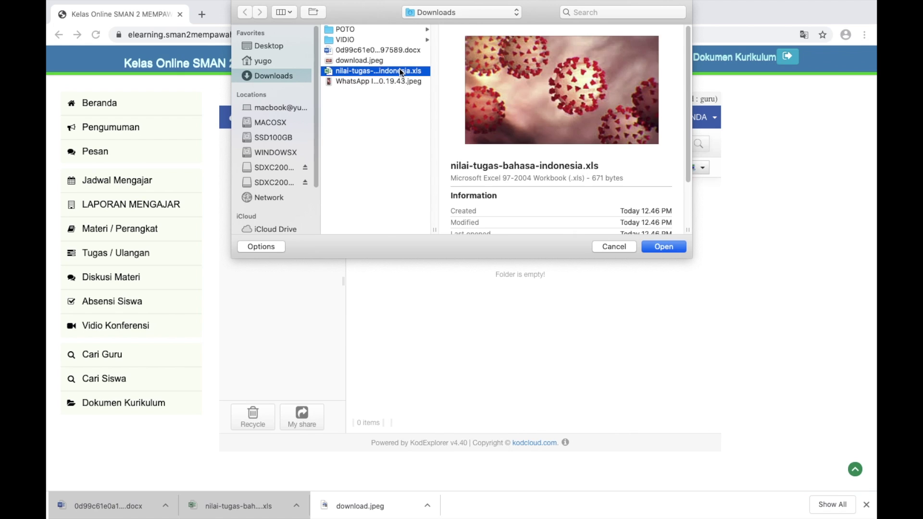
pyautogui.click(663, 247)
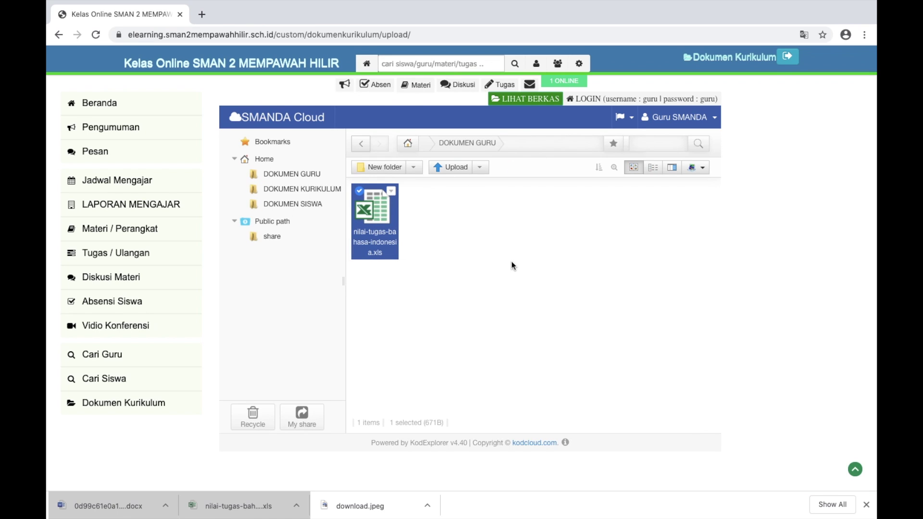
pyautogui.click(510, 99)
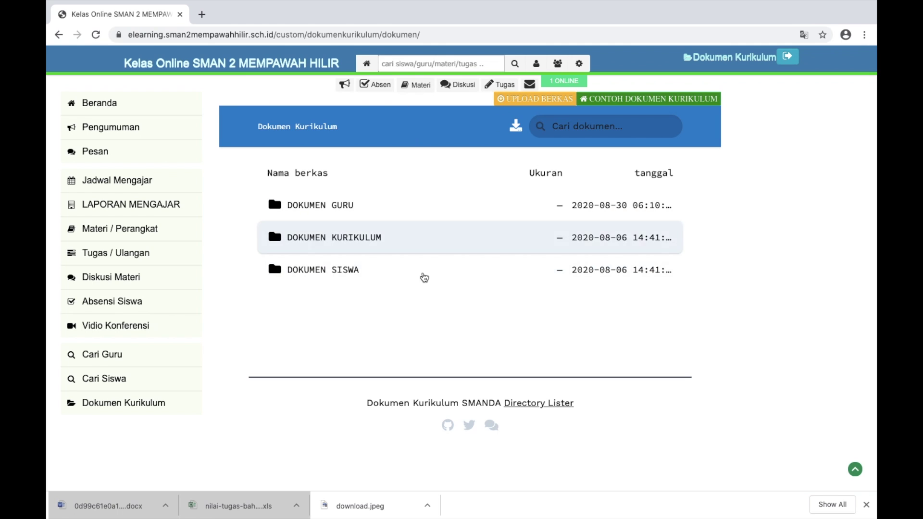
# Check the DOKUMEN GURU listing for the uploaded spreadsheet, then go back up to Dokumen Kurikulum
pyautogui.click(333, 210)
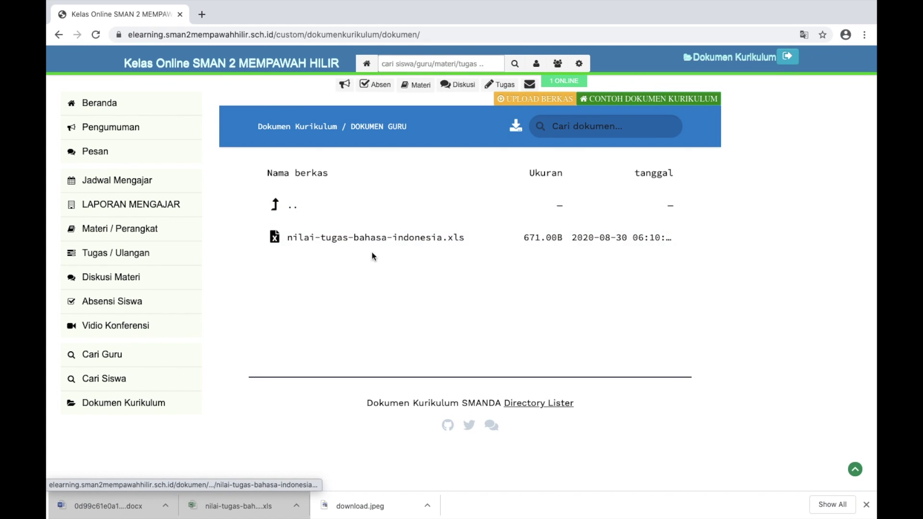
pyautogui.click(289, 200)
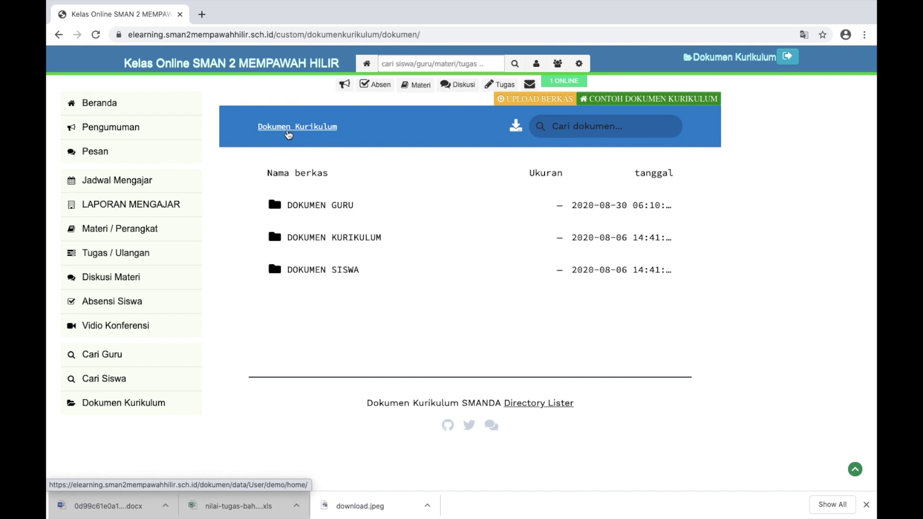
pyautogui.click(289, 130)
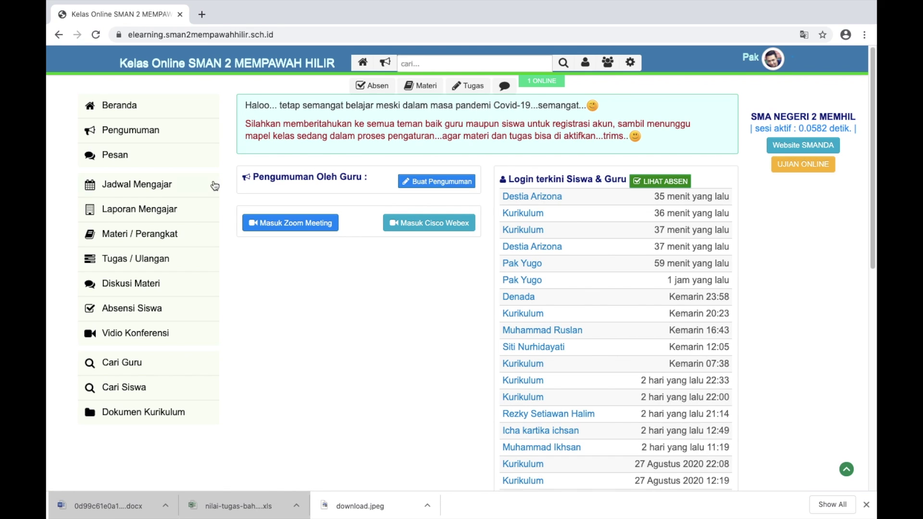
# On the teaching report form, enter the teacher's name and date 30/08/2020
pyautogui.click(177, 210)
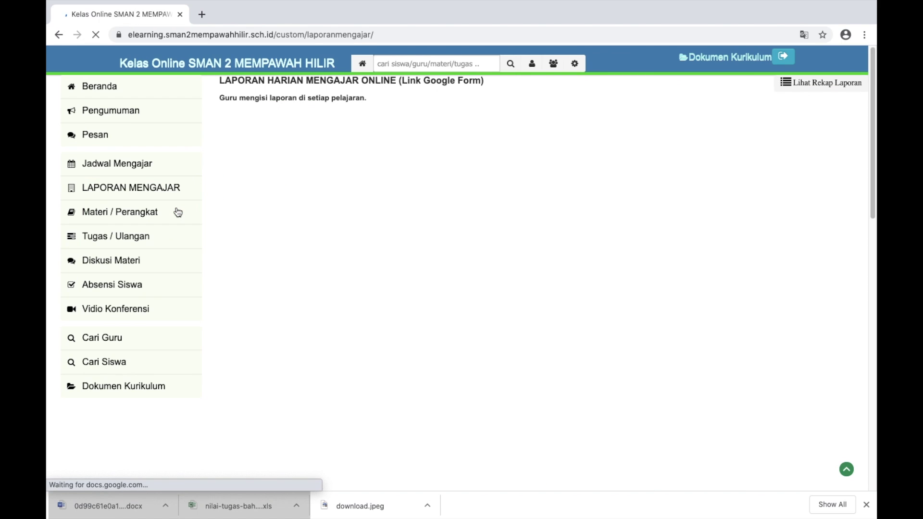
pyautogui.scroll(-1, 432, 232)
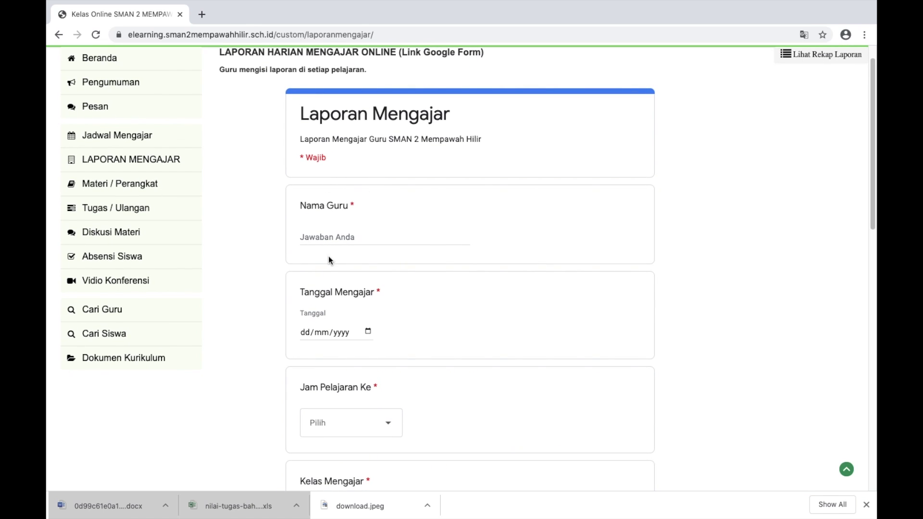
pyautogui.click(324, 232)
pyautogui.write('Pak ')
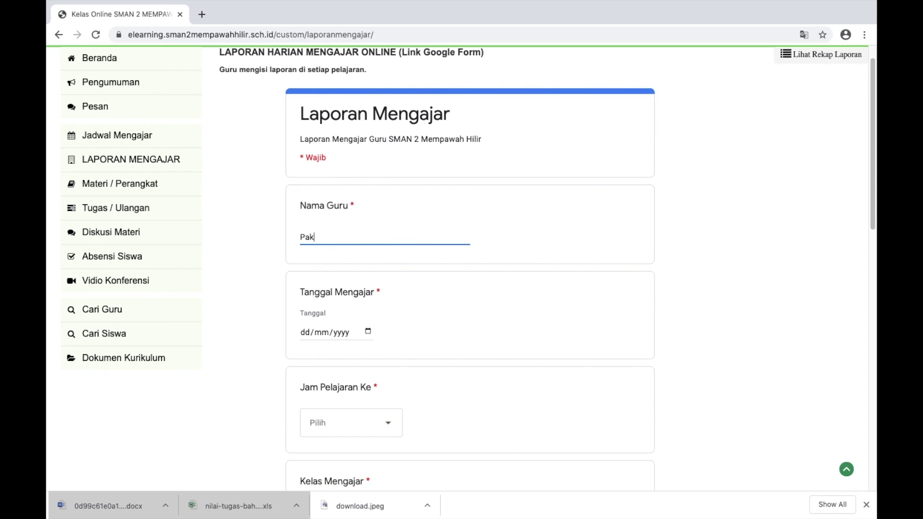
pyautogui.write('Yugo')
pyautogui.click(308, 330)
pyautogui.write('30/')
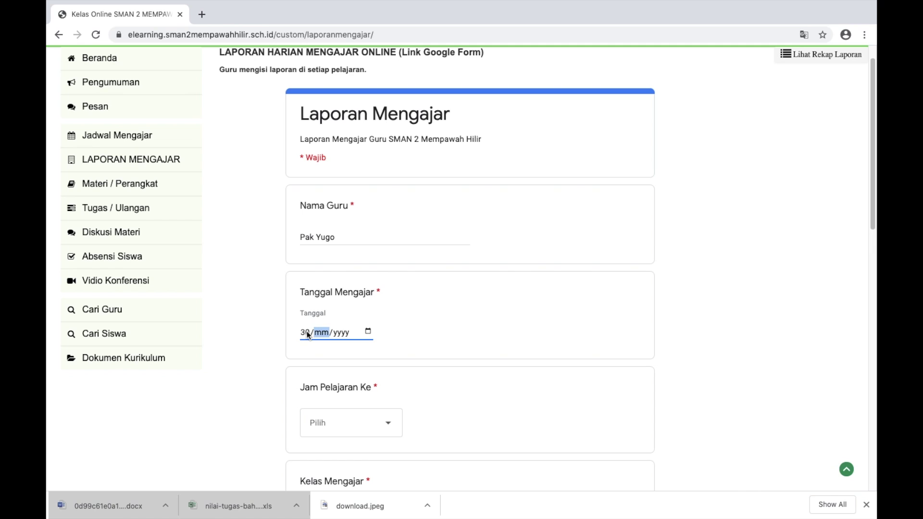
pyautogui.write('08/2020')
# Set the lesson period to Pelajaran Ke 2 and the class to X MIPA 1
pyautogui.scroll(-2, 408, 370)
pyautogui.click(385, 346)
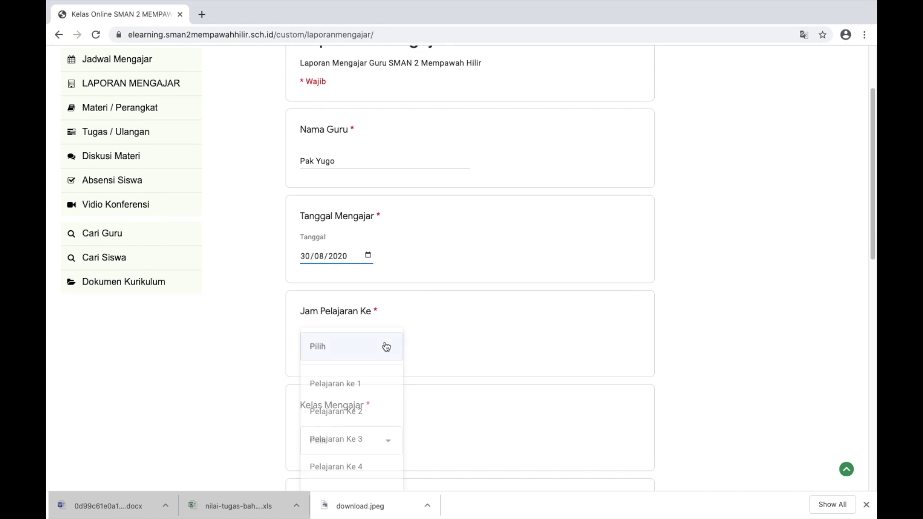
pyautogui.click(340, 411)
pyautogui.scroll(-3, 466, 360)
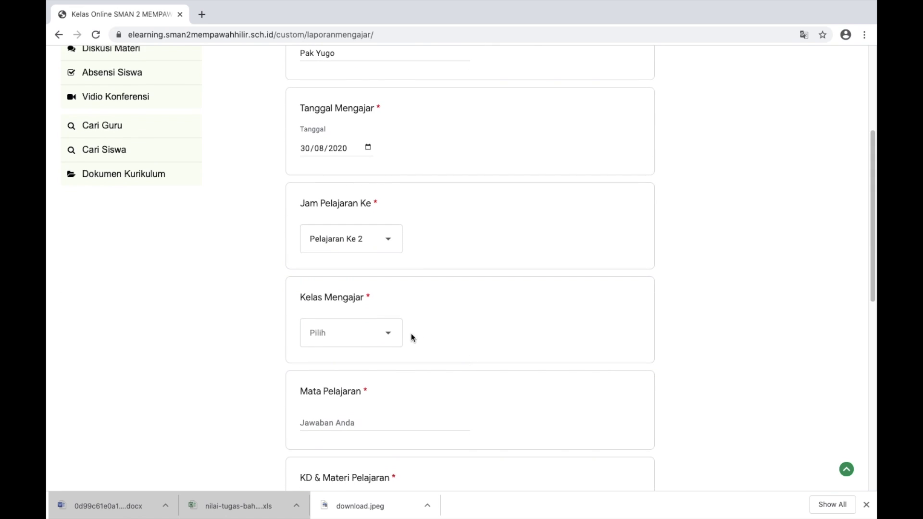
pyautogui.click(385, 332)
pyautogui.click(353, 344)
pyautogui.scroll(-6, 565, 319)
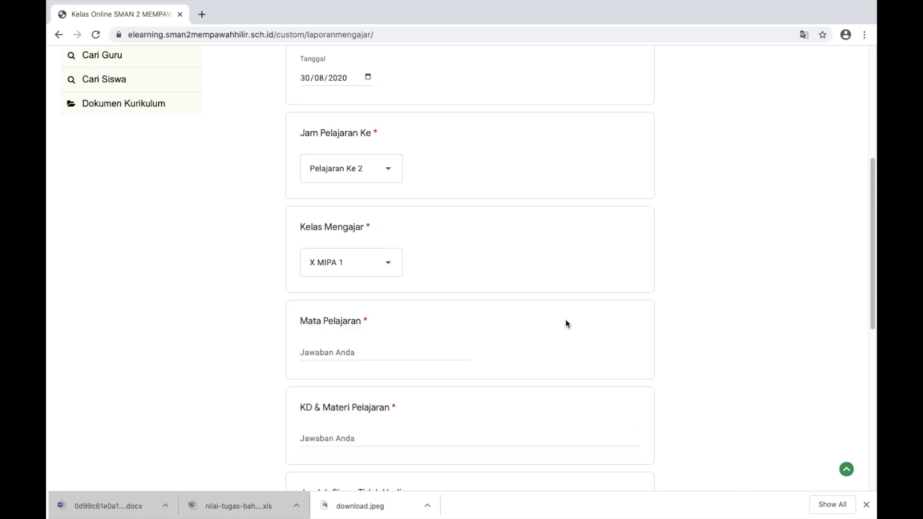
pyautogui.scroll(-2, 566, 319)
# Enter subject Bahasa Indonesia and KD & Materi '3.1 Literasi (Virus Corona)'
pyautogui.click(352, 136)
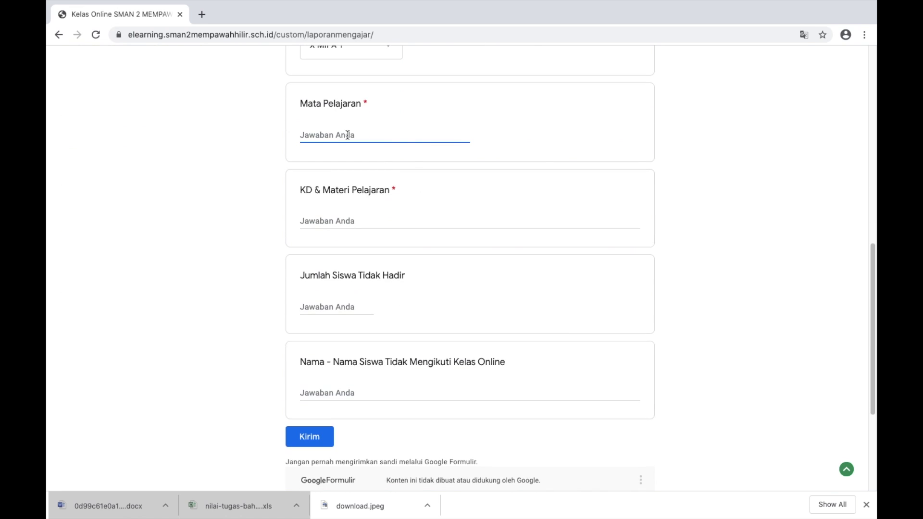
pyautogui.write('Bahasa Indos')
pyautogui.write('ia')
pyautogui.press('Left')
pyautogui.press('Left')
pyautogui.press('Left')
pyautogui.write('ne')
pyautogui.click(326, 221)
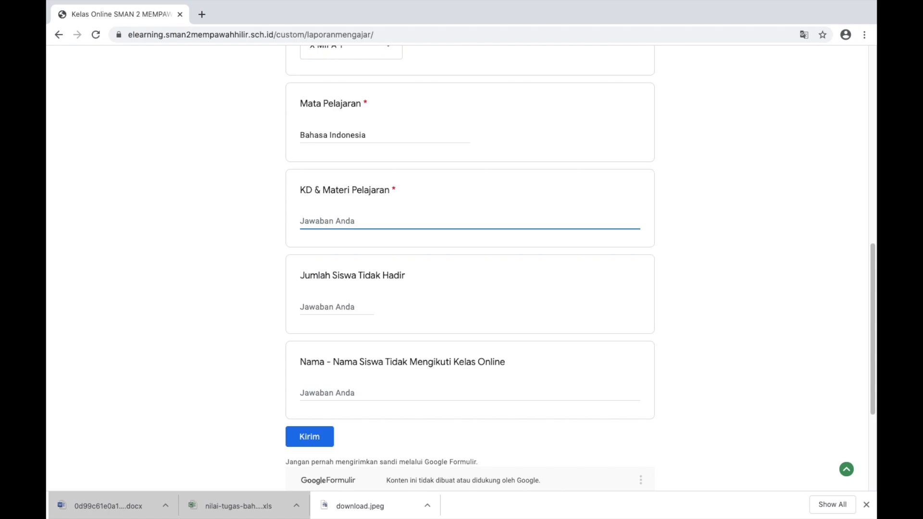
pyautogui.write('3.1 Literasi (Virus Corona)')
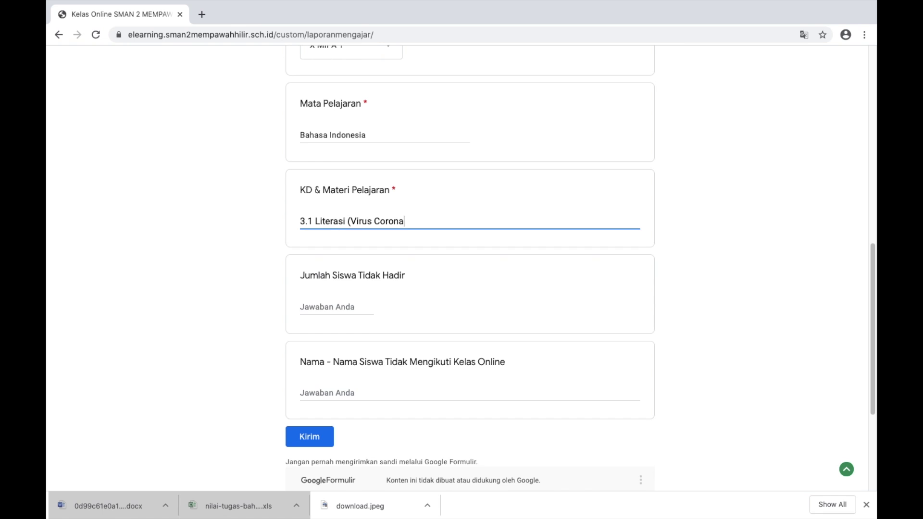
# Review the absent-student answers and submit the teaching report
pyautogui.click(330, 307)
pyautogui.scroll(-3, 574, 262)
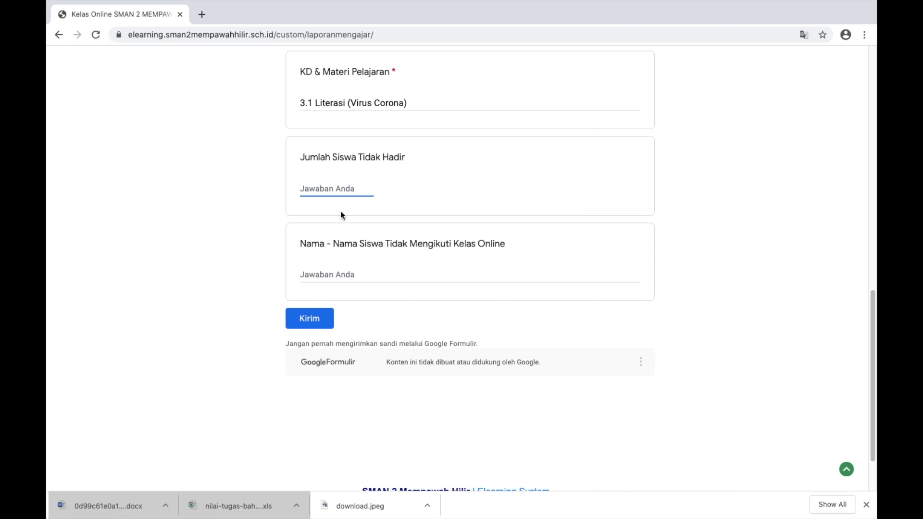
pyautogui.click(363, 271)
pyautogui.click(337, 190)
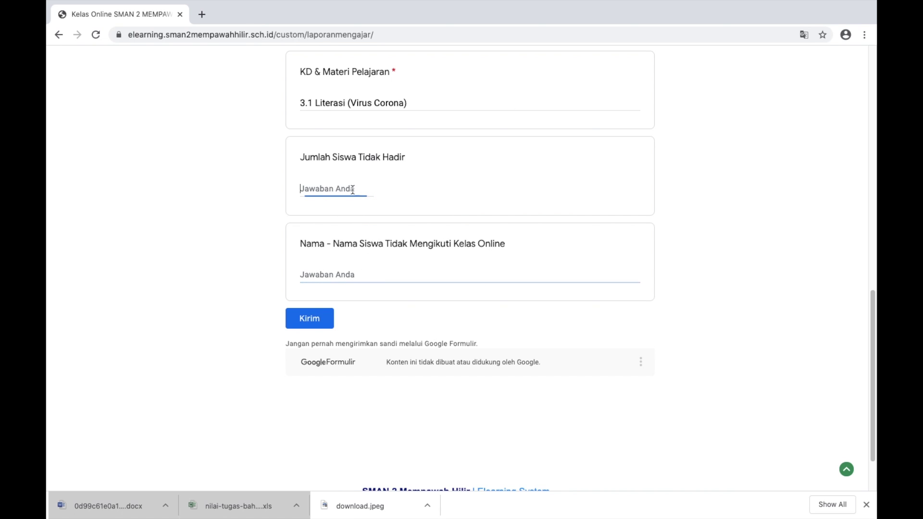
pyautogui.click(362, 280)
pyautogui.scroll(1, 540, 216)
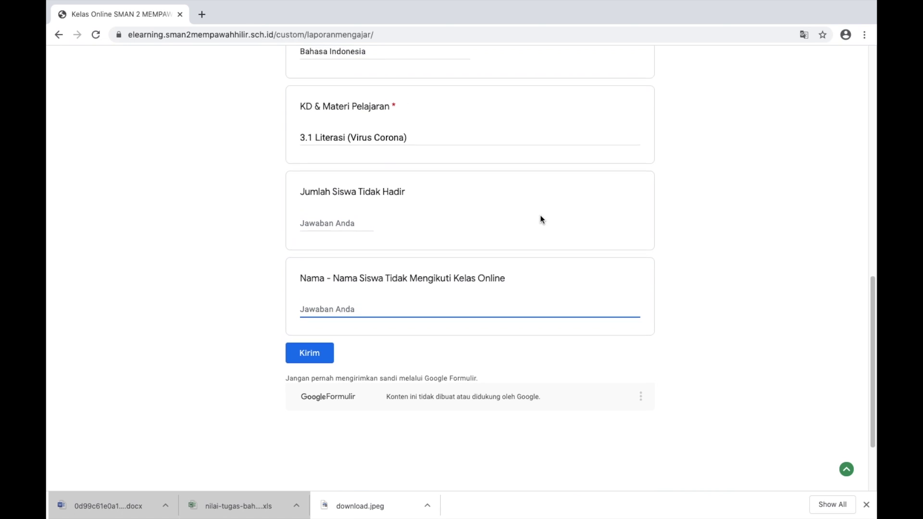
pyautogui.click(332, 222)
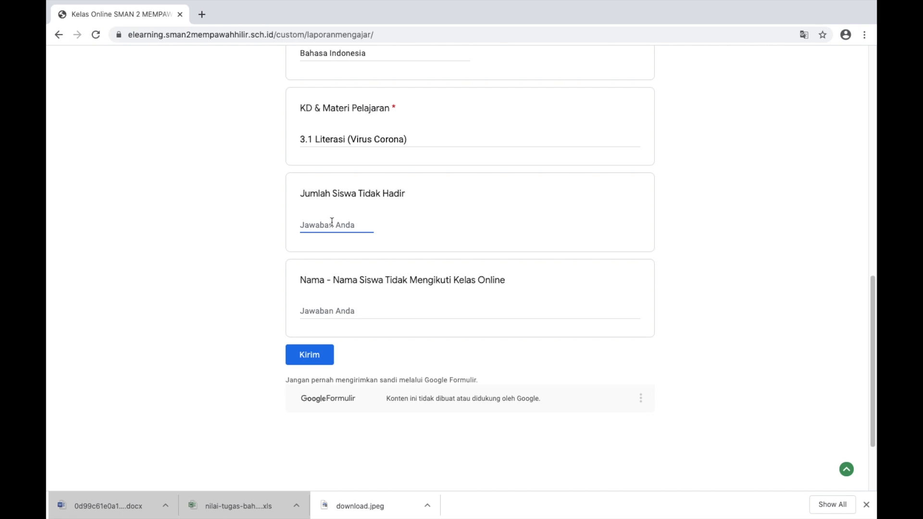
pyautogui.scroll(3, 440, 243)
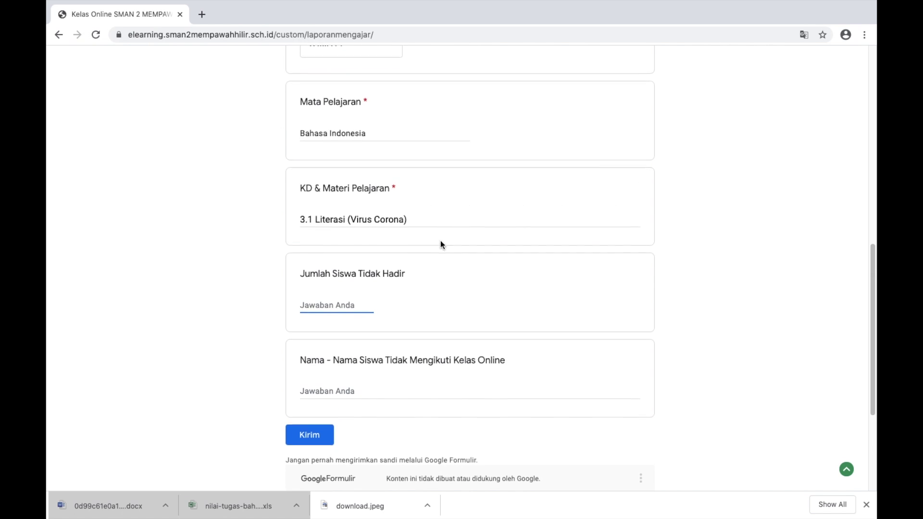
pyautogui.scroll(-3, 441, 244)
pyautogui.scroll(6, 441, 244)
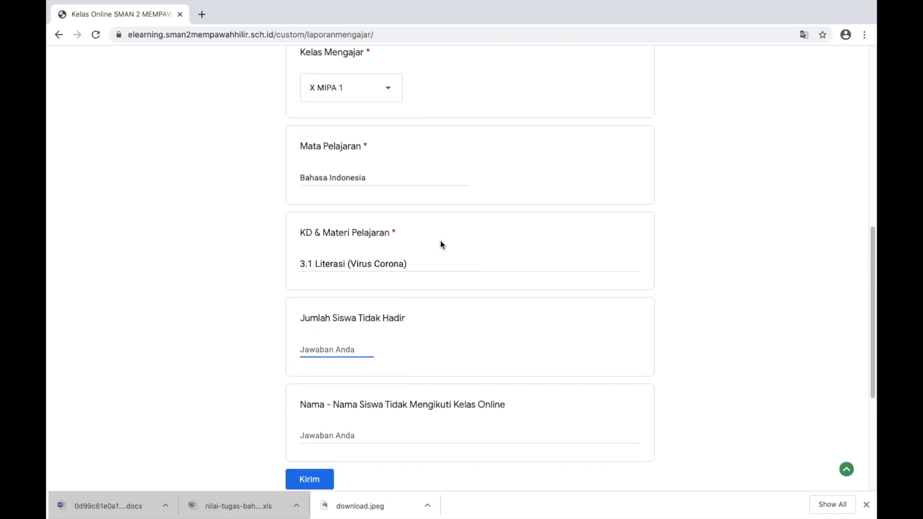
pyautogui.scroll(-9, 440, 244)
pyautogui.click(315, 249)
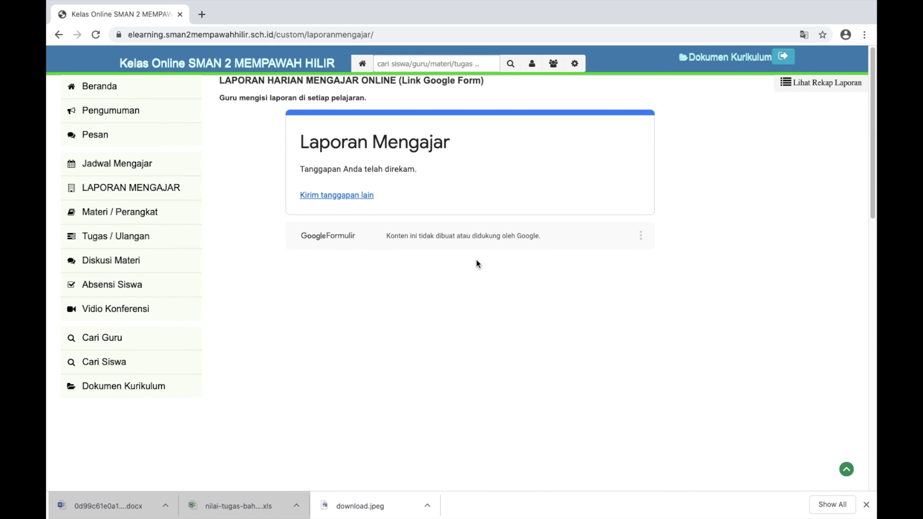
# Open the recap sheet of submitted teaching reports
pyautogui.click(149, 189)
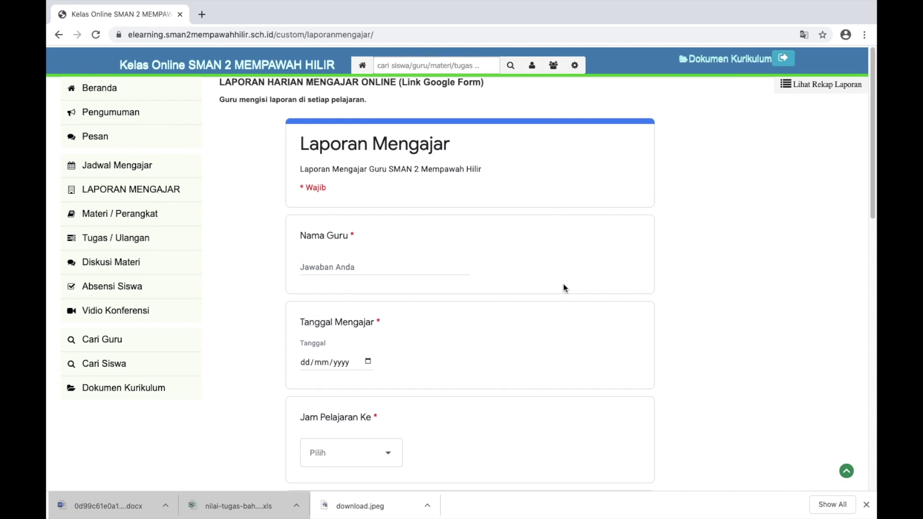
pyautogui.scroll(5, 636, 258)
pyautogui.scroll(-5, 635, 255)
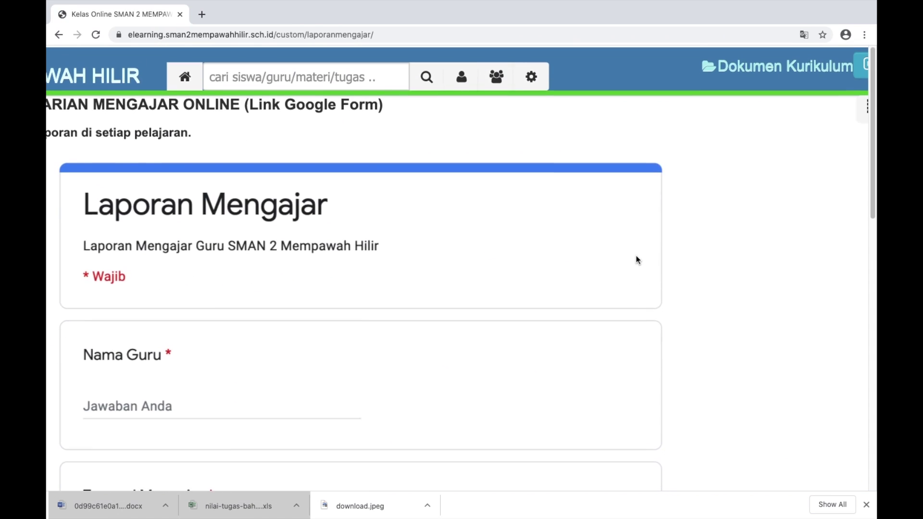
pyautogui.scroll(4, 689, 243)
pyautogui.click(738, 106)
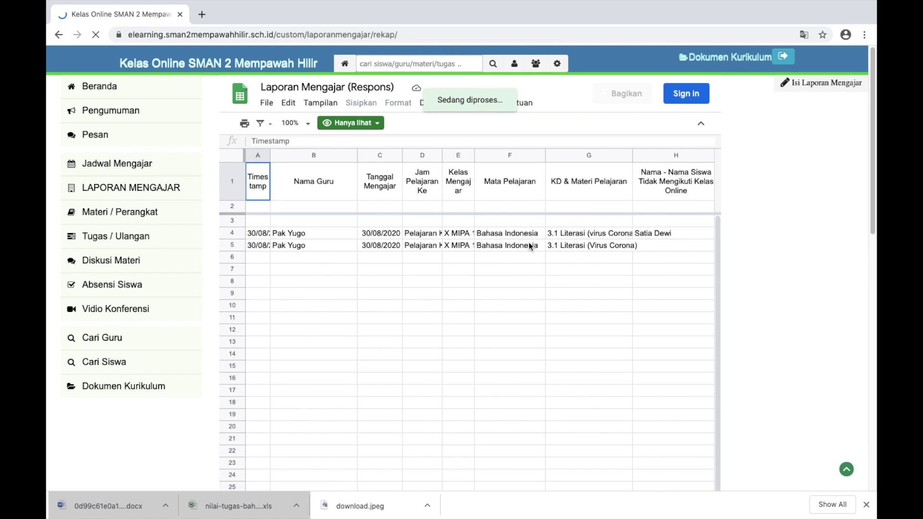
# Look through the sheet's Edit and File > Download menus, then go to Pengumuman
pyautogui.click(289, 105)
pyautogui.click(284, 105)
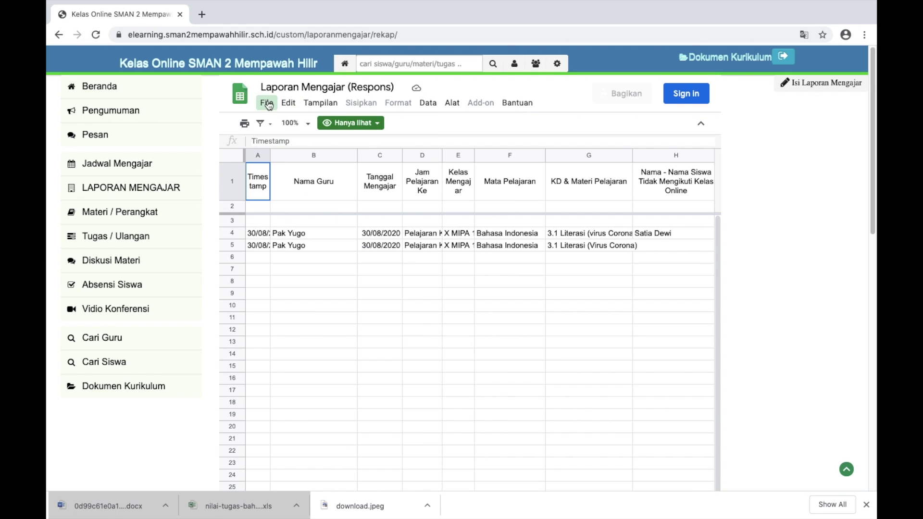
pyautogui.click(267, 104)
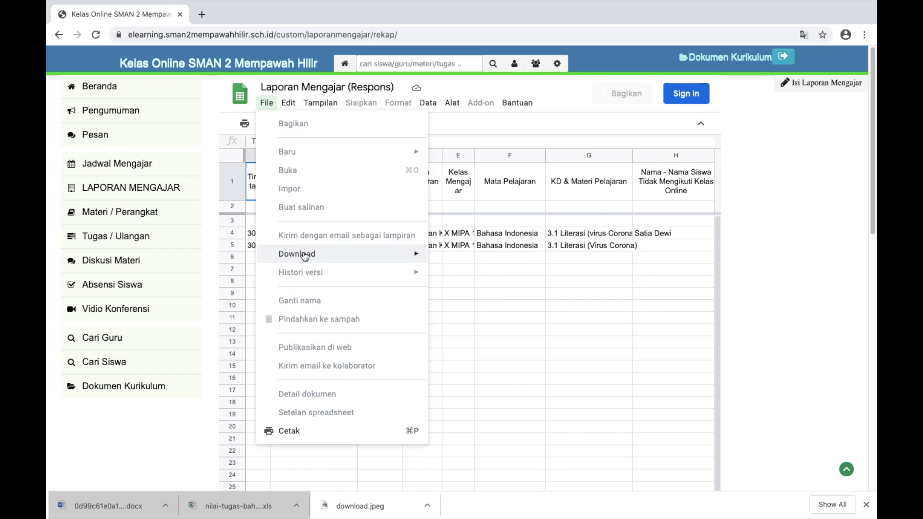
pyautogui.moveTo(305, 255)
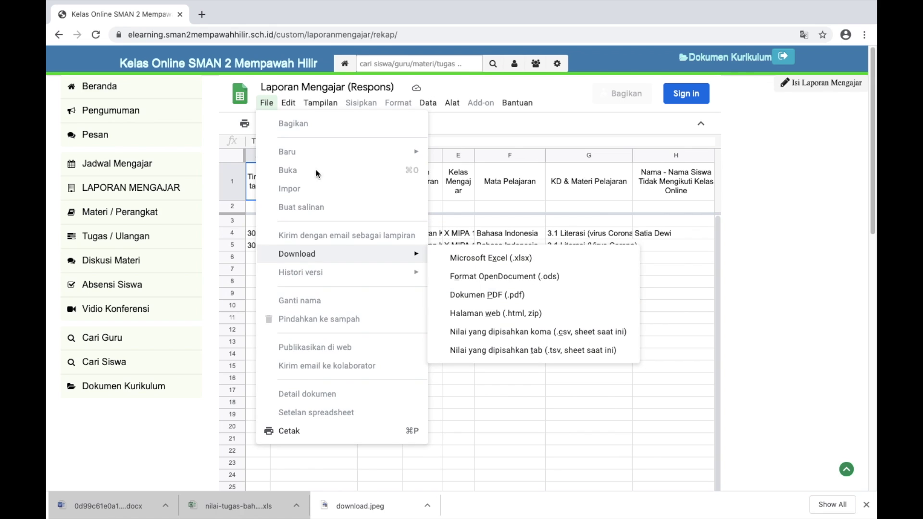
pyautogui.click(197, 113)
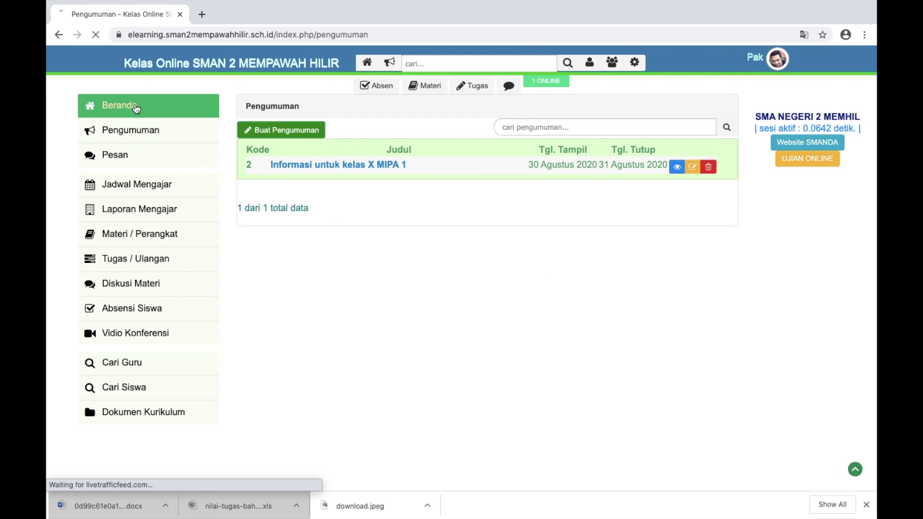
# Show the Absen Online attendance page, sign out of its admin area, and return home
pyautogui.click(136, 108)
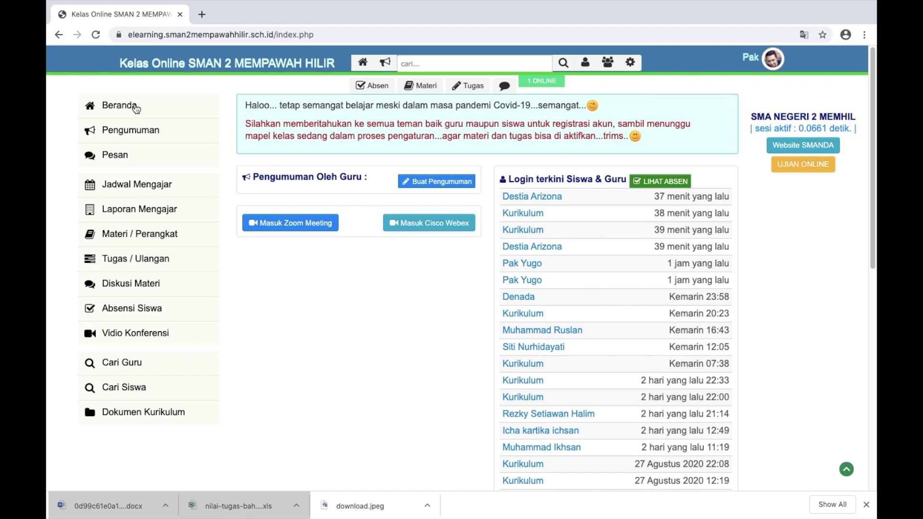
pyautogui.click(375, 90)
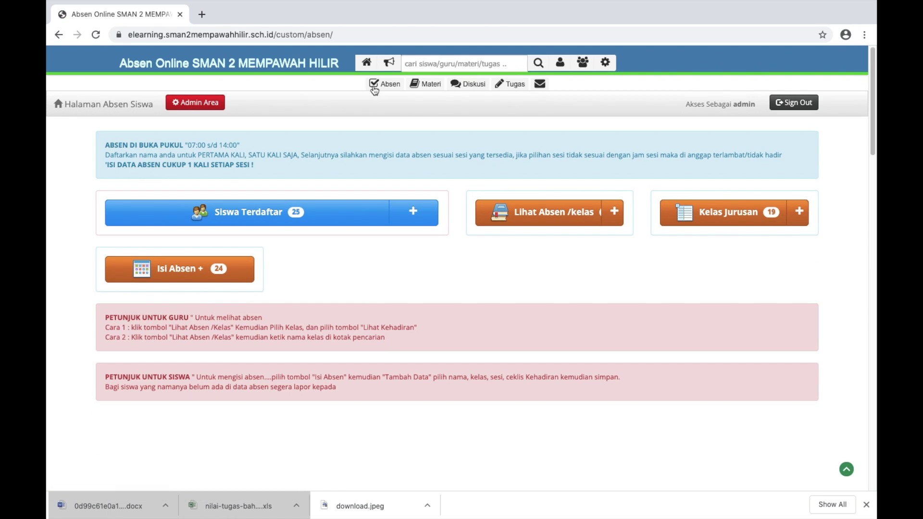
pyautogui.click(775, 106)
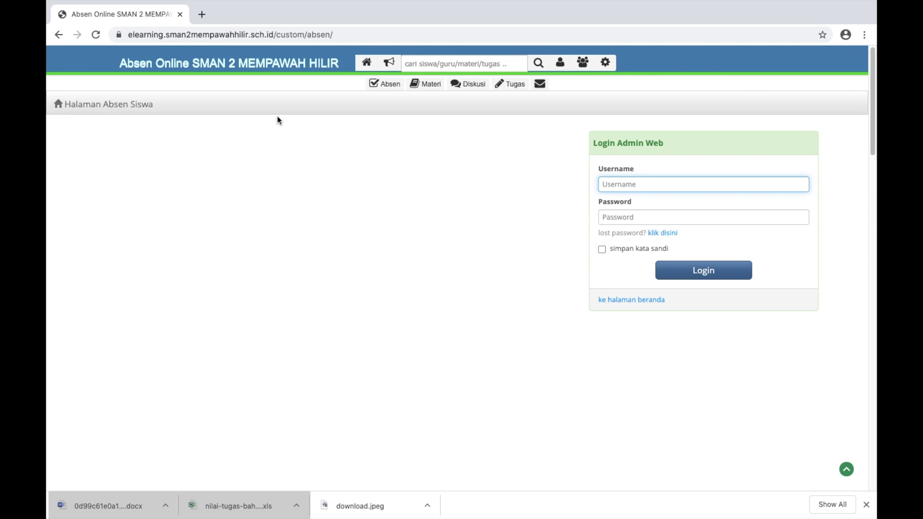
pyautogui.click(130, 106)
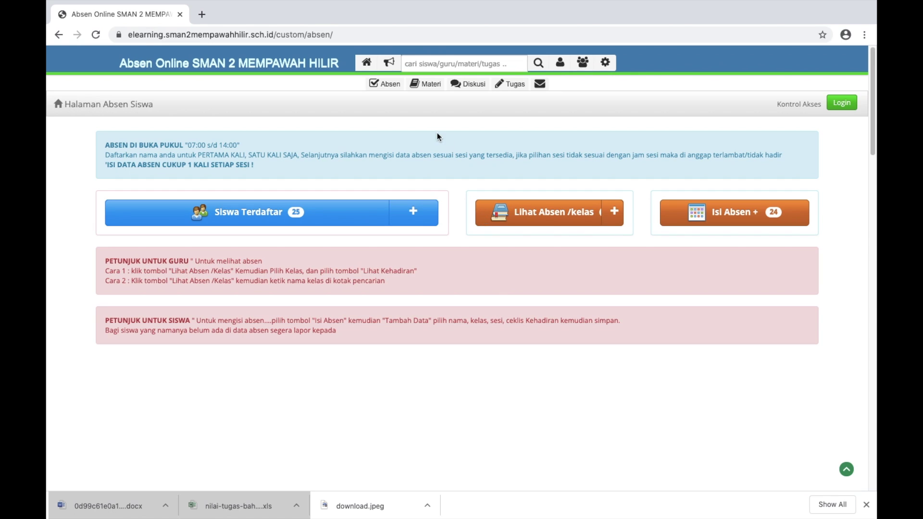
pyautogui.click(366, 64)
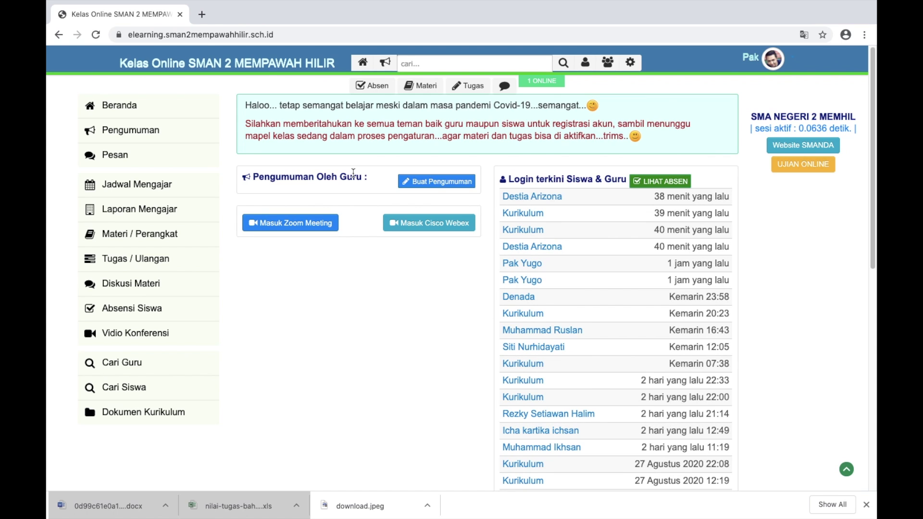
pyautogui.scroll(-10, 353, 173)
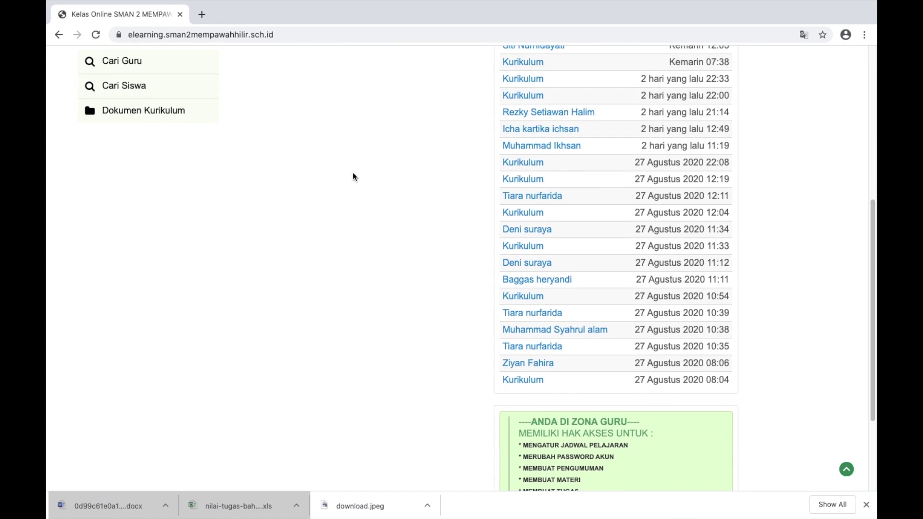
pyautogui.scroll(5, 521, 238)
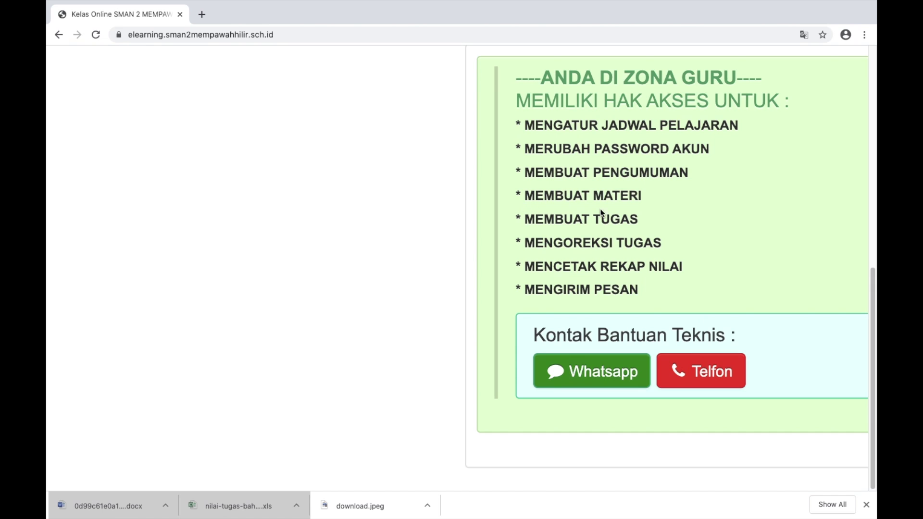
pyautogui.scroll(15, 508, 203)
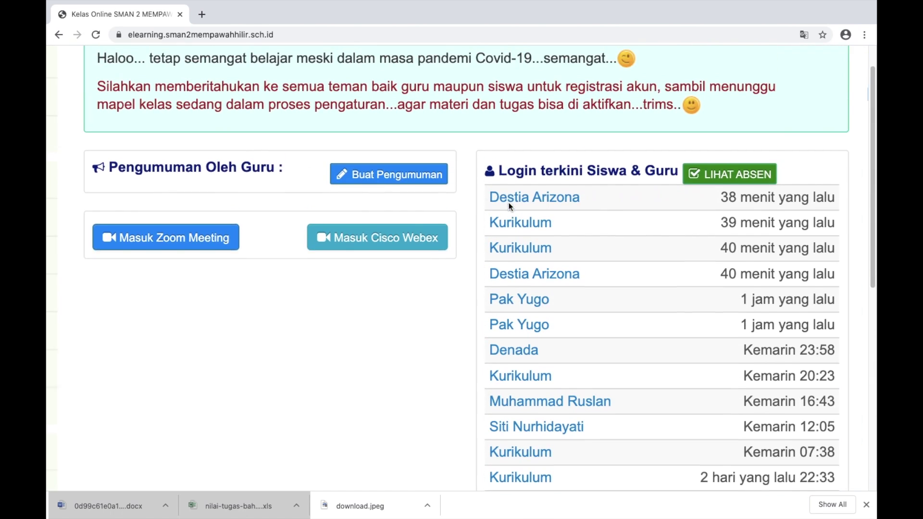
pyautogui.scroll(-5, 509, 203)
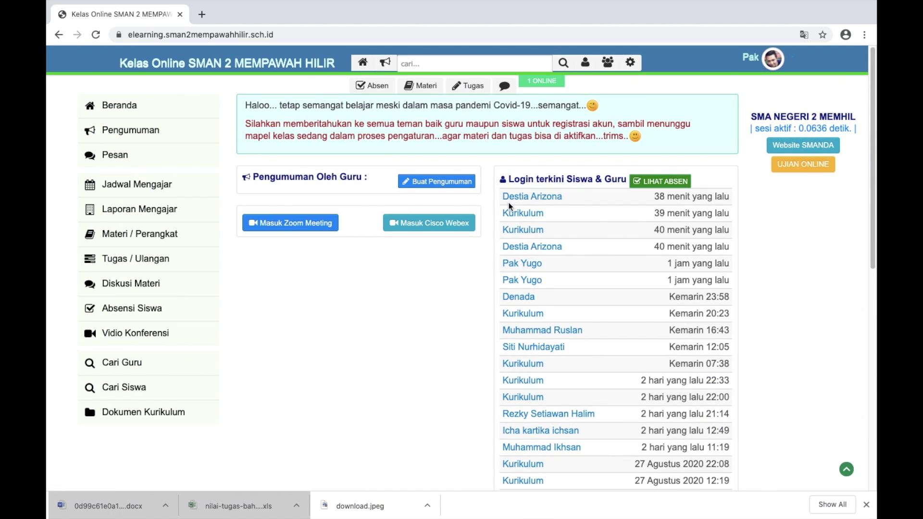
pyautogui.scroll(-5, 508, 203)
pyautogui.scroll(5, 509, 203)
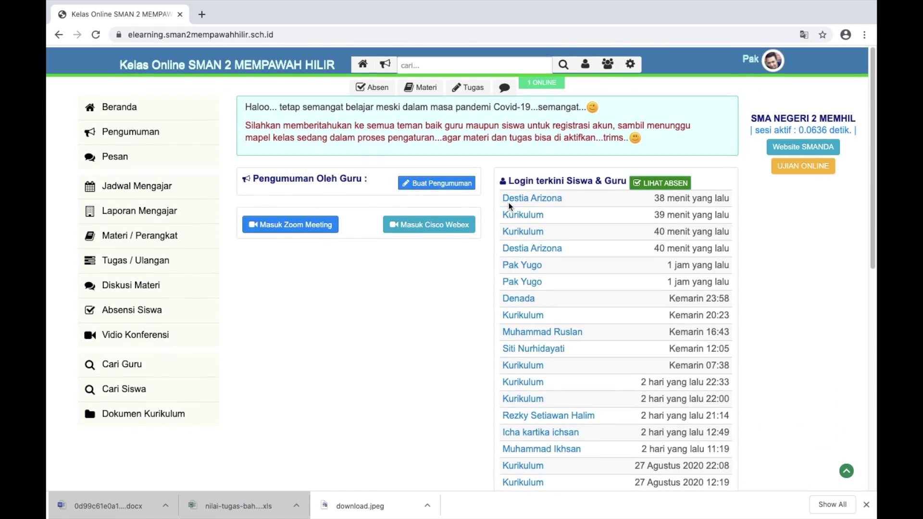